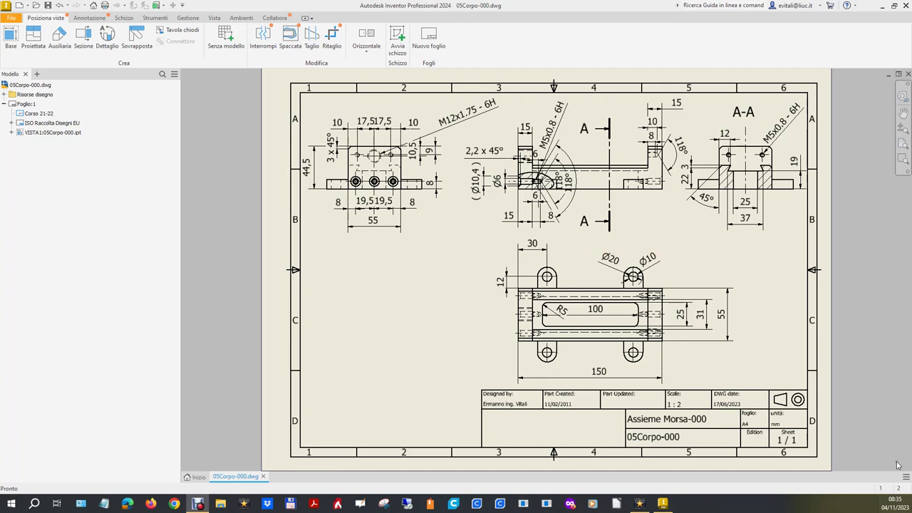
Create sheet-metal part Parte1 from the Sheet Metal 22-23 (mm) template, then return to 05Corpo-000.dwg
click(195, 476)
click(62, 195)
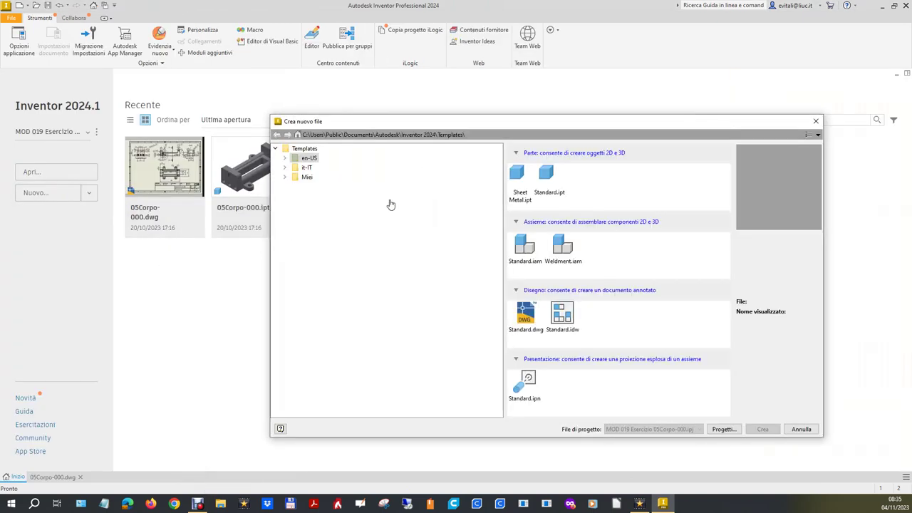
click(306, 178)
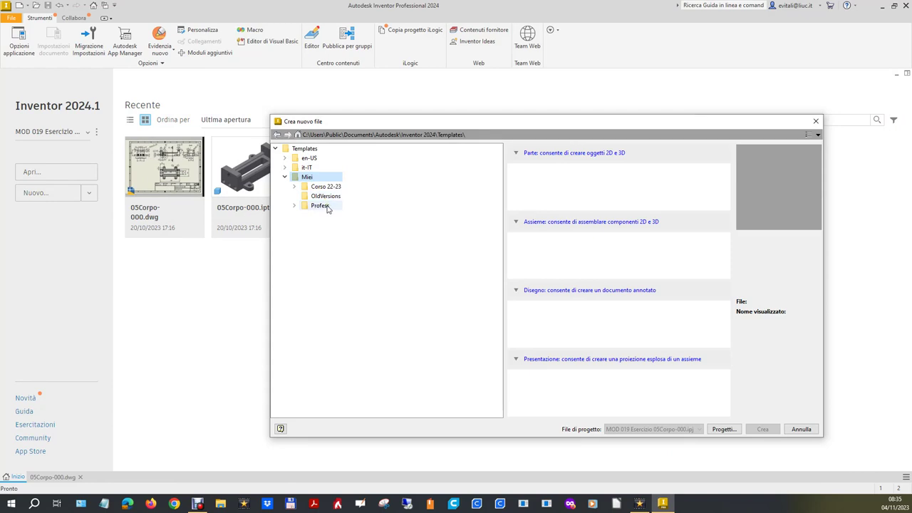
click(324, 206)
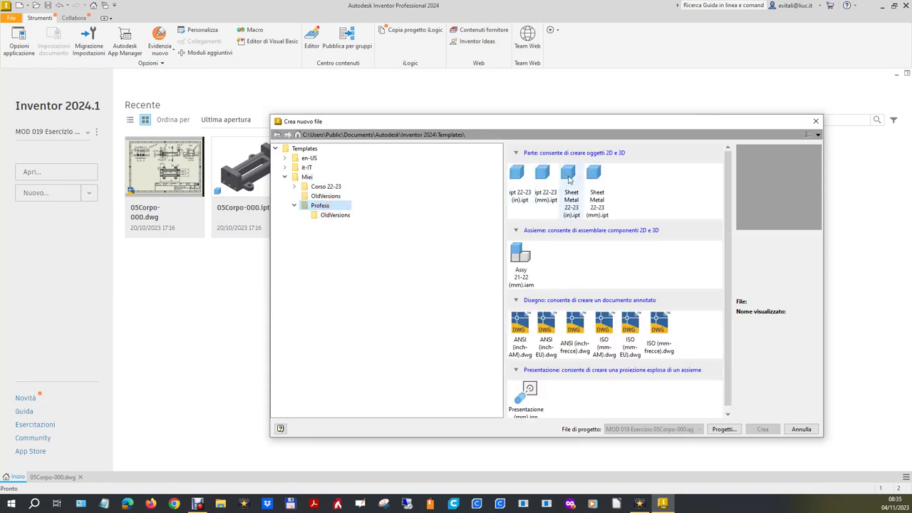
click(590, 178)
double_click(591, 178)
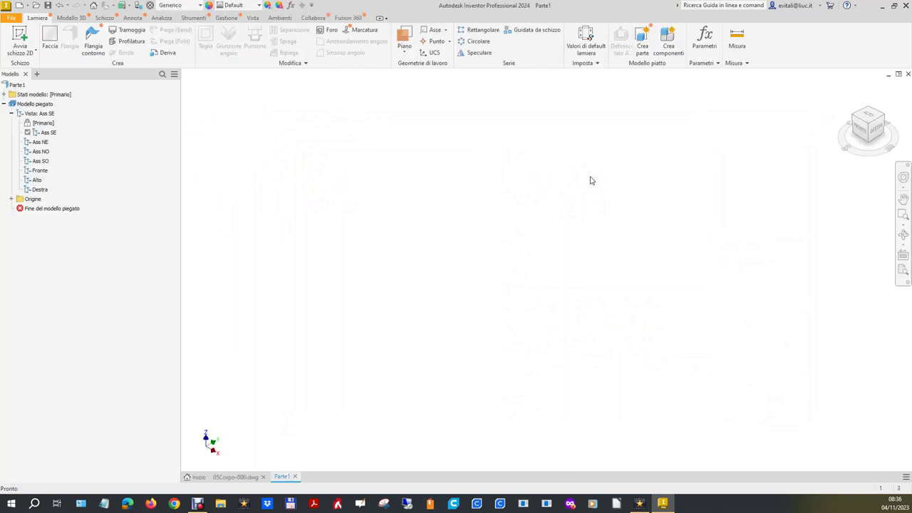
click(235, 478)
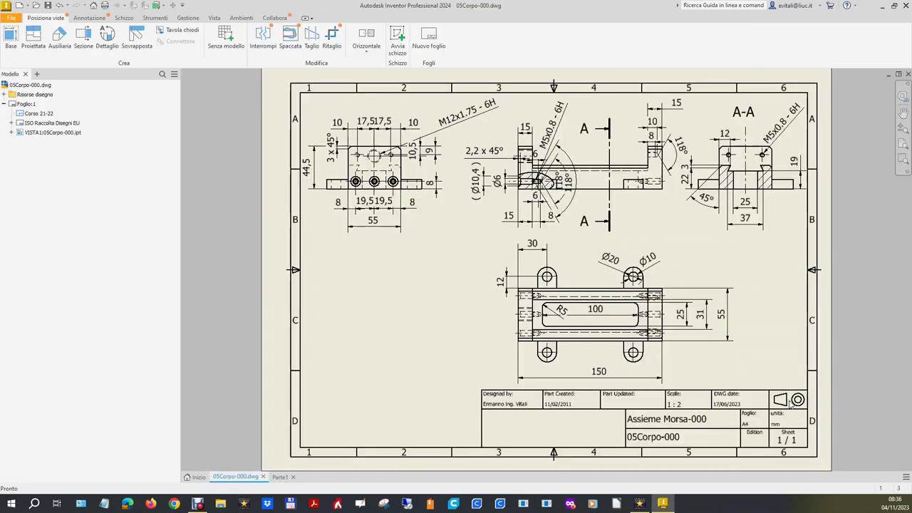
Create the blank drawing Disegno1 from the ISO (mm-EU).dwg template
click(197, 477)
click(207, 238)
click(47, 200)
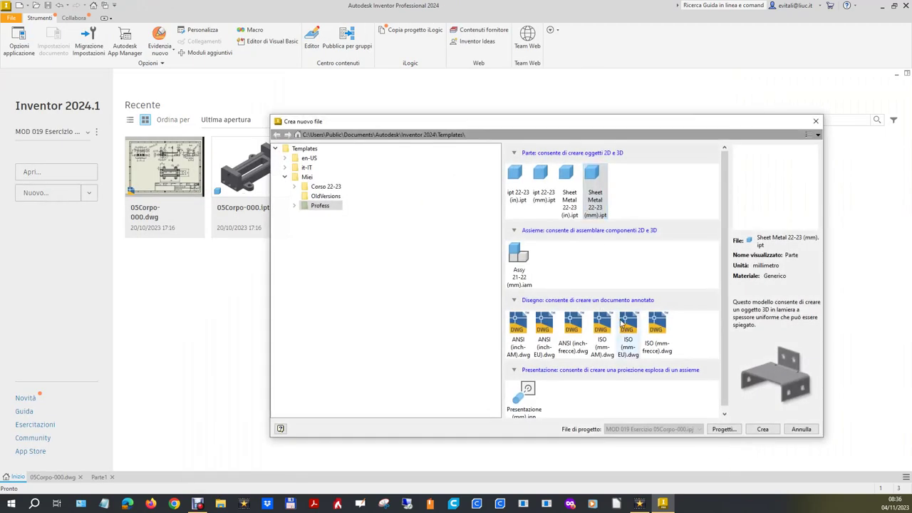
double_click(628, 328)
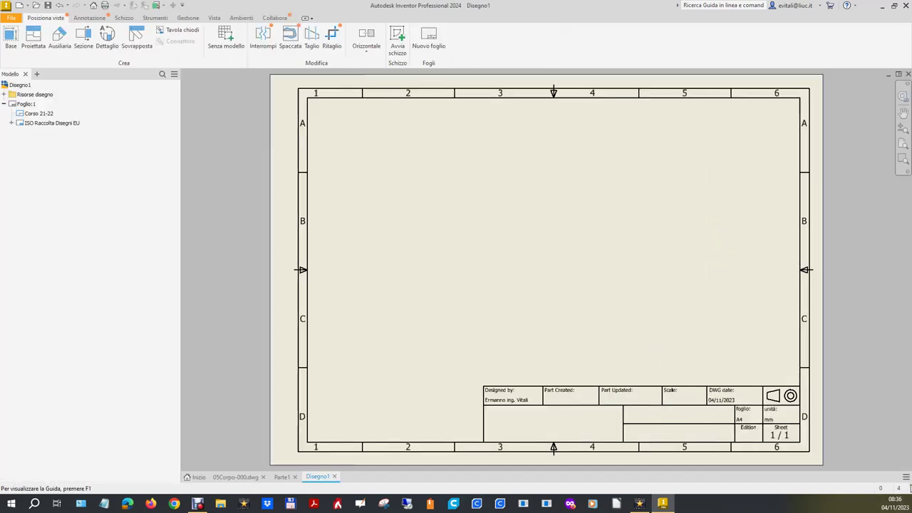
click(905, 477)
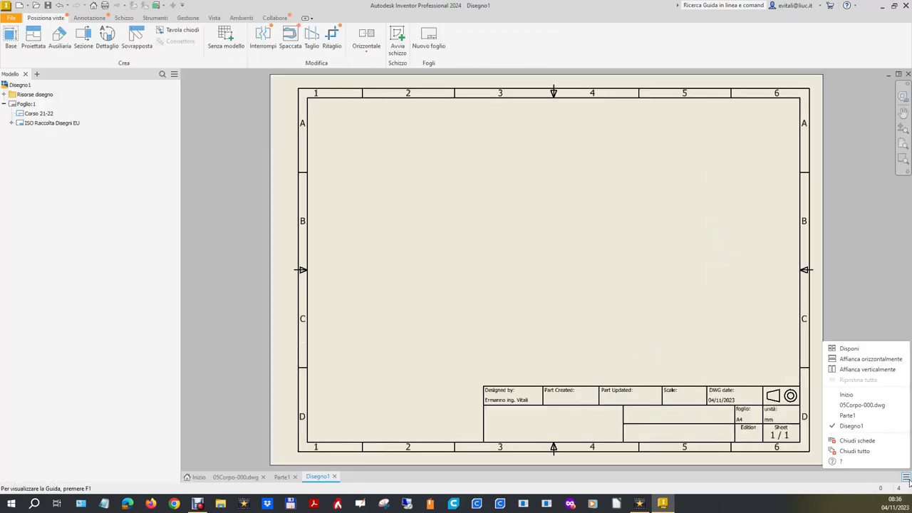
Tile the documents vertically, dock Disegno1 below 05Corpo-000.dwg, and make Parte1 active
click(860, 369)
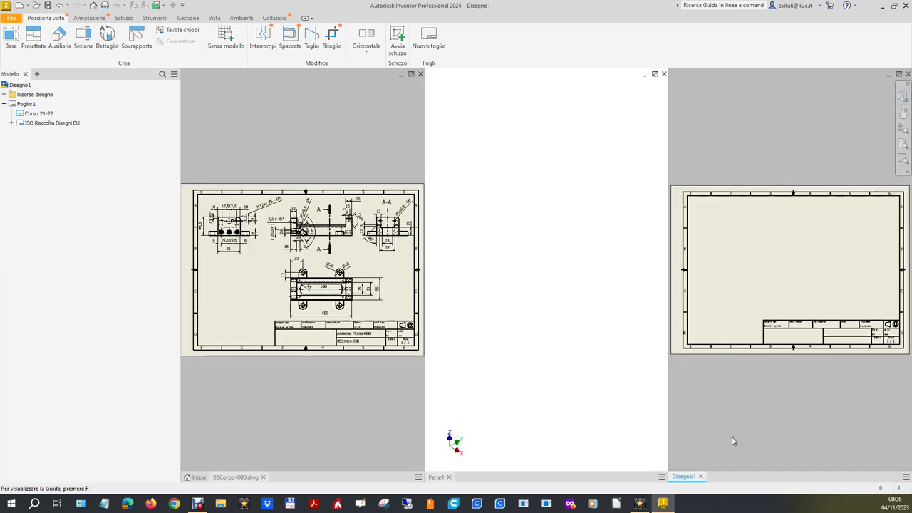
click(686, 476)
mouse_move(688, 481)
mouse_down()
mouse_move(343, 440)
mouse_move(300, 480)
mouse_up()
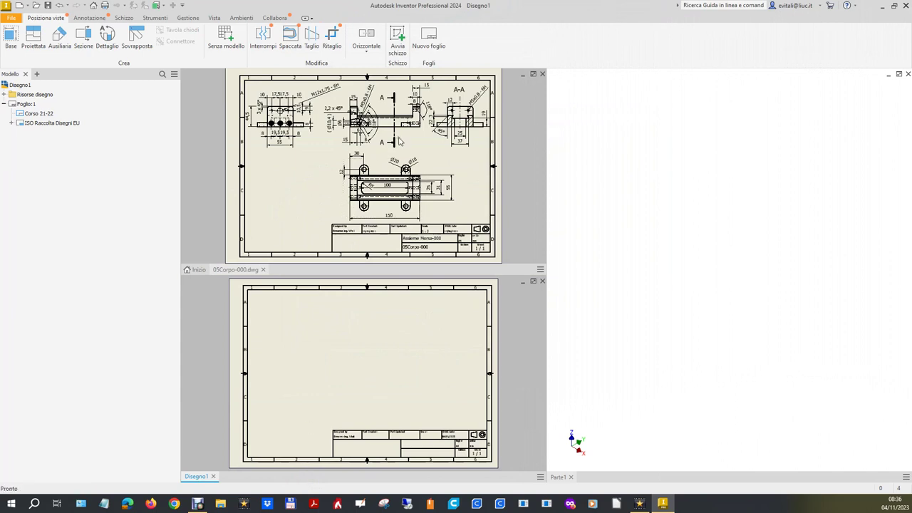
click(605, 206)
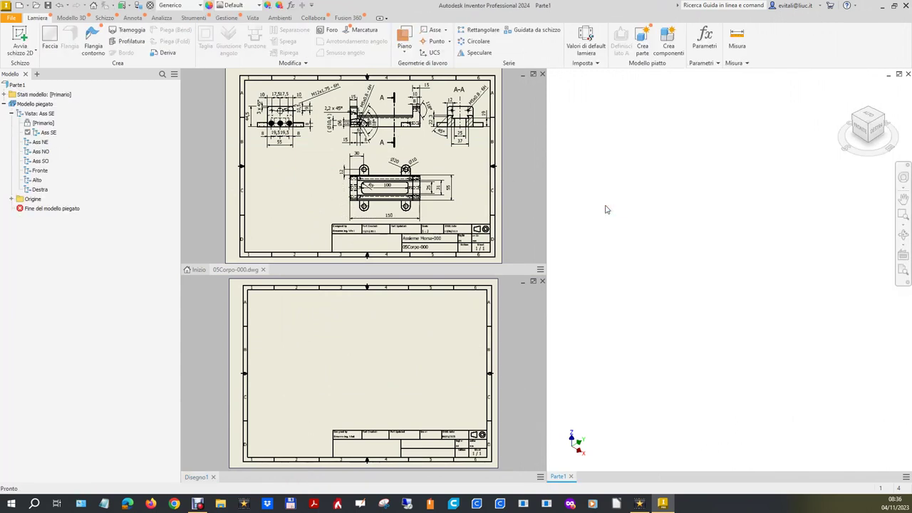
scroll(430, 93, down, 3)
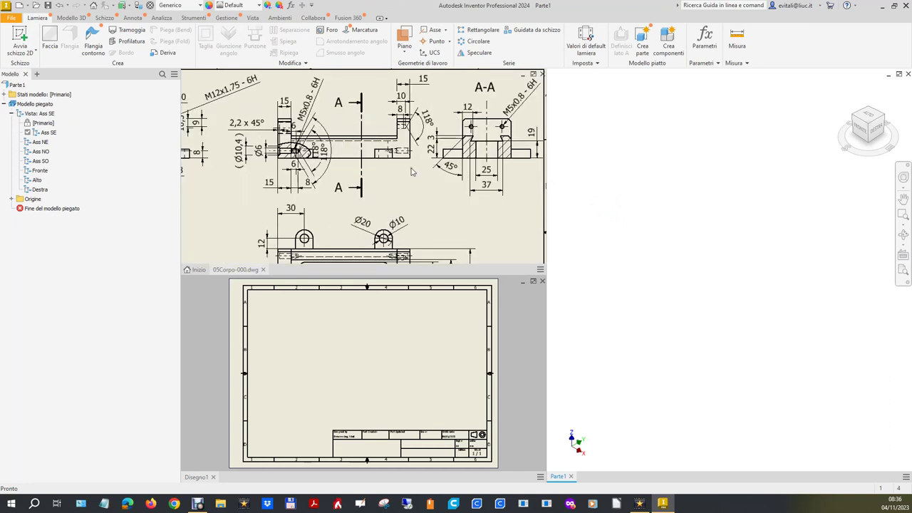
scroll(400, 186, up, 3)
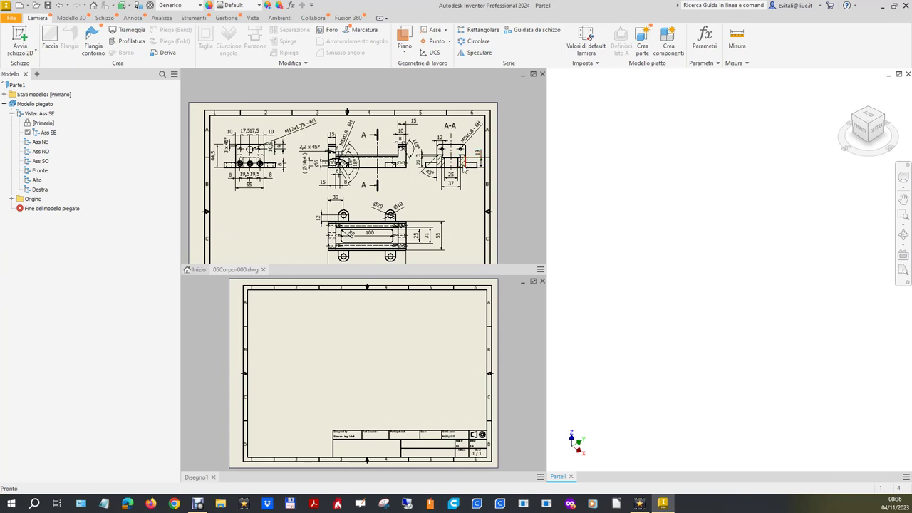
scroll(441, 166, up, 3)
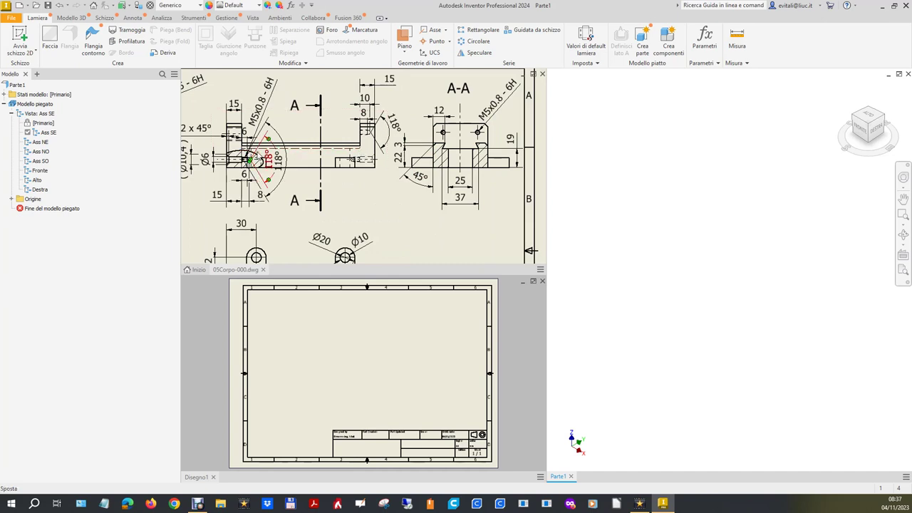
scroll(342, 158, down, 2)
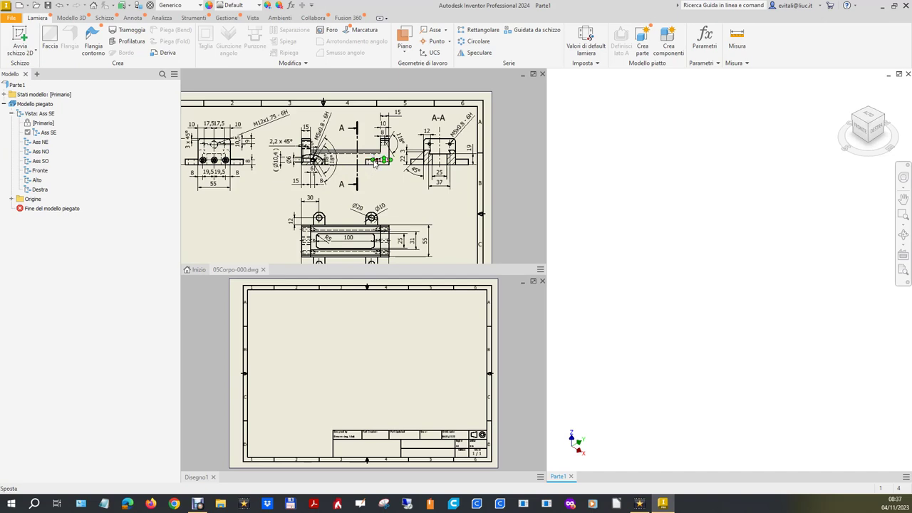
click(371, 216)
click(311, 240)
click(382, 146)
click(428, 161)
scroll(469, 159, up, 1)
scroll(469, 160, up, 1)
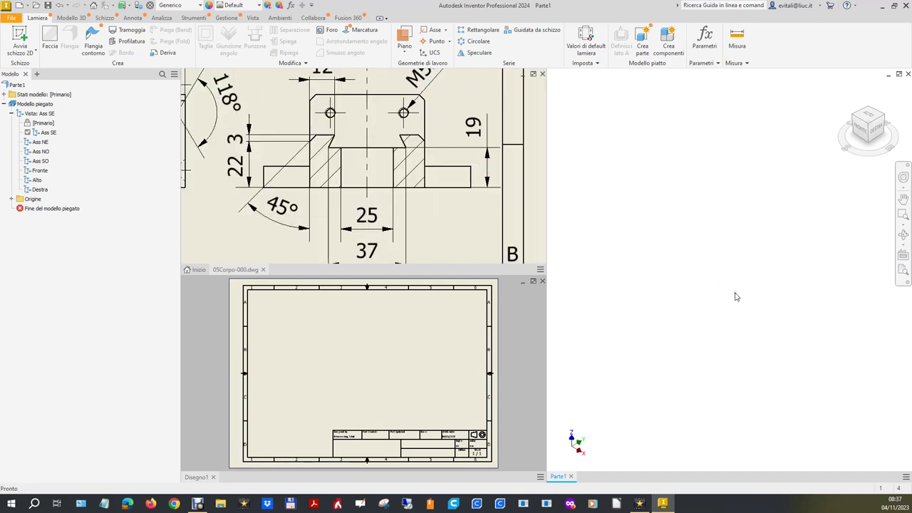
click(736, 297)
click(649, 215)
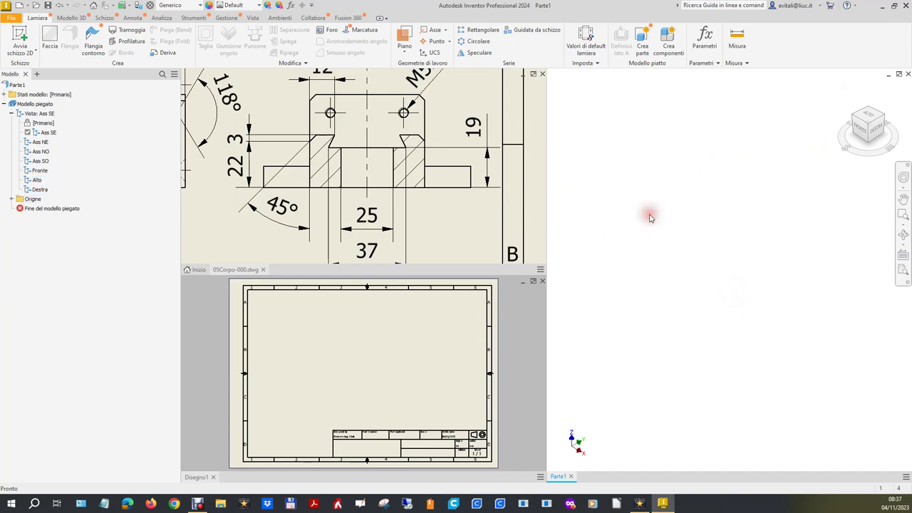
Start a 2D sketch on the XZ origin plane, viewed from the Front side of the ViewCube
click(12, 199)
click(43, 218)
click(742, 263)
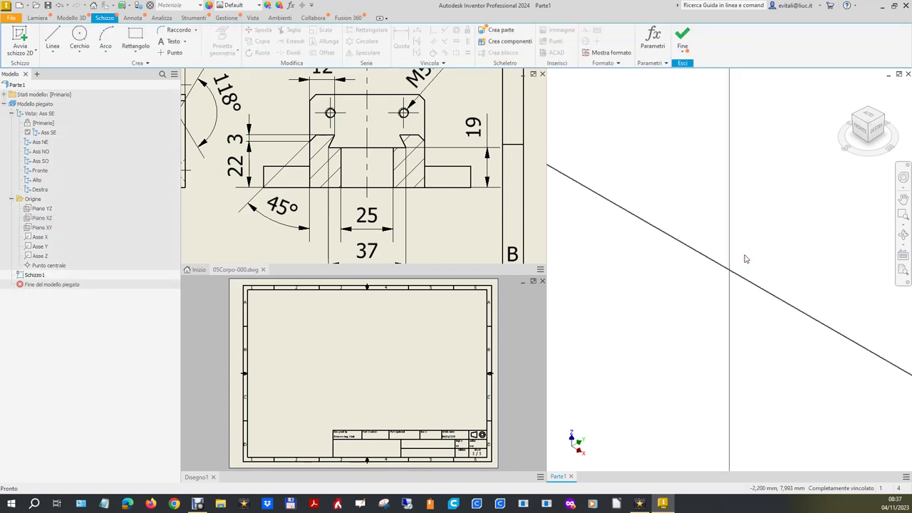
click(863, 134)
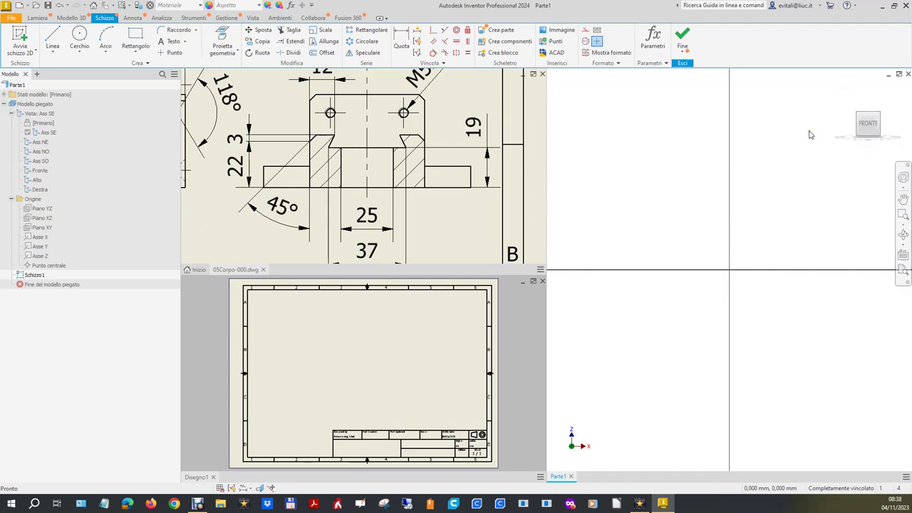
click(52, 37)
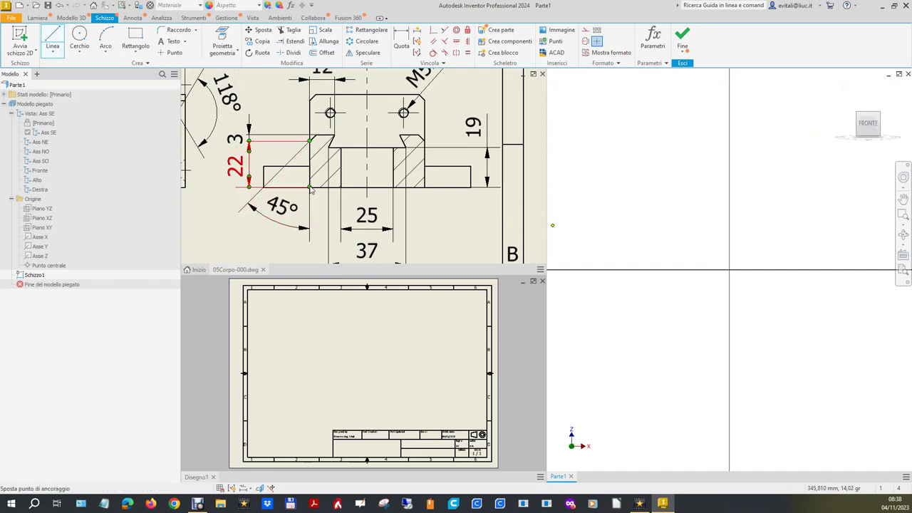
Draw the left side, left jaw top, left chamfer and channel floor of the outline
click(662, 241)
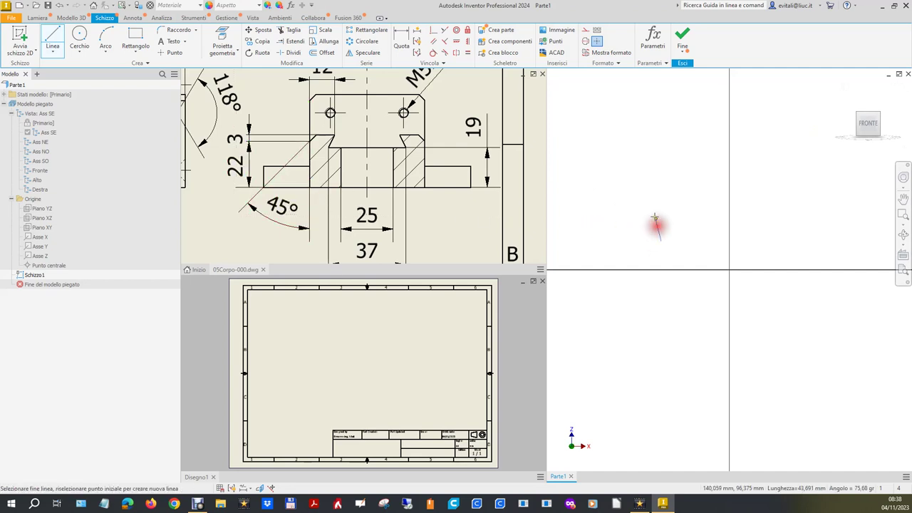
click(657, 177)
click(662, 168)
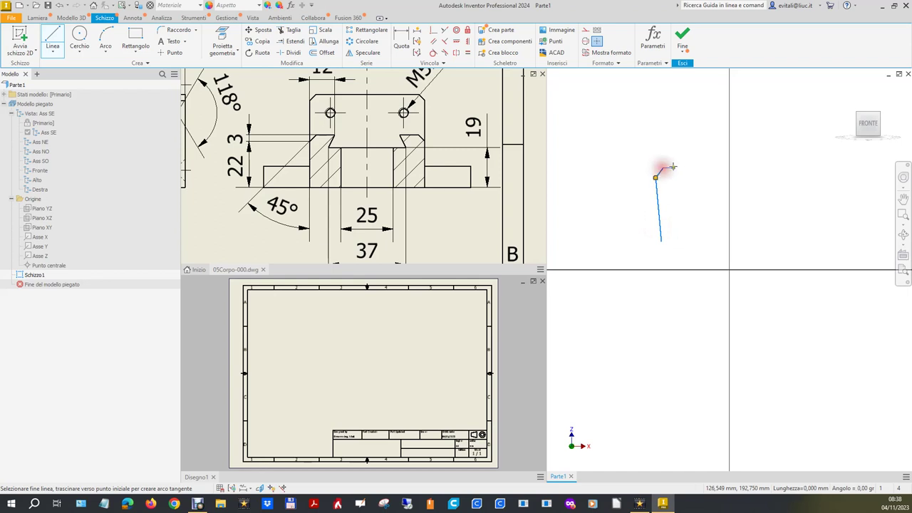
click(722, 168)
click(708, 181)
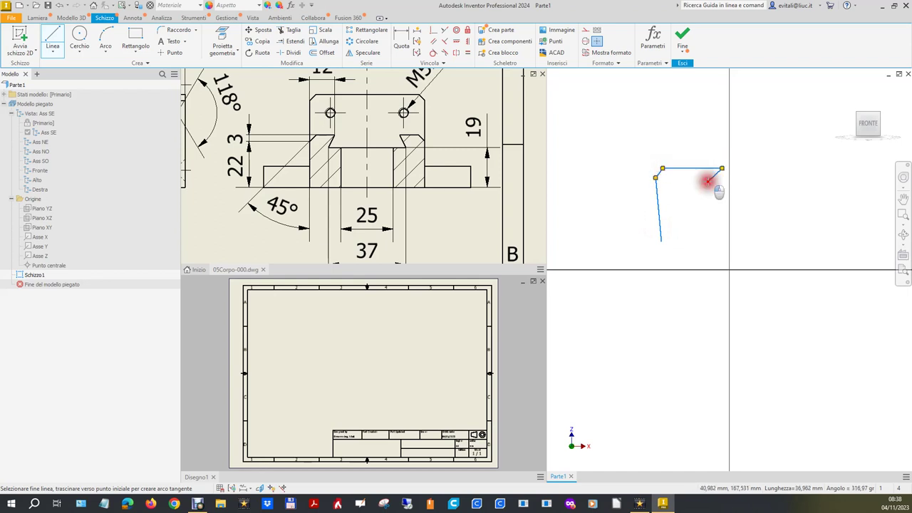
click(818, 184)
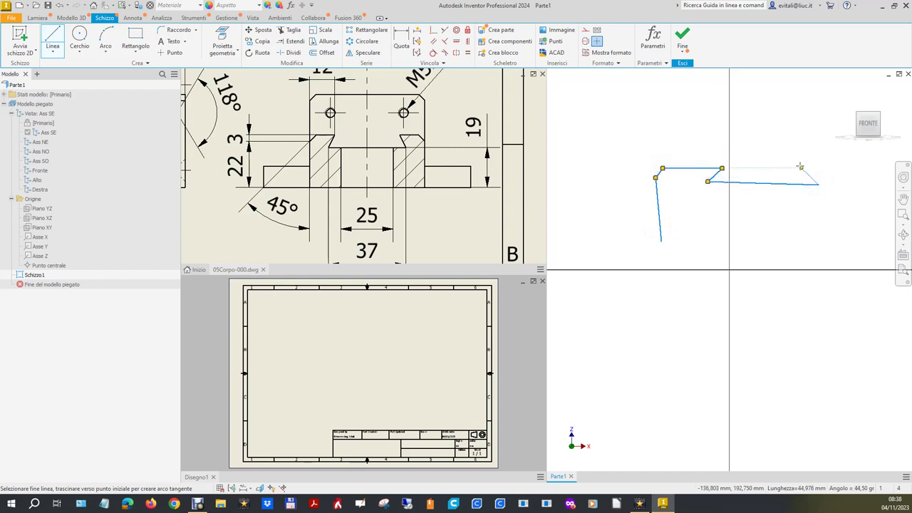
Draw the right chamfer, right jaw, right side and bottom edge, then end the line command
click(802, 169)
click(845, 168)
click(855, 179)
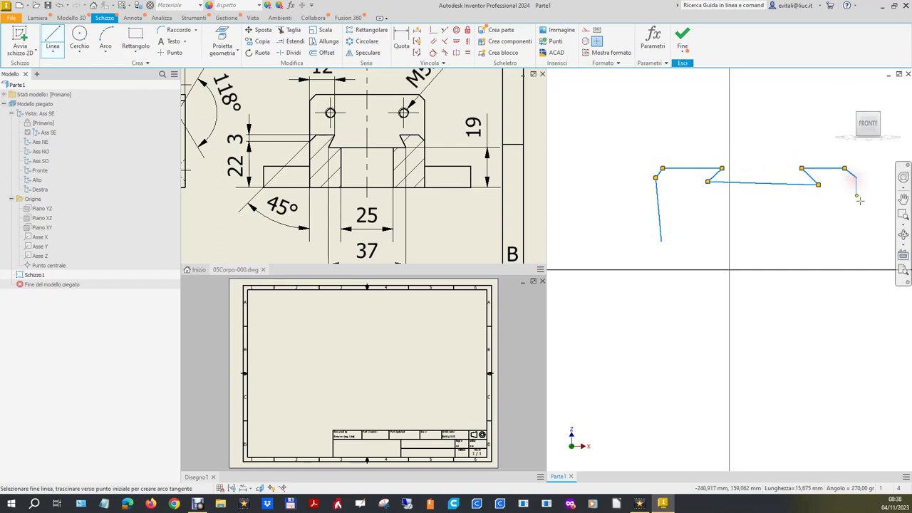
click(863, 247)
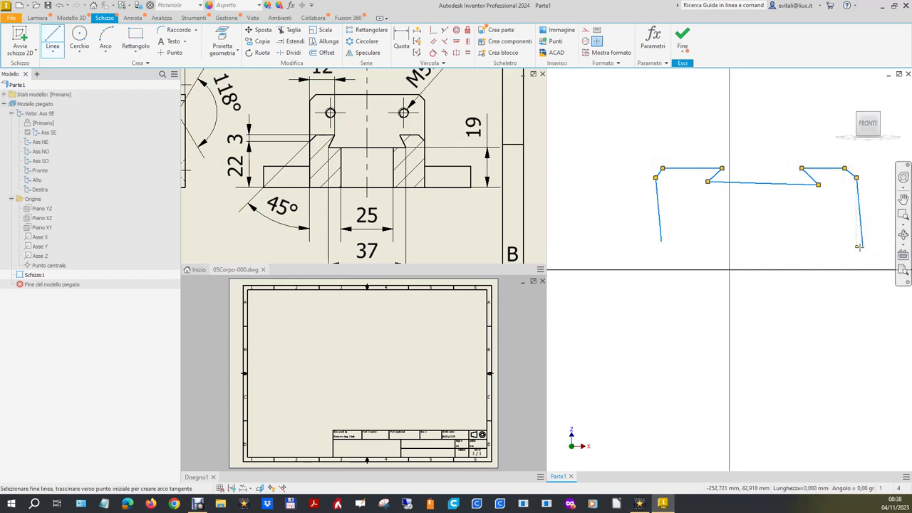
click(682, 253)
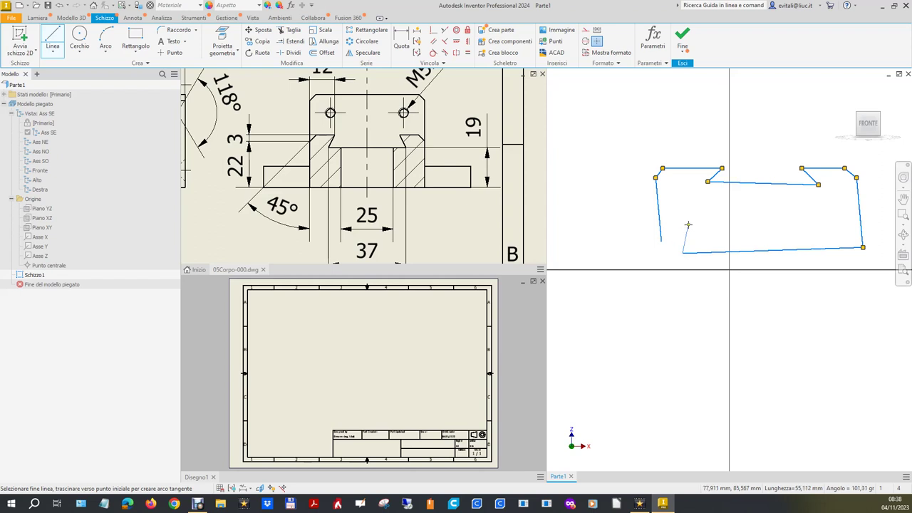
right_click(690, 228)
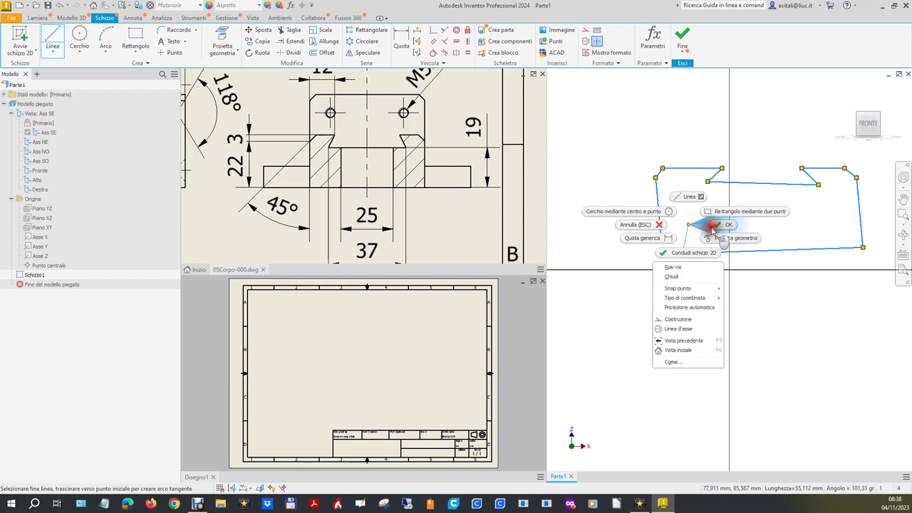
click(712, 232)
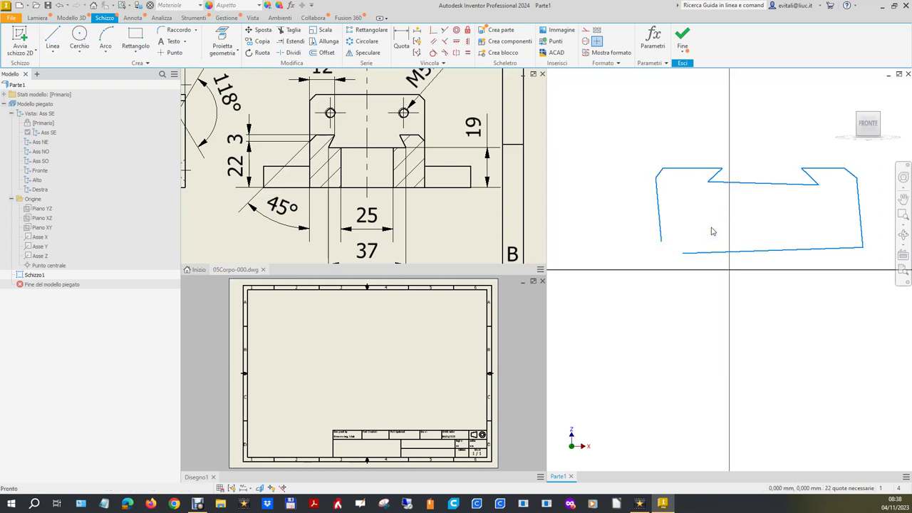
click(433, 30)
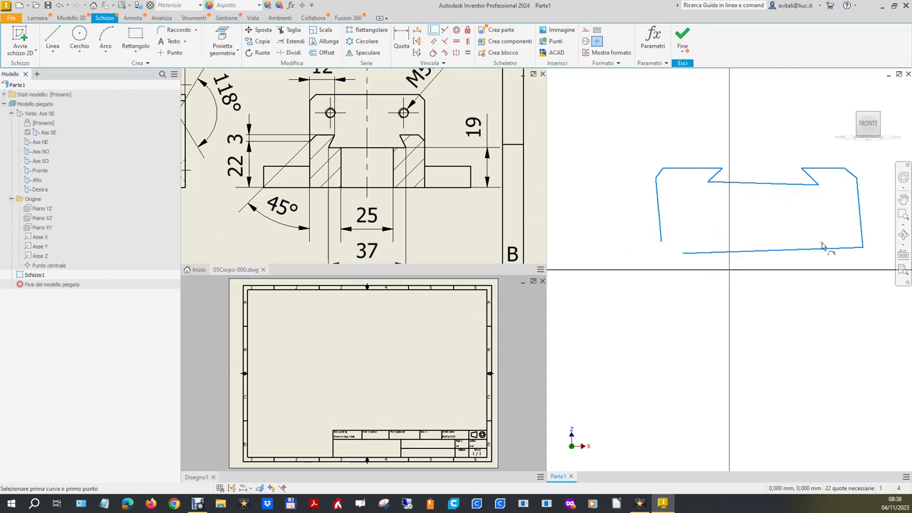
Join the left side to the bottom line and make the bottom edge horizontal
click(683, 255)
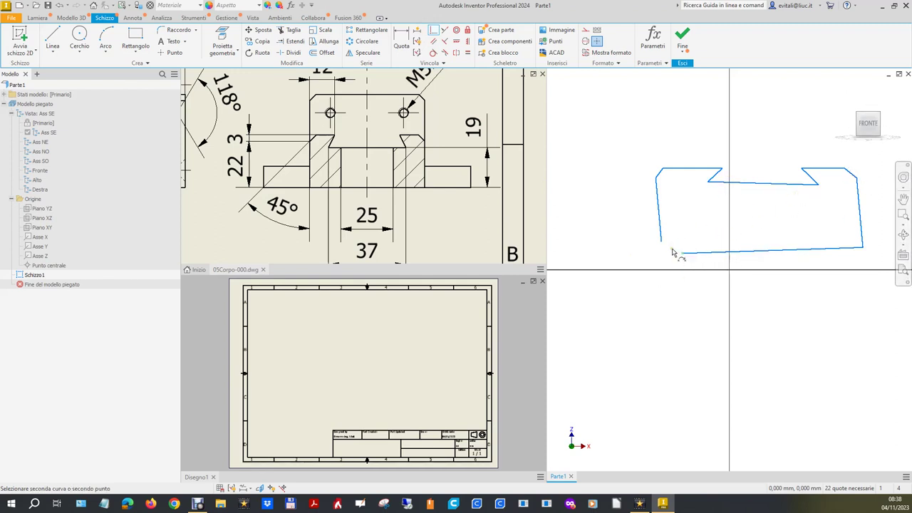
click(661, 241)
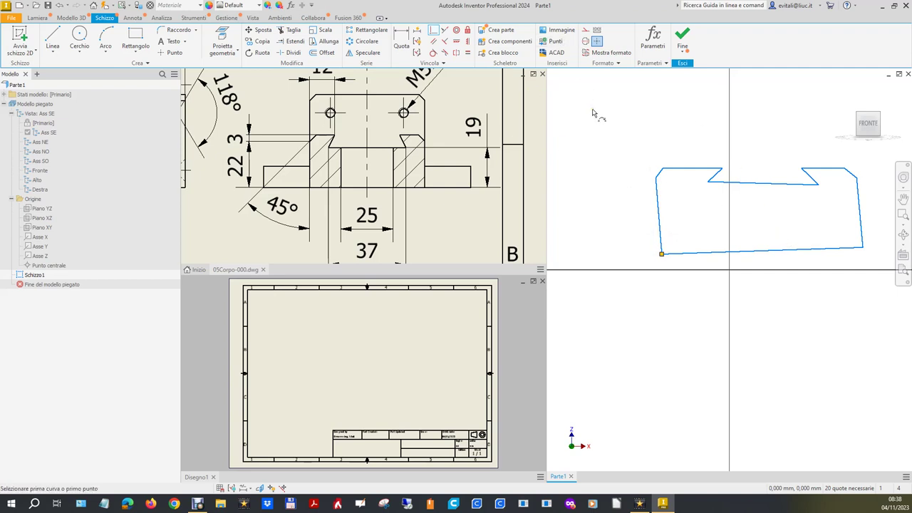
key(Escape)
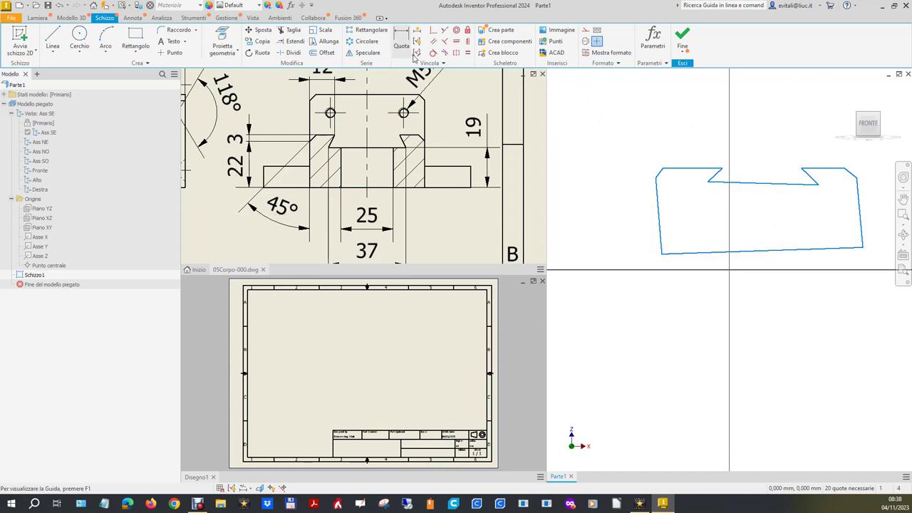
click(456, 42)
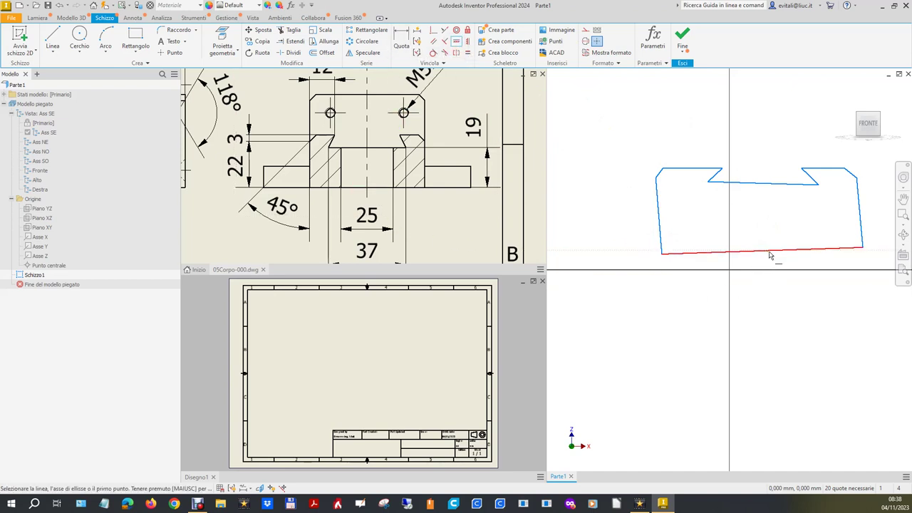
click(766, 251)
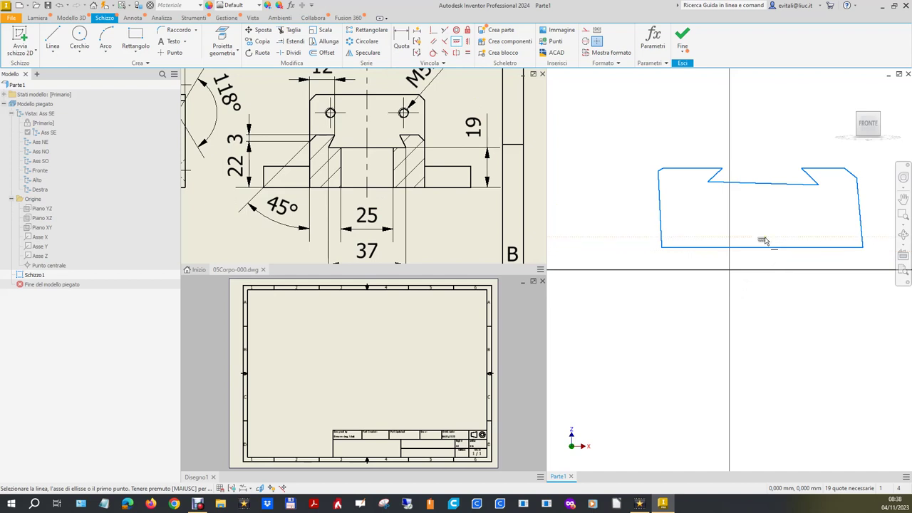
Make the left and right side edges perpendicular to the bottom edge
click(442, 42)
click(672, 248)
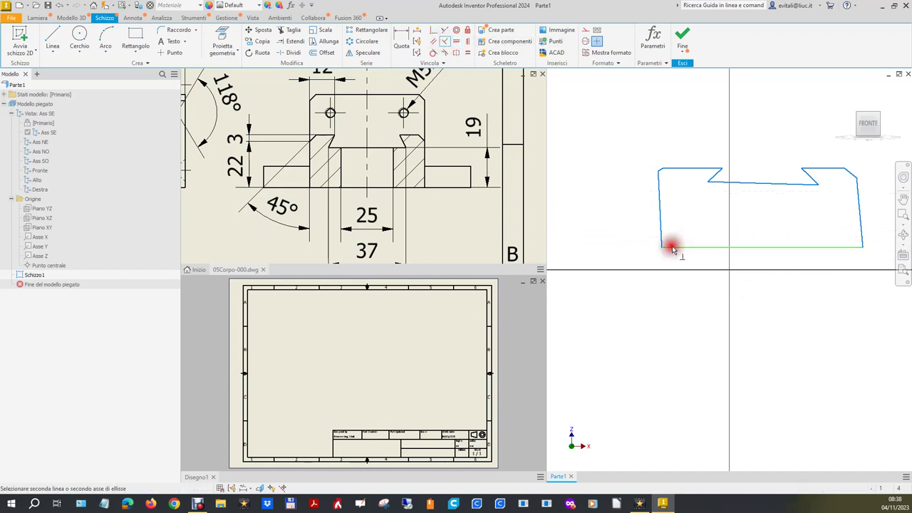
click(662, 239)
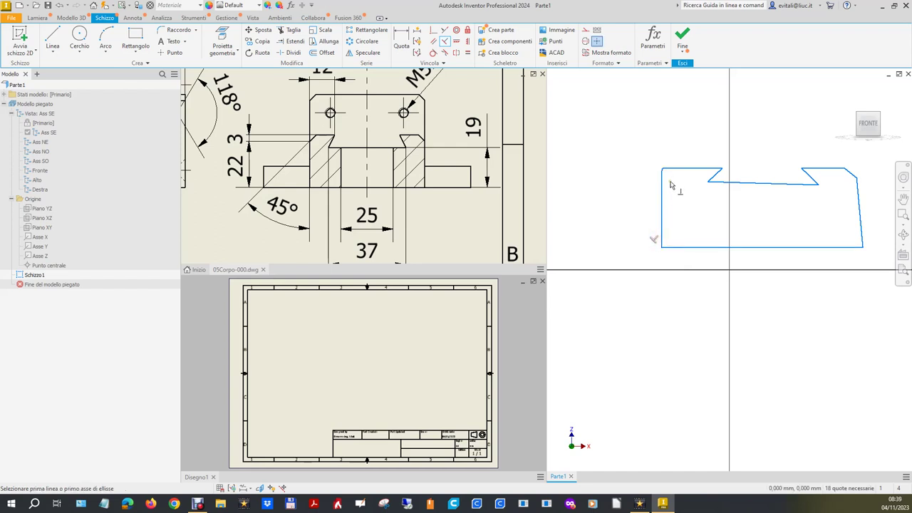
click(860, 212)
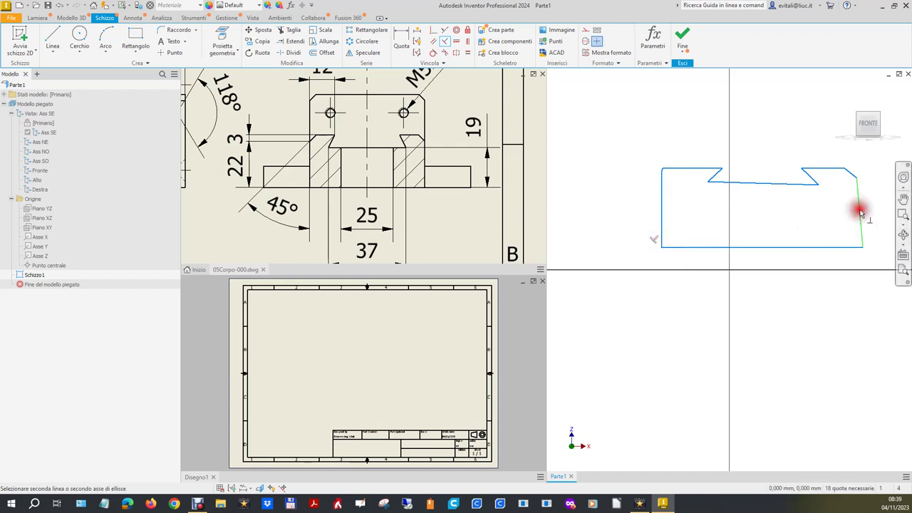
click(853, 248)
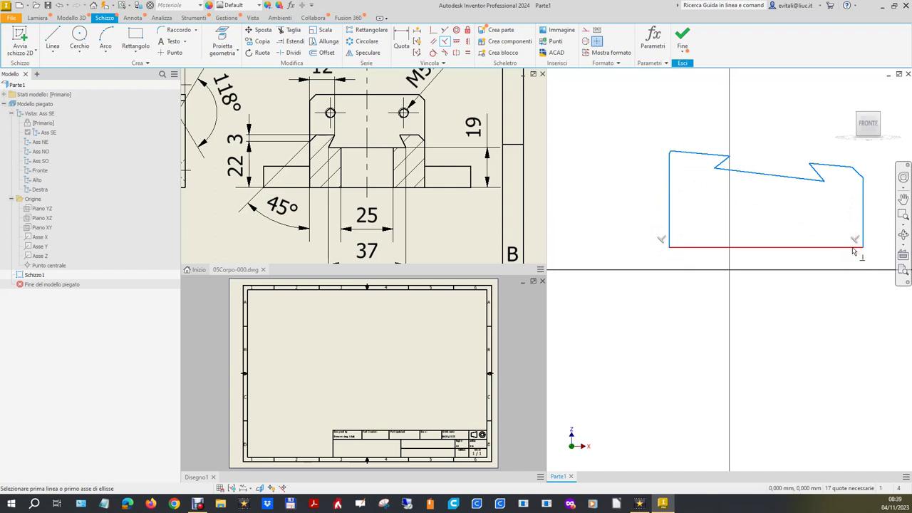
right_click(645, 148)
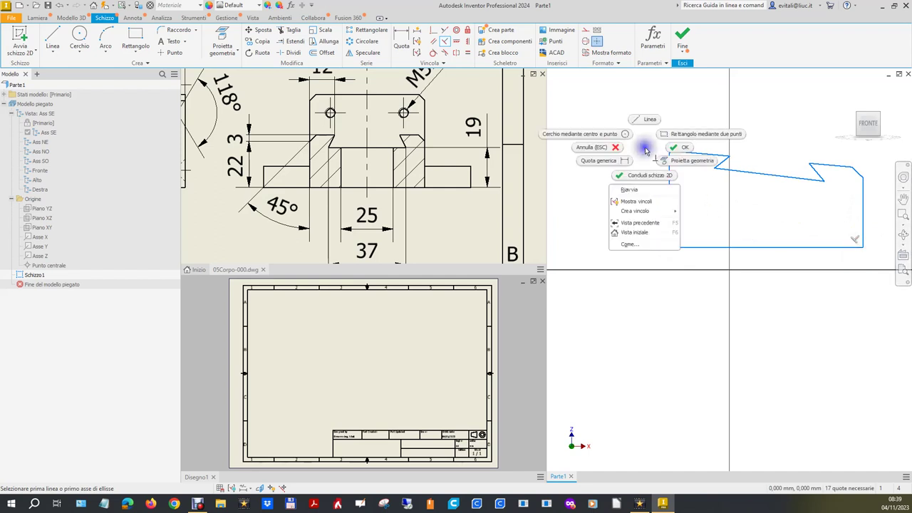
click(669, 153)
Make the top-left edge, slot floor and top-right edge parallel to the bottom edge
mouse_move(668, 153)
mouse_down()
mouse_move(671, 177)
mouse_move(656, 179)
mouse_up()
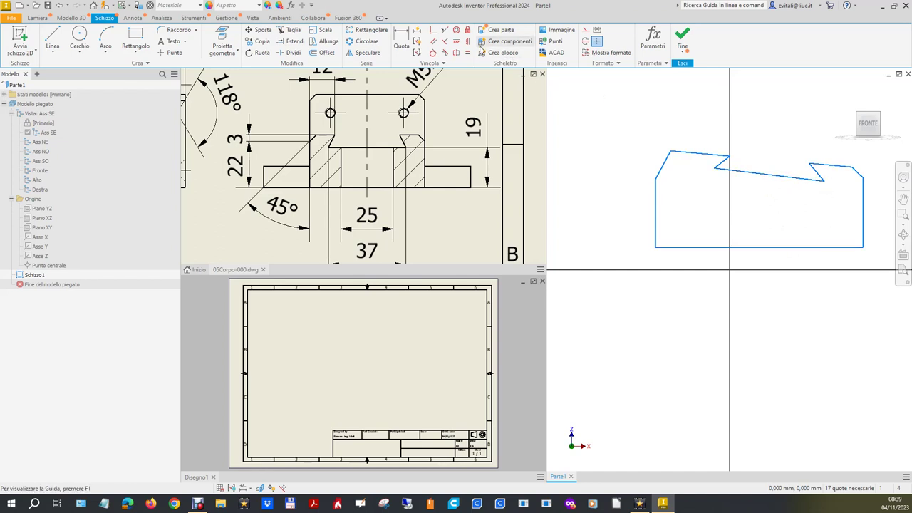
click(435, 43)
click(691, 153)
click(716, 248)
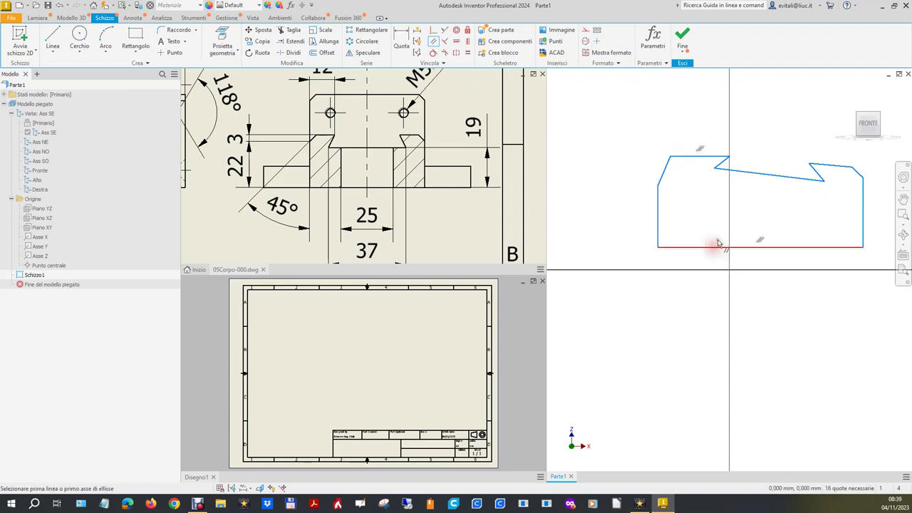
click(759, 178)
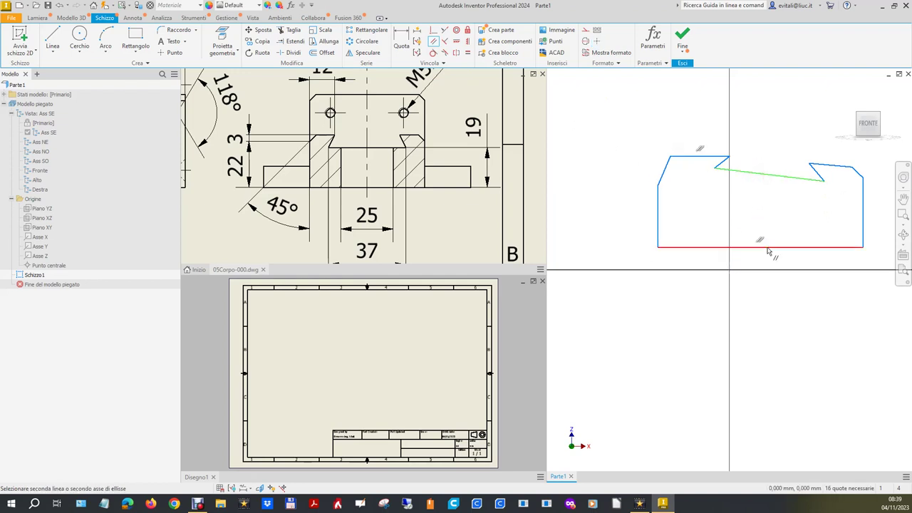
click(766, 247)
click(833, 172)
click(843, 250)
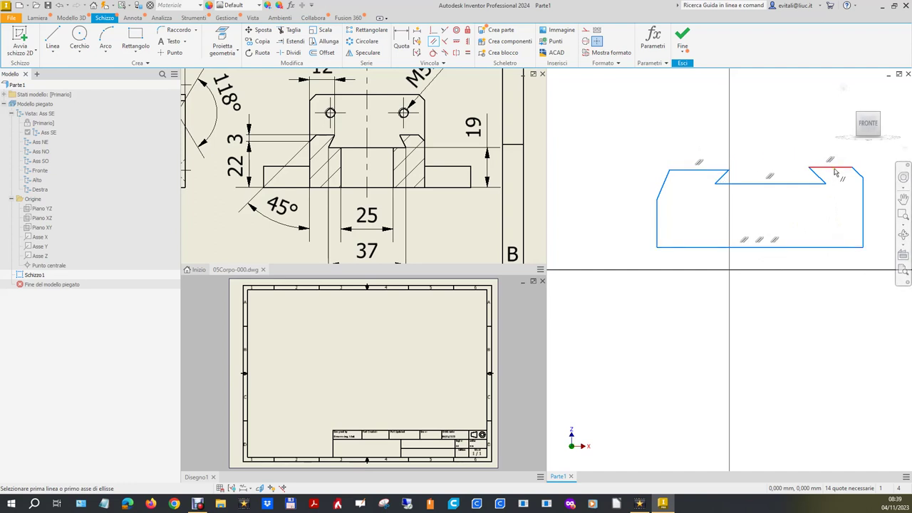
Make the two top edges collinear and centre the bottom edge under the slot-floor midpoint
click(445, 29)
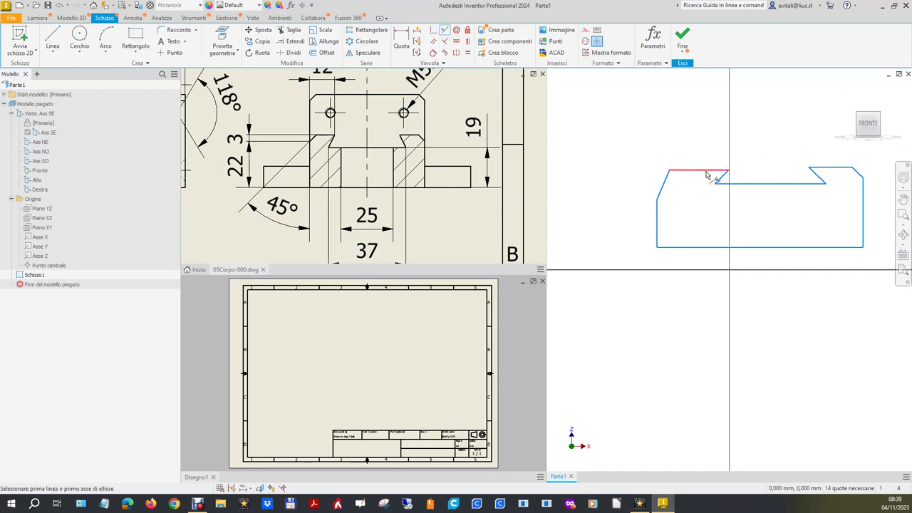
click(708, 171)
click(830, 169)
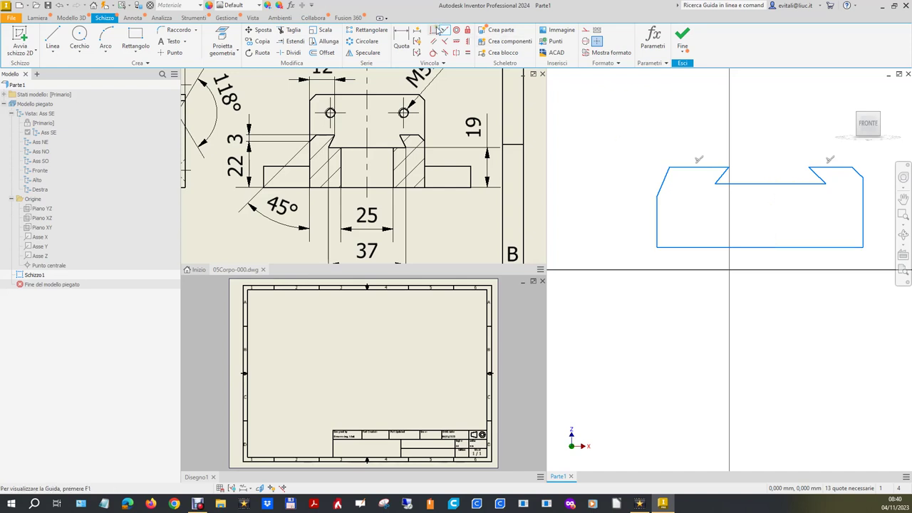
click(468, 43)
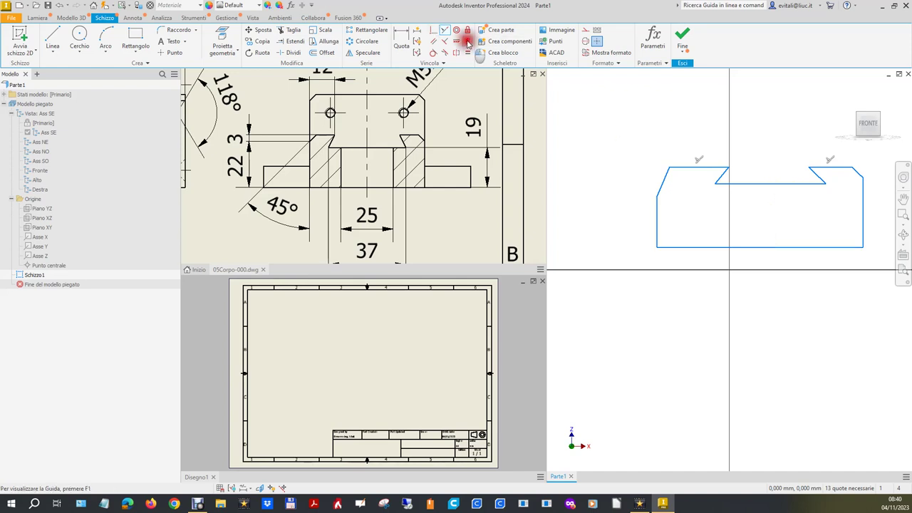
click(769, 183)
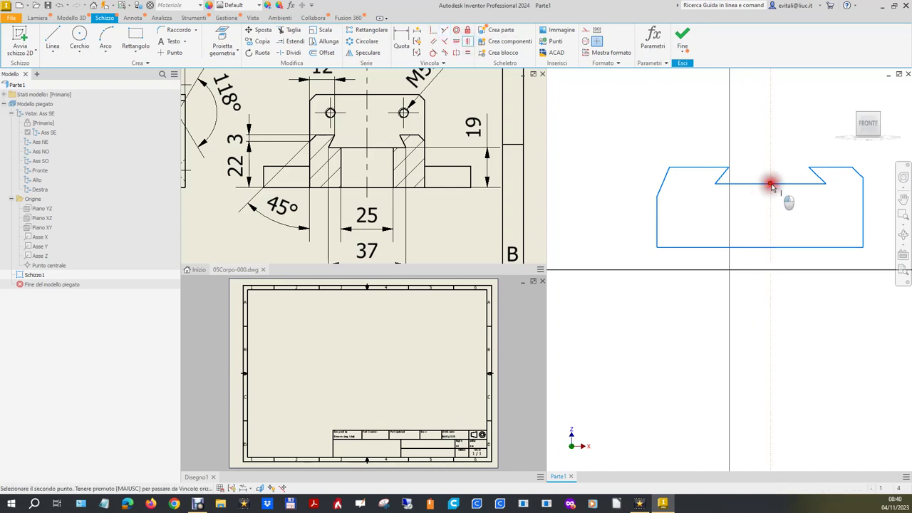
click(760, 249)
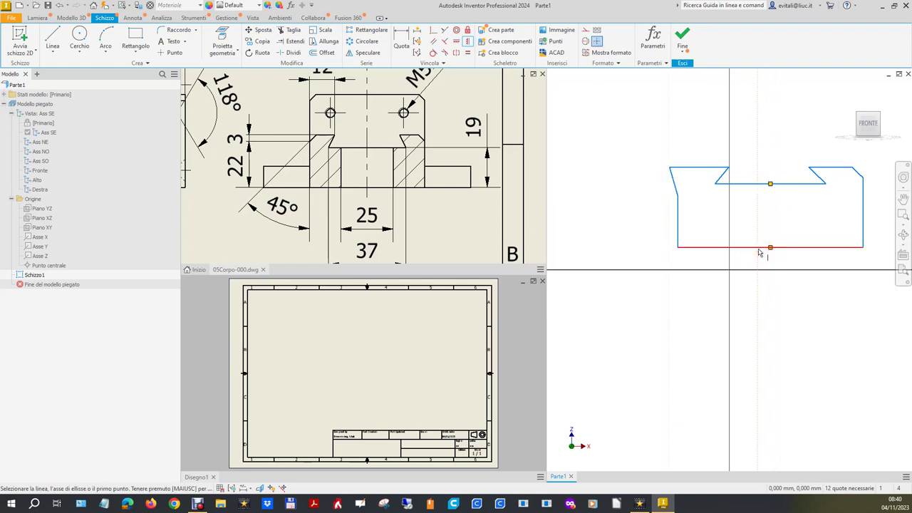
key(Escape)
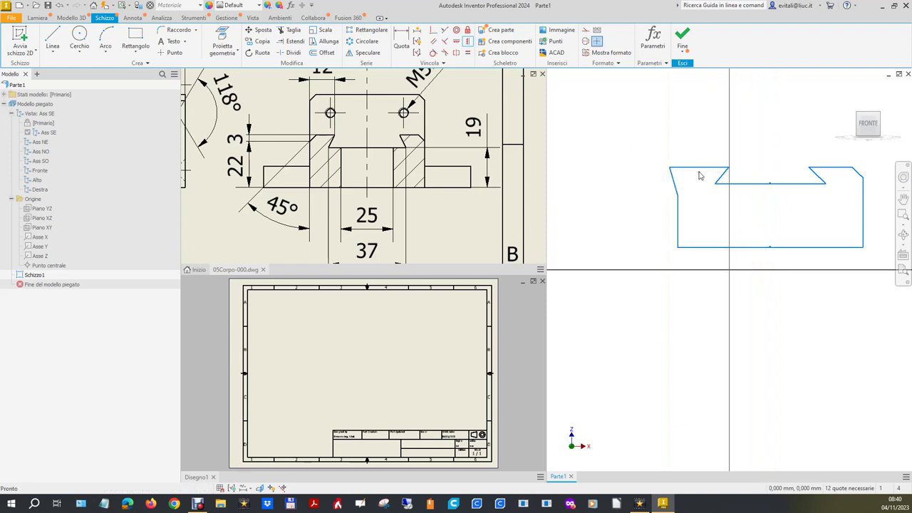
Reshape the top-left corner and make the left edge vertical
drag(670, 169, 681, 170)
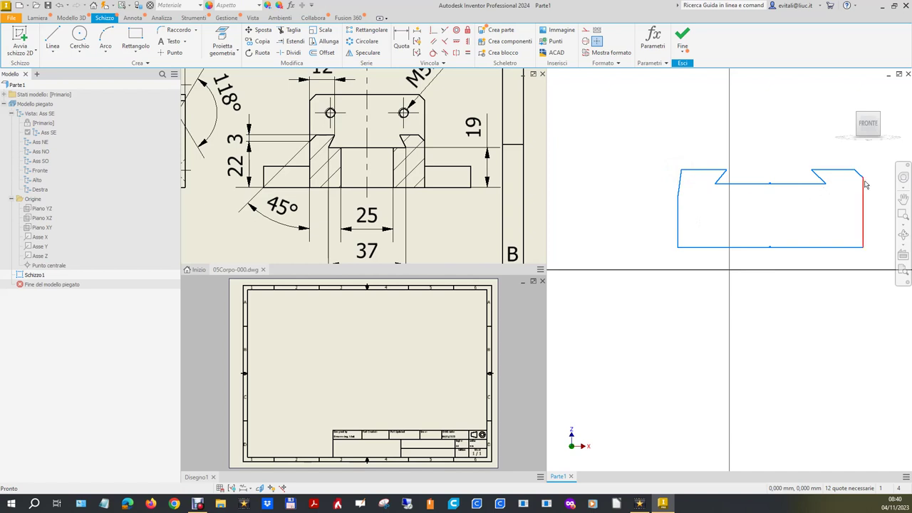
click(456, 42)
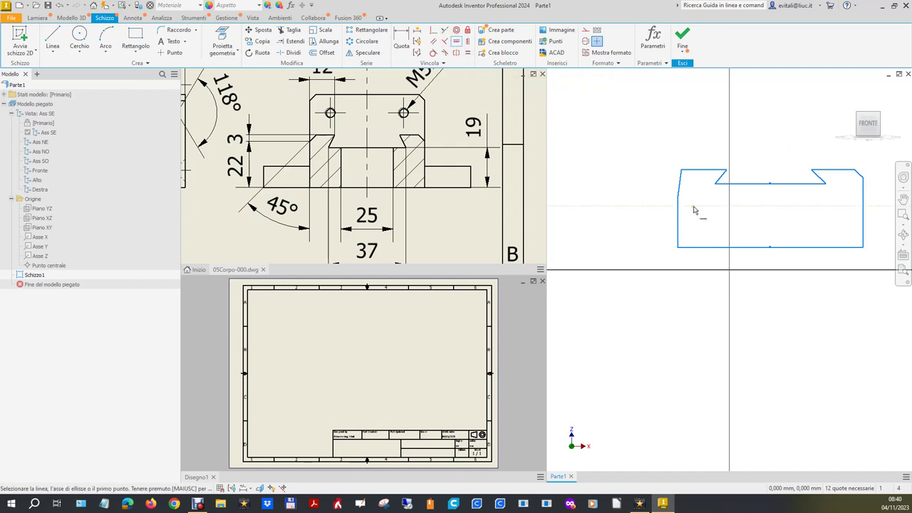
click(680, 199)
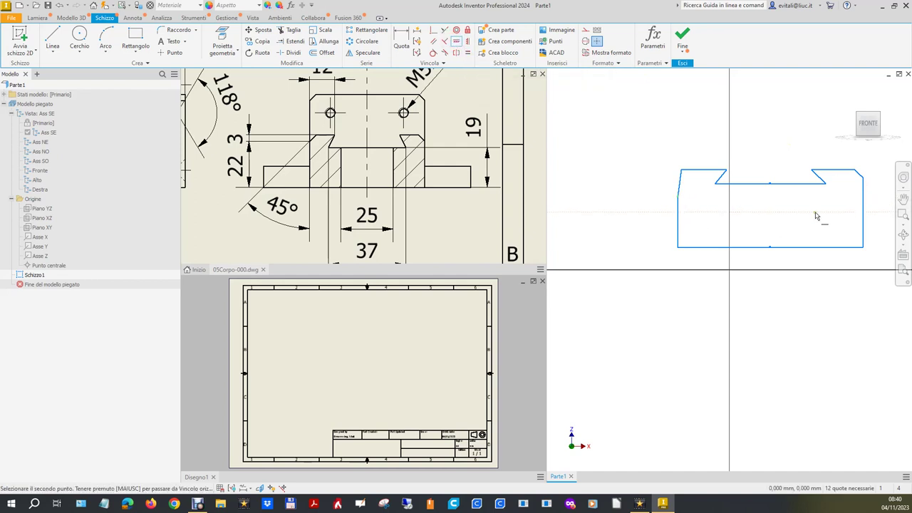
click(864, 184)
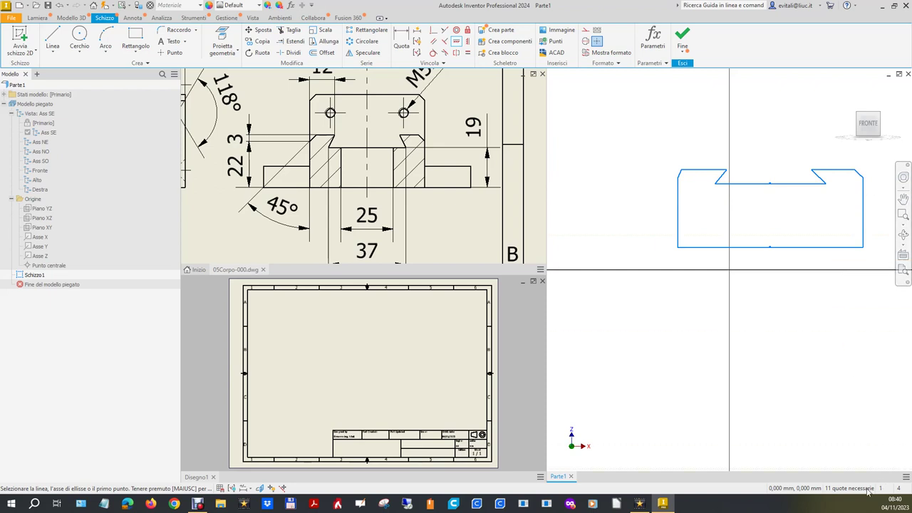
key(Escape)
scroll(396, 165, down, 3)
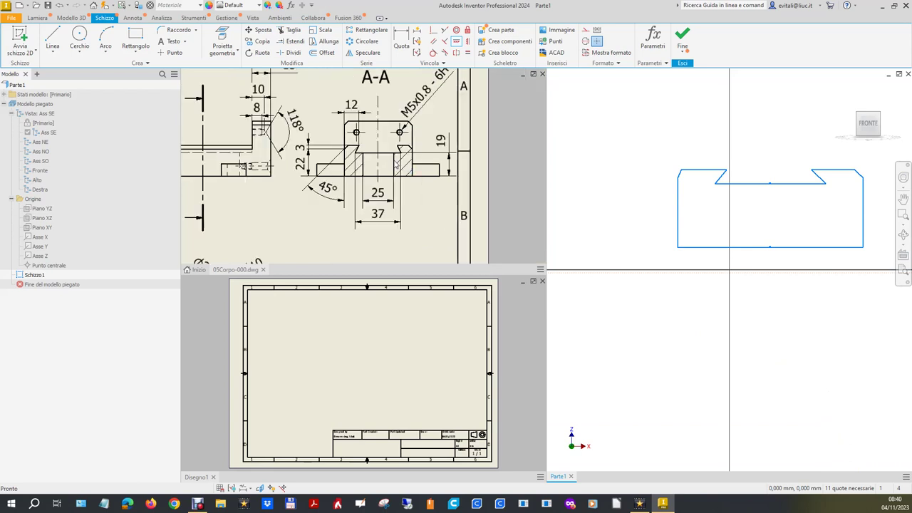
scroll(379, 188, up, 3)
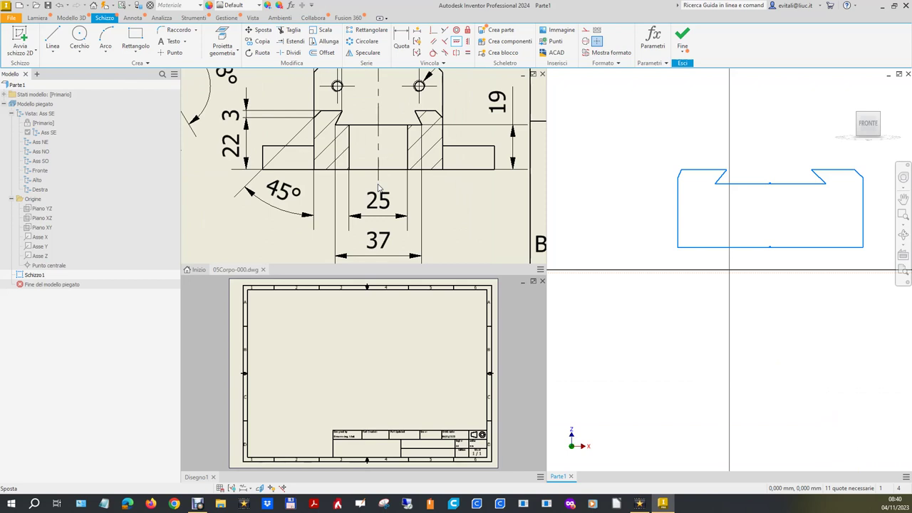
scroll(379, 188, down, 2)
scroll(380, 145, down, 2)
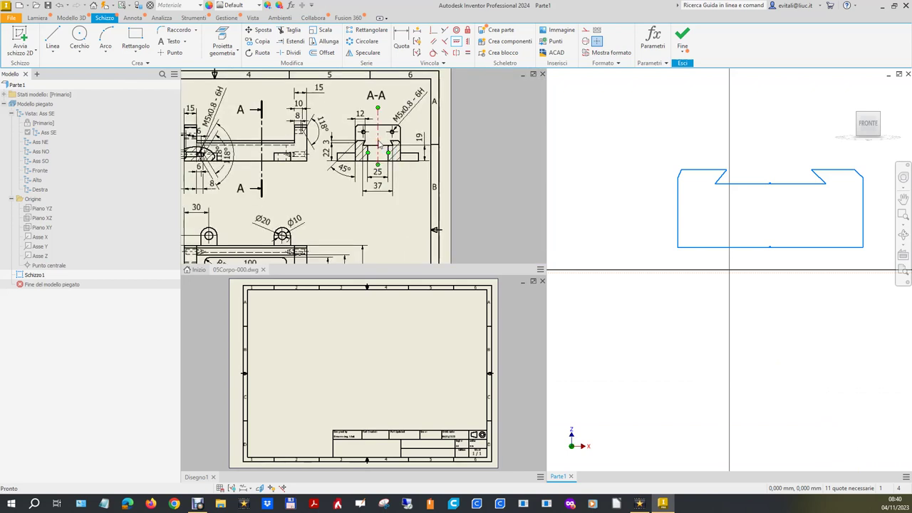
scroll(379, 145, down, 2)
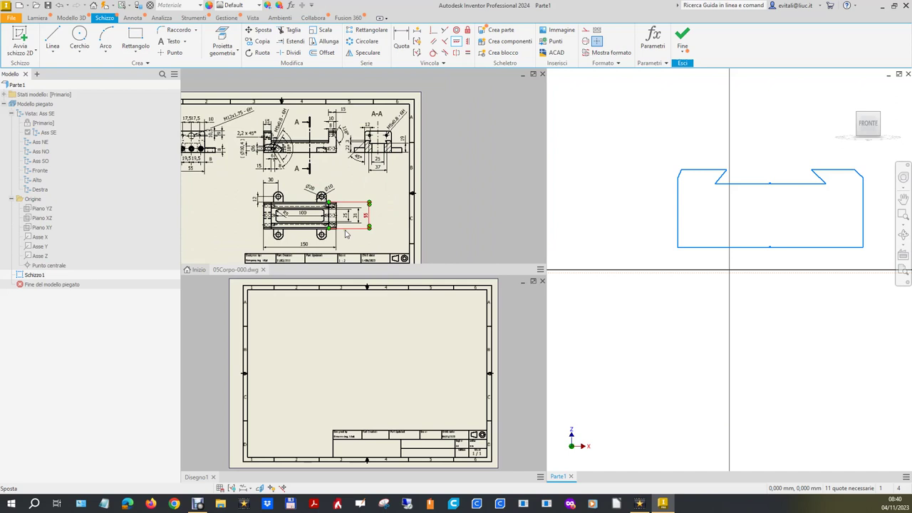
scroll(348, 234, up, 3)
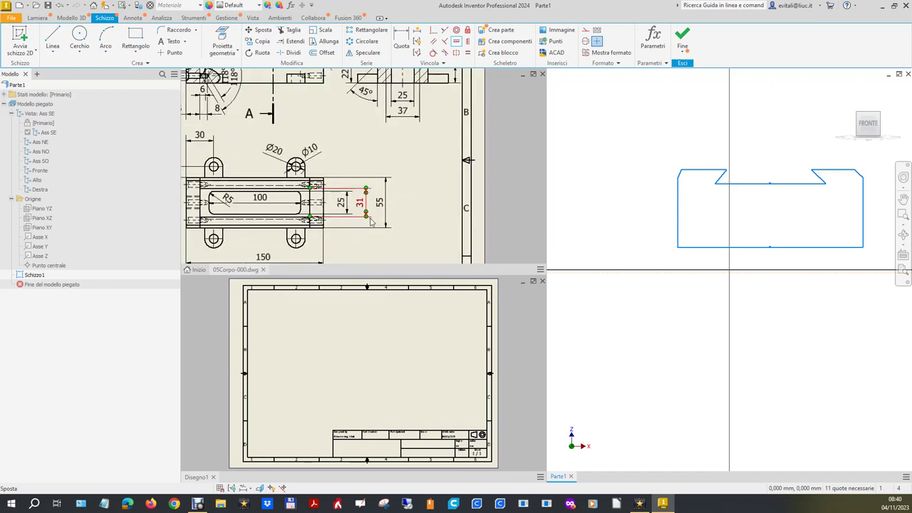
scroll(378, 217, down, 2)
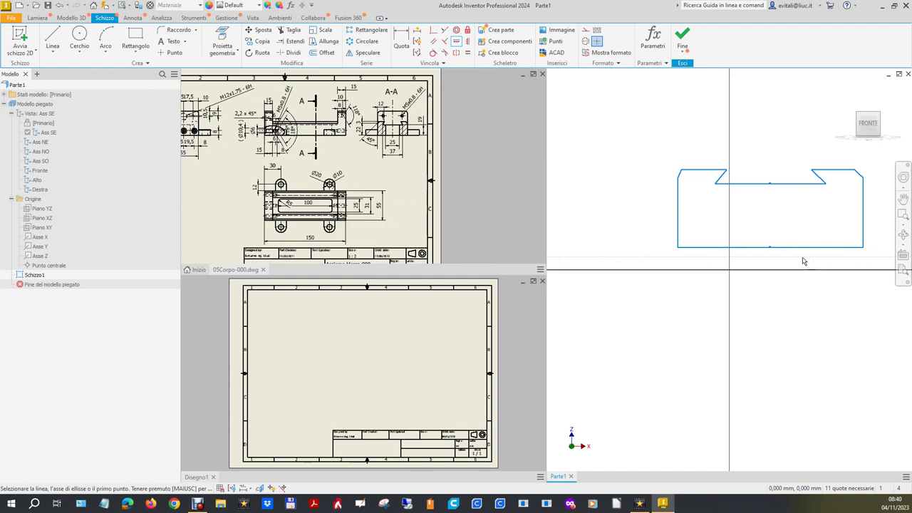
scroll(823, 259, up, 2)
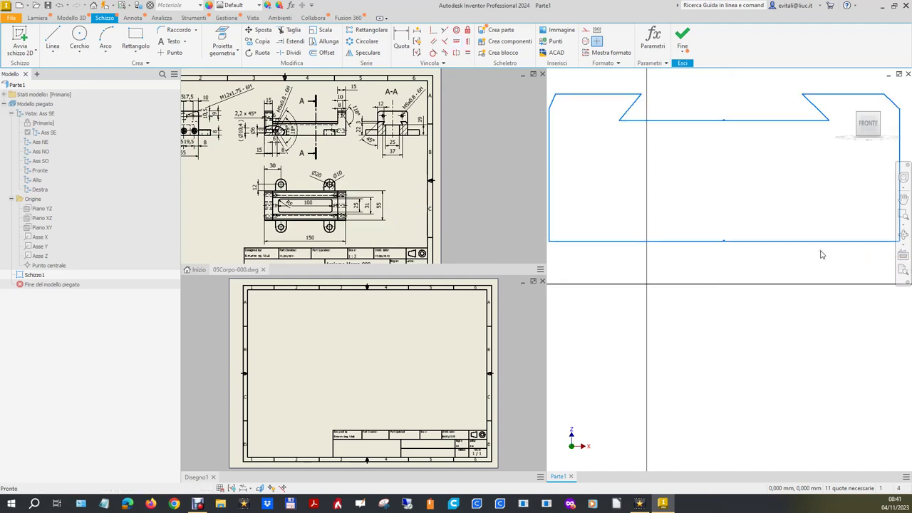
scroll(823, 255, down, 2)
Dimension the profile's overall bottom width at 55
click(401, 39)
click(779, 246)
click(791, 308)
text(55)
key(Return)
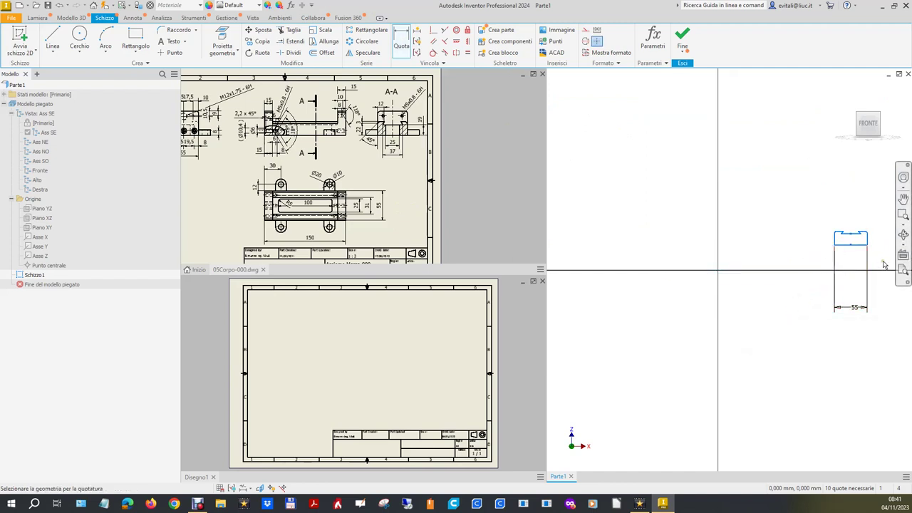
scroll(884, 264, up, 3)
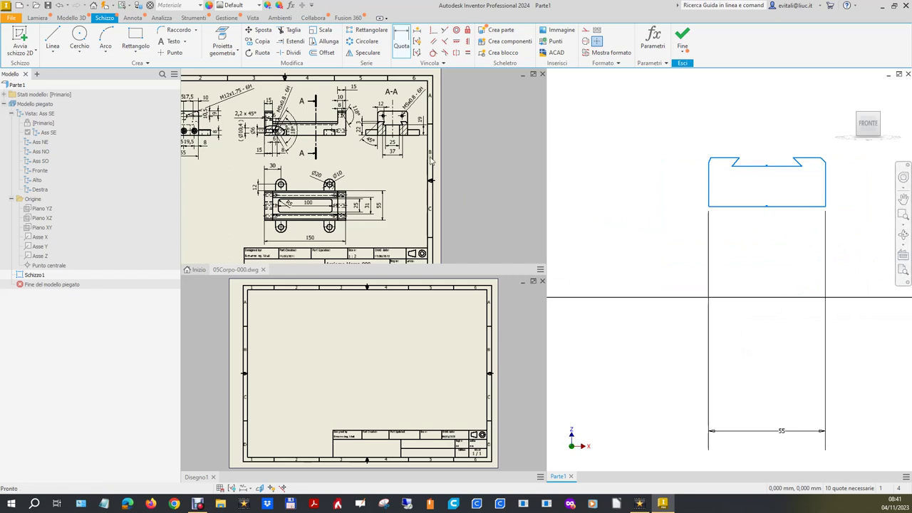
scroll(417, 143, up, 2)
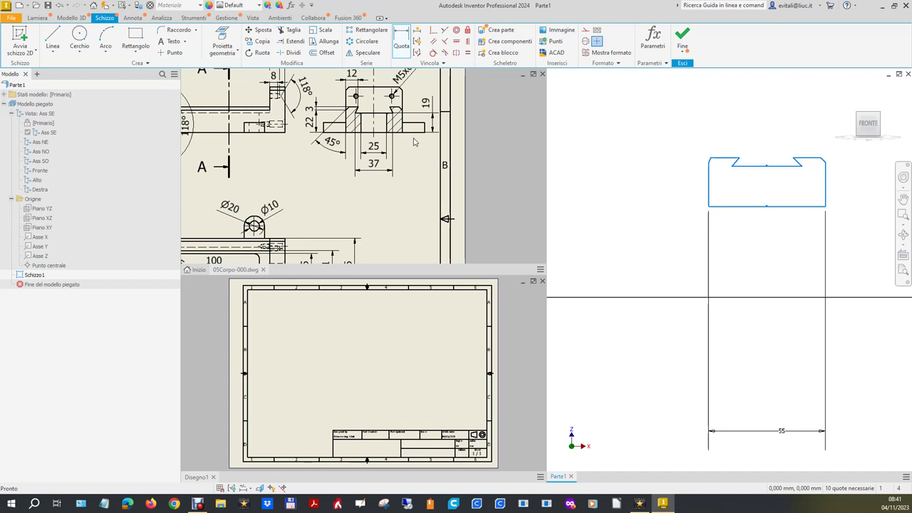
Dimension the channel opening between the notches at 37 and the body height at 19
click(373, 164)
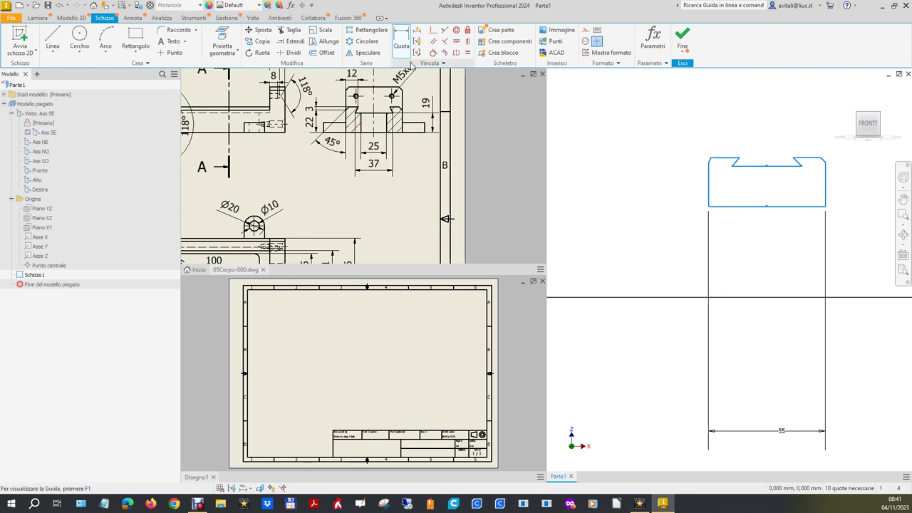
click(776, 166)
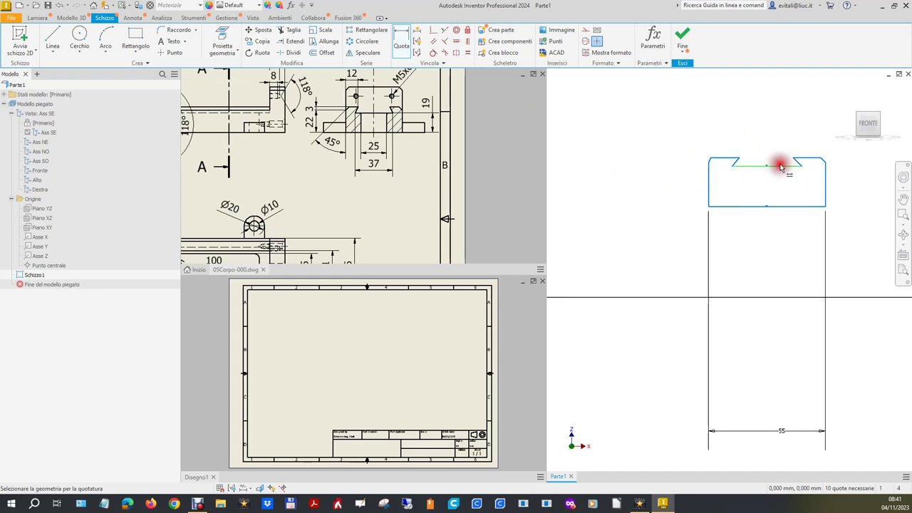
click(764, 129)
text(37)
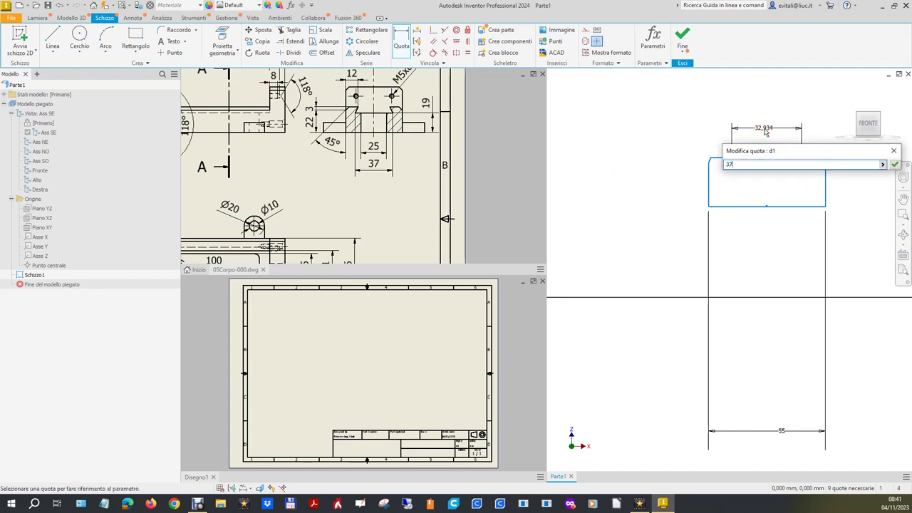
key(Return)
key(Escape)
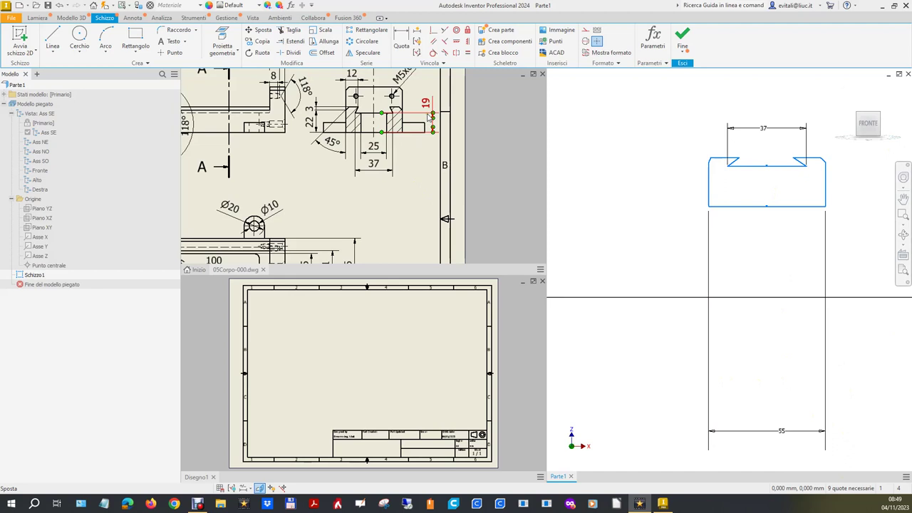
click(399, 35)
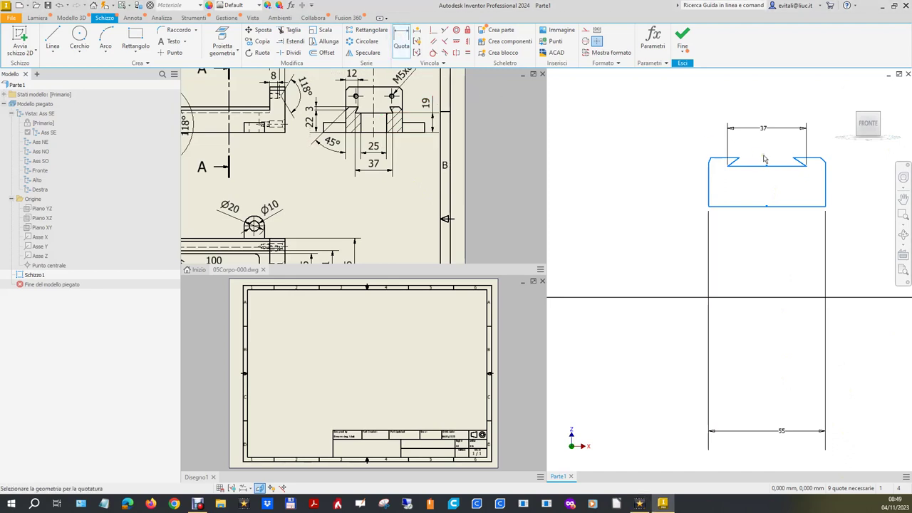
click(775, 164)
click(797, 206)
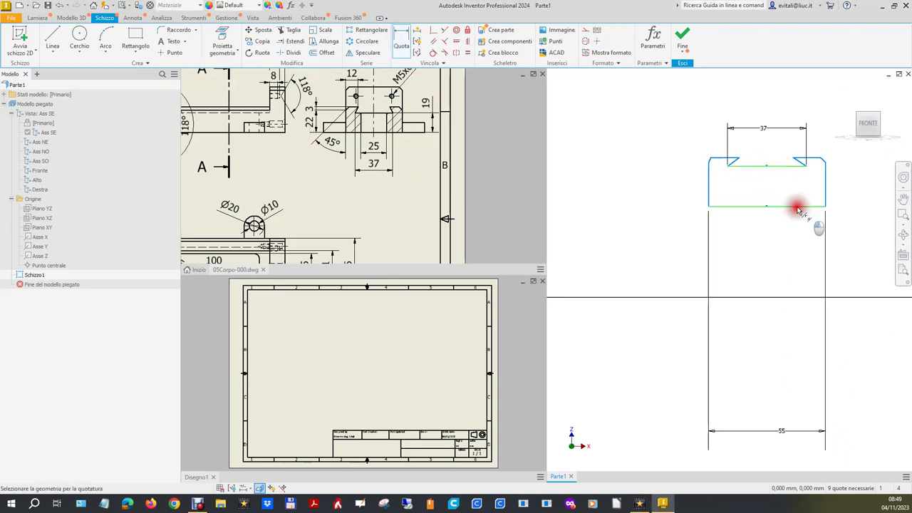
click(674, 182)
text(1)
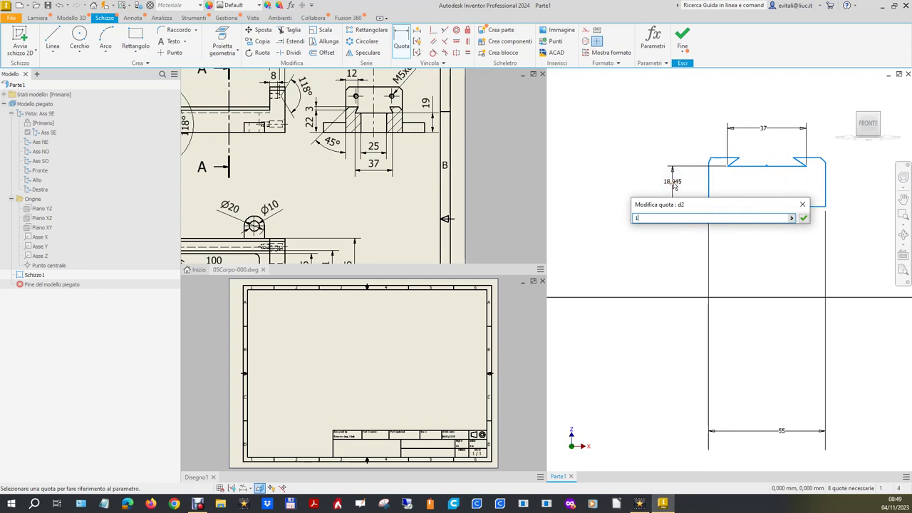
key(Return)
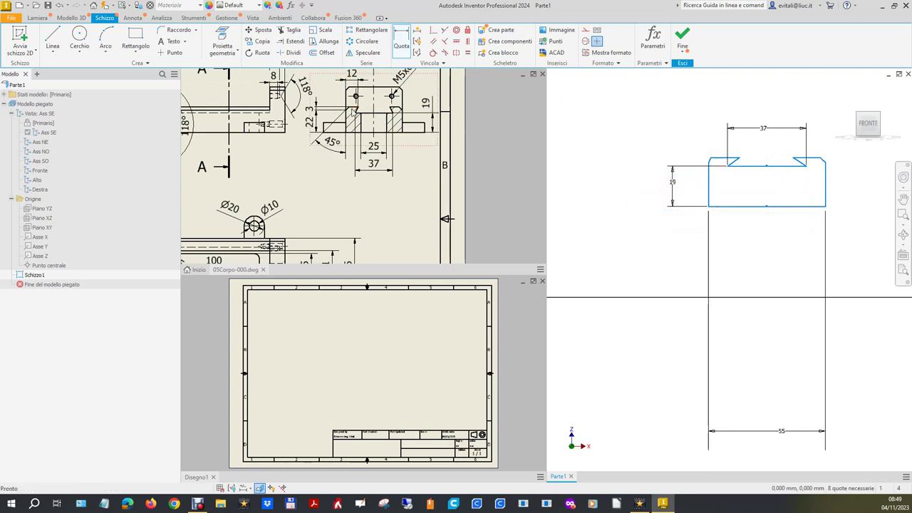
scroll(352, 110, up, 5)
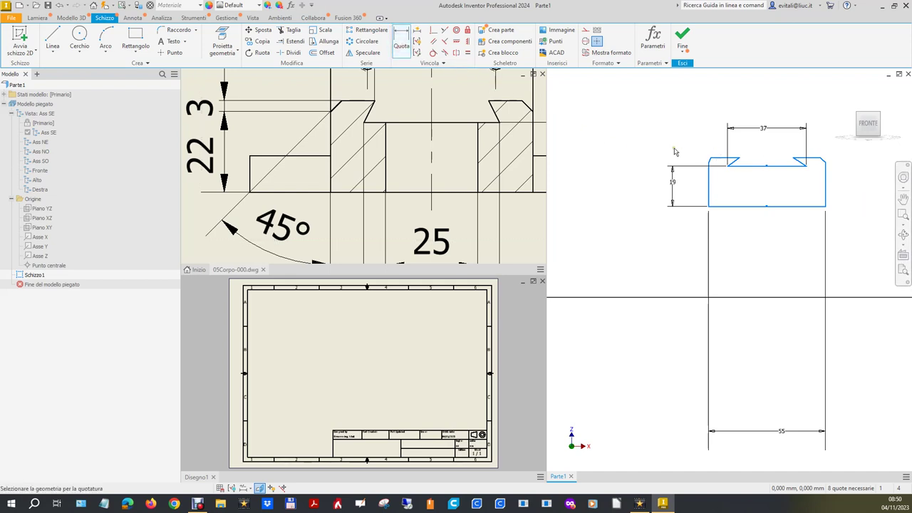
Dimension the left chamfer at 3 high by 3 wide
scroll(712, 167, up, 5)
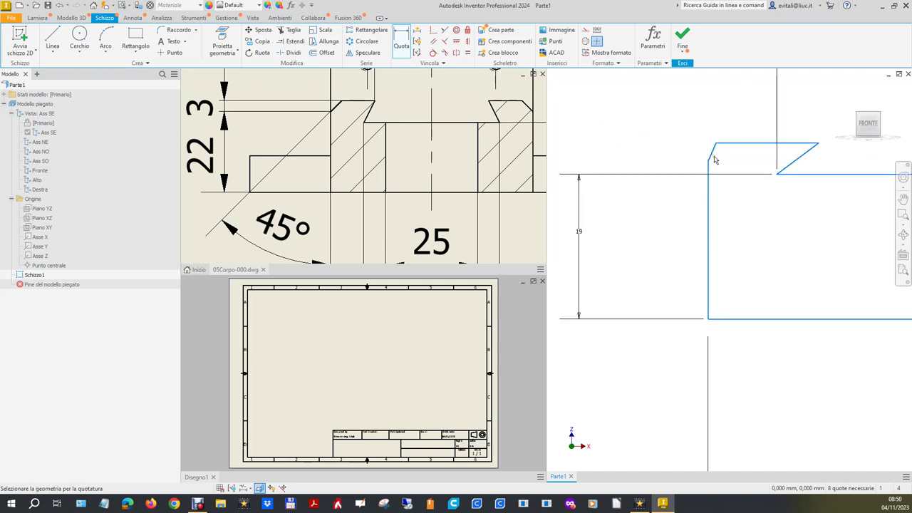
click(713, 150)
click(642, 134)
text(3)
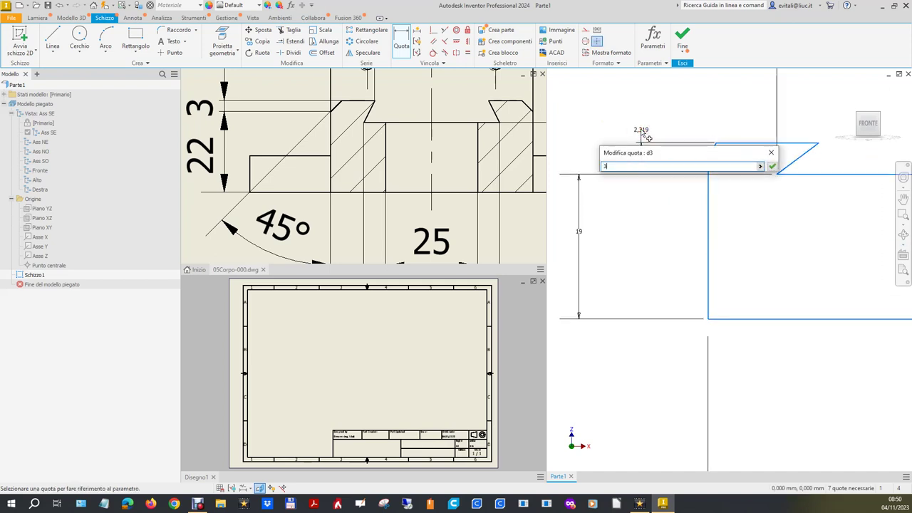
click(772, 166)
click(716, 151)
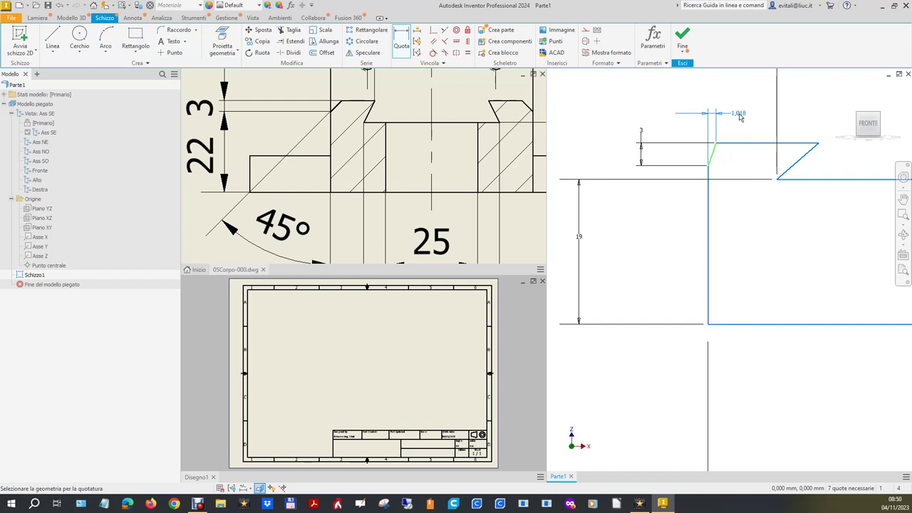
click(739, 115)
text(3)
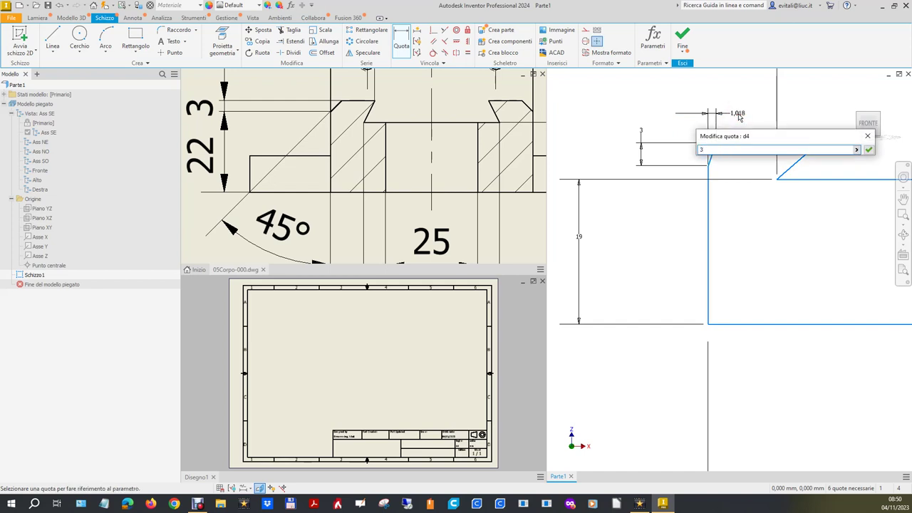
key(Return)
Set the right chamfer's width to 3 and keep its height as a driven reference dimension
scroll(726, 148, up, 3)
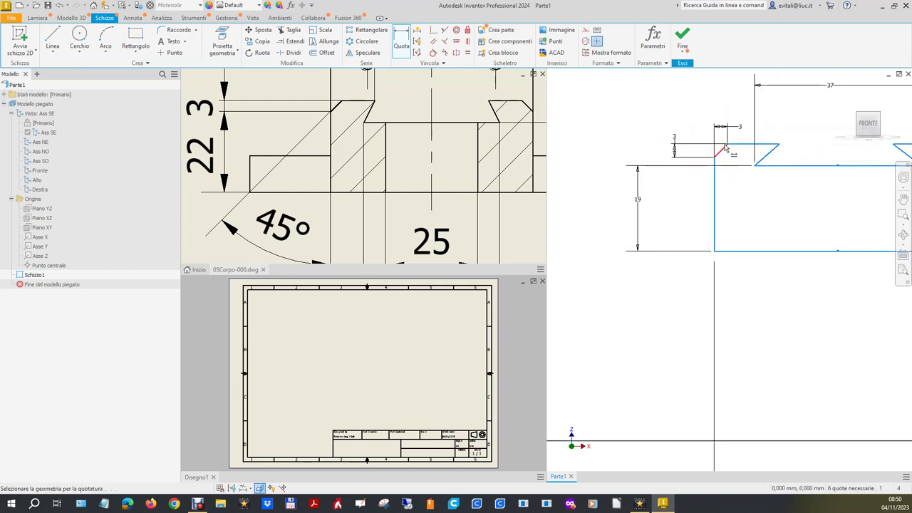
scroll(444, 177, up, 3)
scroll(573, 237, up, 3)
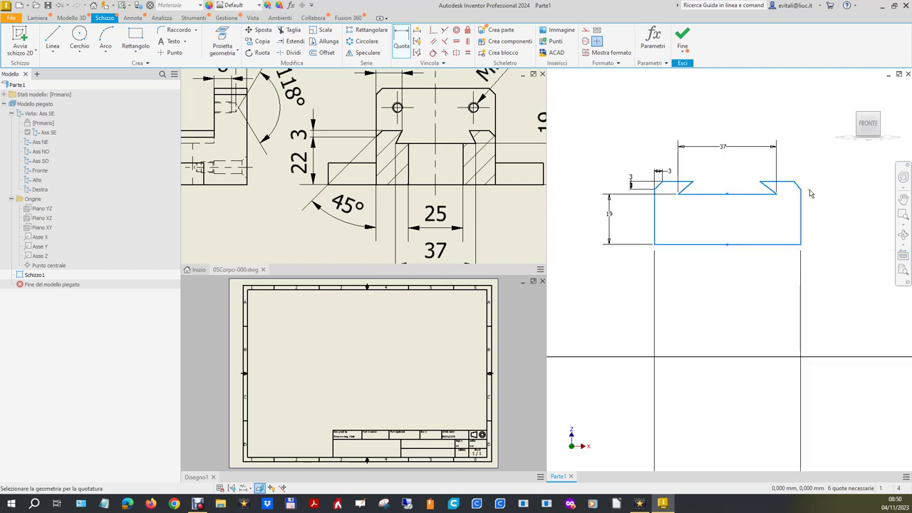
scroll(813, 191, down, 3)
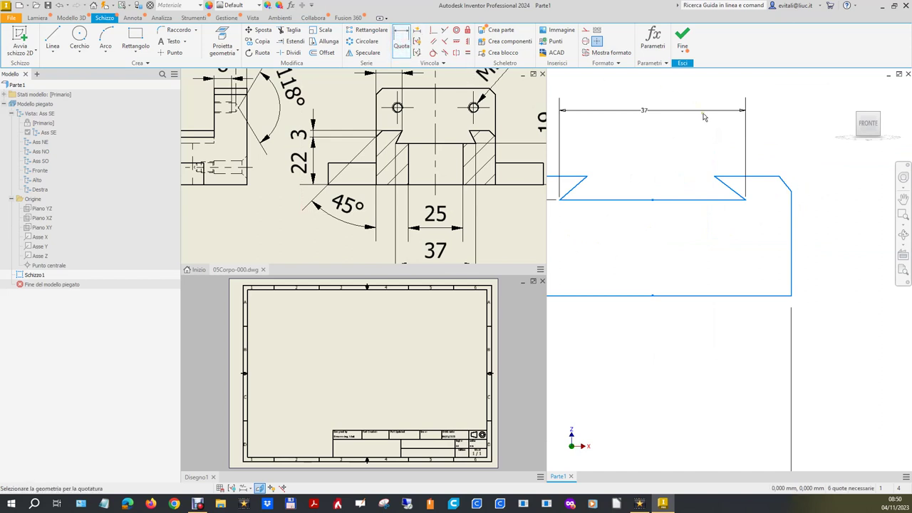
click(787, 184)
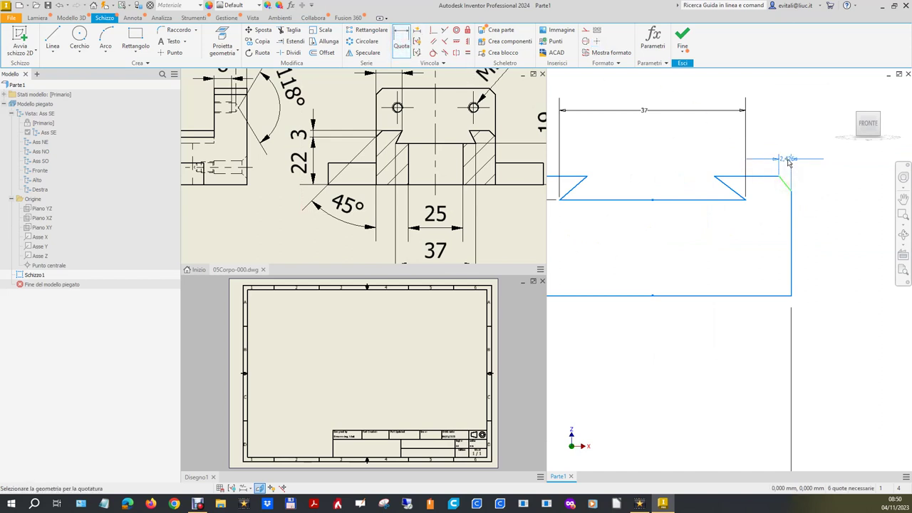
click(807, 161)
text(3)
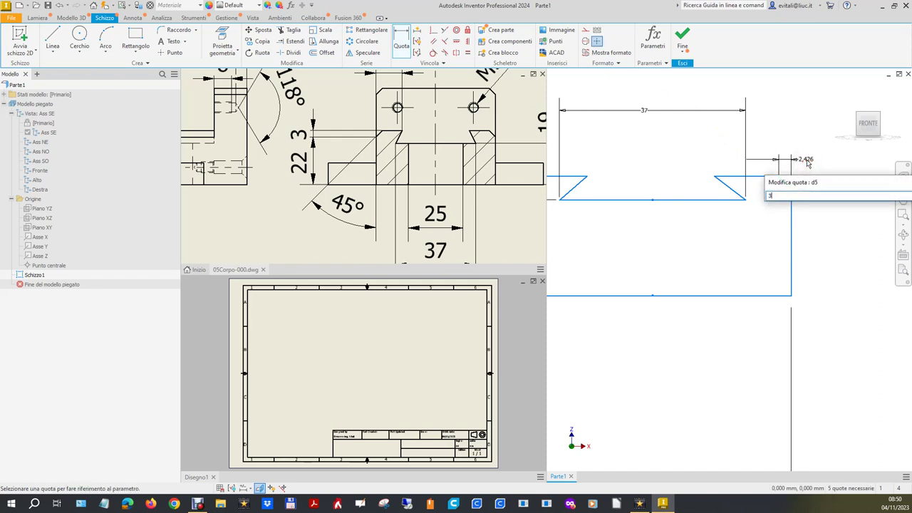
key(Return)
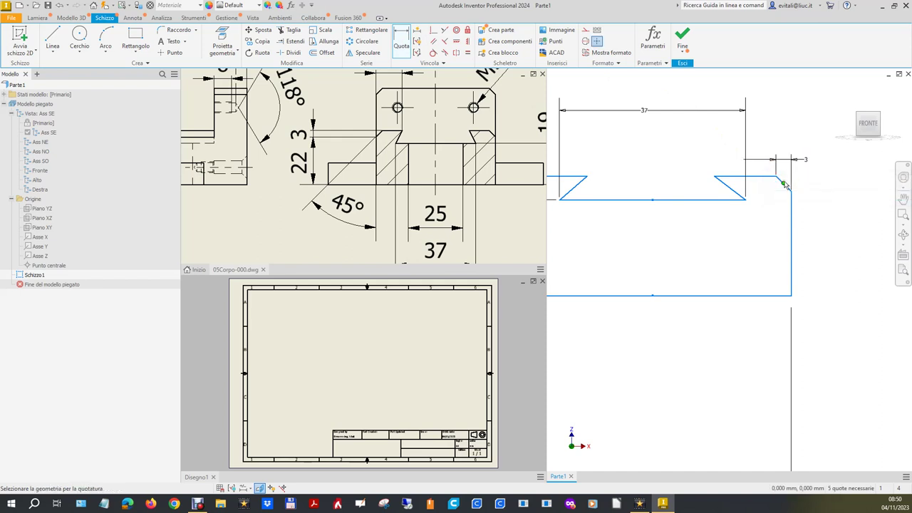
click(785, 184)
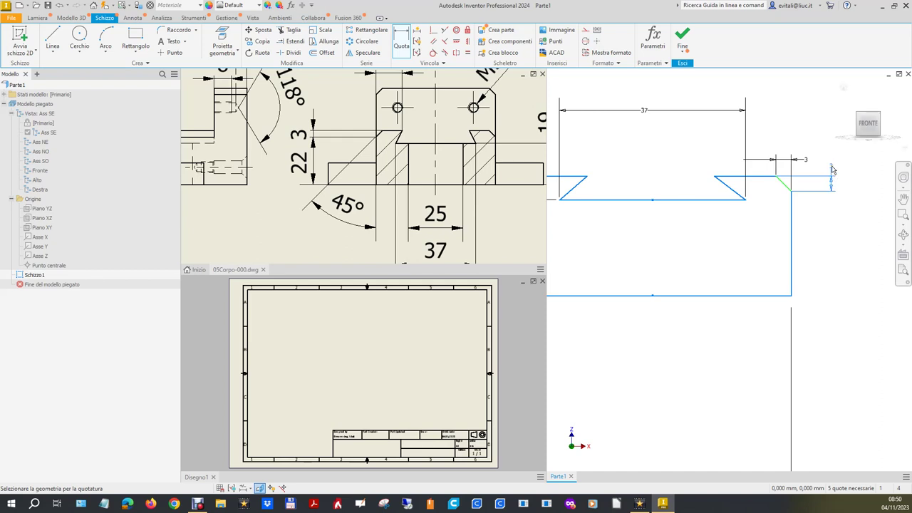
click(833, 169)
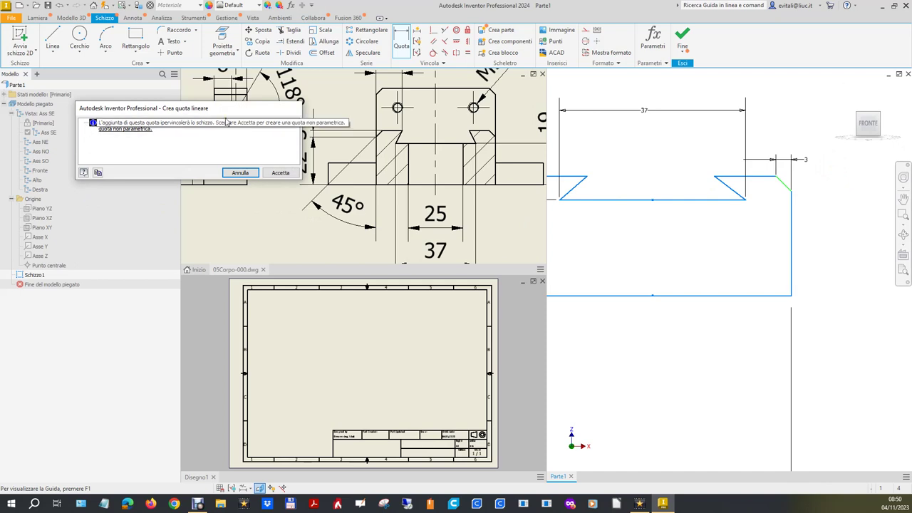
click(280, 173)
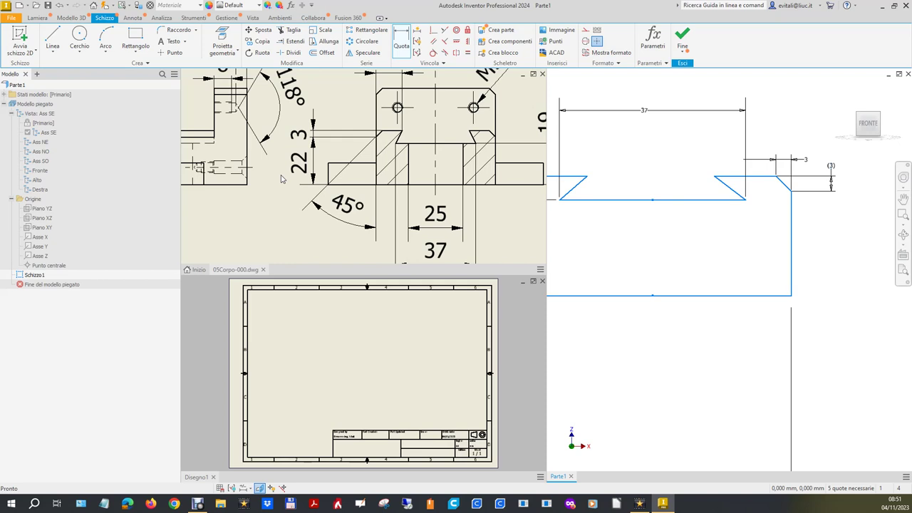
Zoom out until the whole profile with its 37, 19 and 3 chamfer dimensions is visible
scroll(835, 242, up, 2)
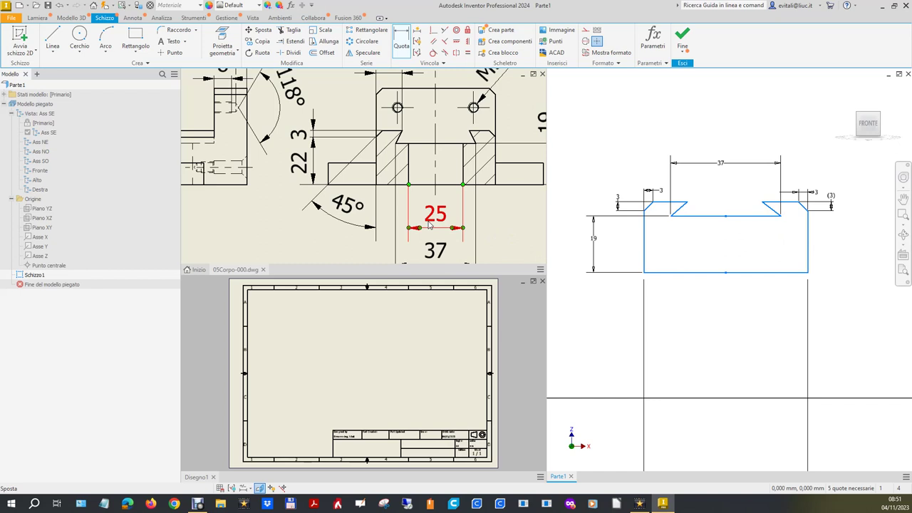
scroll(430, 225, up, 3)
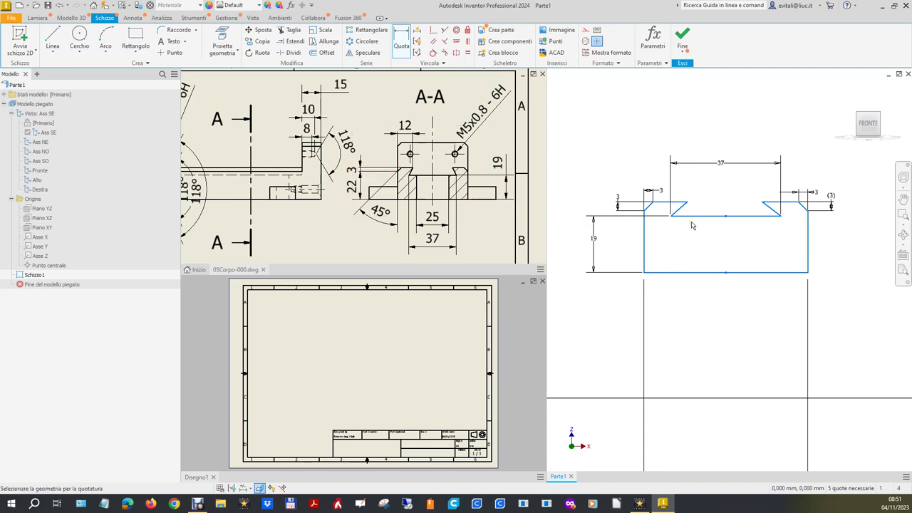
click(403, 39)
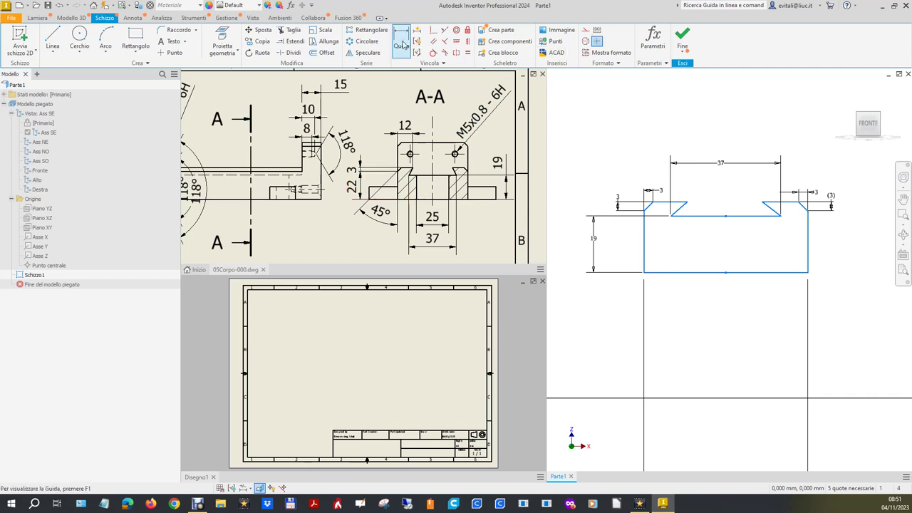
Dimension the profile's left side to an overall height of 22
click(645, 250)
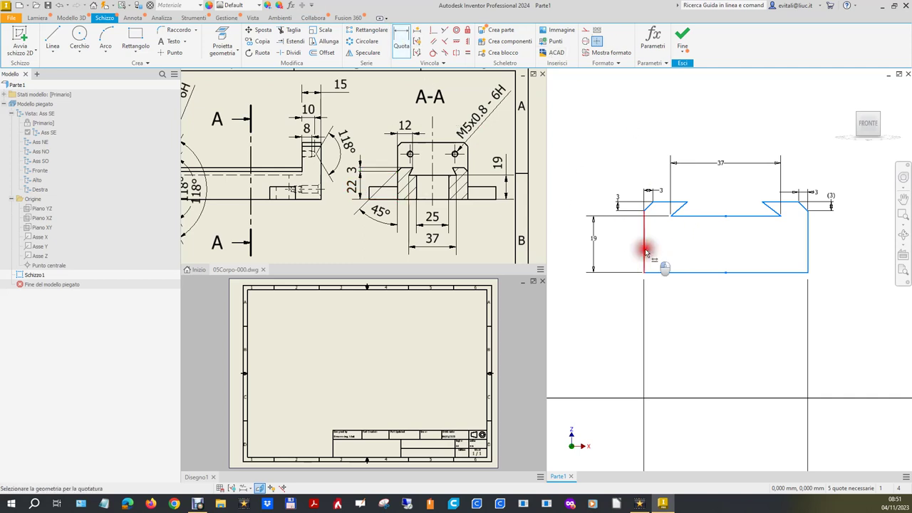
click(578, 249)
text(22)
key(Return)
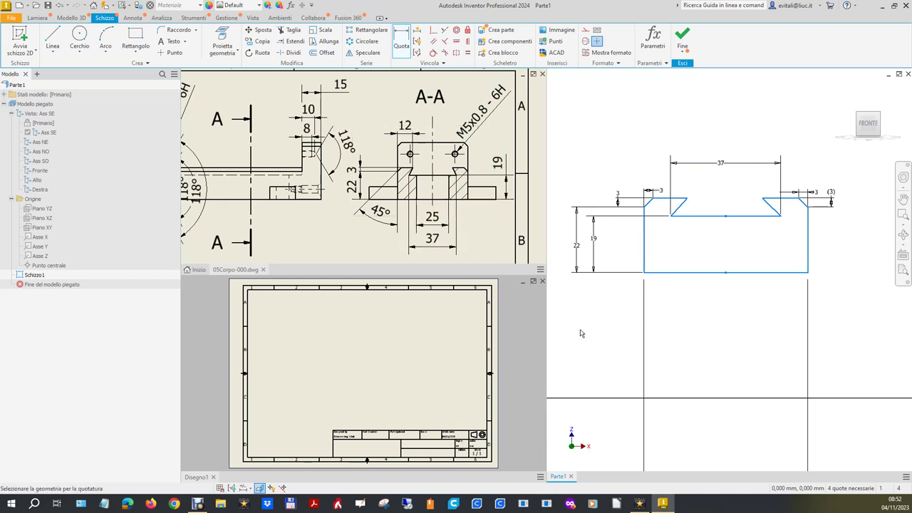
Check which sketch parts remain unconstrained, then begin applying a geometric constraint
click(271, 491)
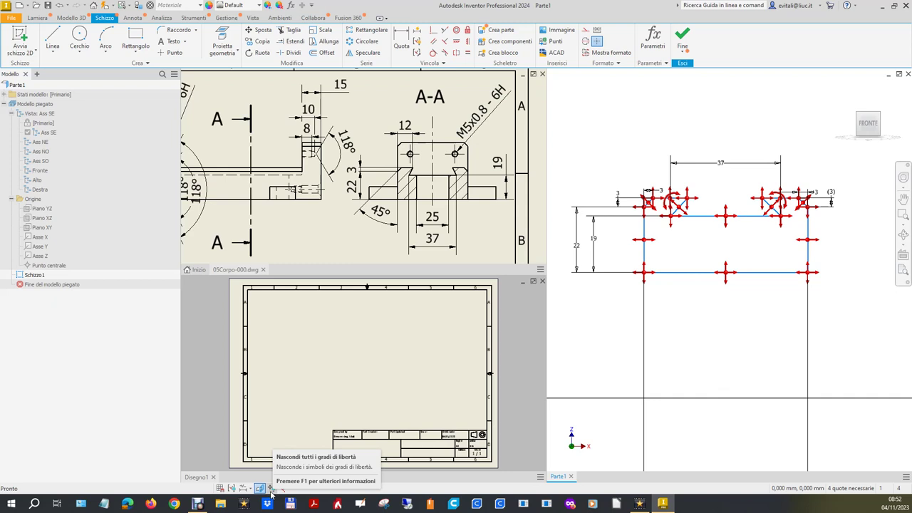
click(271, 489)
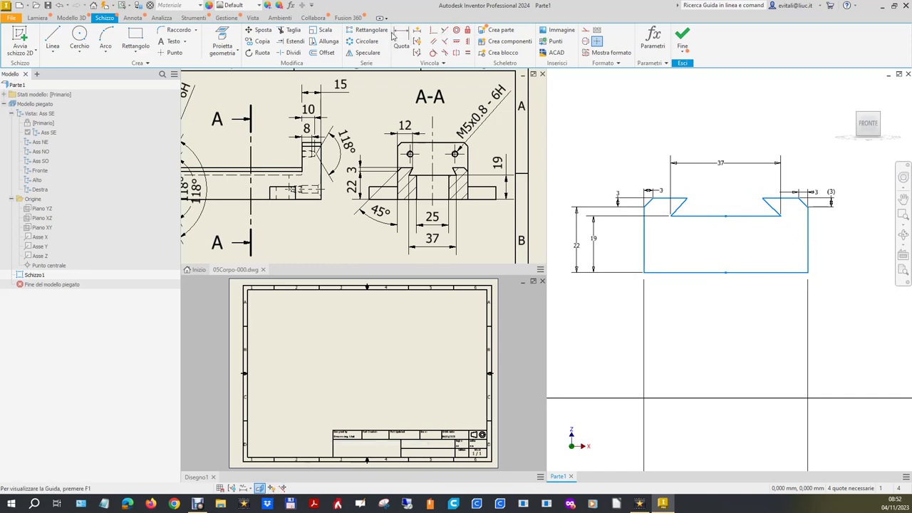
click(434, 30)
mouse_move(728, 274)
click(785, 290)
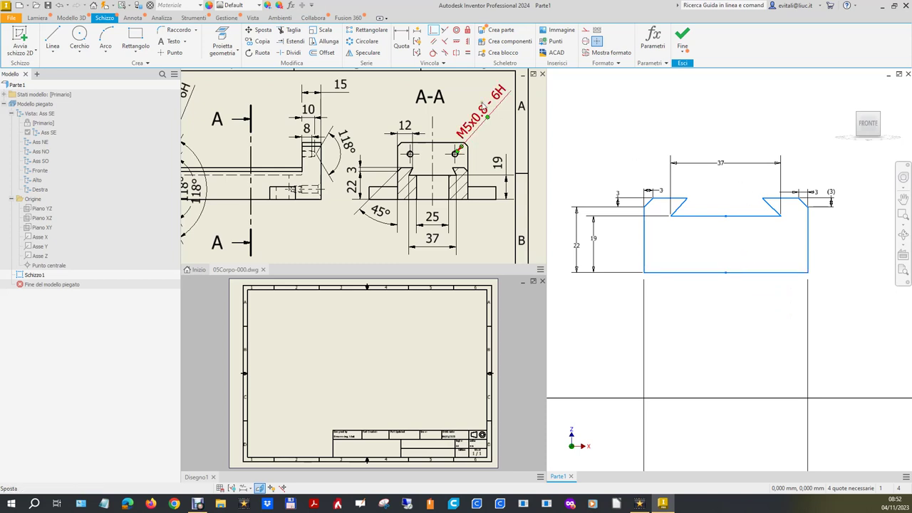
Dimension the bottom edge's midpoint to the origin centre point
click(726, 274)
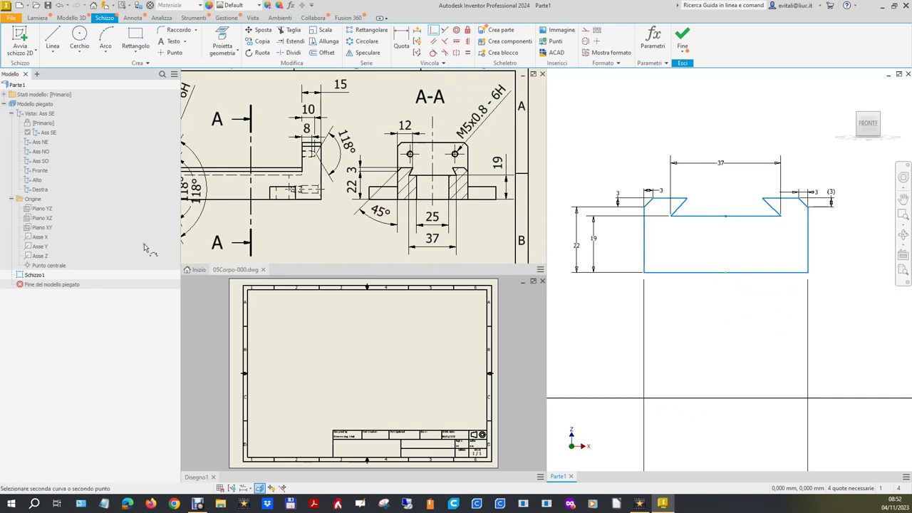
click(52, 266)
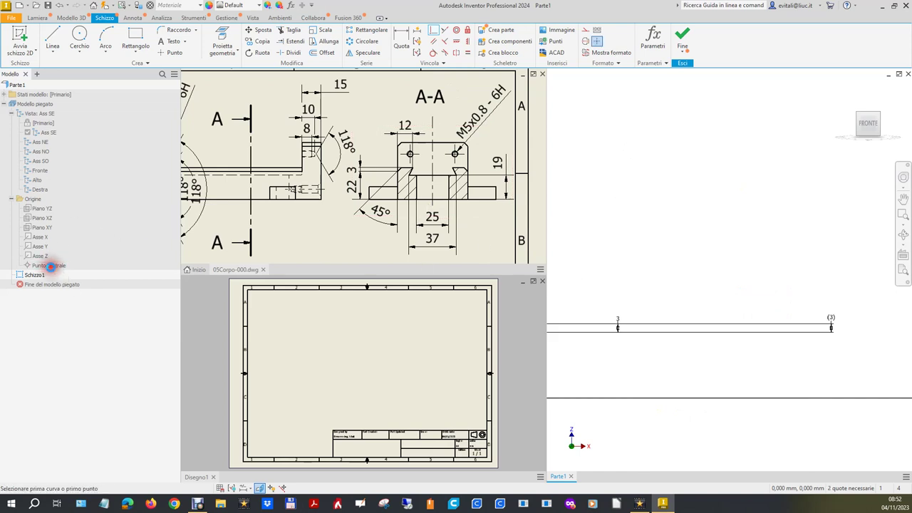
key(F5)
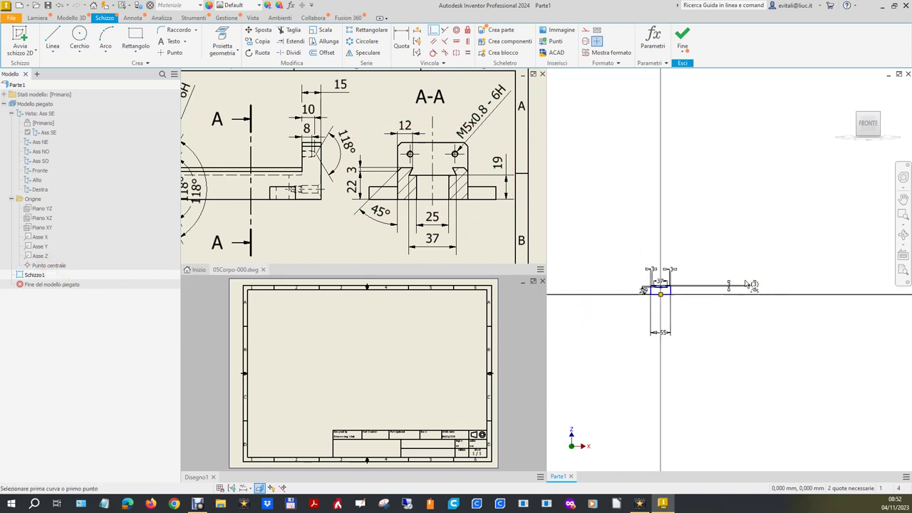
scroll(663, 308, up, 1)
scroll(645, 294, up, 1)
scroll(645, 293, up, 1)
key(Escape)
Move the 55 dimension below the profile and both 3 dimensions clear of the geometry
drag(679, 373, 685, 317)
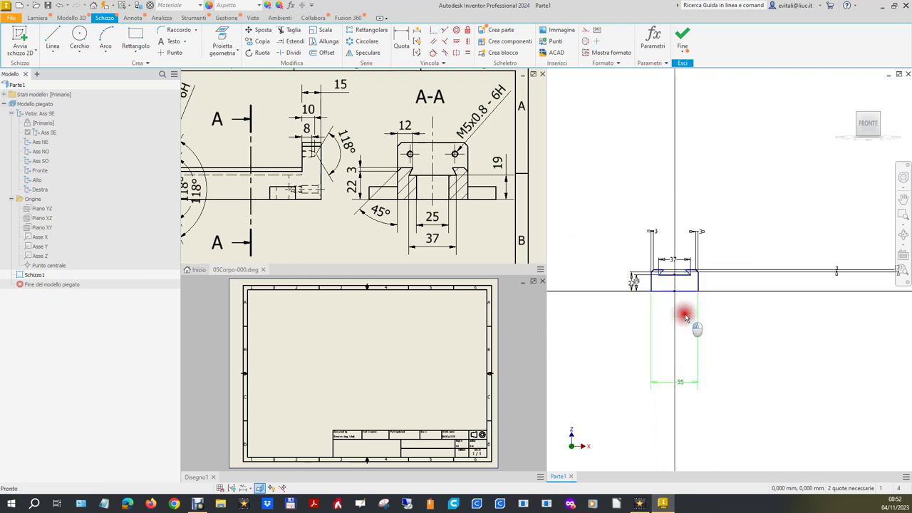
drag(678, 377, 679, 318)
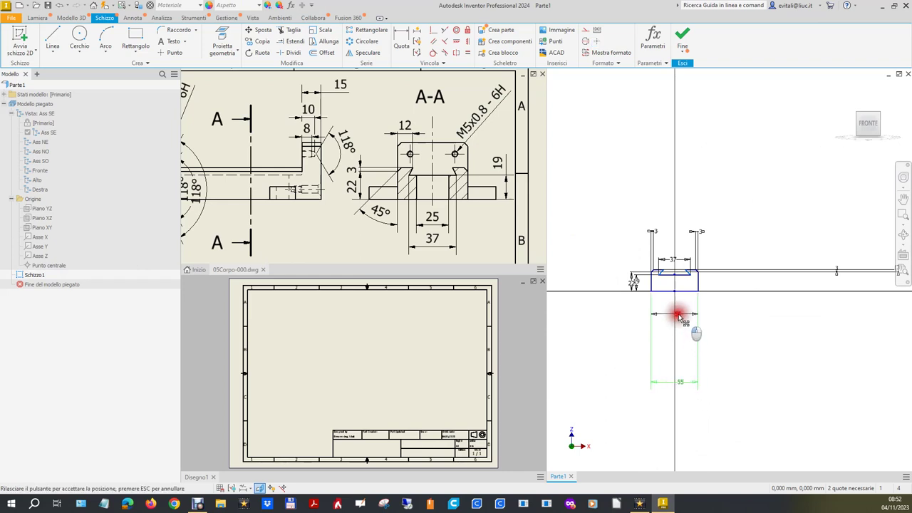
scroll(681, 236, down, 3)
drag(603, 239, 576, 362)
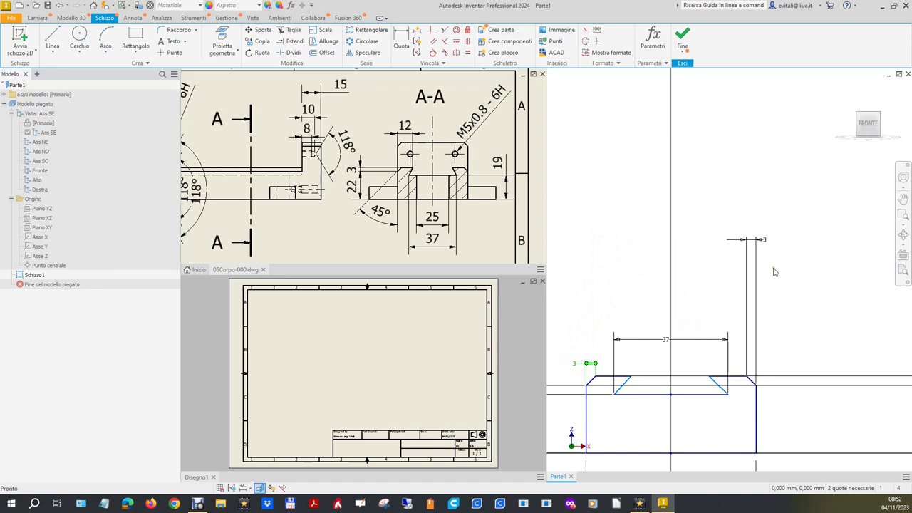
drag(763, 241, 788, 359)
scroll(762, 420, down, 5)
drag(734, 377, 889, 388)
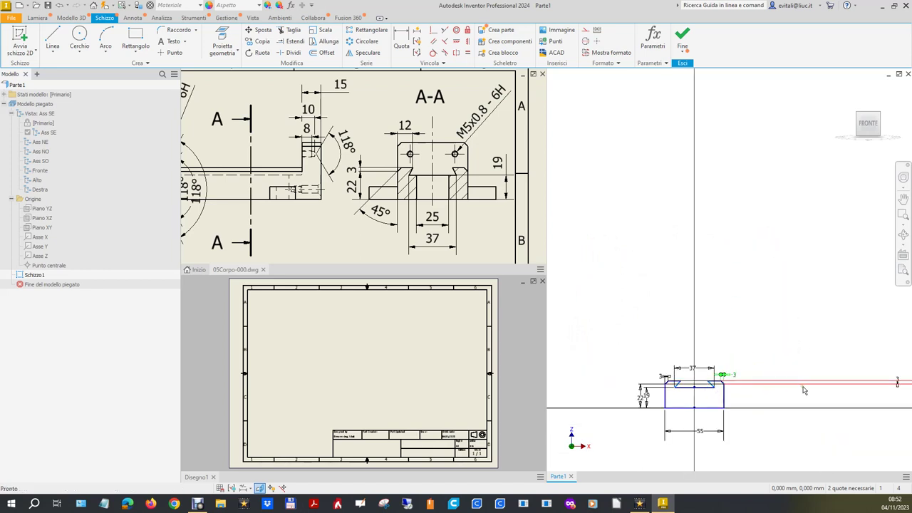
scroll(889, 388, up, 2)
scroll(807, 396, up, 2)
scroll(762, 340, up, 4)
Window-select and delete the stray horizontal lines, then undo the deletion
drag(749, 325, 663, 341)
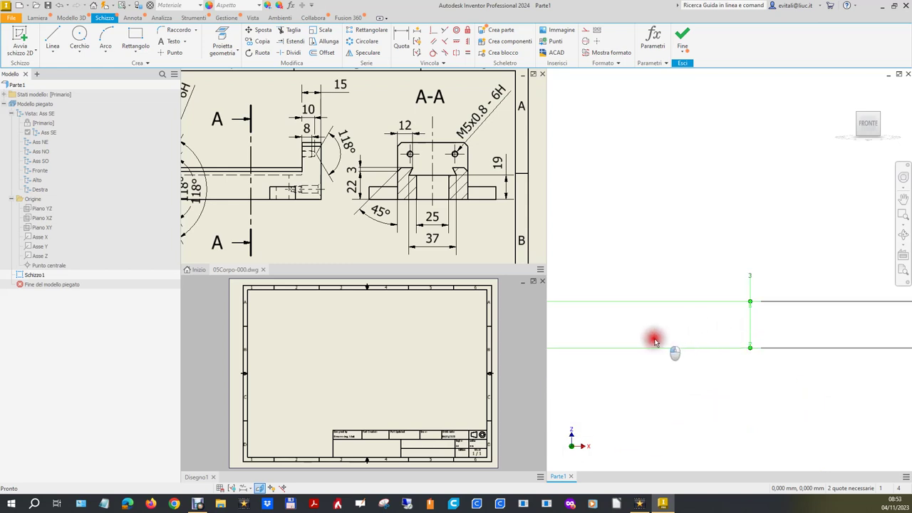
drag(752, 321, 631, 344)
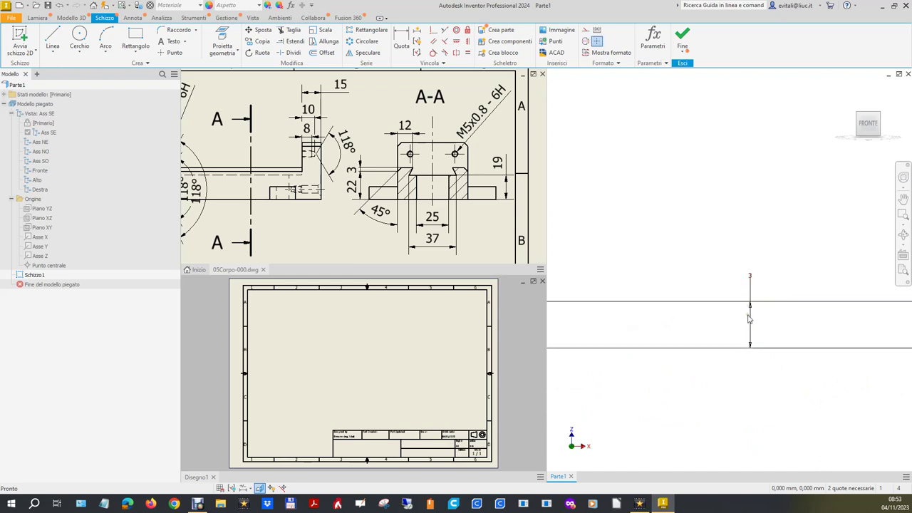
drag(750, 316, 642, 347)
mouse_move(754, 350)
mouse_down()
mouse_move(869, 347)
mouse_move(859, 342)
mouse_up()
drag(775, 353, 656, 283)
key(Delete)
key(ctrl+z)
scroll(667, 305, up, 3)
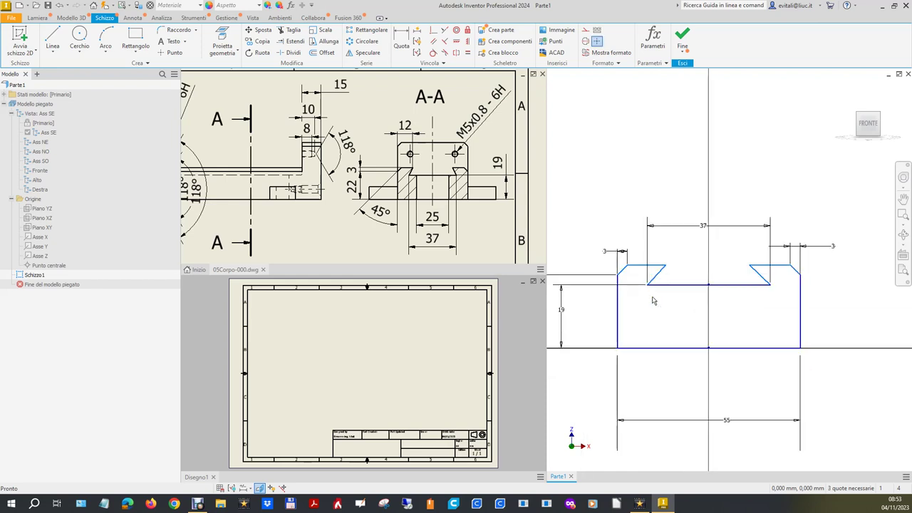
Dimension the right chamfer's vertical depth to 3 and keep the left one as driven
click(401, 39)
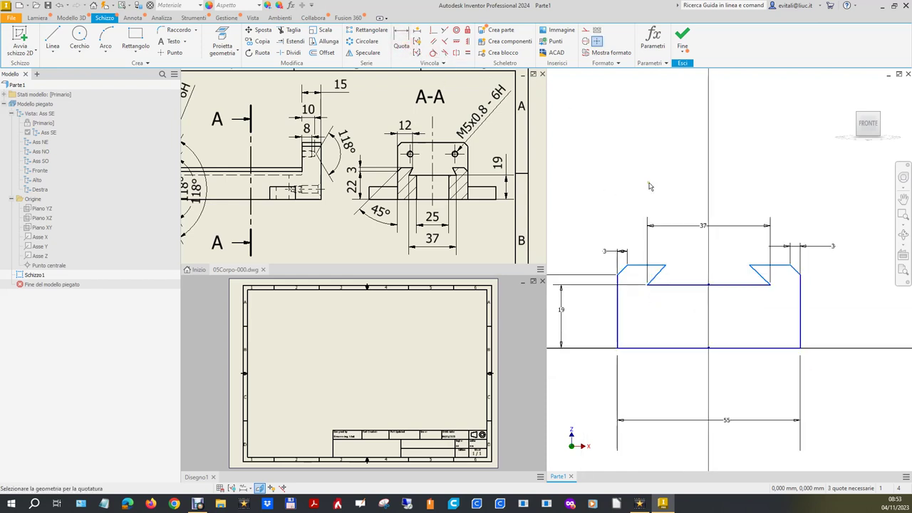
click(798, 272)
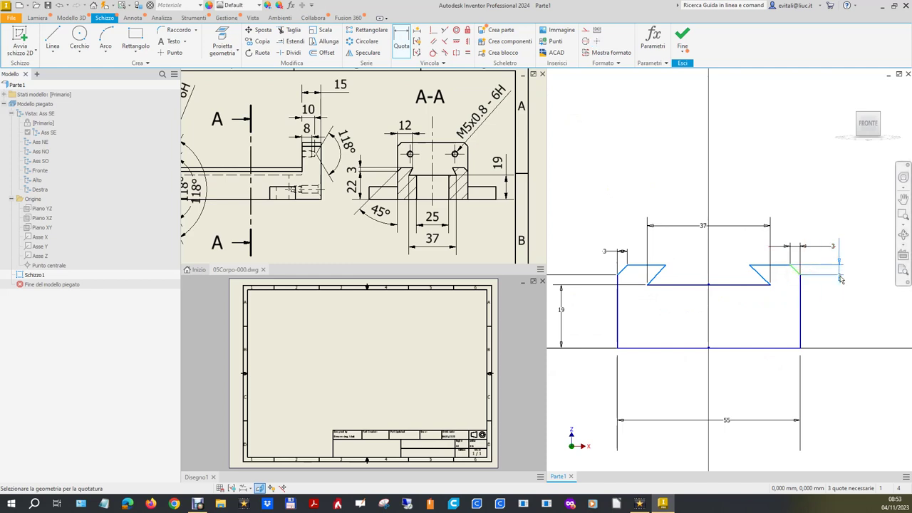
click(839, 286)
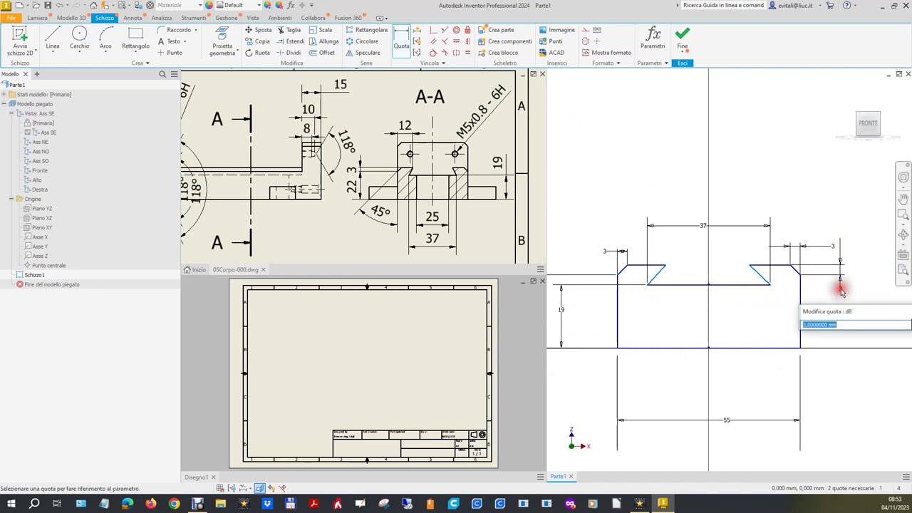
drag(865, 312, 736, 324)
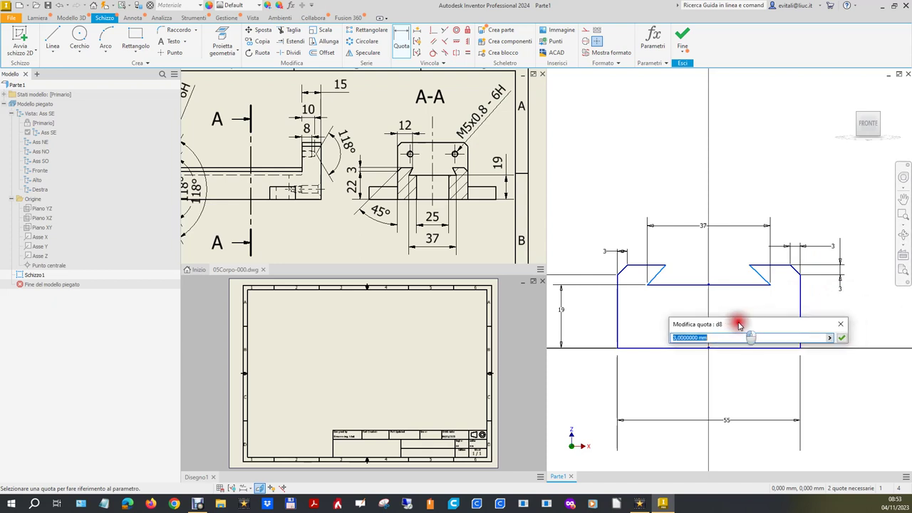
click(841, 338)
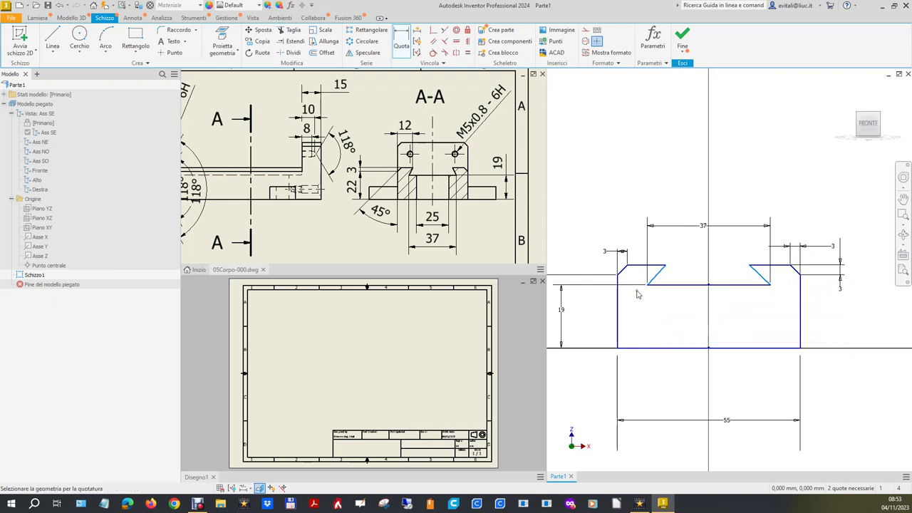
click(628, 272)
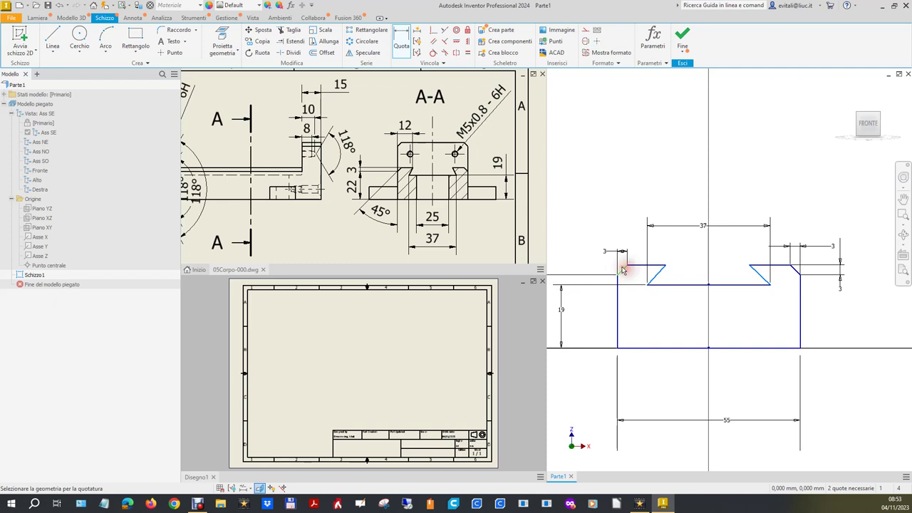
click(583, 238)
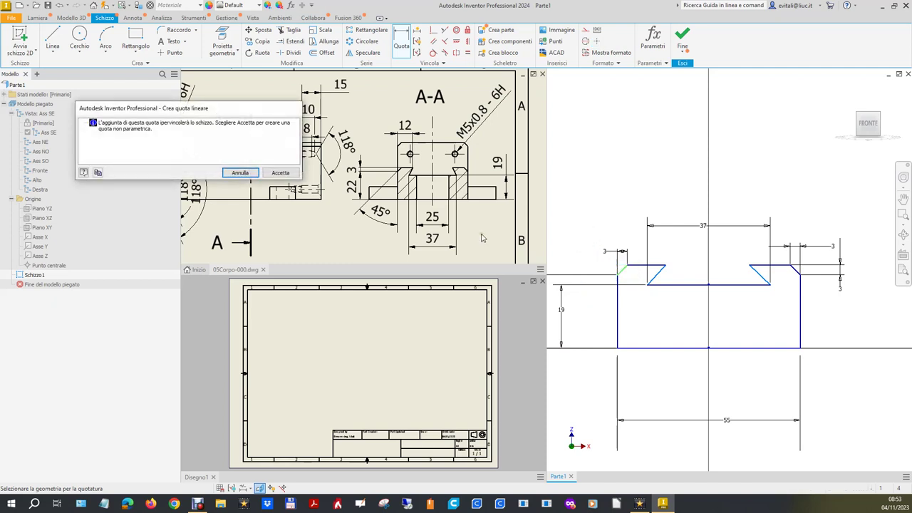
click(288, 173)
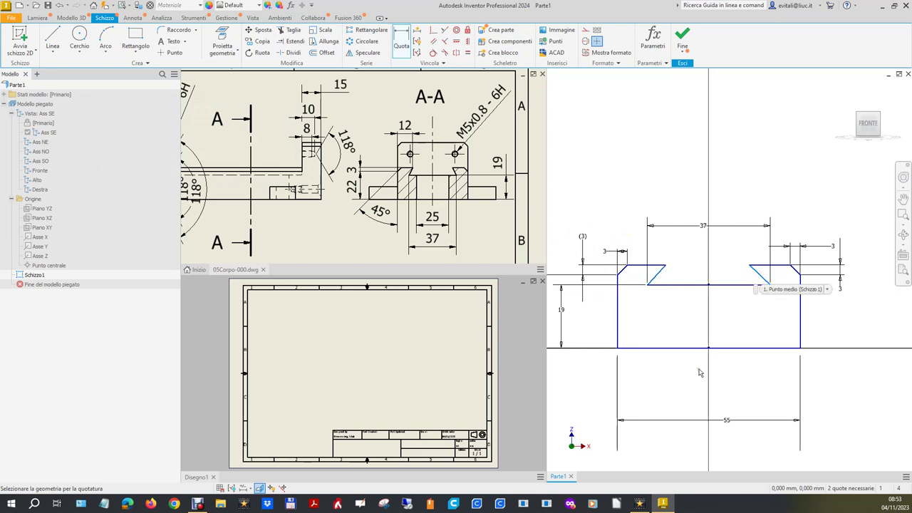
Check the remaining degrees of freedom, then make the two notch top lines equal
click(271, 488)
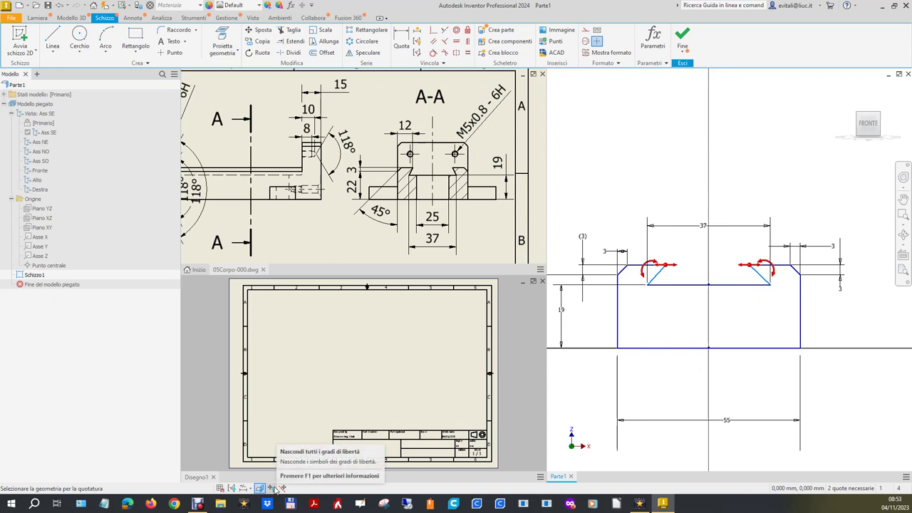
click(662, 180)
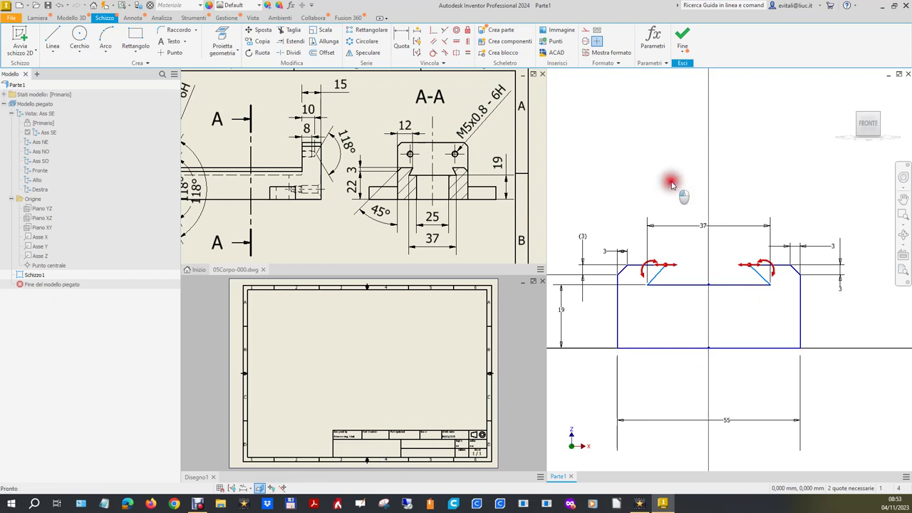
click(271, 488)
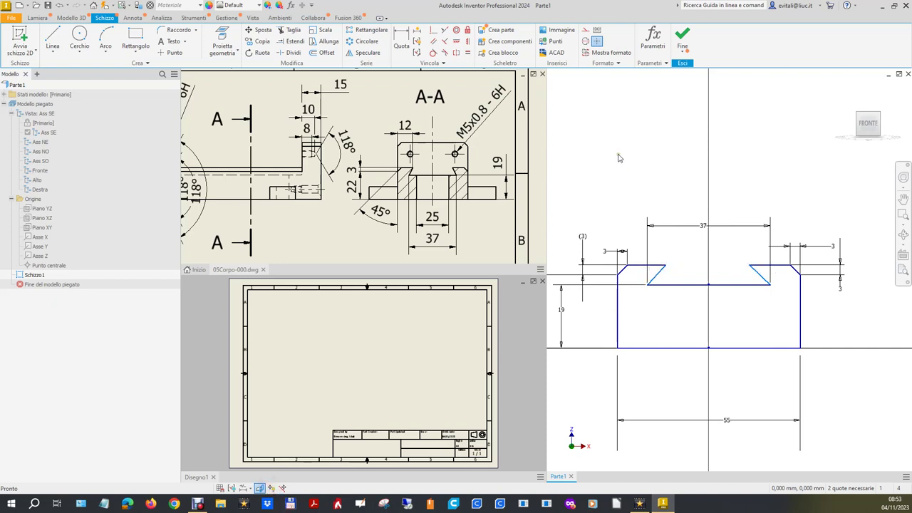
click(467, 54)
click(640, 268)
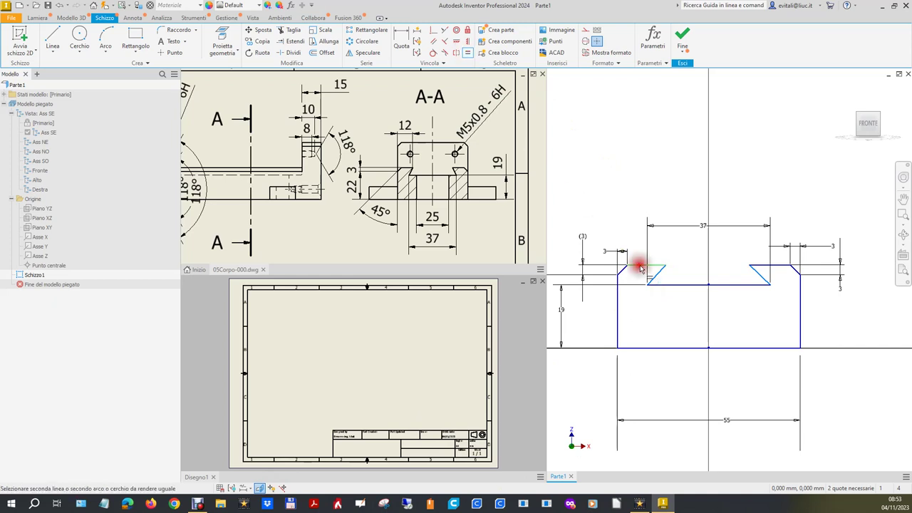
click(772, 267)
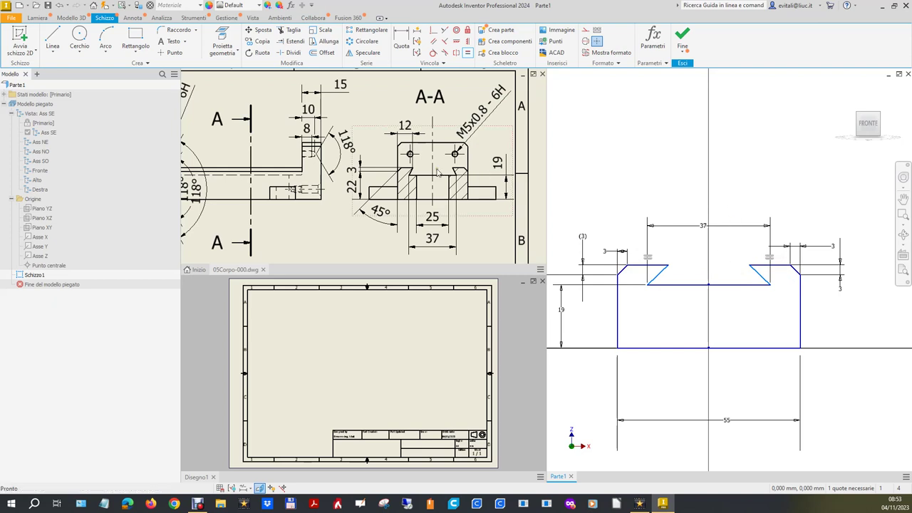
scroll(403, 173, up, 2)
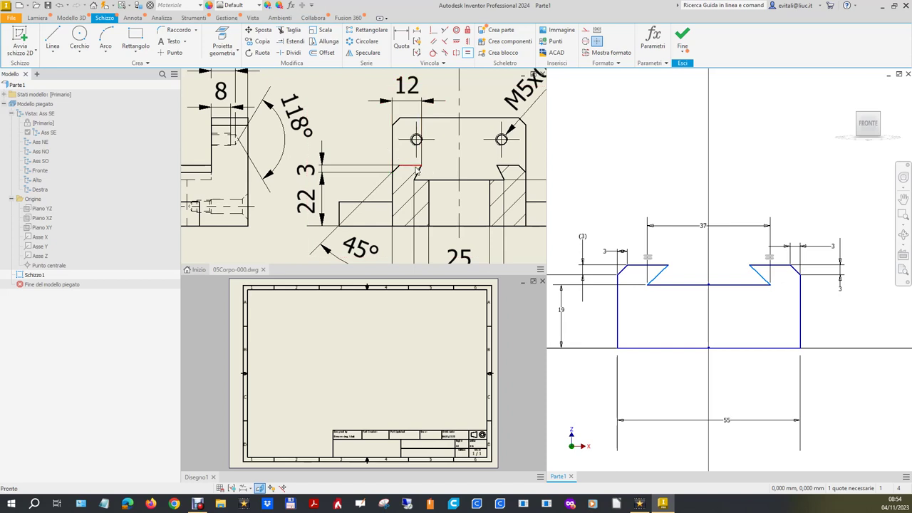
Dimension the left jaw's top edge to 12 mm and finish the Schizzo1 sketch
click(468, 53)
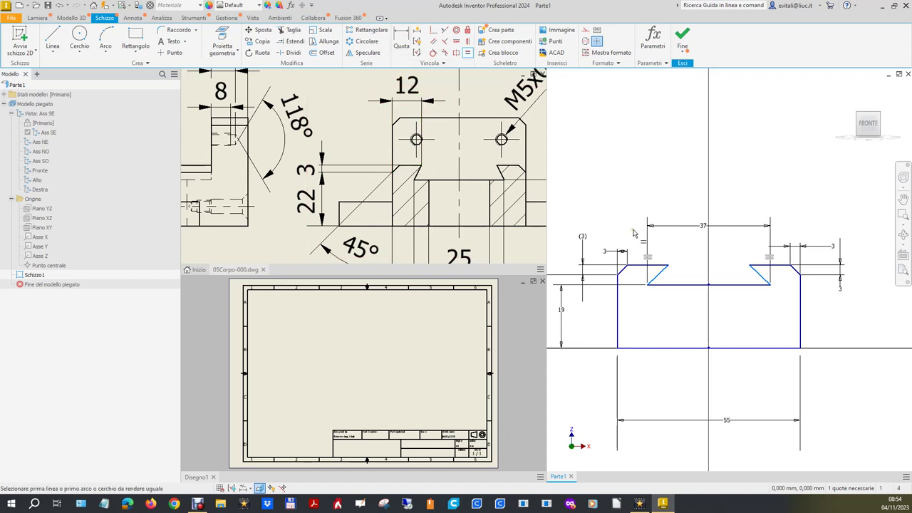
scroll(700, 252, down, 2)
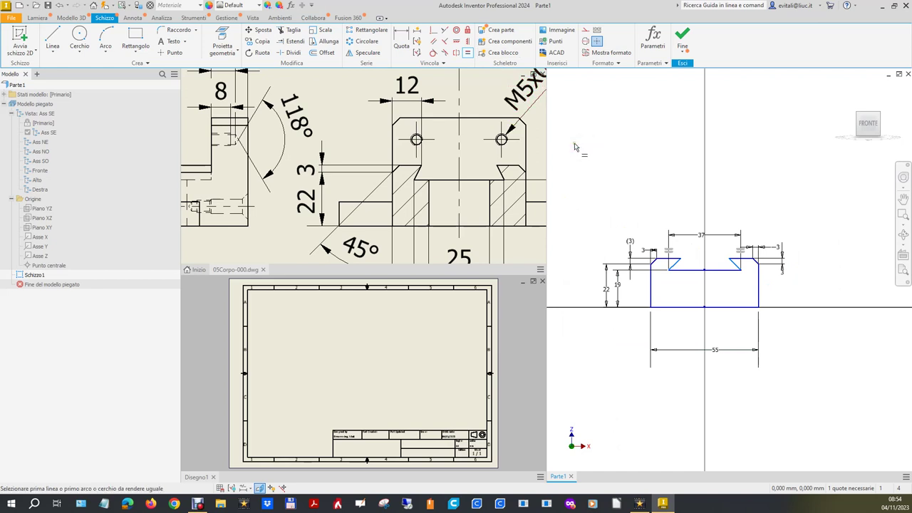
click(401, 39)
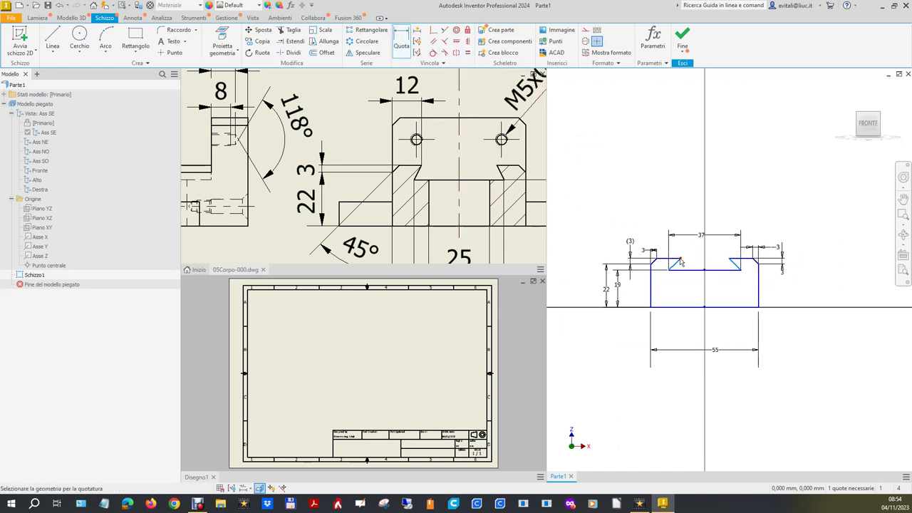
click(651, 287)
click(638, 217)
text(12)
key(Return)
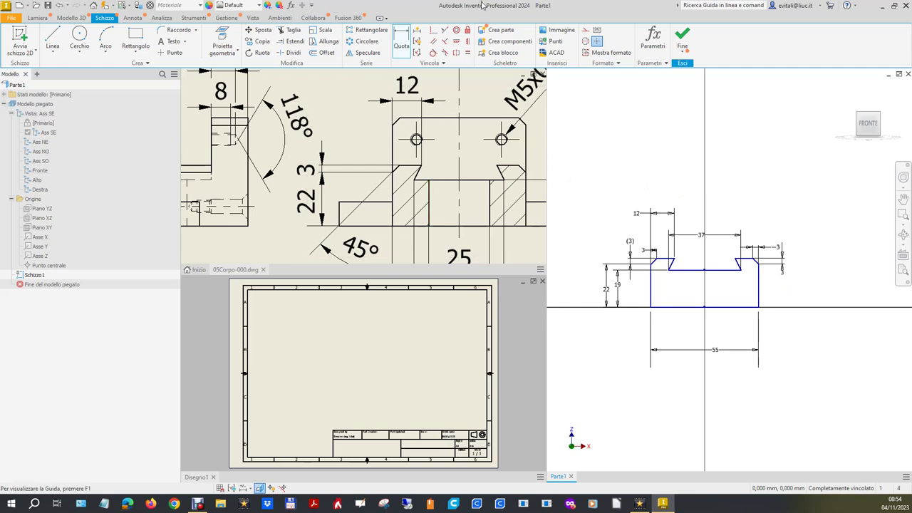
click(676, 39)
Return to the ViewCube home isometric view, zoom to check views, and bring up Modello 3D
click(843, 87)
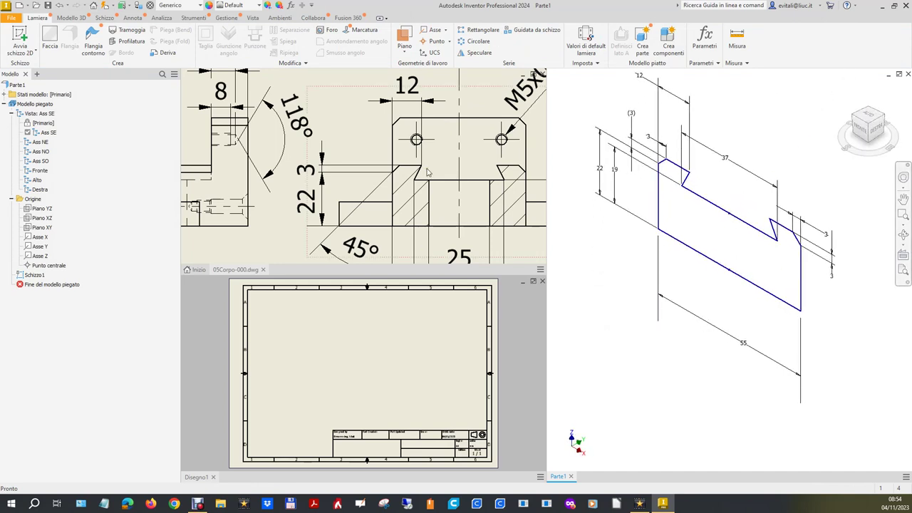
scroll(421, 176, down, 2)
scroll(422, 176, down, 2)
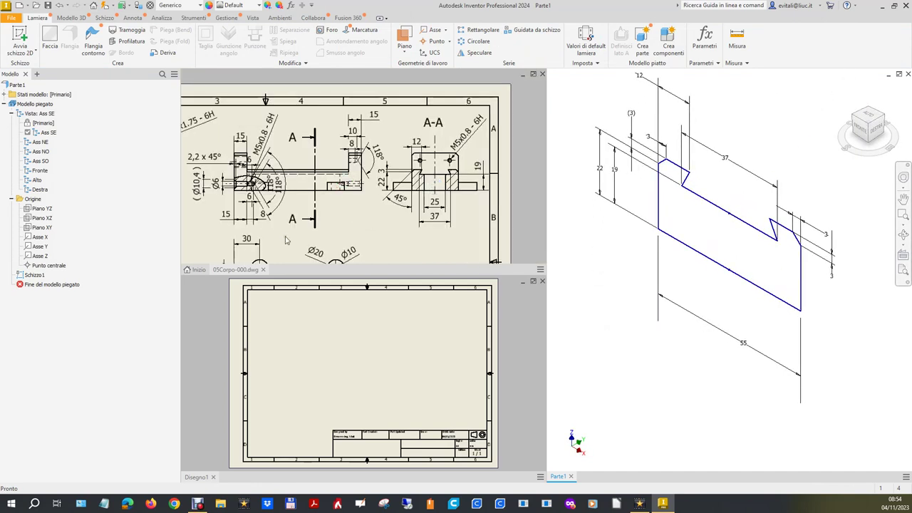
scroll(303, 206, down, 2)
scroll(290, 249, up, 4)
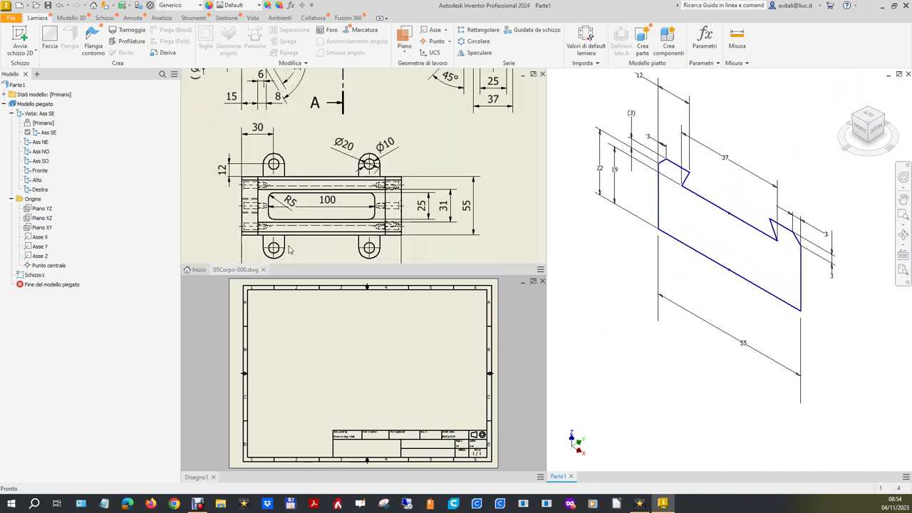
scroll(330, 231, down, 2)
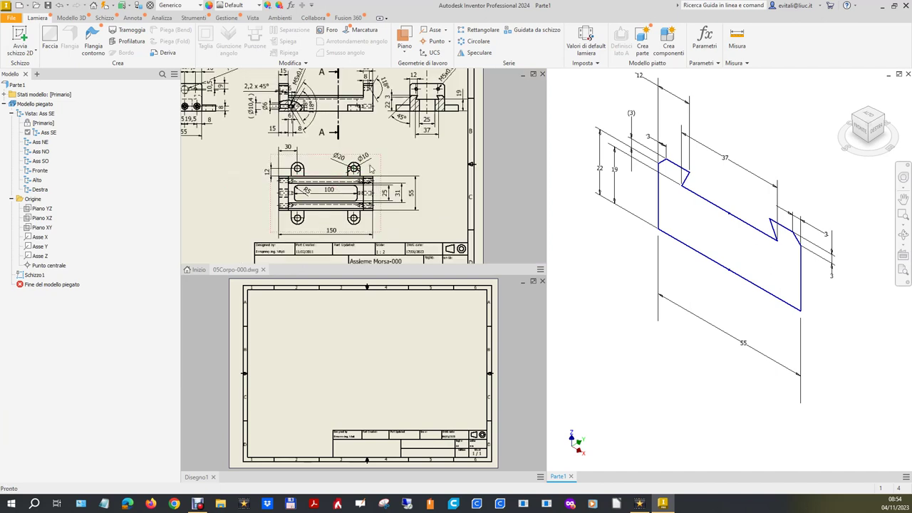
scroll(357, 157, down, 2)
scroll(336, 164, up, 3)
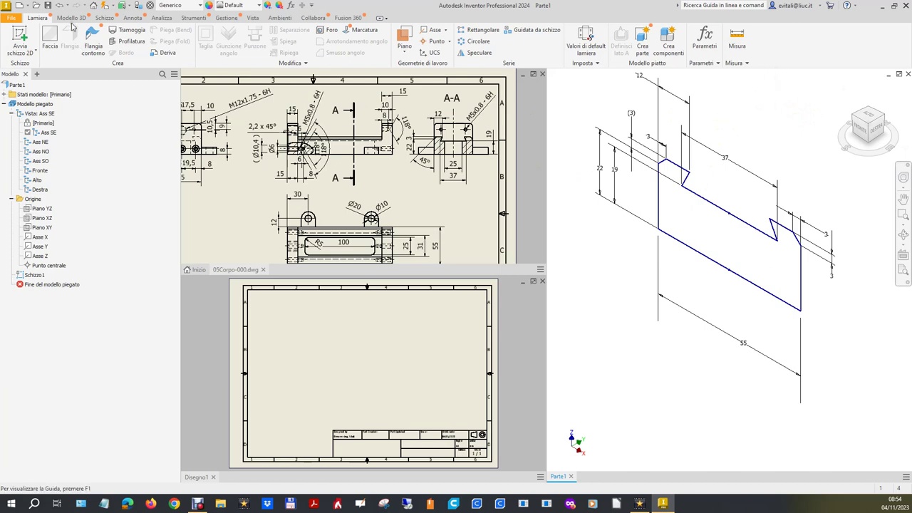
click(70, 20)
Extrude the Schizzo1 profile a distance of 150-15-15 mm into Estrusione1
click(55, 36)
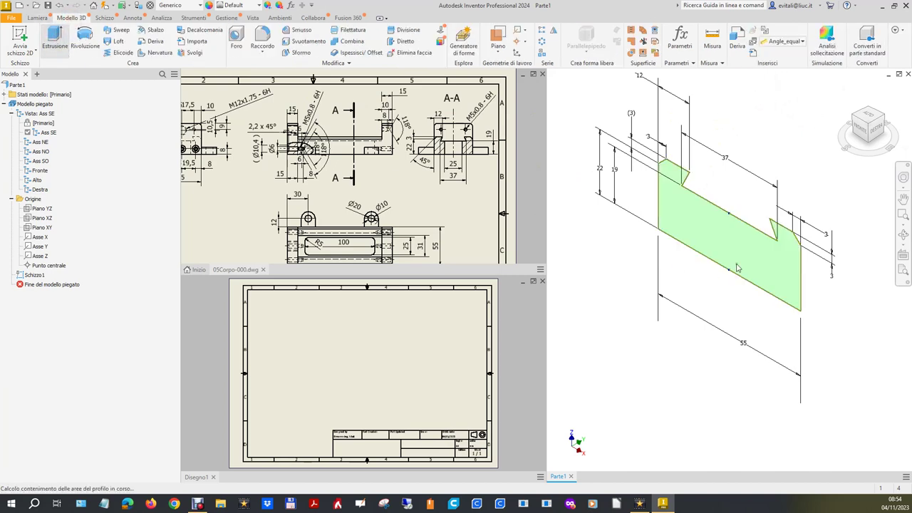
click(189, 234)
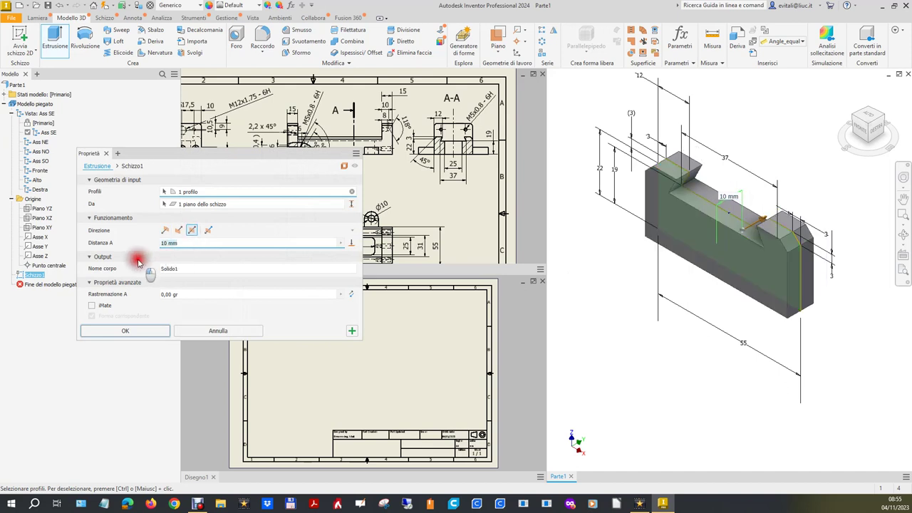
text(150-15-15)
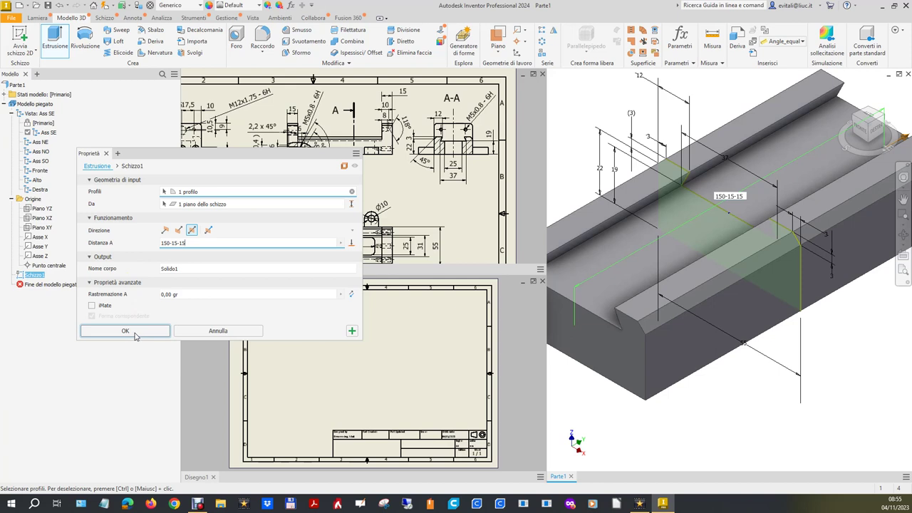
click(125, 331)
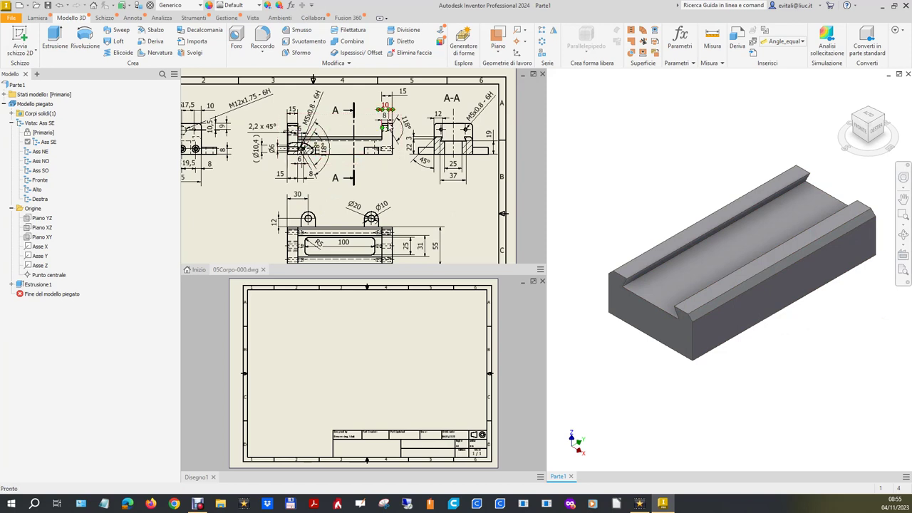
drag(353, 175, 353, 176)
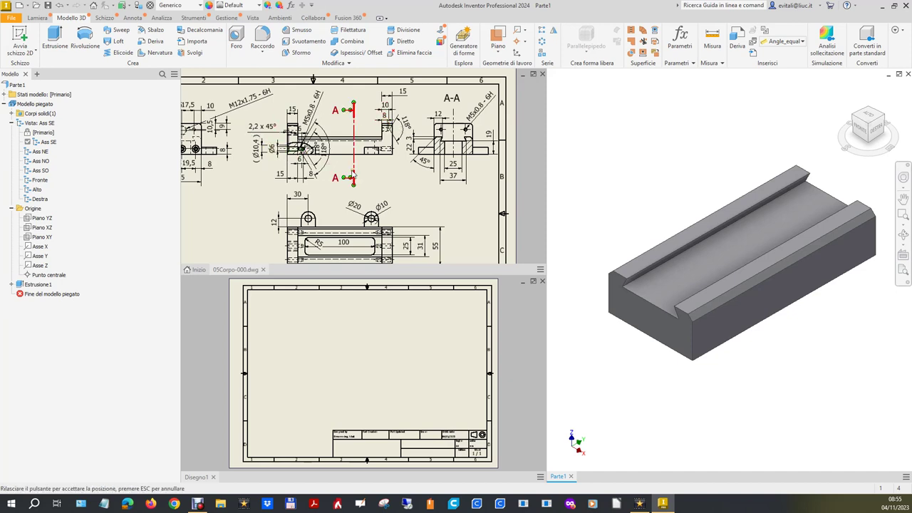
scroll(353, 176, down, 3)
scroll(235, 155, up, 6)
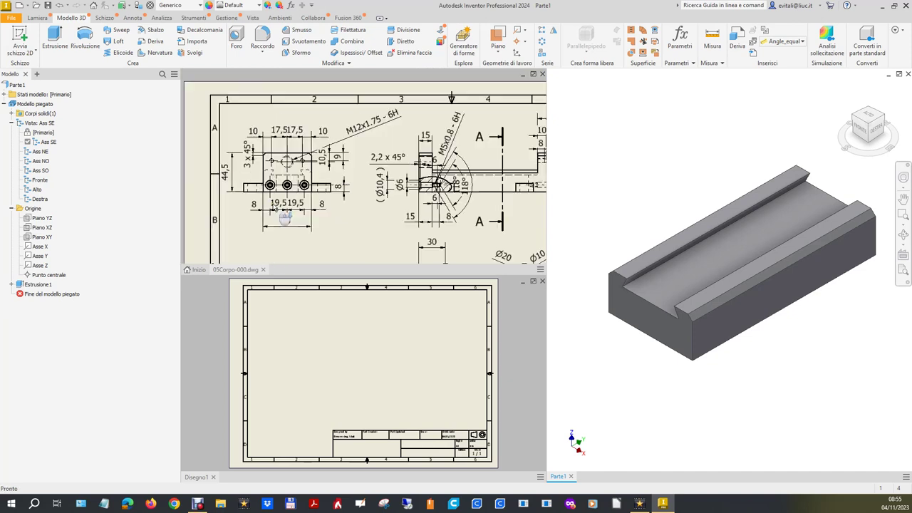
Zoom and pan around the reference drawing to review the vise body
scroll(285, 218, down, 2)
scroll(285, 217, down, 2)
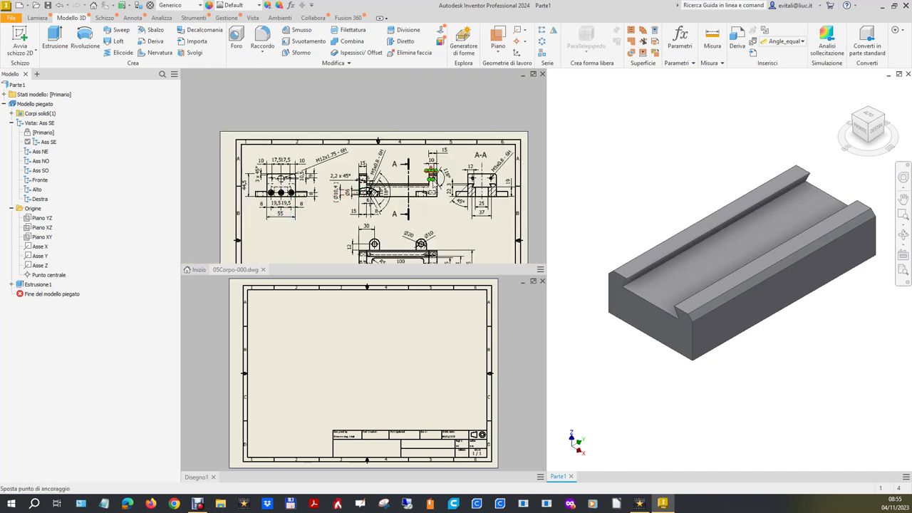
drag(290, 177, 292, 191)
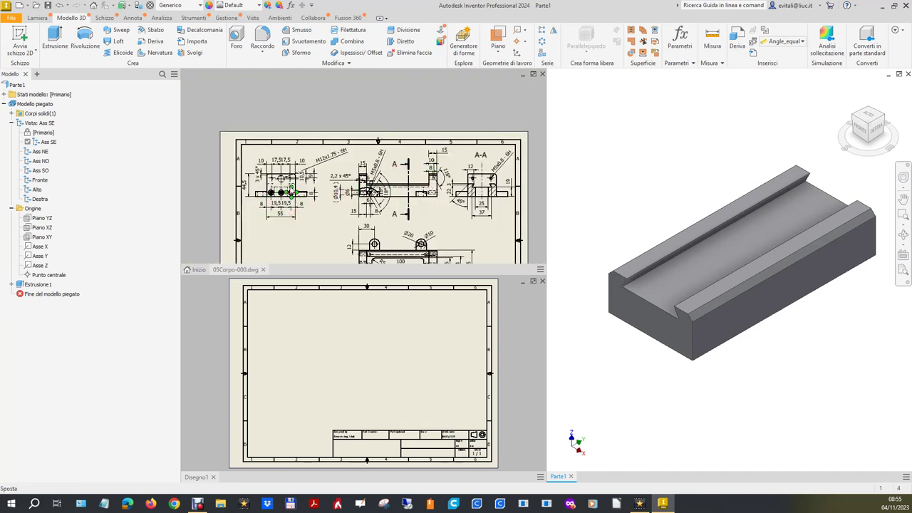
scroll(293, 191, up, 3)
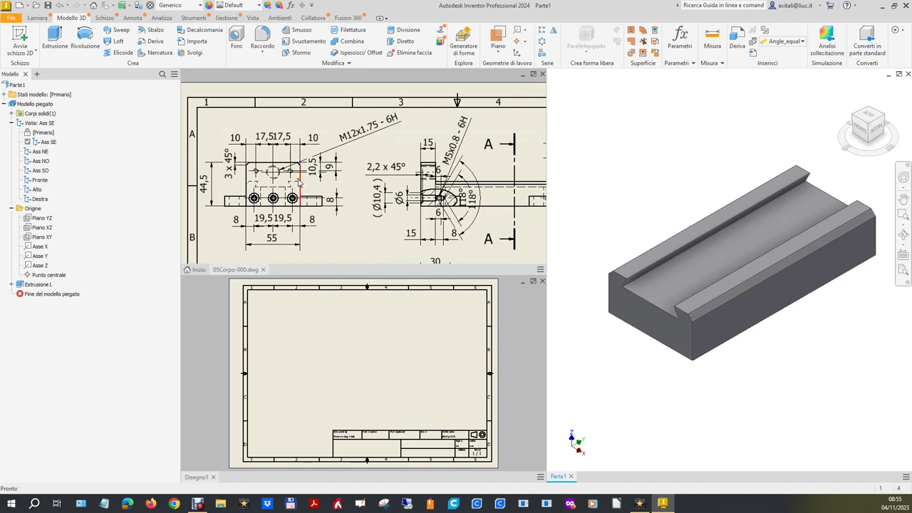
scroll(303, 184, down, 3)
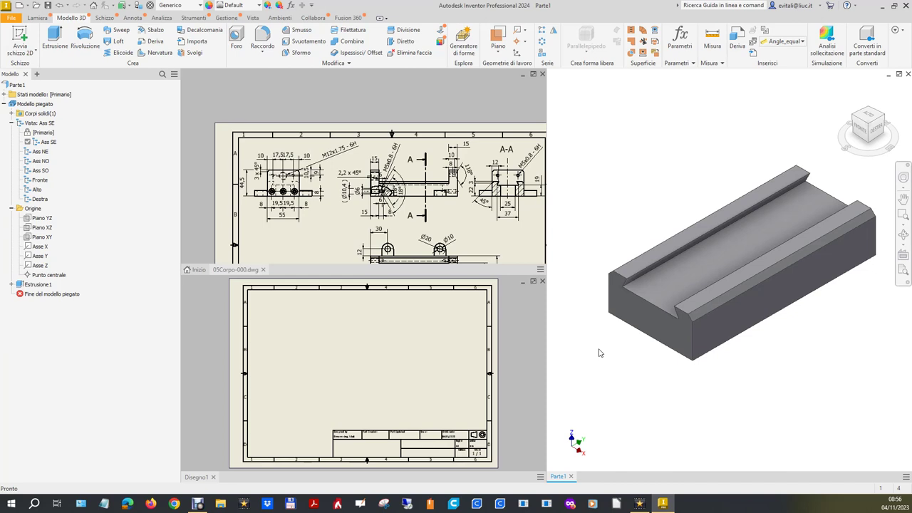
On the body's front end face, draw a line outline with a chamfered top corner, viewed face-on
click(20, 35)
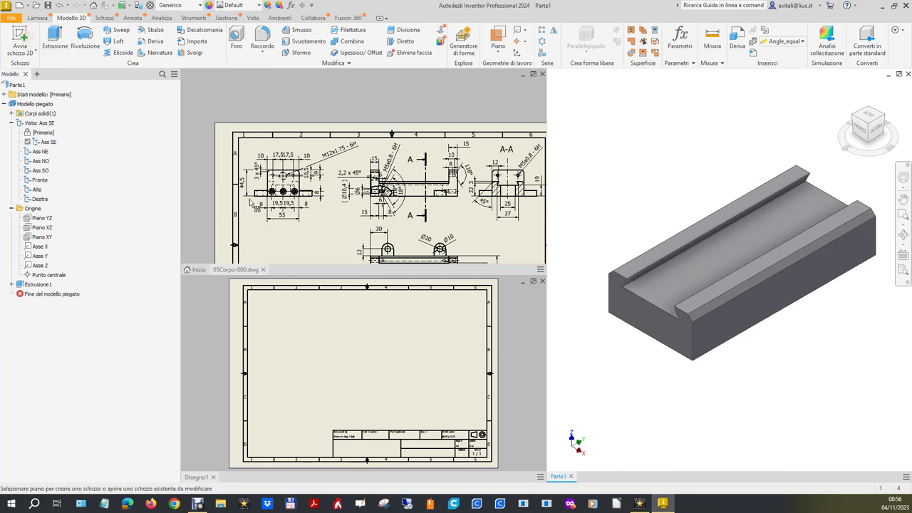
click(662, 330)
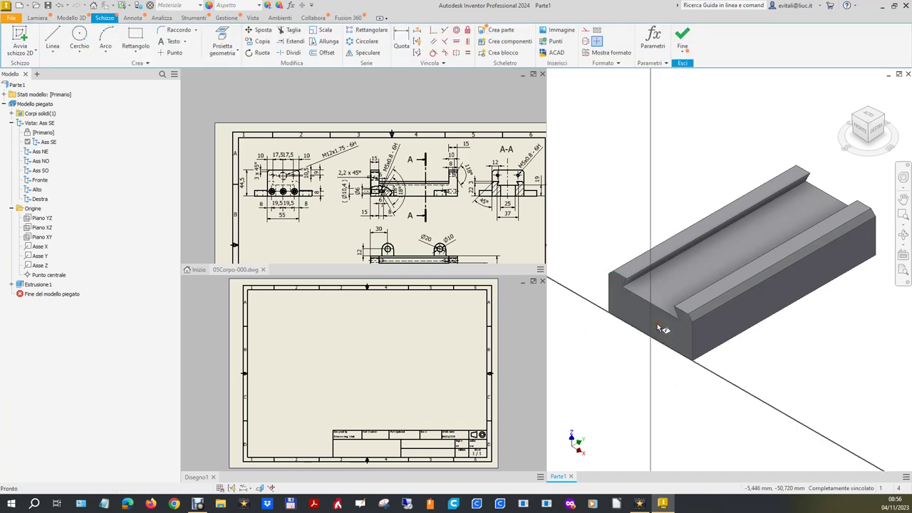
click(47, 39)
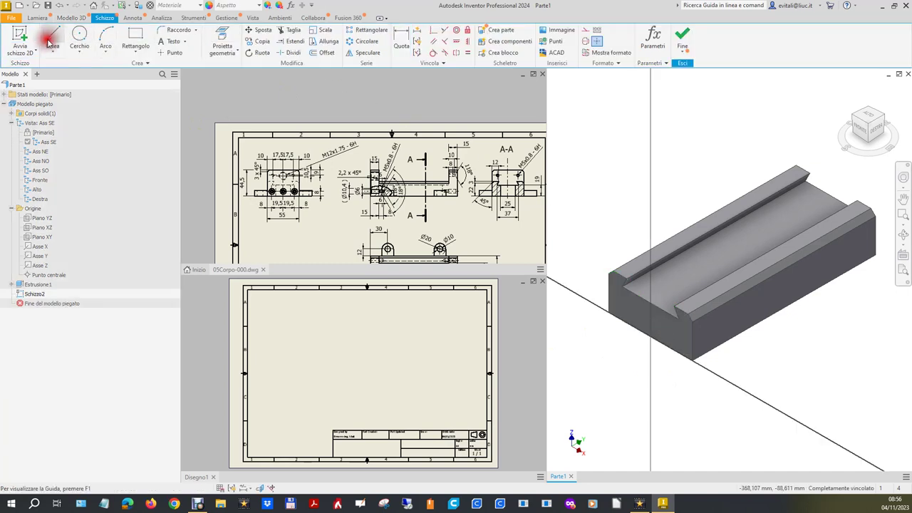
click(602, 219)
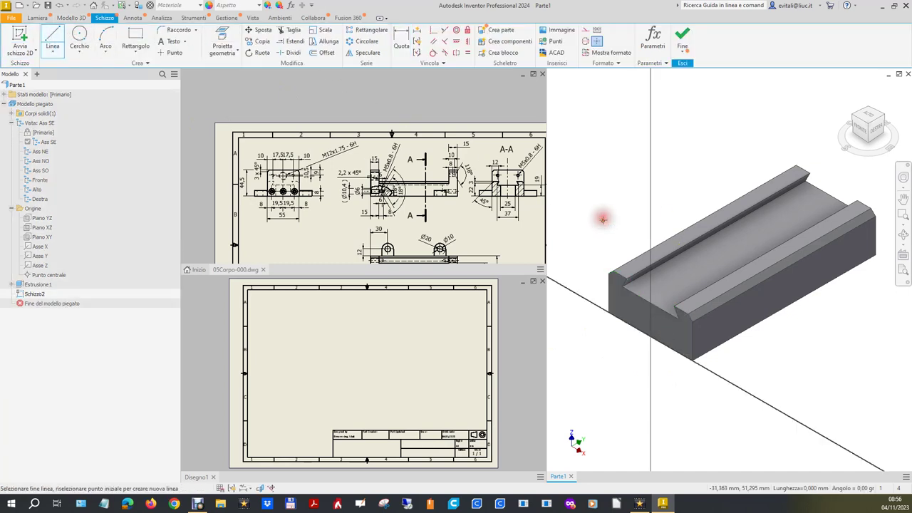
click(588, 331)
click(692, 397)
click(691, 277)
click(620, 223)
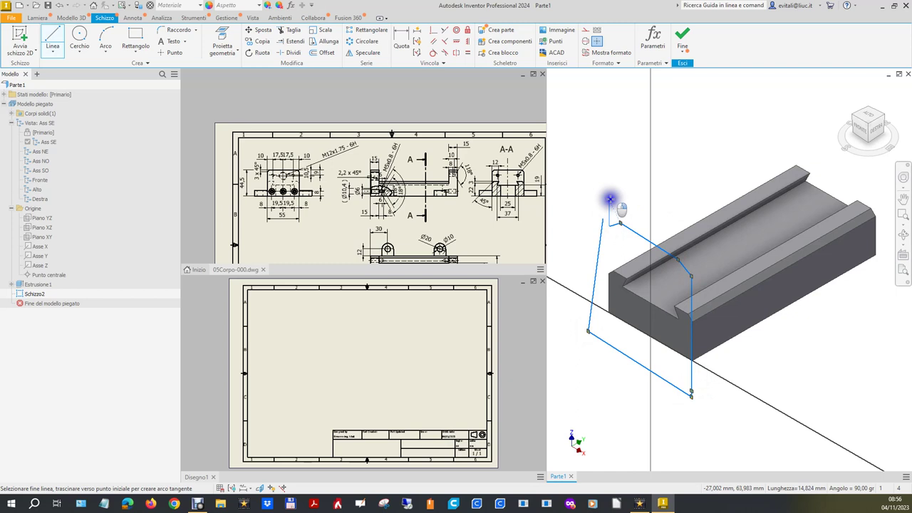
right_click(610, 200)
click(634, 203)
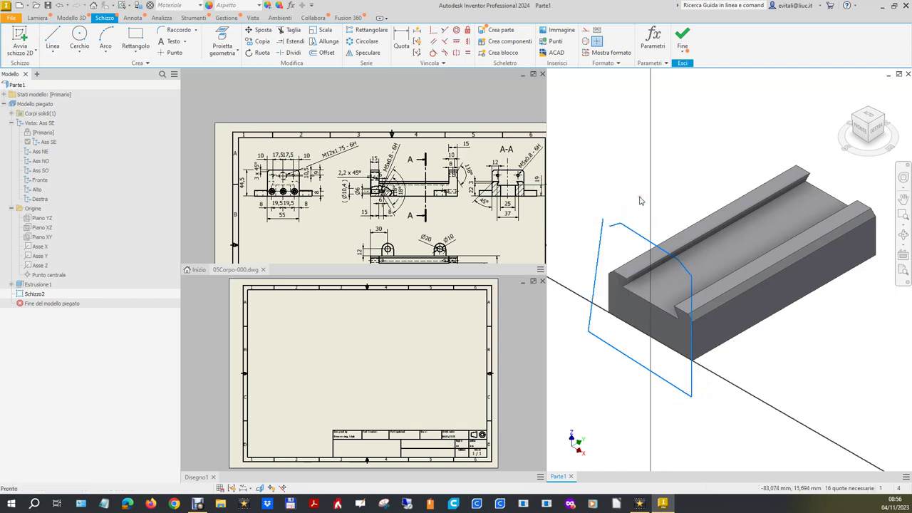
click(858, 139)
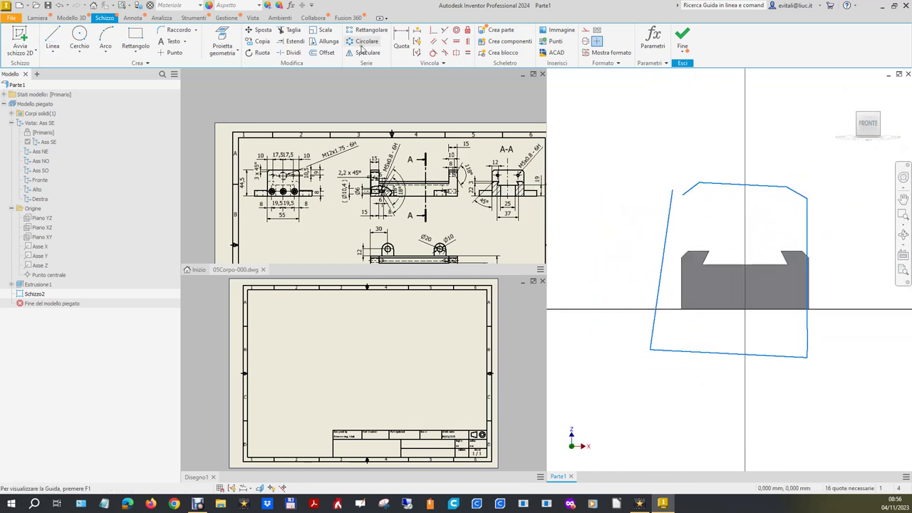
Close the outline's open upper-left corner with a Coincident constraint
click(433, 31)
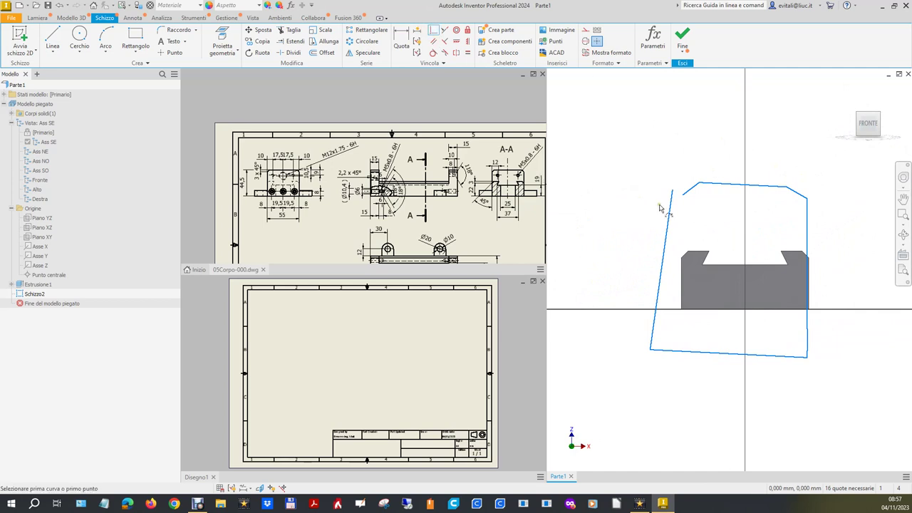
click(683, 197)
click(672, 191)
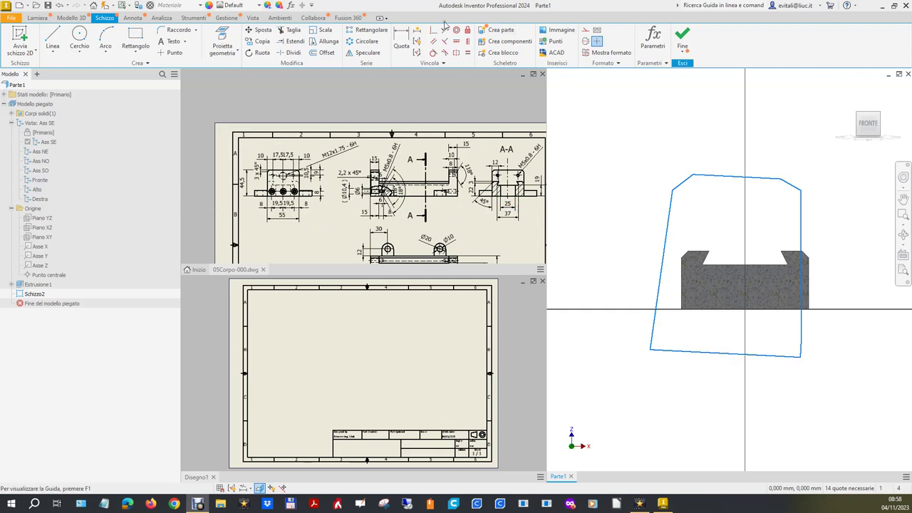
Make the outline's bottom, left and right lines collinear with the body's matching edges
click(445, 31)
click(711, 355)
click(724, 309)
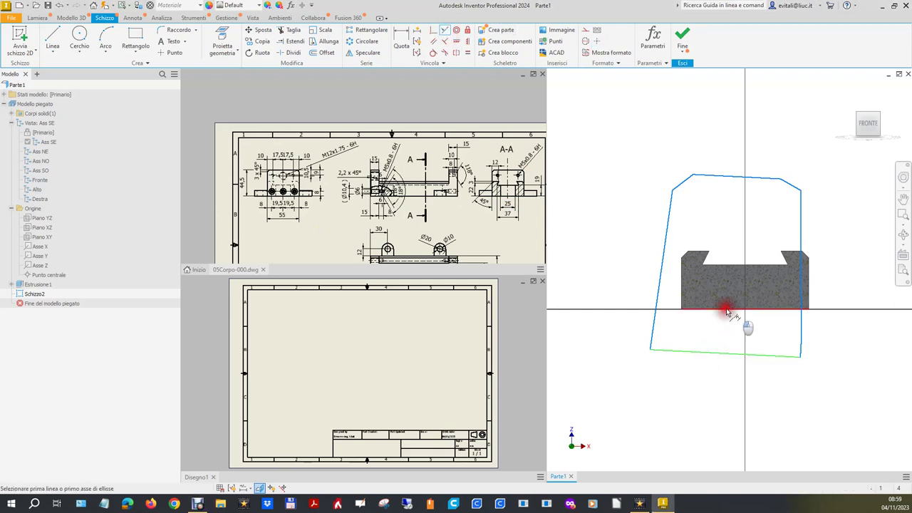
click(660, 285)
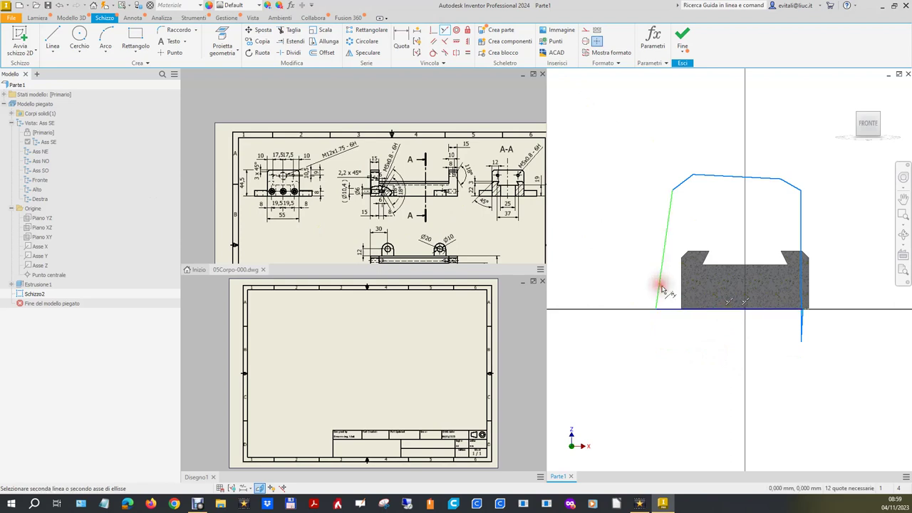
click(681, 292)
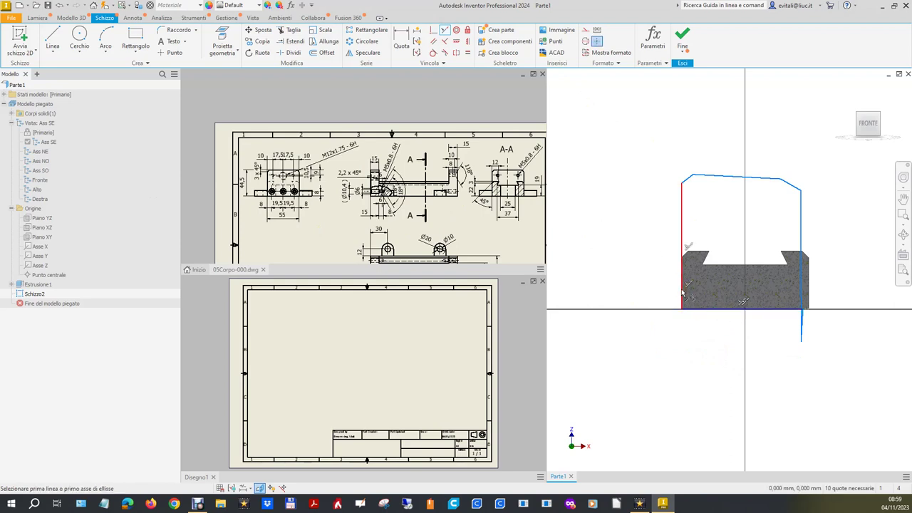
click(803, 293)
click(809, 285)
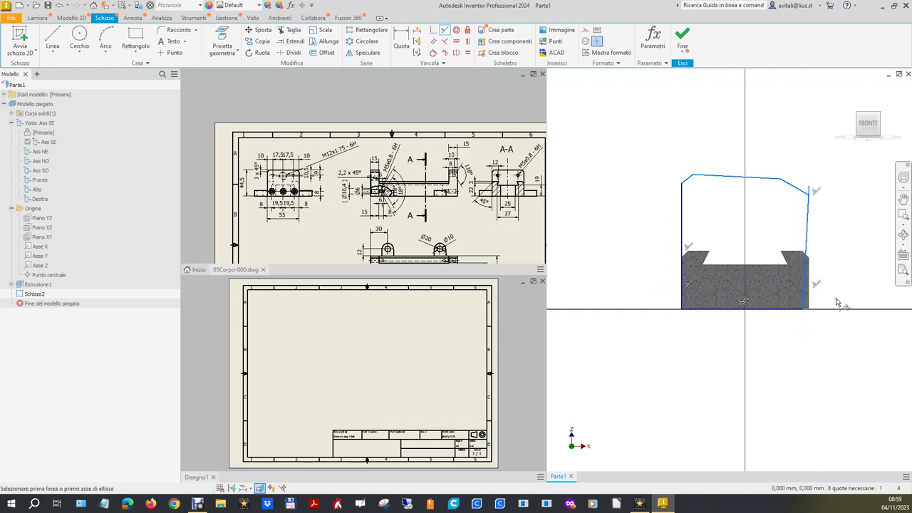
scroll(831, 308, up, 2)
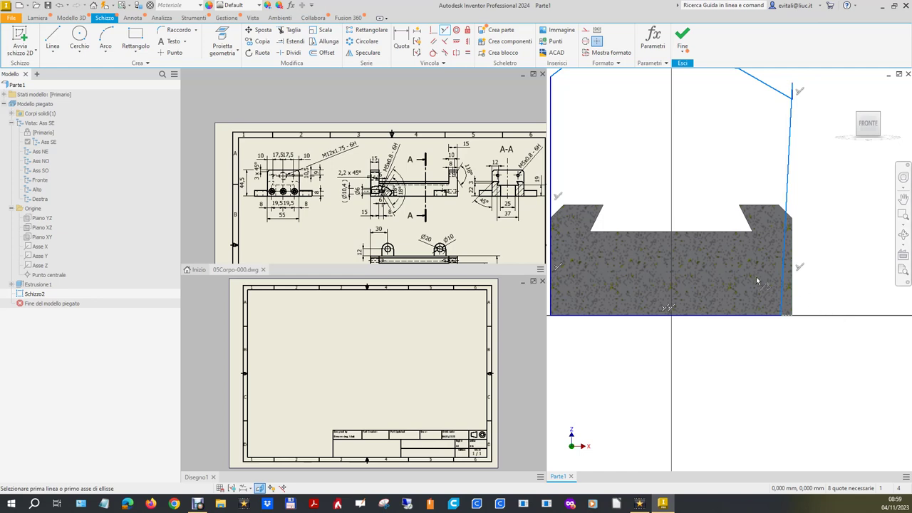
key(Escape)
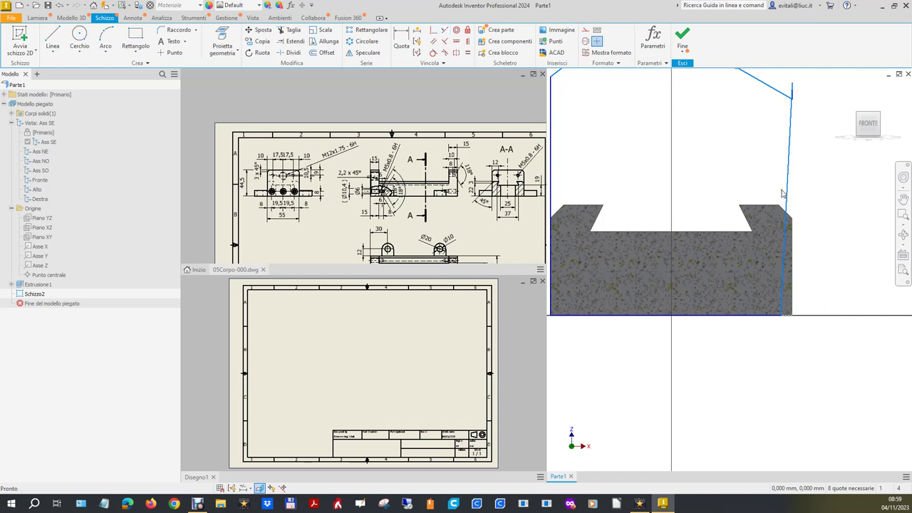
drag(787, 190, 828, 193)
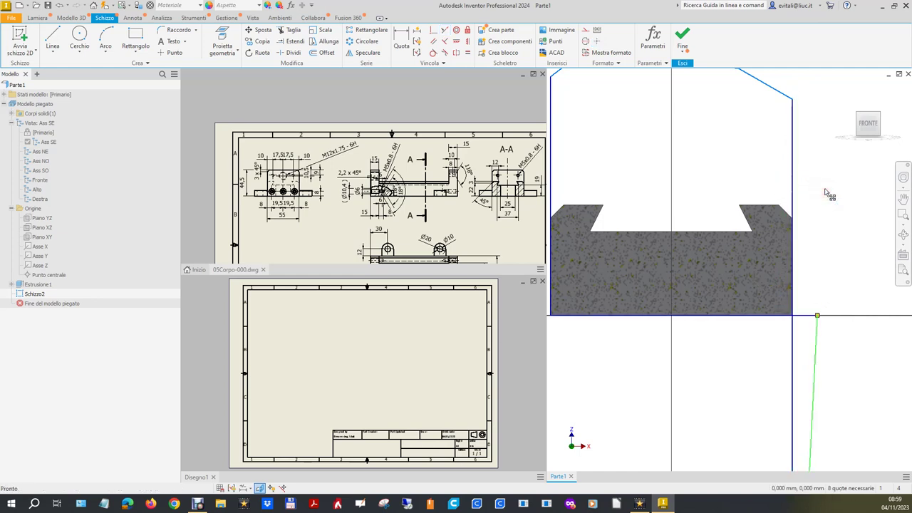
Make the slanted line below the body collinear with the body's right edge
scroll(824, 278, up, 3)
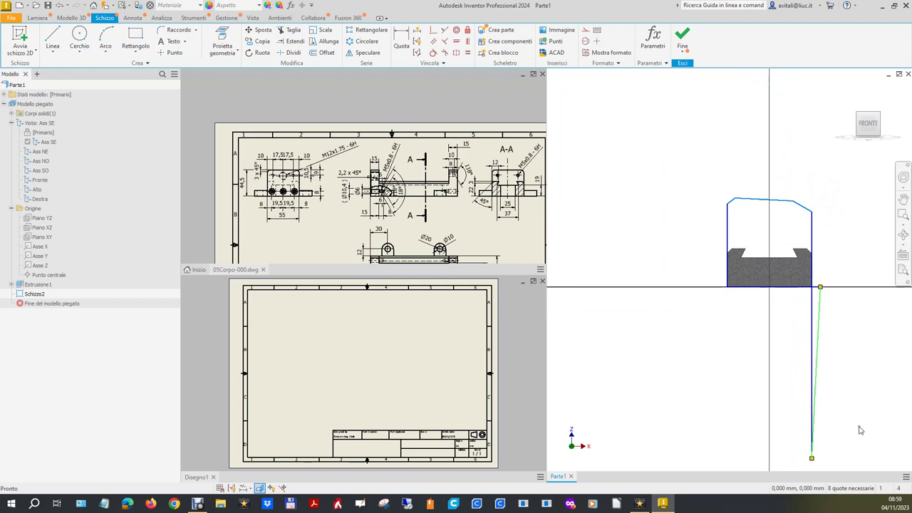
click(813, 349)
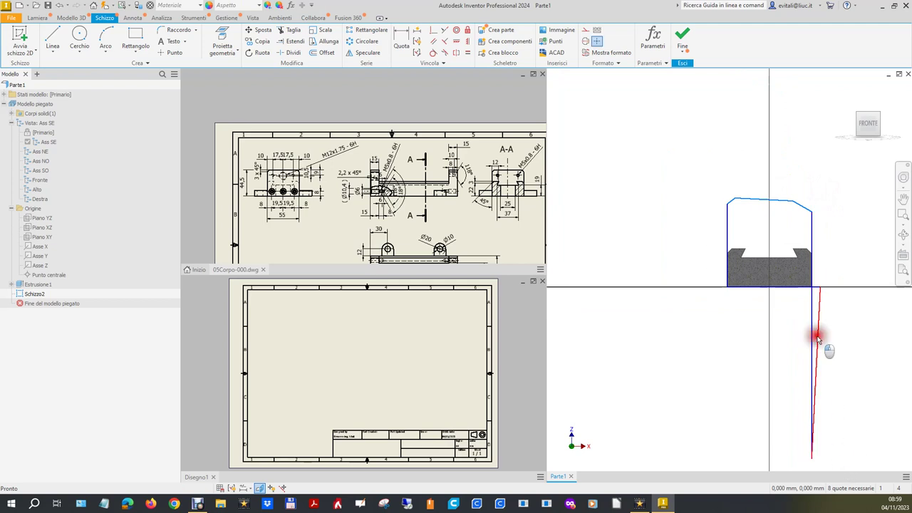
click(819, 340)
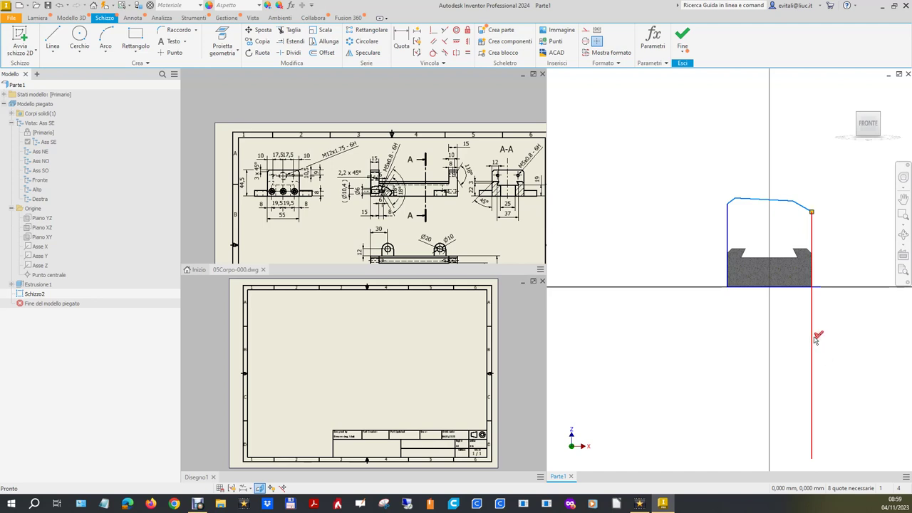
click(820, 333)
key(Delete)
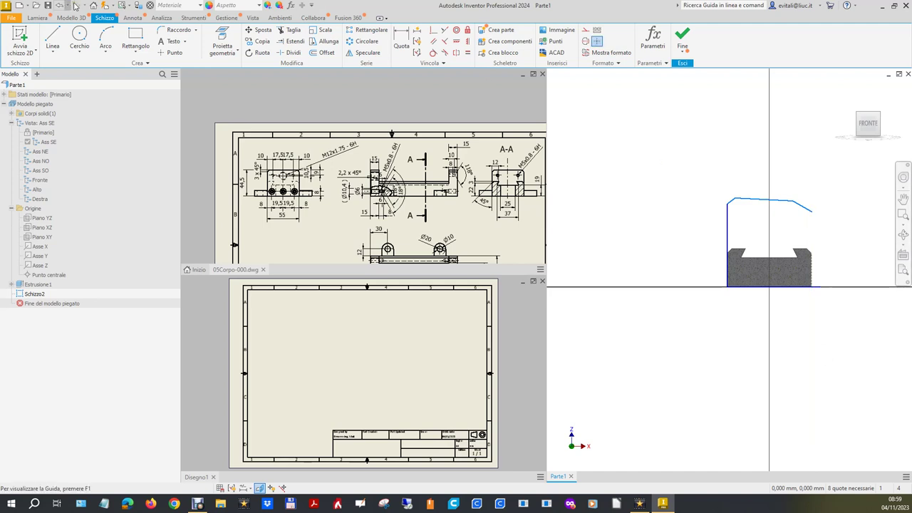
click(60, 5)
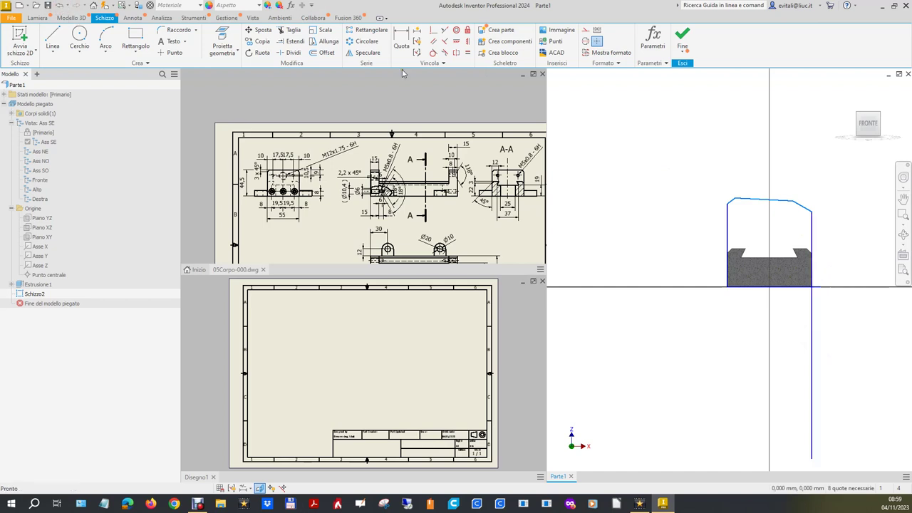
Trim away the leftover line tail below the body
click(279, 31)
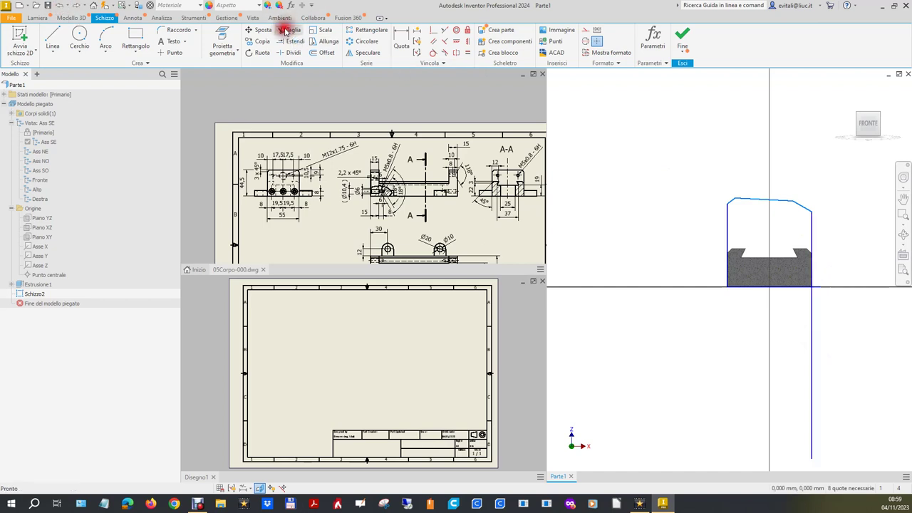
click(811, 307)
scroll(831, 248, up, 3)
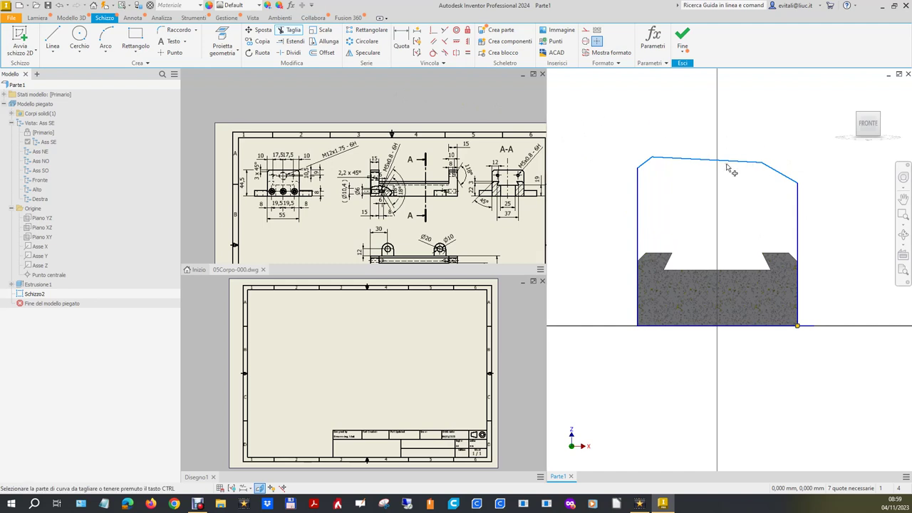
Make the profile's top edge parallel to its base and trim the overhanging base line
click(435, 43)
click(729, 162)
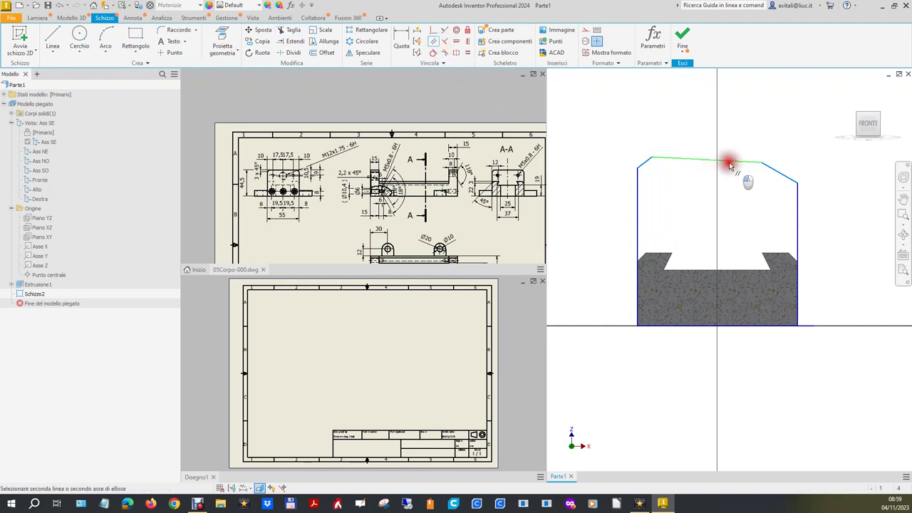
click(778, 326)
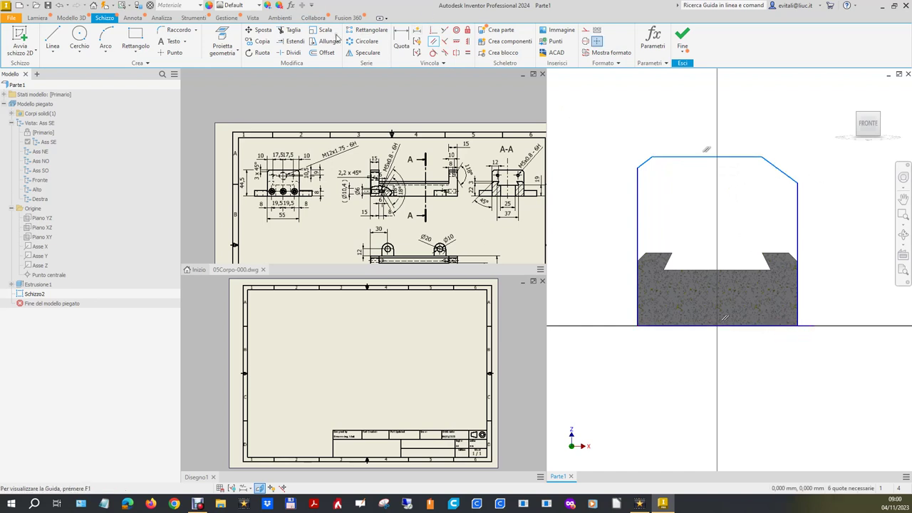
click(300, 33)
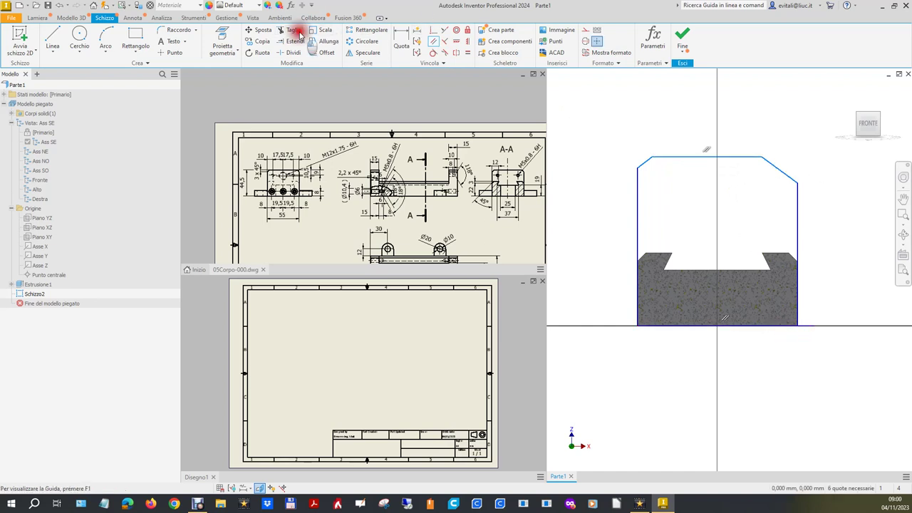
click(805, 327)
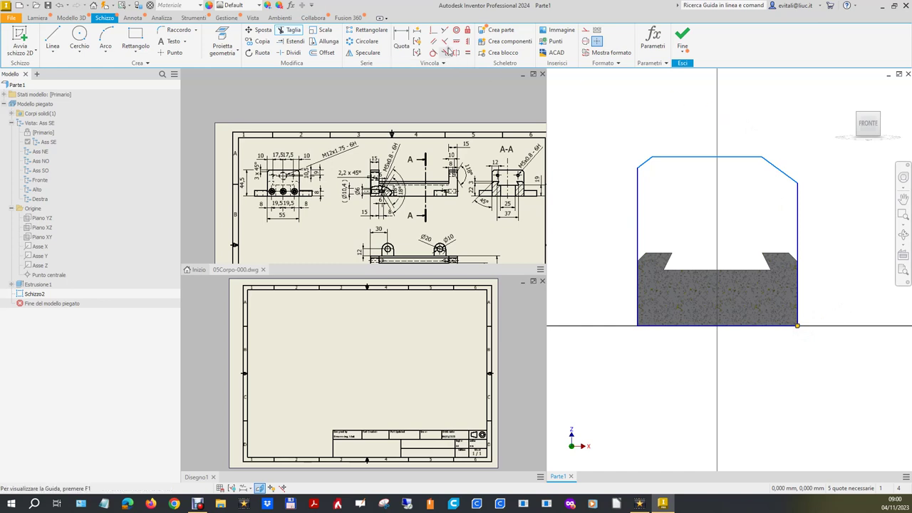
Constrain the left and right chamfer lines to be equal in length
click(467, 52)
click(645, 162)
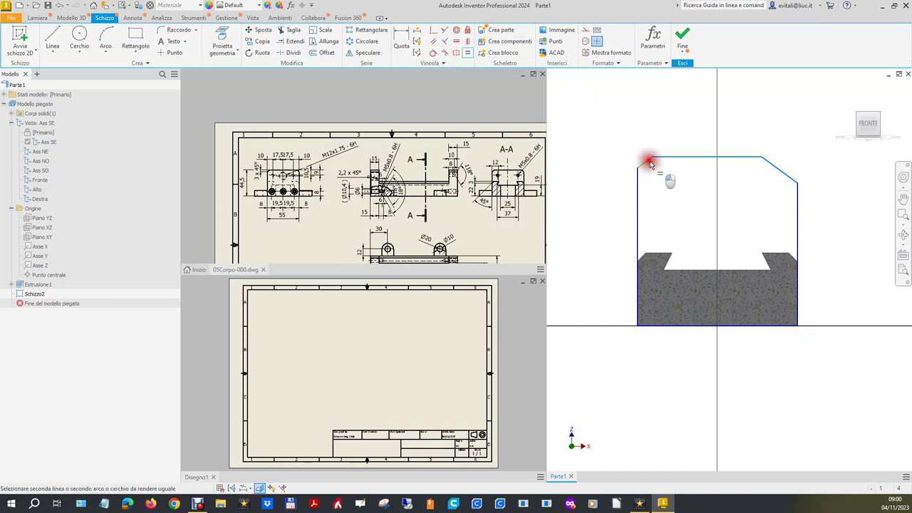
click(789, 182)
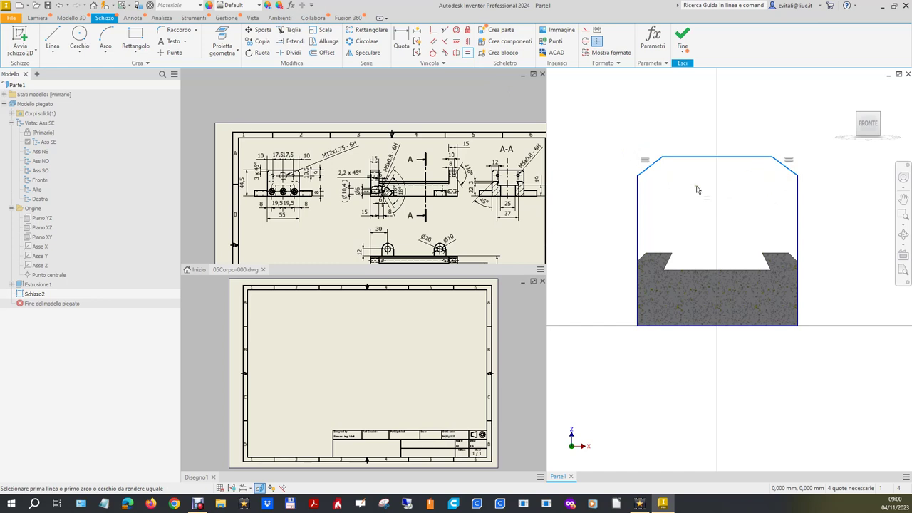
key(Escape)
Dimension the profile height to 44,5 mm and drag both chamfers back into shape
click(402, 39)
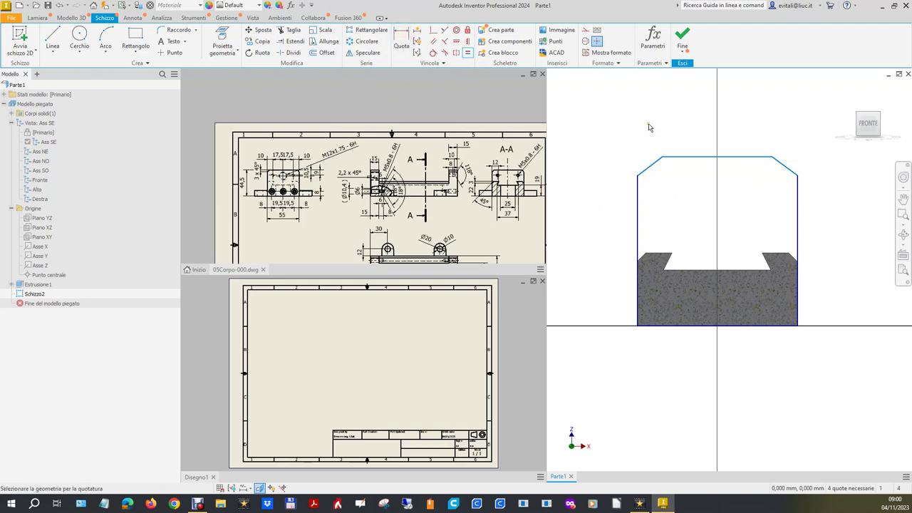
click(709, 156)
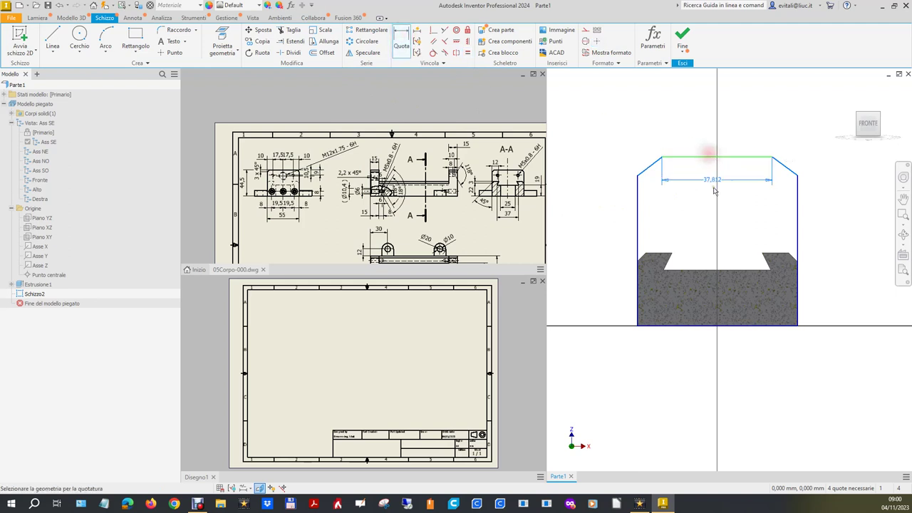
click(745, 326)
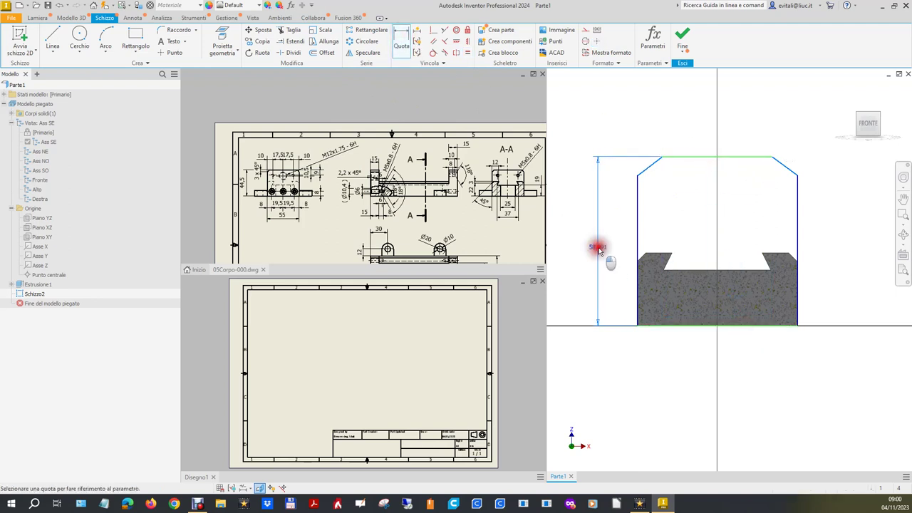
click(599, 249)
text(44.5)
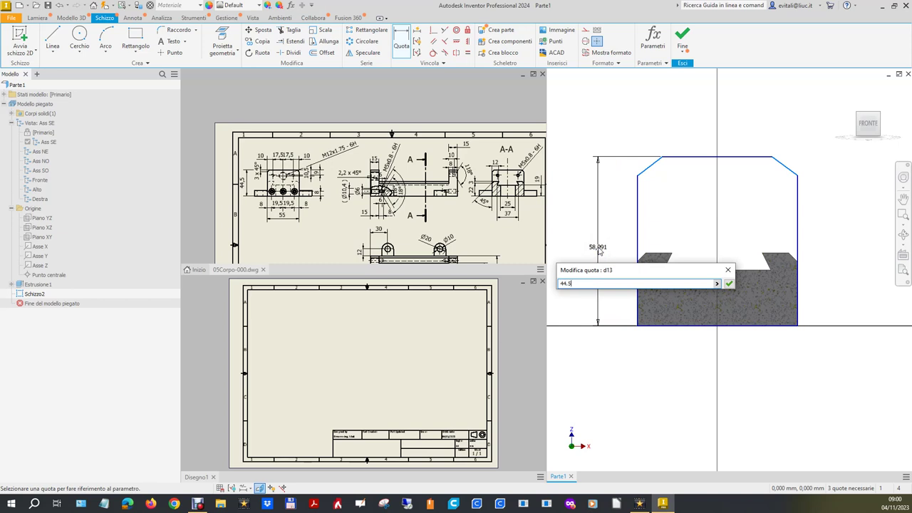
key(Return)
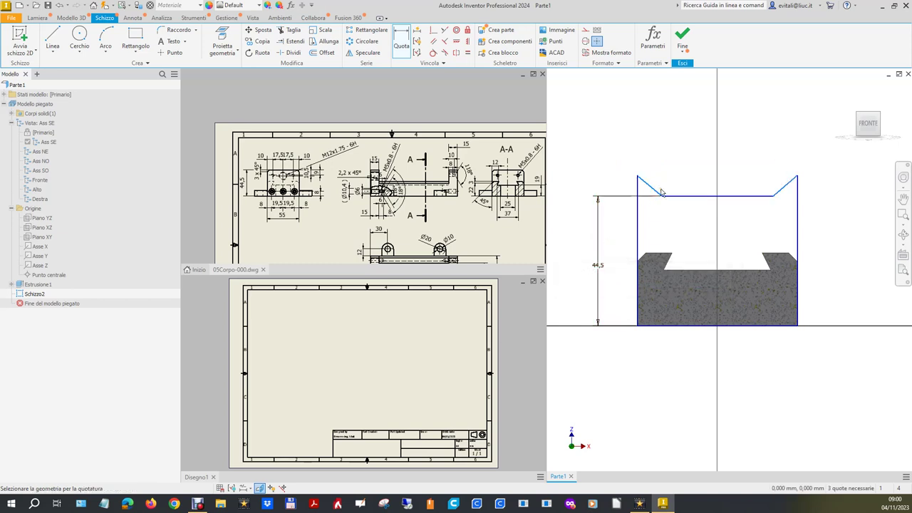
key(Escape)
drag(650, 185, 631, 214)
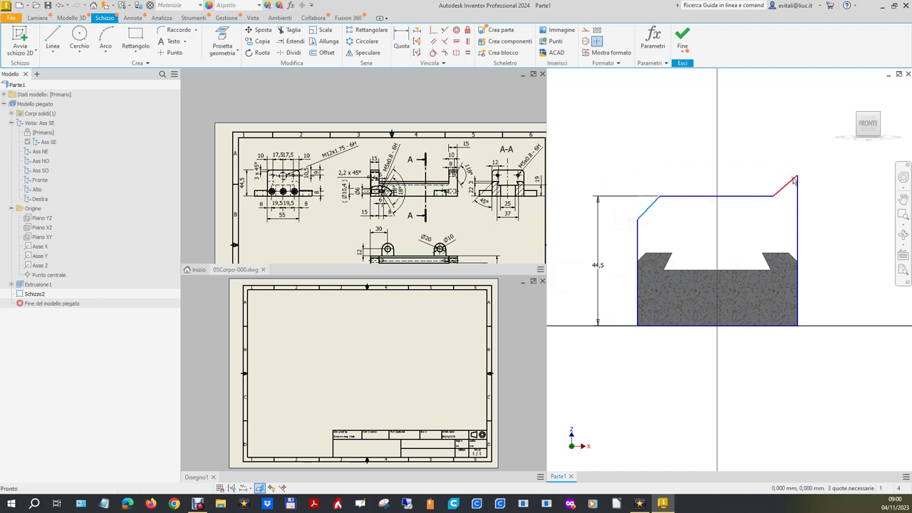
drag(798, 177, 799, 218)
scroll(268, 171, up, 2)
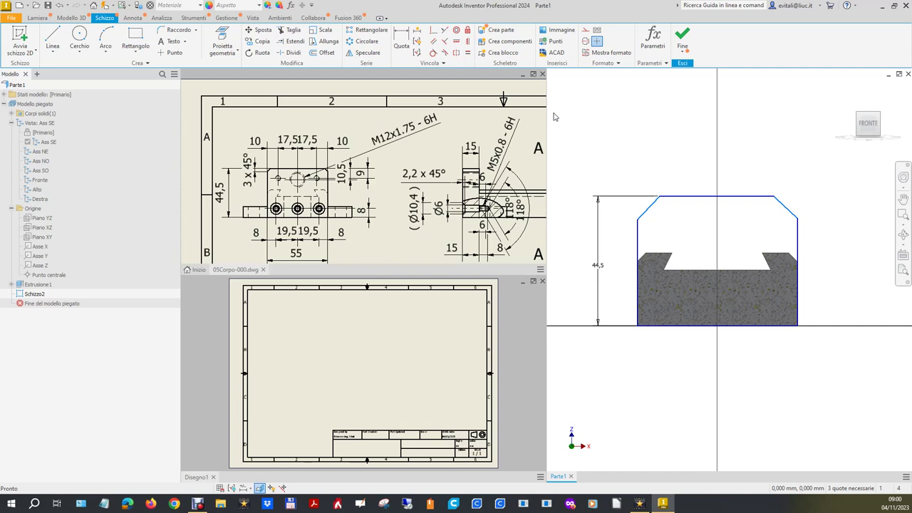
Dimension the left chamfer to 3 × 3
click(406, 39)
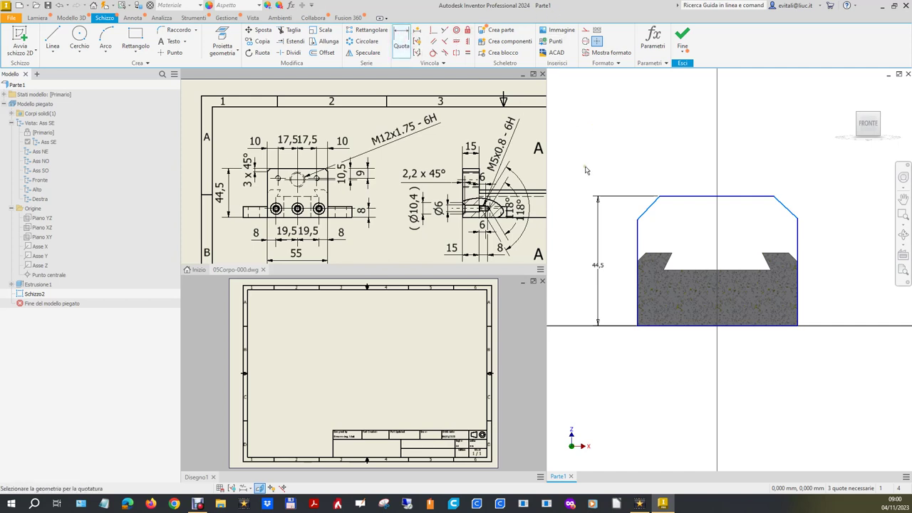
click(654, 211)
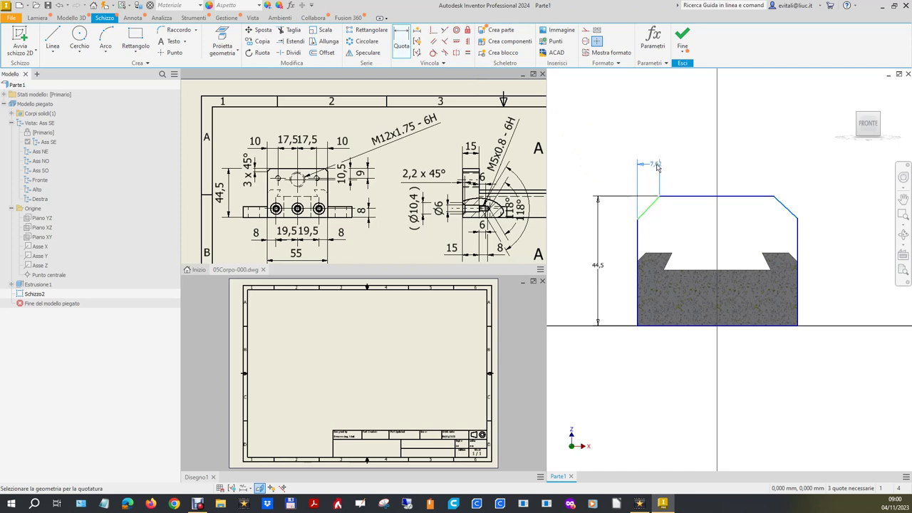
click(624, 155)
text(3)
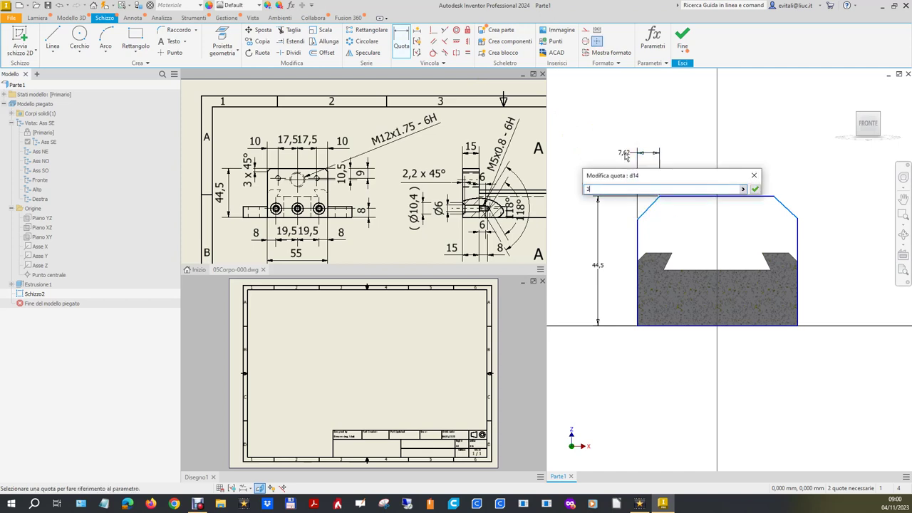
key(Return)
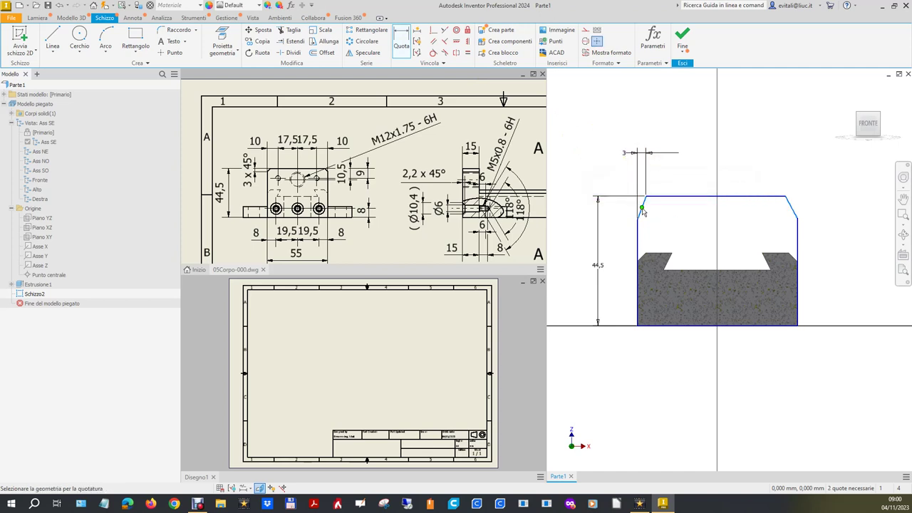
click(644, 203)
click(611, 178)
text(3)
key(Return)
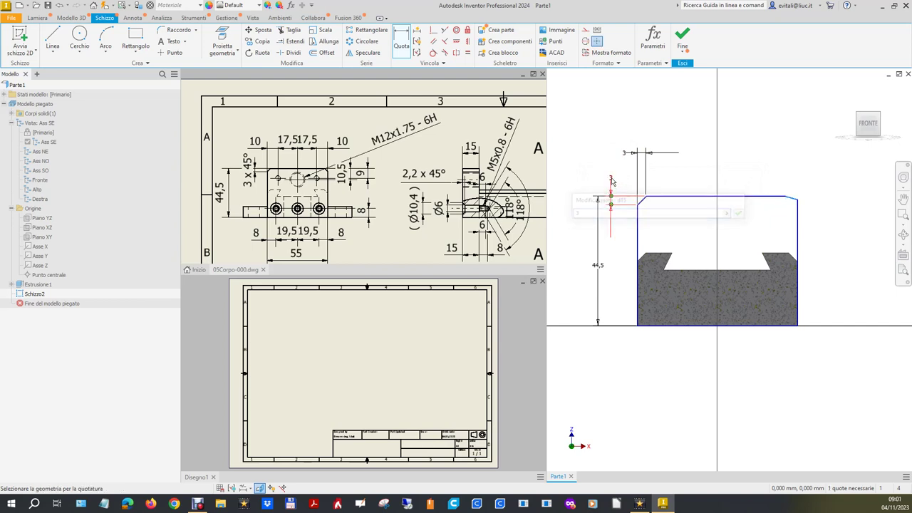
Set the right chamfer width to 3, accept its height as a driven (3) dimension, and finish the sketch
scroll(817, 190, up, 3)
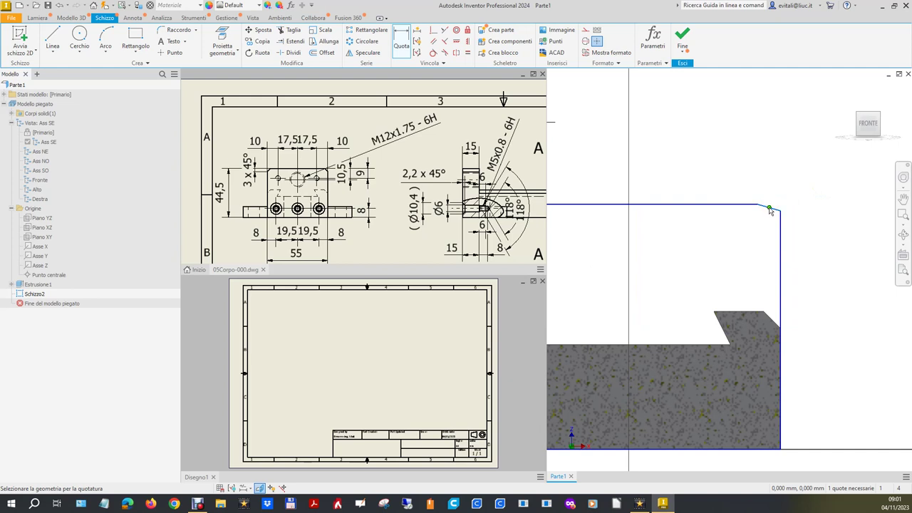
click(772, 212)
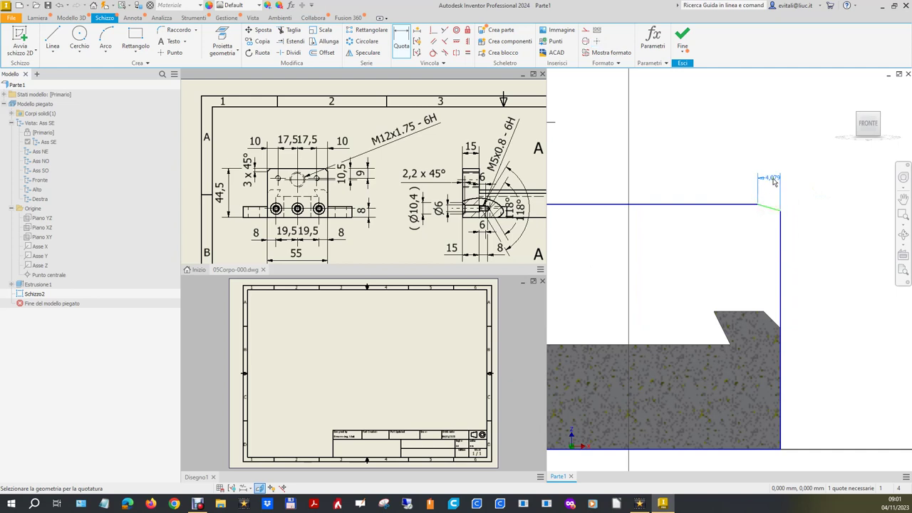
click(794, 183)
text(3)
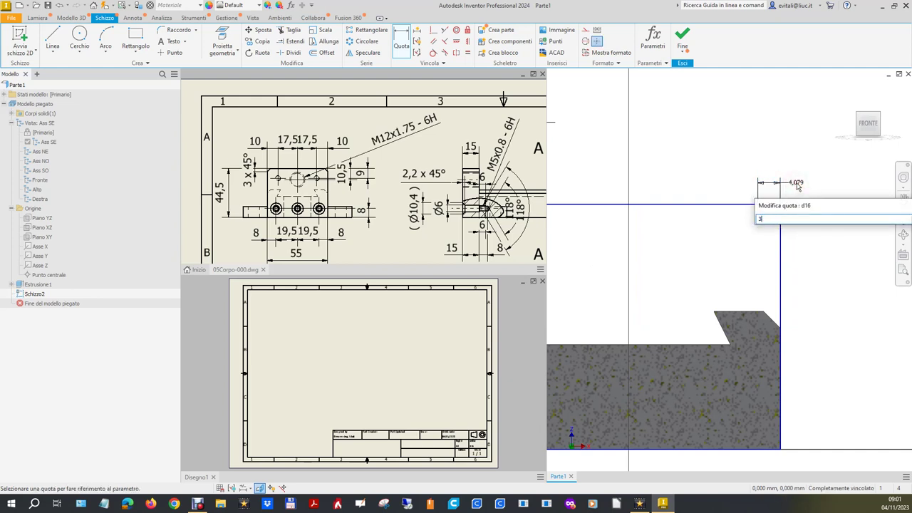
key(Return)
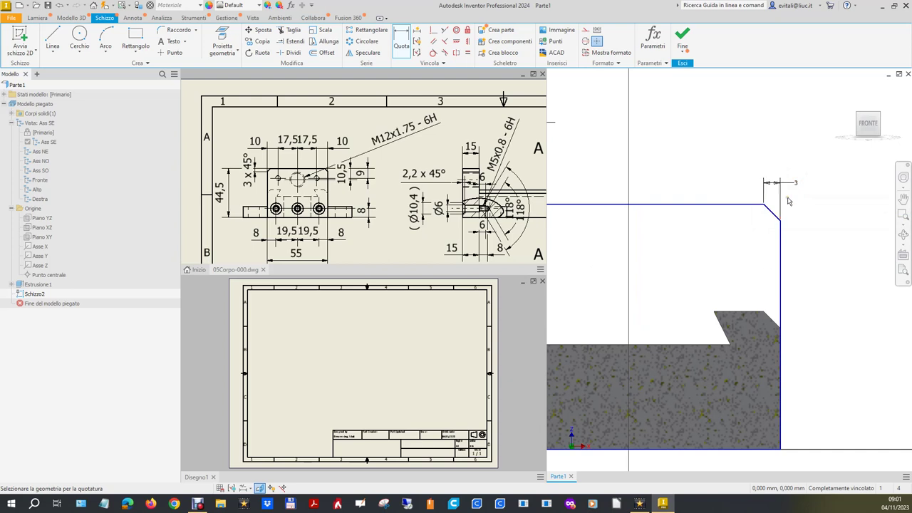
click(774, 212)
click(815, 192)
click(278, 176)
click(723, 153)
key(Escape)
scroll(819, 271, down, 3)
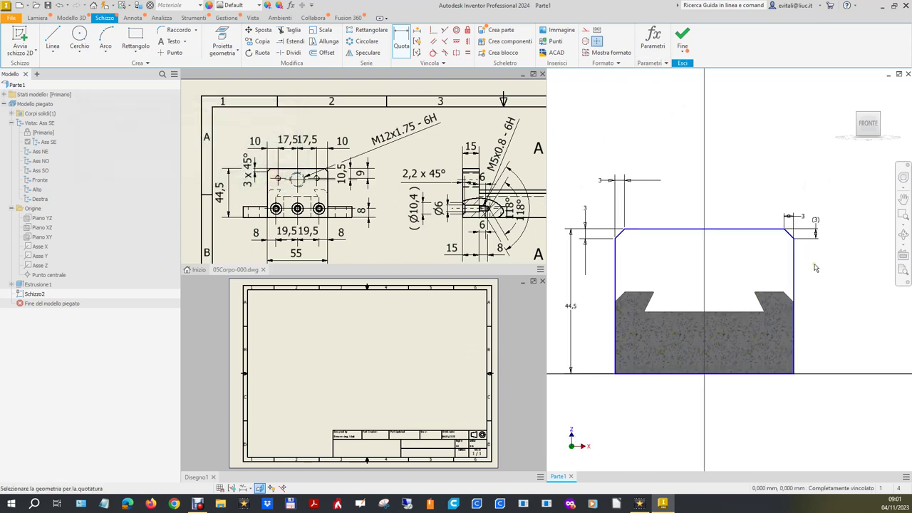
click(682, 37)
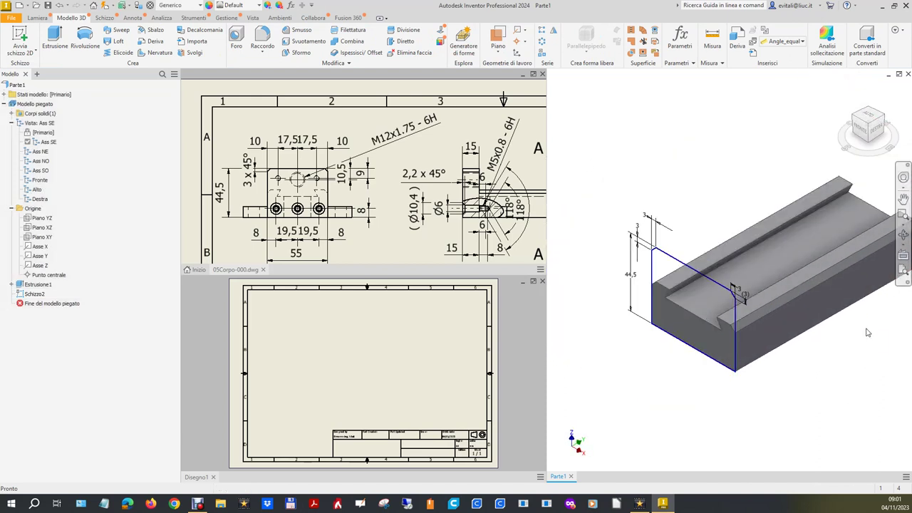
Extrude the chamfered jaw profile 15 mm
click(57, 47)
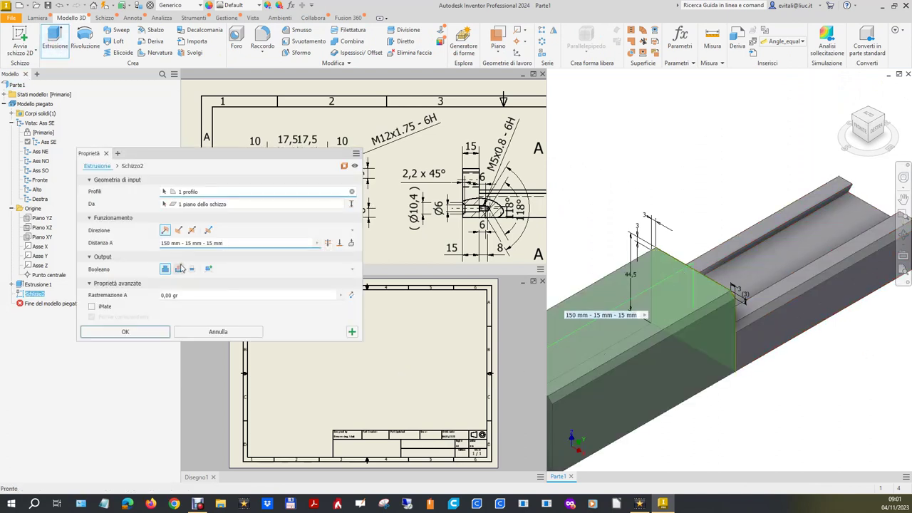
drag(225, 243, 144, 248)
text(15)
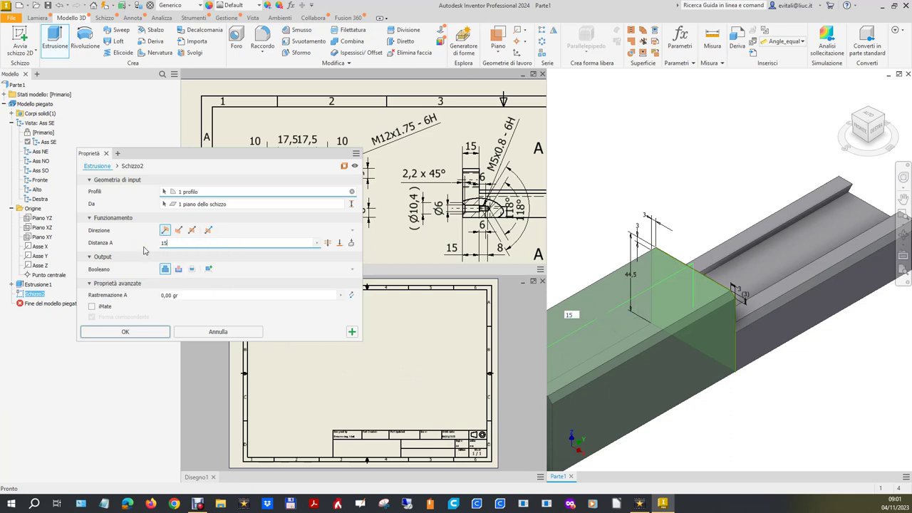
click(150, 332)
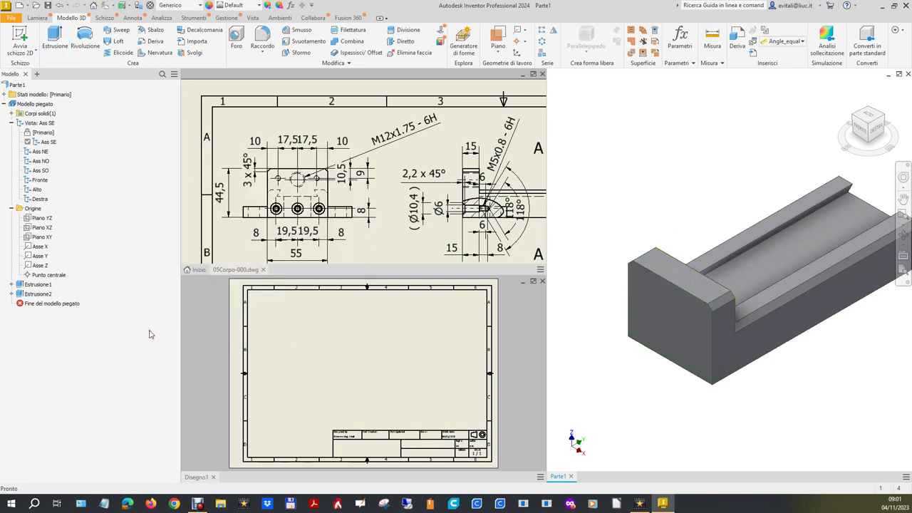
scroll(364, 245, down, 2)
scroll(526, 235, up, 2)
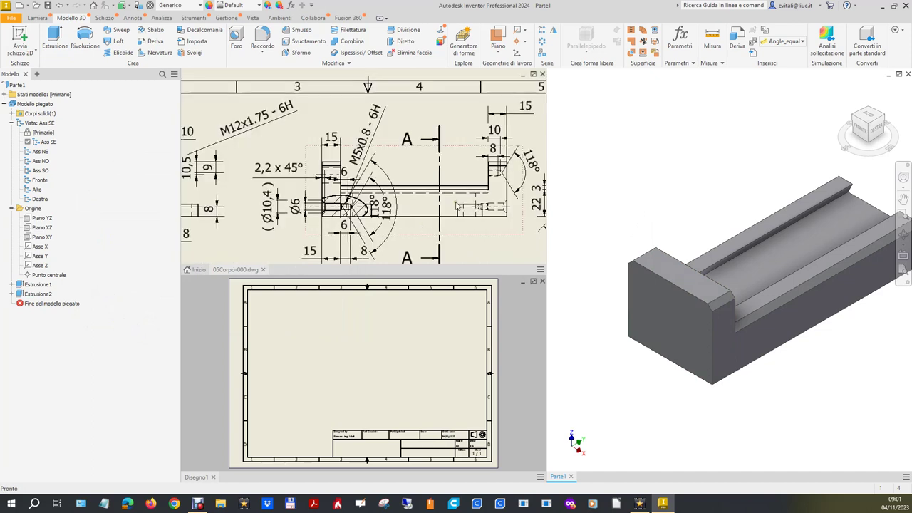
scroll(456, 205, down, 2)
scroll(320, 206, down, 1)
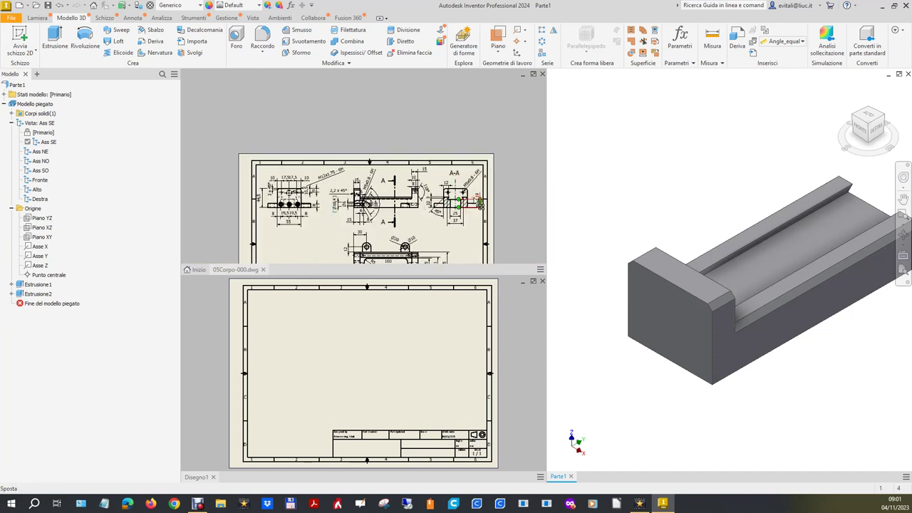
scroll(476, 201, up, 2)
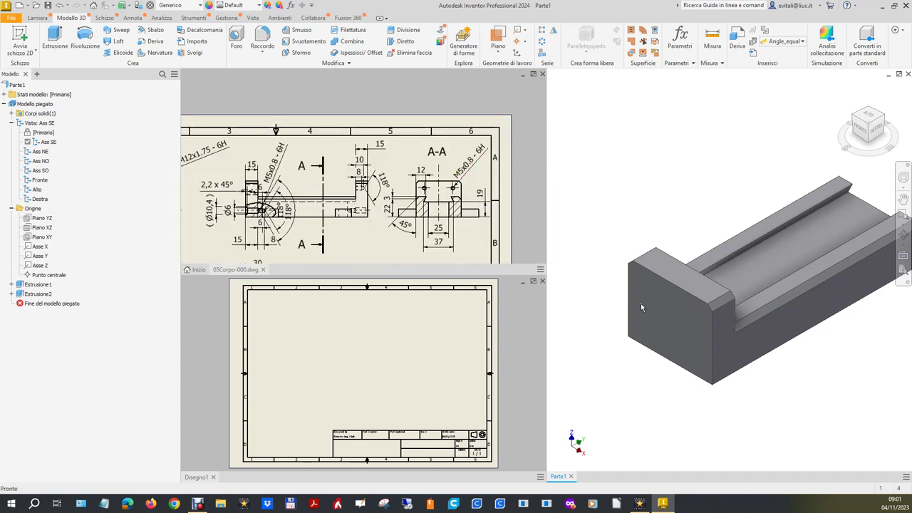
mouse_move(763, 254)
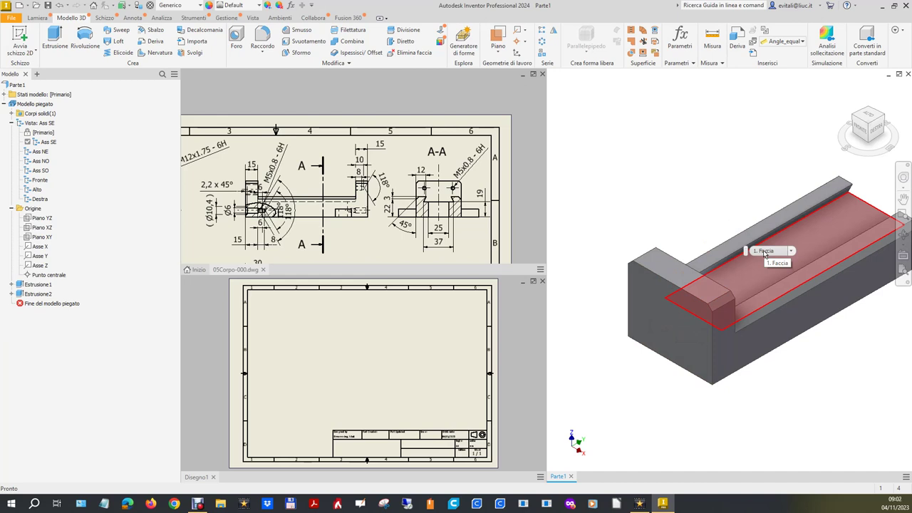
click(716, 185)
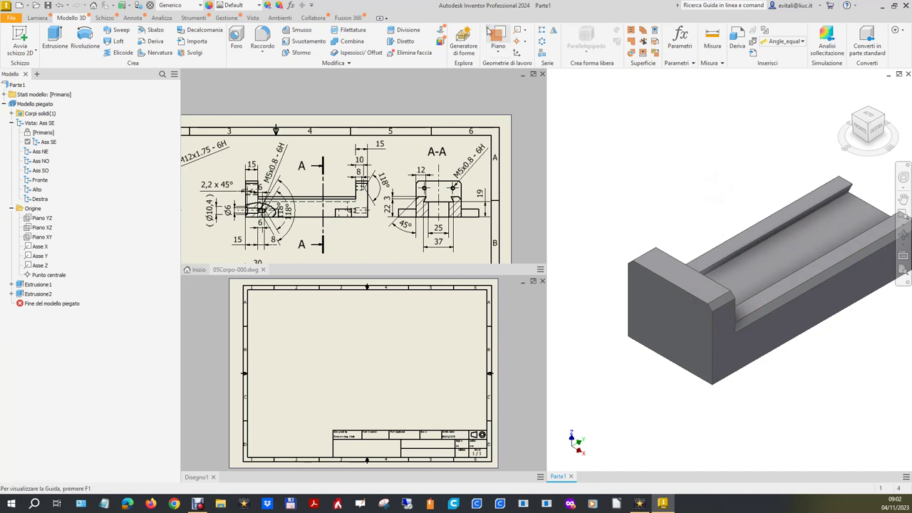
Mirror the end-jaw extrusion across Piano XZ to the opposite end
click(553, 30)
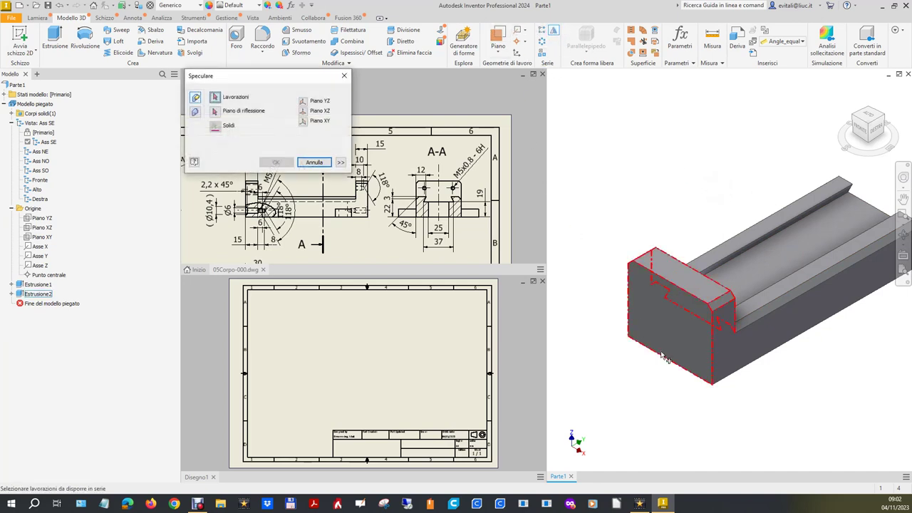
click(53, 296)
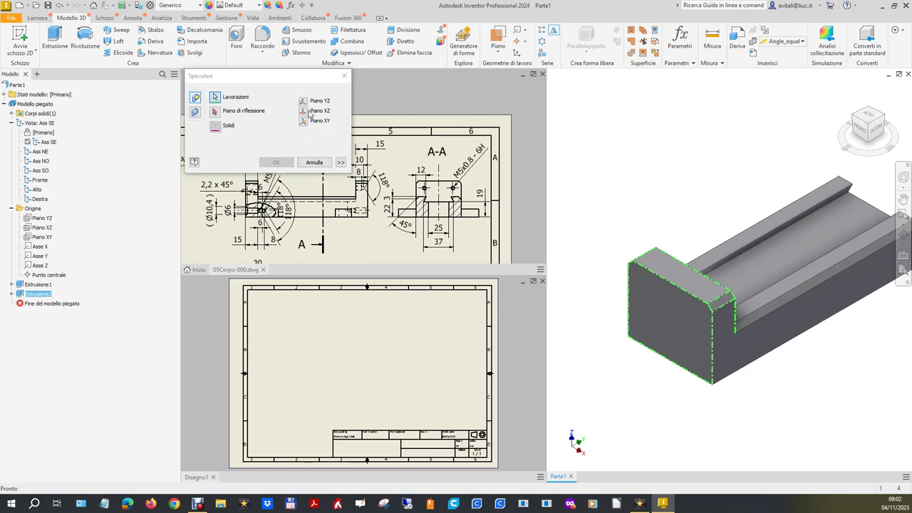
click(308, 111)
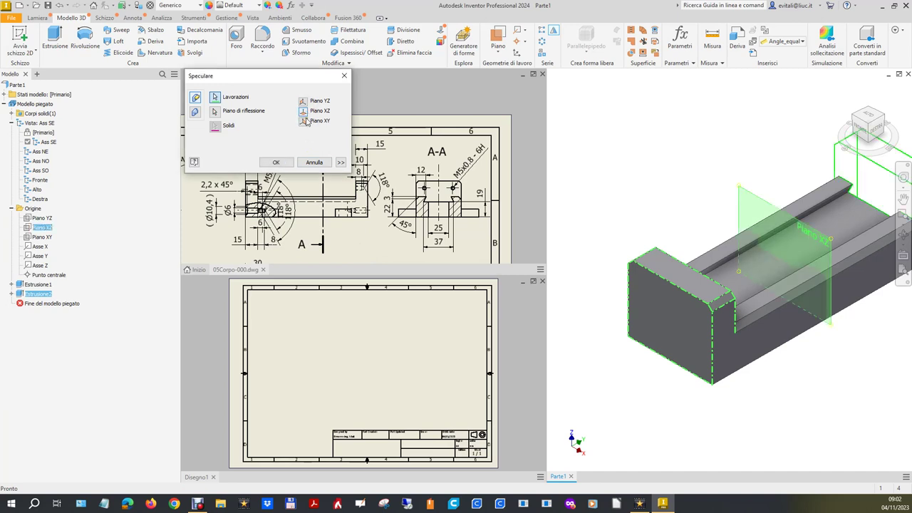
click(276, 163)
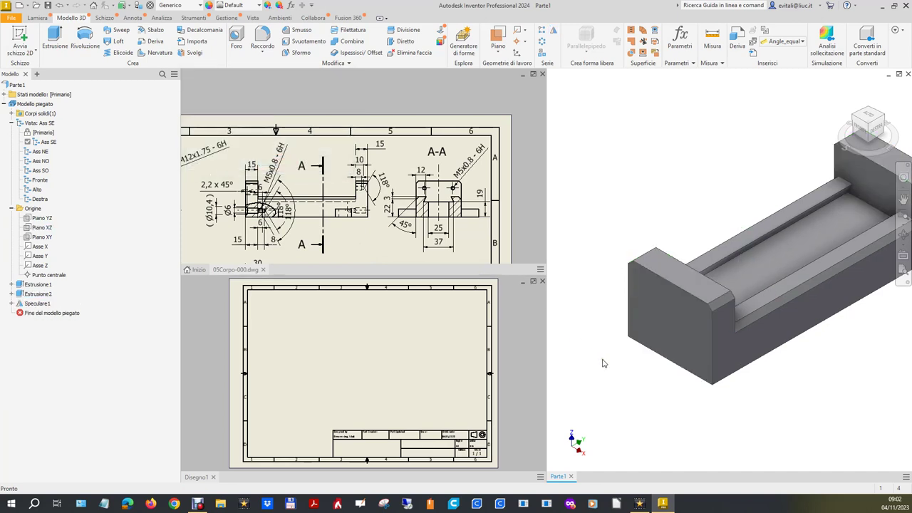
scroll(602, 363, up, 3)
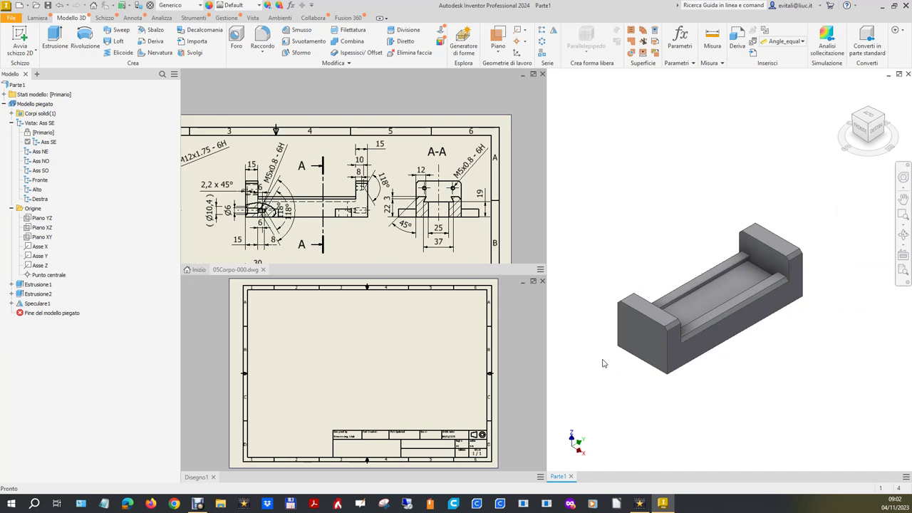
Zoom into the section view details and activate the 05Corpo-000.dwg drawing
scroll(406, 228, up, 1)
scroll(395, 233, up, 1)
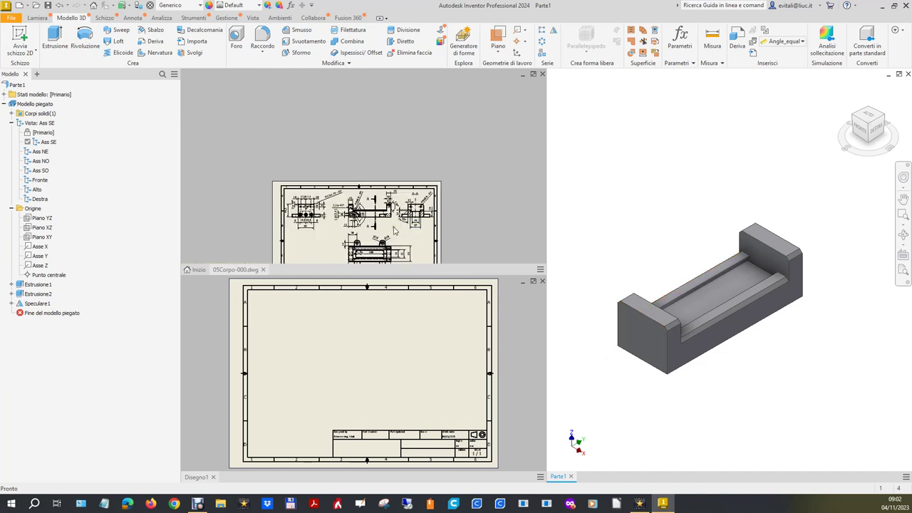
scroll(381, 246, down, 2)
scroll(377, 251, down, 2)
scroll(377, 251, down, 2)
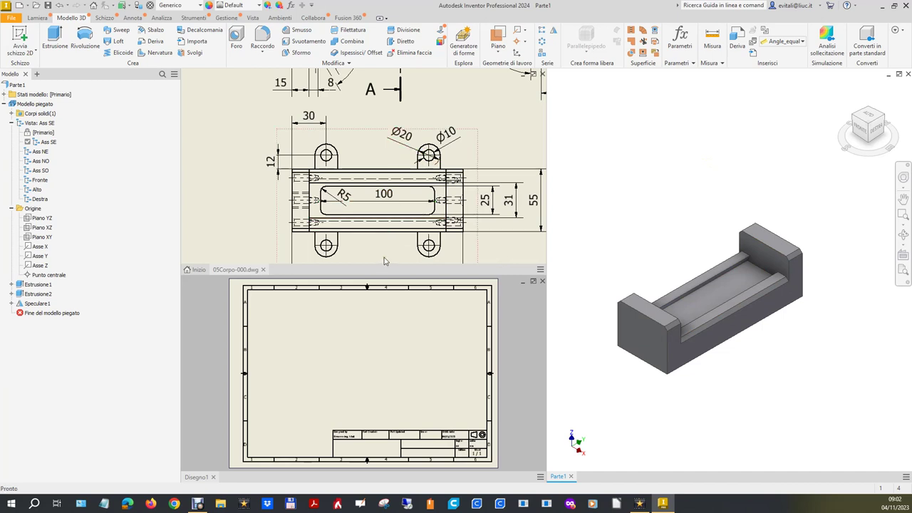
scroll(384, 261, down, 3)
scroll(378, 138, up, 3)
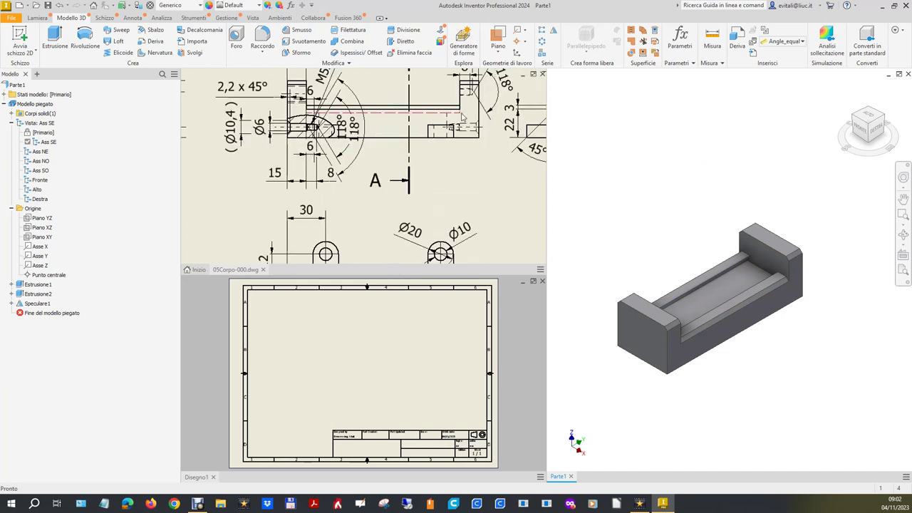
click(444, 118)
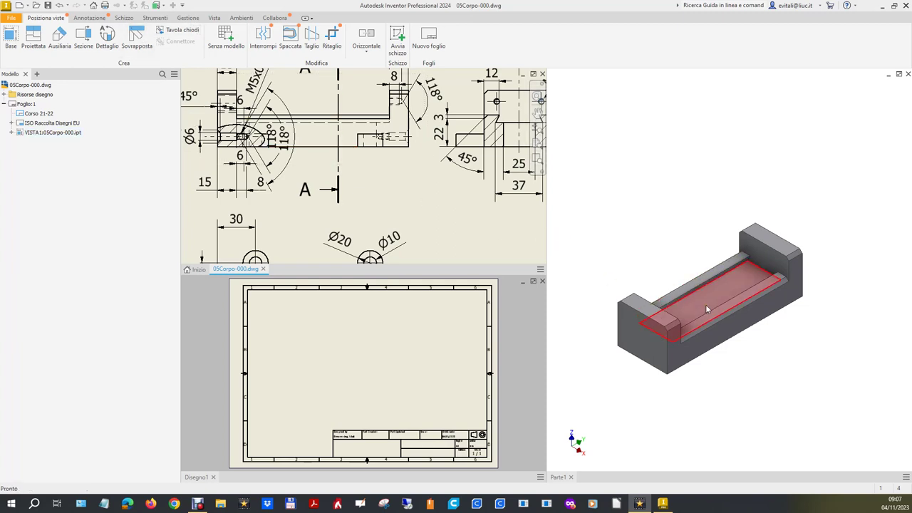
click(16, 17)
Back in Parte1, start a 2D sketch (Schizzo3) on the channel floor face
click(647, 216)
click(104, 18)
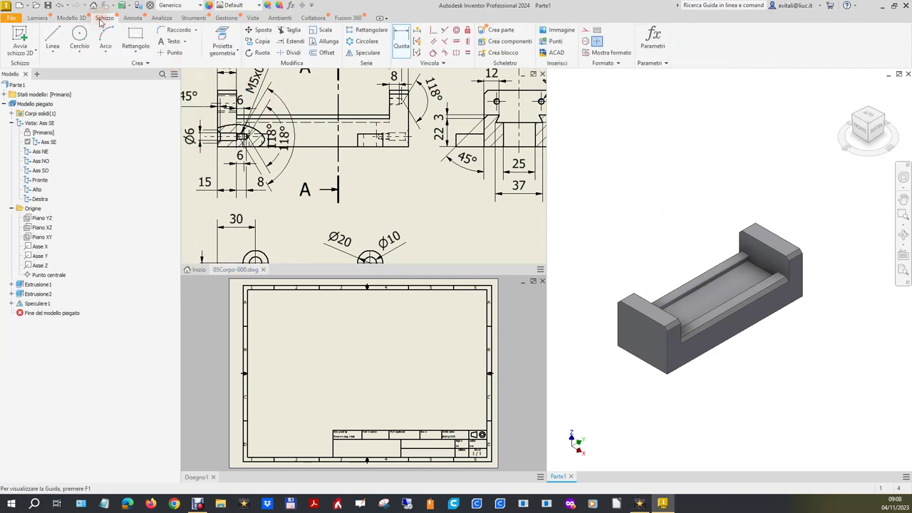
click(41, 114)
click(22, 36)
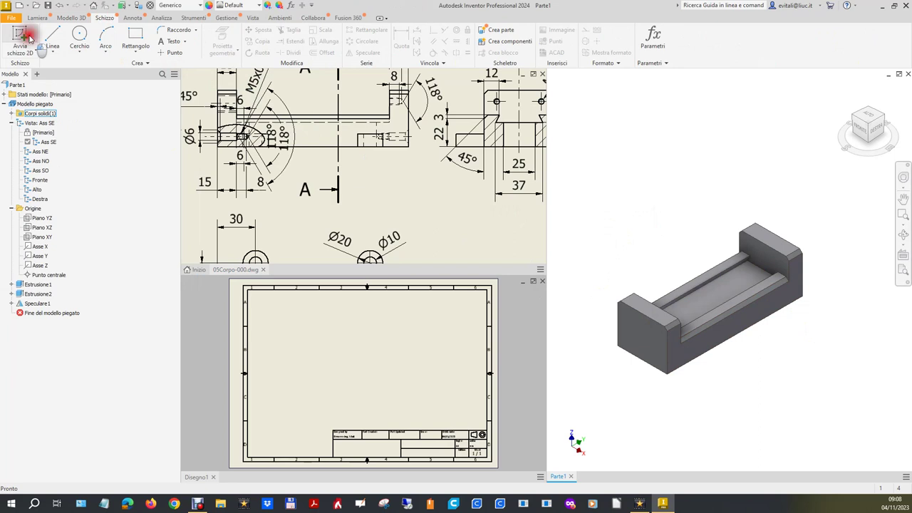
click(703, 300)
scroll(352, 189, down, 2)
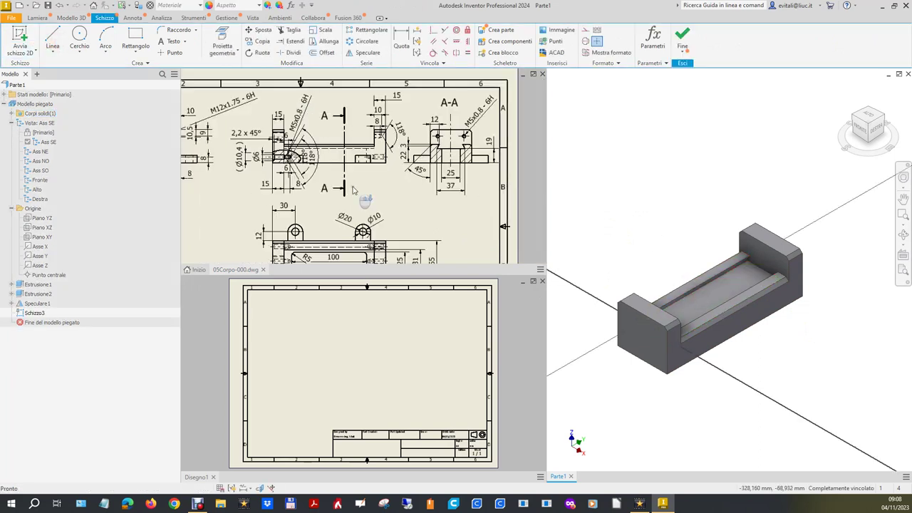
scroll(356, 193, down, 2)
scroll(352, 258, up, 5)
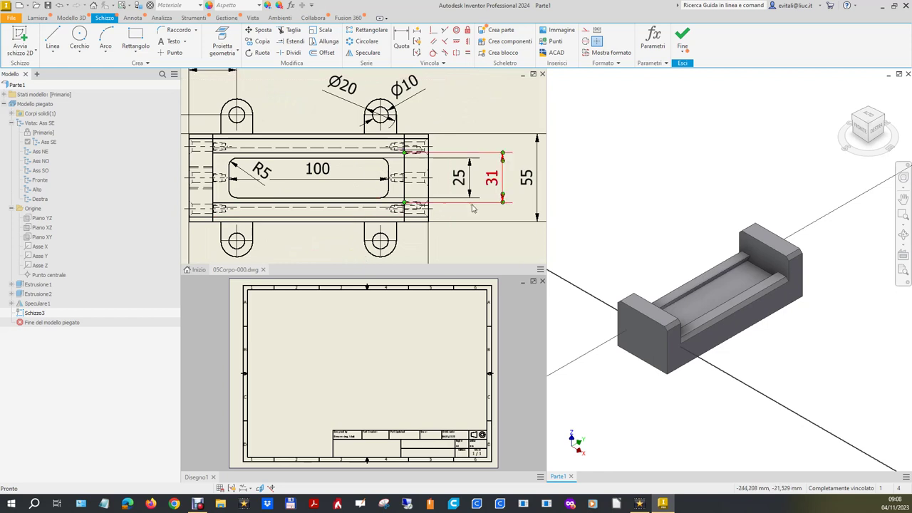
Draw a two-point rectangle on the channel floor
click(126, 33)
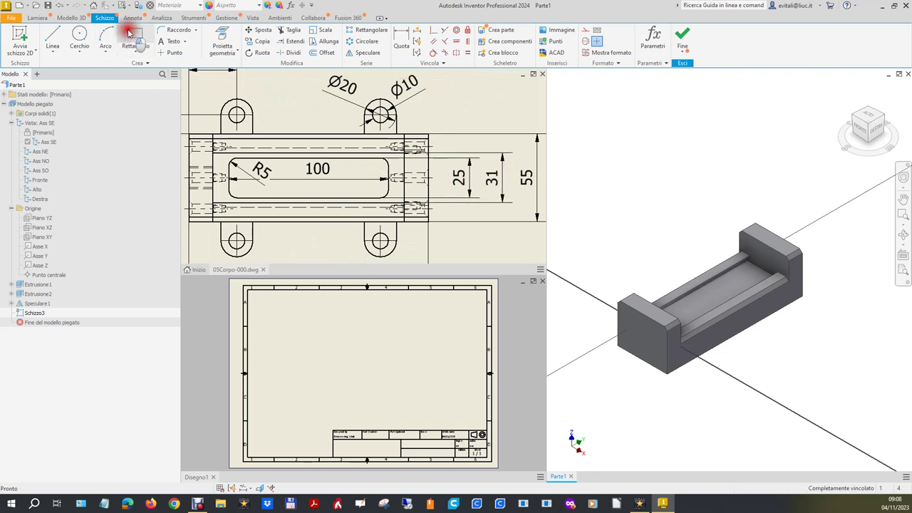
click(686, 306)
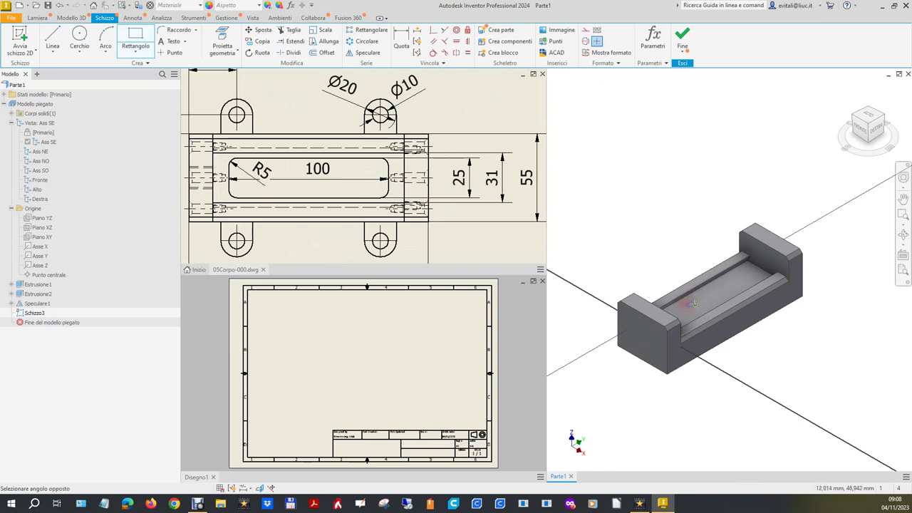
click(742, 286)
right_click(804, 314)
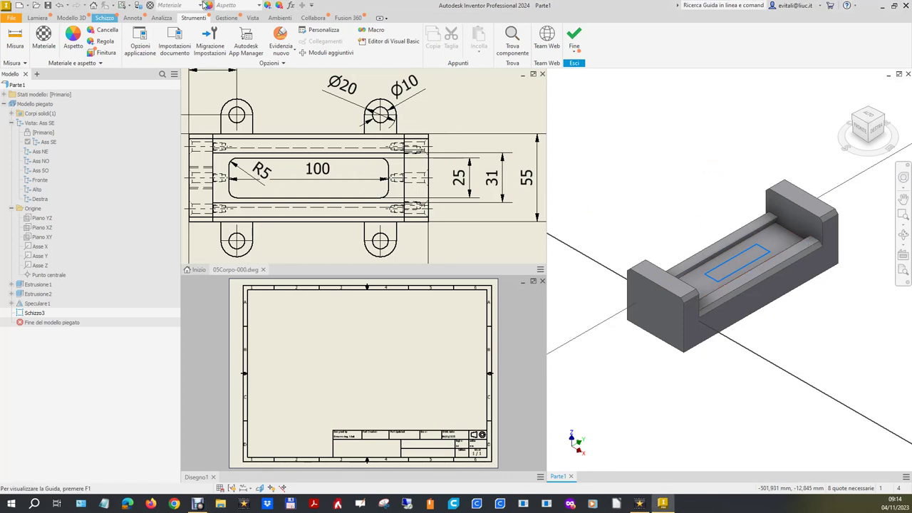
click(15, 41)
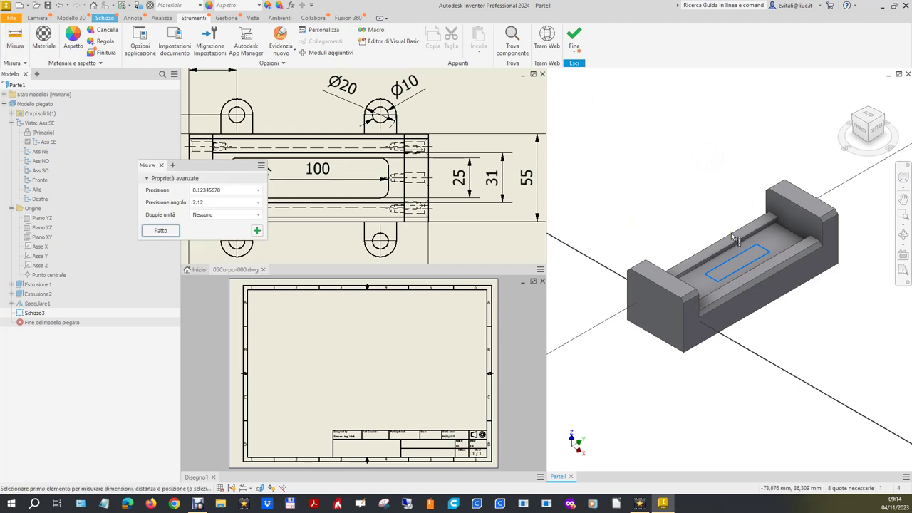
click(779, 219)
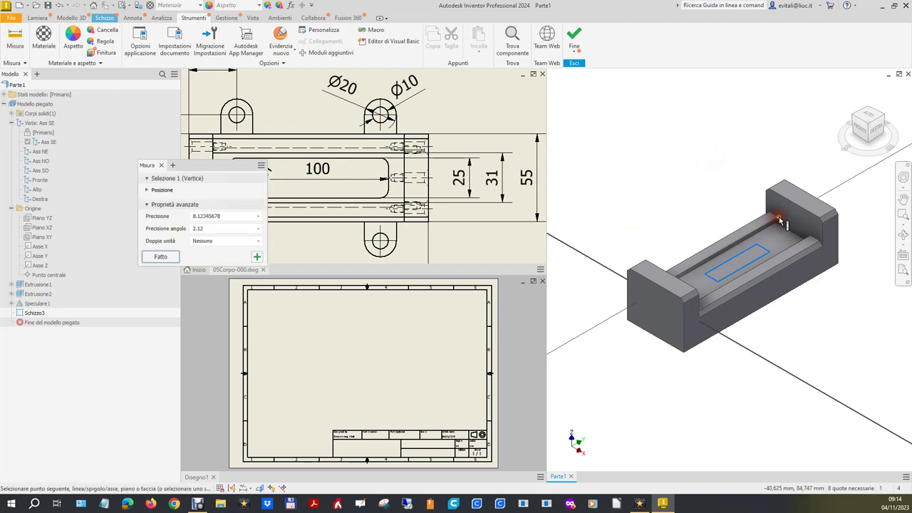
click(811, 238)
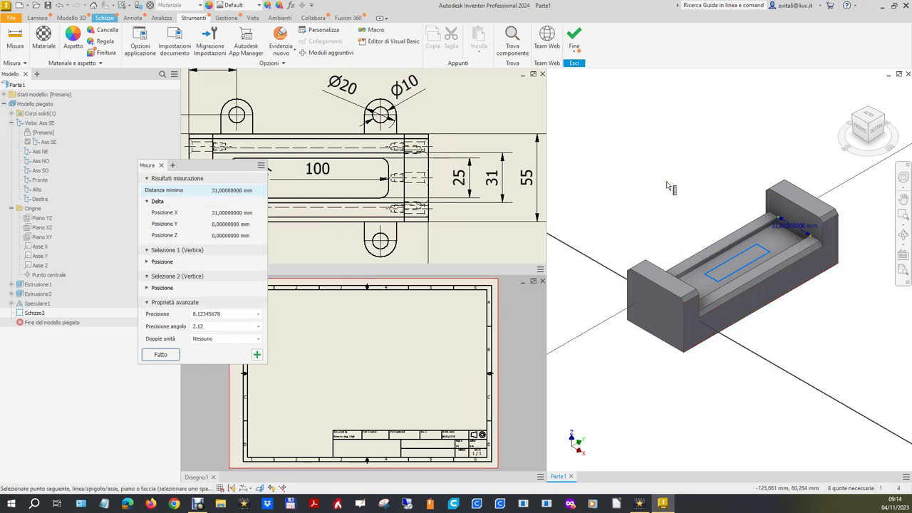
key(Escape)
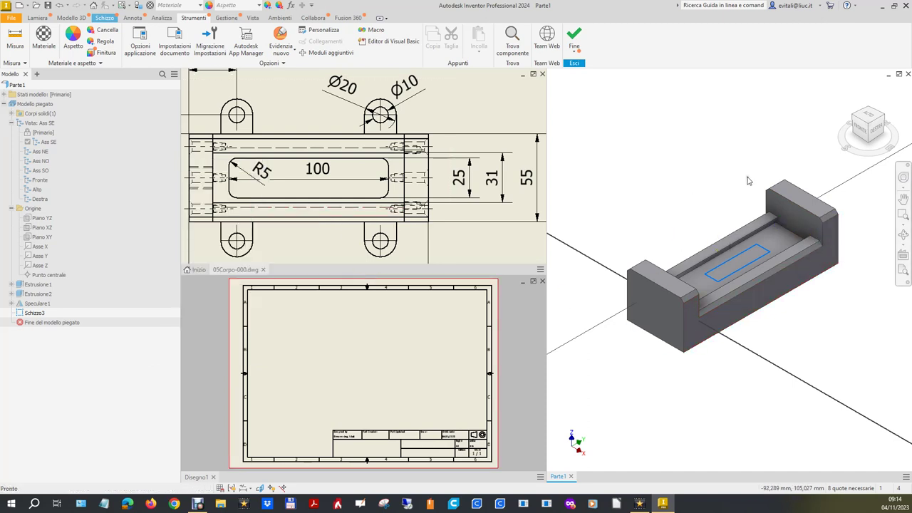
scroll(783, 287, down, 3)
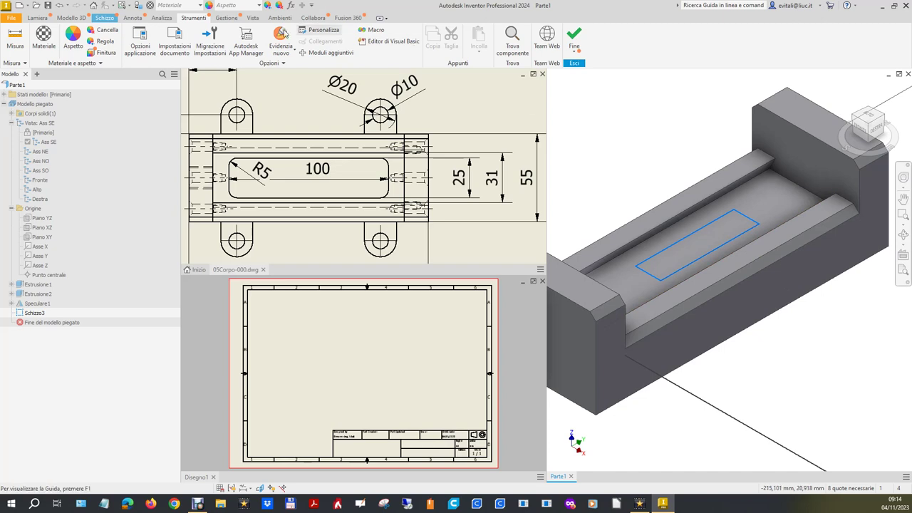
Apply geometric constraints to the rectangle's long and short edges
click(98, 18)
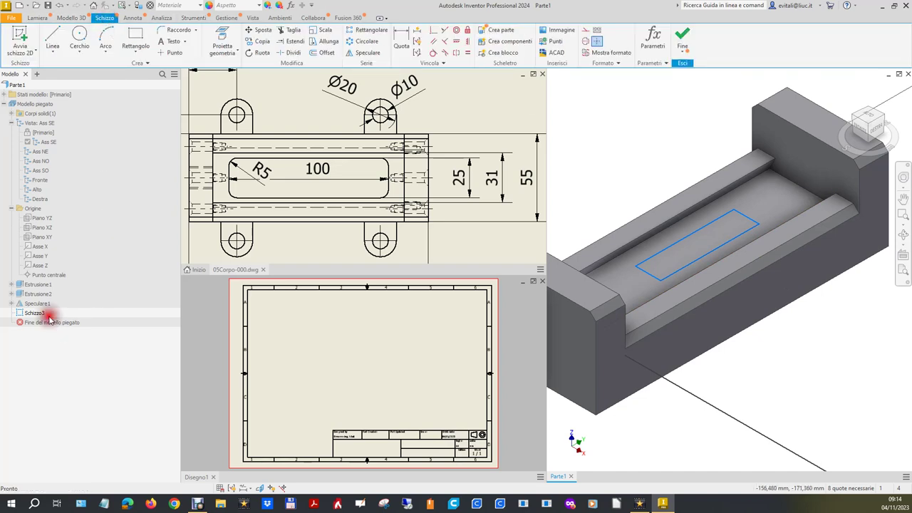
click(457, 41)
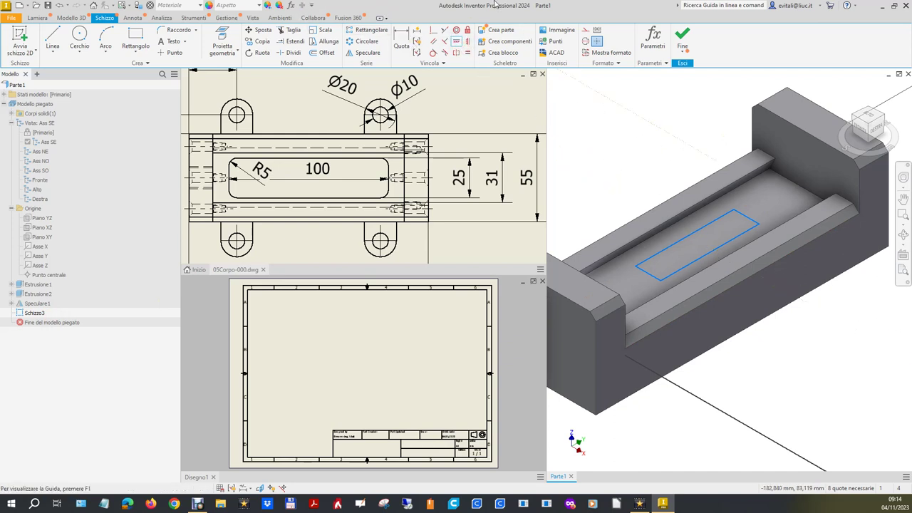
click(468, 41)
click(722, 244)
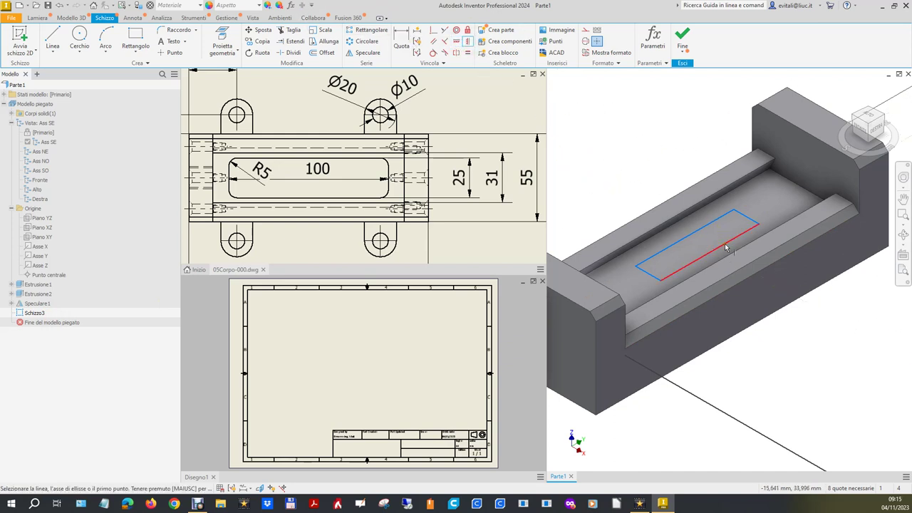
click(445, 41)
click(748, 221)
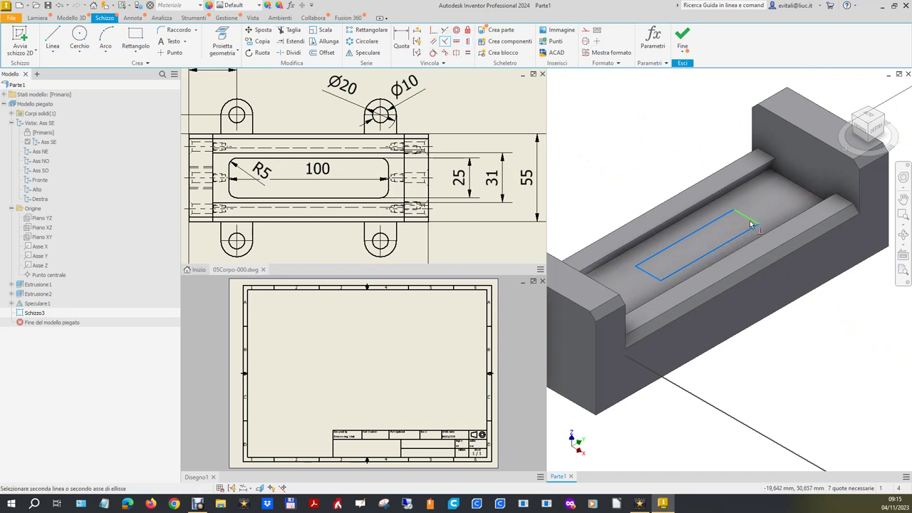
click(752, 232)
click(729, 214)
click(739, 217)
click(647, 270)
click(663, 275)
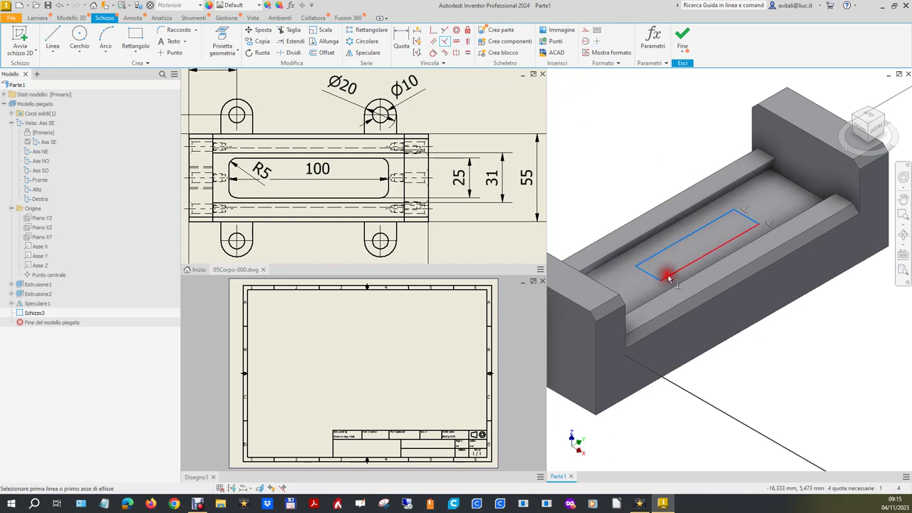
Dimension the rectangle's short edge to 25 mm
click(401, 41)
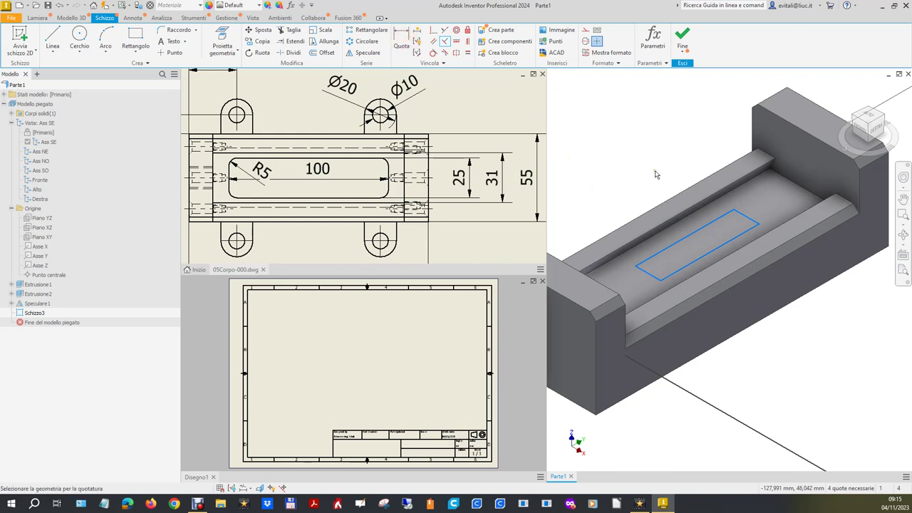
click(750, 219)
click(765, 202)
text(25+)
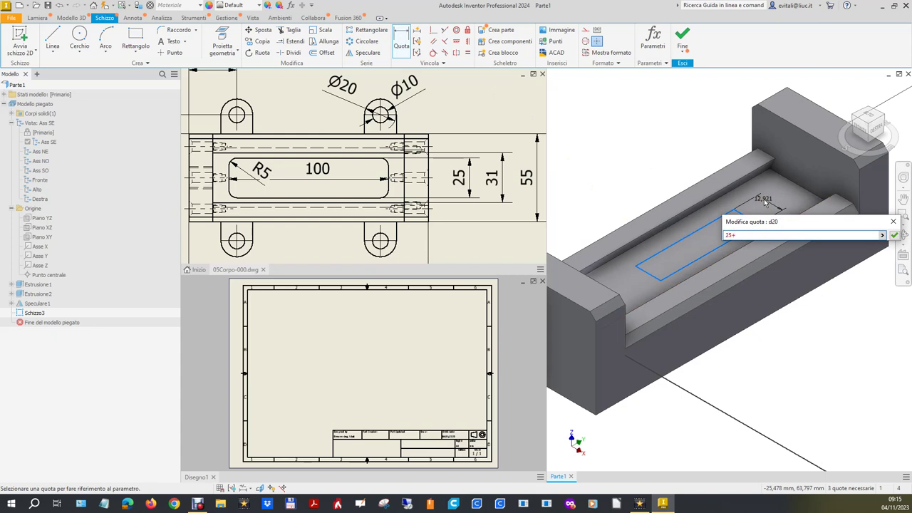
key(Return)
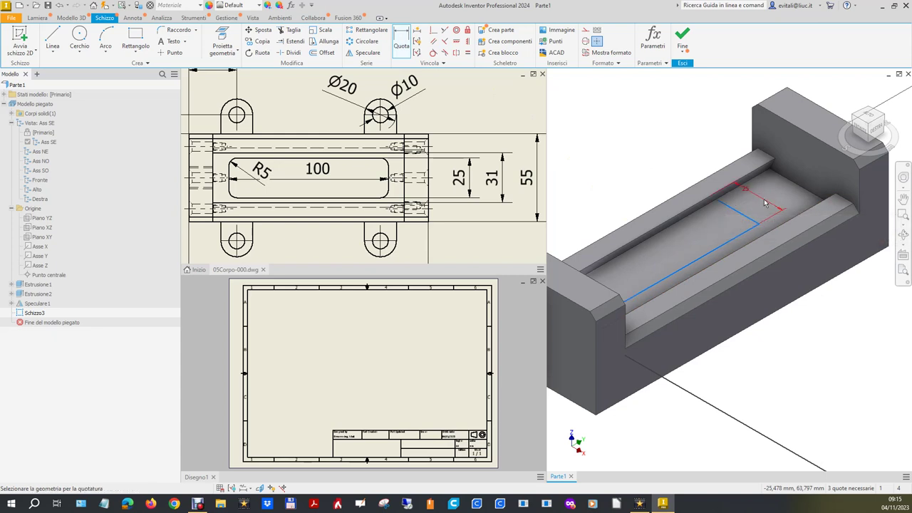
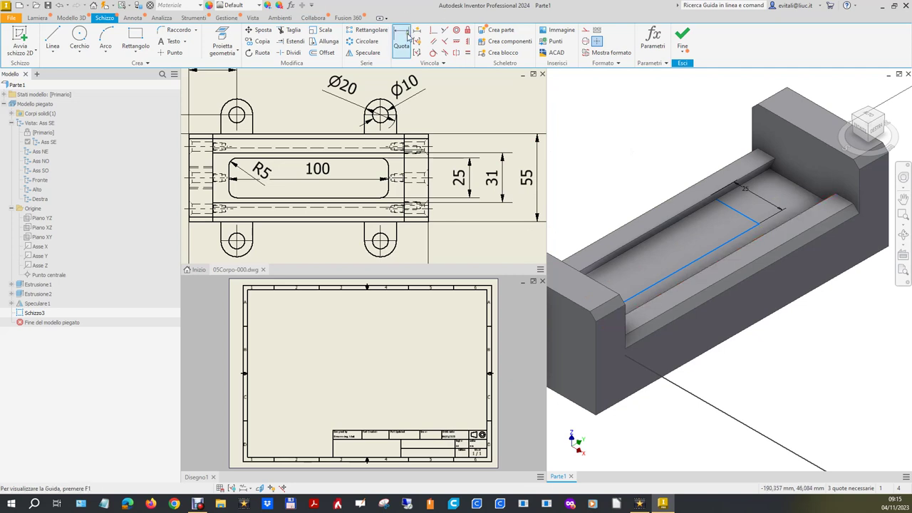
Dimension the sketch line 3 mm from the slot edge
click(745, 233)
click(779, 230)
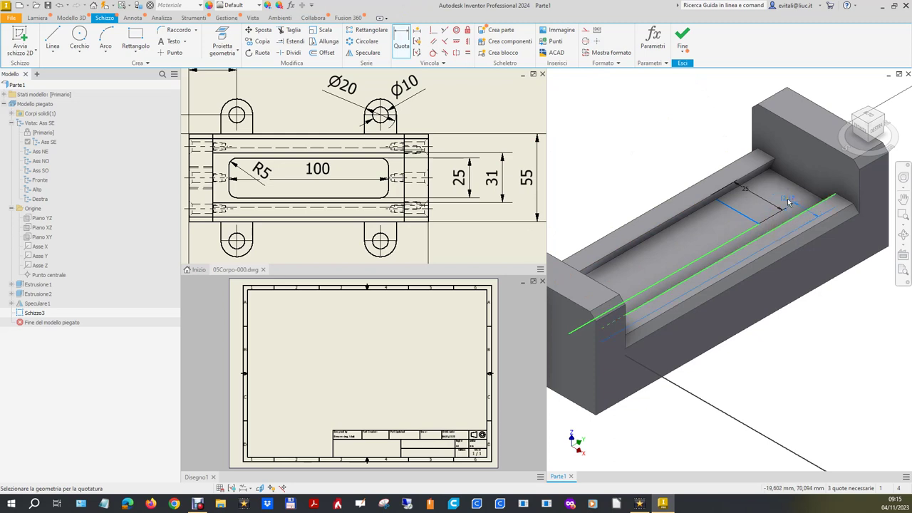
click(848, 301)
text(3)
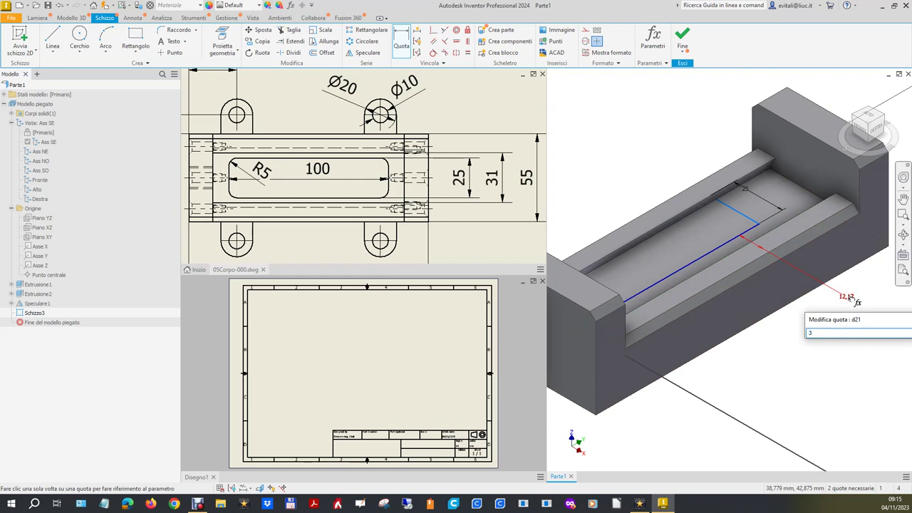
key(Return)
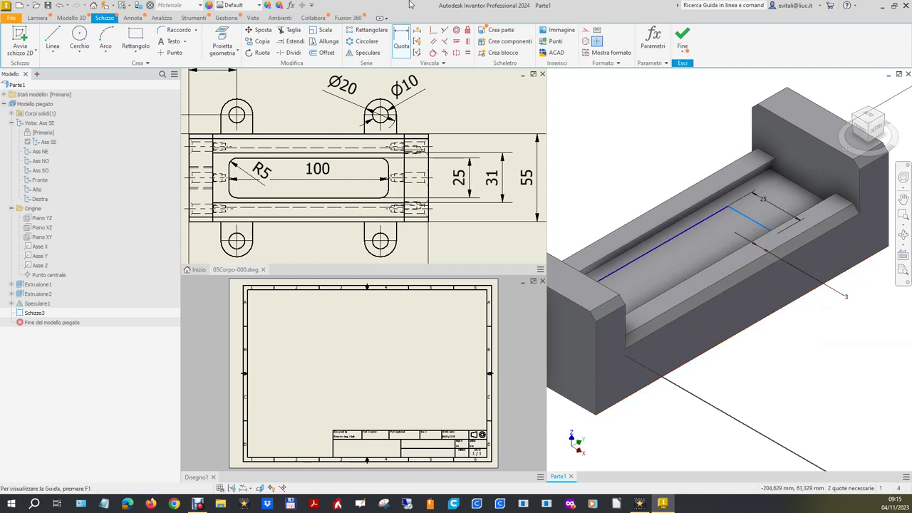
Add a second offset dimension from the line and keep it as a driven reference
click(703, 228)
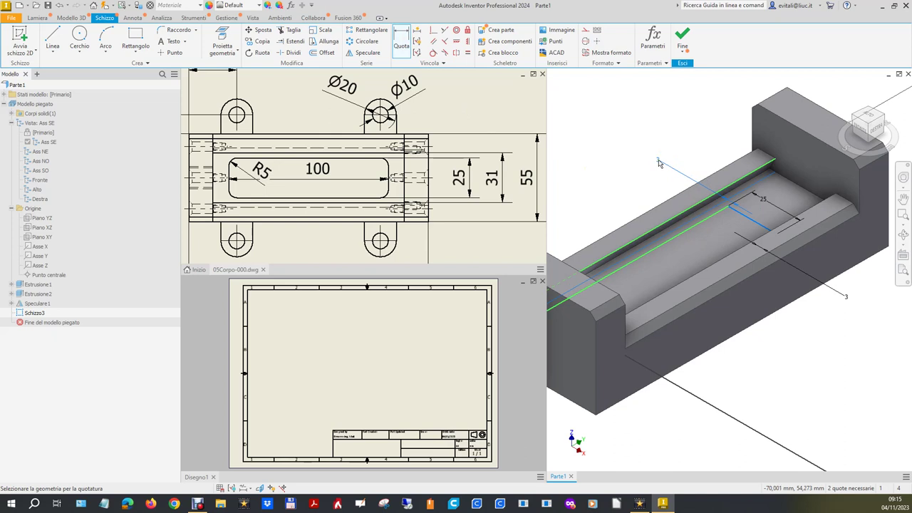
click(659, 163)
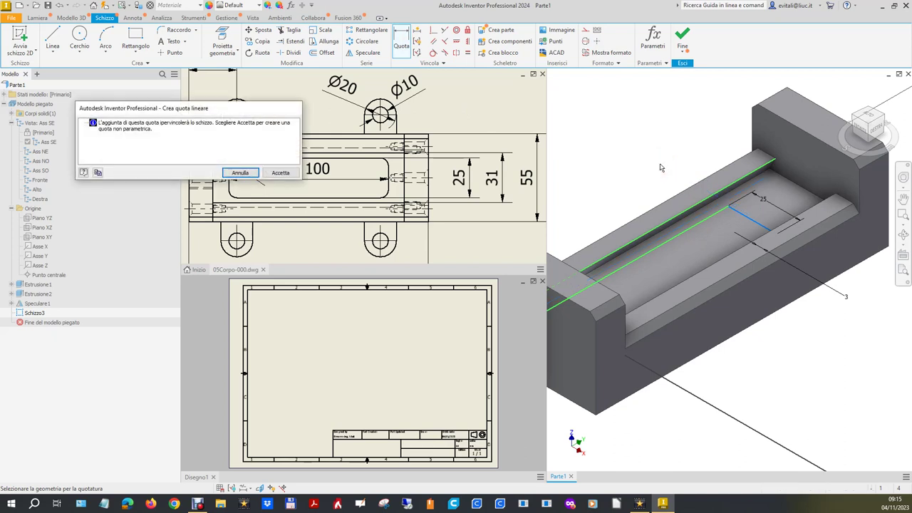
click(279, 173)
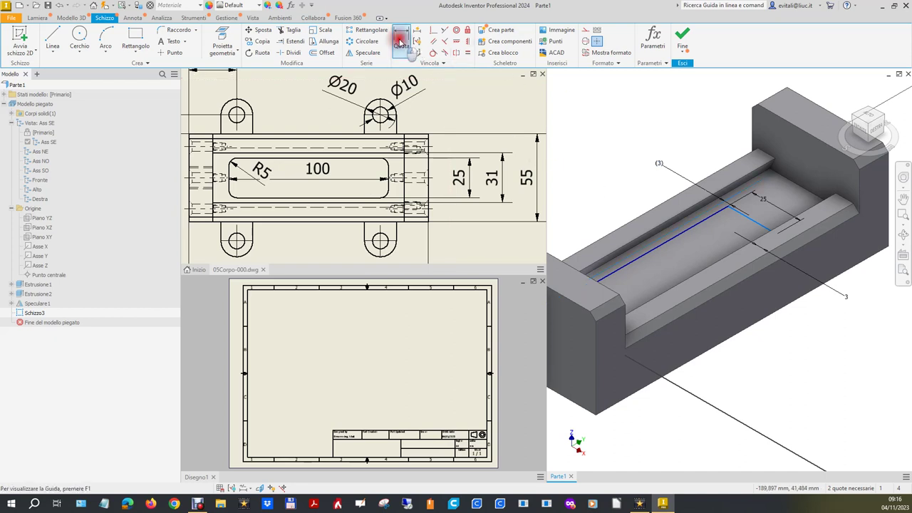
Dimension the sketch line's length to 100
click(664, 245)
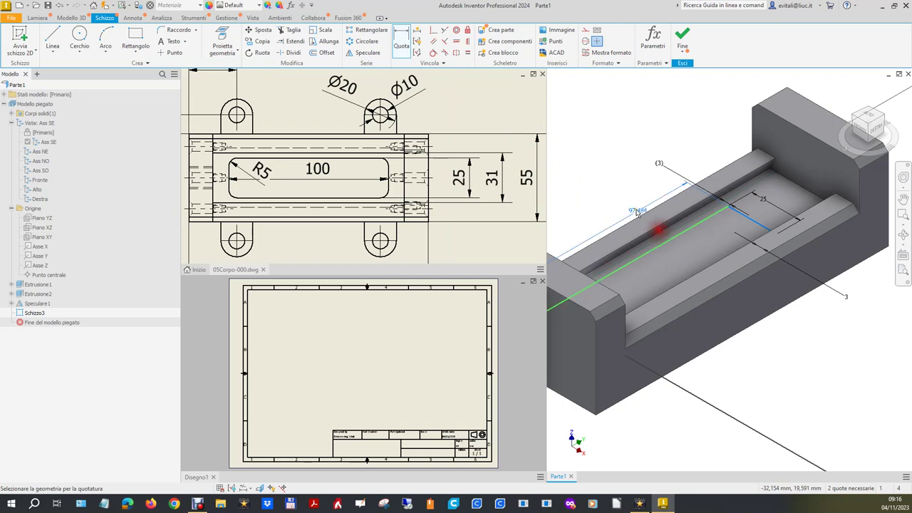
click(622, 178)
text(100)
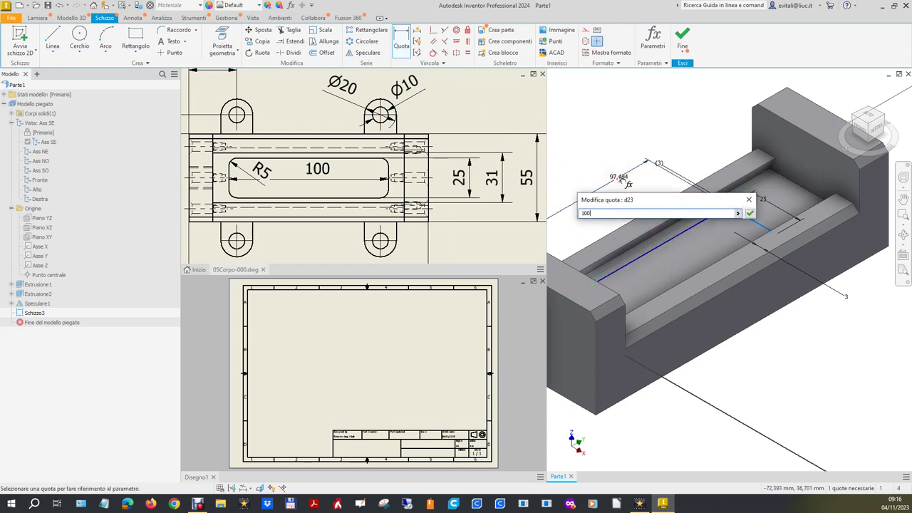
key(Return)
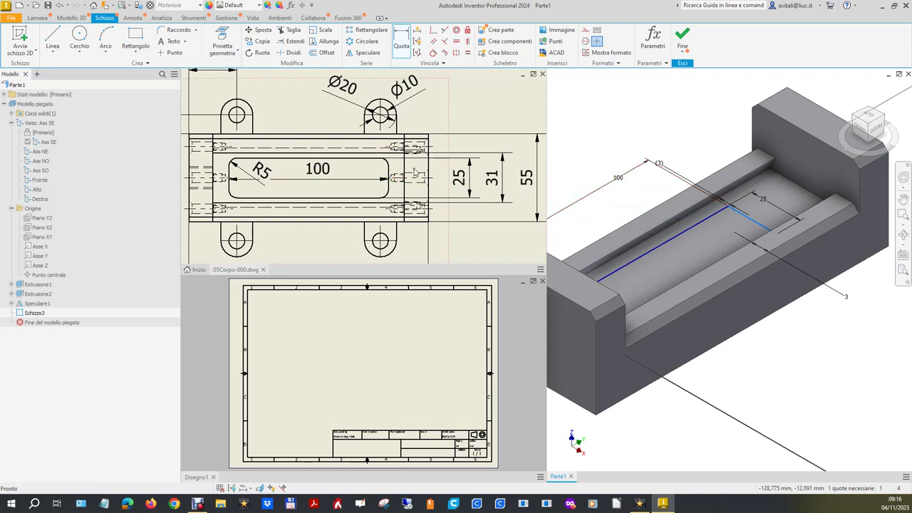
scroll(426, 182, down, 3)
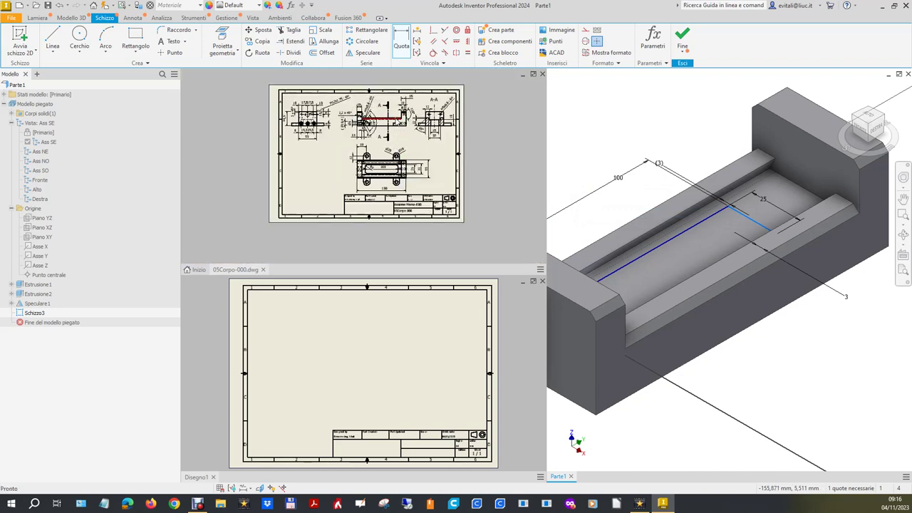
scroll(394, 116, up, 3)
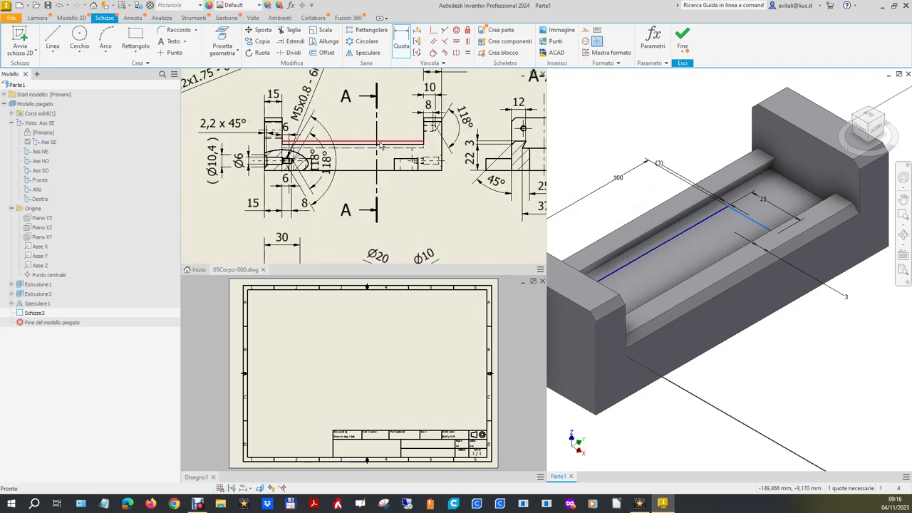
scroll(335, 143, down, 2)
scroll(378, 145, down, 1)
scroll(274, 152, up, 3)
scroll(300, 143, down, 2)
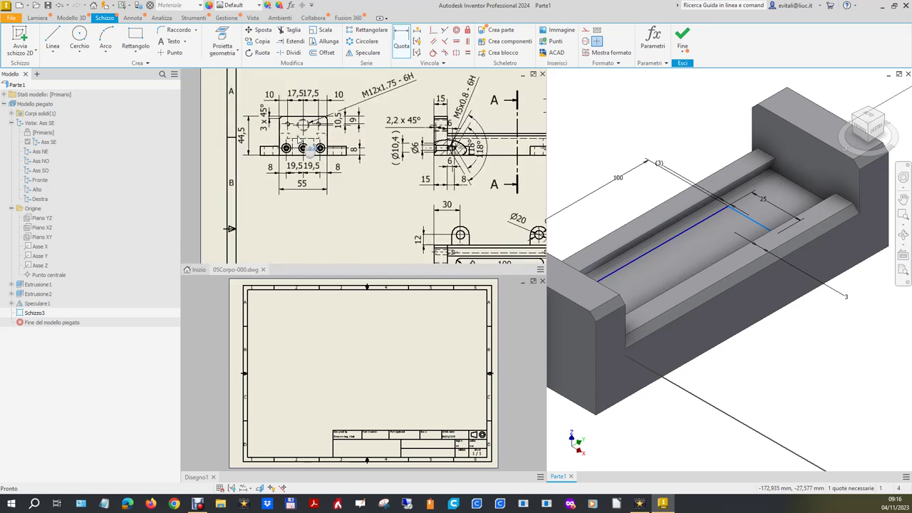
scroll(311, 152, down, 1)
scroll(419, 239, up, 3)
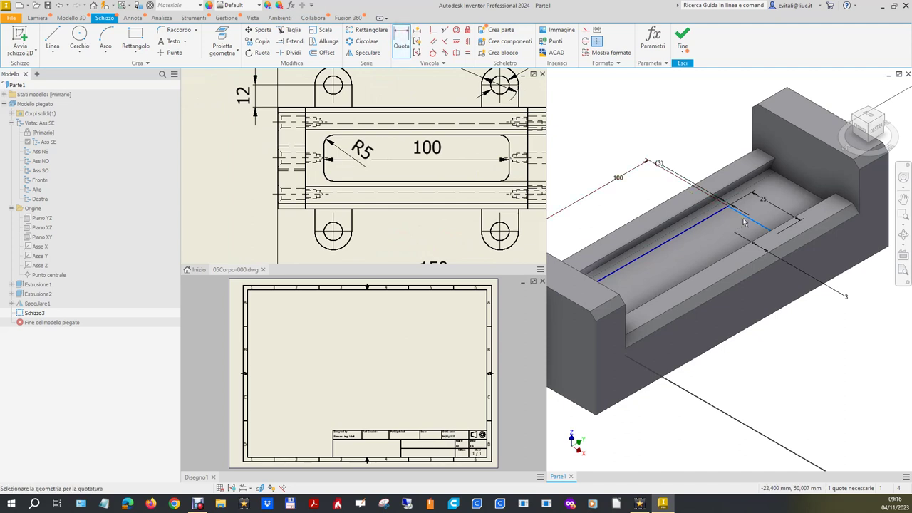
Dimension the short sketch segment 10 mm from the end block's back edge
click(760, 225)
click(811, 137)
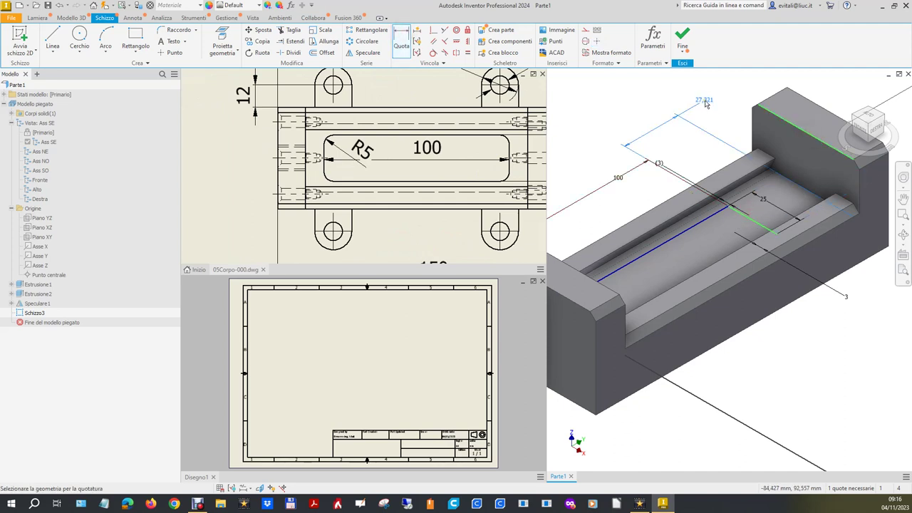
click(709, 96)
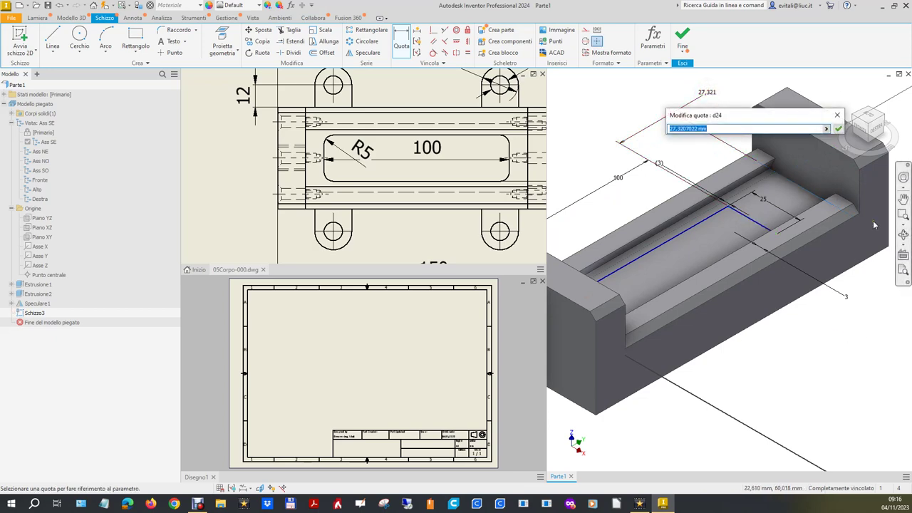
click(884, 119)
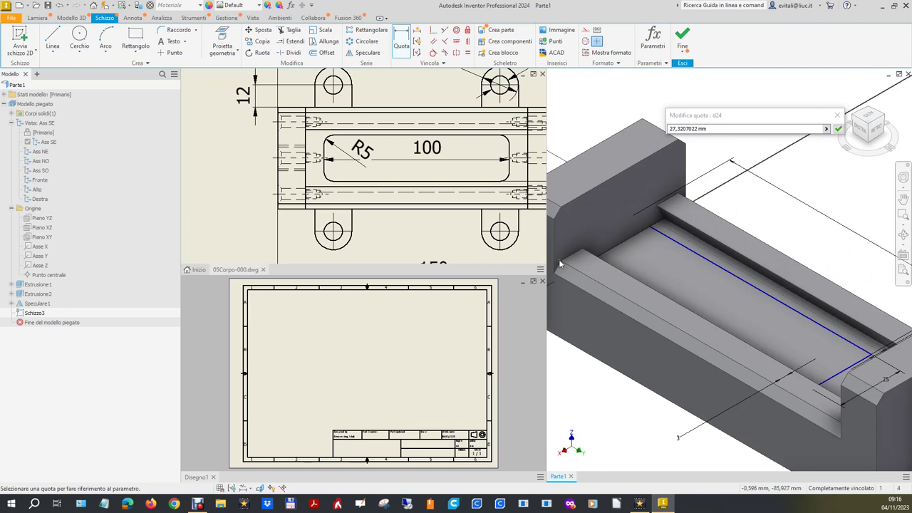
scroll(570, 265, down, 3)
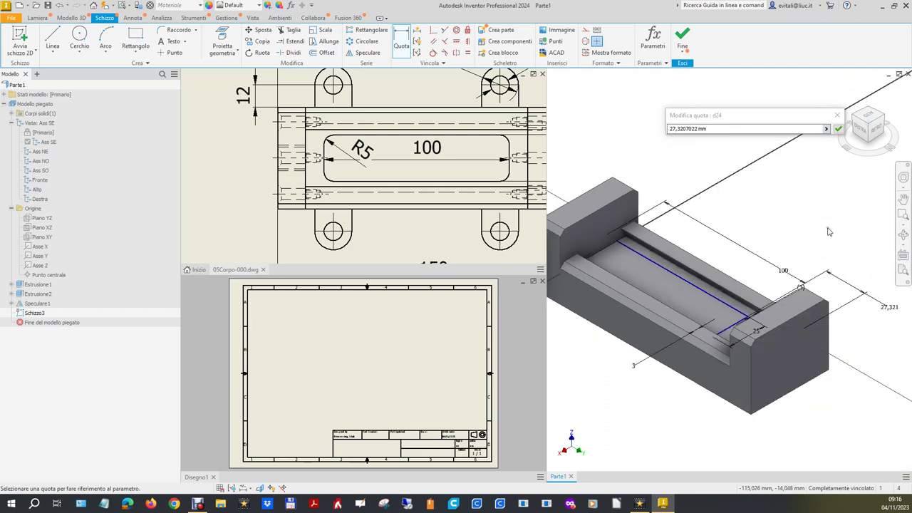
click(889, 308)
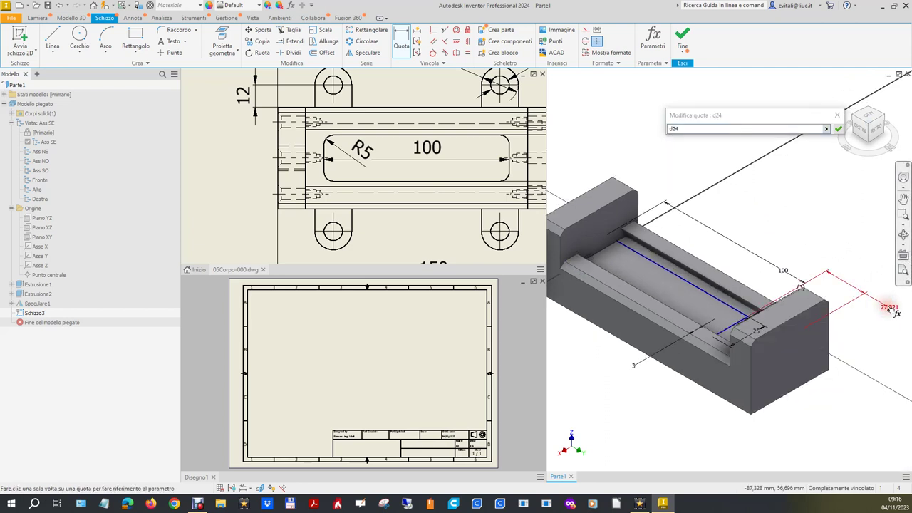
key(Escape)
double_click(888, 310)
text(10)
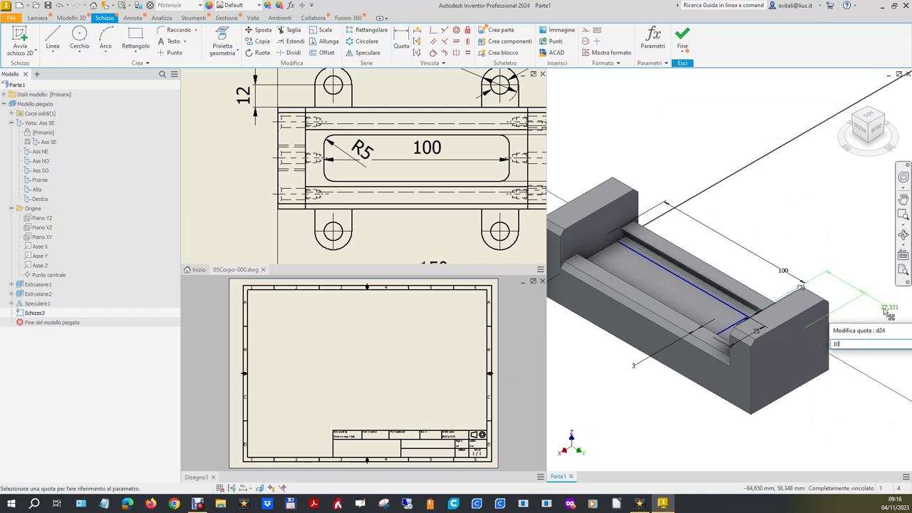
key(Return)
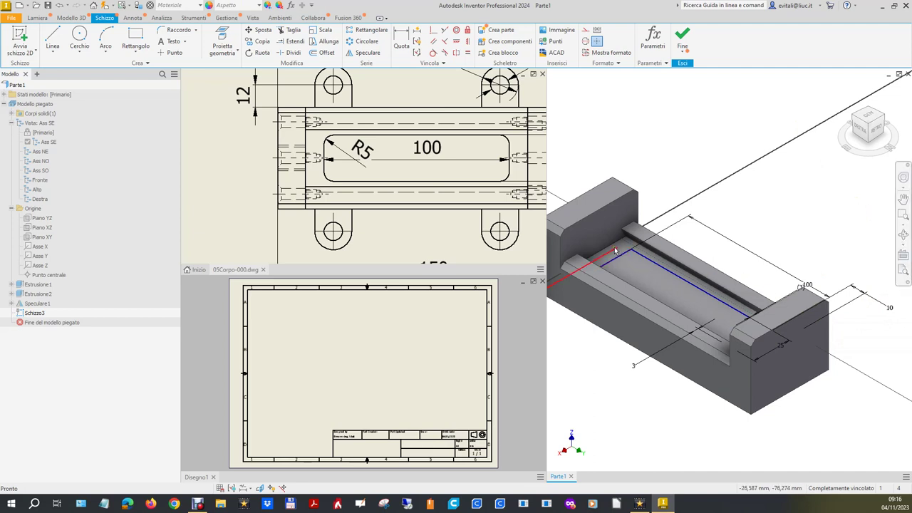
Add a driven (10) reference dimension between the short edge and the end block's top edge
click(401, 39)
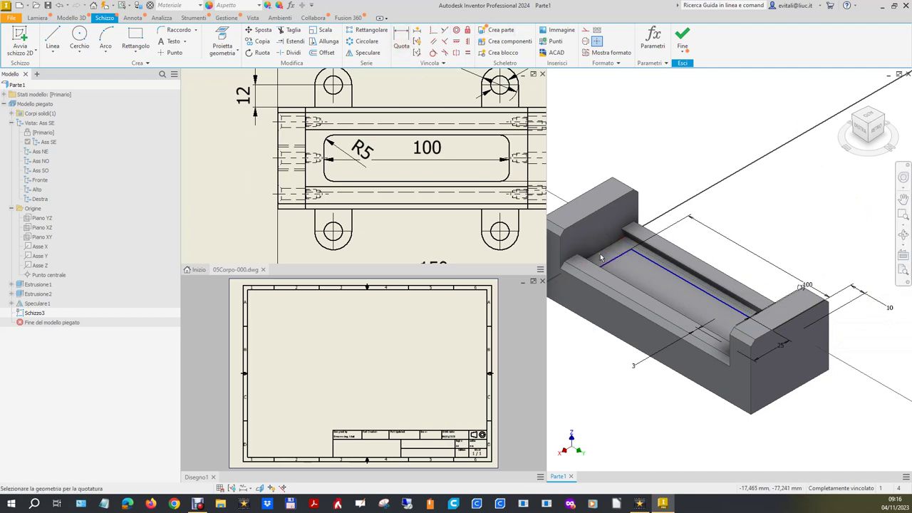
click(619, 262)
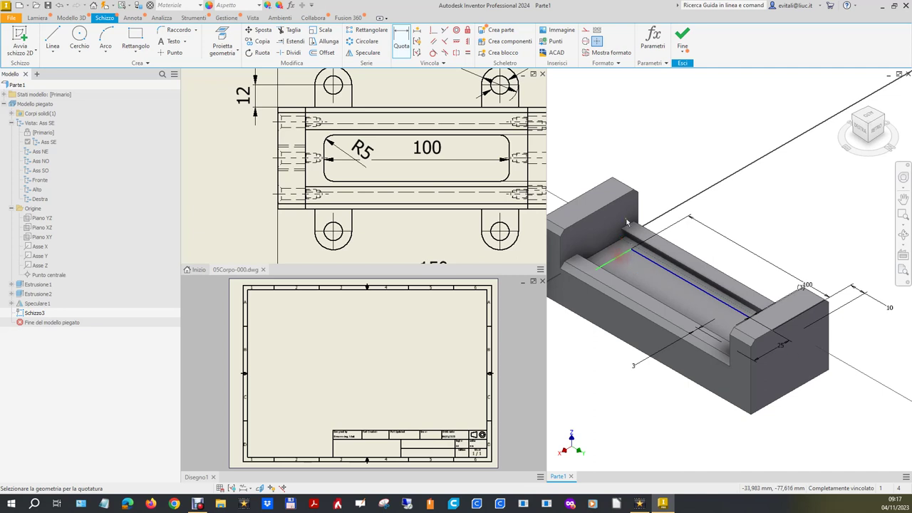
click(626, 197)
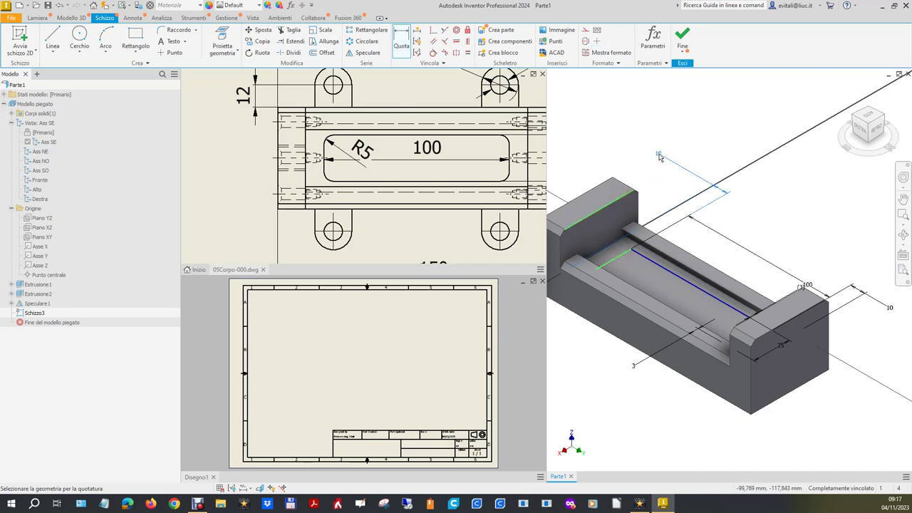
click(652, 168)
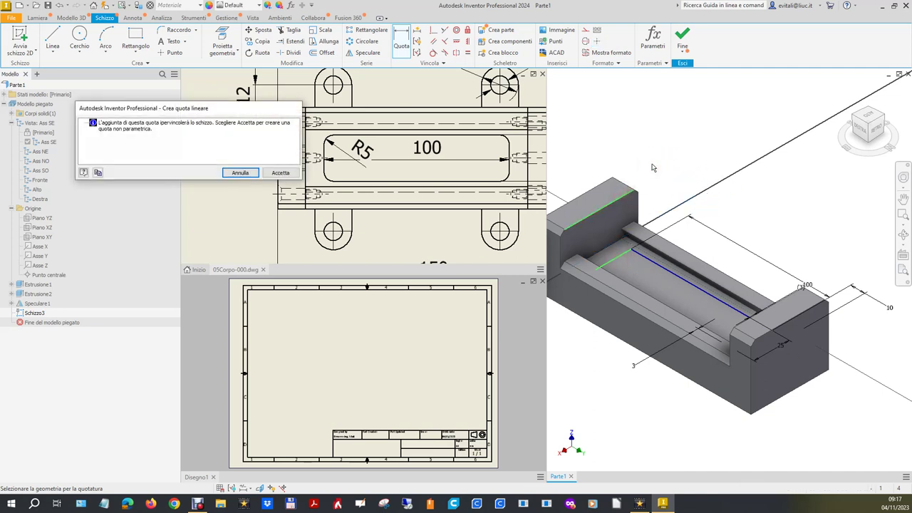
click(279, 173)
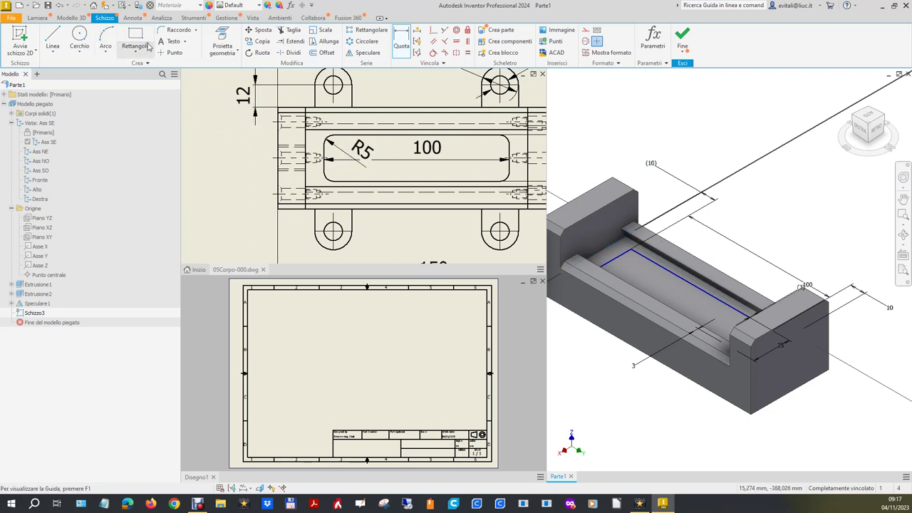
click(172, 32)
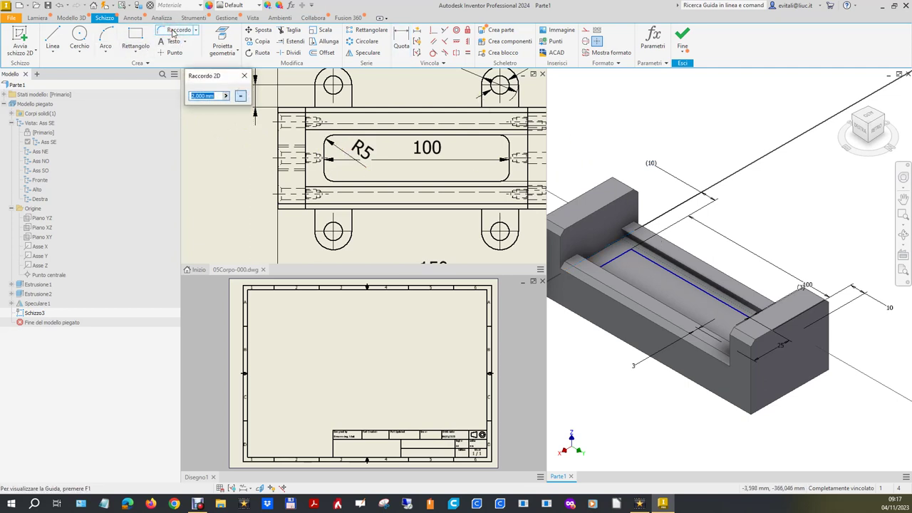
Round the first pocket corner with a 5 mm 2D fillet
key(Escape)
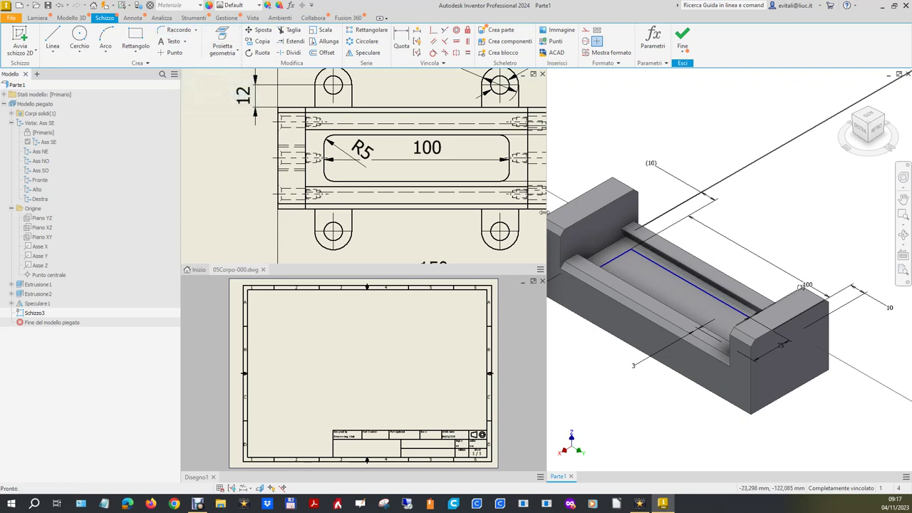
click(627, 258)
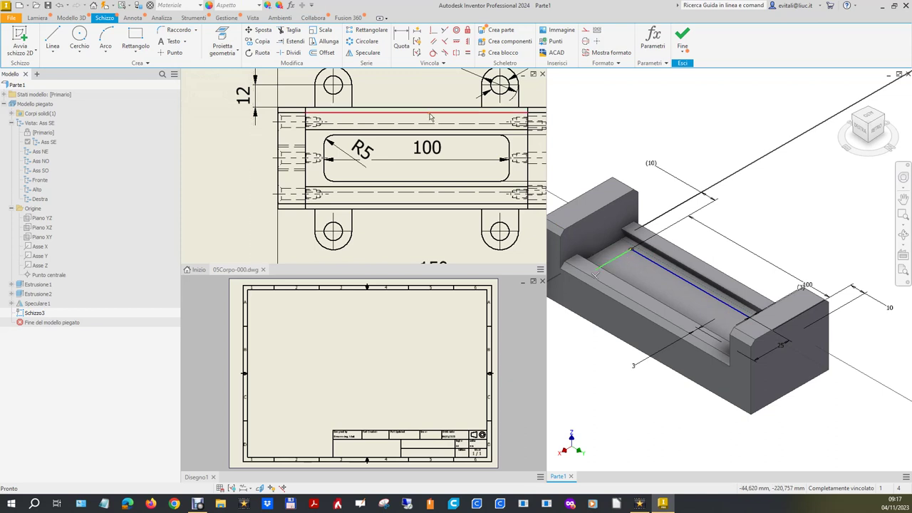
click(167, 30)
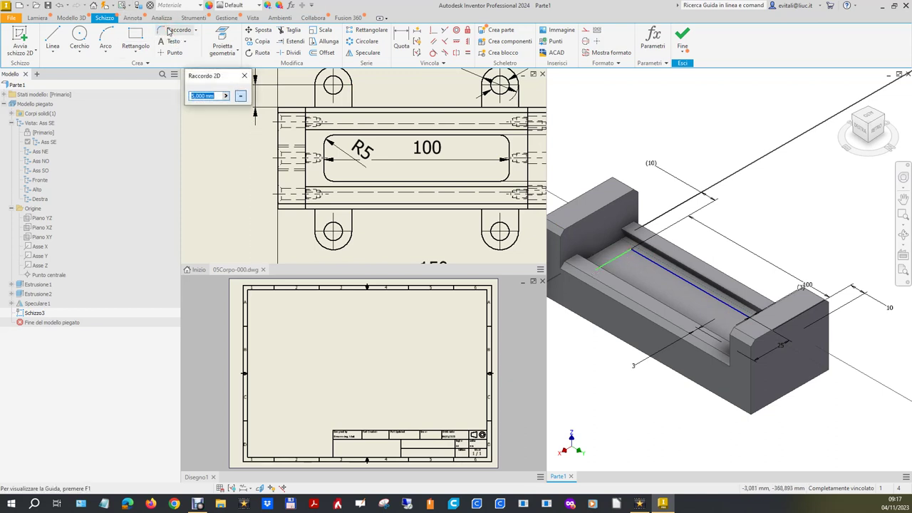
click(628, 256)
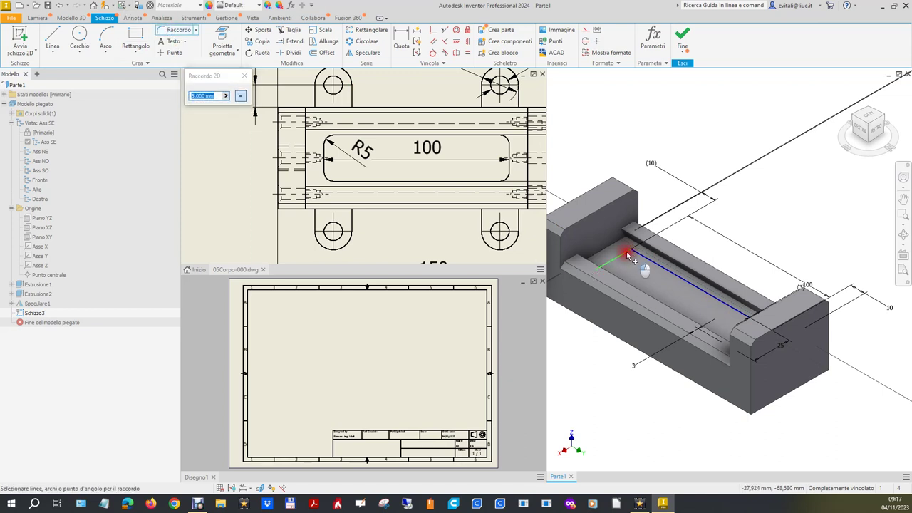
click(637, 258)
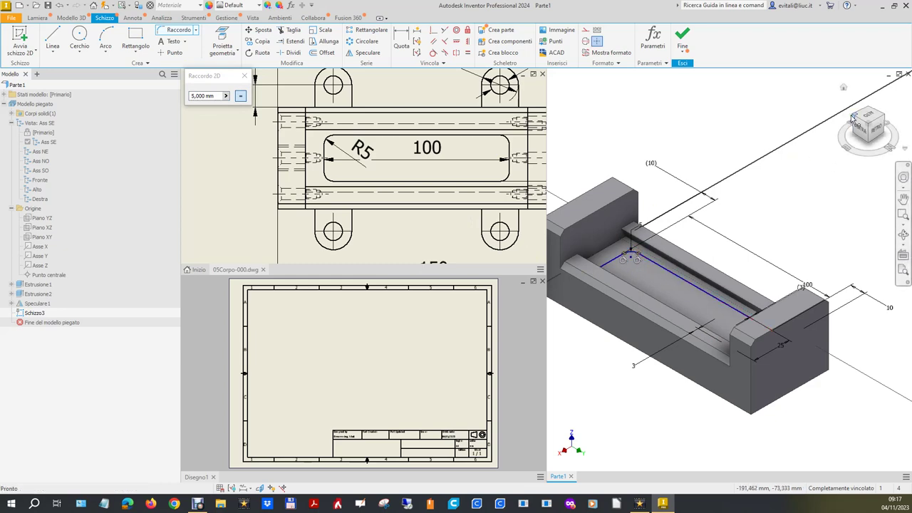
scroll(830, 214, down, 5)
scroll(833, 237, up, 5)
scroll(833, 237, up, 3)
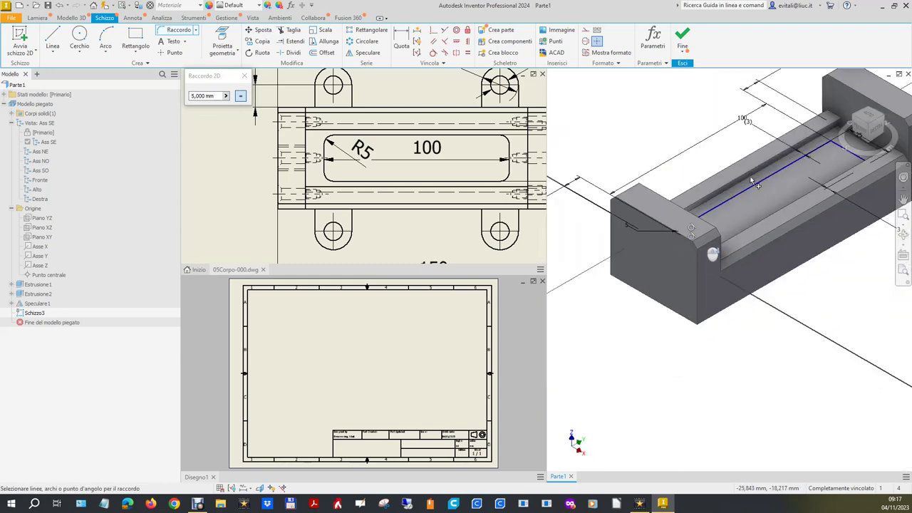
scroll(848, 148, down, 2)
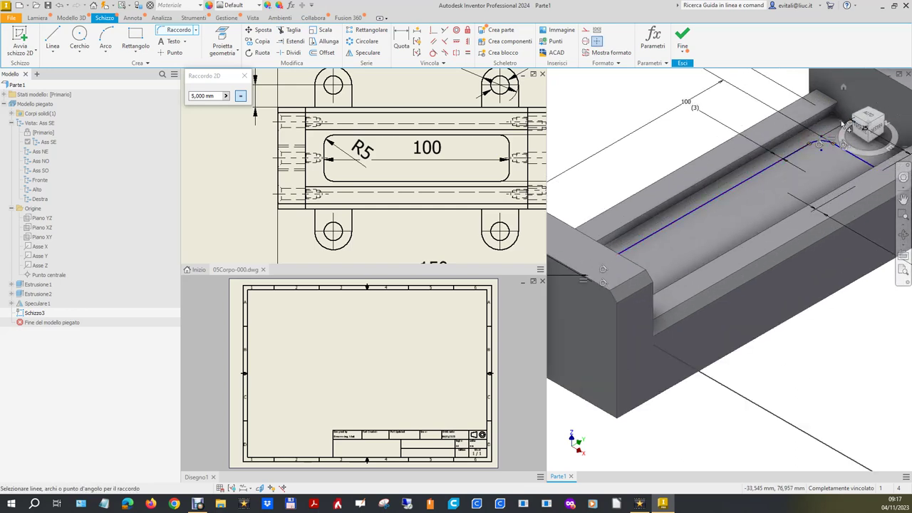
click(857, 119)
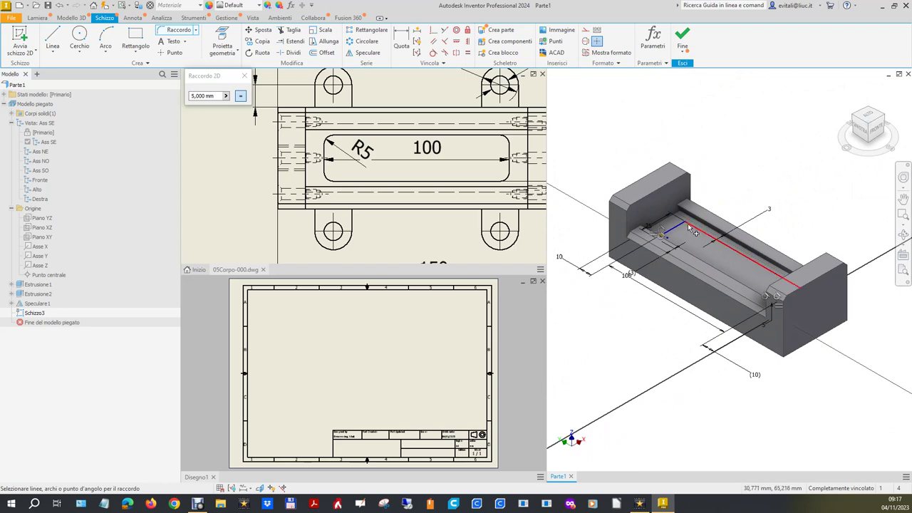
scroll(693, 230, down, 4)
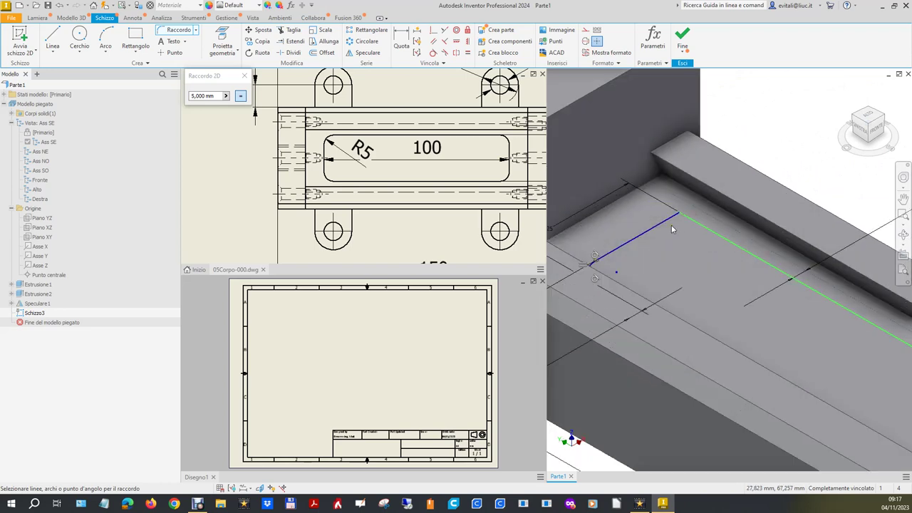
Fillet the remaining pocket corners at 5 mm, check the views, and finish the sketch
click(670, 225)
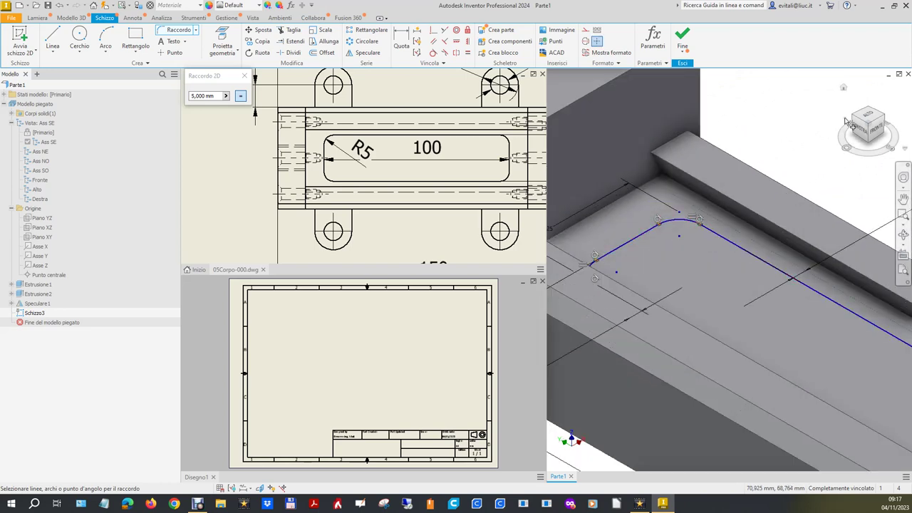
click(848, 131)
click(839, 134)
scroll(783, 229, down, 4)
click(713, 278)
click(673, 269)
click(870, 123)
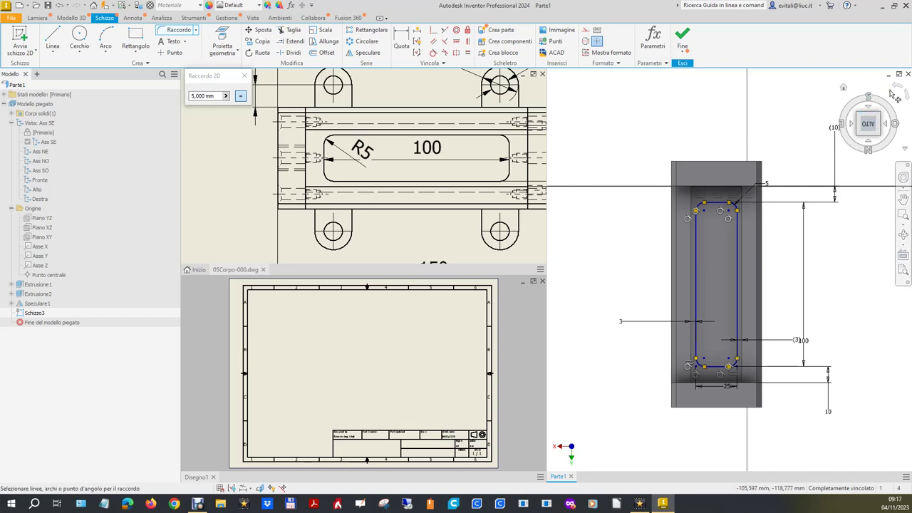
click(897, 87)
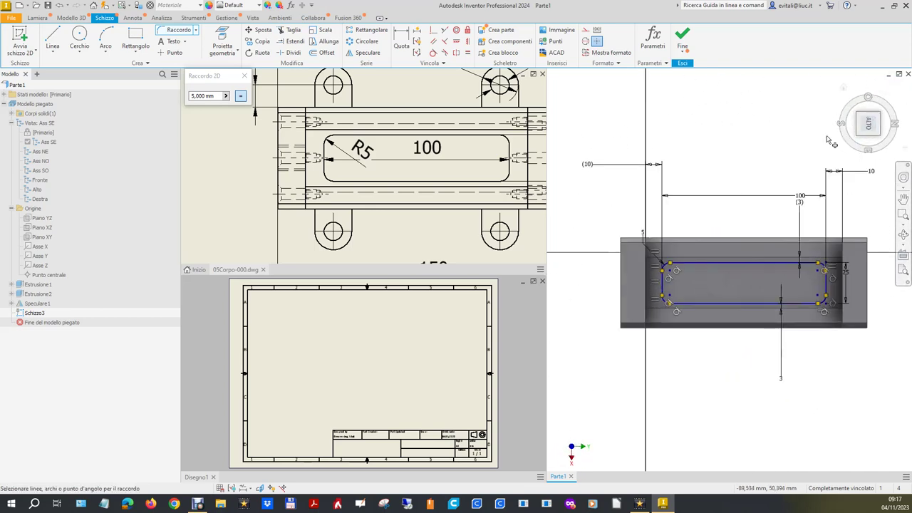
click(841, 89)
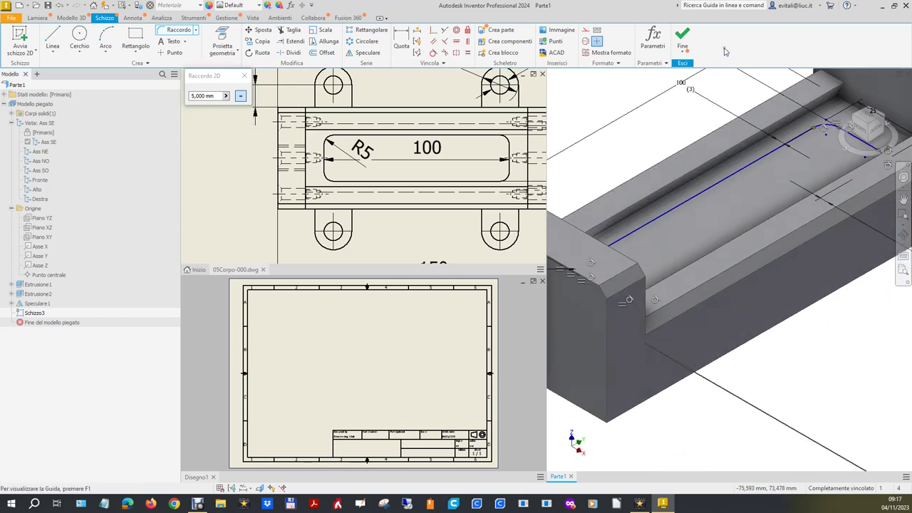
click(682, 42)
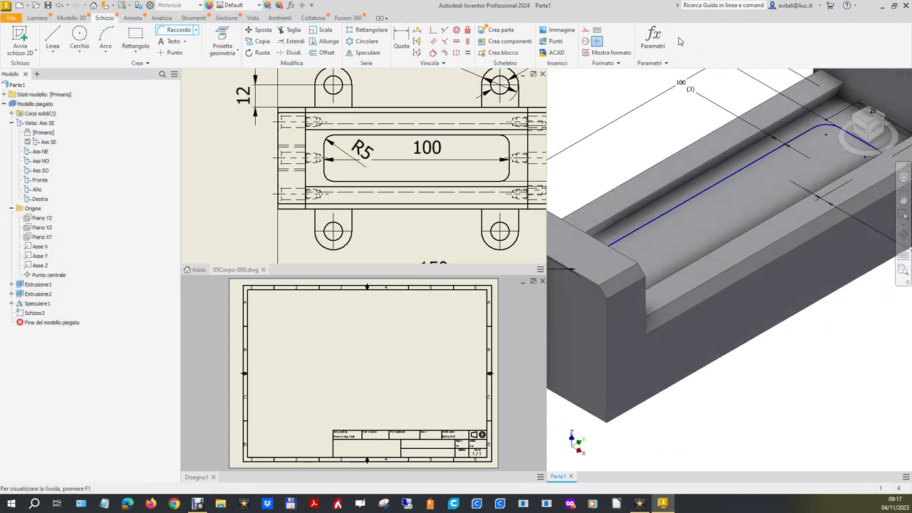
double_click(34, 313)
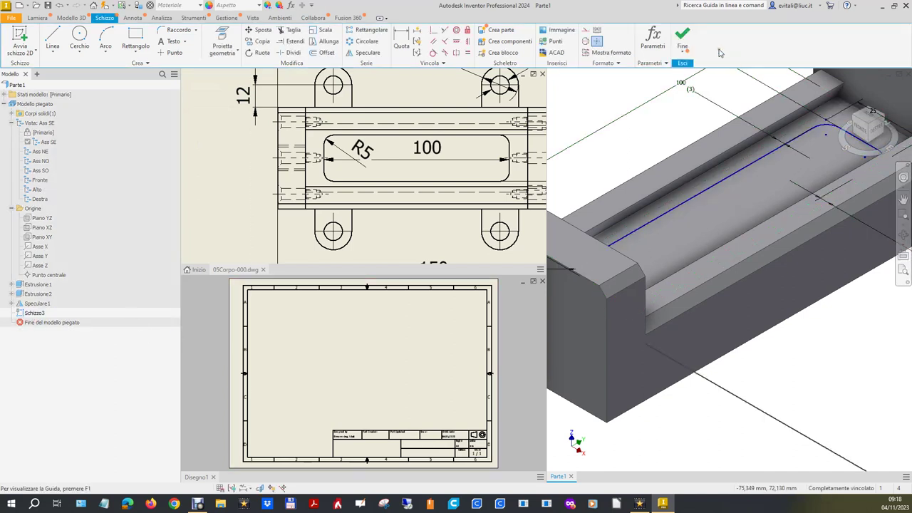
click(686, 39)
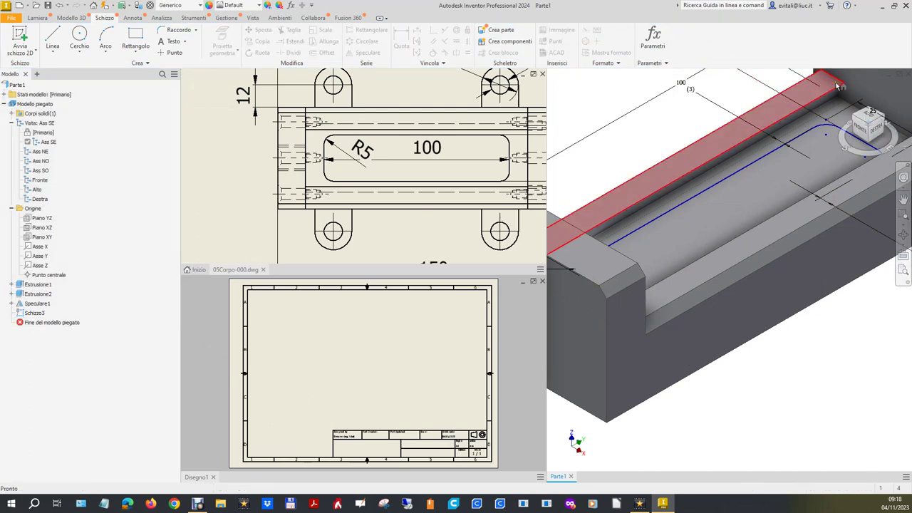
right_click(844, 92)
mouse_move(854, 149)
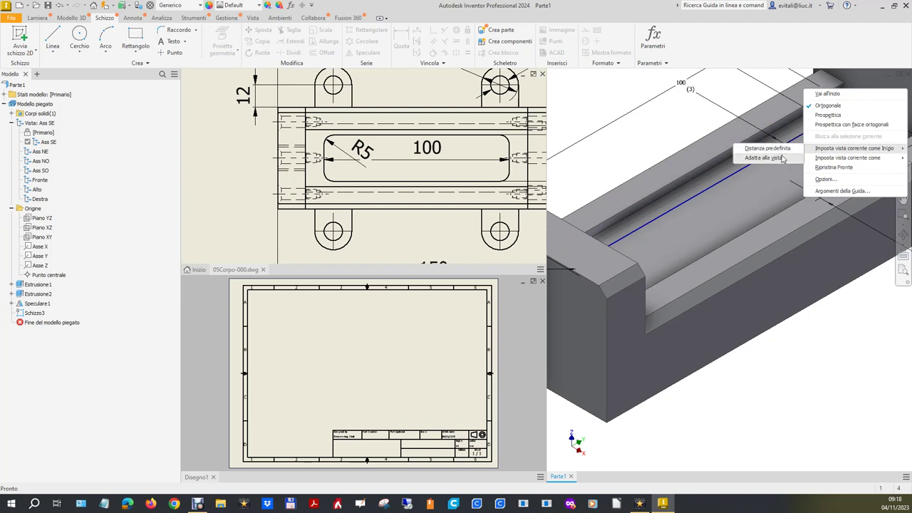
click(783, 158)
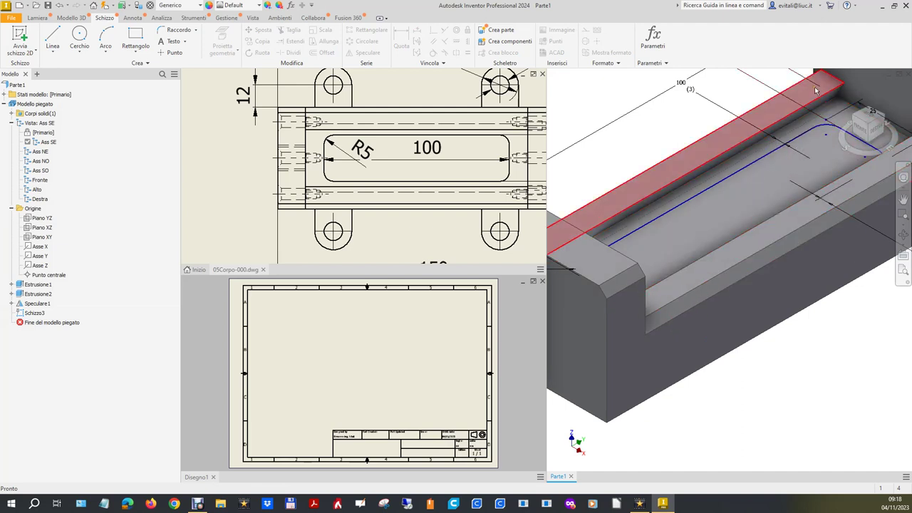
click(845, 89)
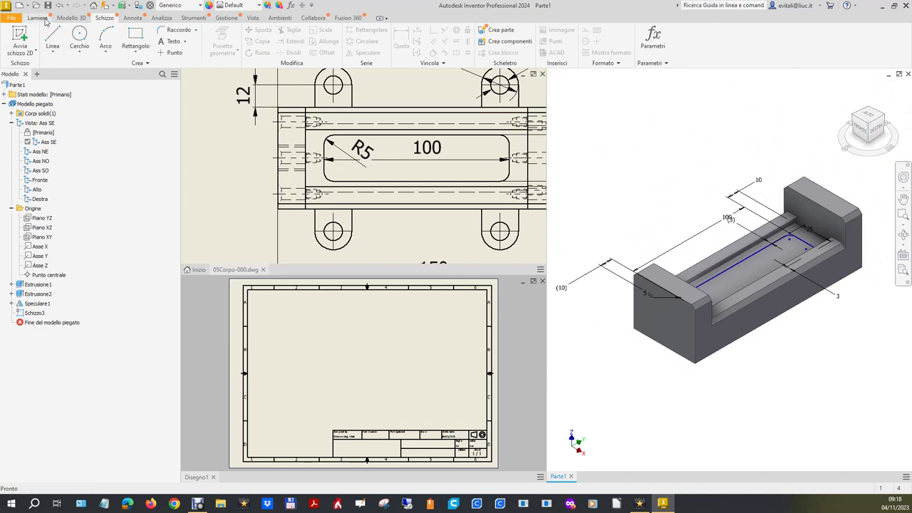
click(640, 119)
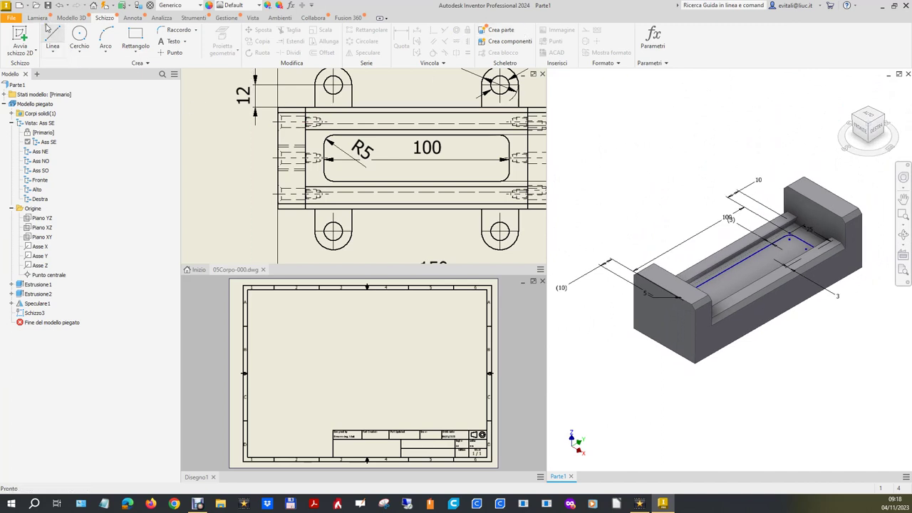
click(72, 18)
Extrude the rounded pocket profile as a Taglia cut with the Tutte le facce extent
click(60, 41)
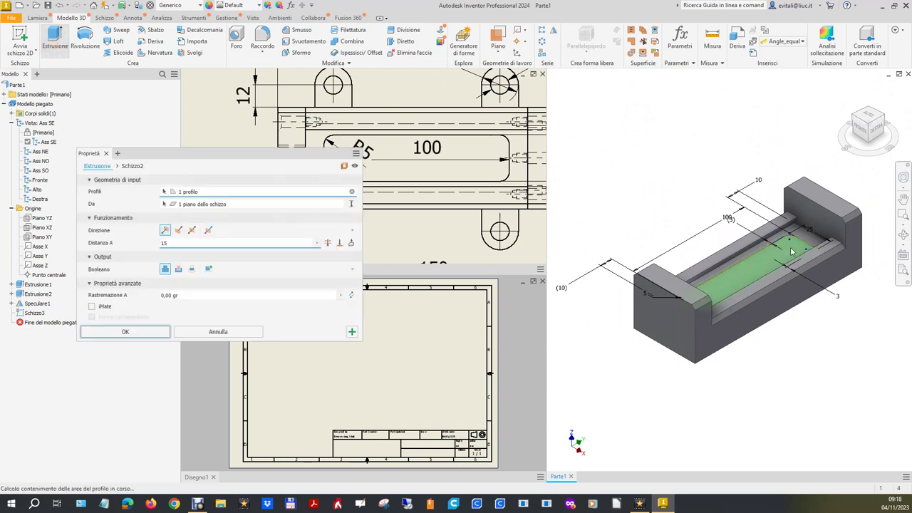
click(178, 269)
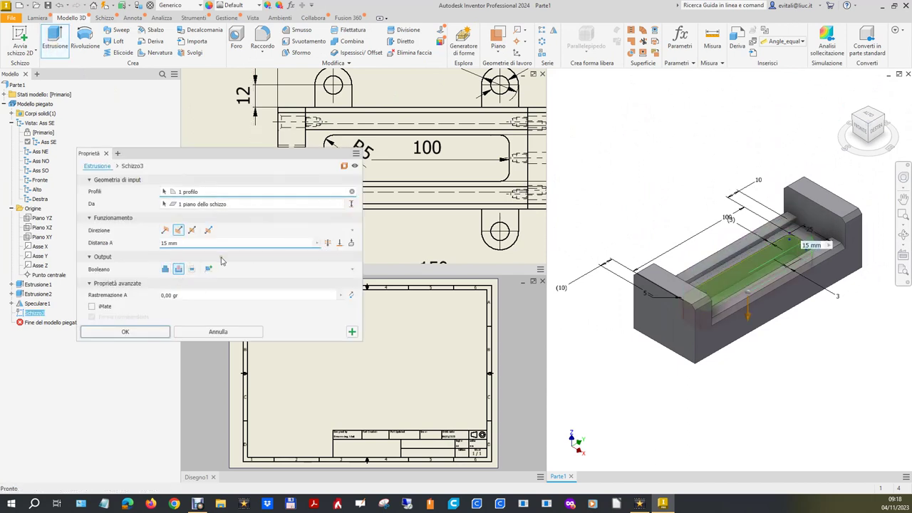
click(340, 244)
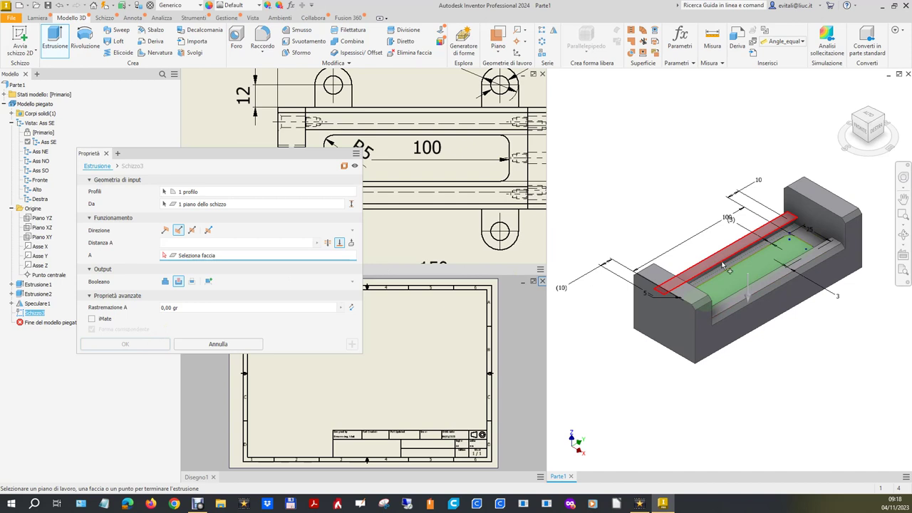
scroll(804, 246, down, 5)
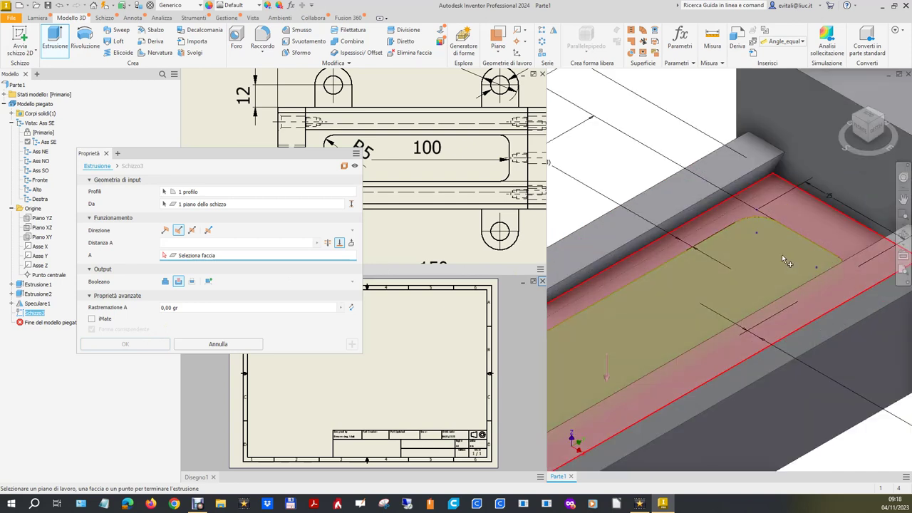
mouse_move(211, 205)
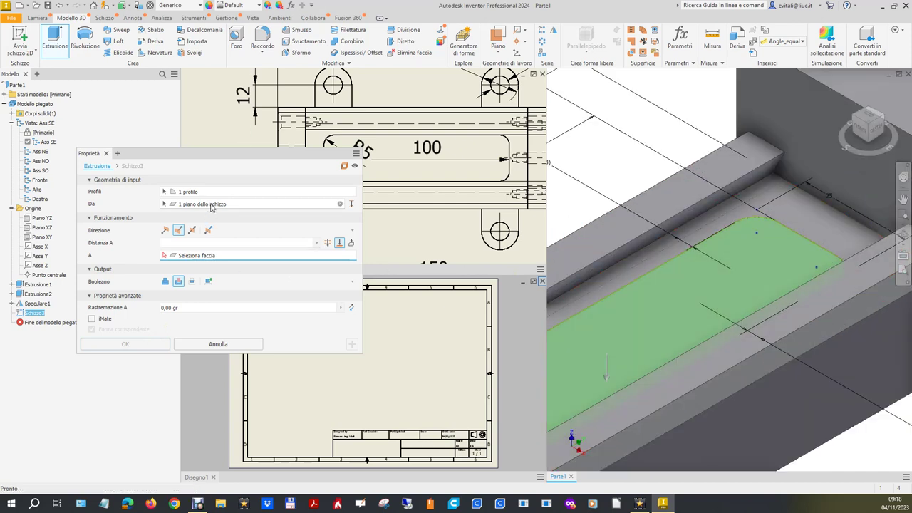
click(228, 204)
click(276, 254)
click(340, 205)
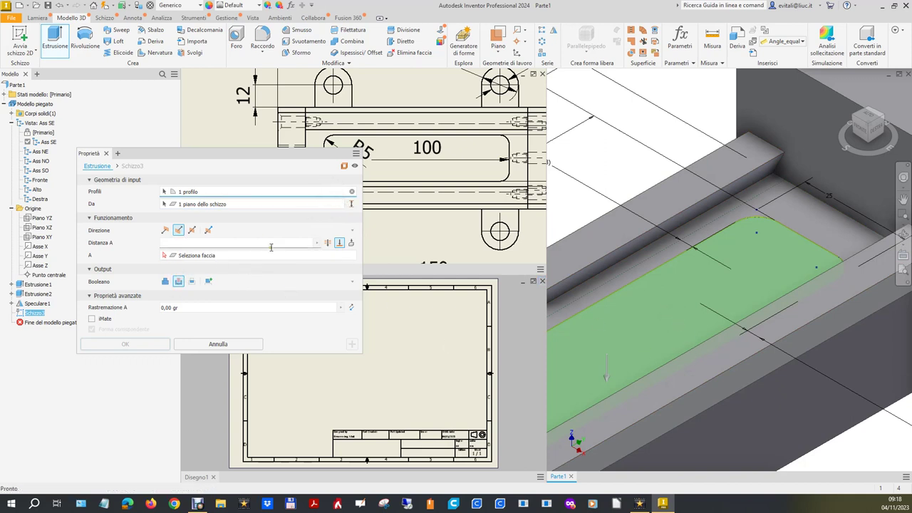
click(339, 244)
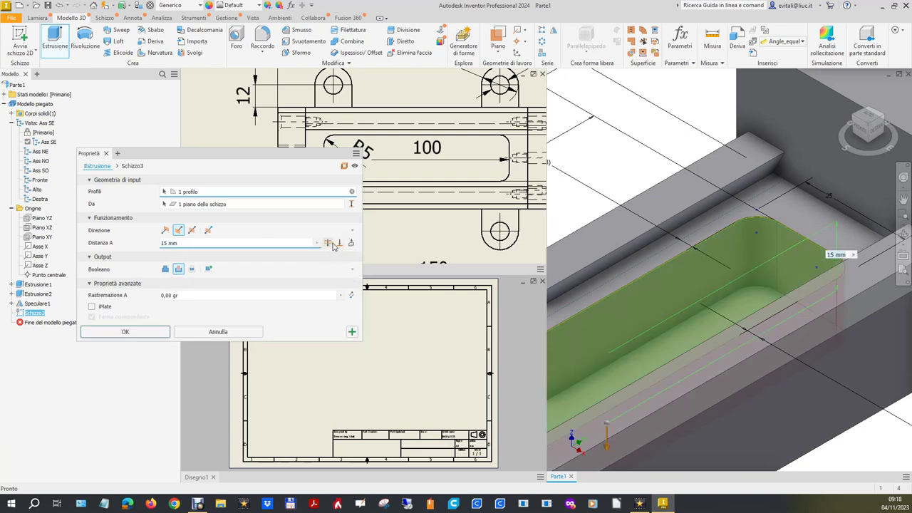
click(327, 243)
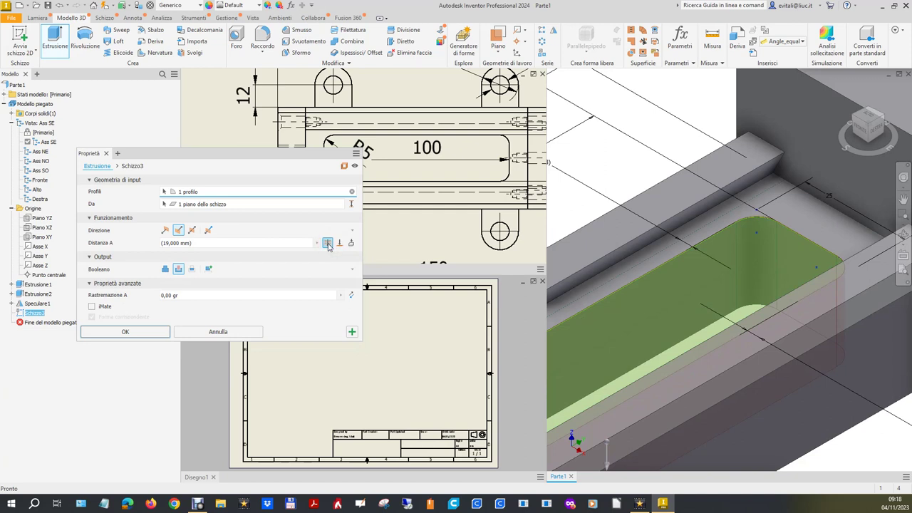
click(148, 339)
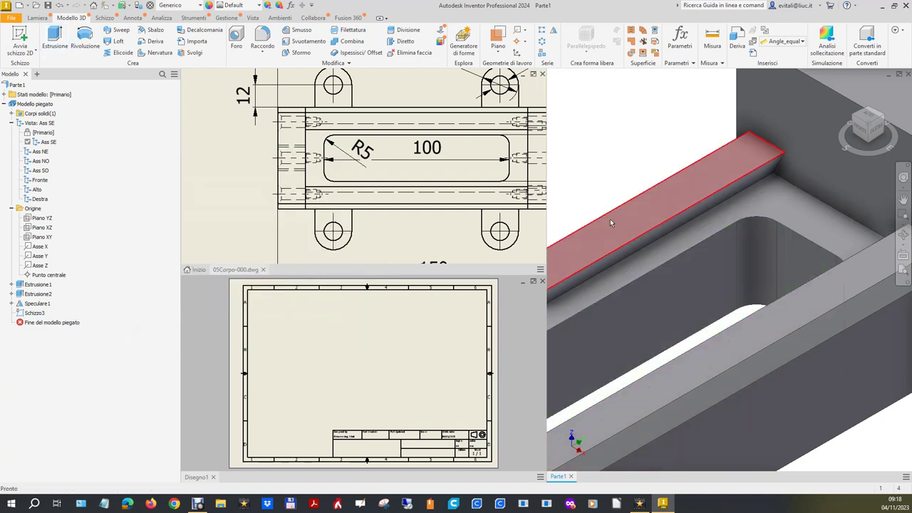
Use Salva con nome to save the part as 05Corpo-000Filmato.ipt
scroll(776, 207, down, 3)
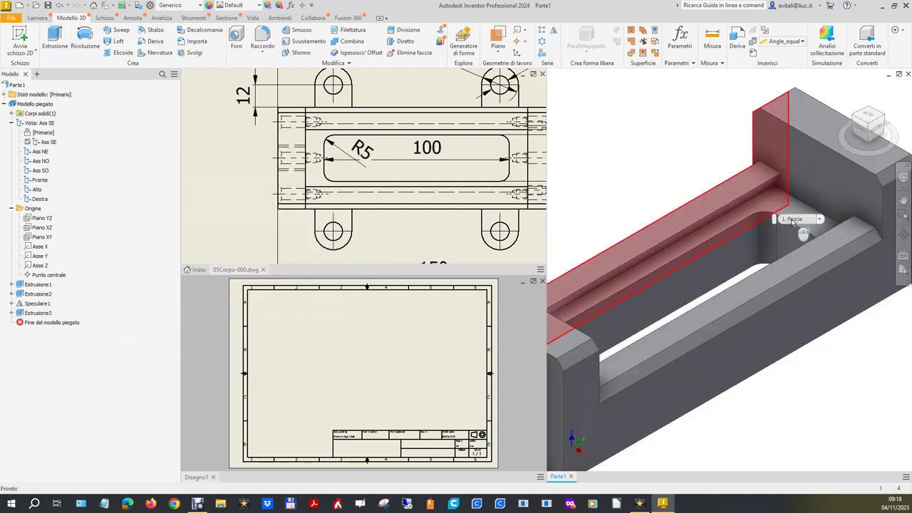
scroll(796, 154, down, 5)
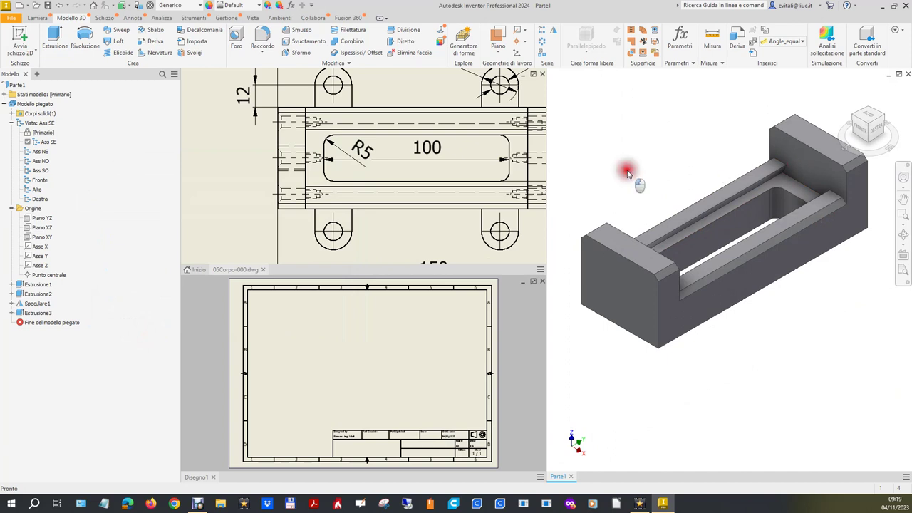
click(844, 89)
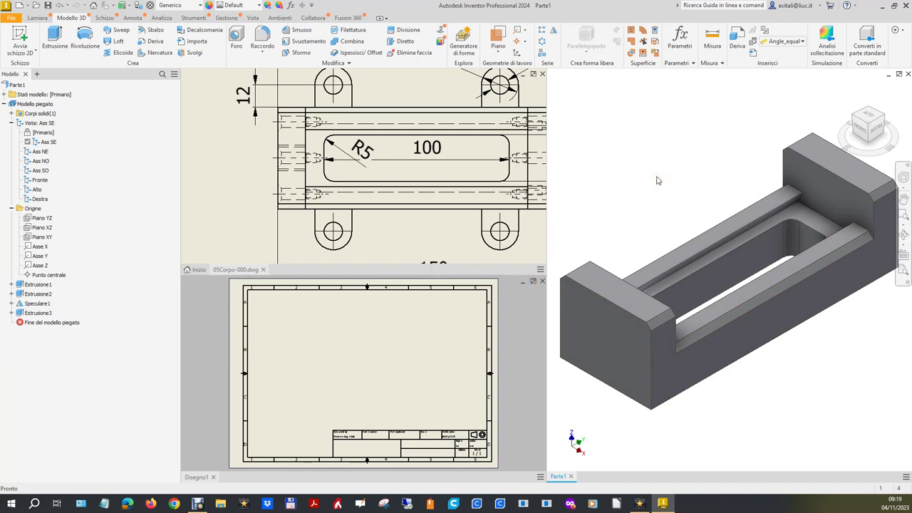
click(12, 21)
click(26, 119)
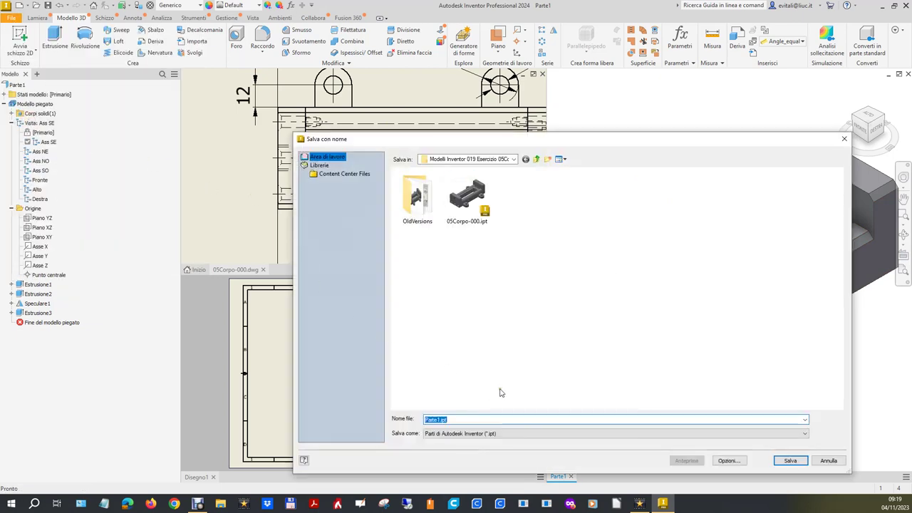
click(466, 192)
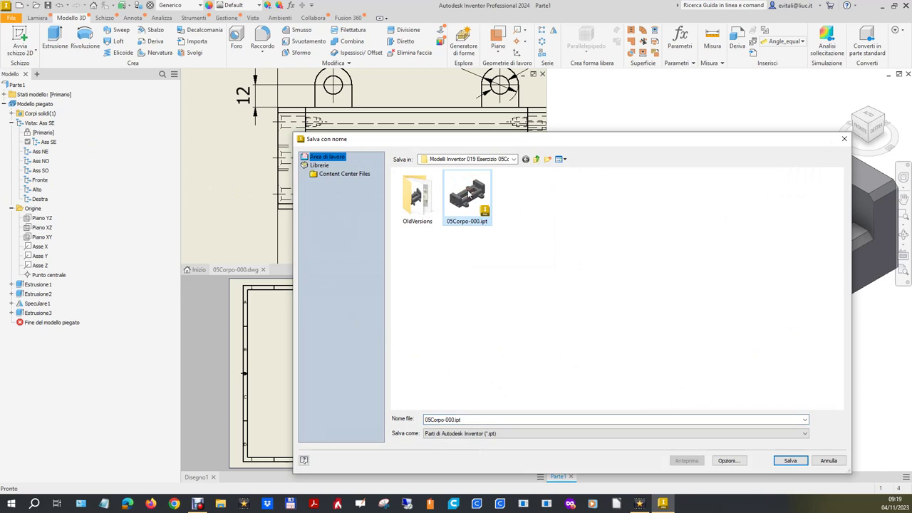
double_click(455, 419)
click(456, 419)
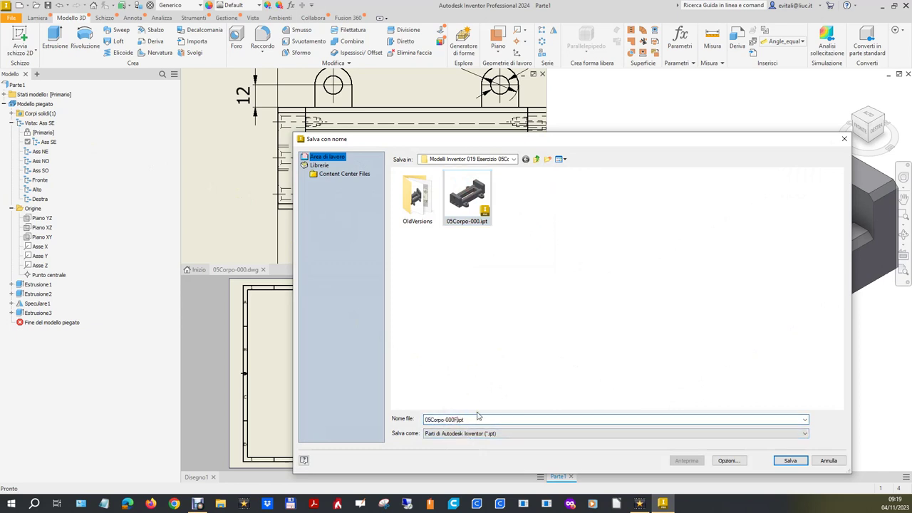
text(ale)
key(Return)
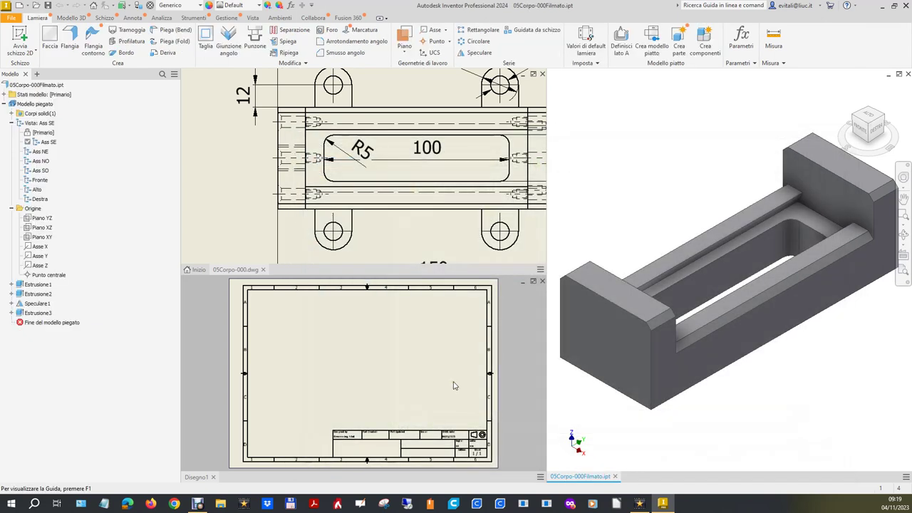
click(454, 386)
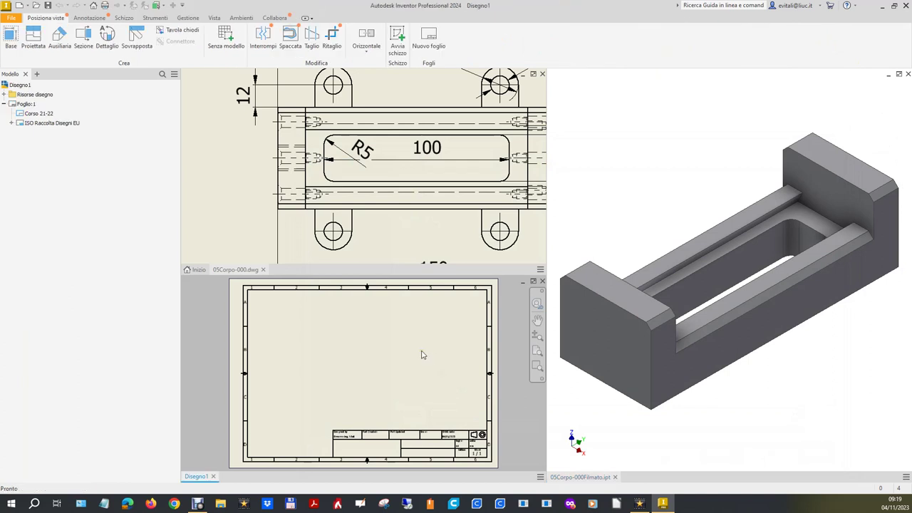
scroll(276, 173, up, 4)
scroll(285, 180, up, 2)
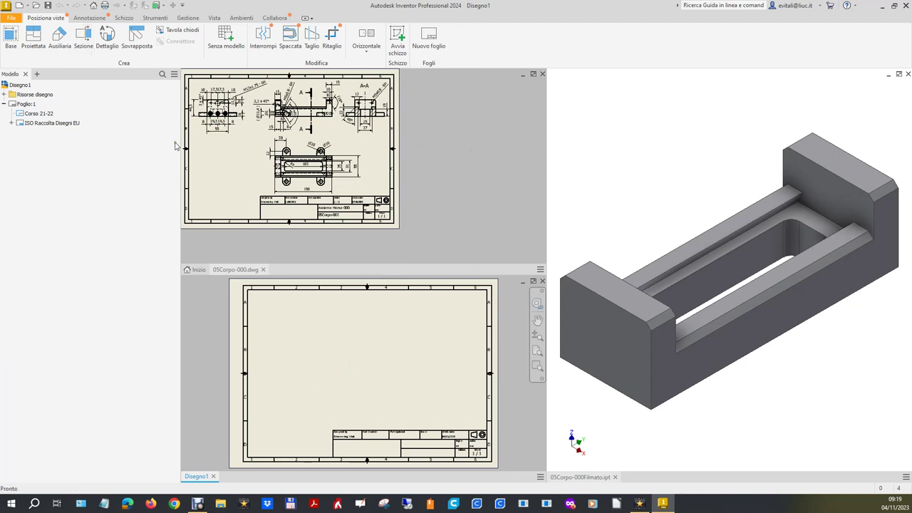
scroll(337, 207, down, 2)
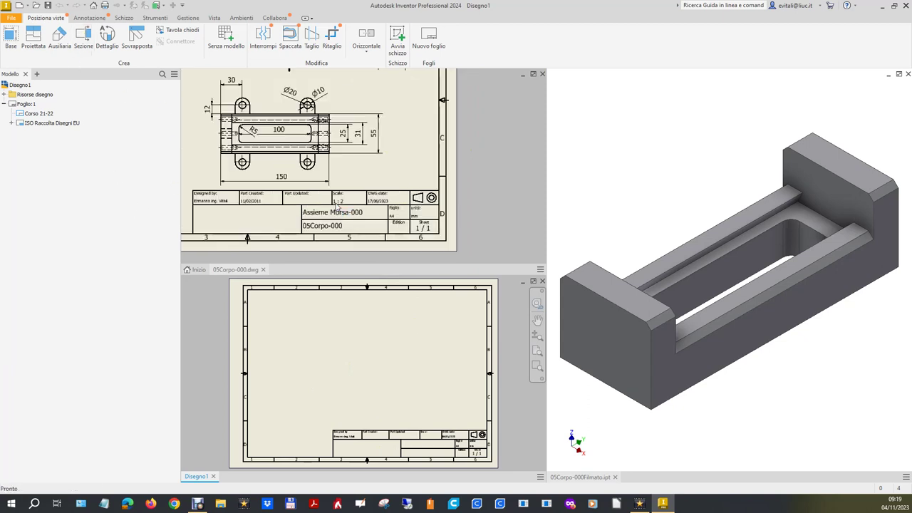
scroll(338, 206, up, 2)
scroll(485, 225, up, 2)
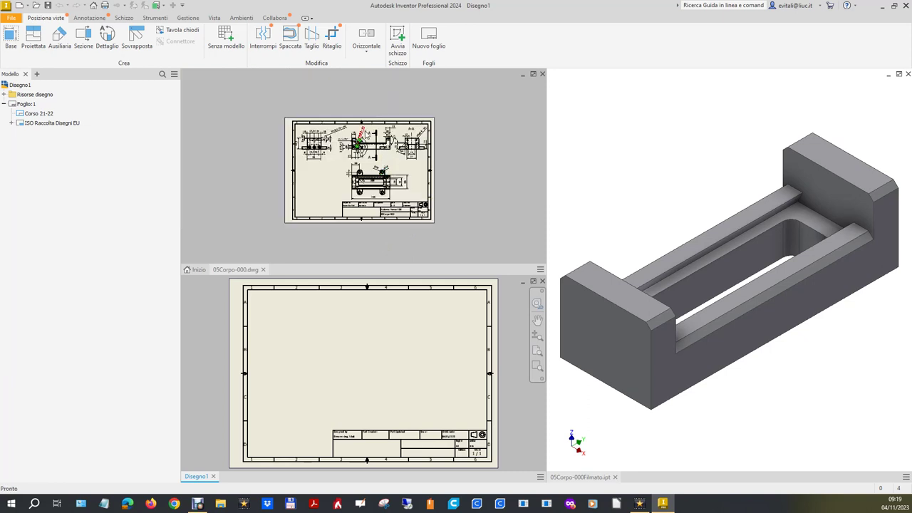
scroll(366, 135, down, 2)
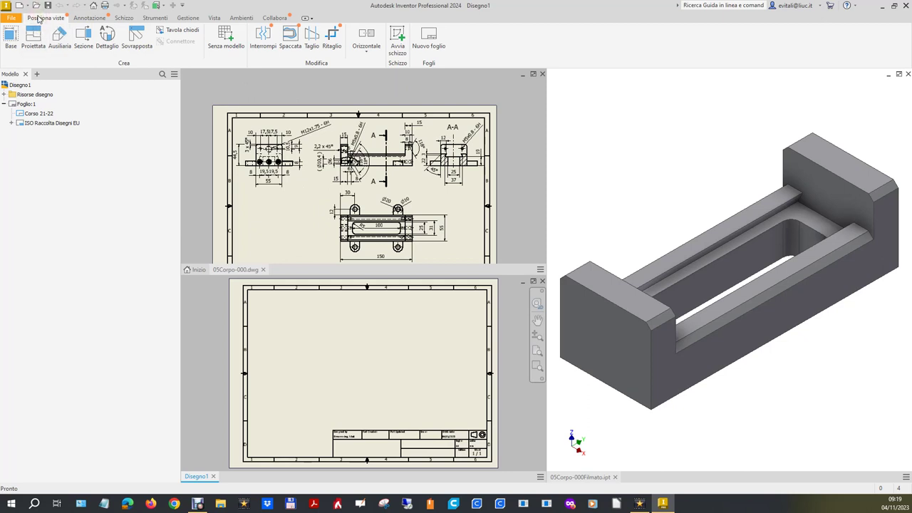
click(11, 39)
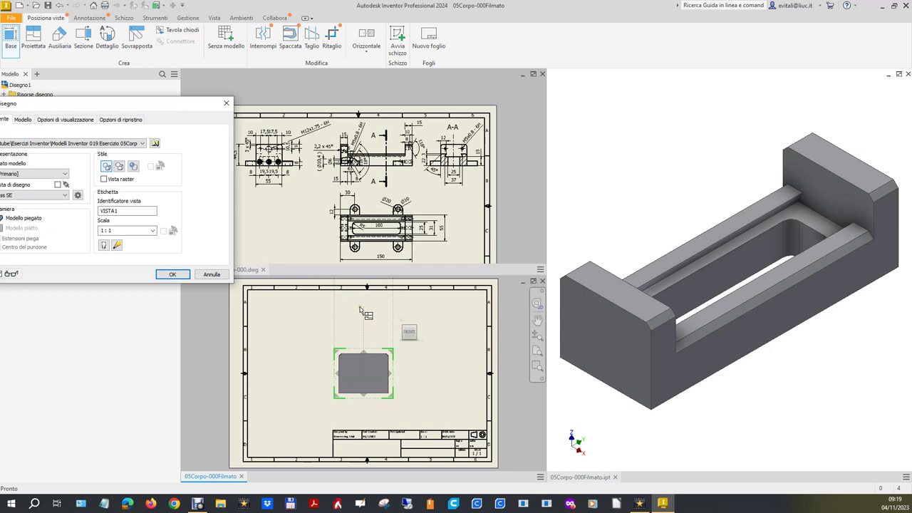
Place a 1:2 U-profile base view of the channel part near the sheet top
click(407, 327)
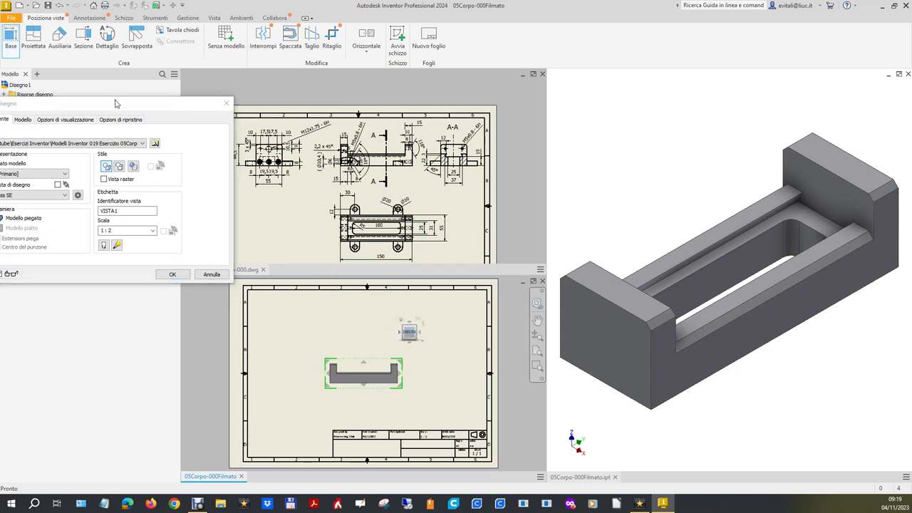
drag(117, 104, 227, 59)
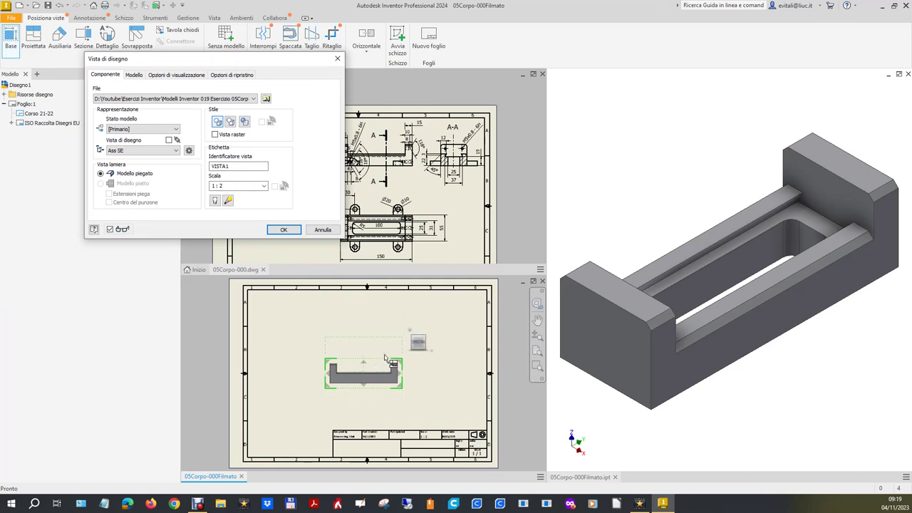
drag(373, 376, 369, 325)
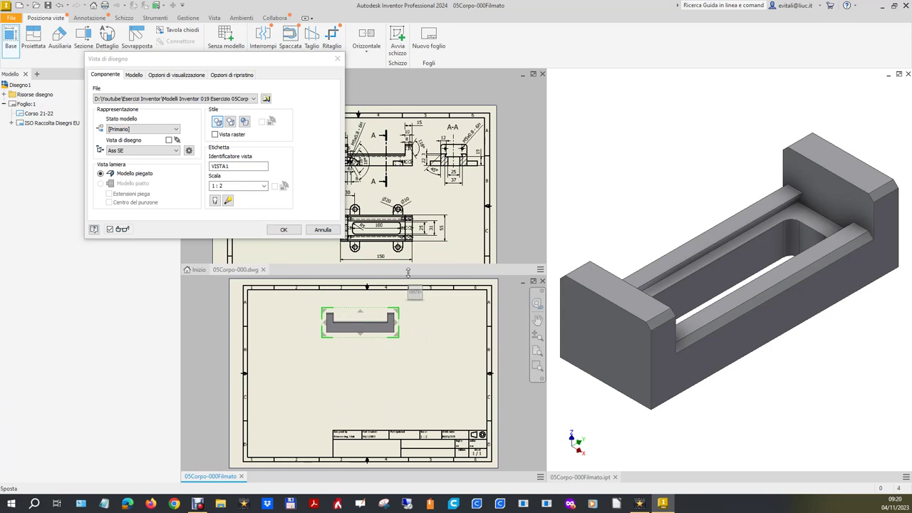
scroll(468, 216, up, 1)
scroll(442, 265, down, 2)
scroll(442, 261, down, 2)
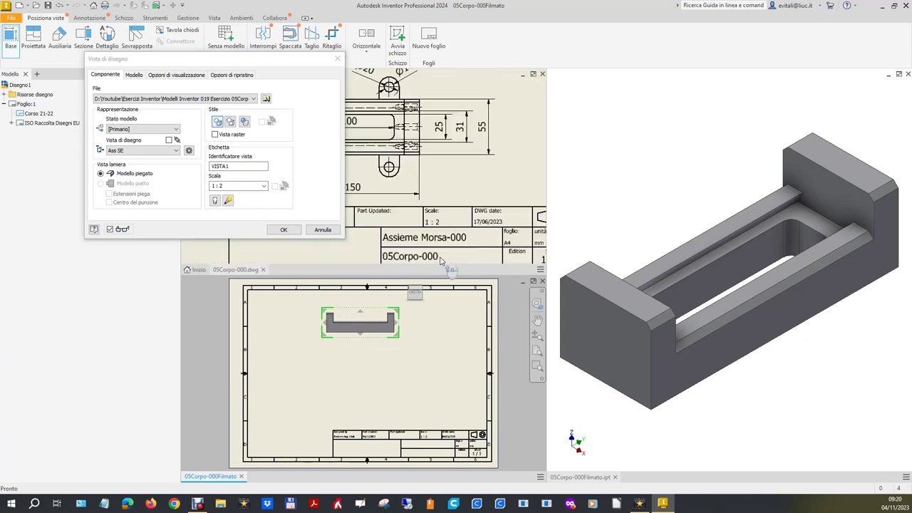
scroll(442, 261, up, 1)
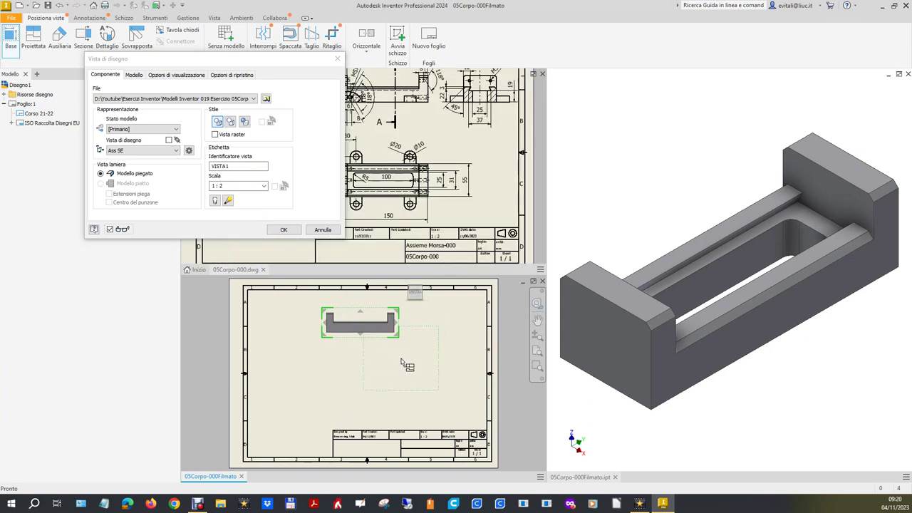
Add projected views: a top view below and a side view left of the base view
click(361, 395)
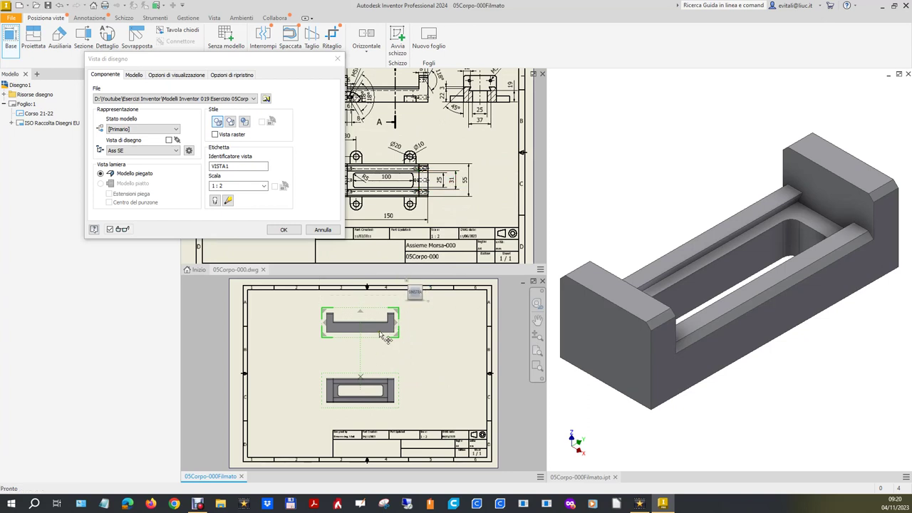
drag(273, 60, 877, 68)
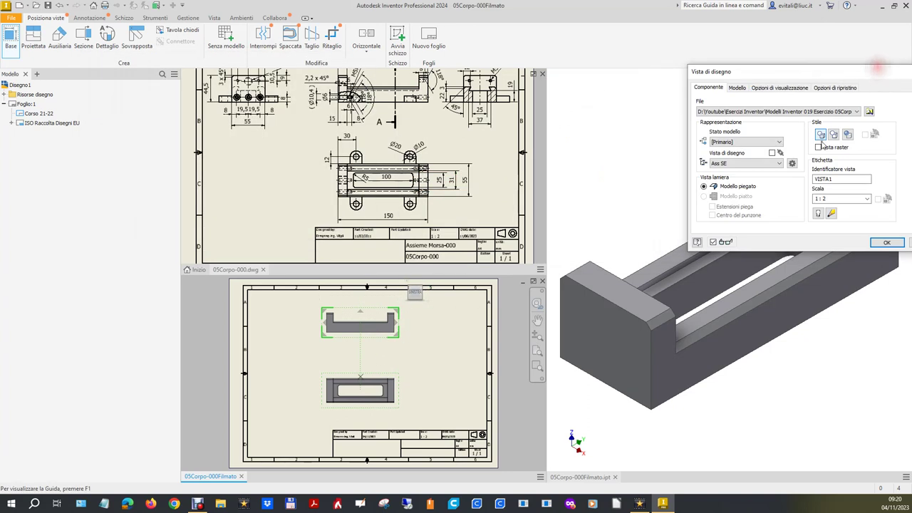
click(283, 327)
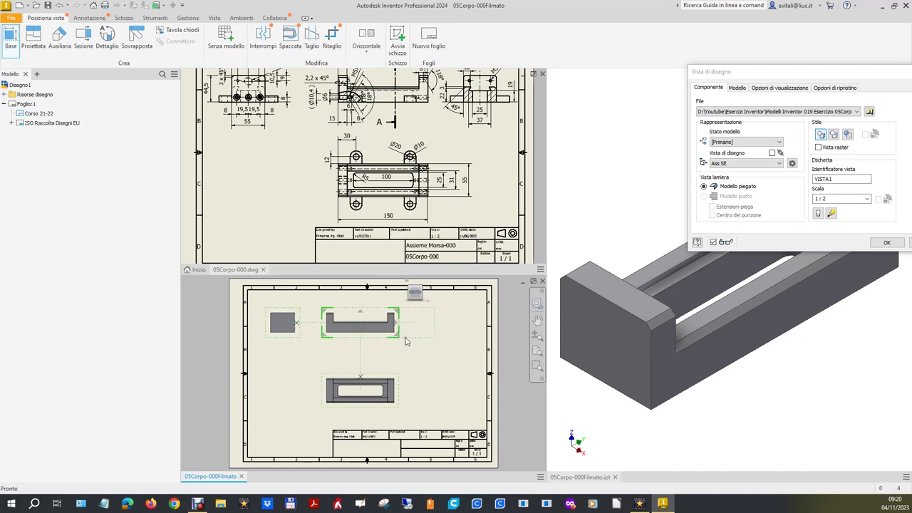
click(264, 366)
right_click(263, 367)
click(290, 360)
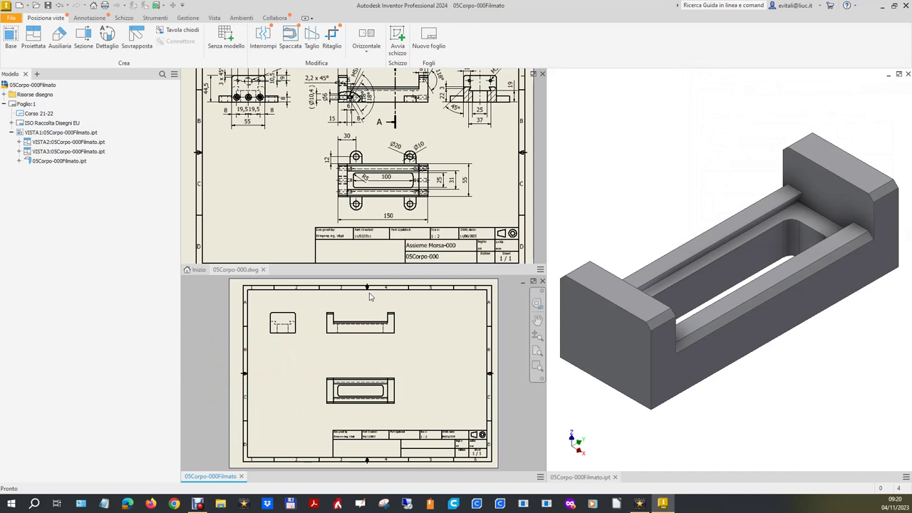
scroll(248, 80, up, 3)
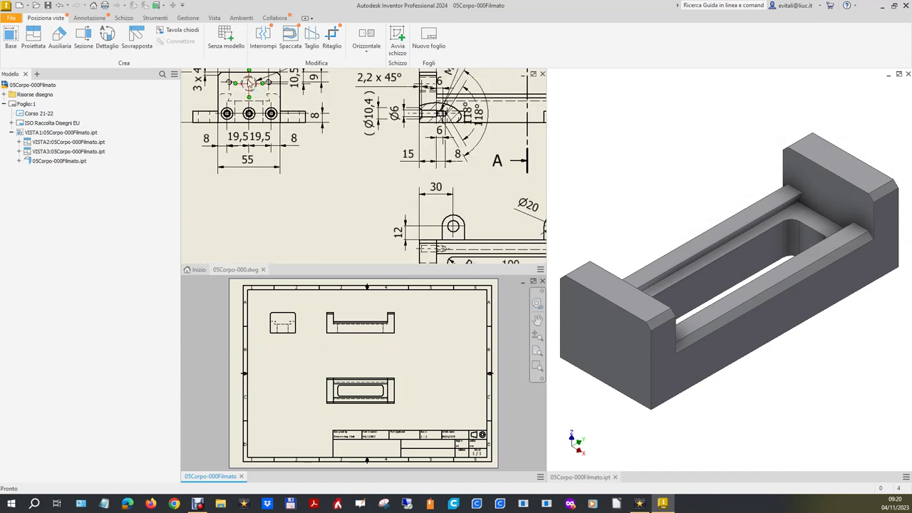
scroll(340, 234, down, 2)
scroll(298, 142, up, 3)
scroll(285, 320, up, 5)
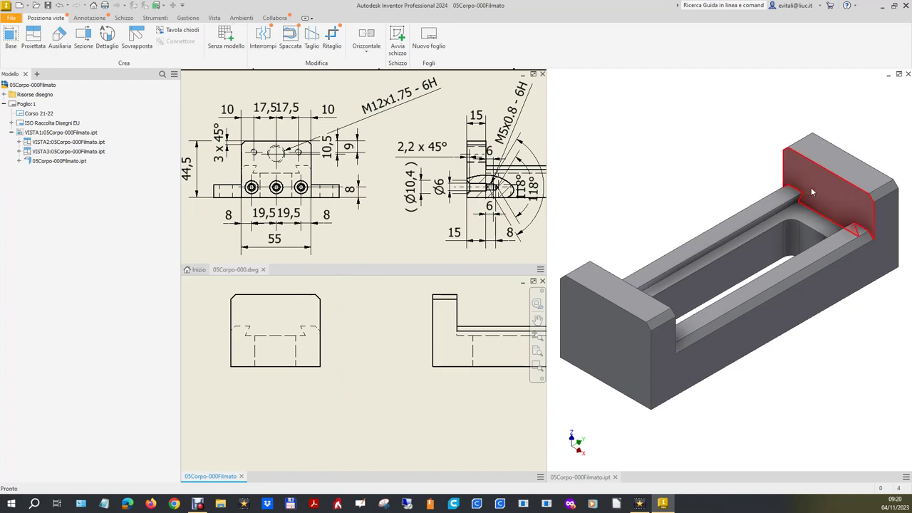
scroll(305, 215, up, 3)
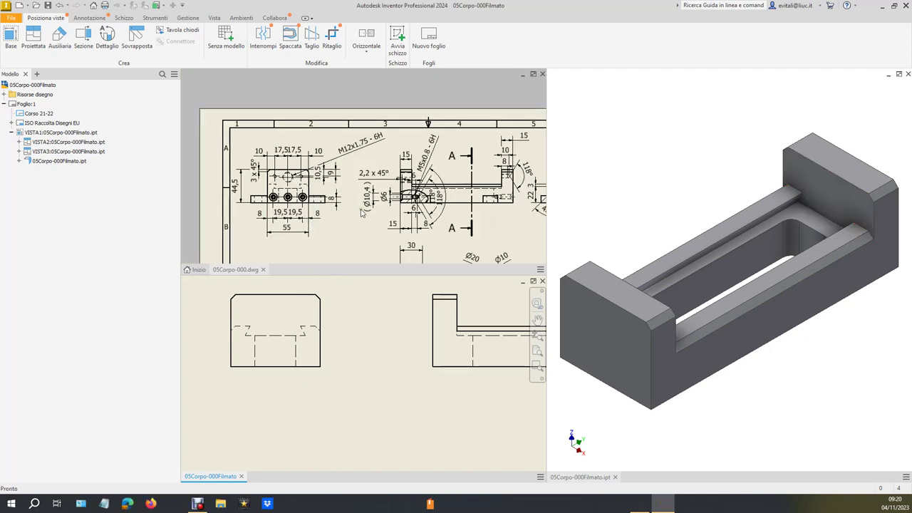
scroll(365, 328, up, 3)
scroll(376, 336, down, 2)
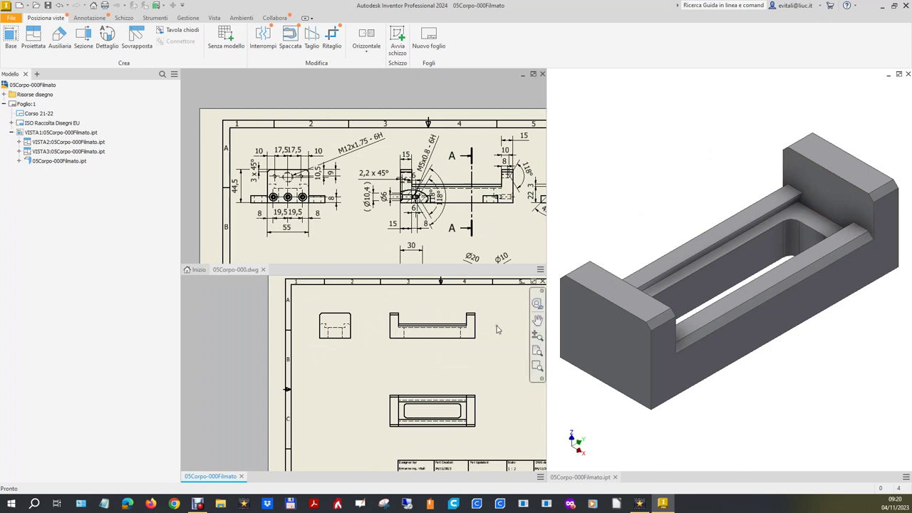
scroll(495, 328, down, 3)
scroll(522, 225, down, 3)
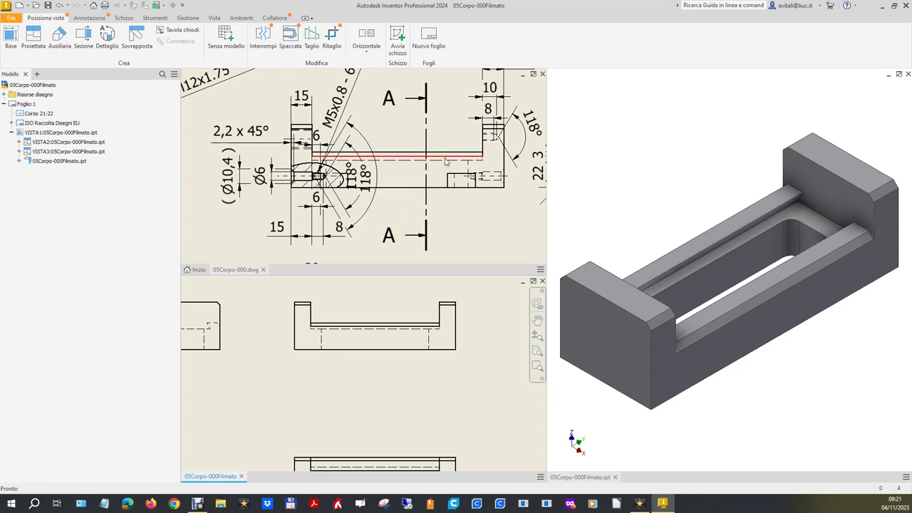
scroll(356, 366, up, 2)
scroll(356, 365, up, 2)
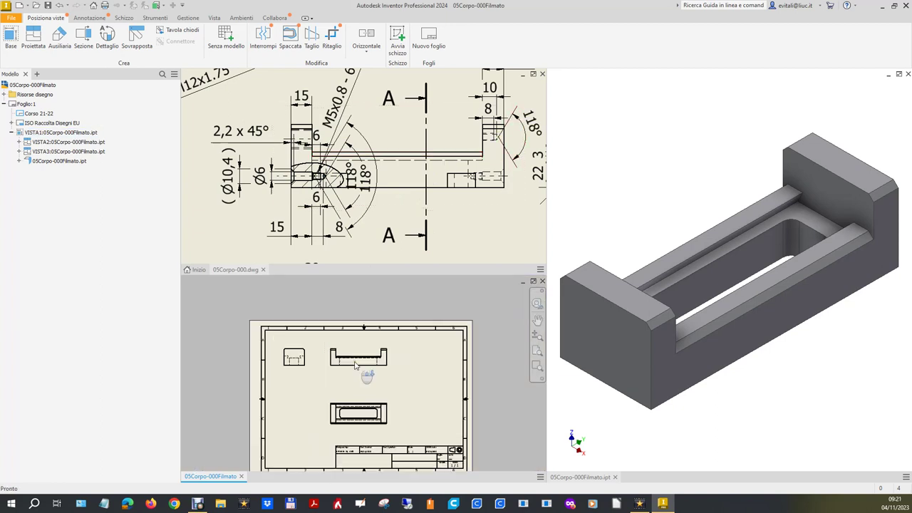
scroll(368, 438, down, 4)
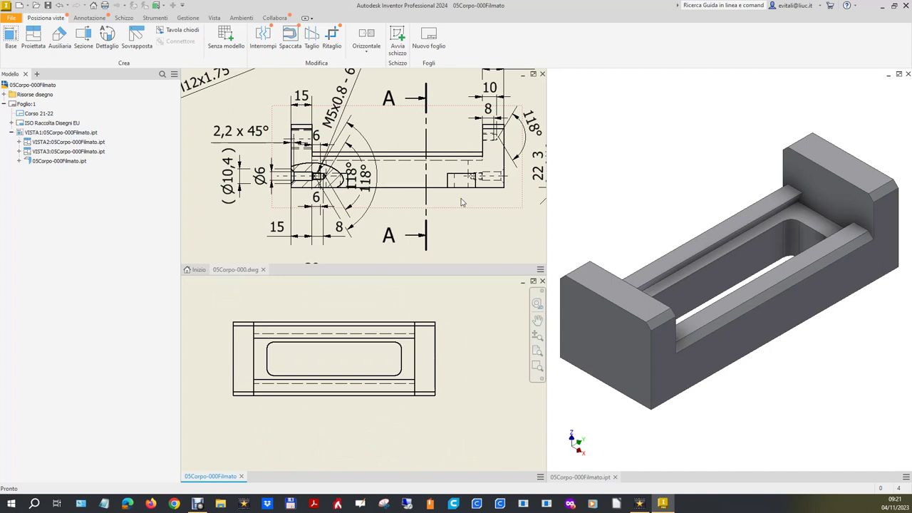
scroll(461, 203, up, 2)
scroll(441, 218, up, 2)
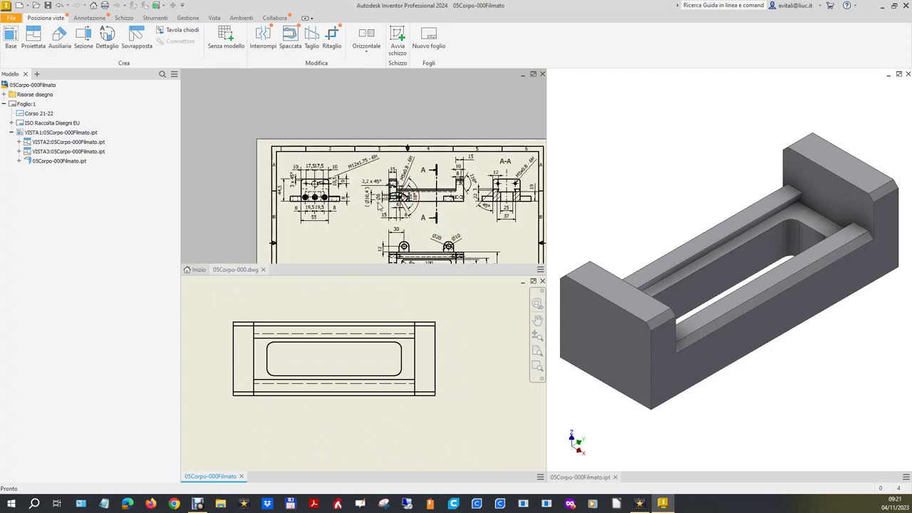
scroll(420, 260, down, 2)
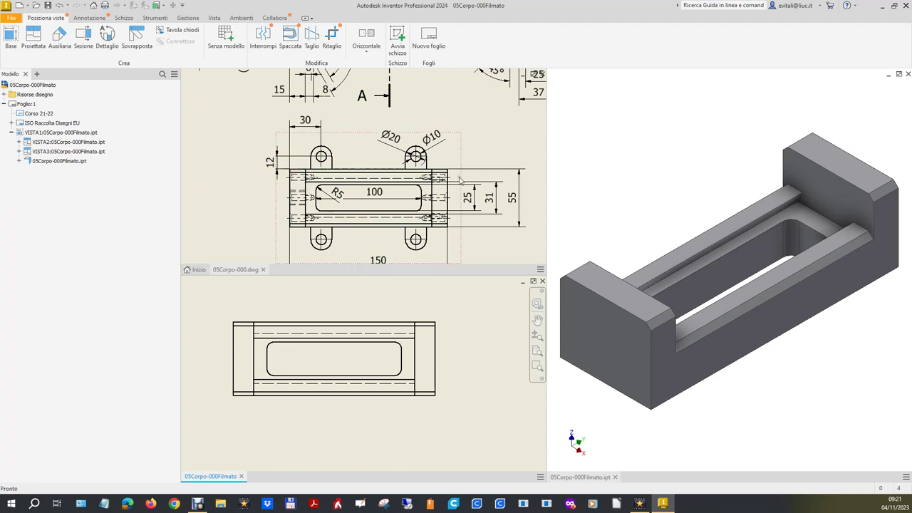
click(426, 330)
scroll(324, 181, down, 5)
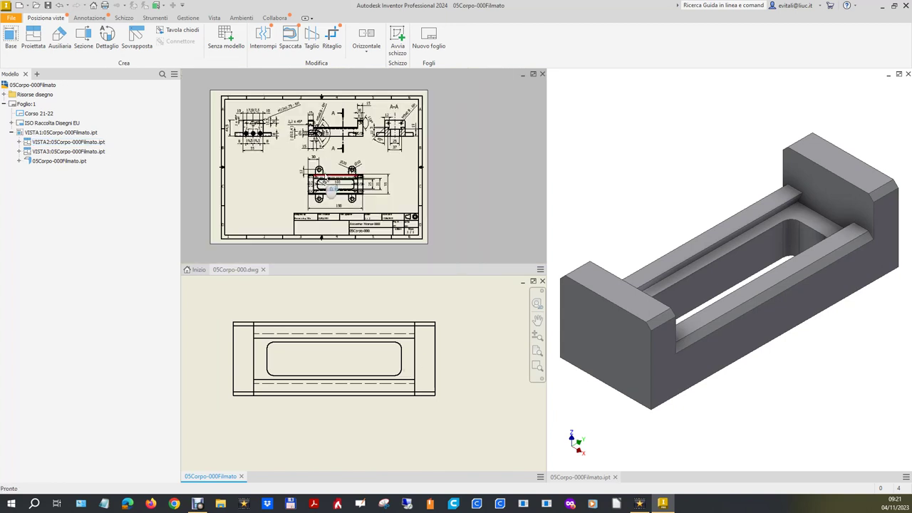
click(423, 292)
scroll(427, 299, down, 2)
scroll(437, 312, down, 2)
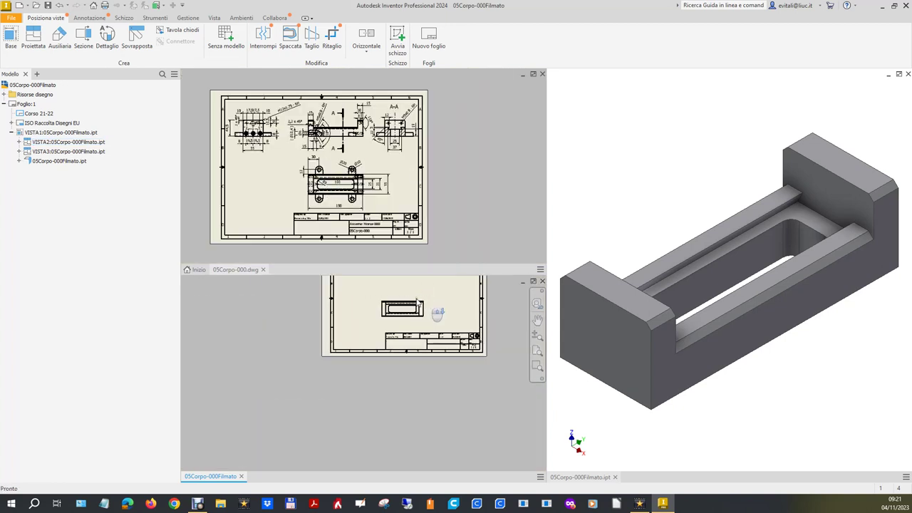
scroll(399, 388, down, 2)
scroll(392, 382, up, 1)
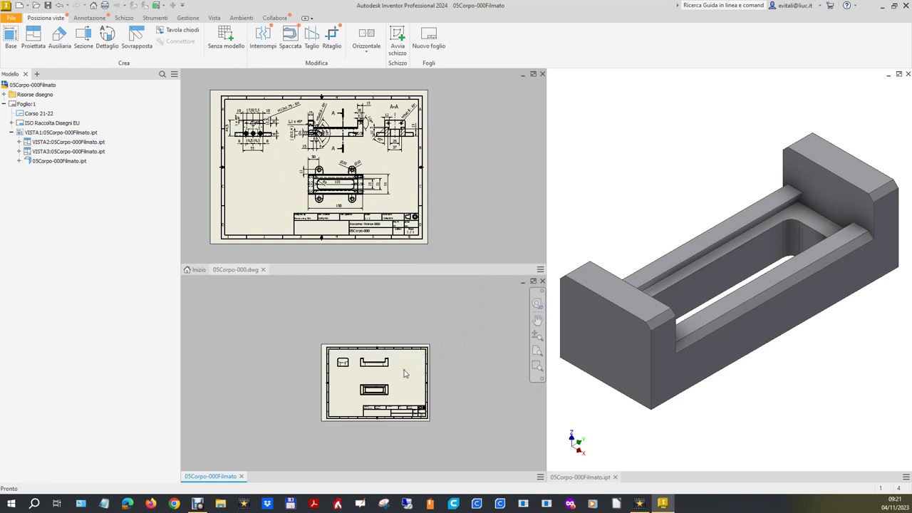
scroll(405, 372, up, 2)
scroll(414, 374, up, 3)
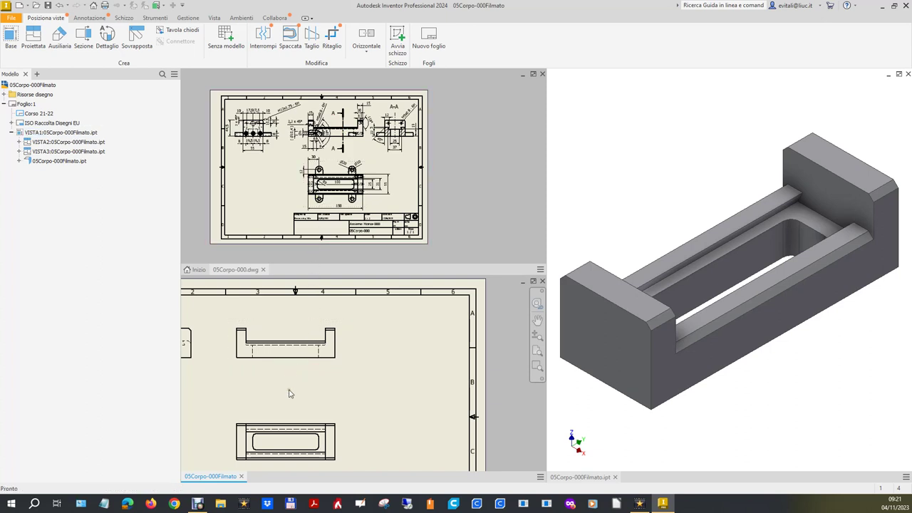
scroll(291, 378, up, 2)
scroll(289, 393, down, 1)
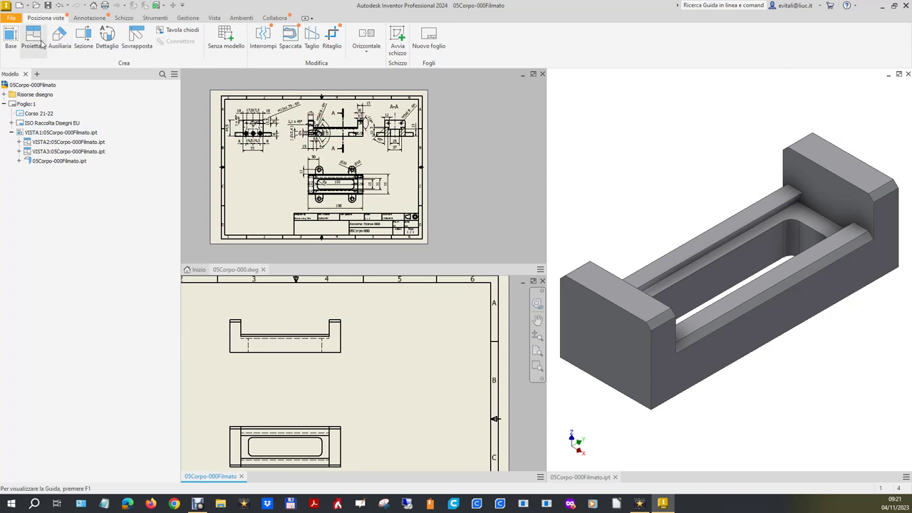
Create section view A-A through the front view, placed to its right
click(80, 41)
click(267, 317)
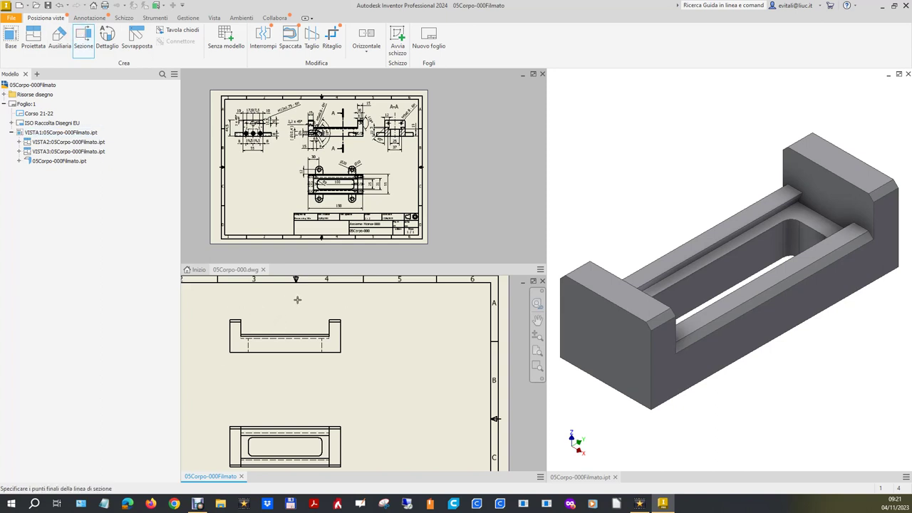
click(295, 299)
click(296, 377)
right_click(378, 374)
click(430, 353)
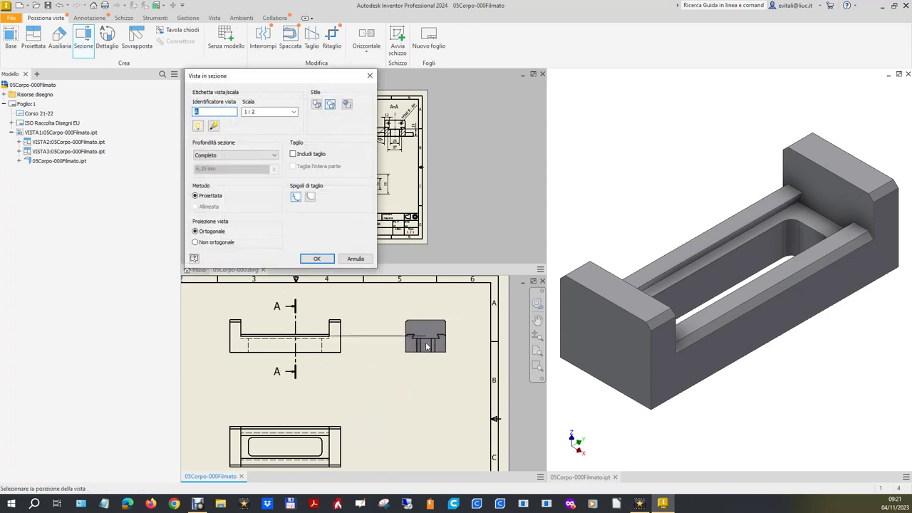
click(425, 346)
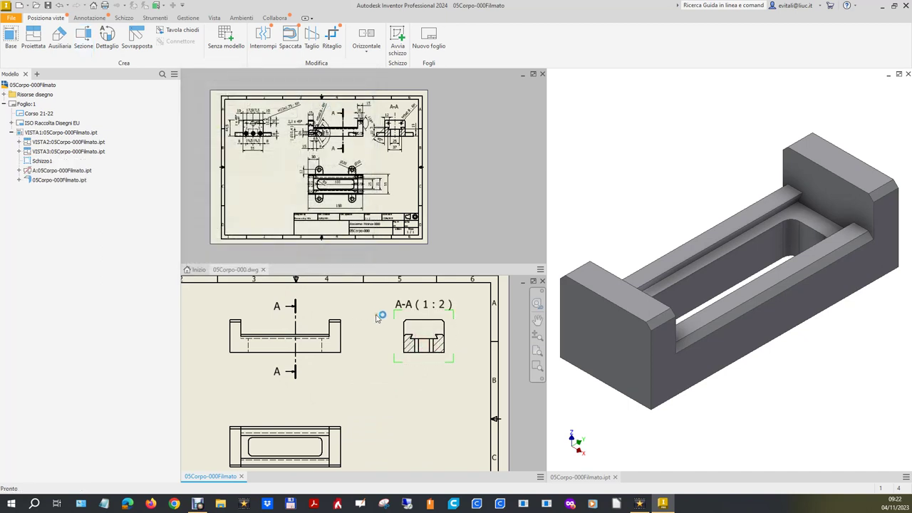
scroll(427, 320, up, 3)
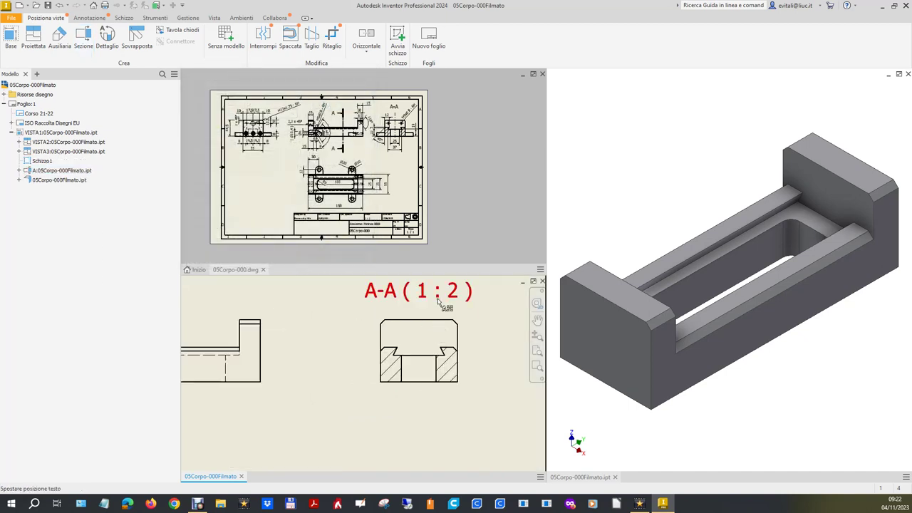
Edit the section label to remove ' ( <SCALA> )', leaving just A-A
double_click(438, 298)
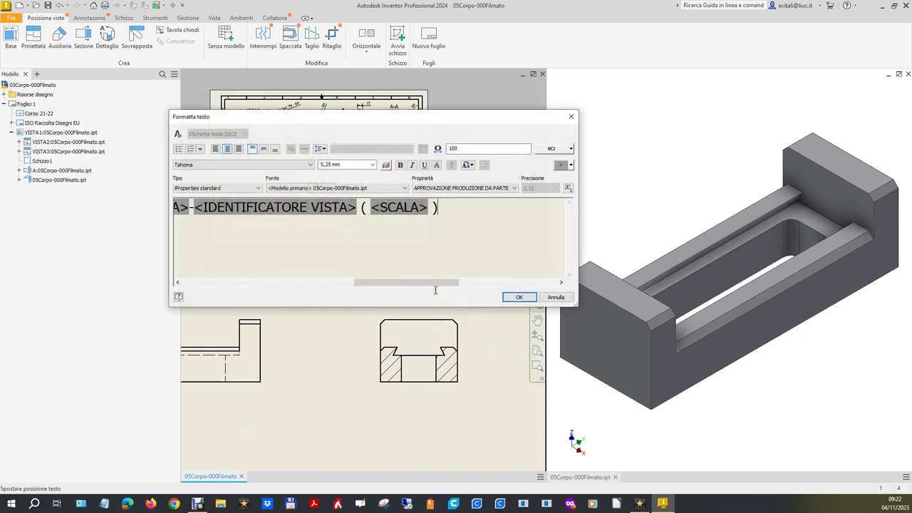
key(BackSpace)
key(BackSpace)
key(BackSpace)
key(BackSpace)
key(BackSpace)
key(BackSpace)
key(BackSpace)
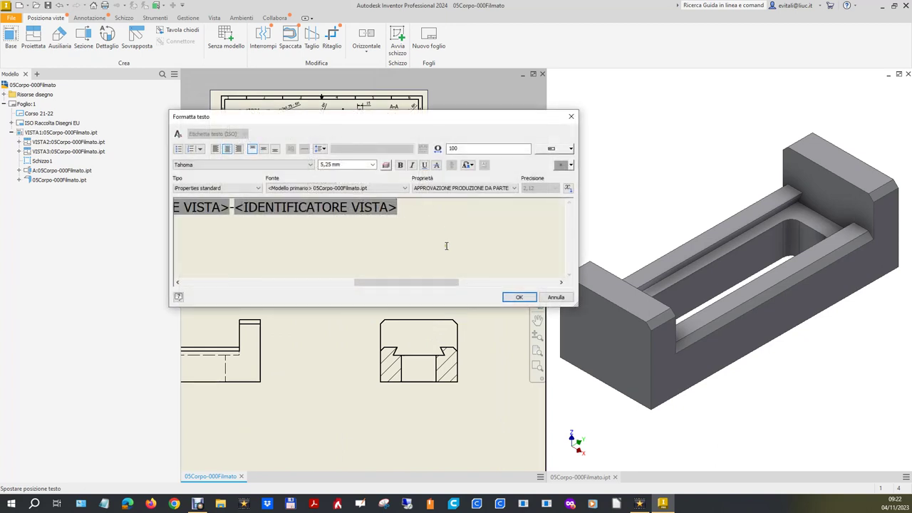
click(515, 297)
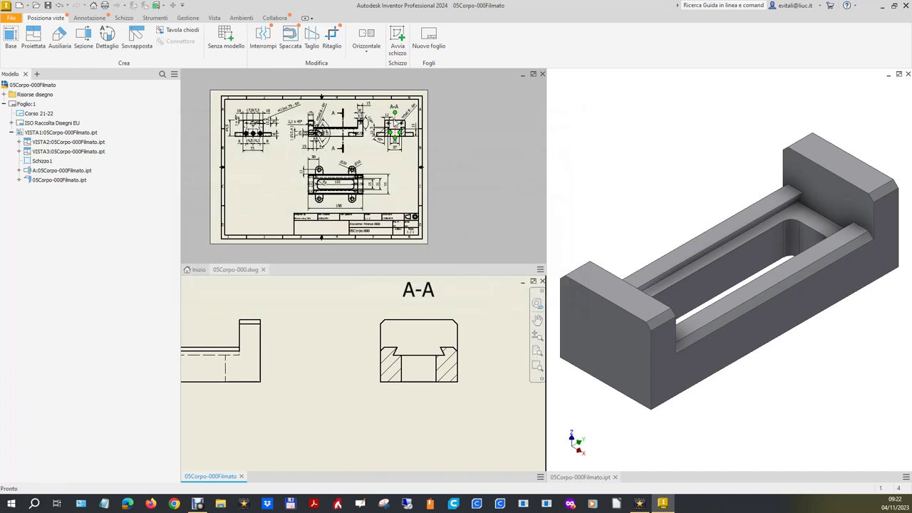
Zoom around the drawing views and fit the whole sheet with Zoom All
scroll(402, 115, up, 3)
scroll(403, 115, up, 2)
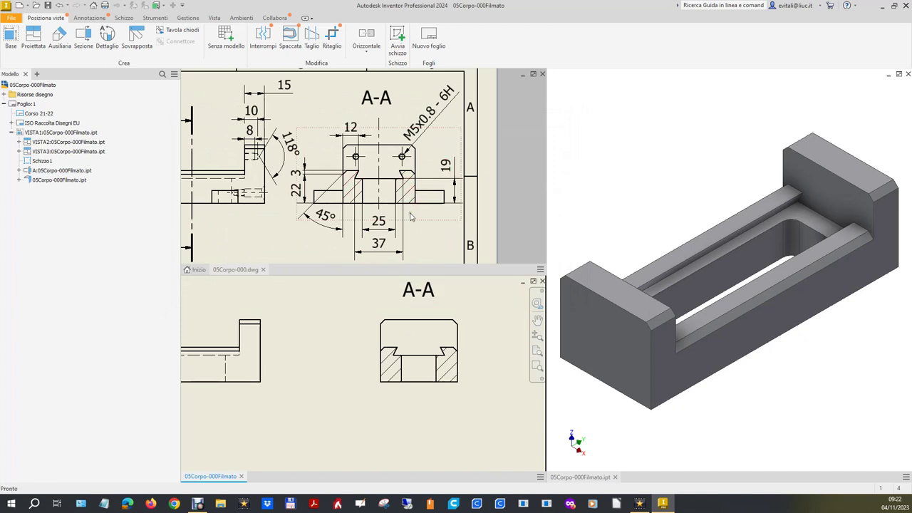
click(429, 373)
scroll(354, 388, up, 2)
scroll(354, 389, up, 2)
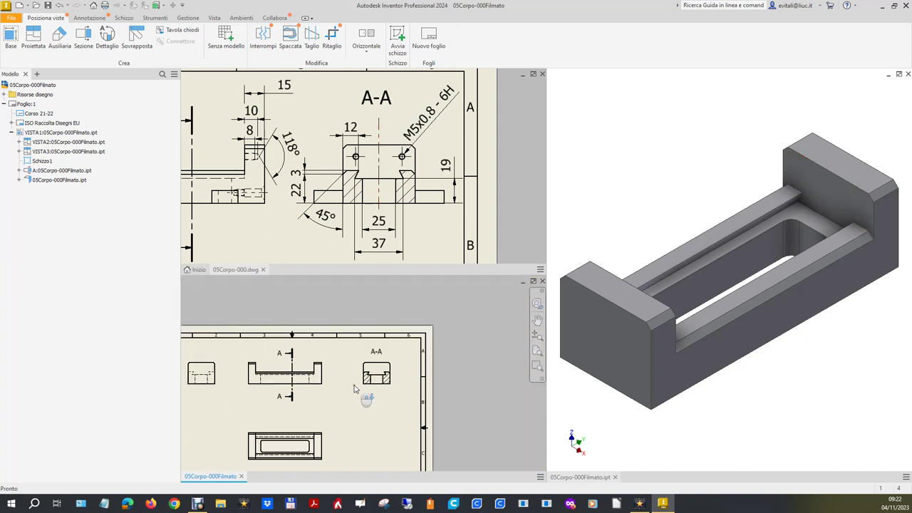
scroll(349, 372, up, 1)
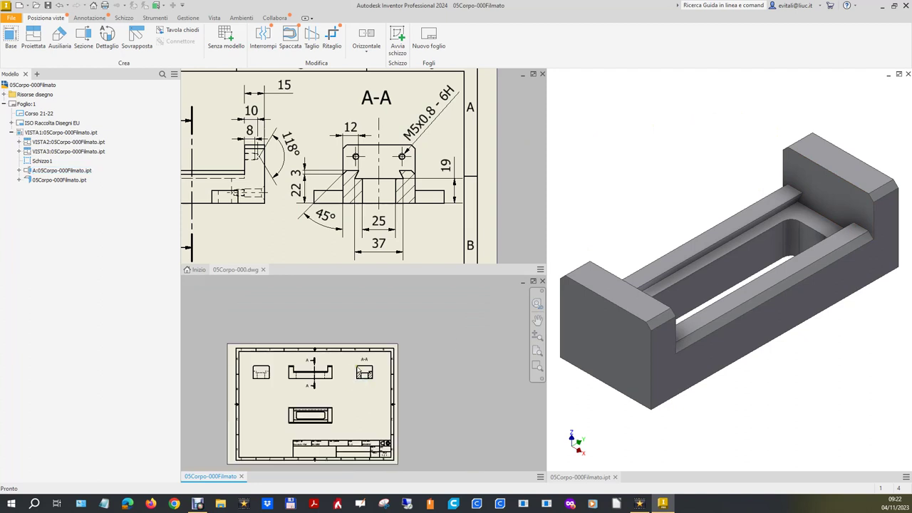
click(537, 350)
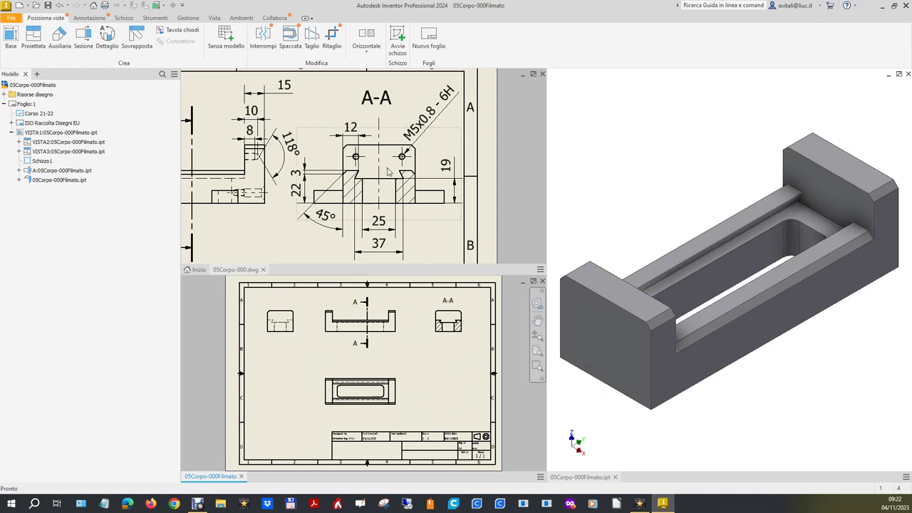
scroll(389, 171, down, 2)
scroll(388, 171, down, 2)
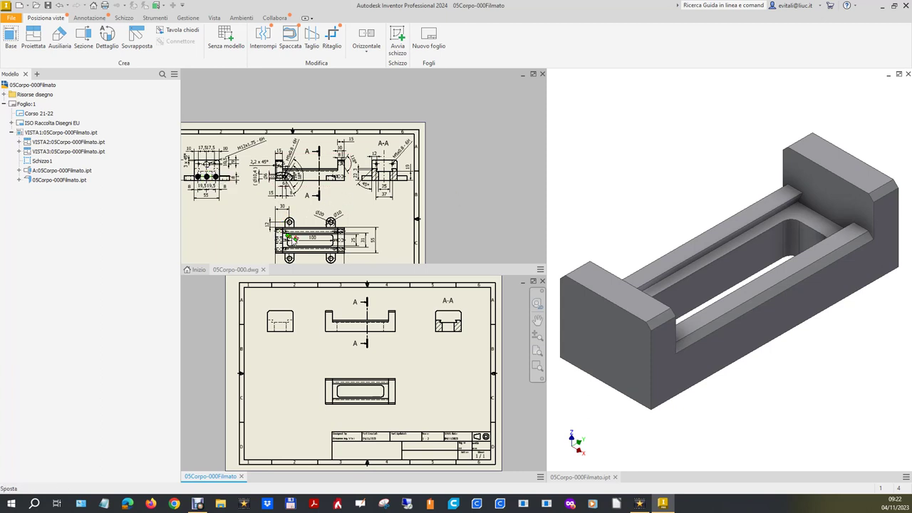
scroll(292, 235, up, 2)
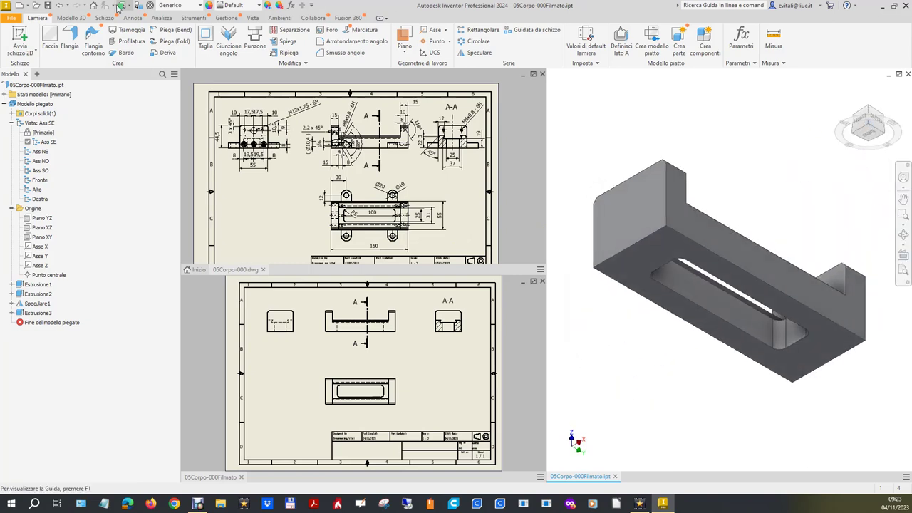
Start a 2D sketch on the part face and draw two circles sharing a centre point
click(687, 246)
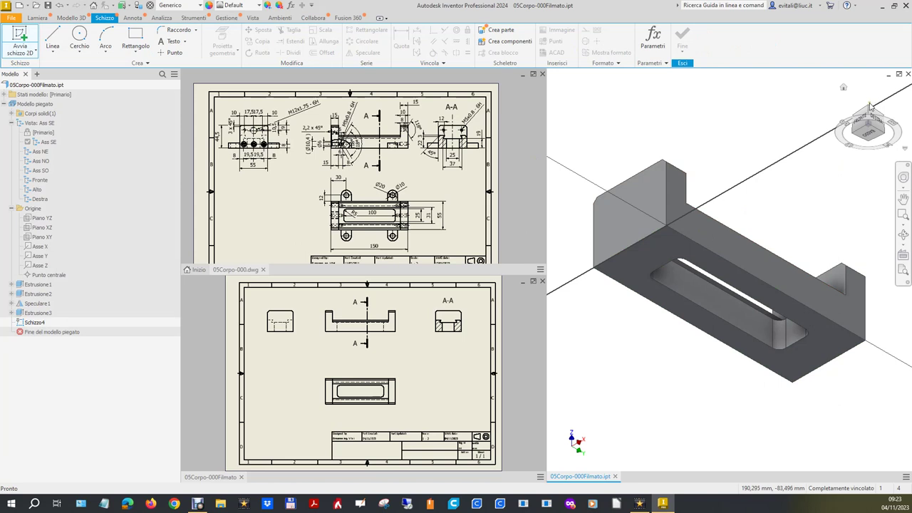
click(843, 87)
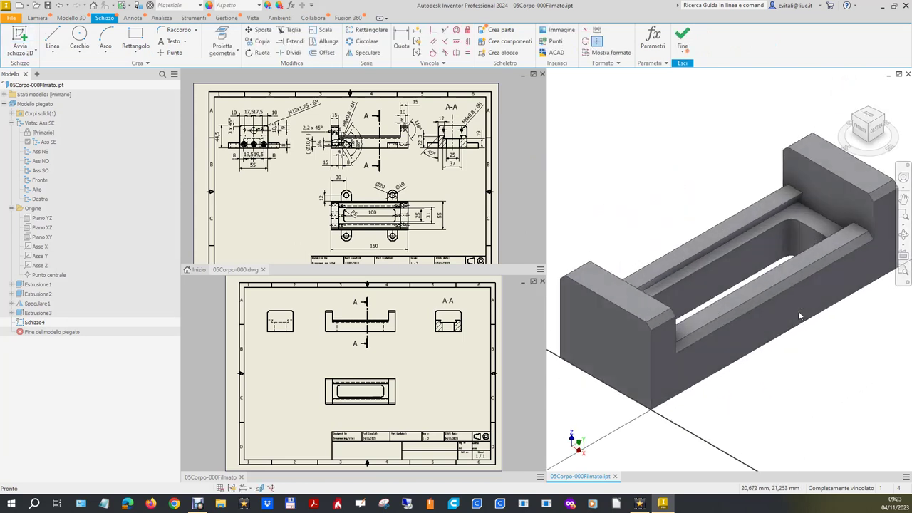
scroll(348, 248, up, 3)
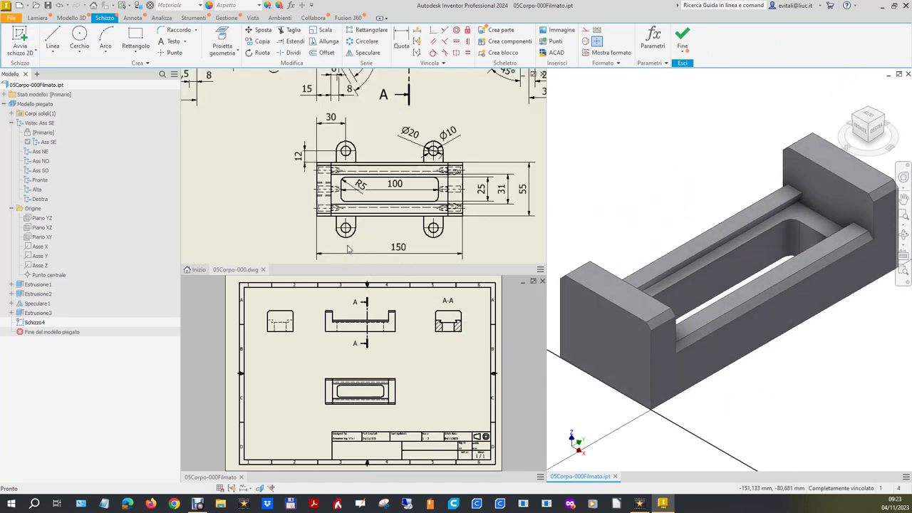
click(79, 36)
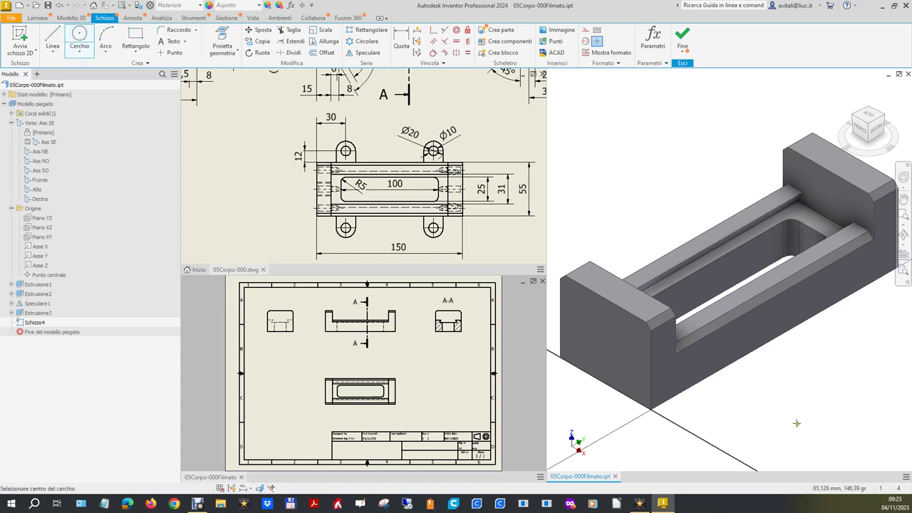
click(724, 413)
click(730, 399)
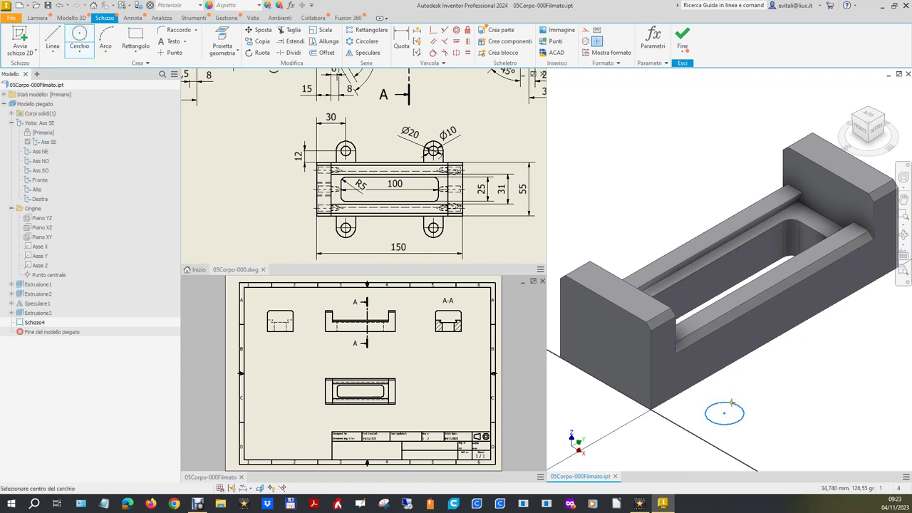
click(724, 413)
click(734, 391)
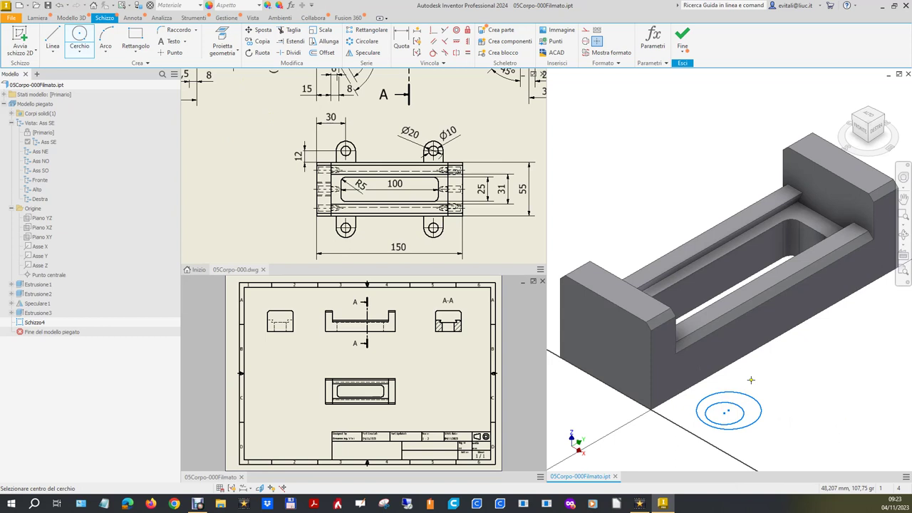
right_click(751, 382)
click(779, 384)
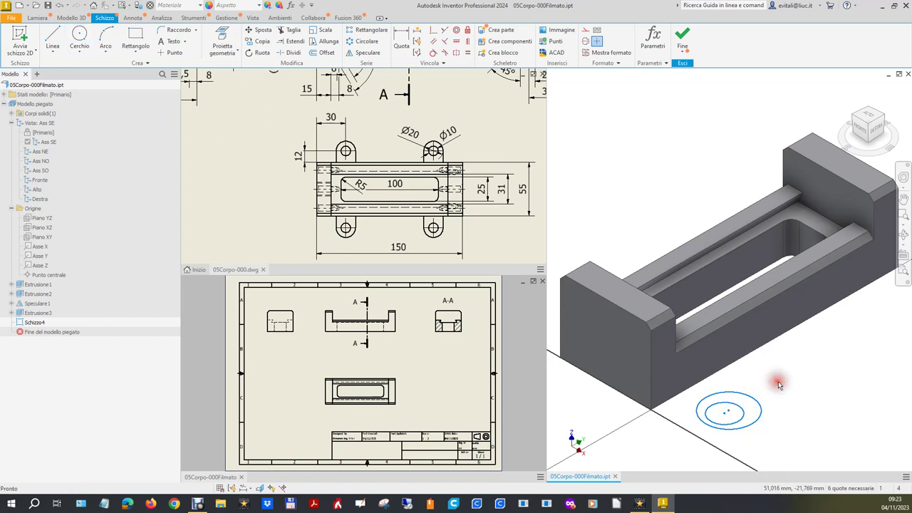
Draw a short line next to the circles
click(52, 34)
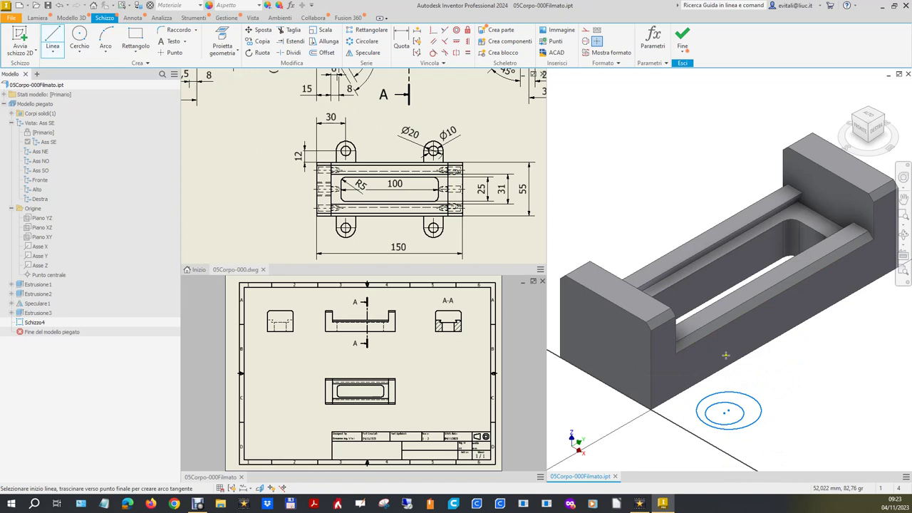
click(754, 389)
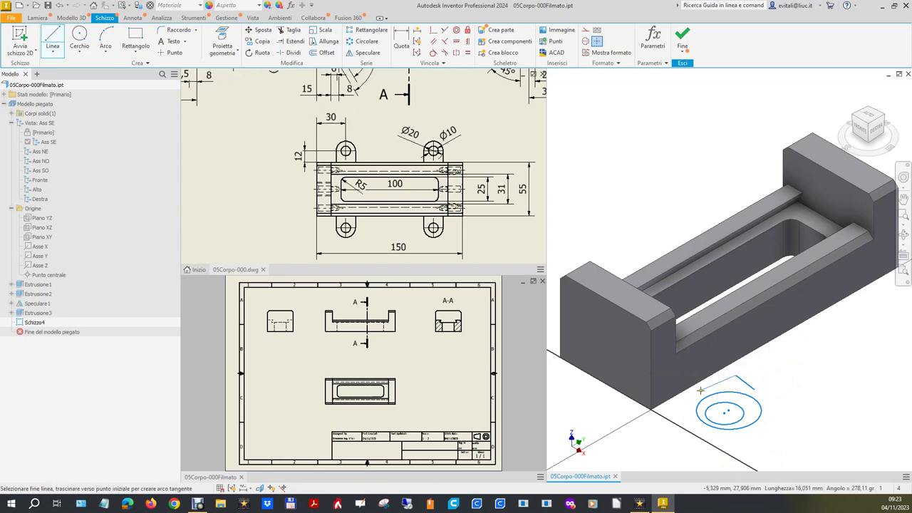
right_click(696, 424)
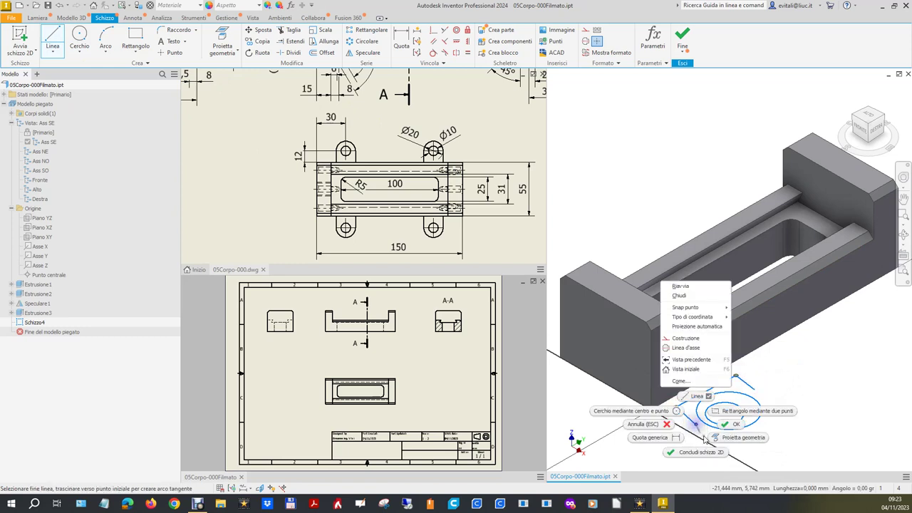
click(727, 424)
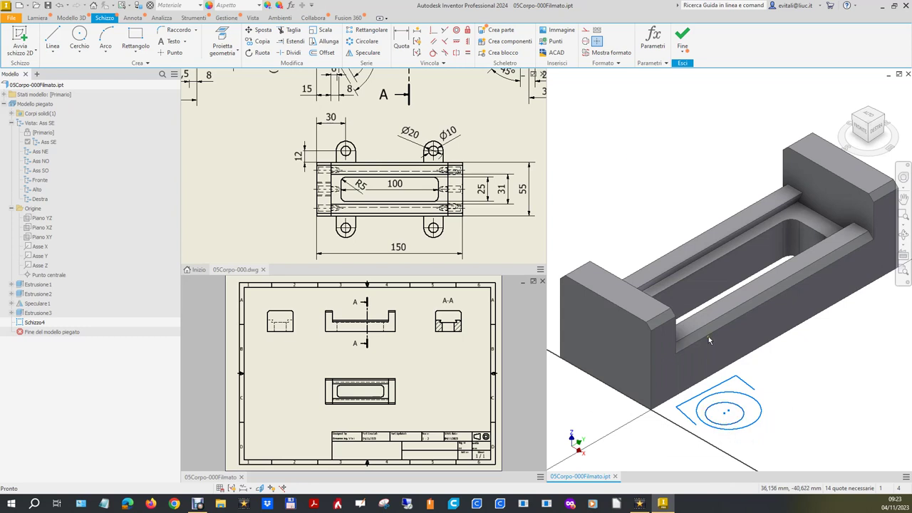
Constrain the inner circle concentric with the outer circle
click(459, 32)
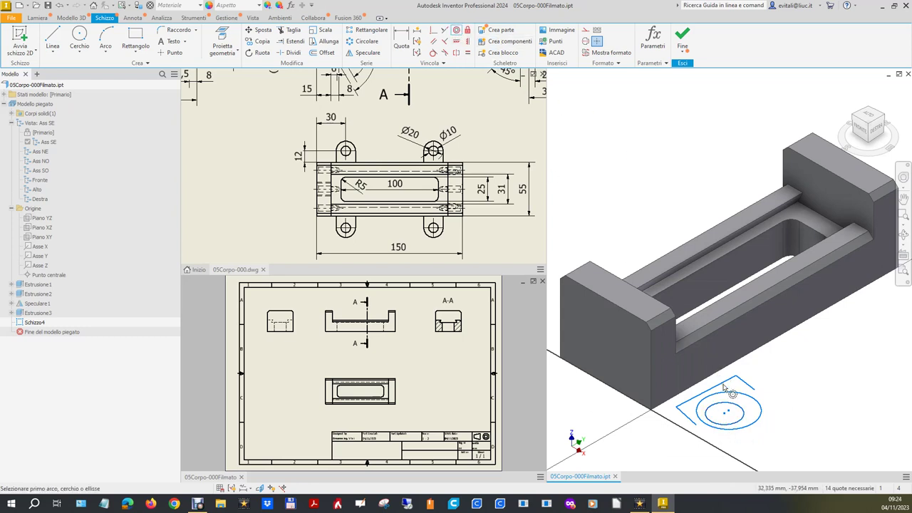
click(730, 404)
click(738, 394)
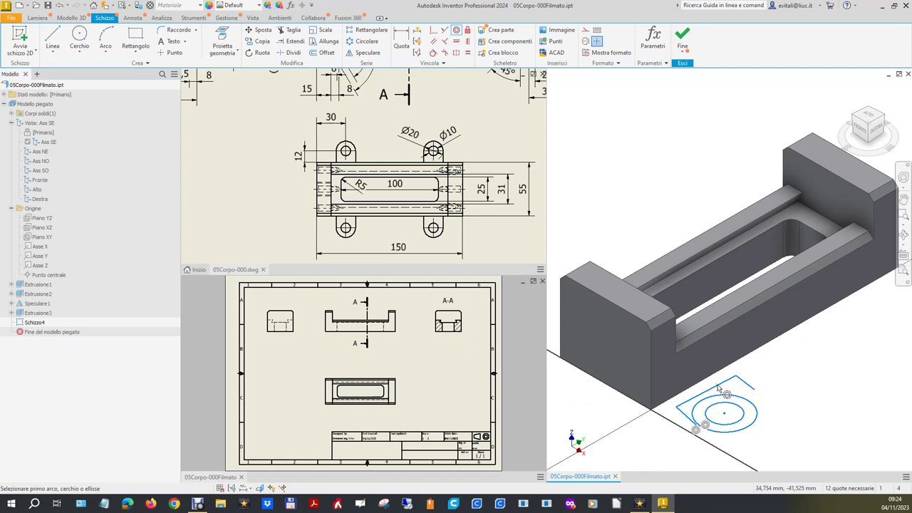
Make the lug's side line collinear and perpendicular to the model edge, and tie the short line to the edge end
click(444, 30)
click(729, 385)
click(722, 377)
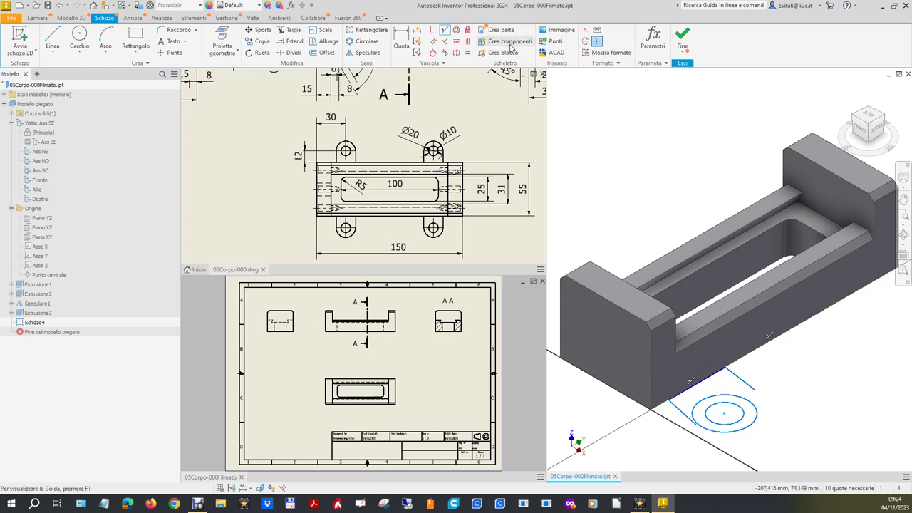
click(444, 42)
click(742, 385)
click(721, 377)
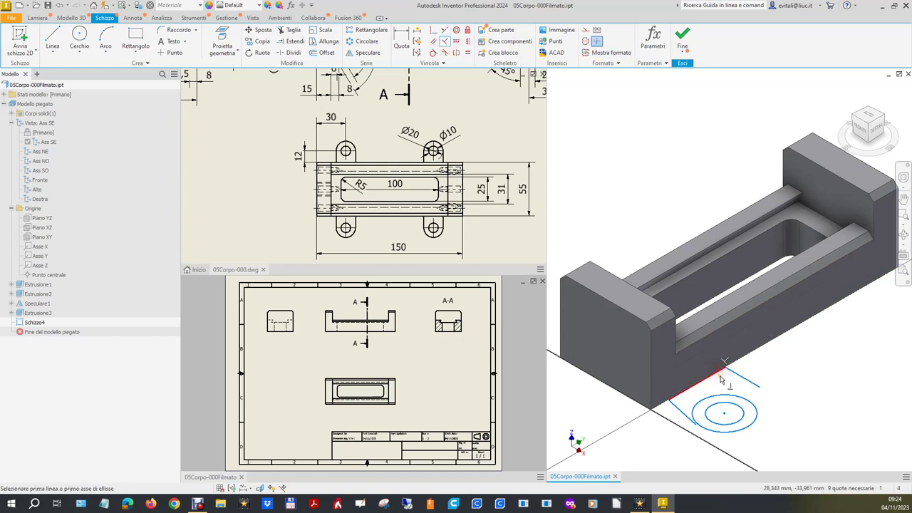
click(682, 412)
click(672, 391)
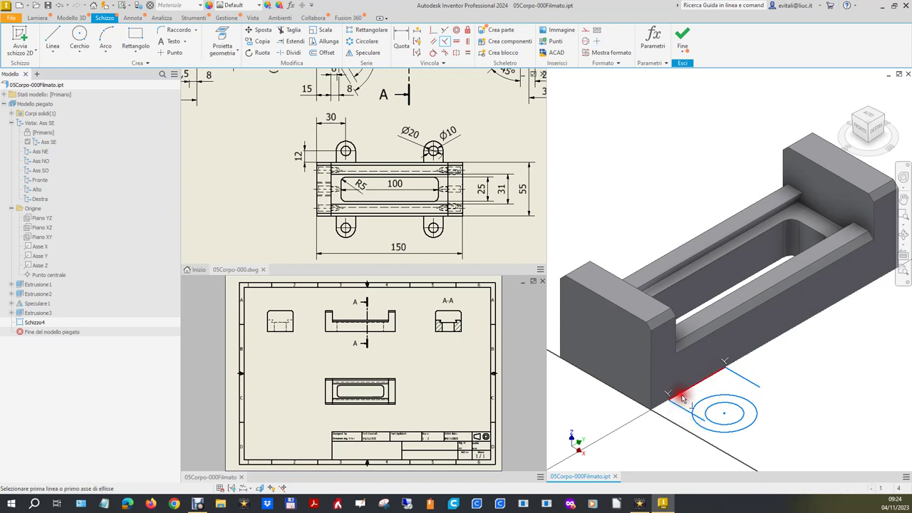
Make the circle tangent to the short line and to the lower edge line
click(433, 52)
click(752, 383)
click(752, 406)
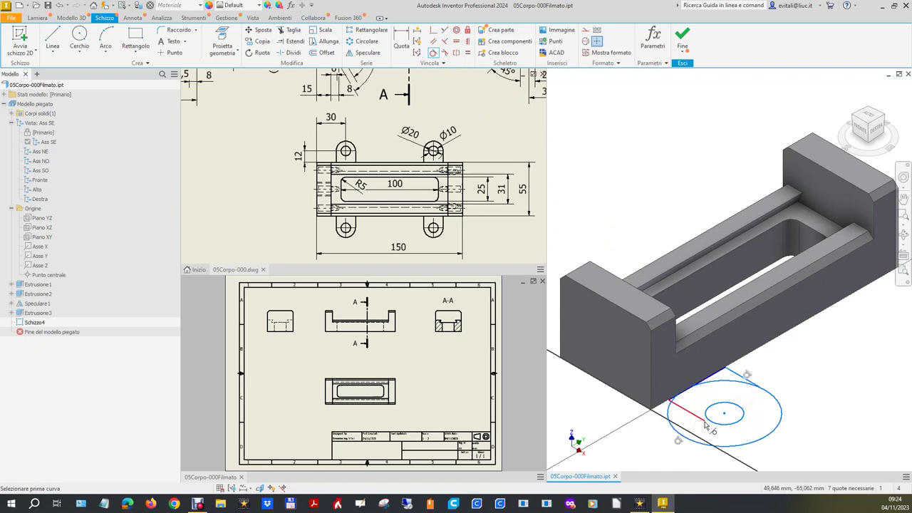
click(704, 421)
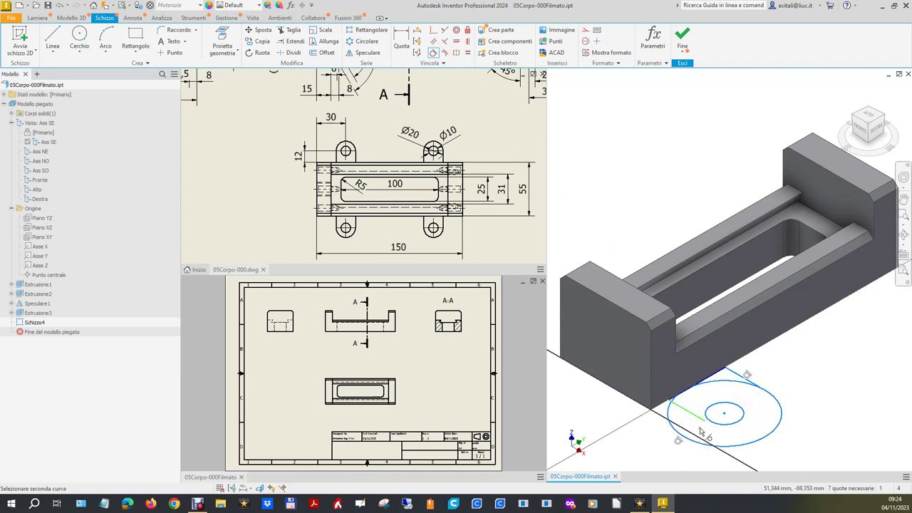
click(695, 444)
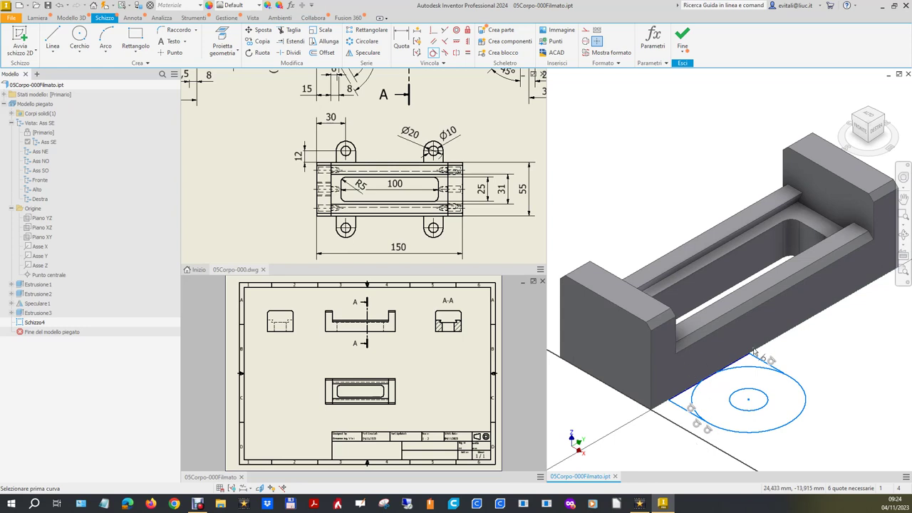
right_drag(809, 367, 862, 367)
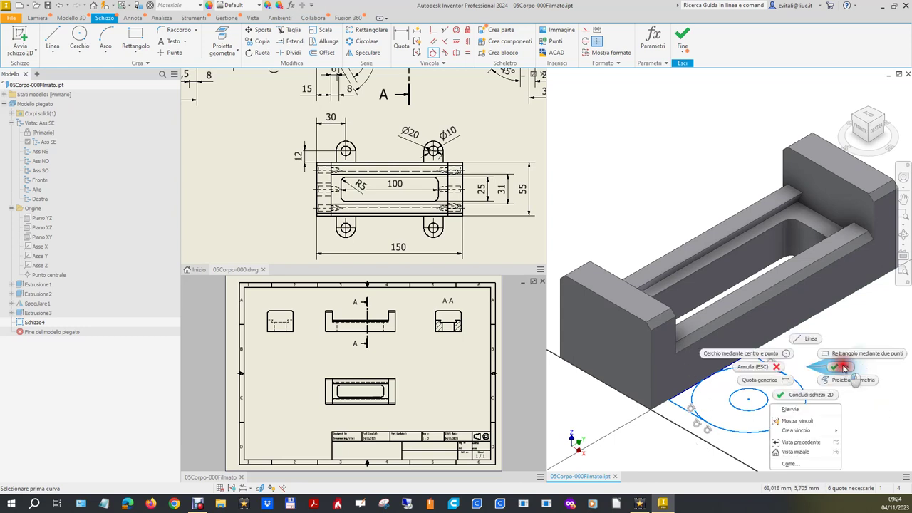
click(845, 367)
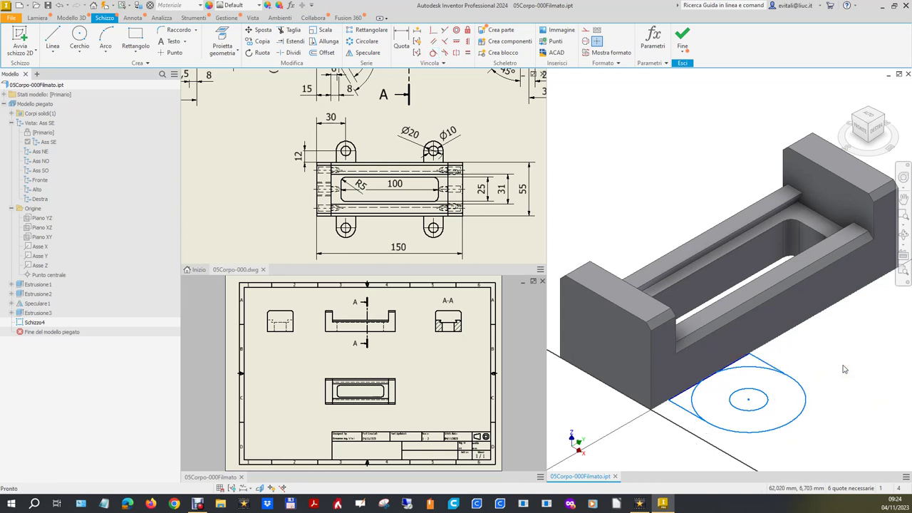
key(x)
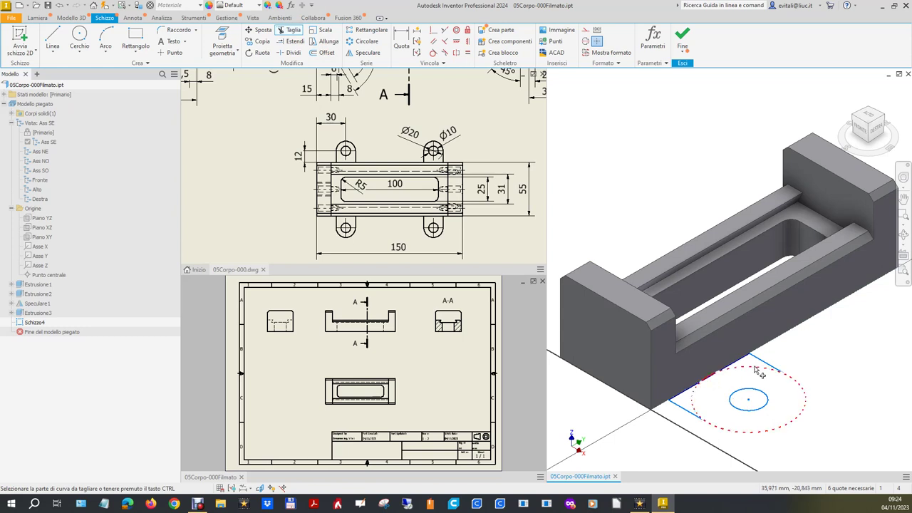
key(Escape)
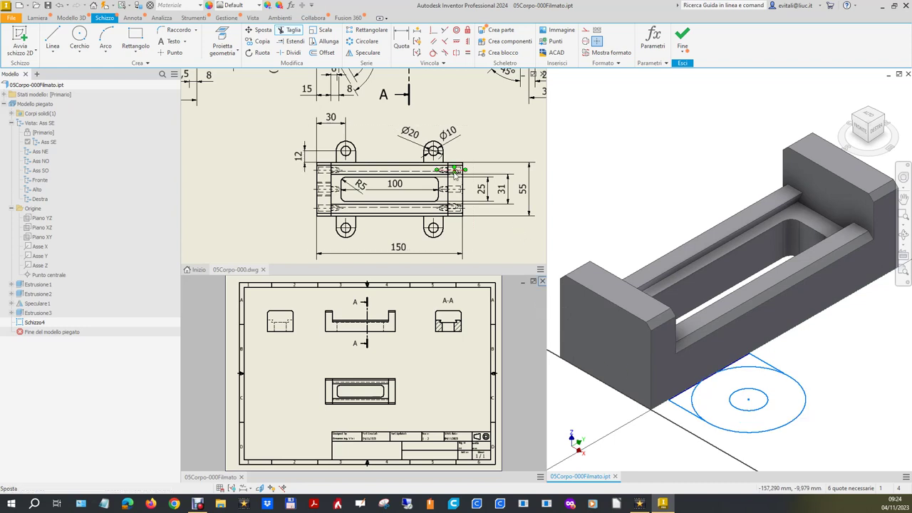
Dimension the inner circle at 10 mm diameter and the outer circle at 20 mm
click(401, 39)
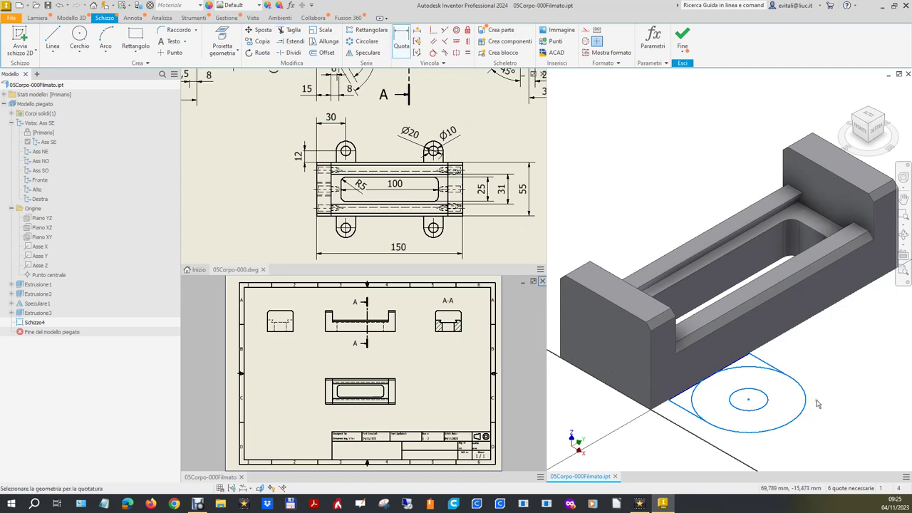
click(767, 397)
click(819, 387)
text(10)
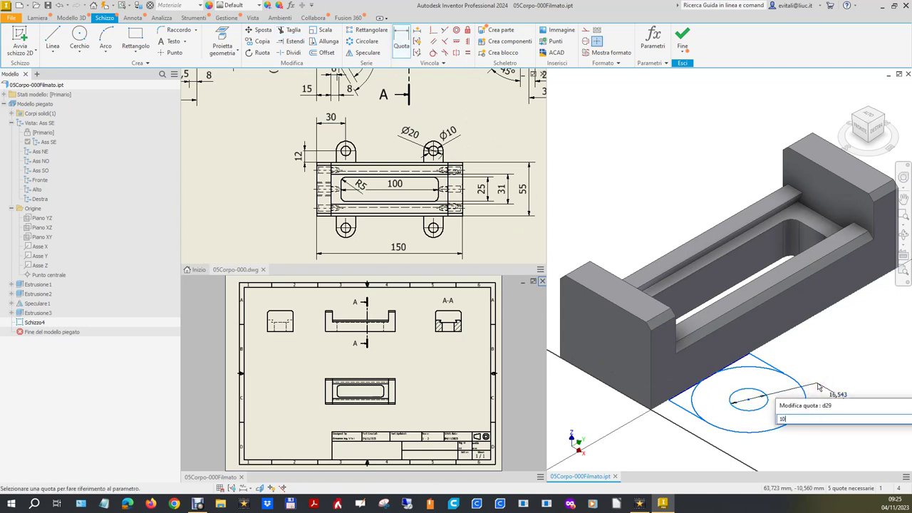
key(Return)
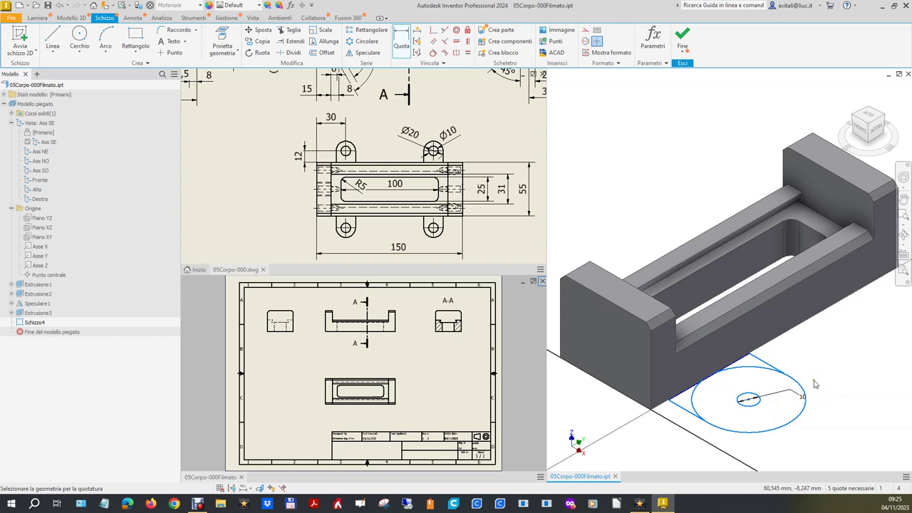
click(804, 392)
click(832, 376)
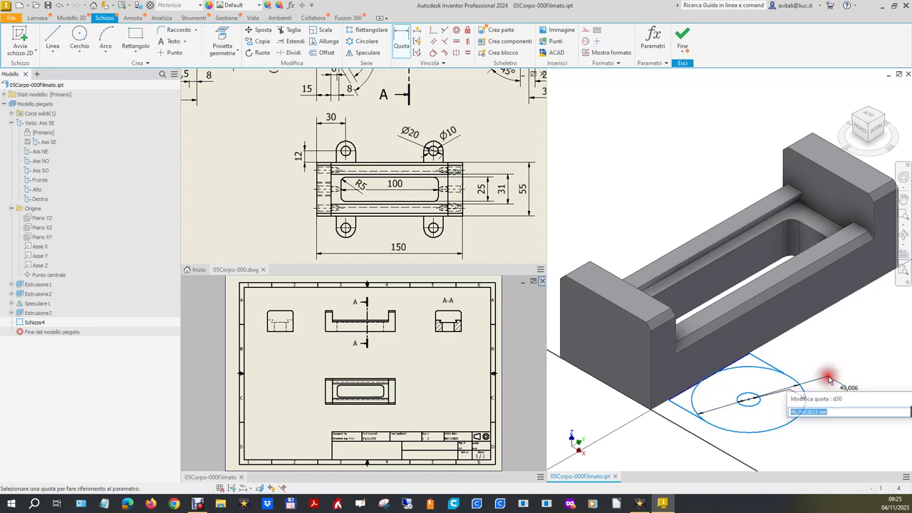
text(20)
key(Return)
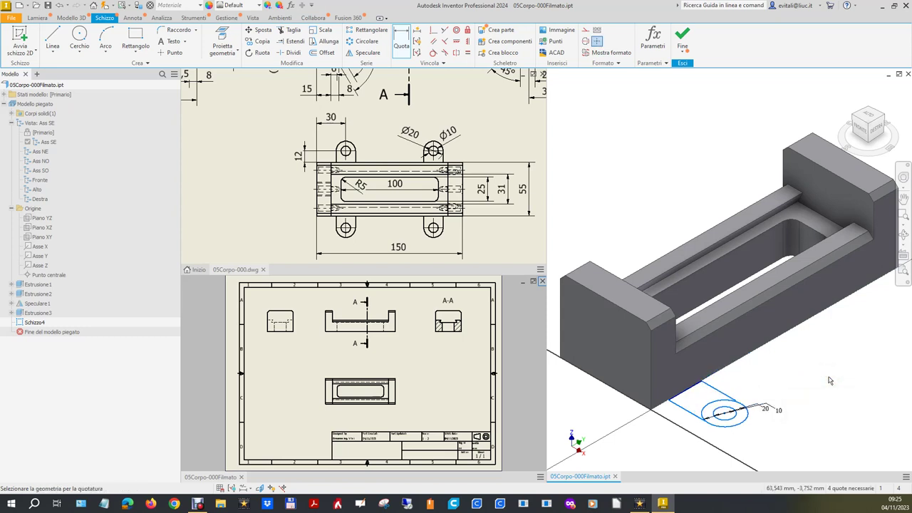
scroll(721, 415, down, 3)
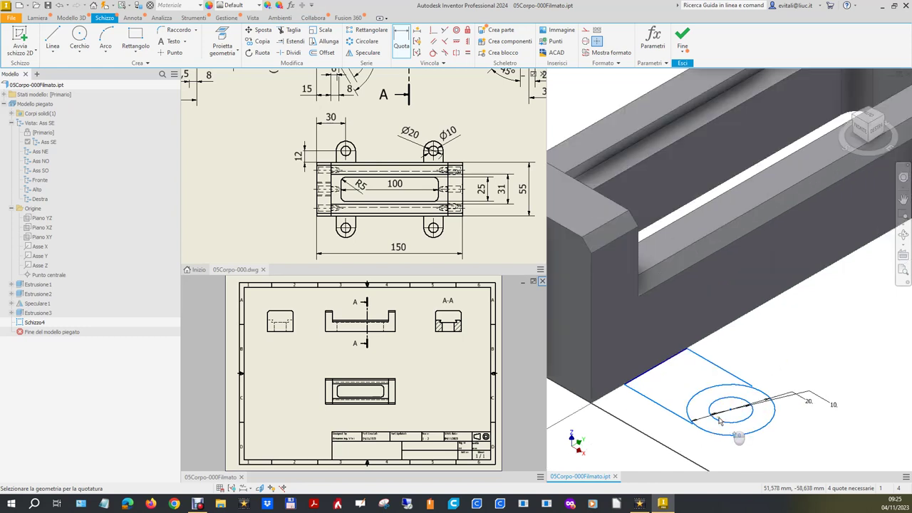
Trim away the unwanted outer-circle arc and extend the upper and lower side lines to the circle
click(287, 34)
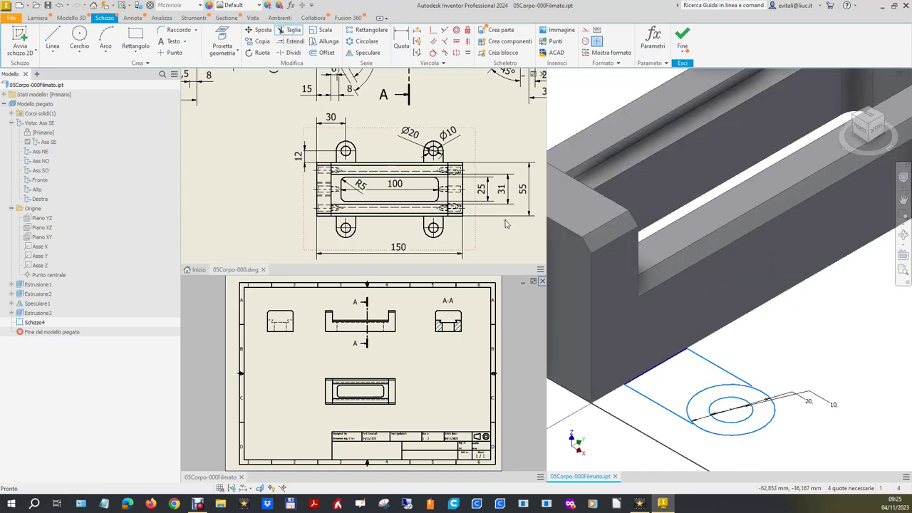
click(715, 390)
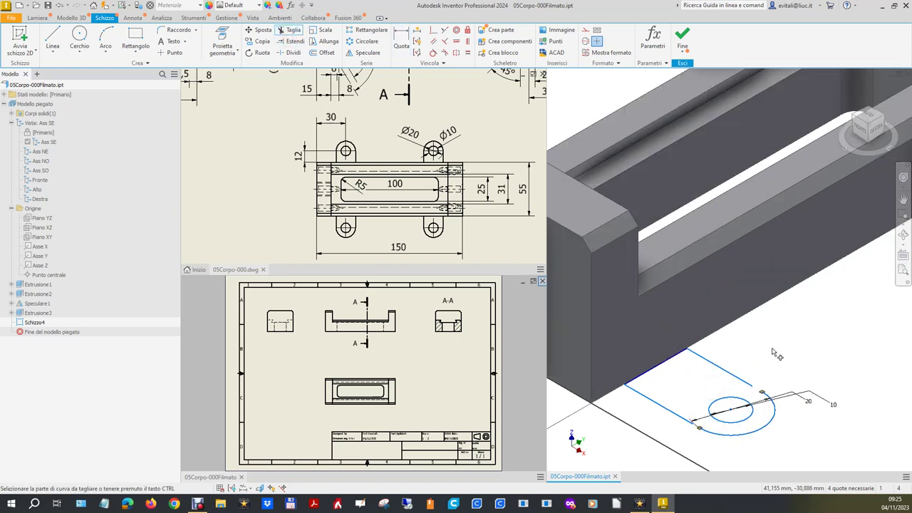
key(ctrl)
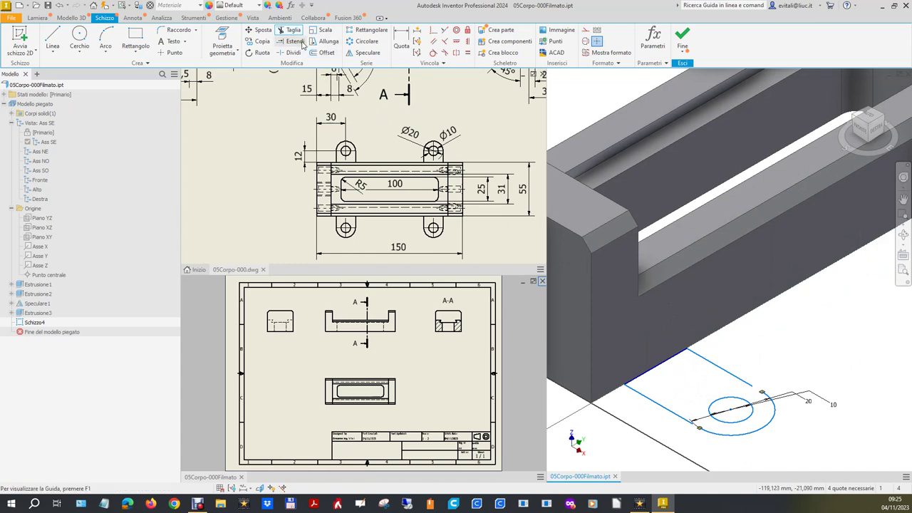
click(732, 372)
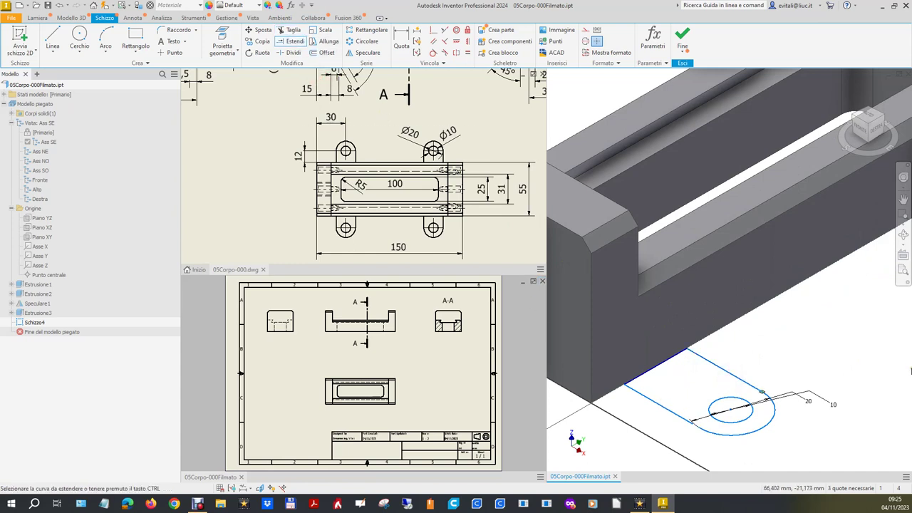
click(671, 409)
right_click(802, 341)
click(825, 336)
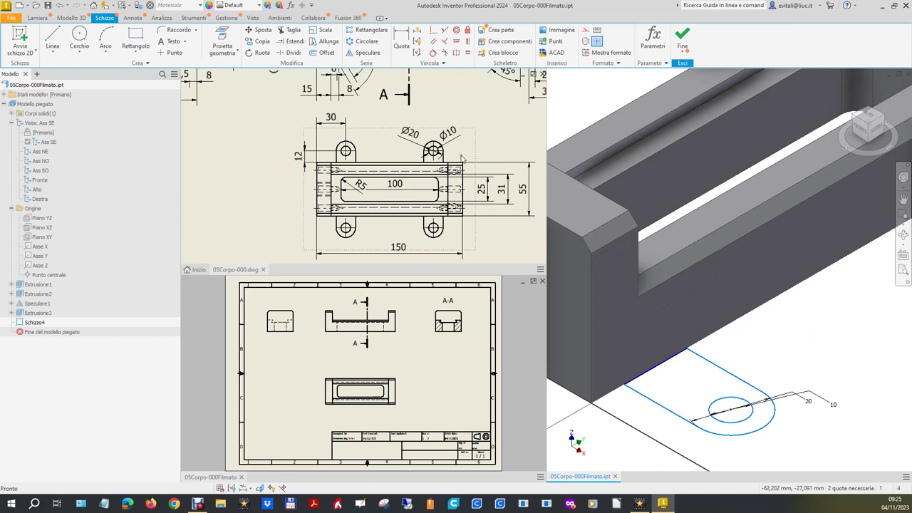
key(m)
key(Escape)
key(d)
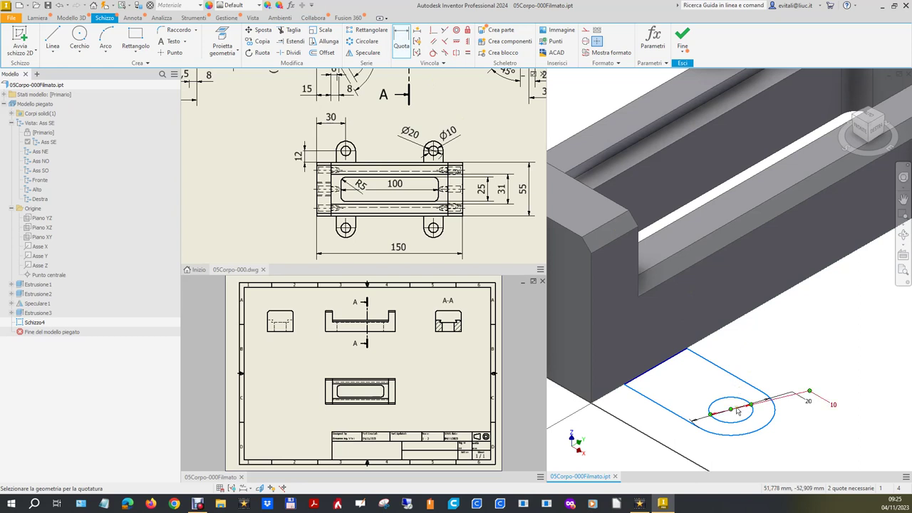
Dimension the lug circle's centre 12 mm from the body edge
click(730, 411)
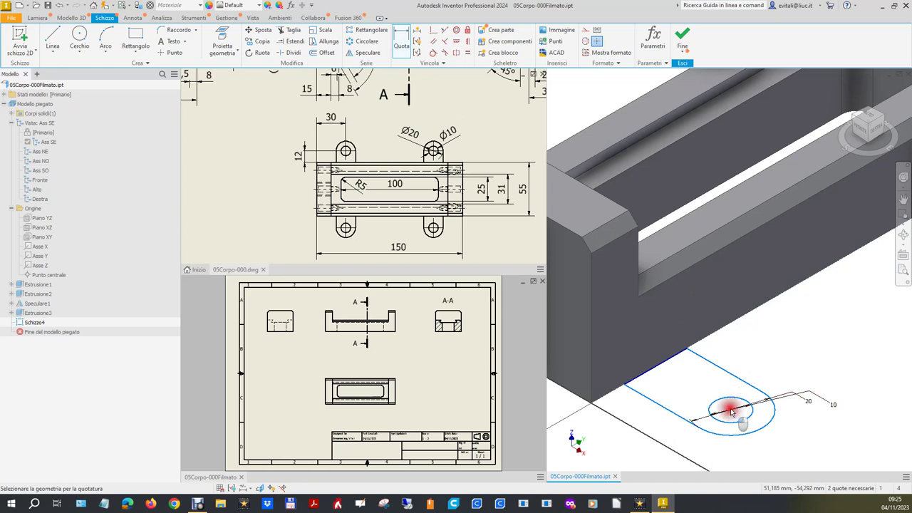
click(678, 359)
click(758, 350)
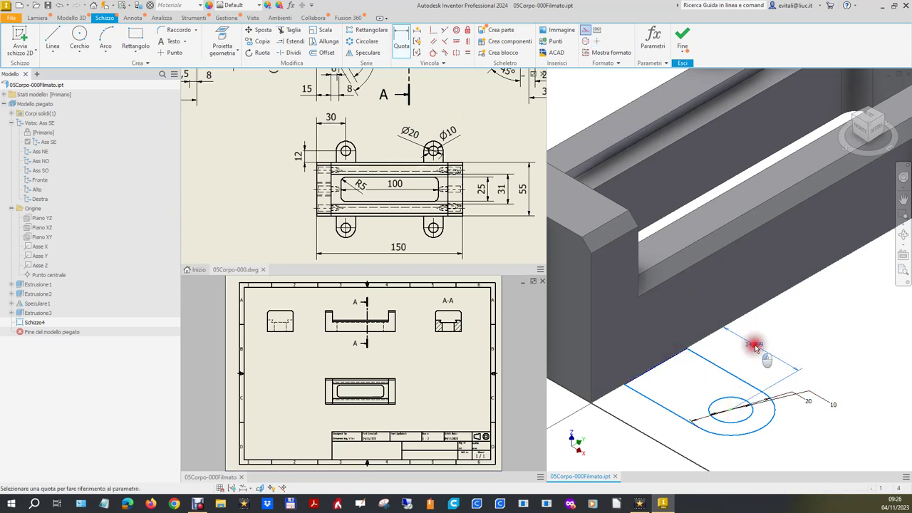
text(12)
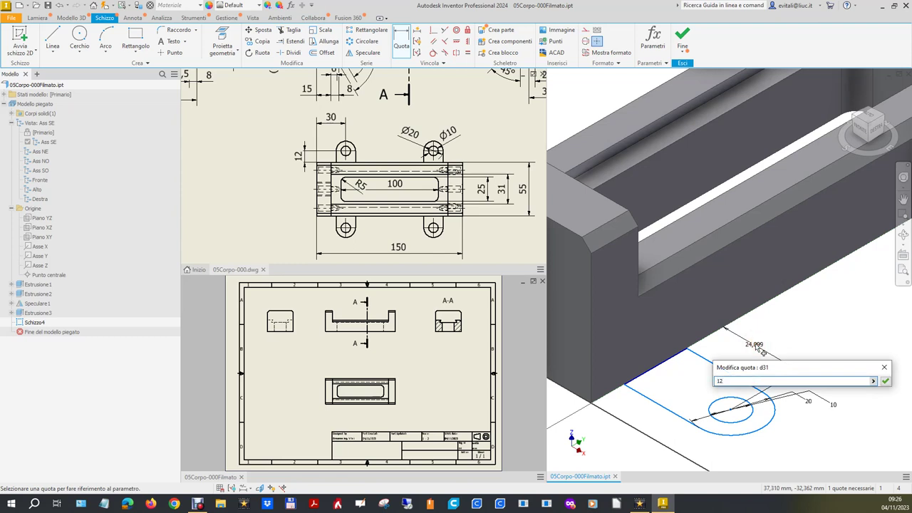
key(Return)
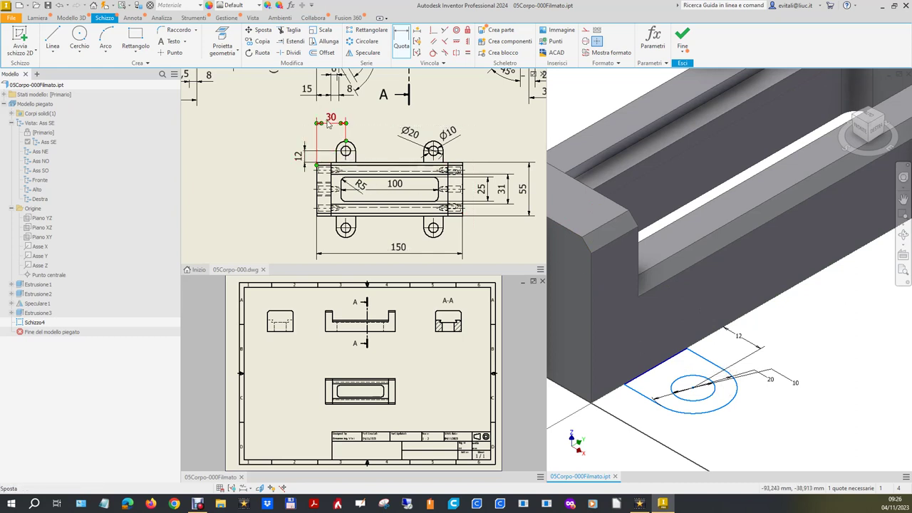
click(824, 350)
Position the lug 30 mm along the end edge and finish the sketch
click(403, 37)
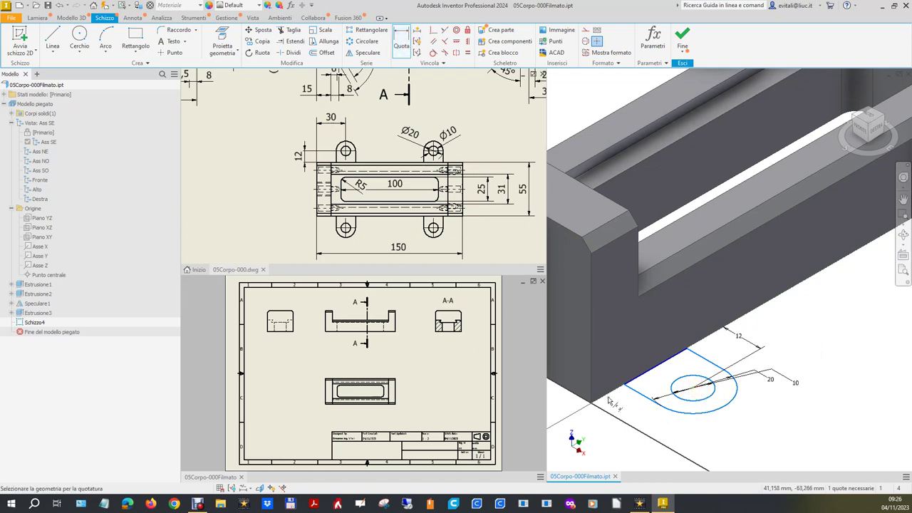
click(582, 393)
click(709, 436)
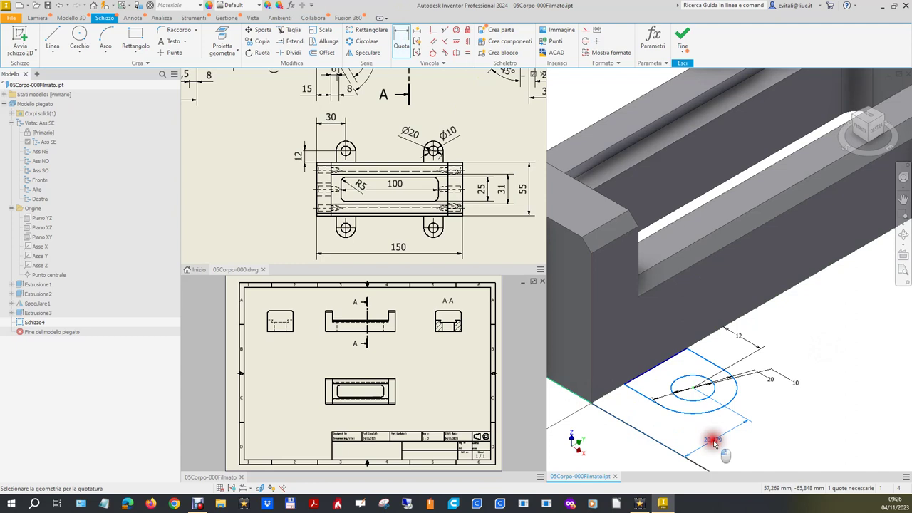
text(3)
key(Return)
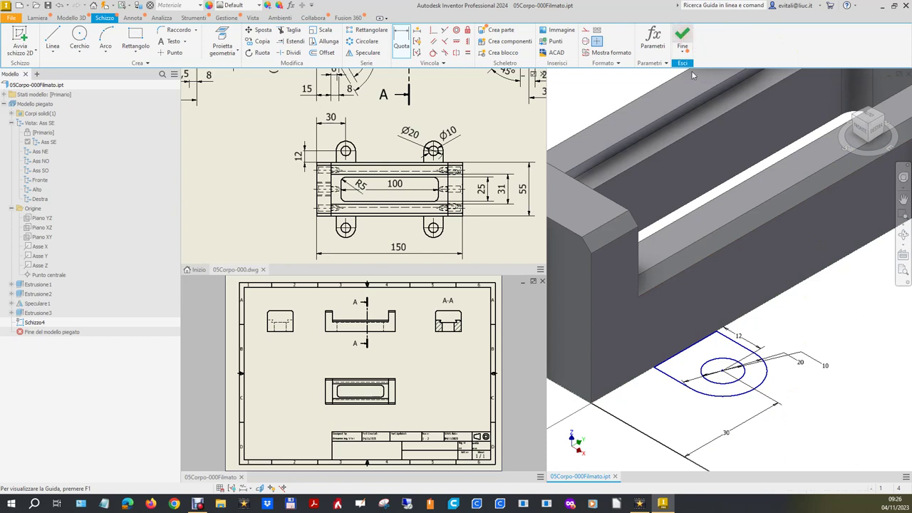
click(683, 38)
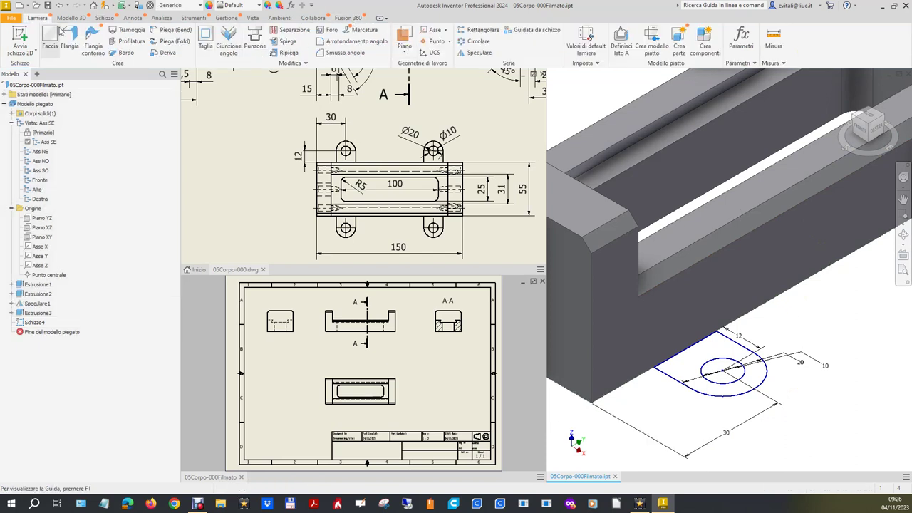
Start a 10 mm extrusion of the lug profile, flipped to grow upward
click(71, 17)
click(55, 39)
click(745, 381)
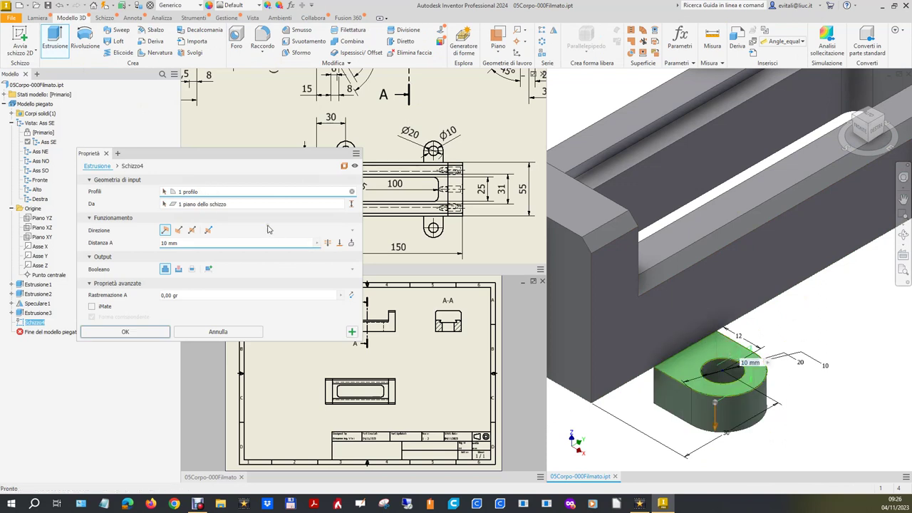
click(179, 230)
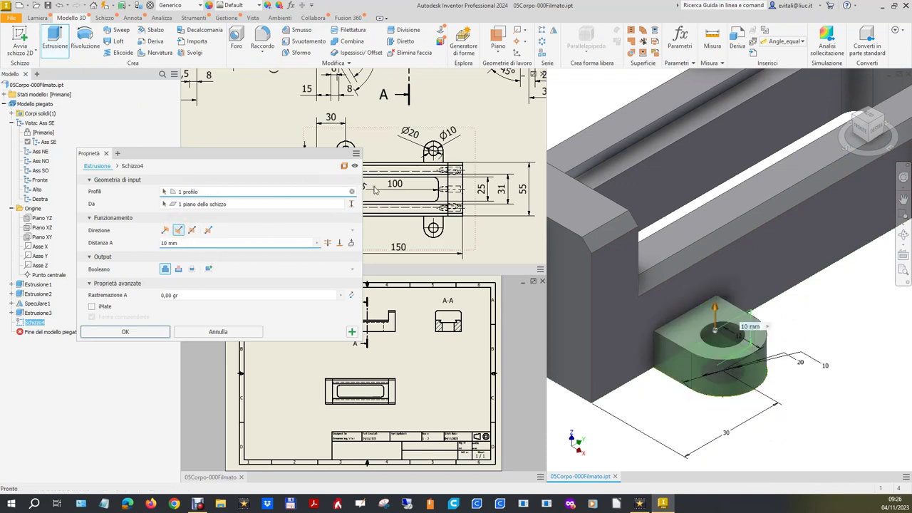
drag(308, 156, 291, 219)
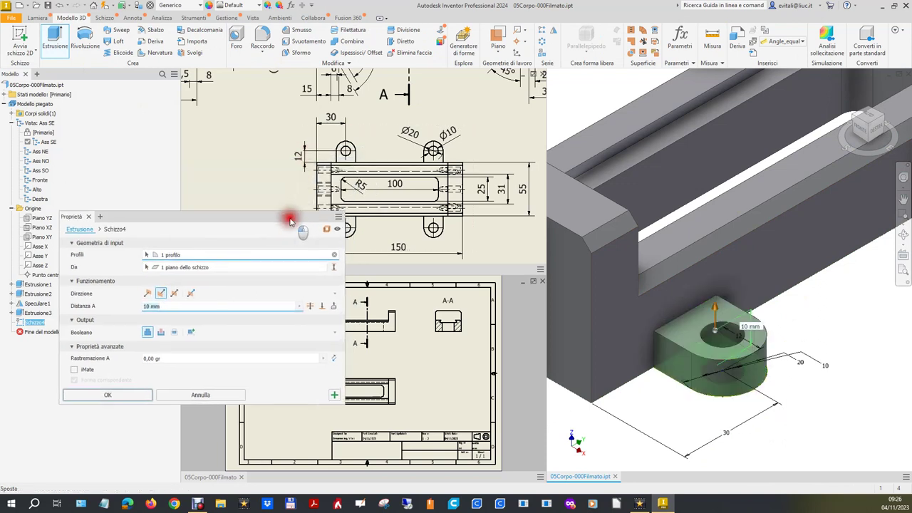
Zoom around the view, then activate the reference drawing window
scroll(534, 125, up, 1)
scroll(531, 99, up, 1)
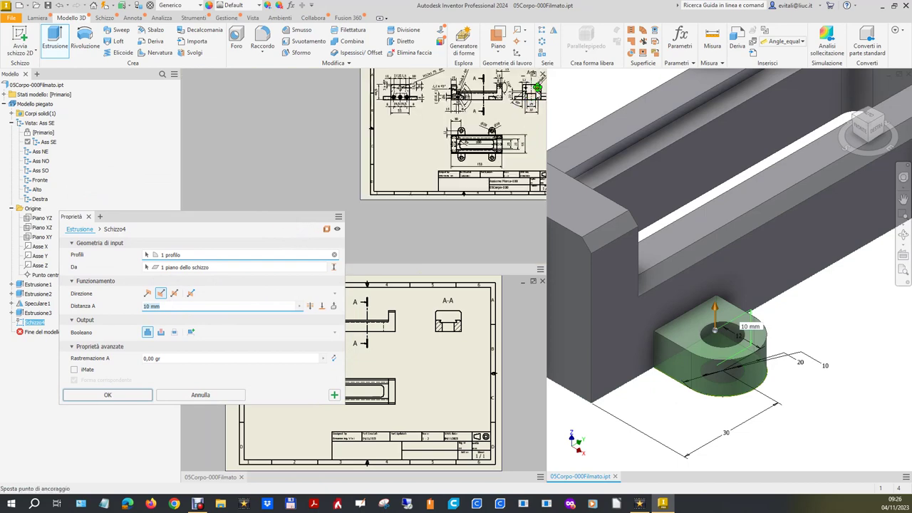
scroll(538, 92, up, 1)
scroll(489, 135, down, 2)
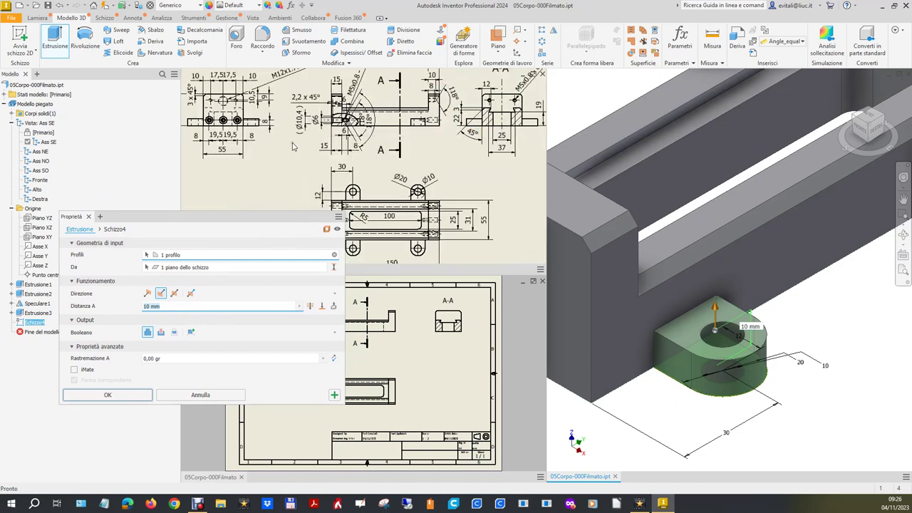
scroll(255, 125, up, 2)
scroll(255, 125, down, 2)
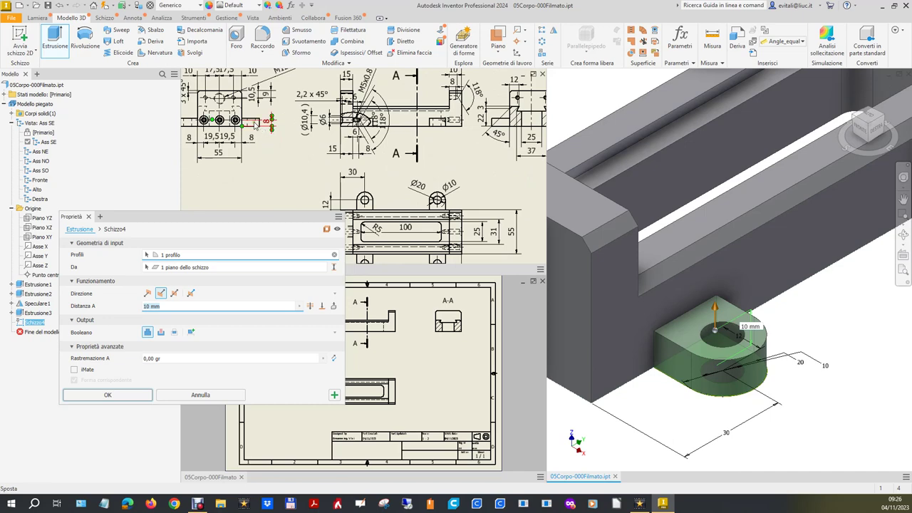
scroll(440, 126, up, 2)
scroll(439, 126, up, 2)
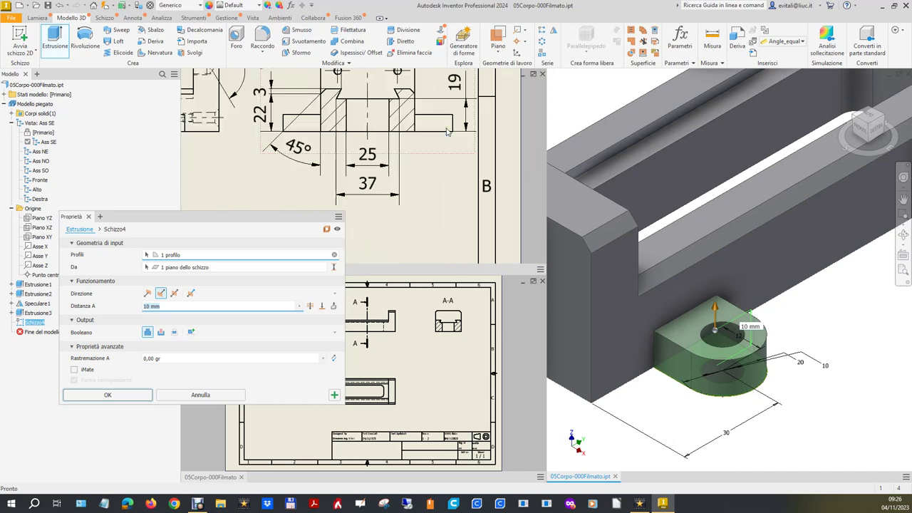
scroll(447, 132, down, 1)
scroll(456, 139, down, 1)
scroll(459, 140, down, 1)
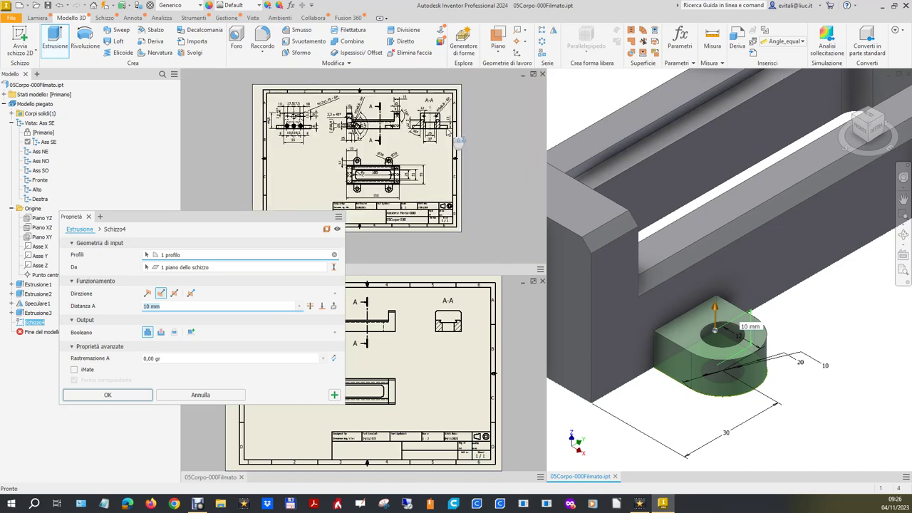
scroll(307, 122, up, 3)
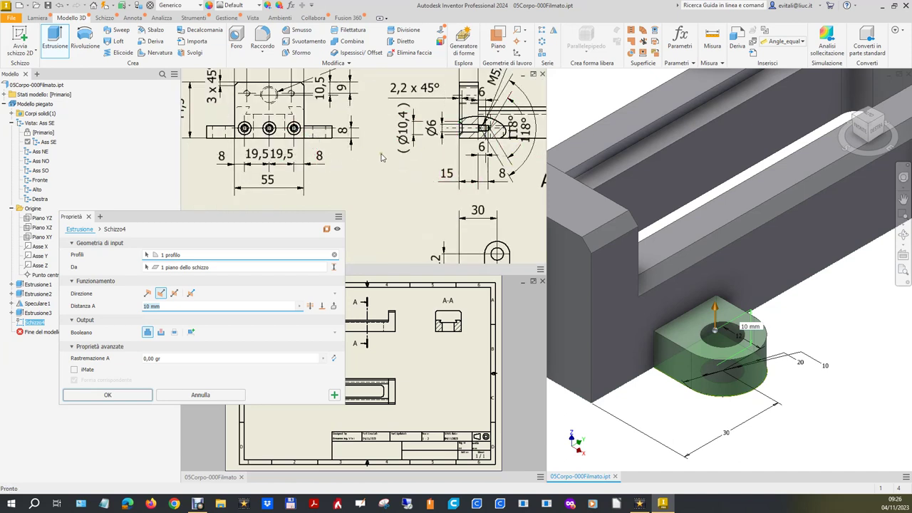
scroll(380, 155, down, 2)
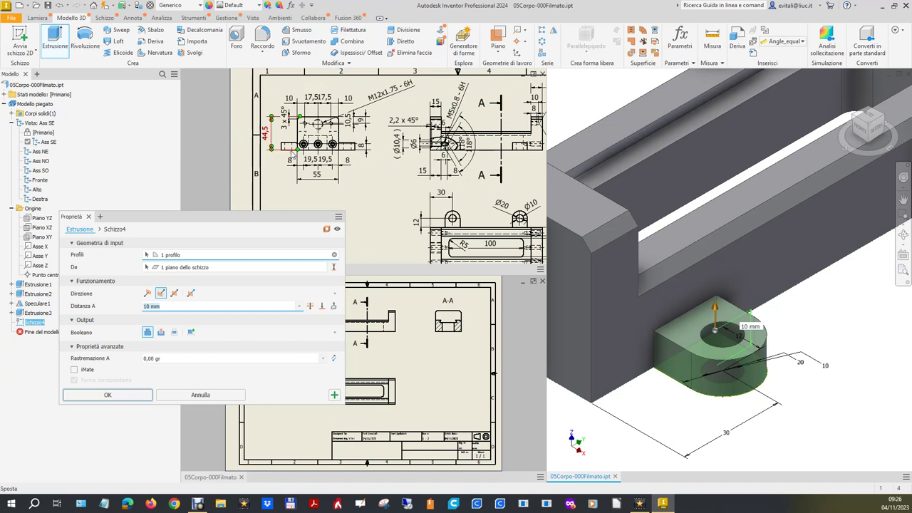
scroll(293, 155, up, 3)
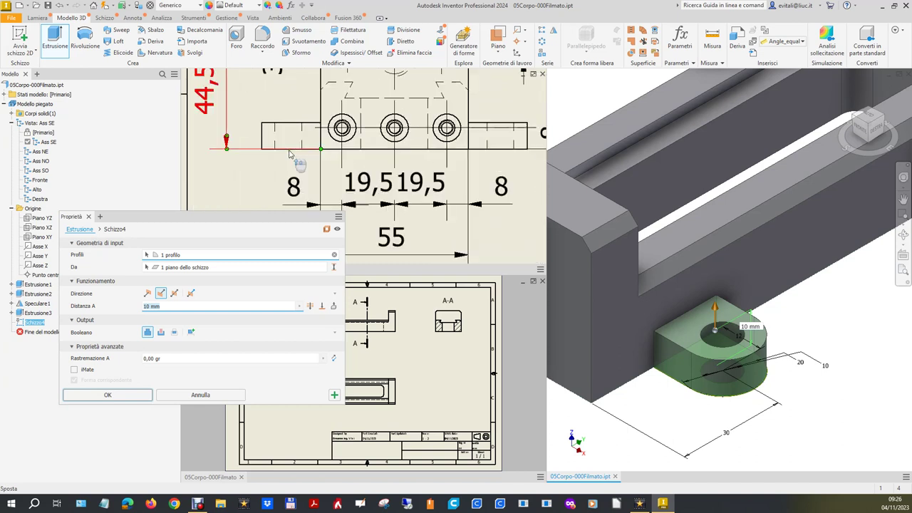
click(204, 162)
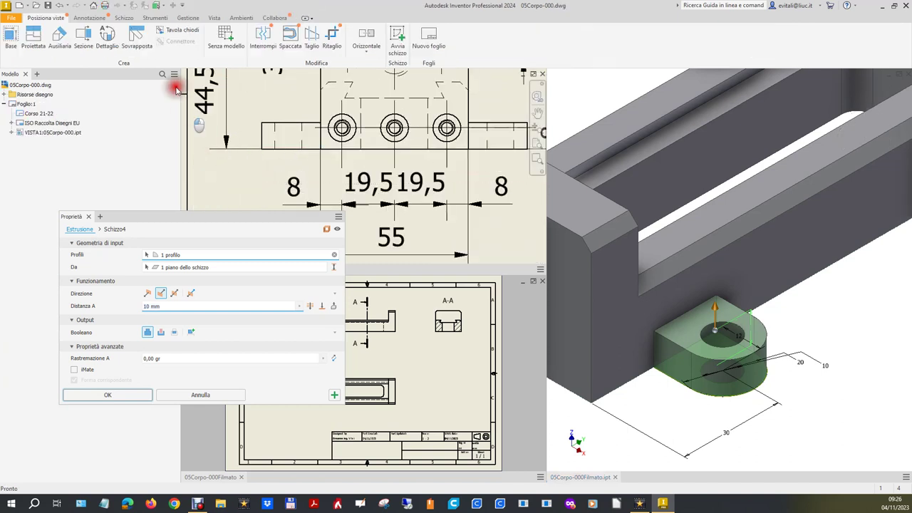
Add a vertical 10 dimension to the rectangle and move its text beside the extension line
click(86, 17)
click(17, 38)
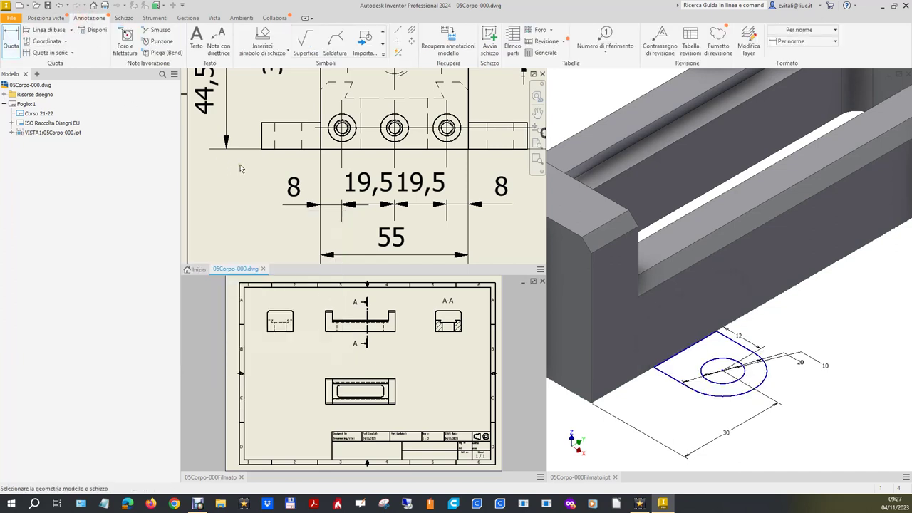
click(263, 134)
click(239, 118)
double_click(234, 163)
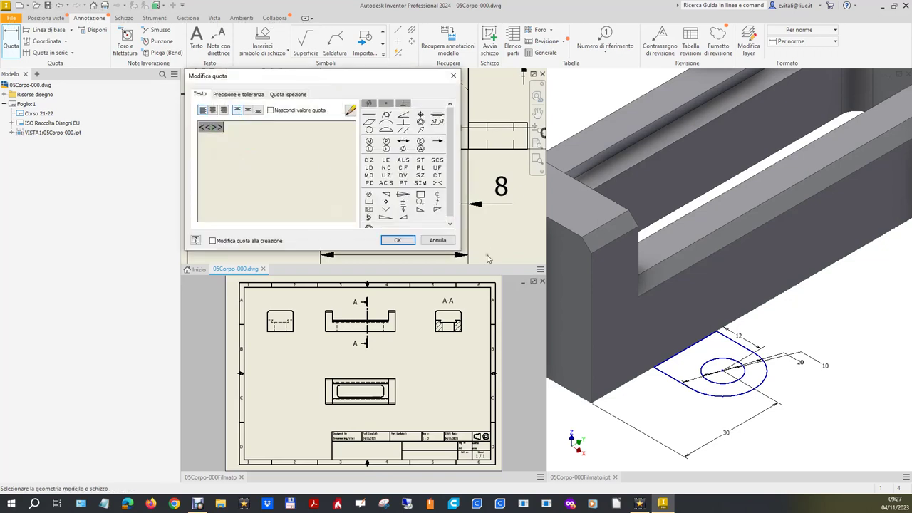
click(438, 240)
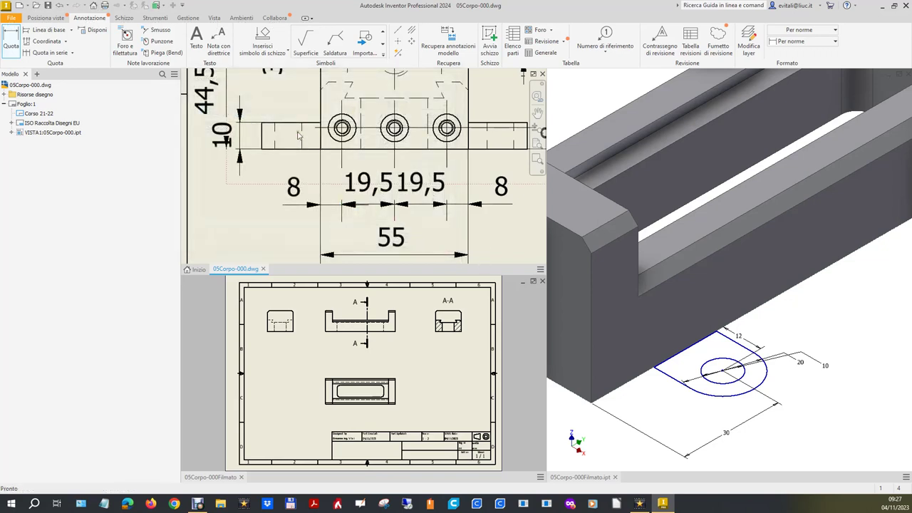
mouse_move(221, 128)
mouse_down()
mouse_move(245, 194)
mouse_move(223, 208)
mouse_move(263, 226)
mouse_move(243, 200)
mouse_move(247, 188)
mouse_move(240, 194)
mouse_up()
Zoom the drawing to bring the lugged top view into sight
scroll(251, 201, up, 2)
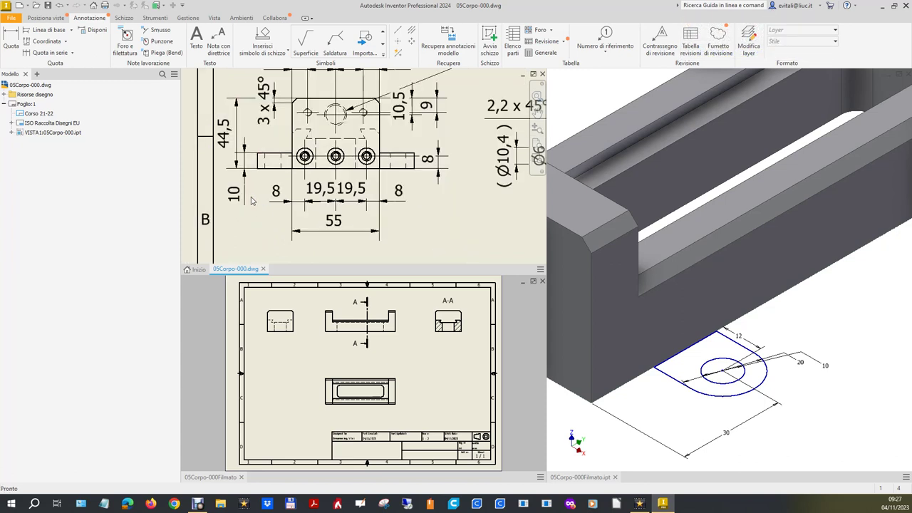
scroll(251, 201, up, 2)
scroll(370, 171, up, 2)
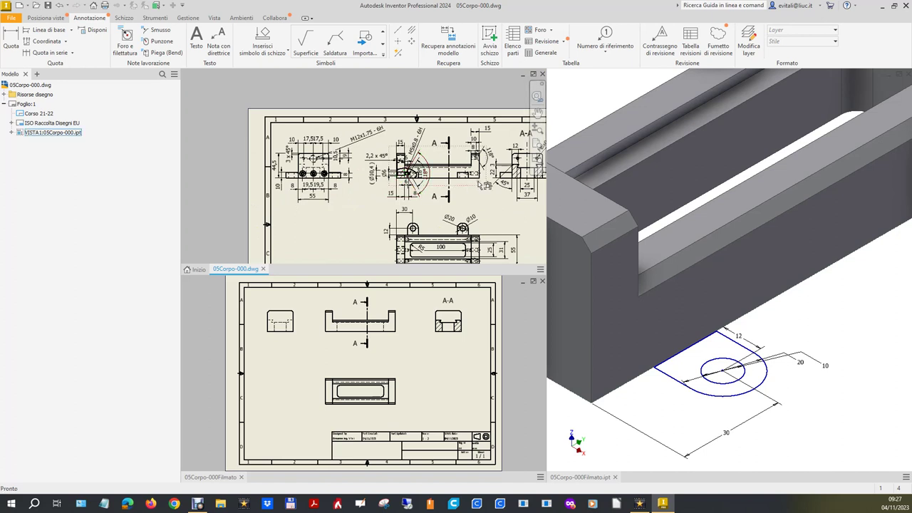
scroll(473, 189, down, 3)
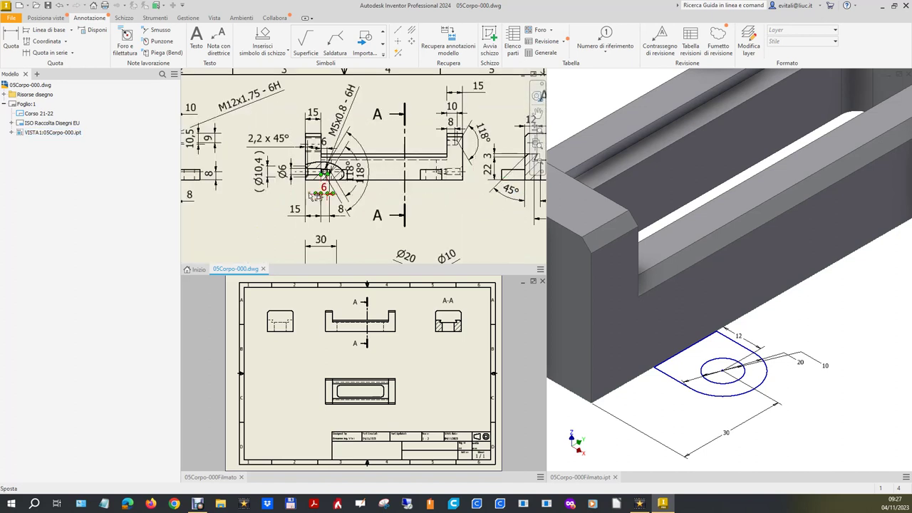
scroll(296, 201, up, 2)
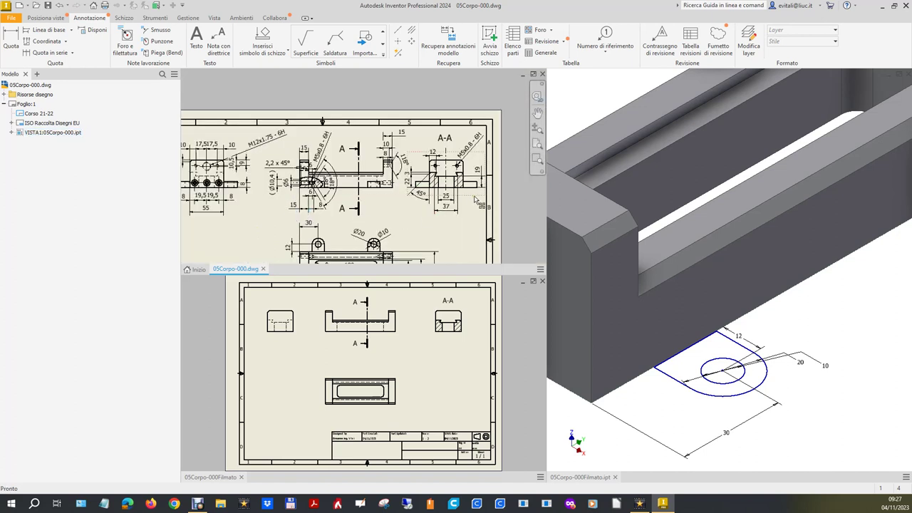
scroll(431, 184, up, 2)
scroll(411, 253, down, 3)
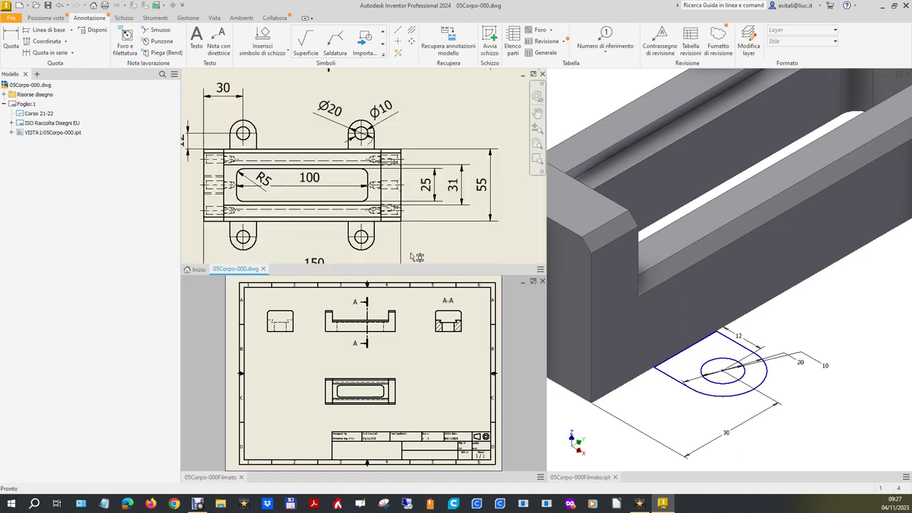
Extrude the circular lug sketch 10 mm upward as Estrusione4 and orbit to inspect it
click(826, 303)
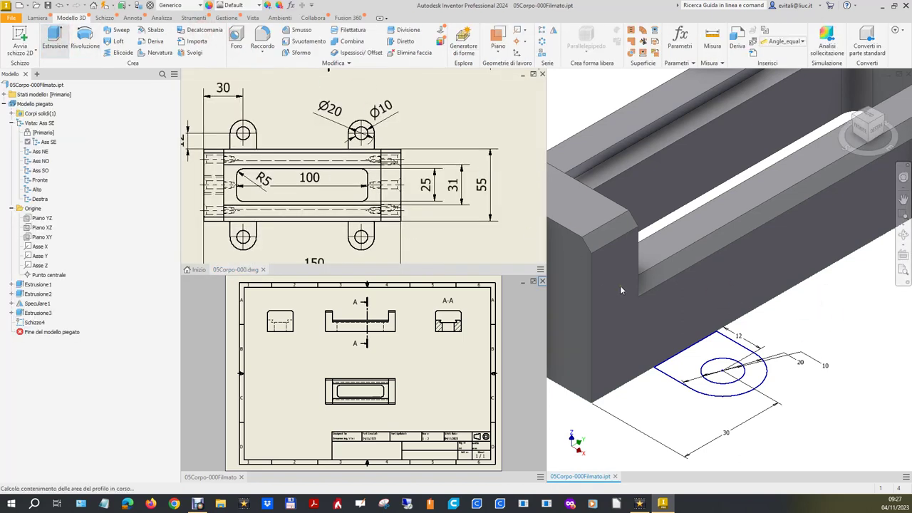
click(685, 355)
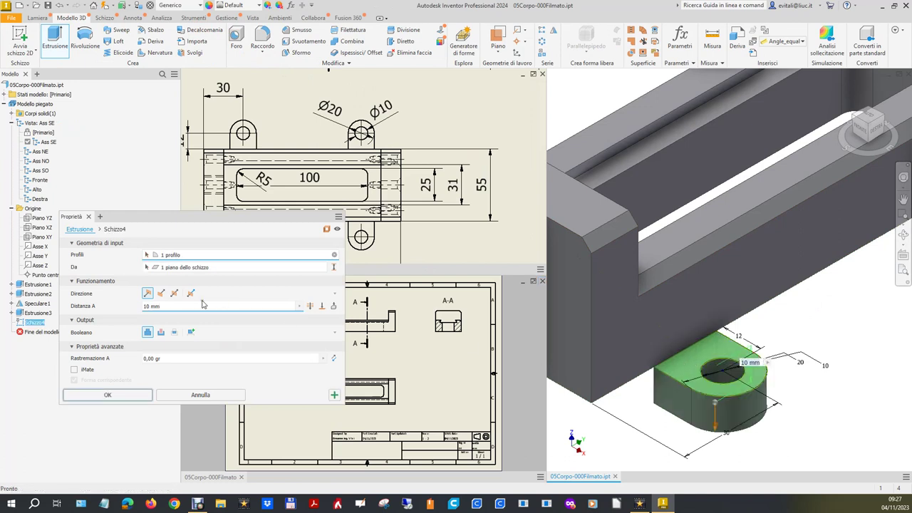
click(161, 293)
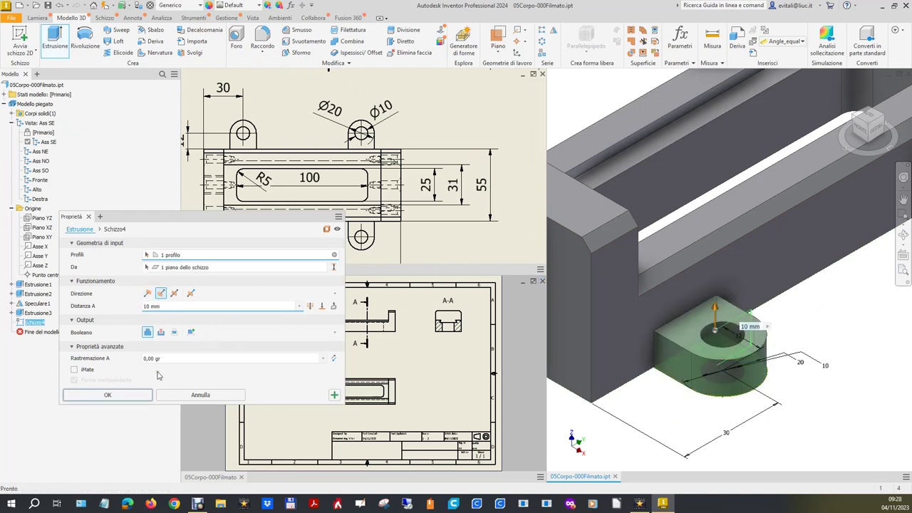
click(138, 392)
click(844, 88)
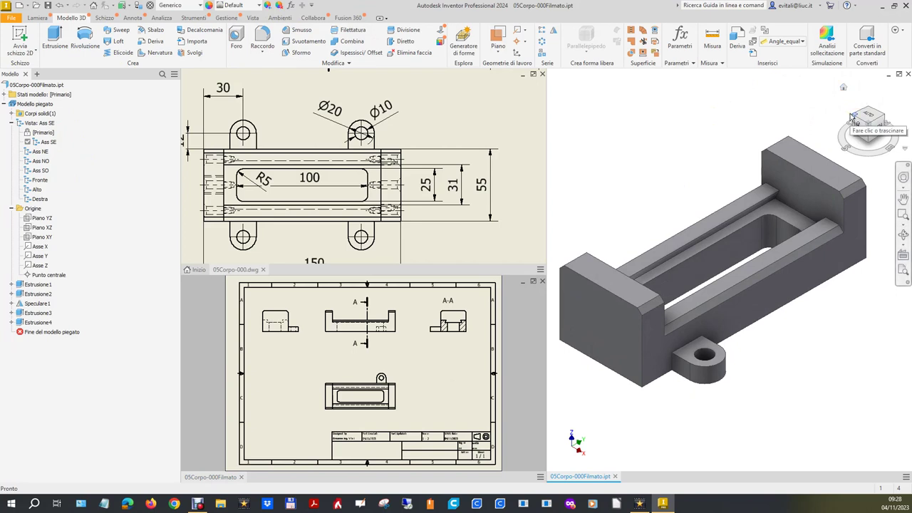
click(870, 127)
mouse_move(868, 124)
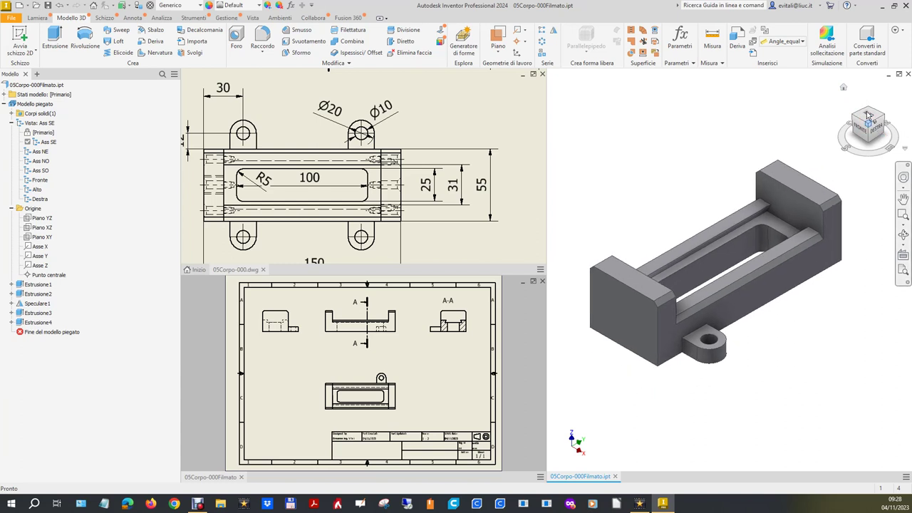
click(870, 110)
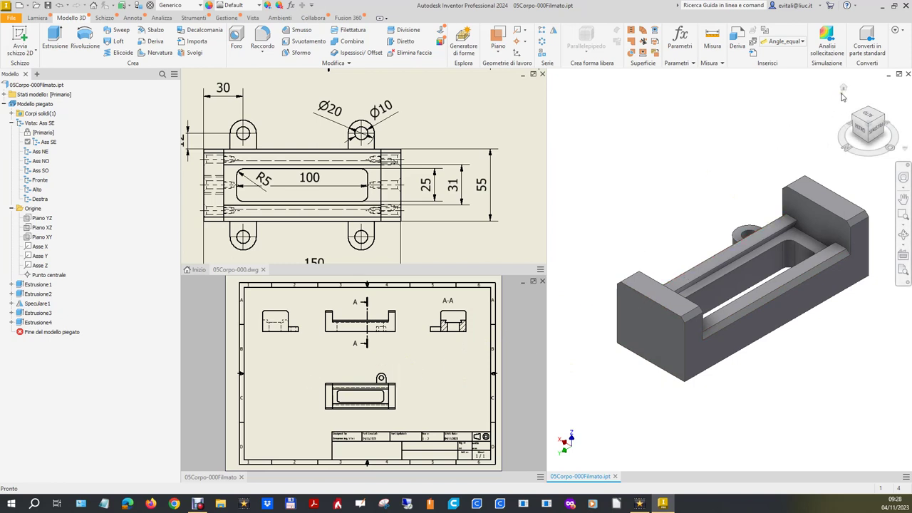
Set the current orientation as the home view, fitted to the model
right_click(844, 91)
mouse_move(854, 147)
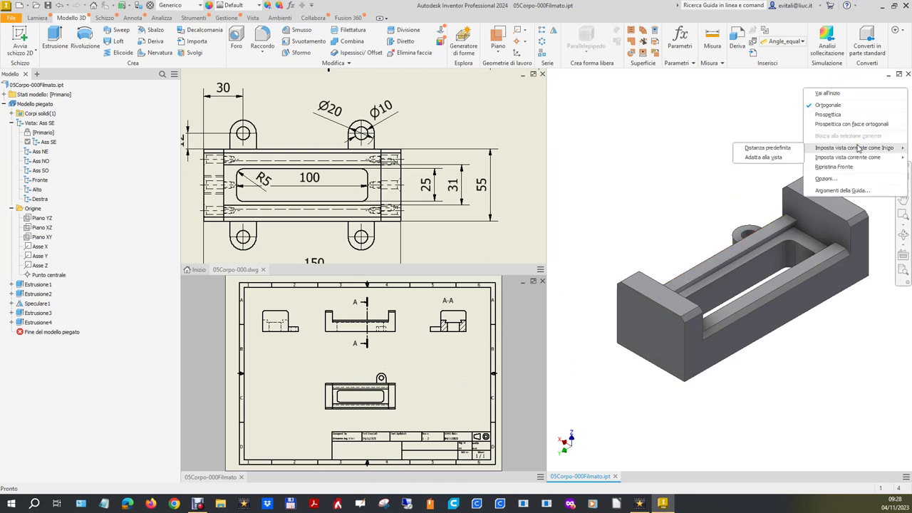
click(771, 157)
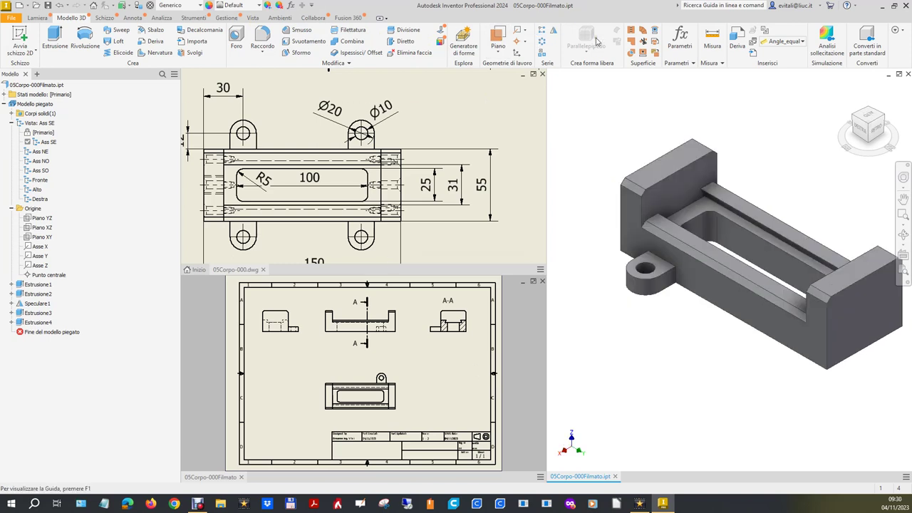
Pattern Estrusione4 along the Y axis: 2 instances spaced 150-30-30 mm
click(544, 32)
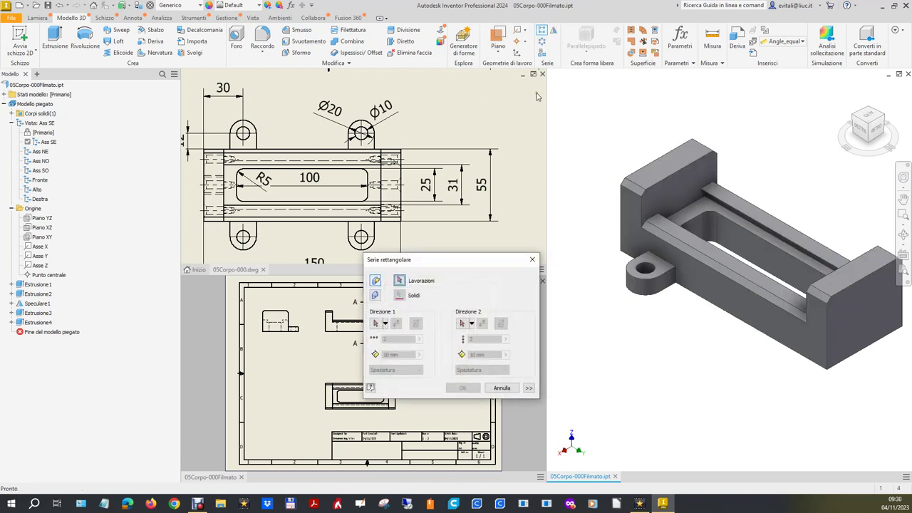
click(378, 324)
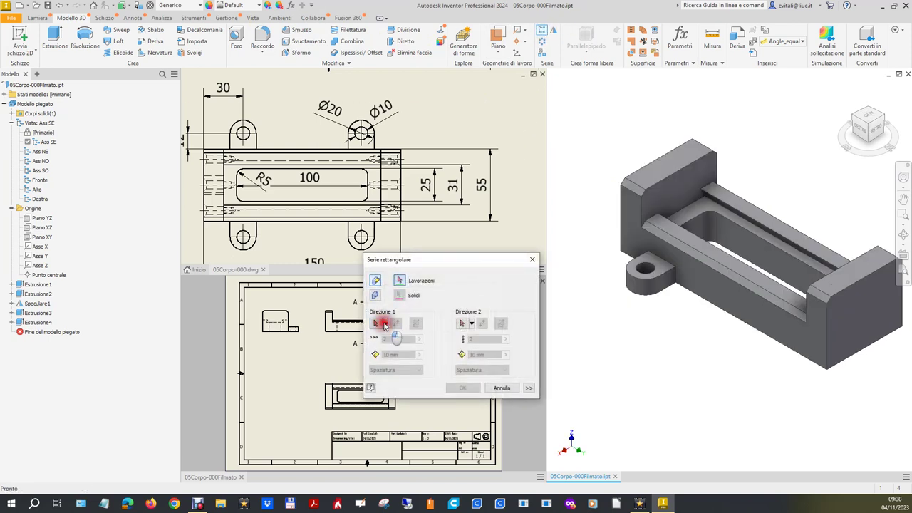
click(400, 347)
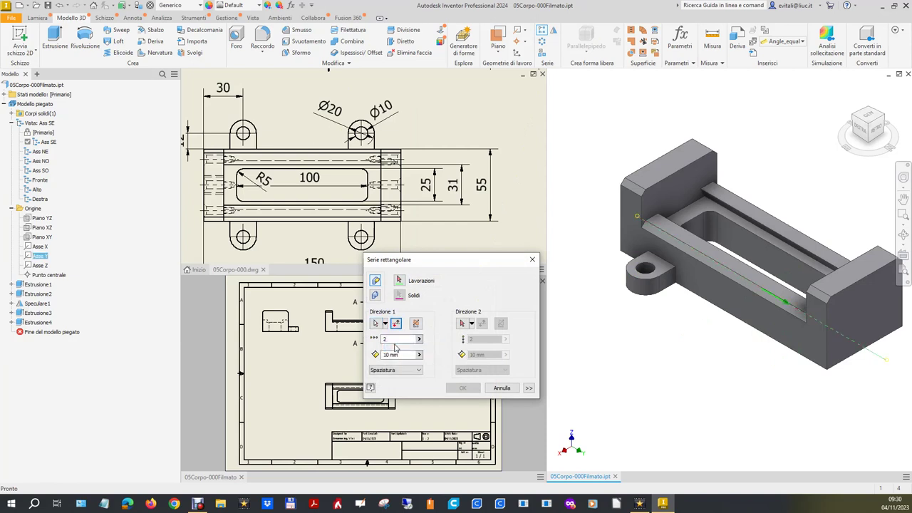
double_click(406, 354)
text(150-30-30)
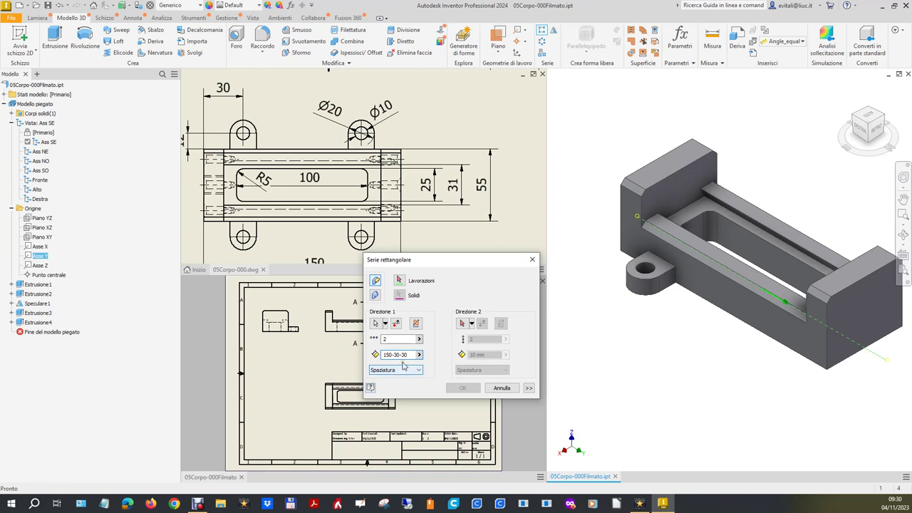
double_click(404, 339)
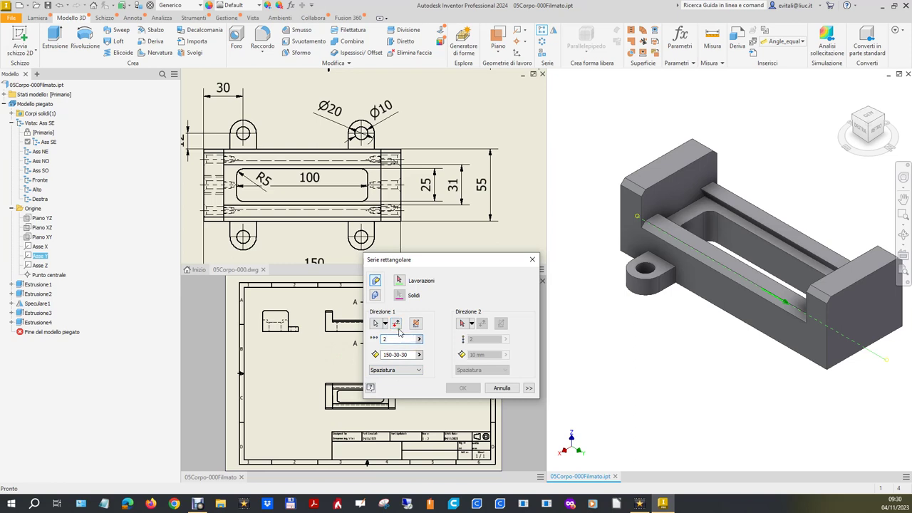
click(399, 281)
click(39, 322)
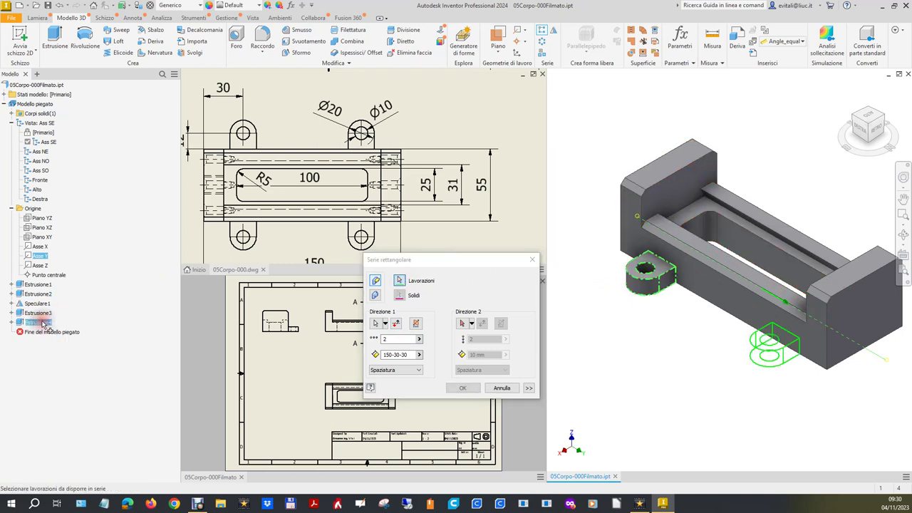
click(470, 389)
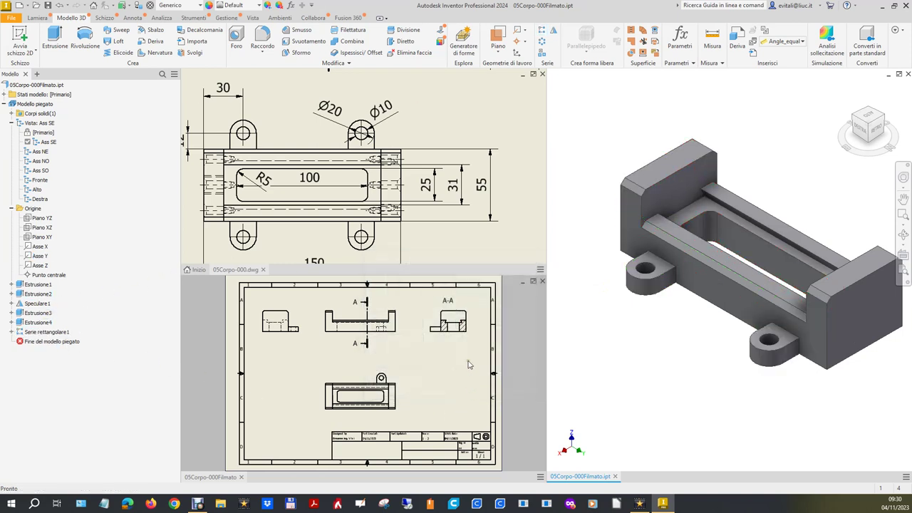
Mirror Estrusione4 and Serie rettangolare1 across Piano YZ to get four lugs
click(554, 30)
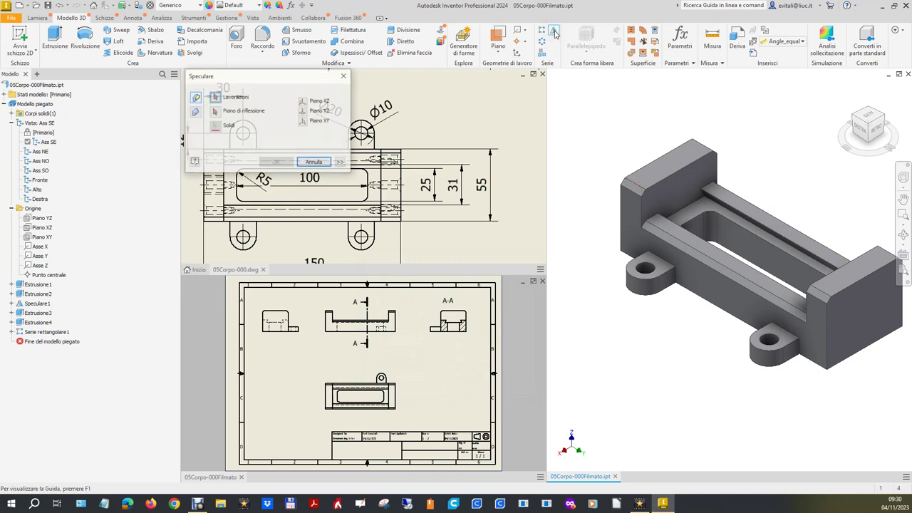
click(57, 333)
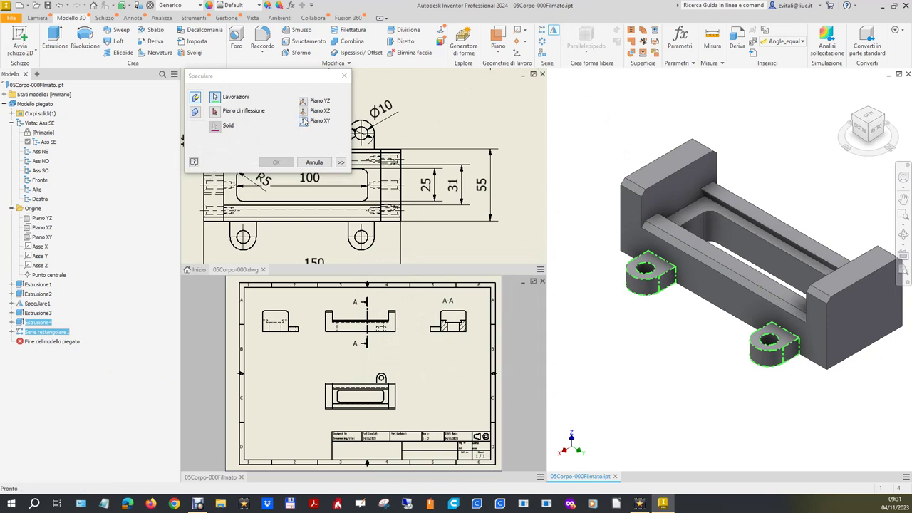
click(302, 110)
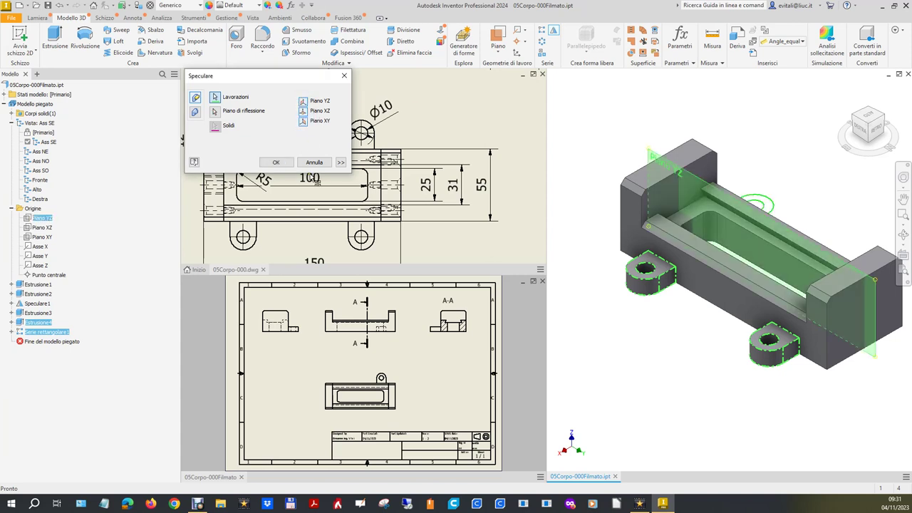
click(284, 164)
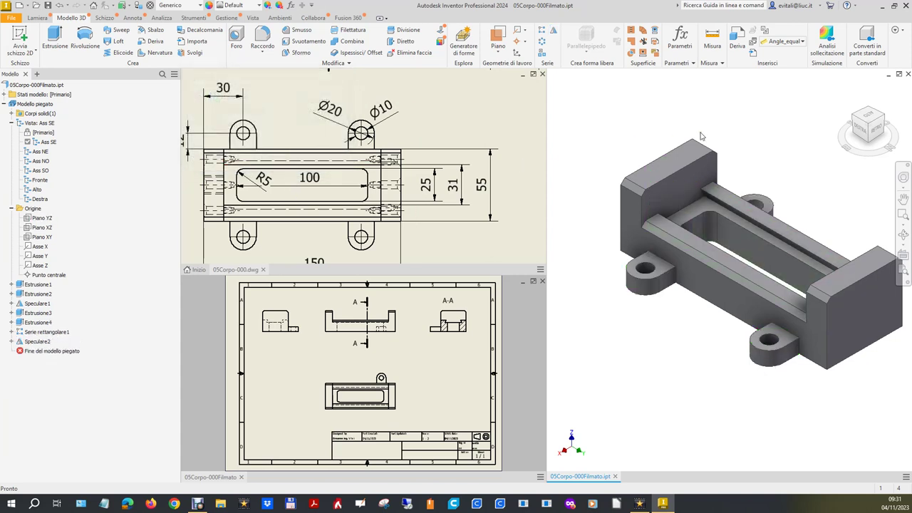
click(844, 89)
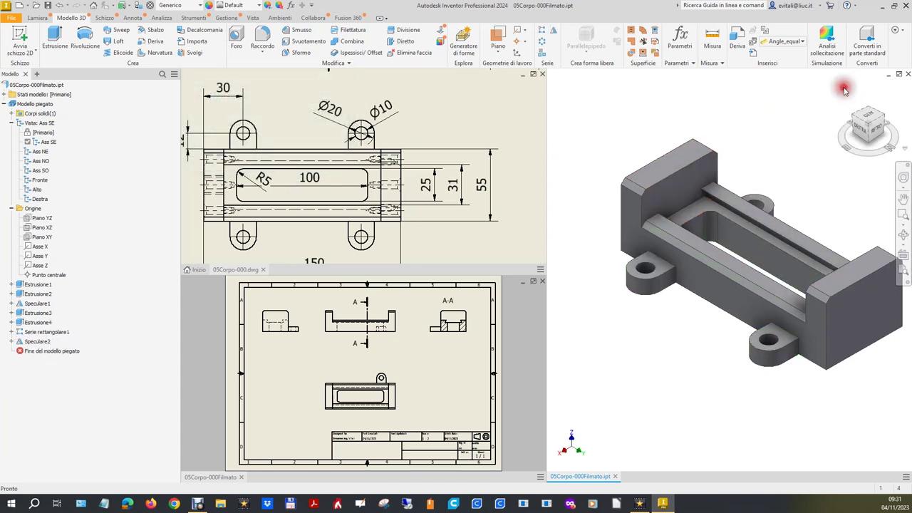
click(388, 361)
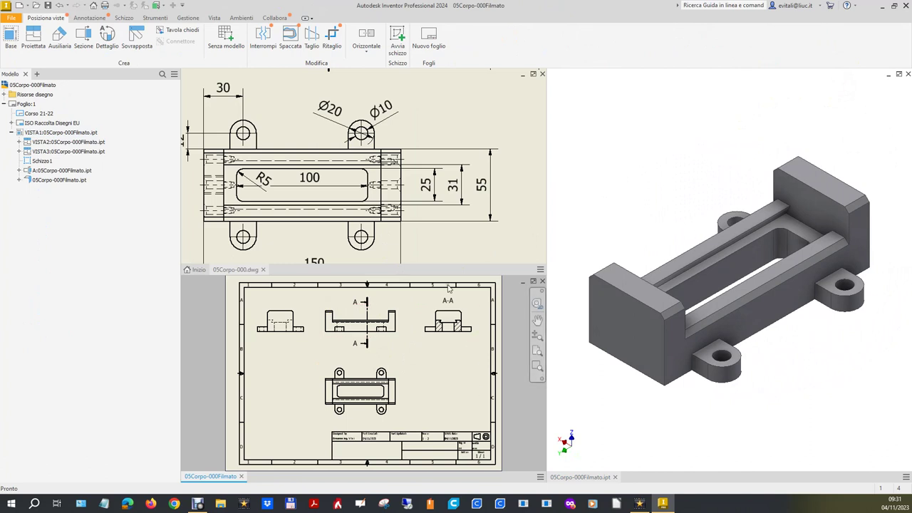
Zoom through the drawing to read the three-hole detail's 8 and 19,5 dimensions, then reactivate the part window
scroll(447, 217, up, 3)
scroll(423, 194, down, 3)
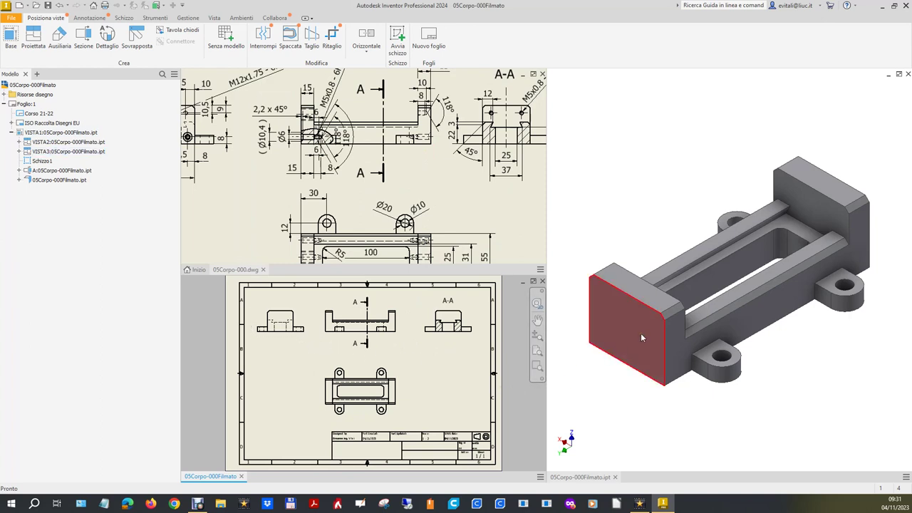
scroll(690, 430, down, 2)
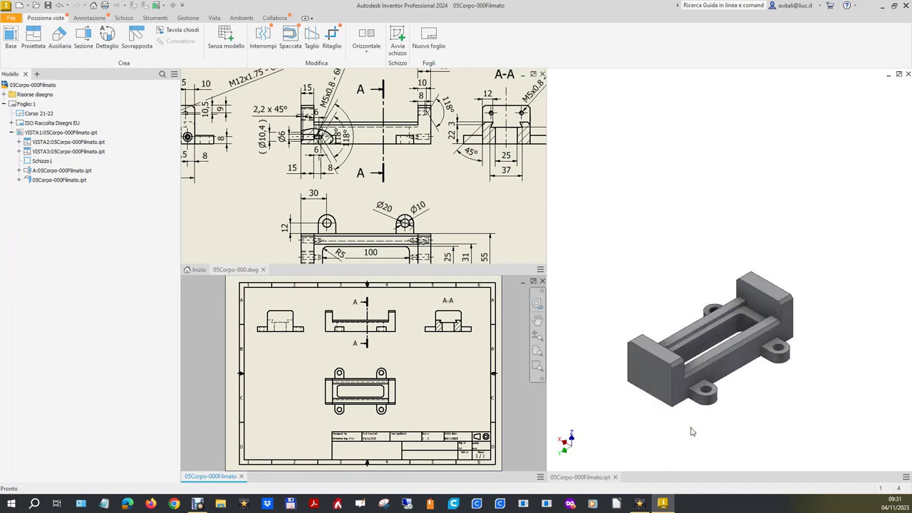
key(Home)
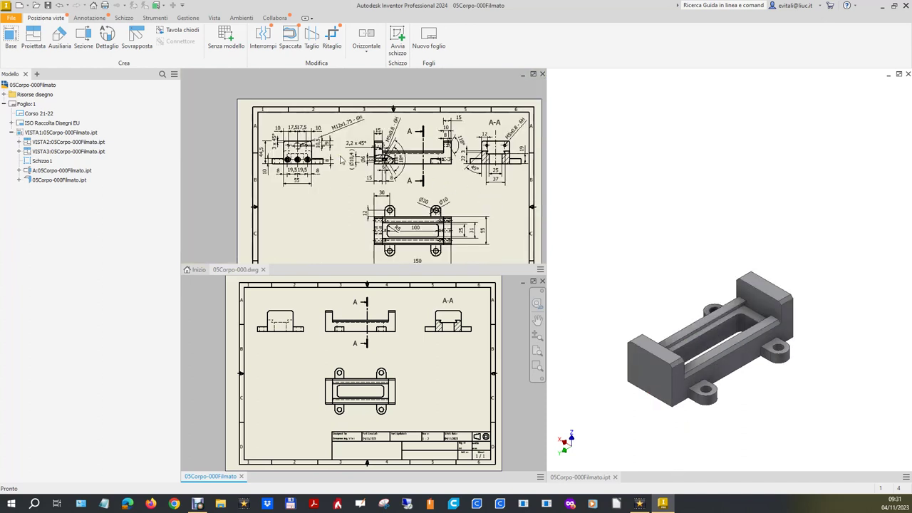
scroll(312, 169, up, 3)
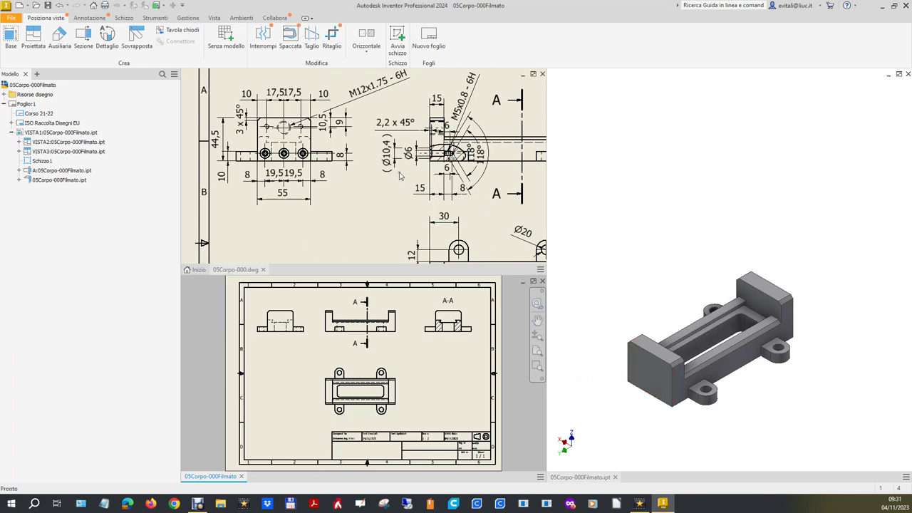
scroll(383, 210, down, 2)
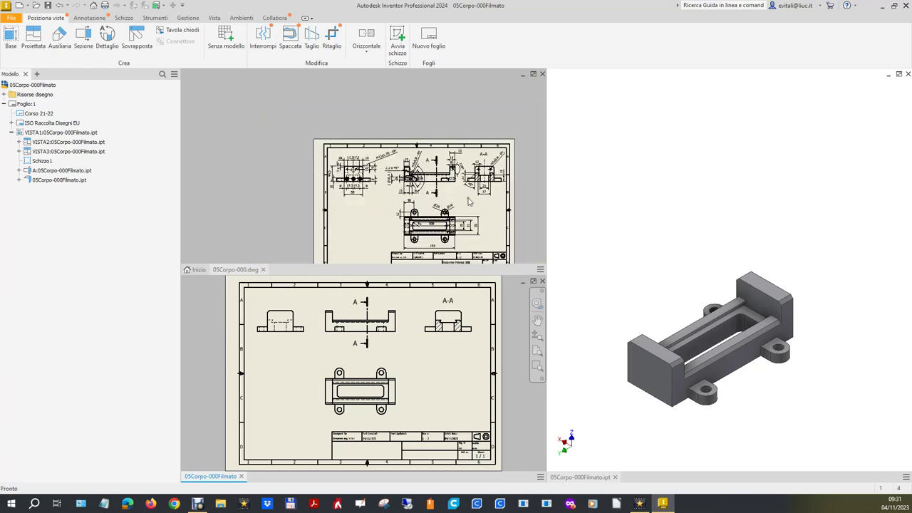
key(Home)
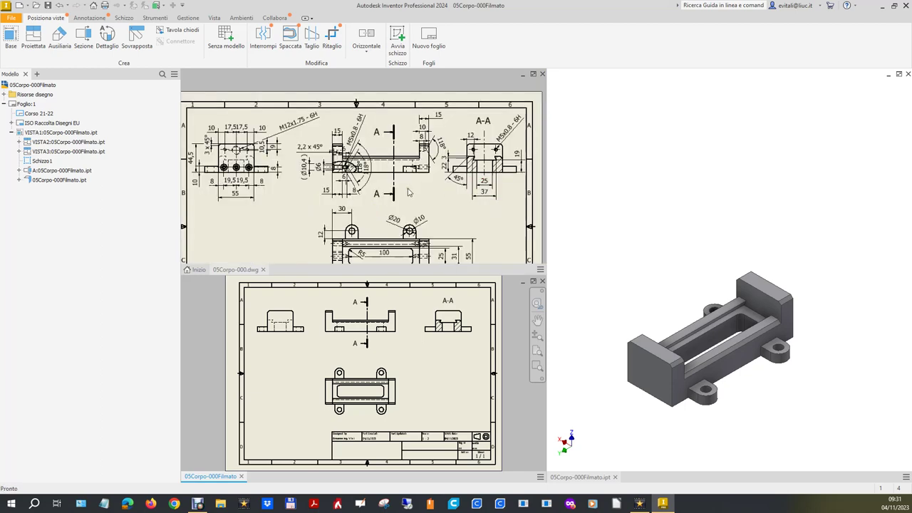
scroll(360, 180, down, 1)
scroll(342, 172, up, 4)
scroll(336, 169, up, 2)
scroll(337, 169, down, 2)
scroll(336, 169, down, 2)
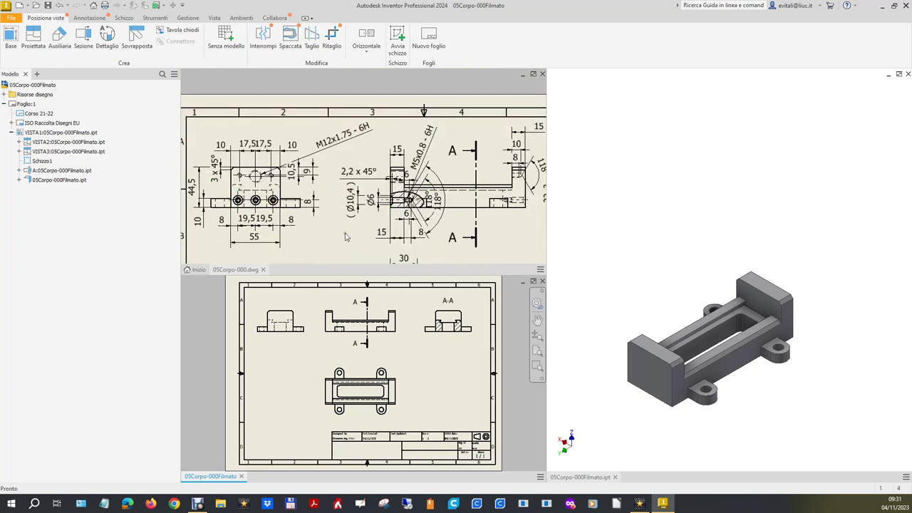
scroll(384, 243, down, 1)
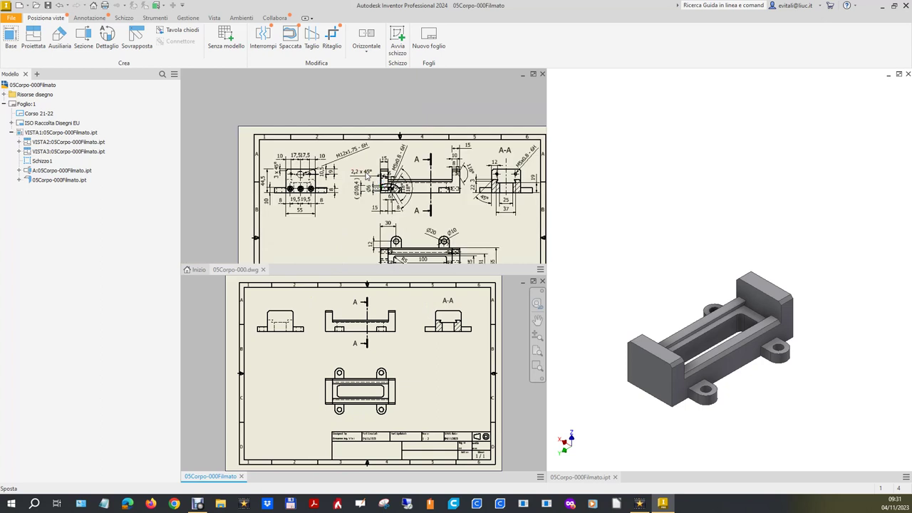
scroll(385, 246, down, 1)
scroll(386, 249, up, 3)
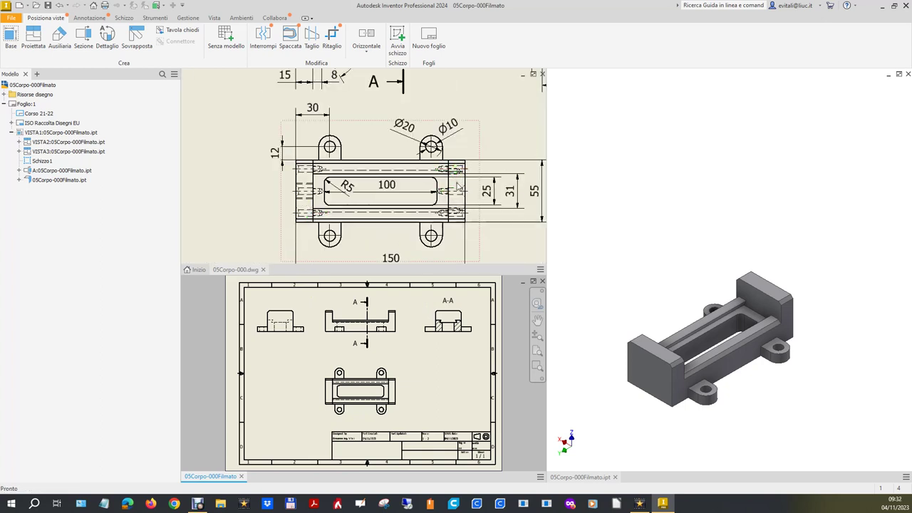
scroll(330, 196, down, 3)
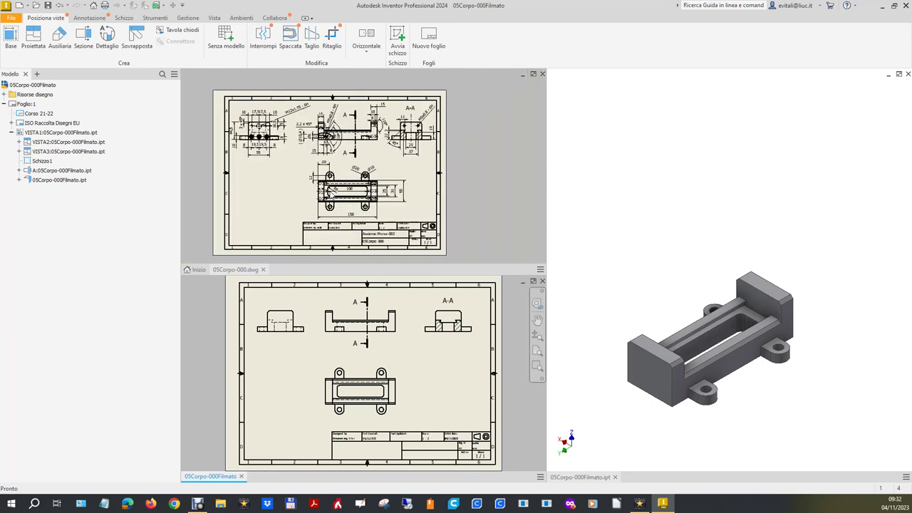
scroll(420, 131, up, 3)
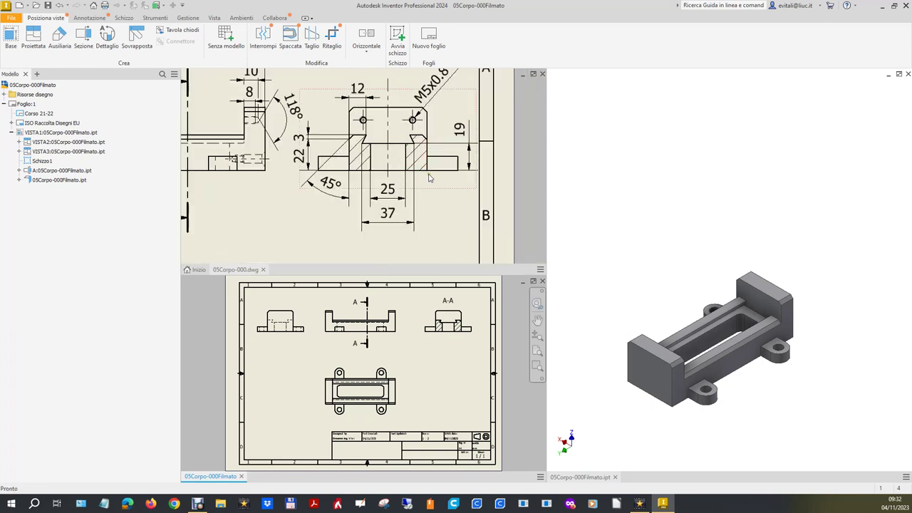
scroll(428, 169, down, 2)
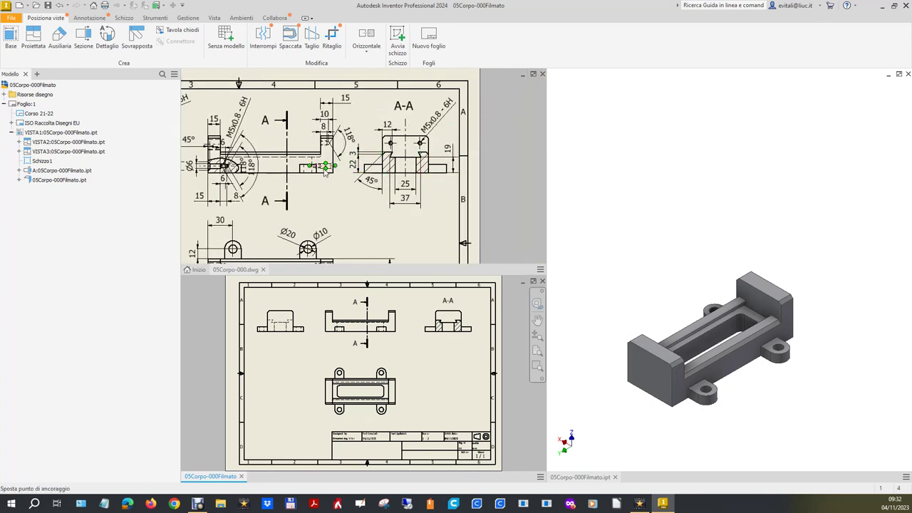
scroll(342, 209, down, 2)
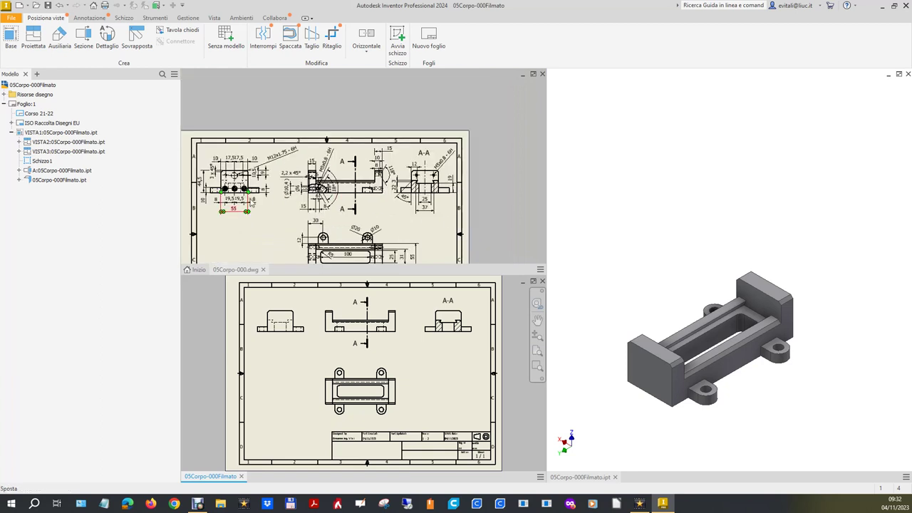
scroll(228, 203, up, 4)
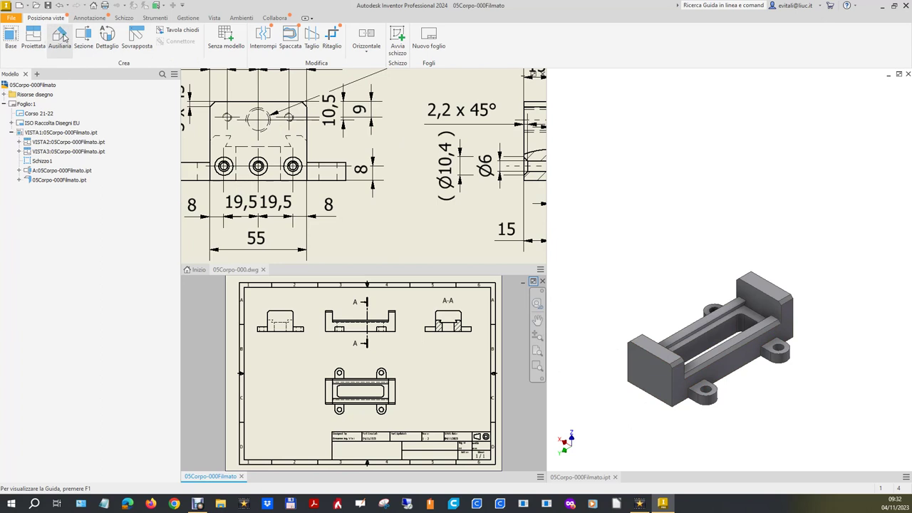
click(621, 222)
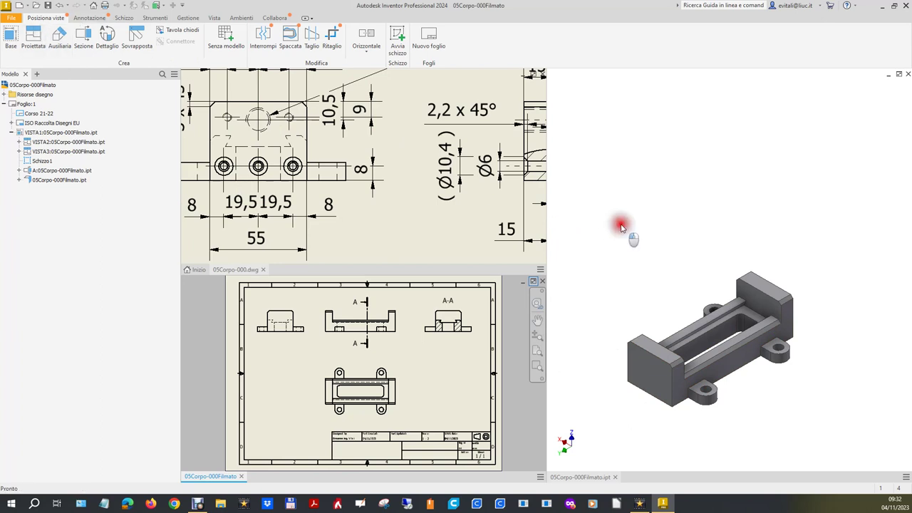
Start a 2D sketch on the block's end face and place three hole centre points
click(23, 42)
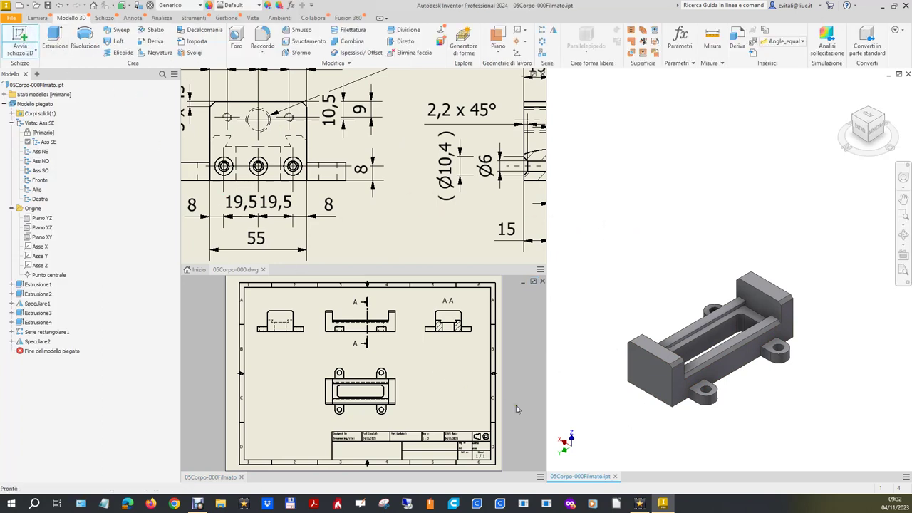
click(636, 396)
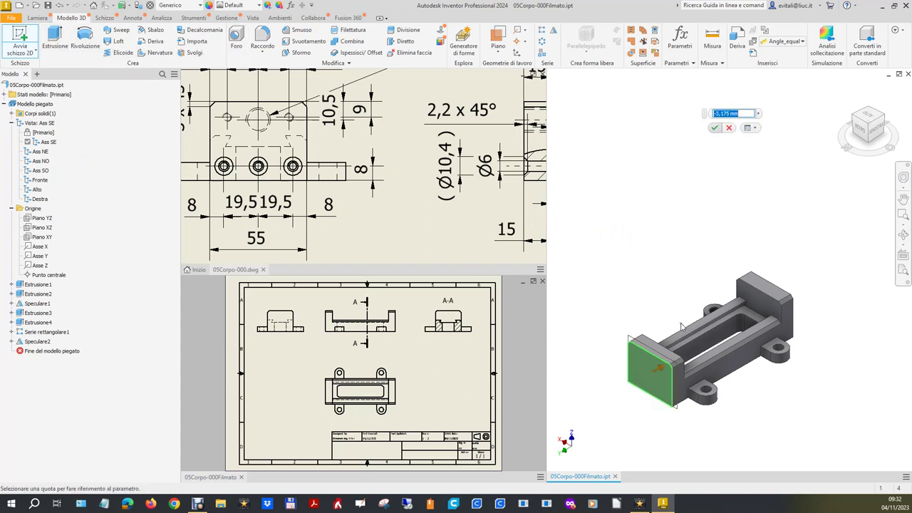
click(714, 127)
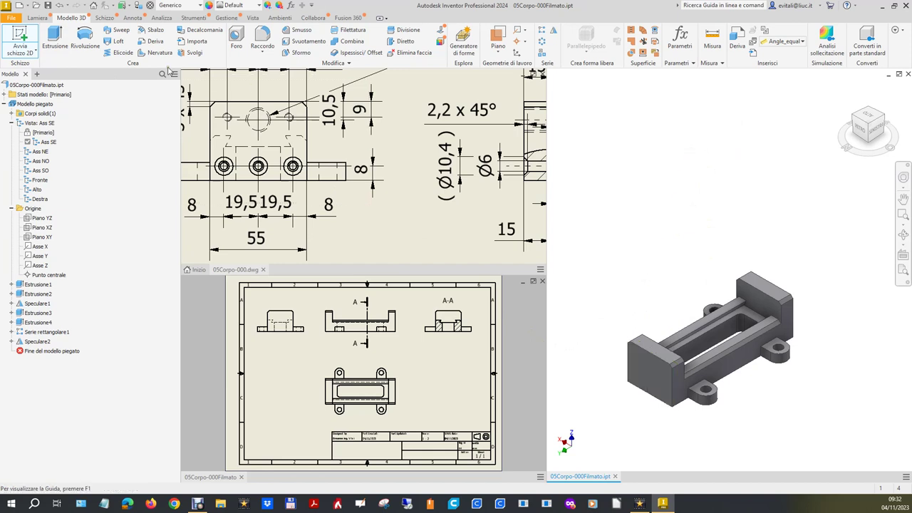
key(s)
click(654, 388)
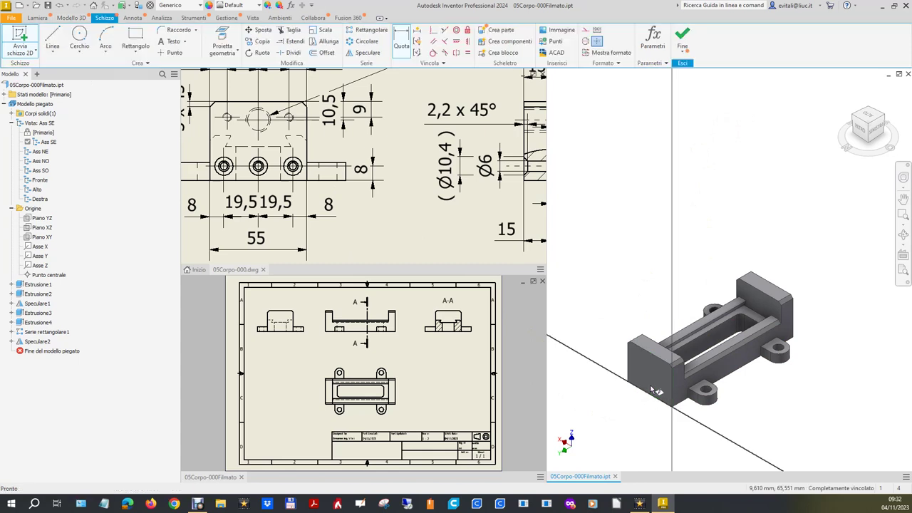
click(175, 53)
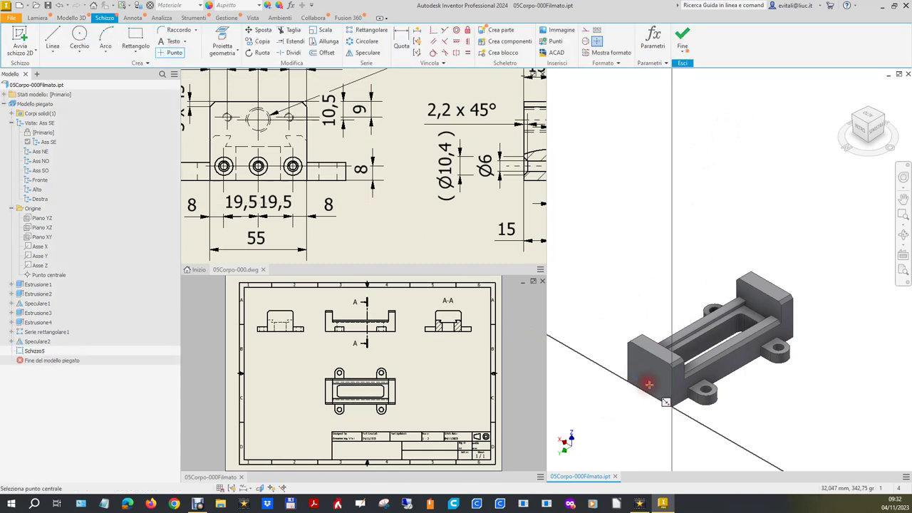
scroll(650, 391, up, 4)
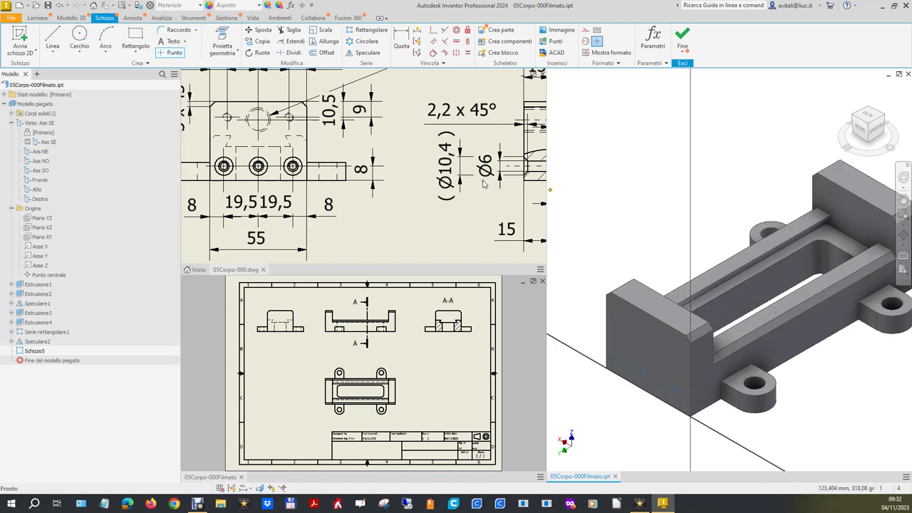
key(c)
Dimension the first point 8 mm from the edge and the first spacing 19,5 mm
key(d)
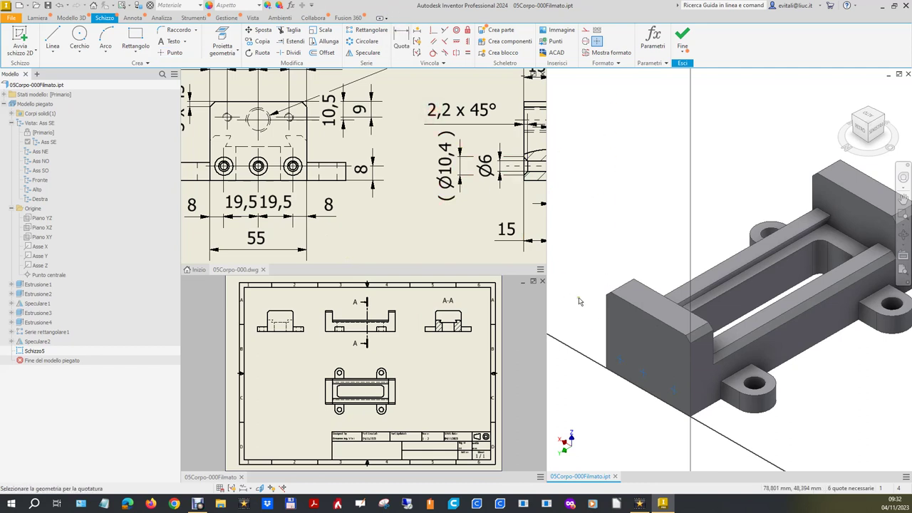
click(620, 360)
click(606, 357)
click(578, 378)
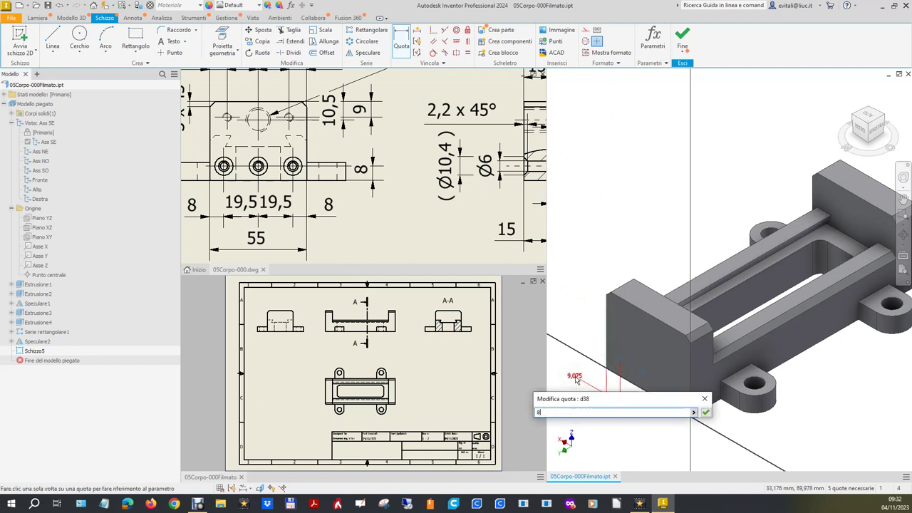
key(Return)
click(642, 374)
click(619, 358)
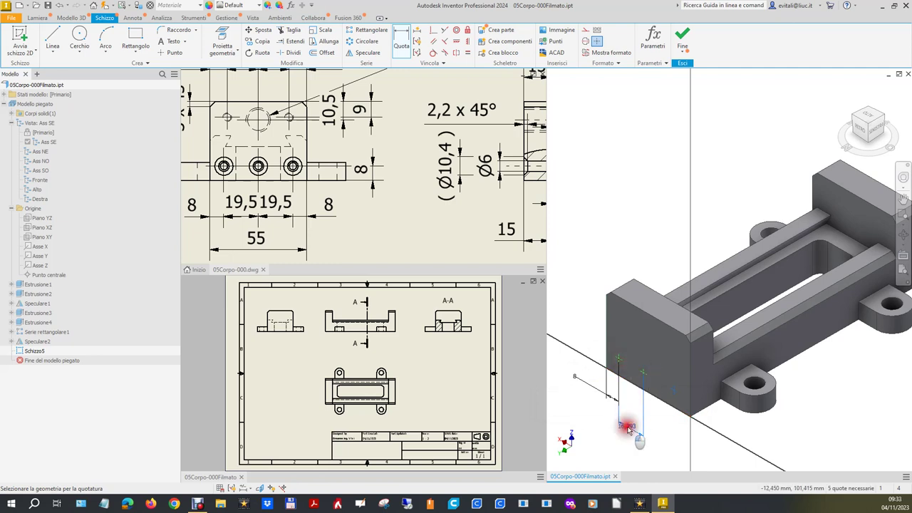
click(628, 430)
text(19,5)
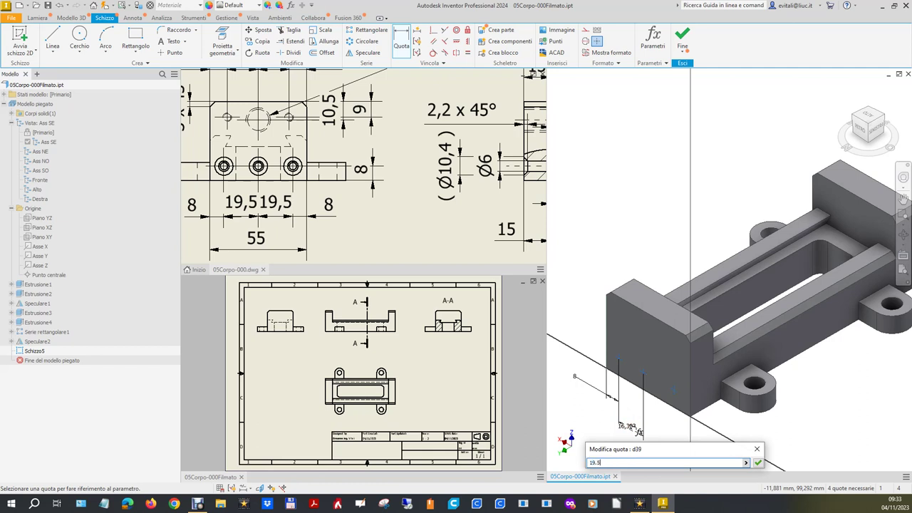
key(Return)
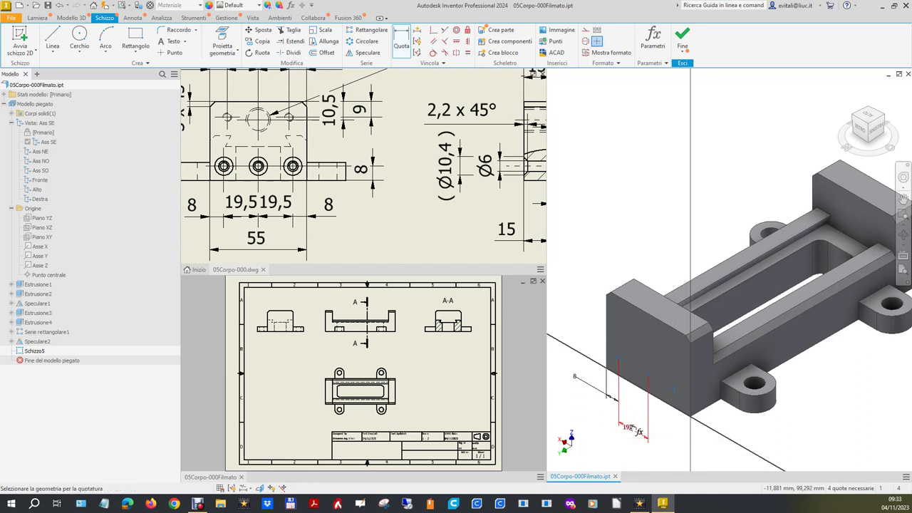
Link the second spacing to the first 19,5 mm and set the third point 8 mm from the edge
click(674, 390)
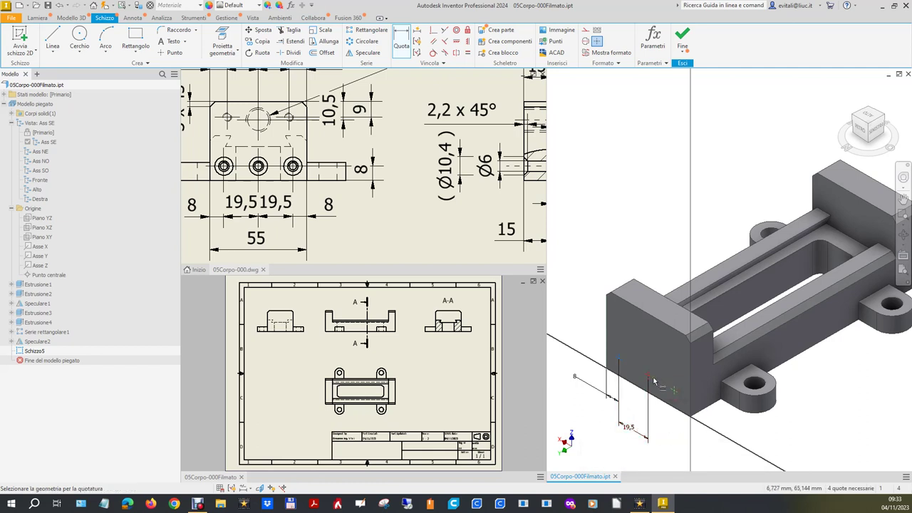
click(647, 376)
click(666, 441)
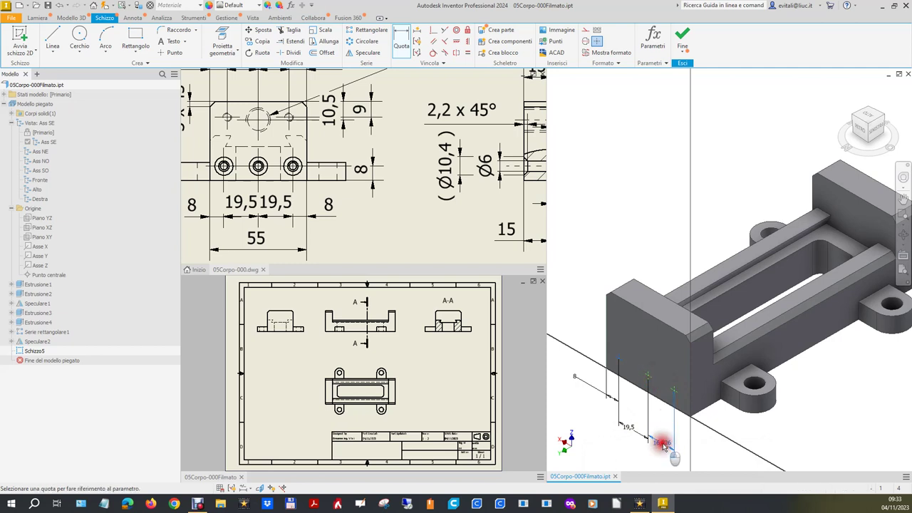
click(628, 426)
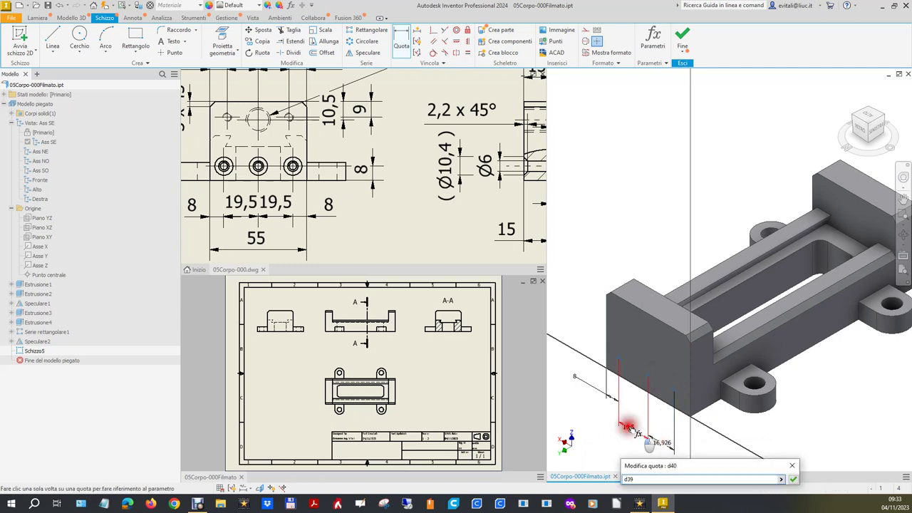
click(793, 479)
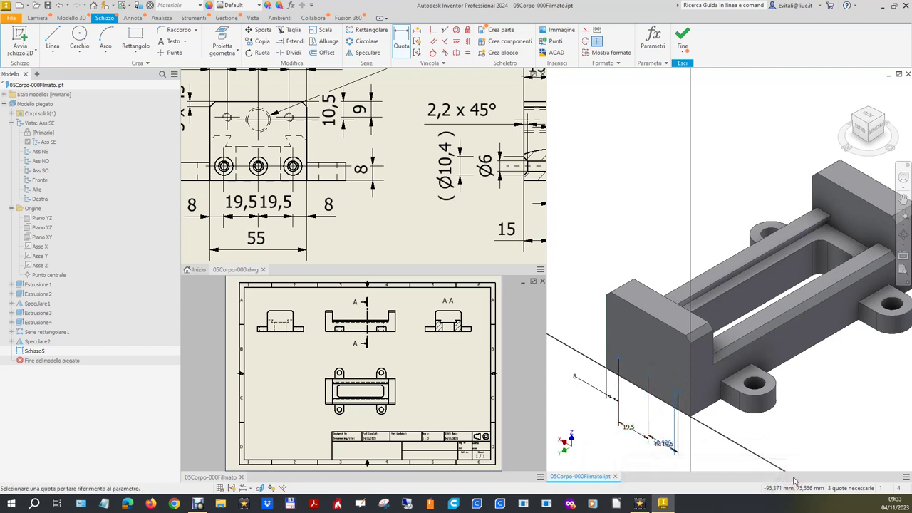
click(690, 397)
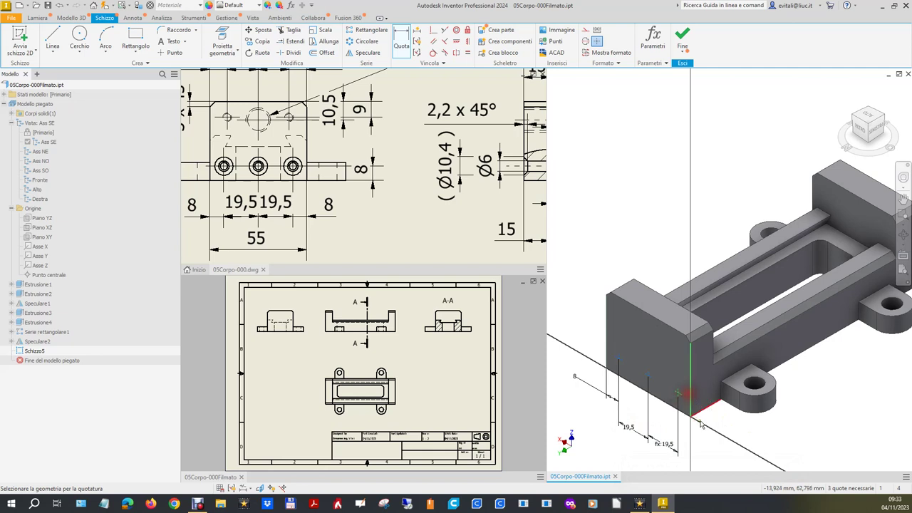
click(706, 446)
text(8)
key(Return)
key(Escape)
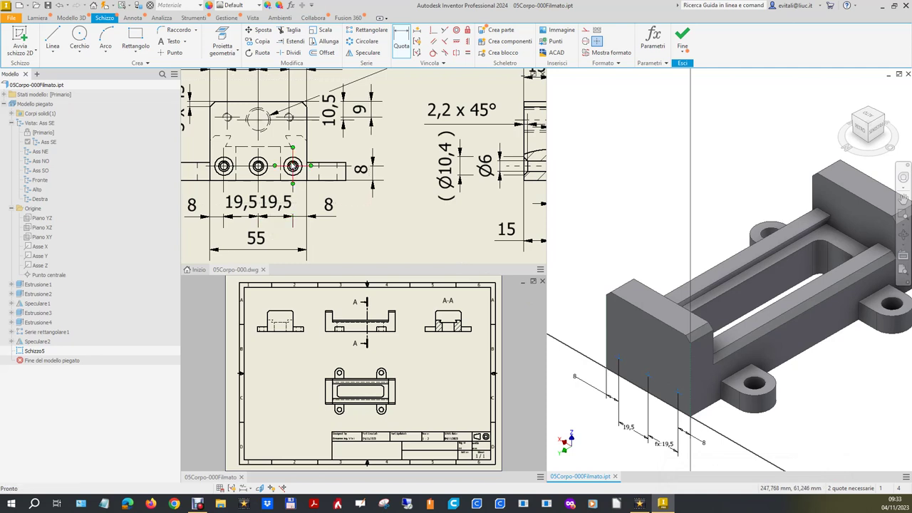
Try constraining the hole points into alignment and toggle the sketch constraint display
click(456, 43)
click(620, 361)
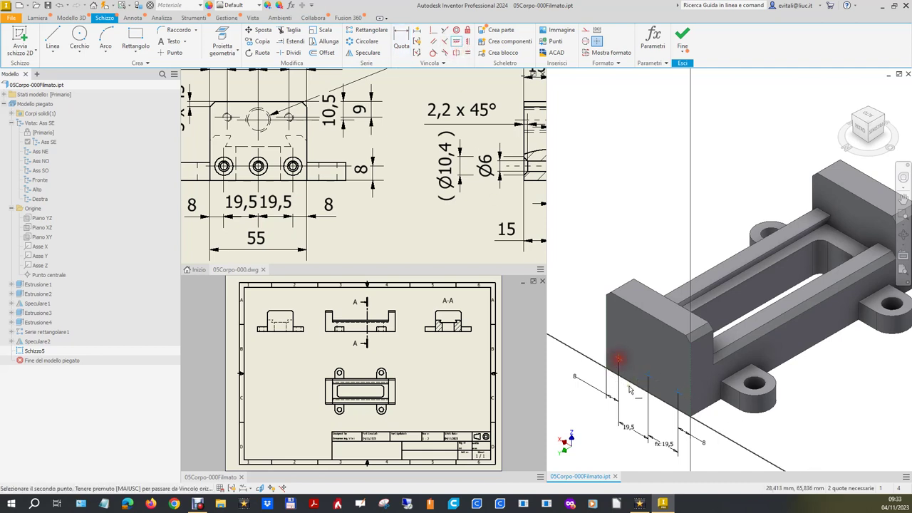
click(648, 375)
click(680, 395)
click(232, 488)
click(233, 490)
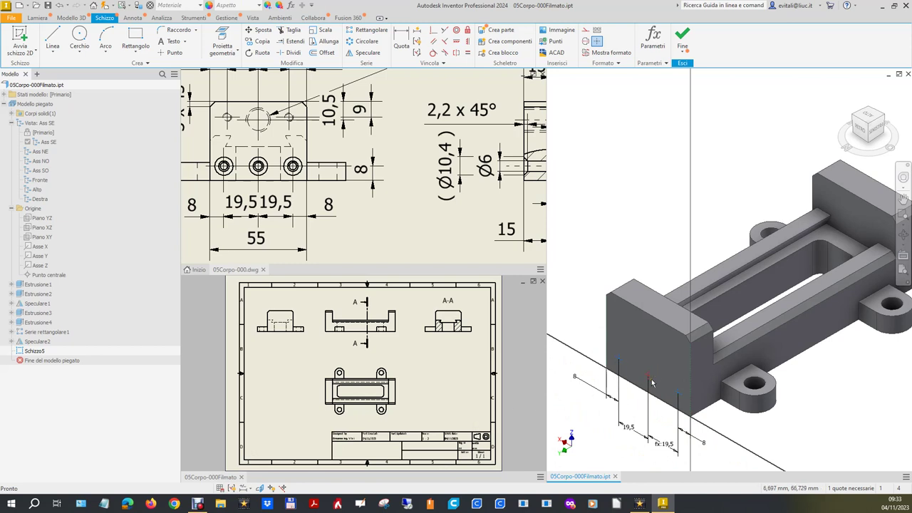
click(446, 30)
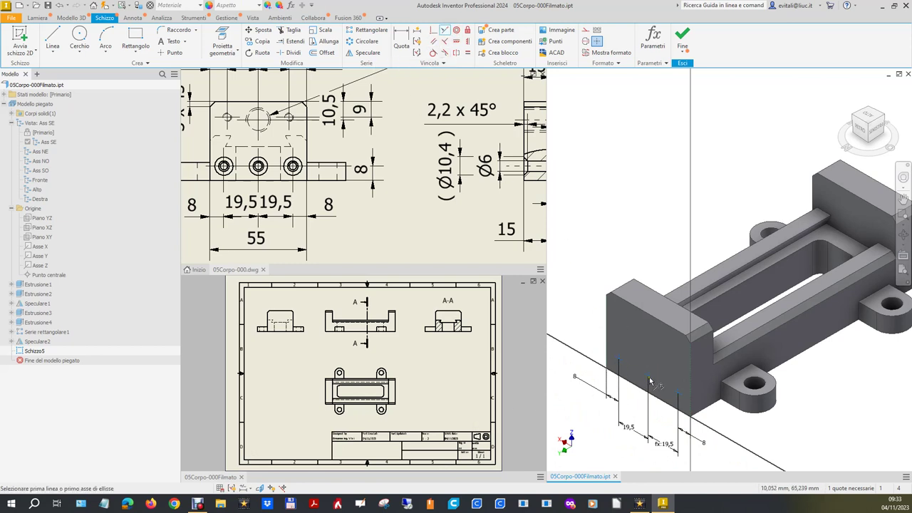
Cancel an over-constraining horizontal constraint and view the end face head-on from the back with constraints shown
click(457, 45)
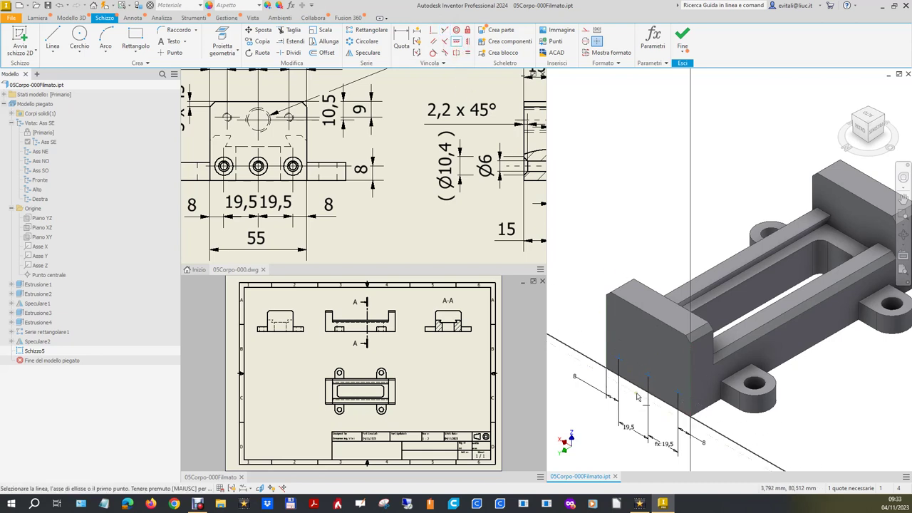
click(679, 397)
click(647, 375)
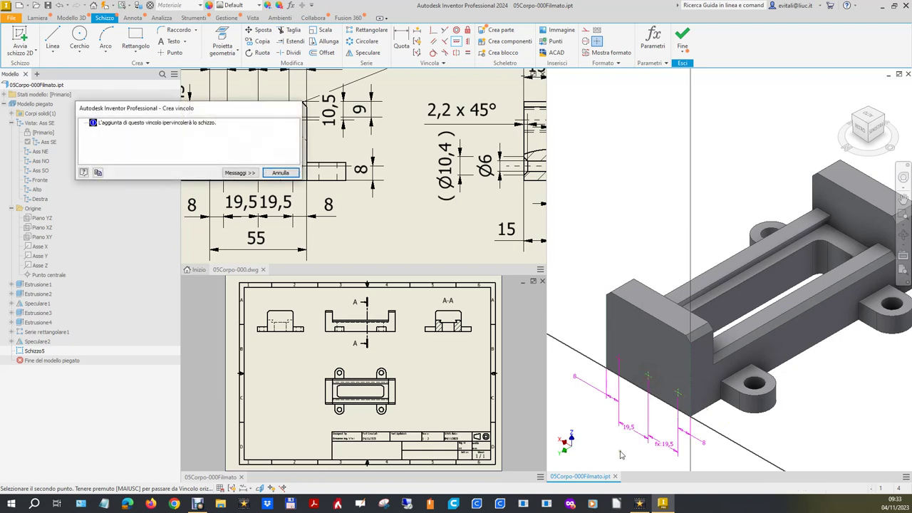
click(280, 173)
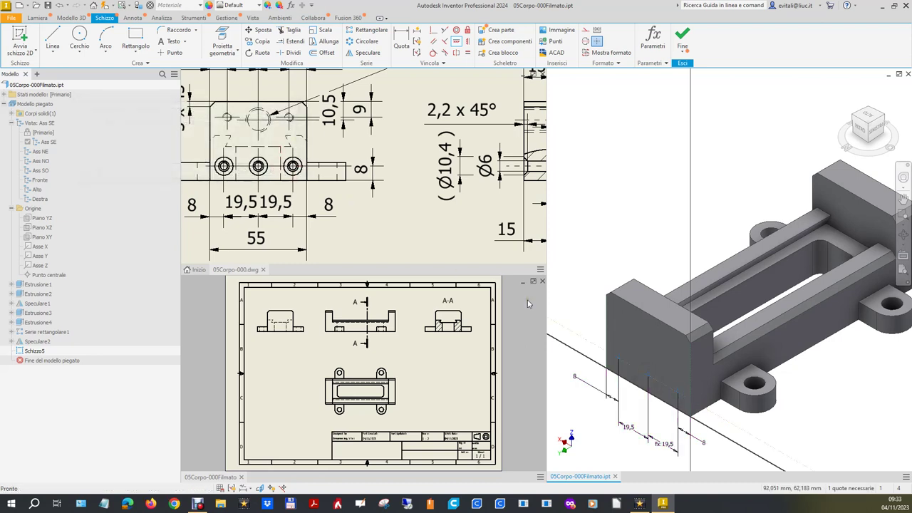
click(861, 130)
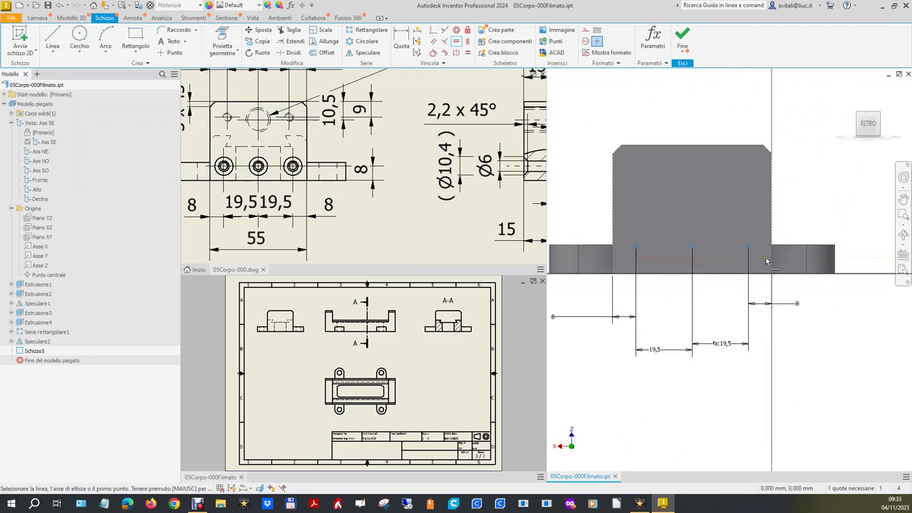
scroll(719, 274, up, 3)
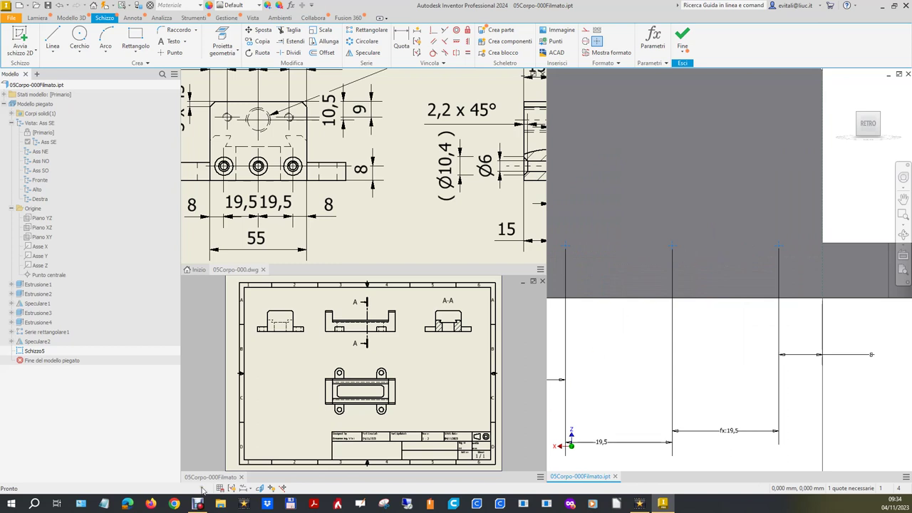
click(243, 489)
Retry leveling the right and middle hole centres, cancel the warning, and undo
click(458, 43)
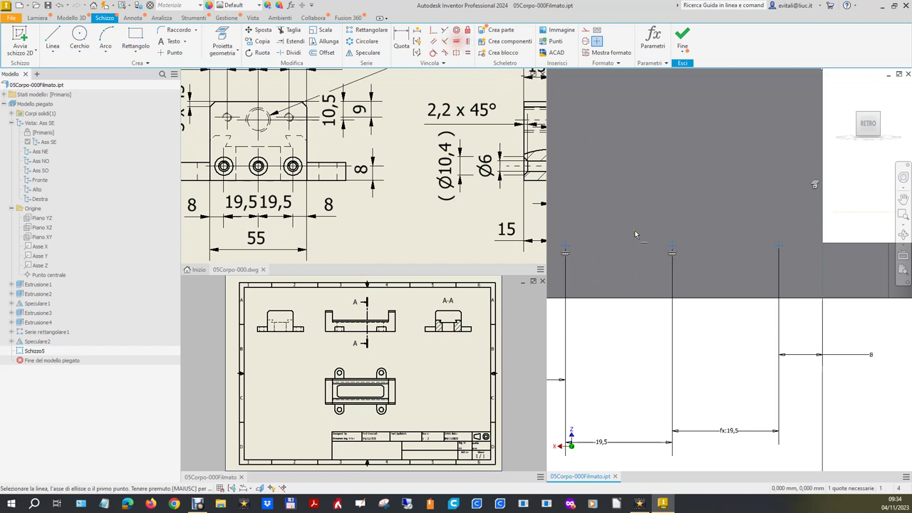
click(779, 248)
click(674, 249)
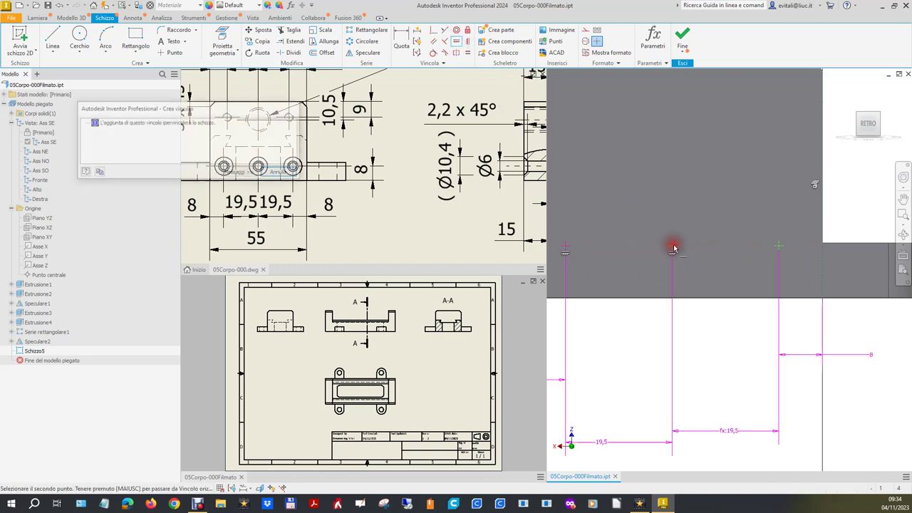
click(281, 172)
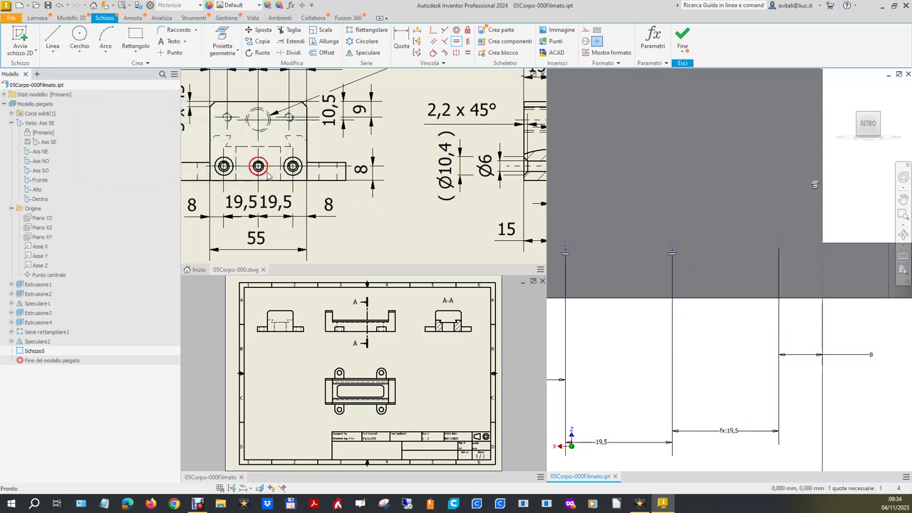
scroll(650, 307, down, 3)
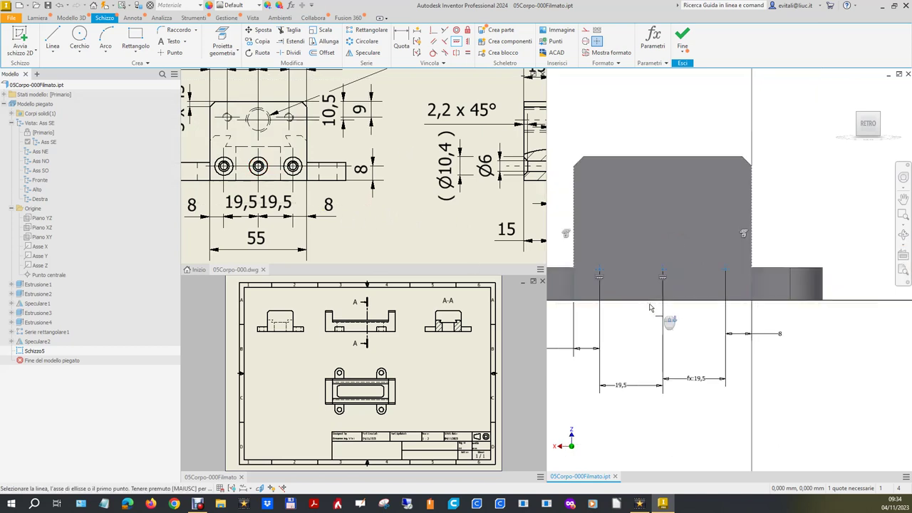
click(602, 277)
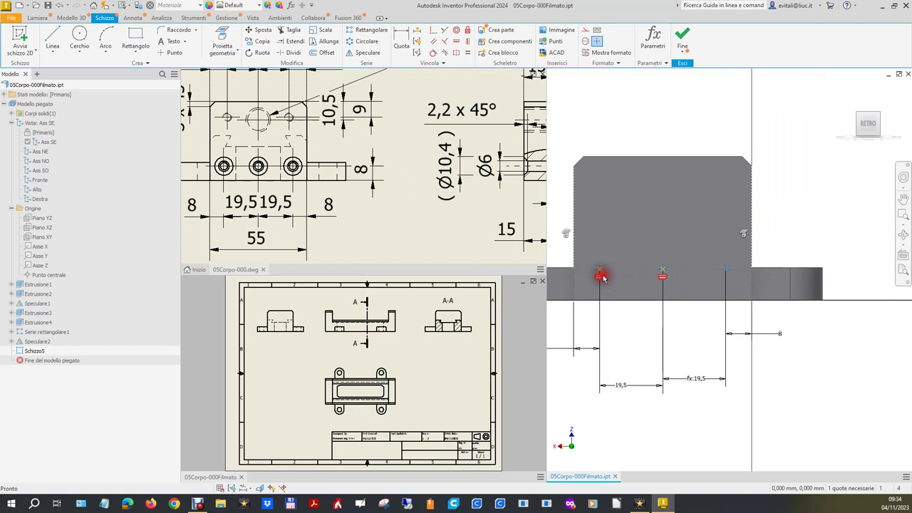
key(ctrl+z)
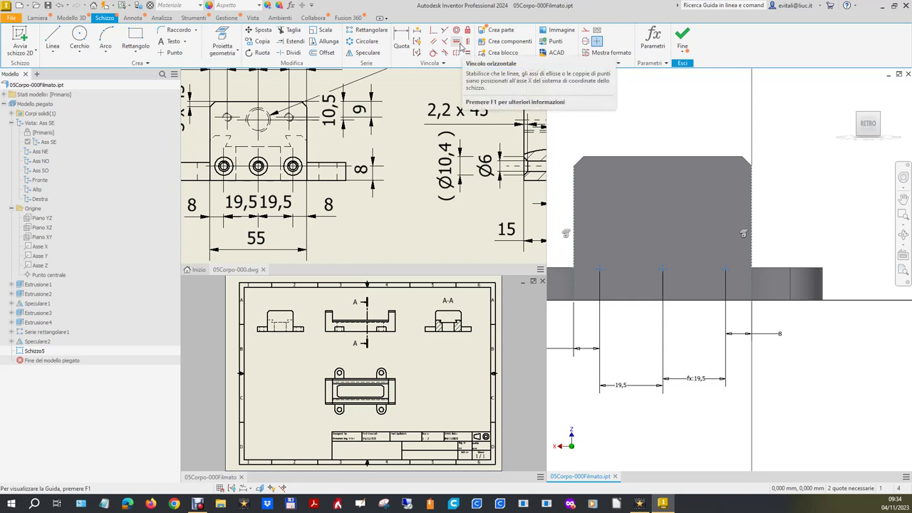
Level the left hole centre with the middle one, cancelling the redundant right-hand alignment
click(457, 41)
click(599, 270)
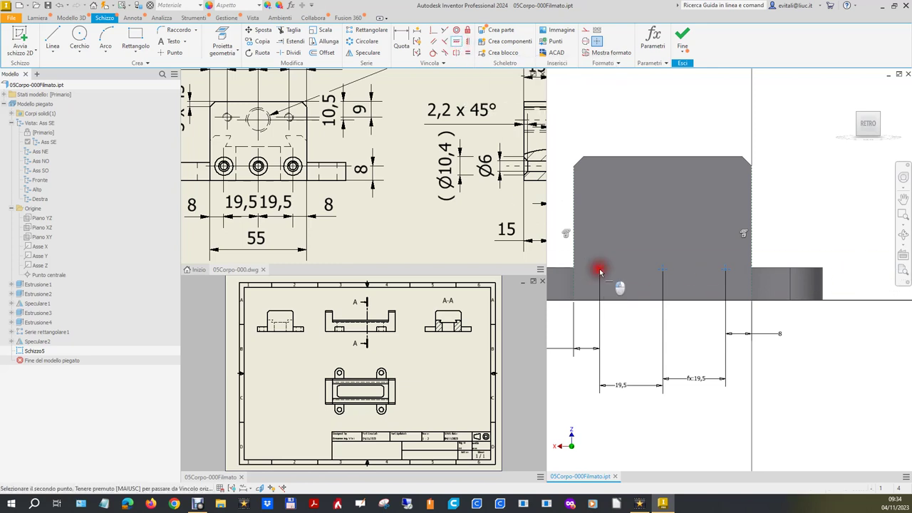
click(663, 270)
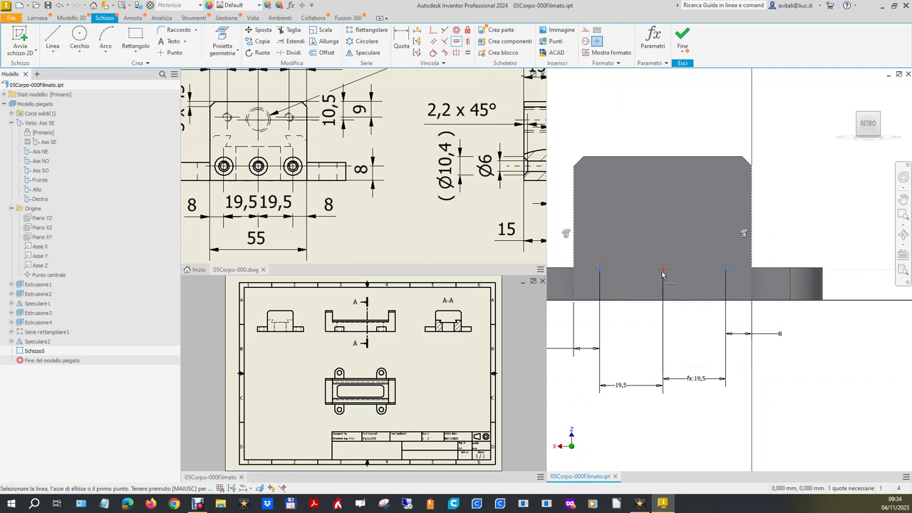
click(600, 271)
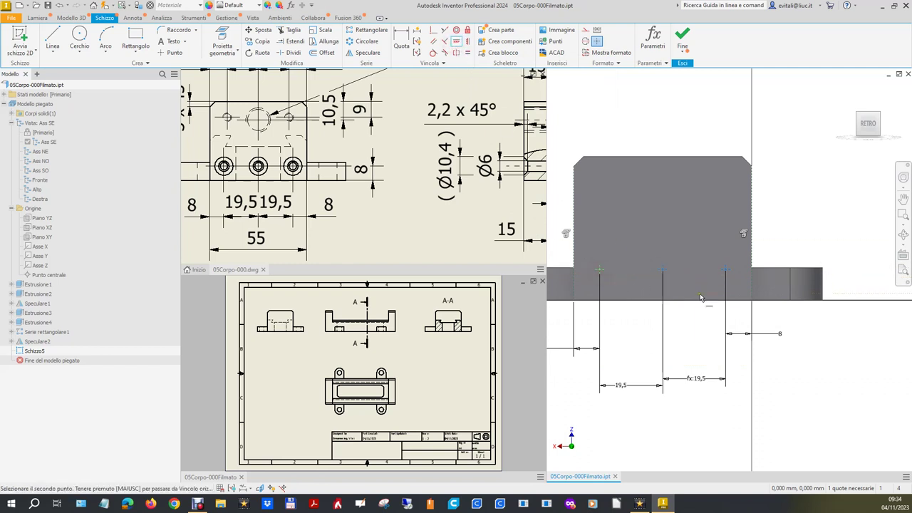
click(726, 274)
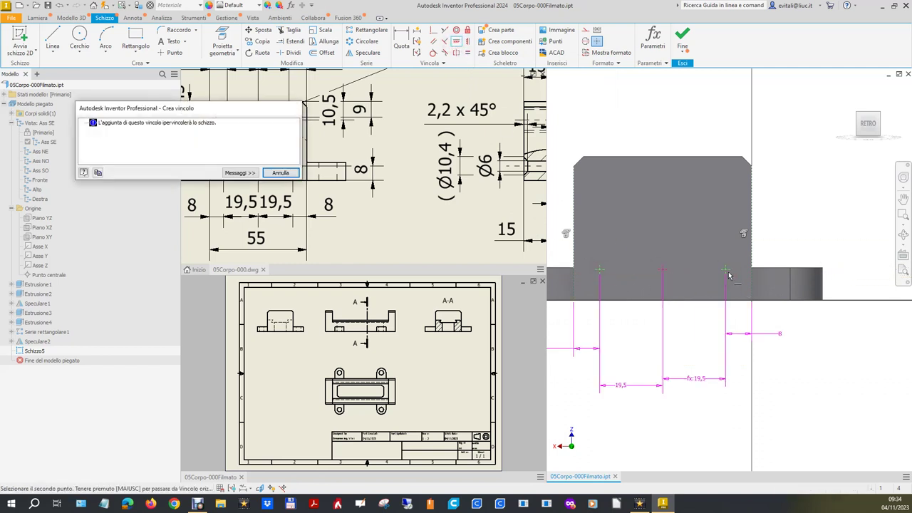
click(281, 174)
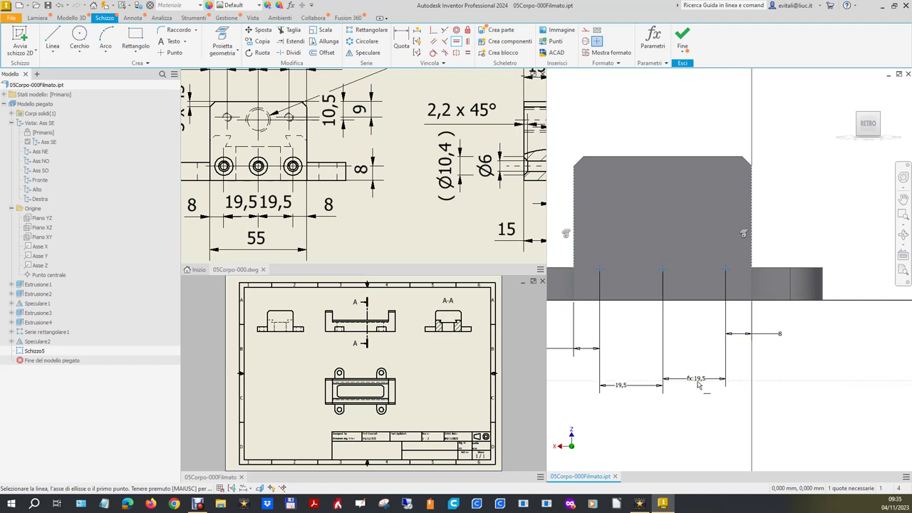
Show the hole centres' degrees of freedom and drag them upward off the bottom edge
key(Escape)
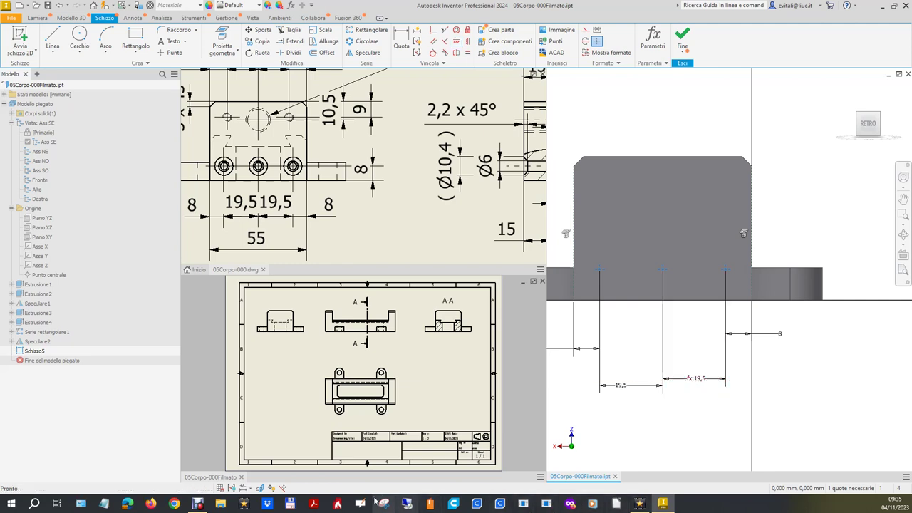
click(270, 489)
click(270, 489)
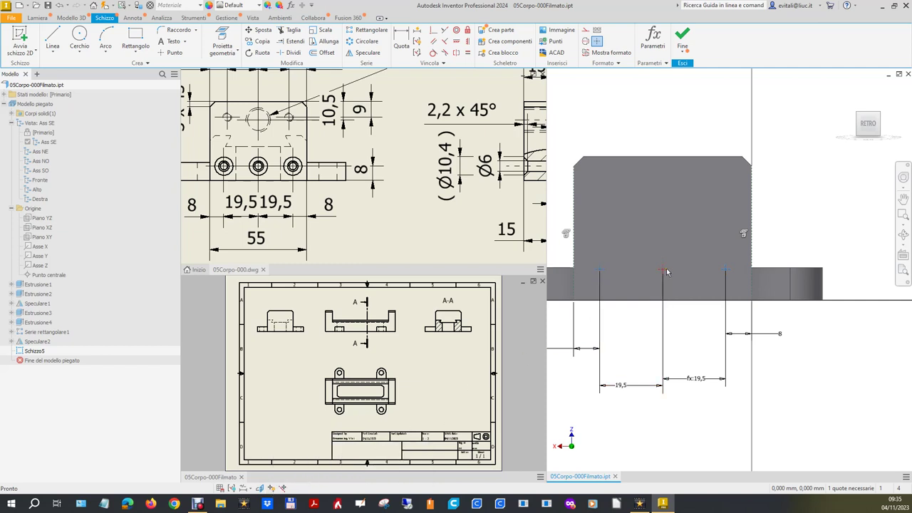
click(232, 489)
drag(726, 273, 724, 249)
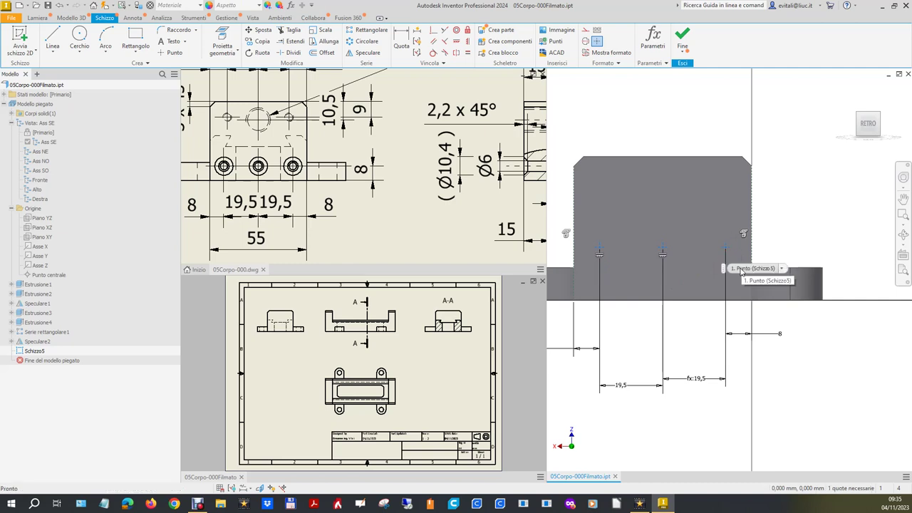
Dimension the middle hole centre 8 mm above the bottom edge and finish the sketch
click(401, 41)
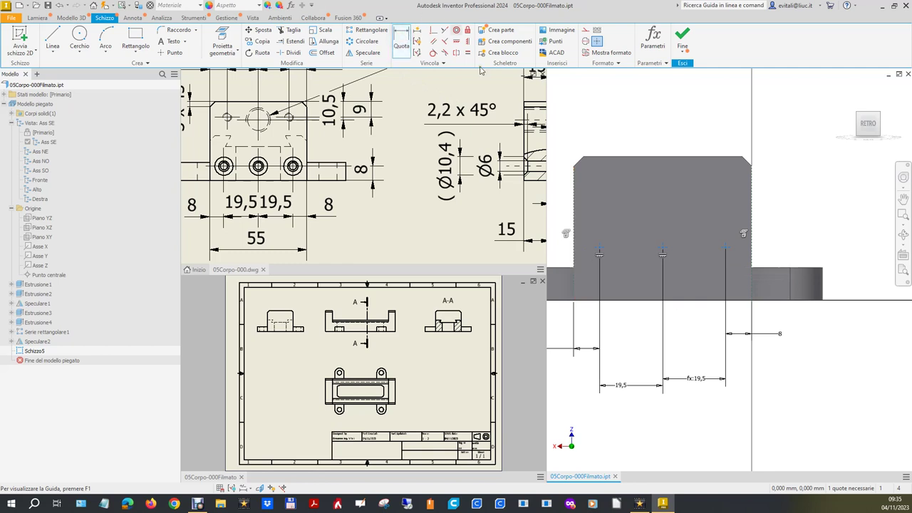
click(663, 249)
click(688, 300)
click(842, 228)
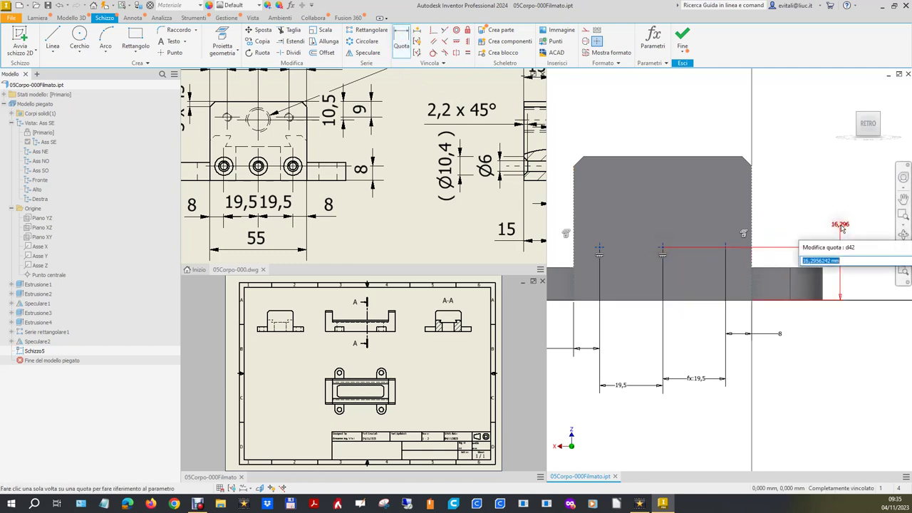
text(8)
key(Return)
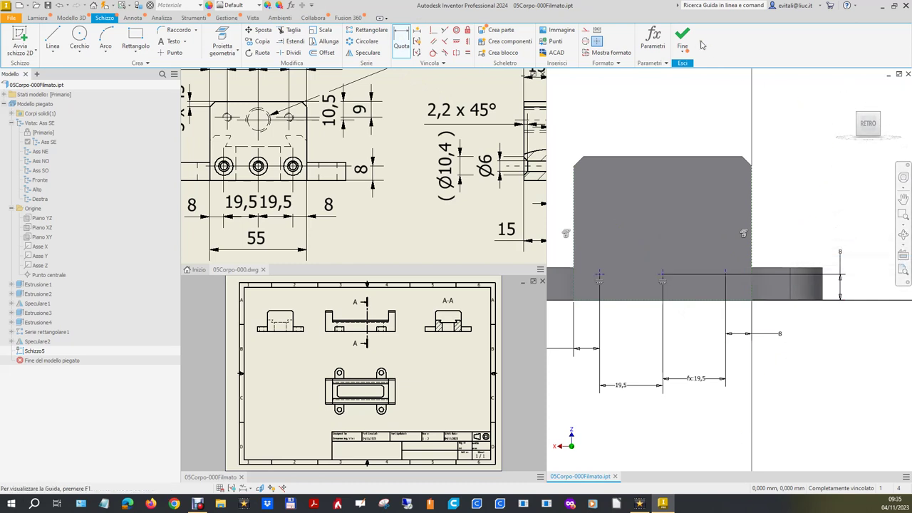
click(683, 36)
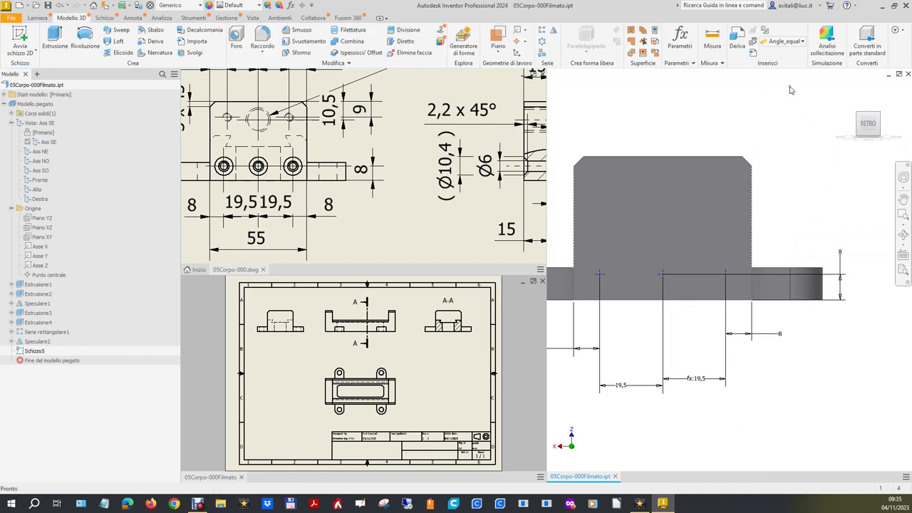
Return the part to the home isometric view and zoom the drawing onto the M5 hole section
click(843, 88)
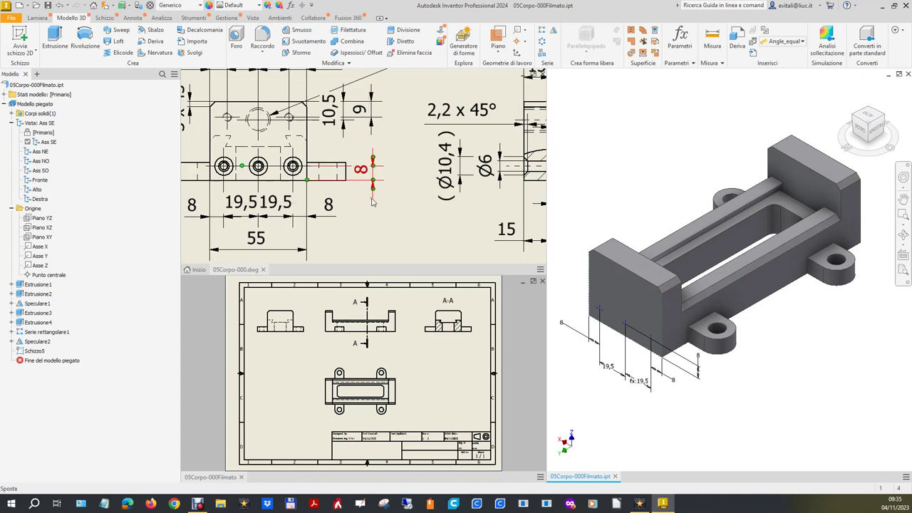
scroll(372, 201, up, 2)
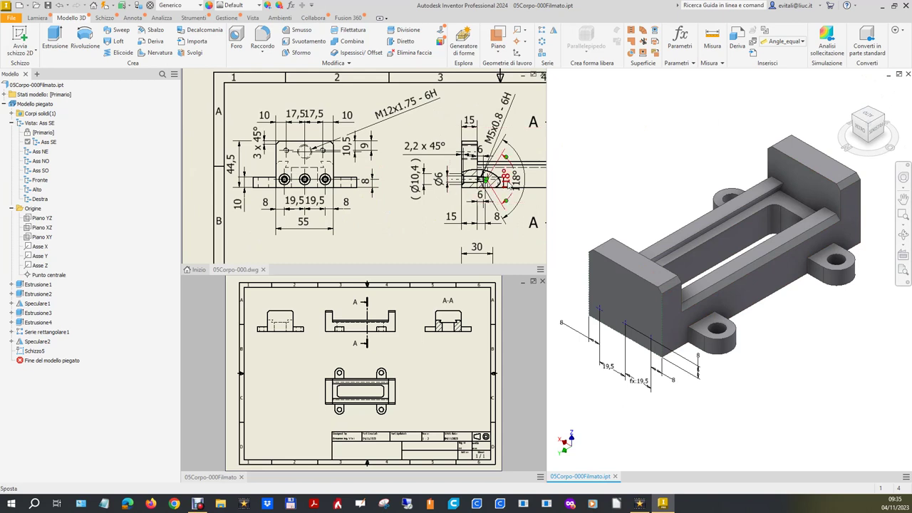
scroll(503, 176, down, 2)
mouse_move(455, 207)
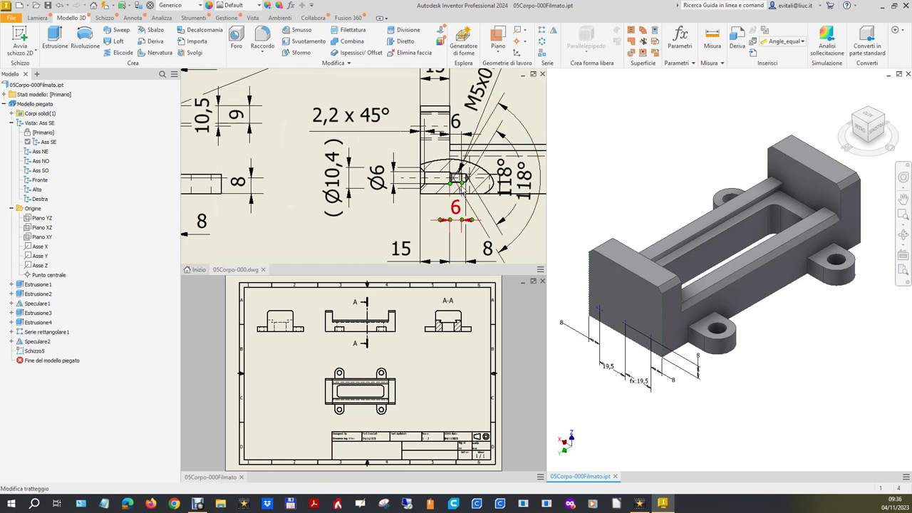
Start a hole feature on the sketch points, float its Proprietà panel, and choose a countersunk seat
click(233, 44)
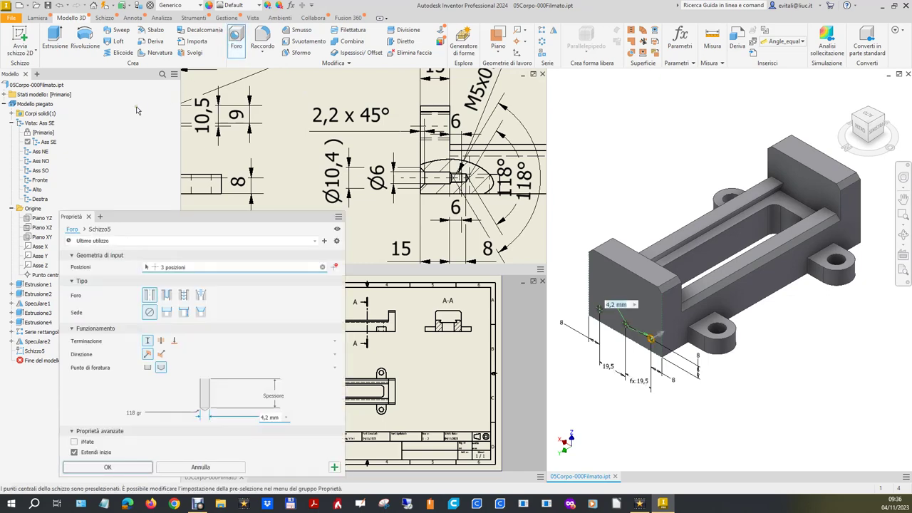
drag(158, 221, 179, 132)
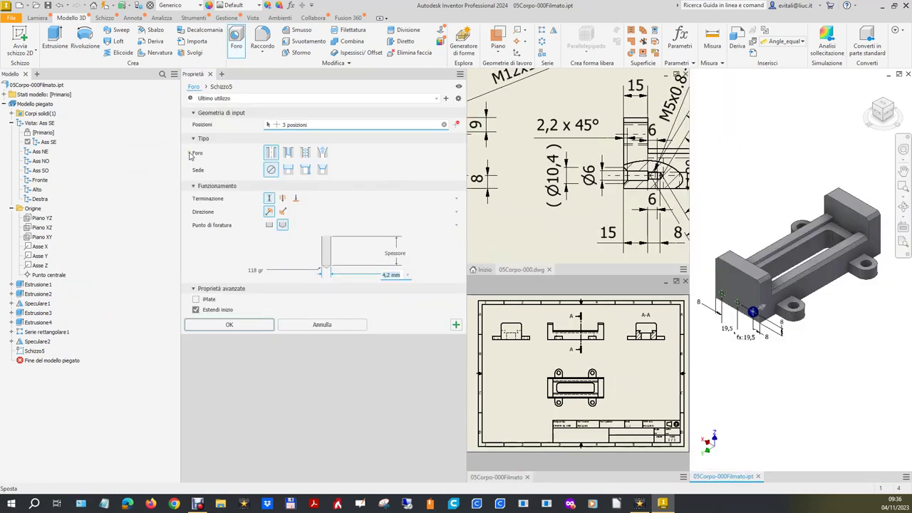
drag(299, 73, 221, 176)
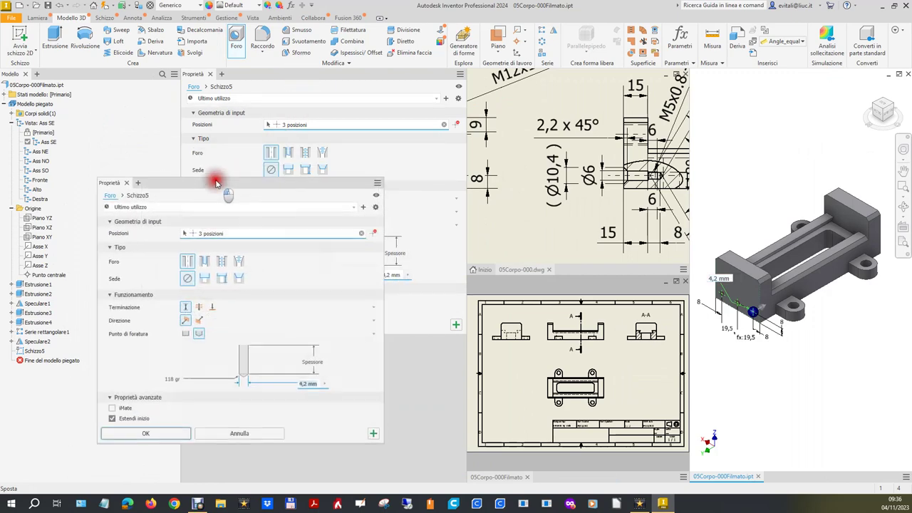
click(244, 273)
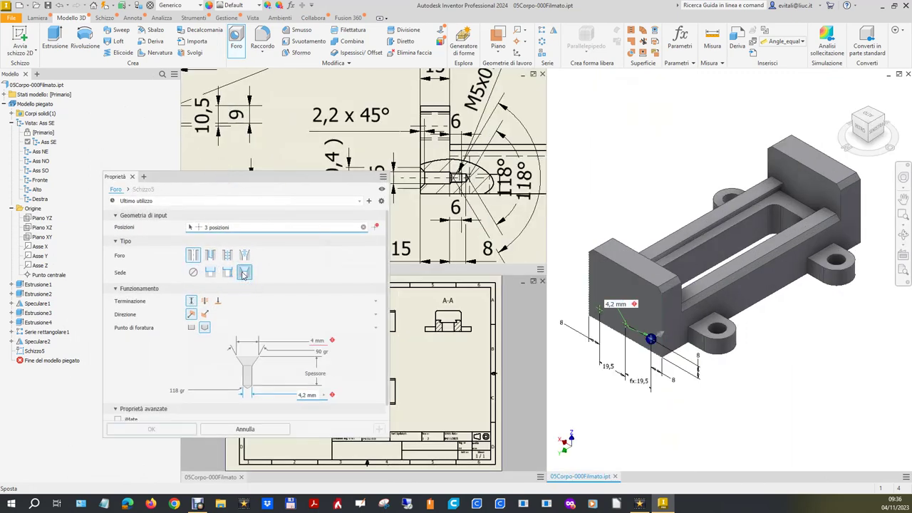
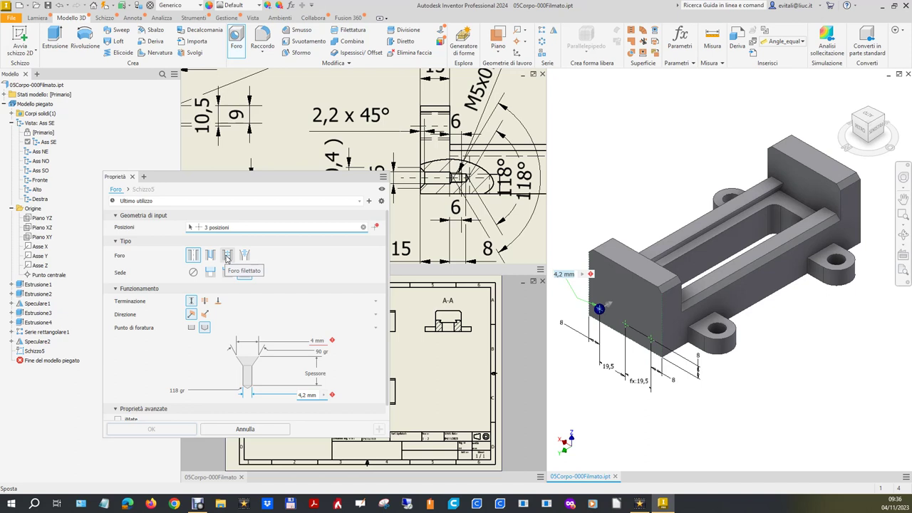
Make the holes threaded: ISO Profilo Metrico, size 5 (M5x0.8), class 6H
click(228, 257)
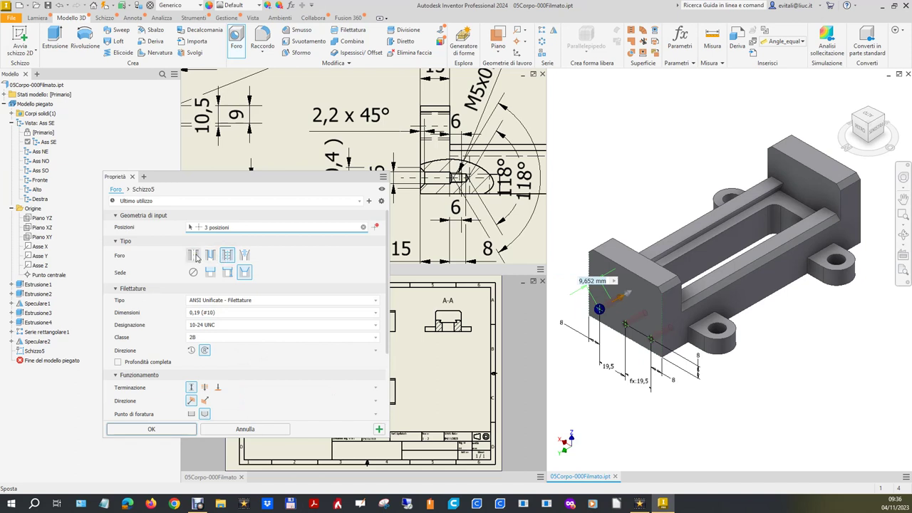
click(221, 300)
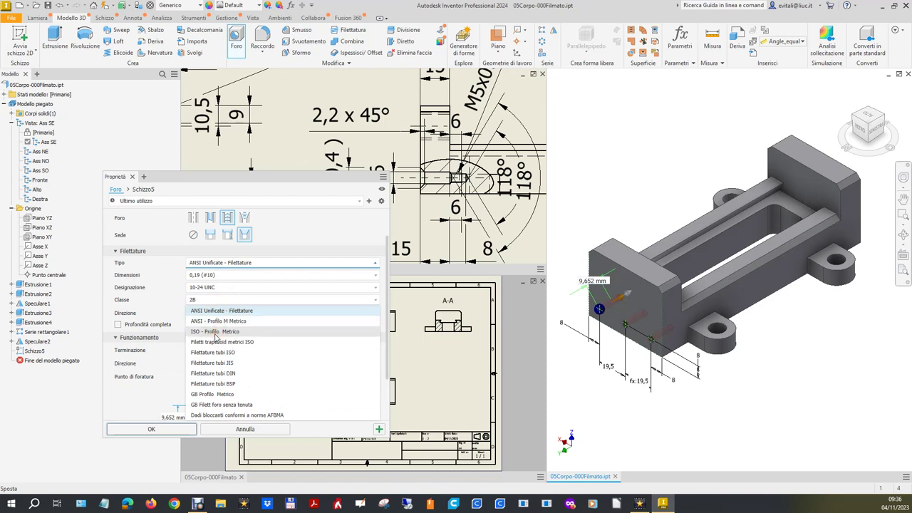
click(214, 331)
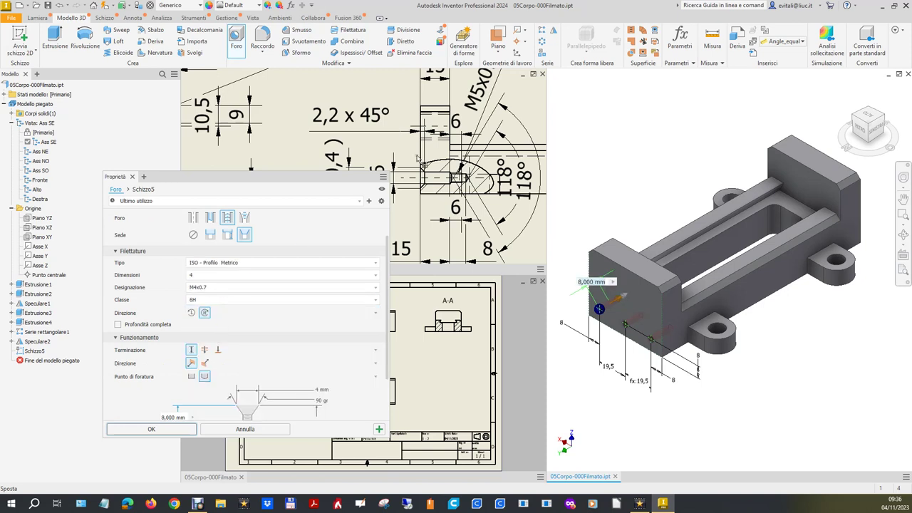
scroll(467, 167, down, 2)
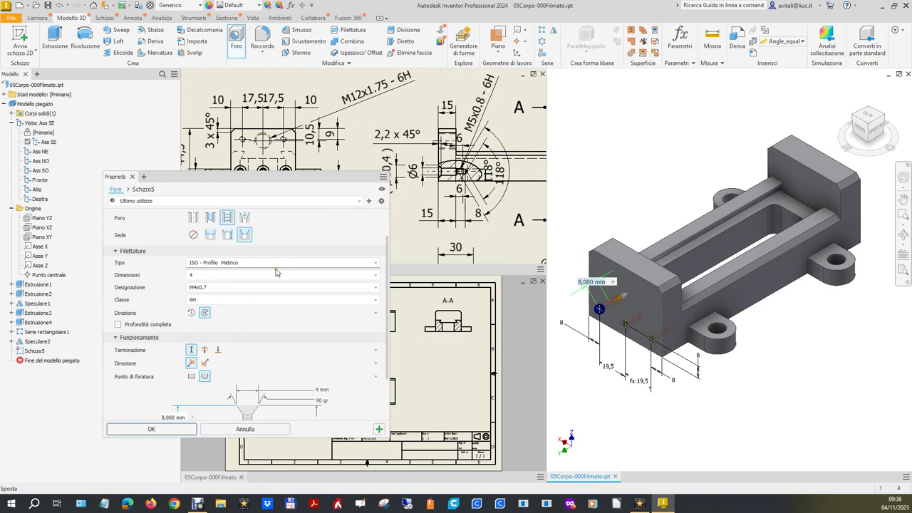
click(209, 277)
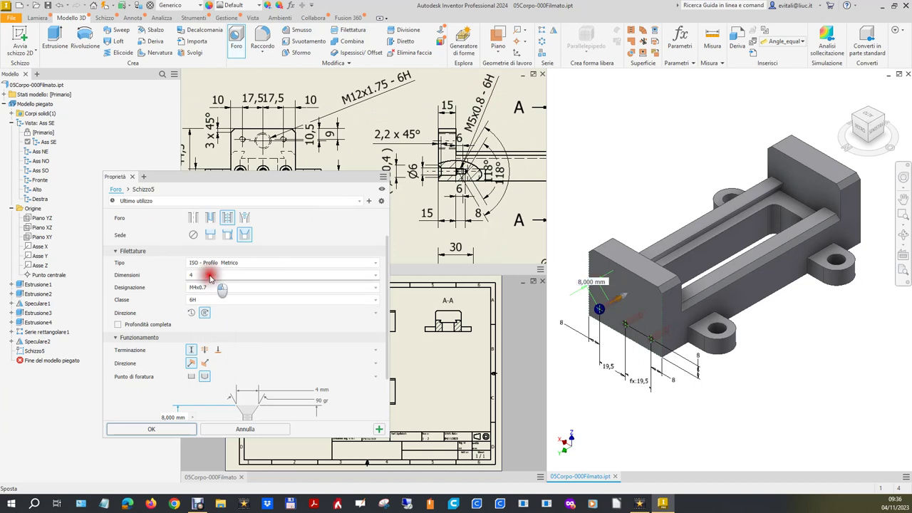
click(210, 308)
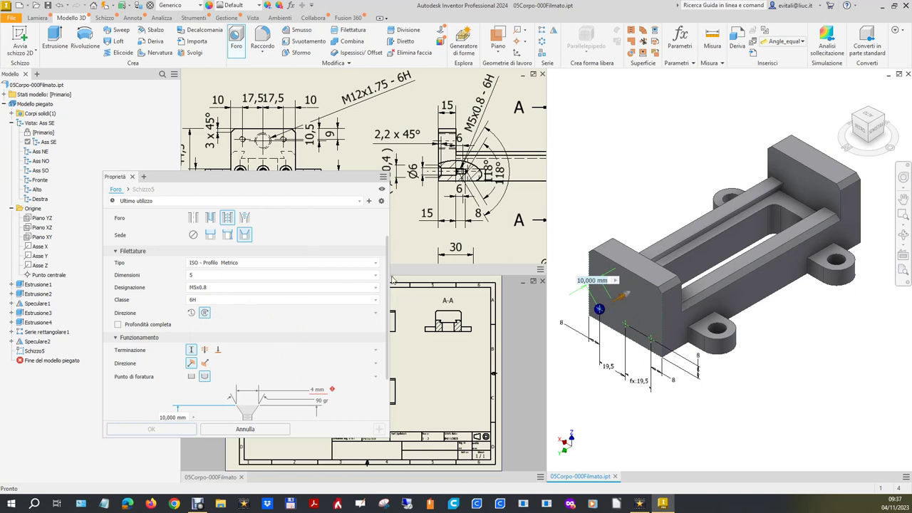
drag(331, 176, 314, 64)
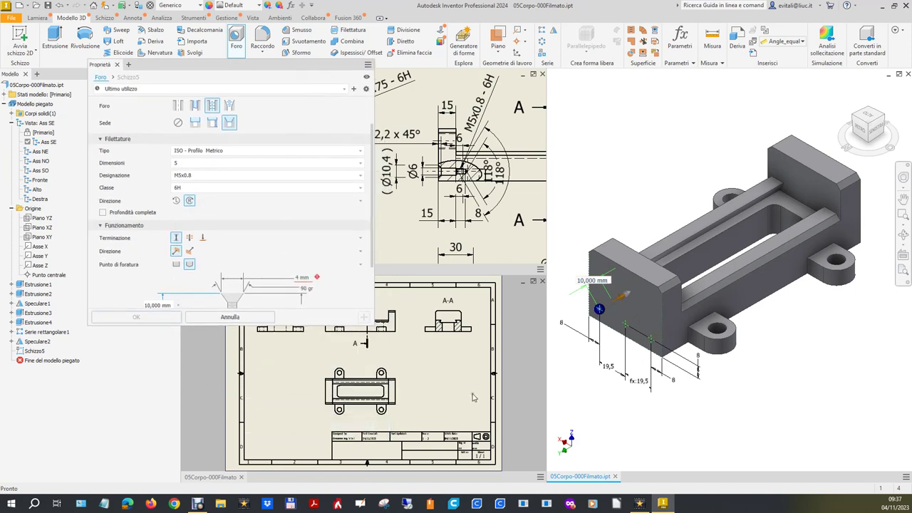
Set the thread depth of the threaded holes to 15
click(414, 396)
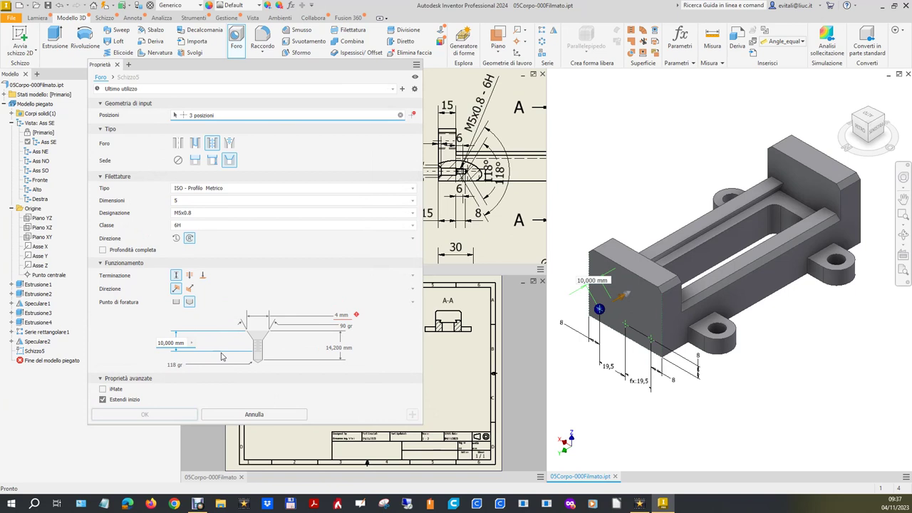
drag(299, 65, 265, 63)
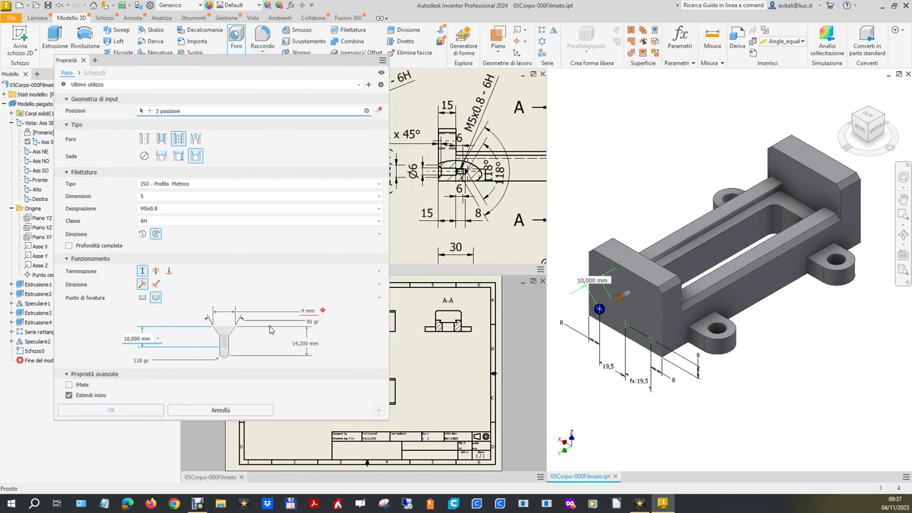
double_click(135, 339)
text(15)
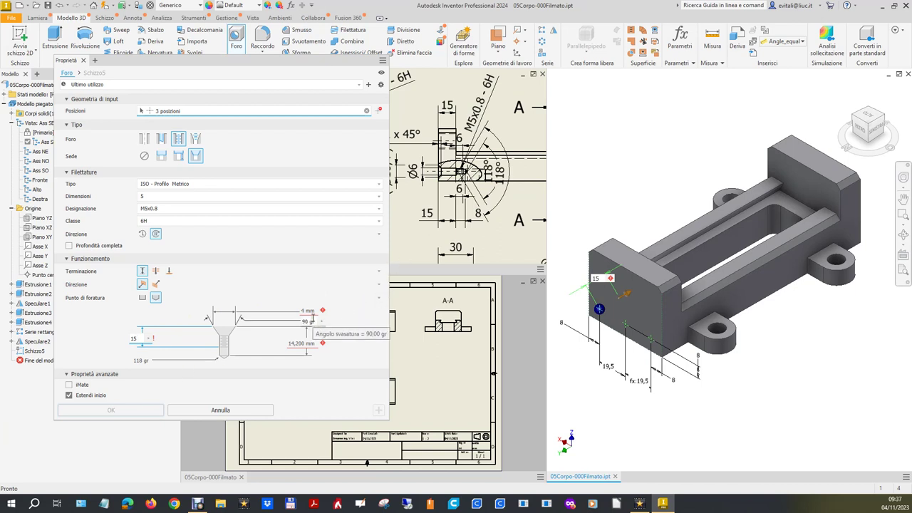
Set the countersink diameter to 2,2 and the drill depth to 8+15
scroll(443, 174, up, 3)
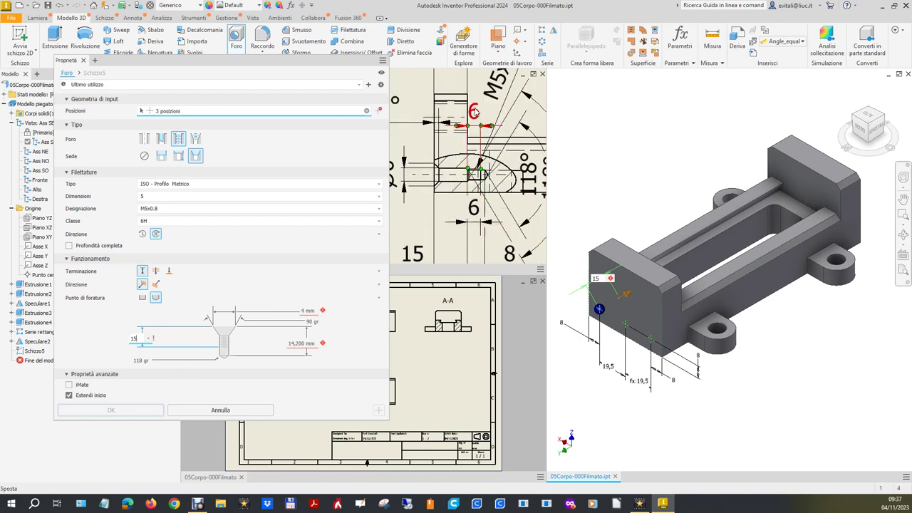
scroll(471, 117, down, 1)
scroll(438, 139, down, 1)
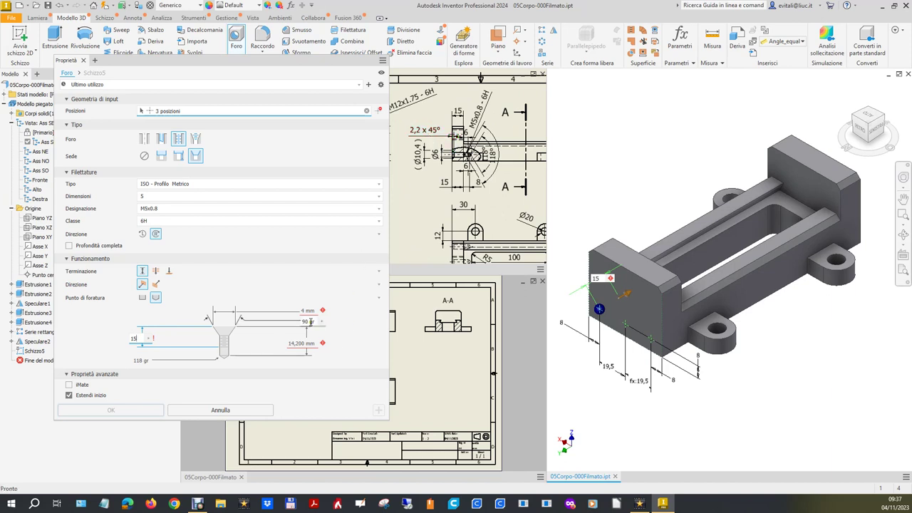
click(303, 311)
text(2)
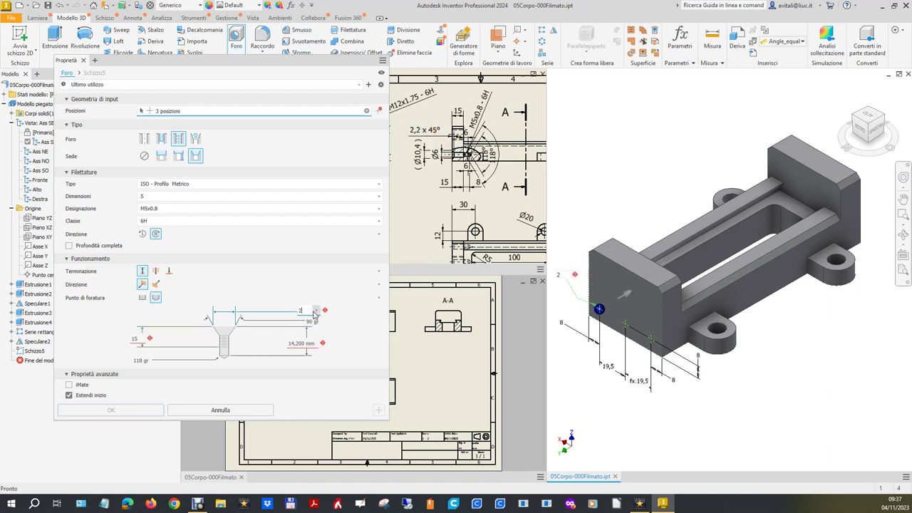
text(,2)
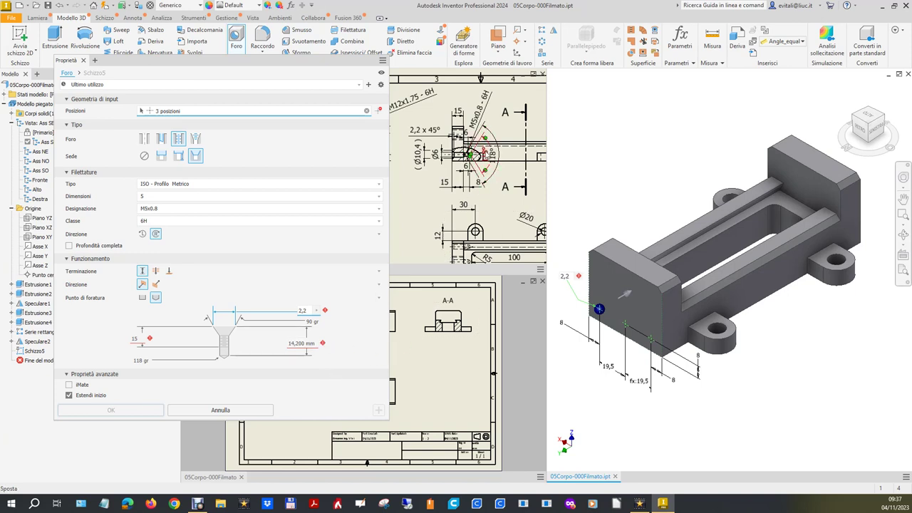
scroll(490, 157, up, 2)
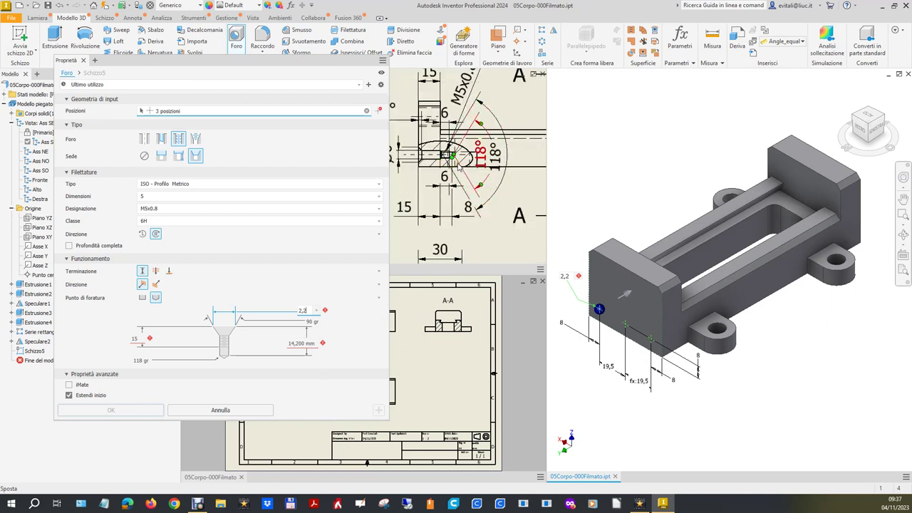
scroll(464, 165, up, 2)
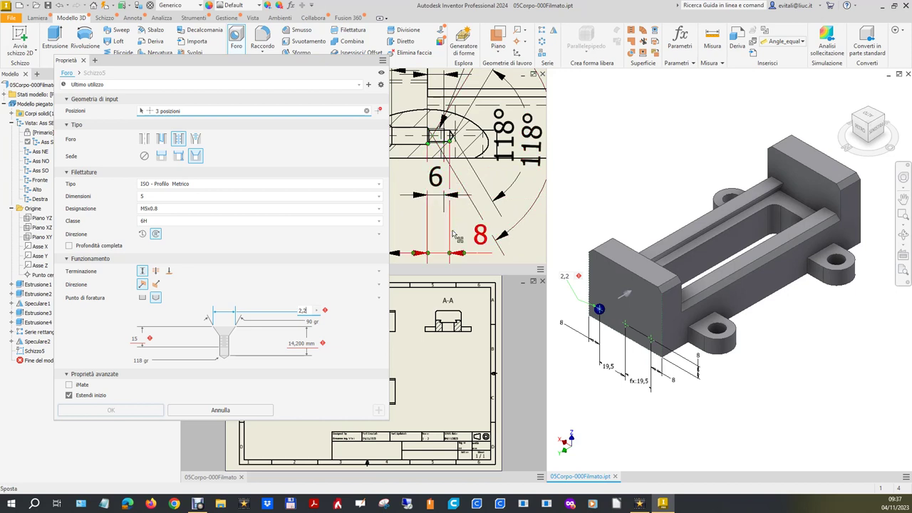
scroll(452, 235, down, 2)
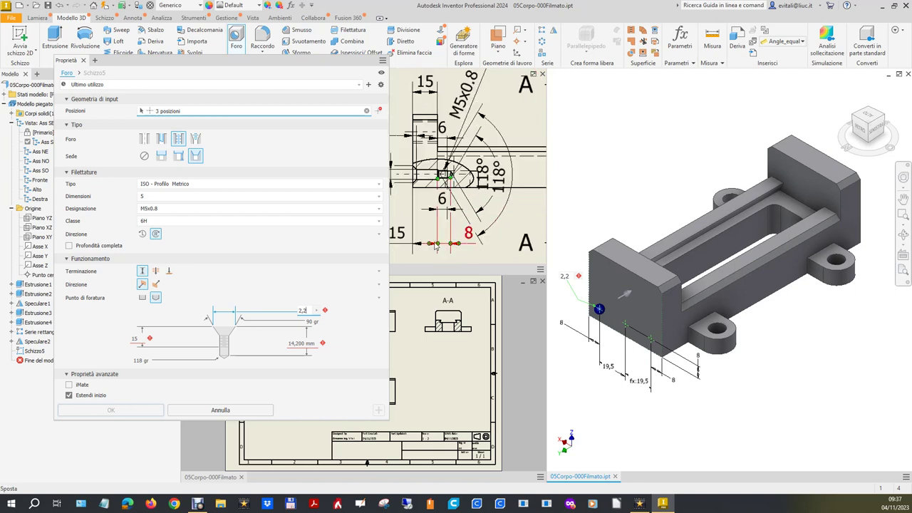
click(287, 345)
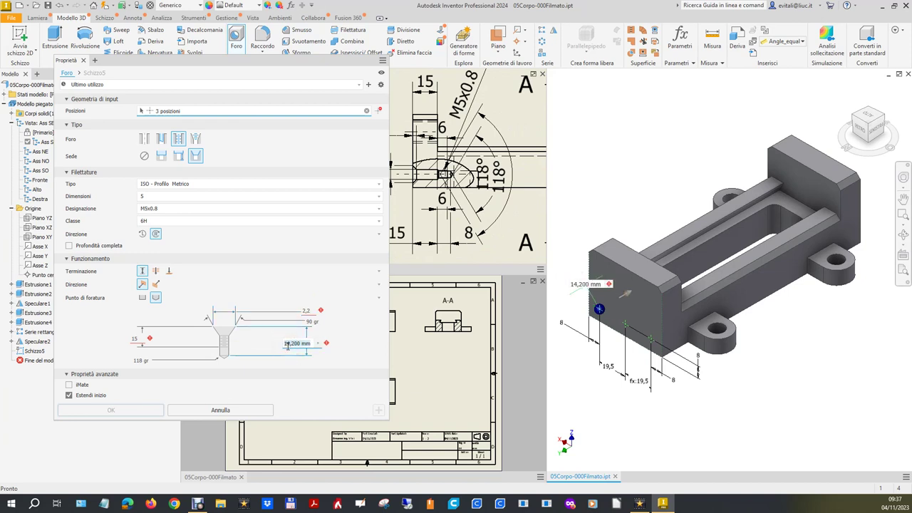
text(8+1)
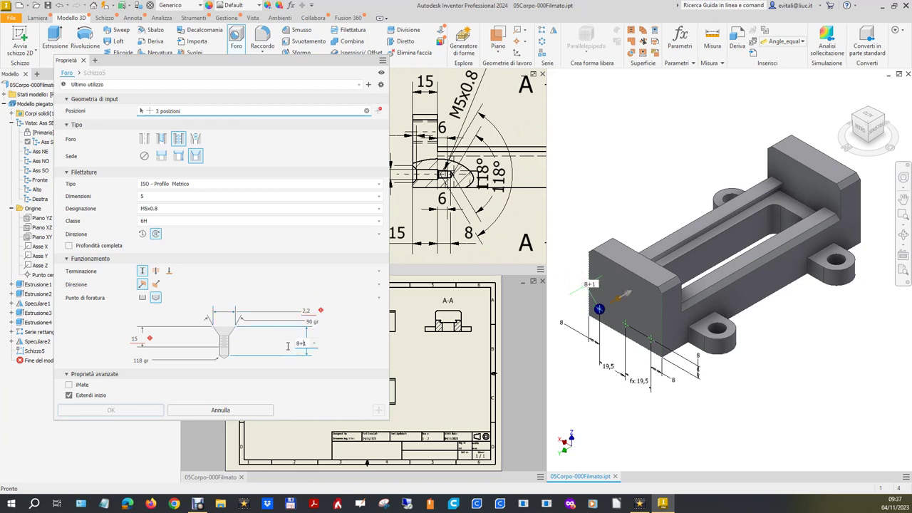
text(5)
mouse_move(321, 310)
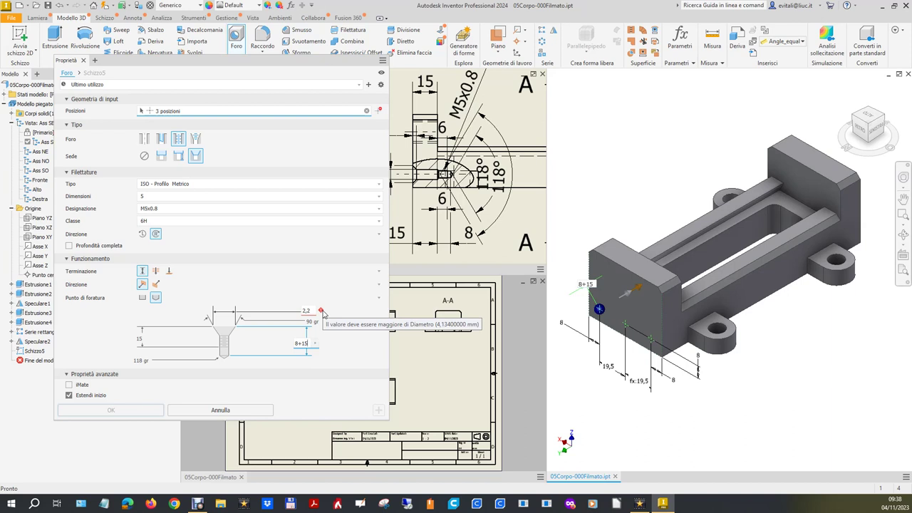
Change the countersink diameter to 2,2+6+2,2 and create the three-hole Foro1 feature
drag(288, 62, 248, 64)
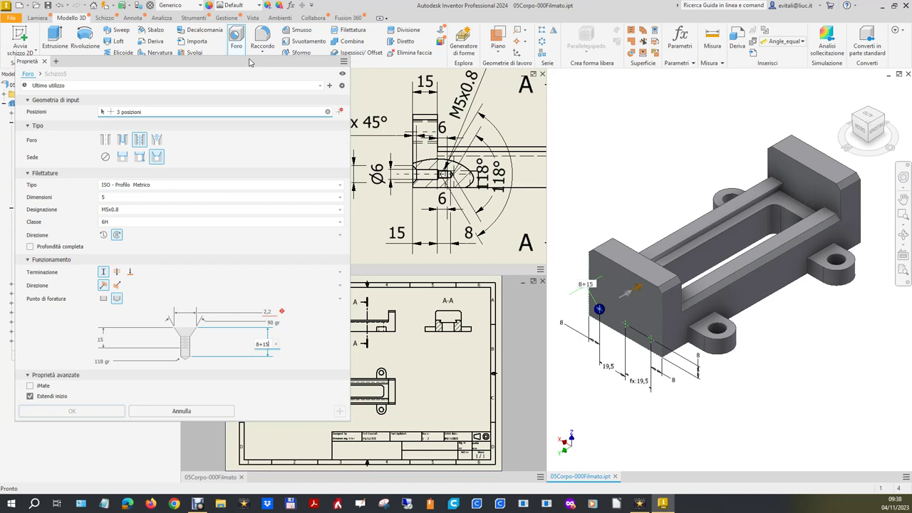
click(272, 312)
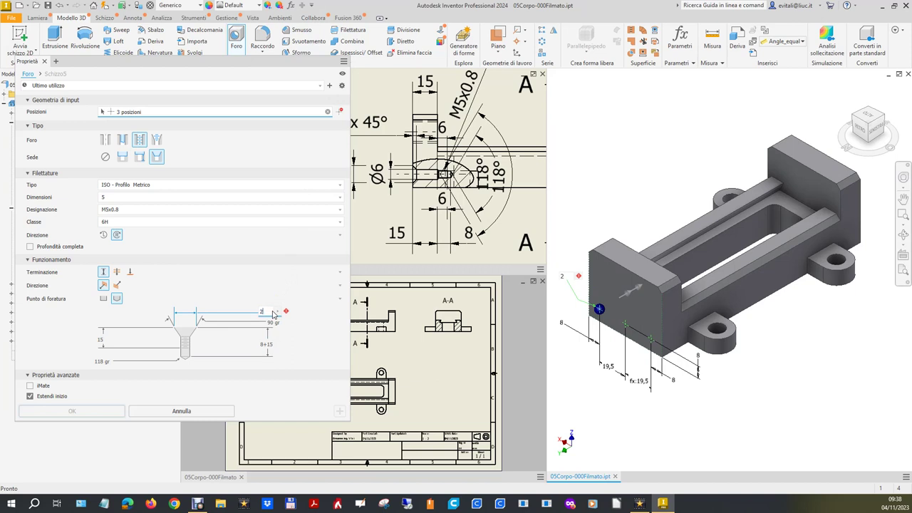
text(+6+2,2)
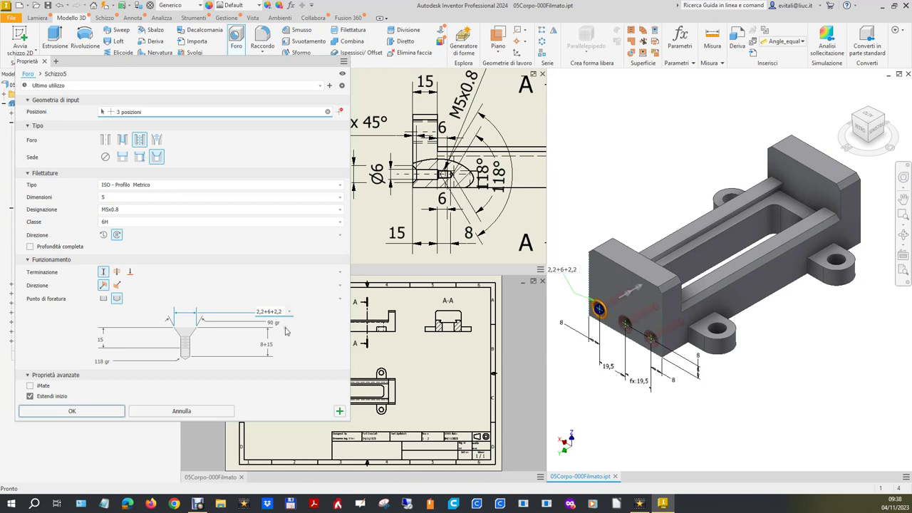
click(275, 323)
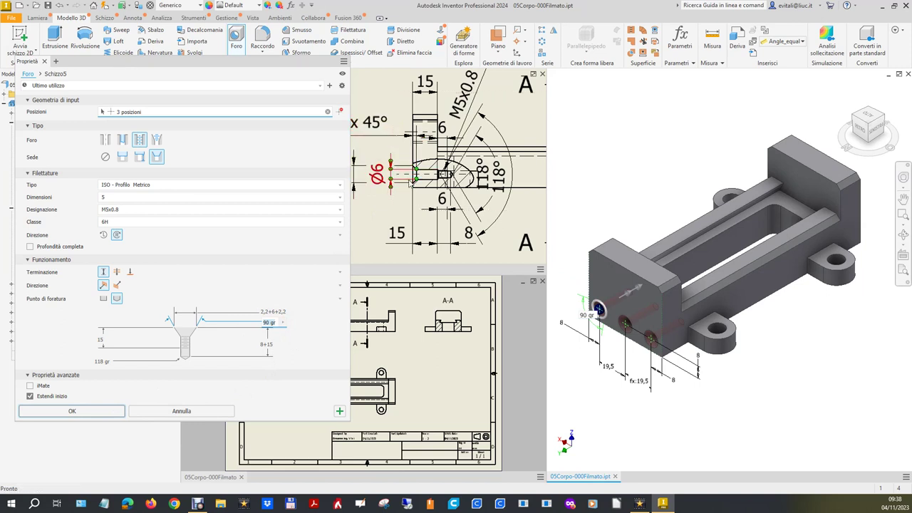
scroll(412, 178, down, 2)
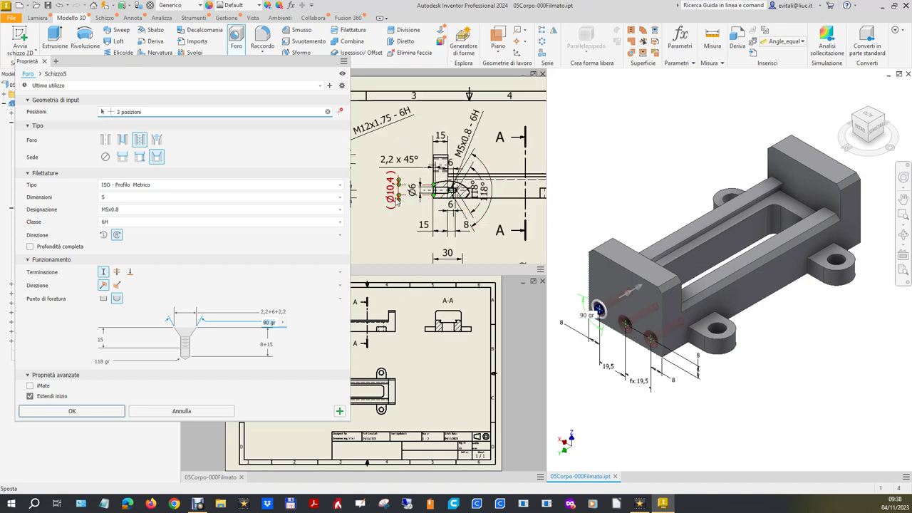
click(112, 412)
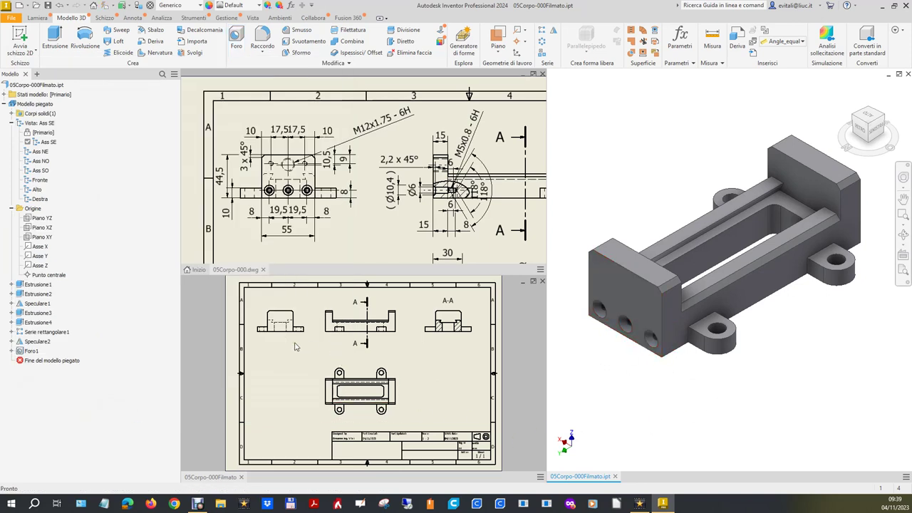
Check the holes in the 05Corpo-000.dwg views, then rotate the part and start a 2D sketch
scroll(410, 367, up, 5)
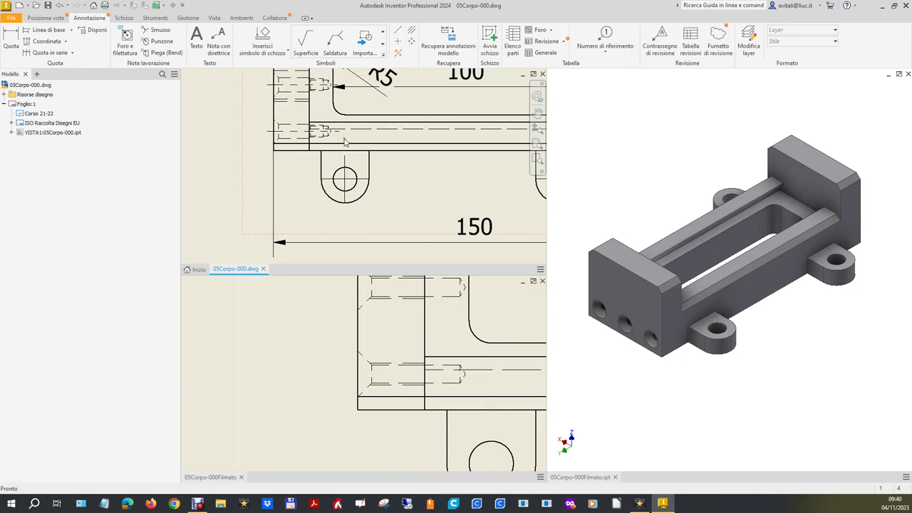
scroll(305, 367, down, 2)
scroll(303, 363, down, 3)
scroll(303, 363, down, 2)
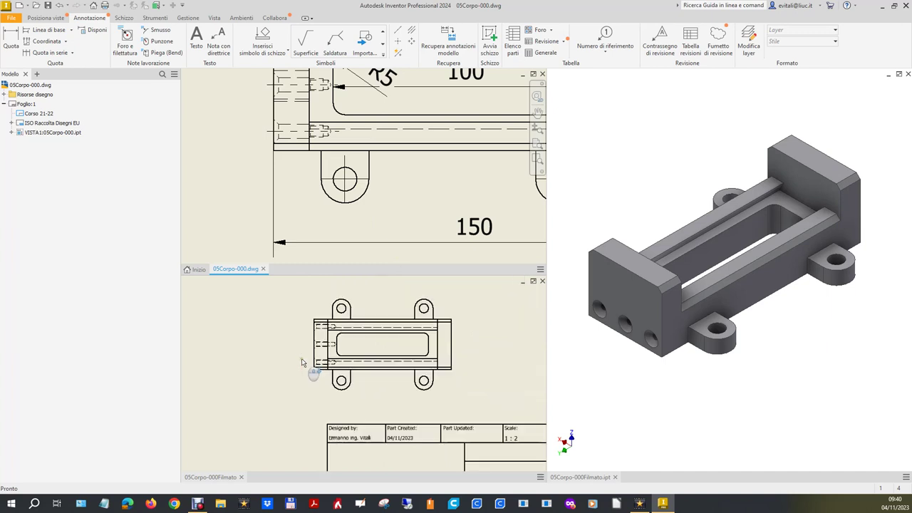
click(606, 407)
click(893, 128)
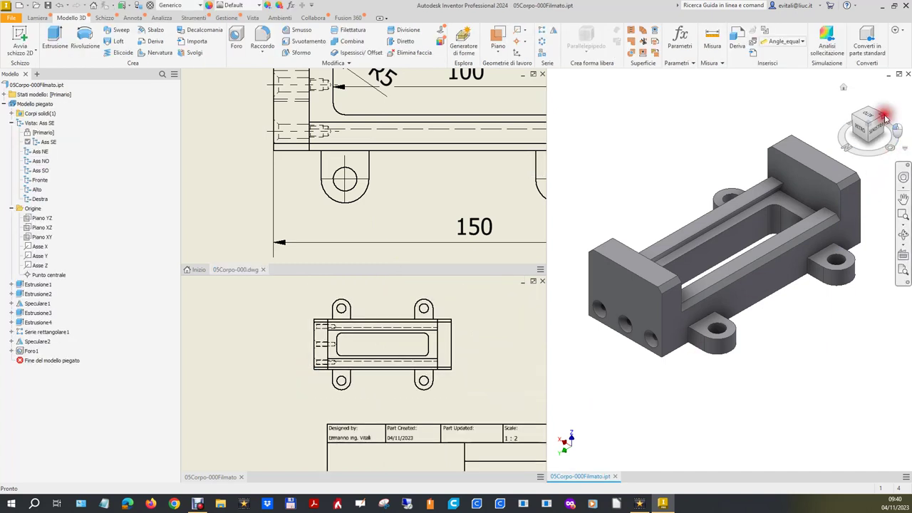
click(20, 40)
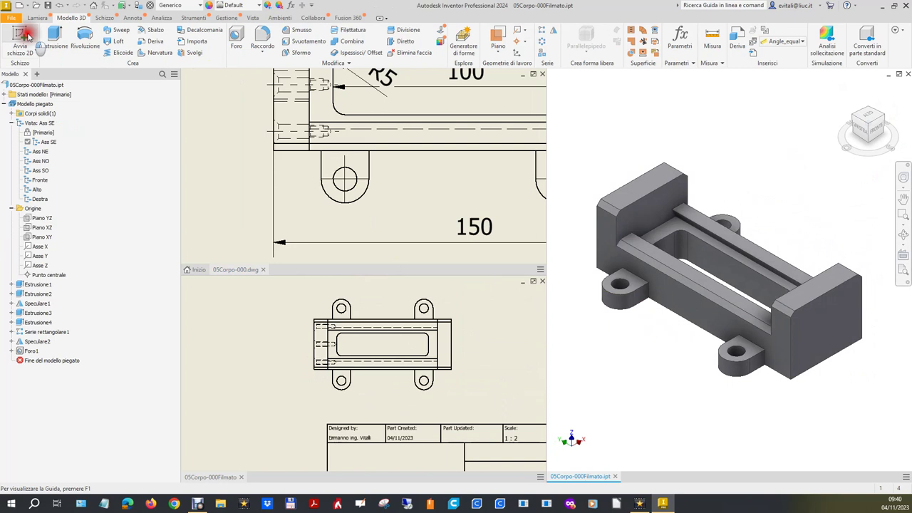
Place Schizzo6 on the right end face and mark hole-centre sketch points on it
click(809, 331)
click(172, 53)
click(804, 353)
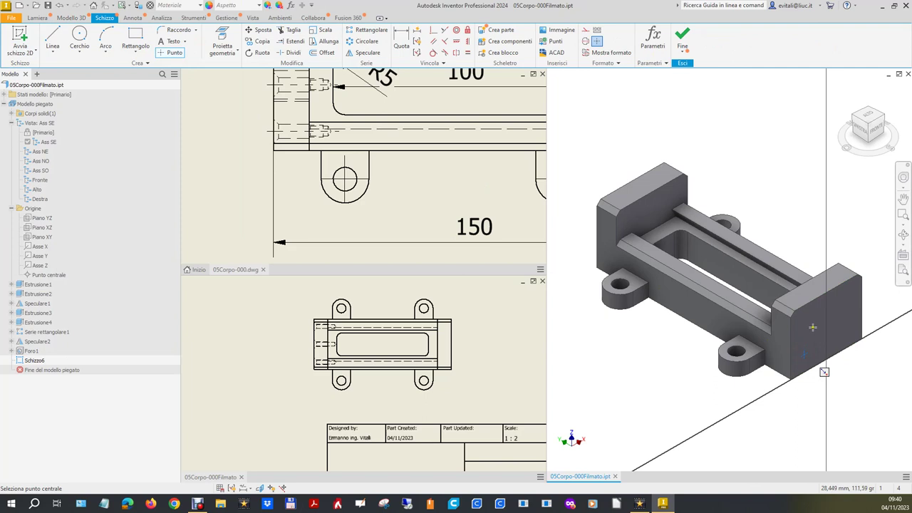
click(814, 327)
right_click(809, 408)
click(844, 408)
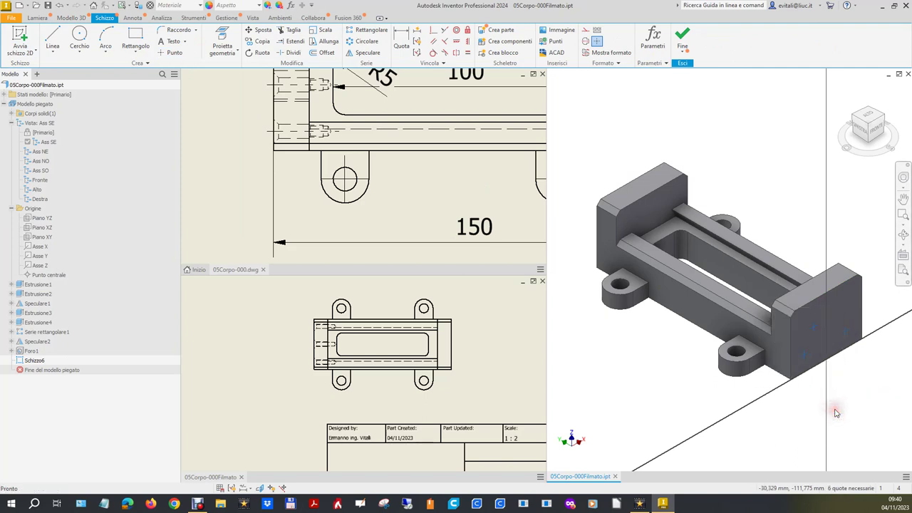
drag(848, 136, 601, 374)
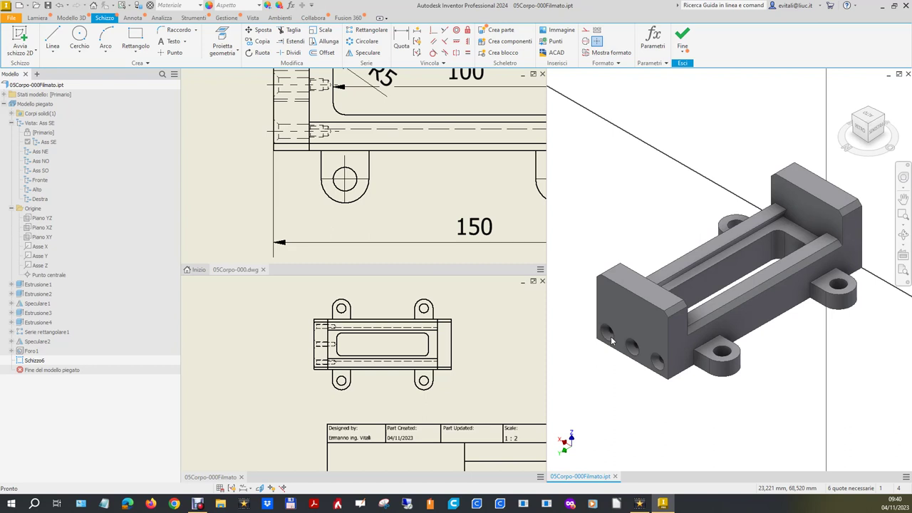
click(882, 121)
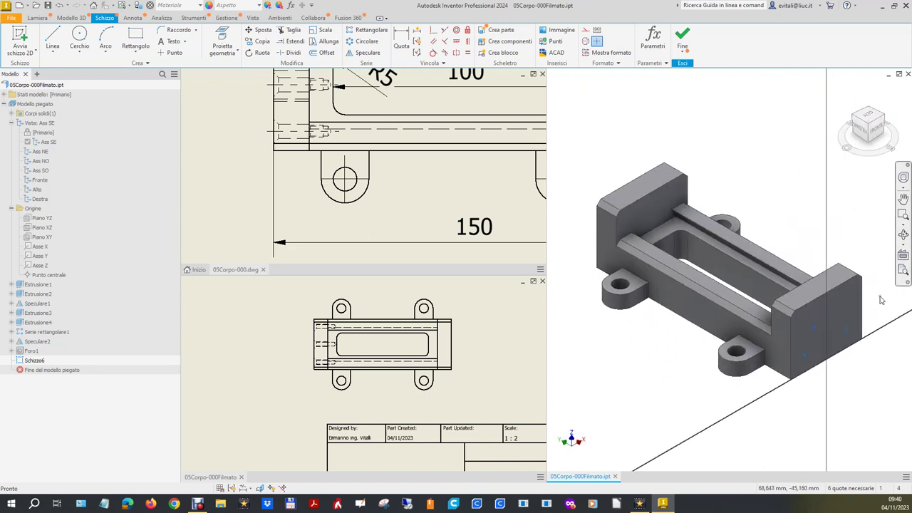
scroll(883, 358, up, 3)
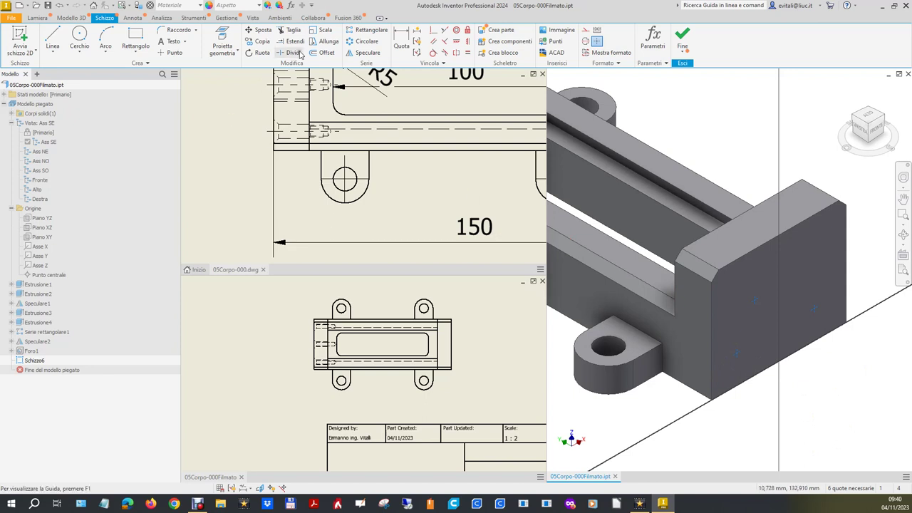
click(398, 56)
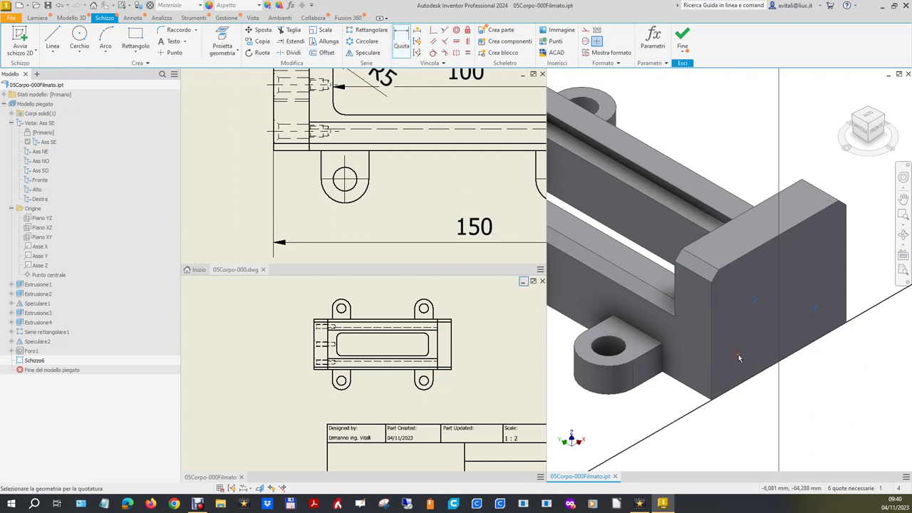
Dimension the first point 8 from the left edge and 19,5 to the middle point
click(715, 369)
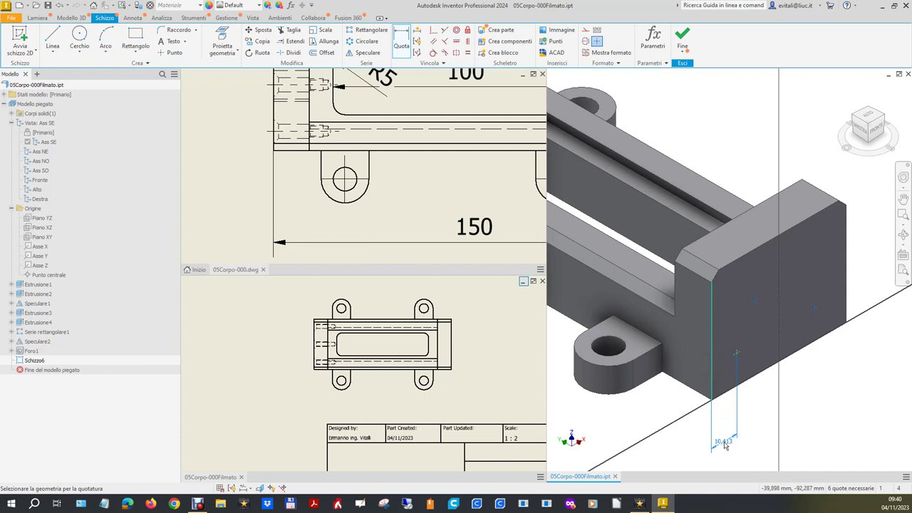
click(728, 438)
text(8)
key(Return)
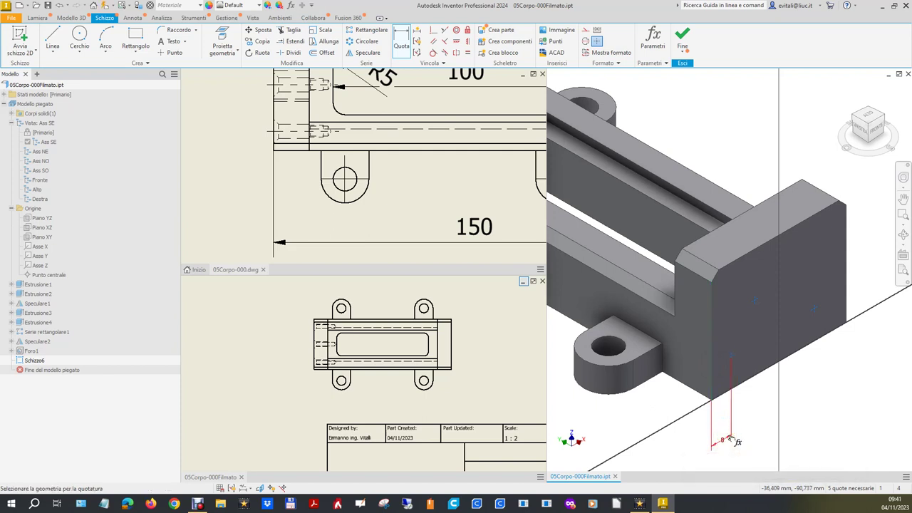
click(396, 33)
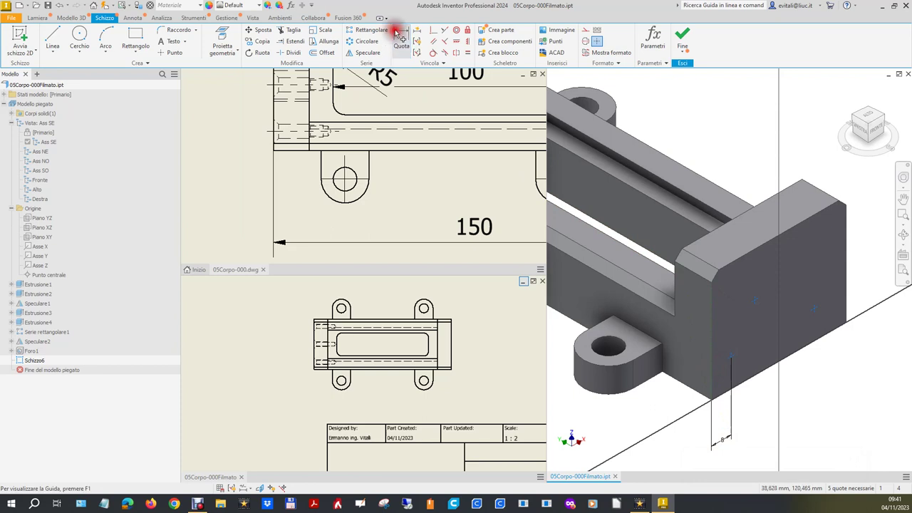
click(755, 301)
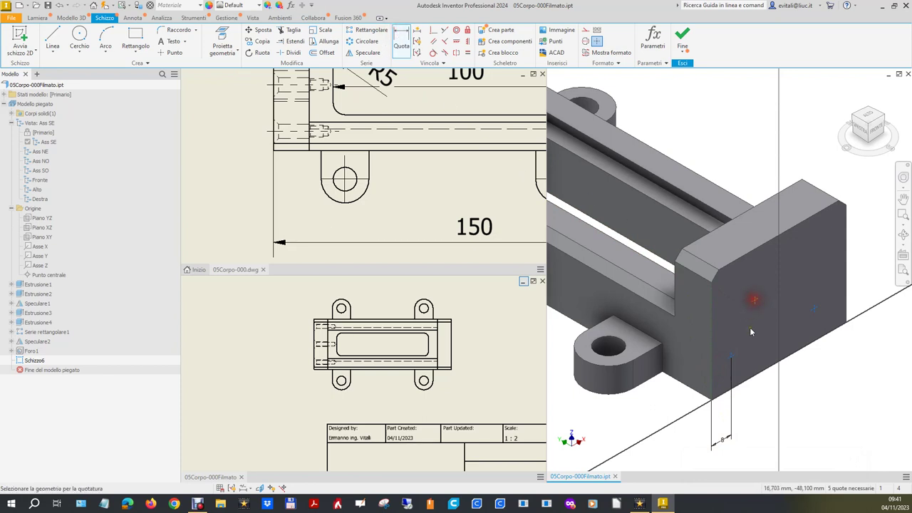
click(732, 356)
click(774, 408)
text(19.5)
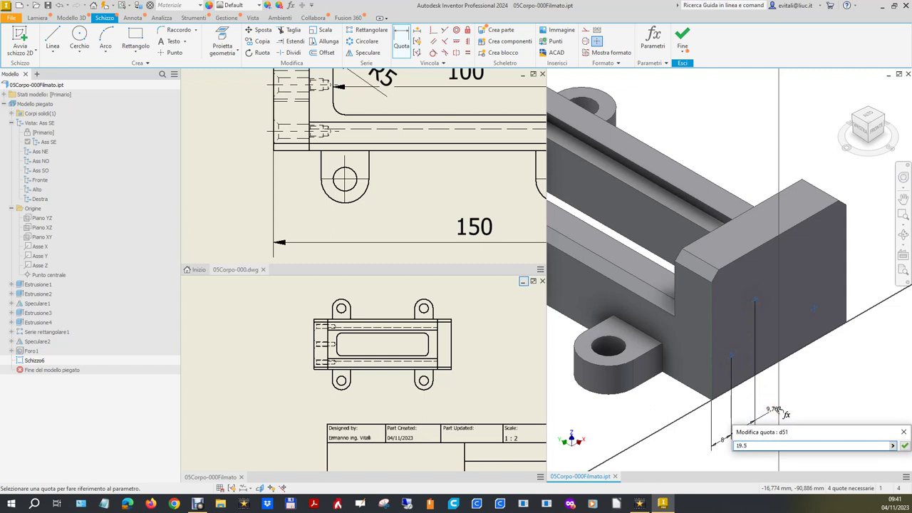
key(Return)
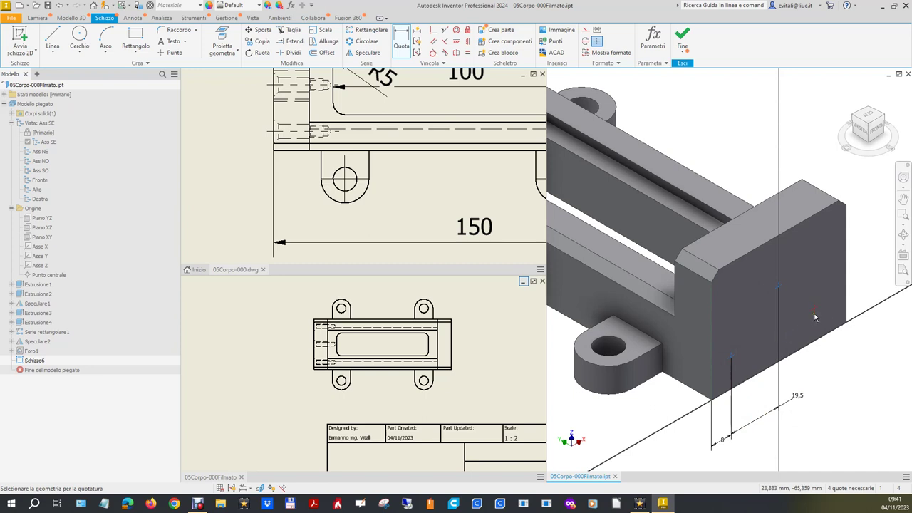
Add the second 19,5 spacing and a driven dimension from the right edge
click(777, 288)
click(814, 308)
click(839, 358)
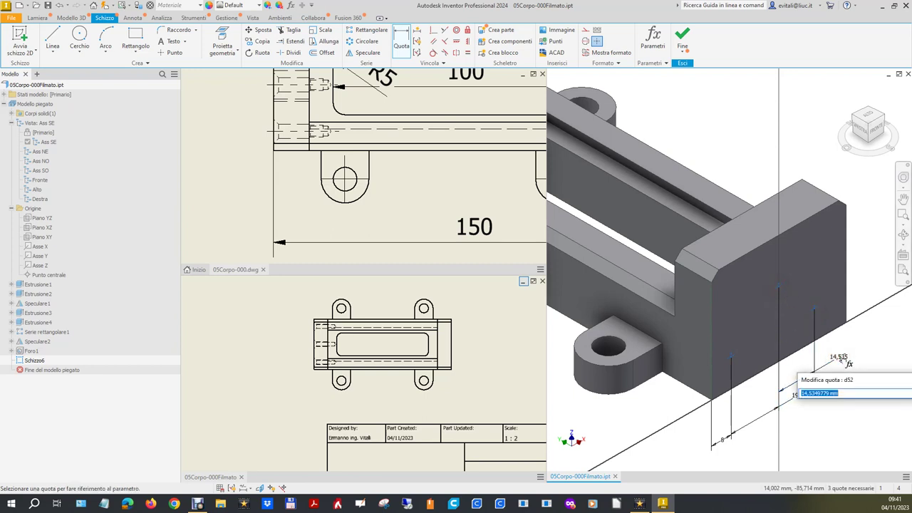
text(19.5)
key(Return)
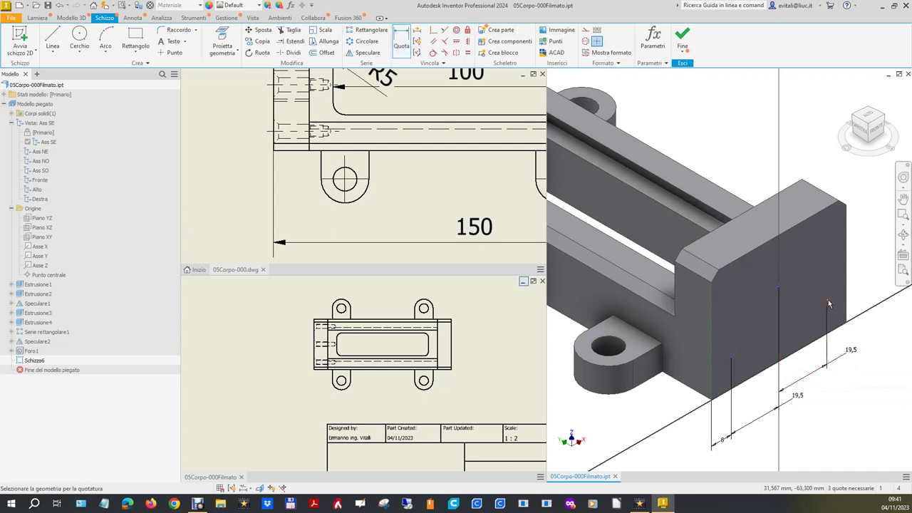
click(848, 285)
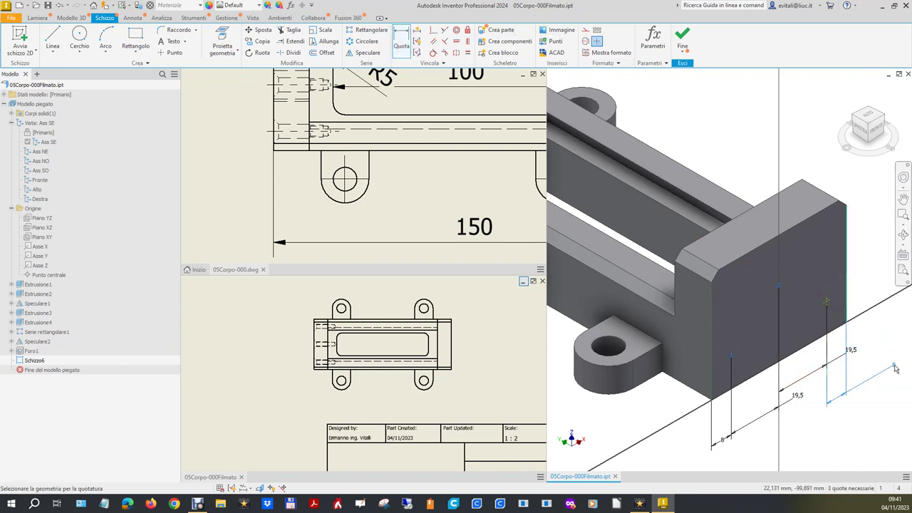
click(896, 370)
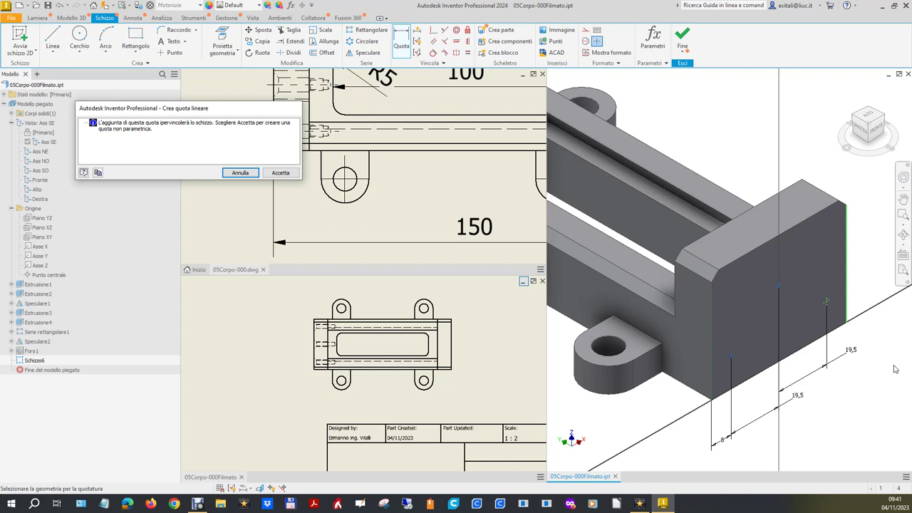
click(292, 174)
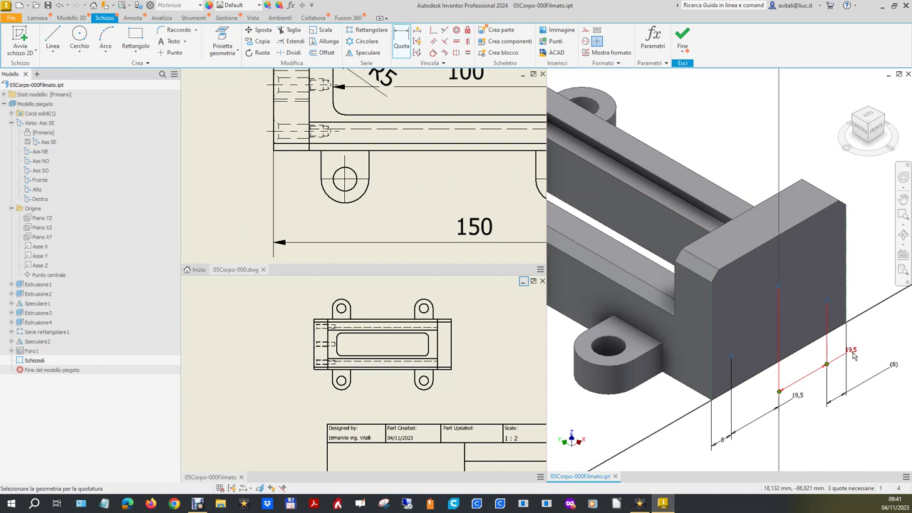
click(855, 356)
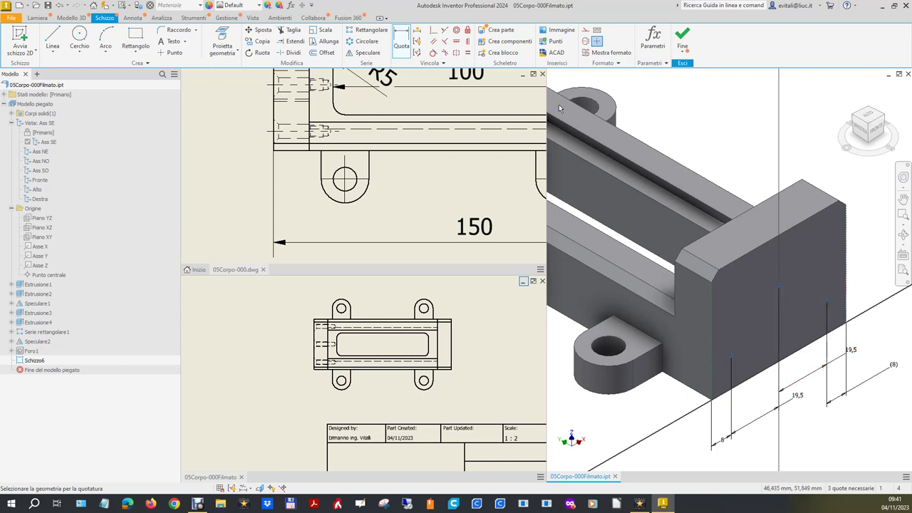
Align the three hole points horizontally and show the sketch constraints
click(457, 40)
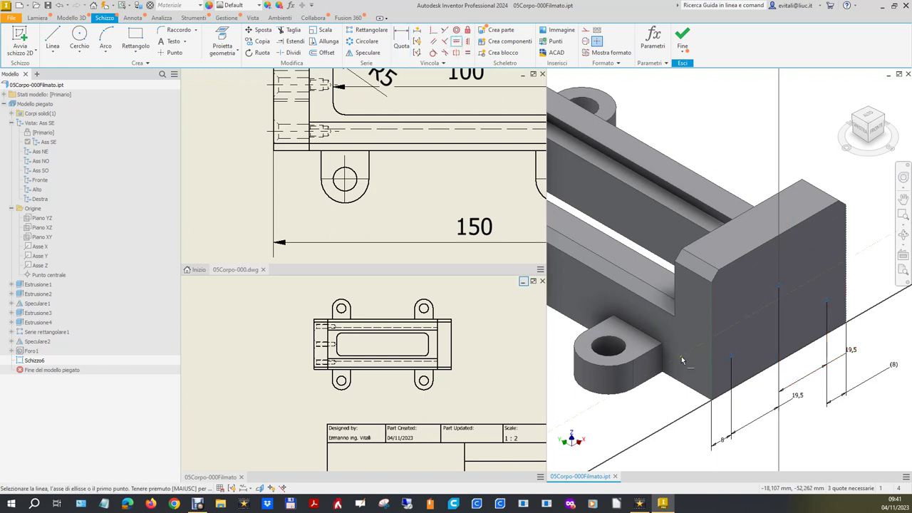
click(730, 358)
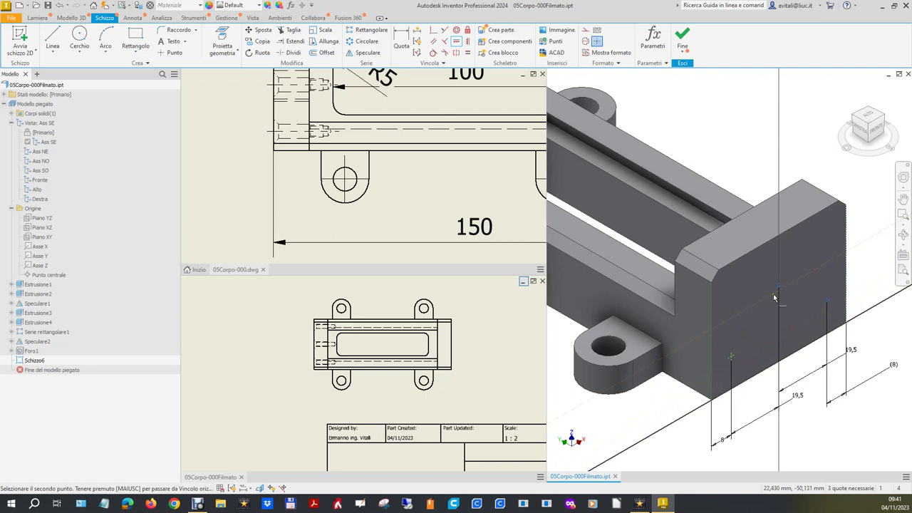
click(780, 291)
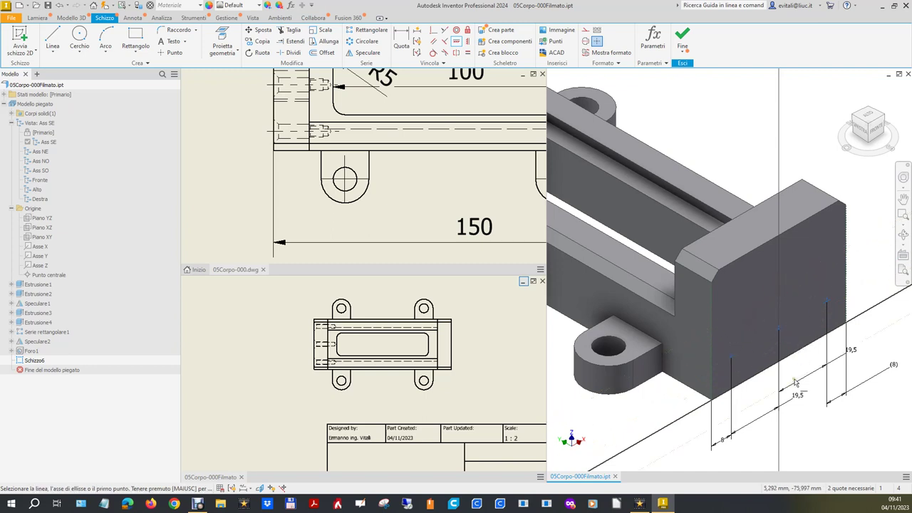
click(779, 331)
click(826, 305)
key(Escape)
click(233, 489)
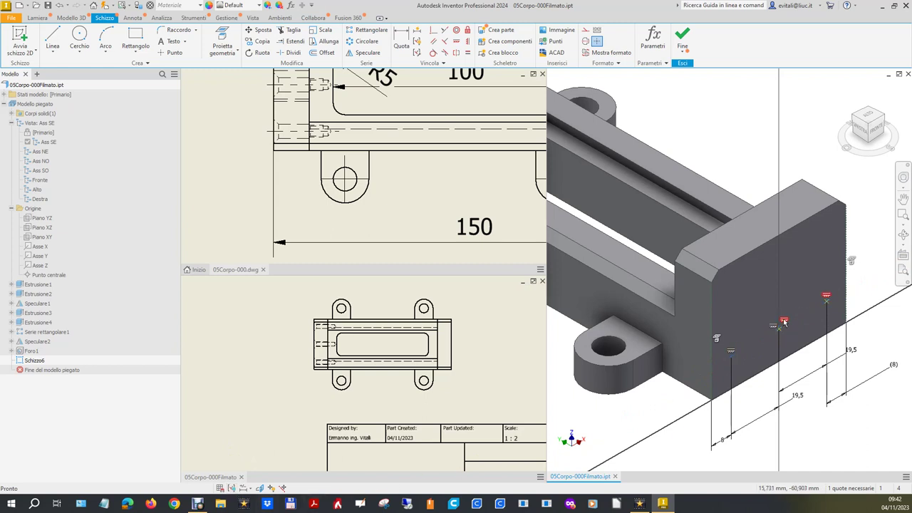
right_click(809, 433)
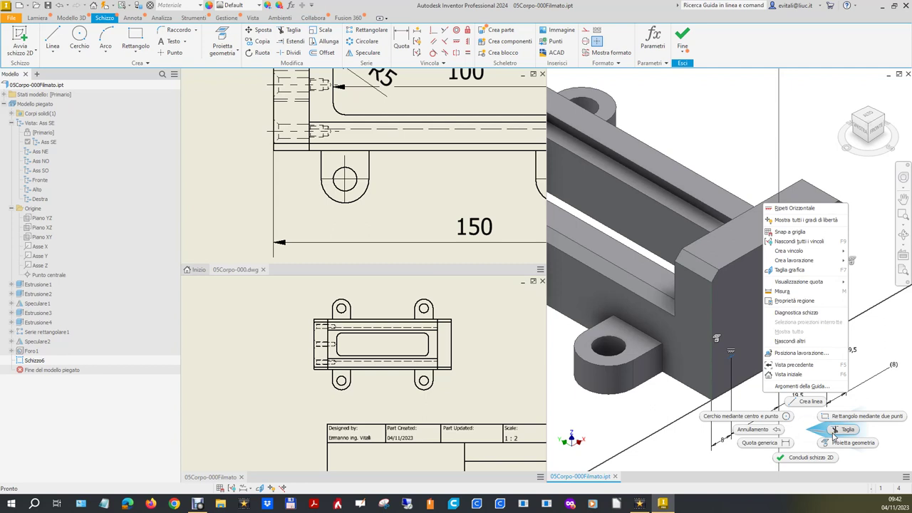
click(835, 434)
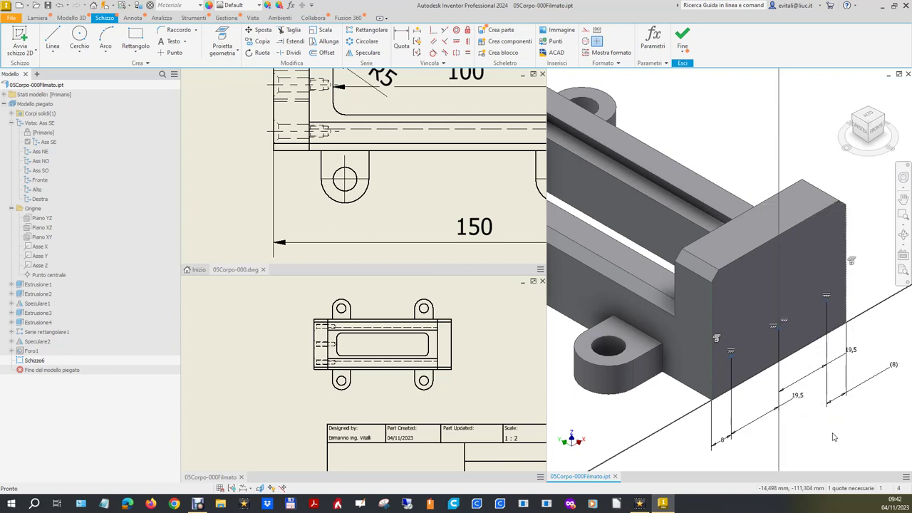
Dimension the hole points 6 mm high to fully constrain the sketch
key(d)
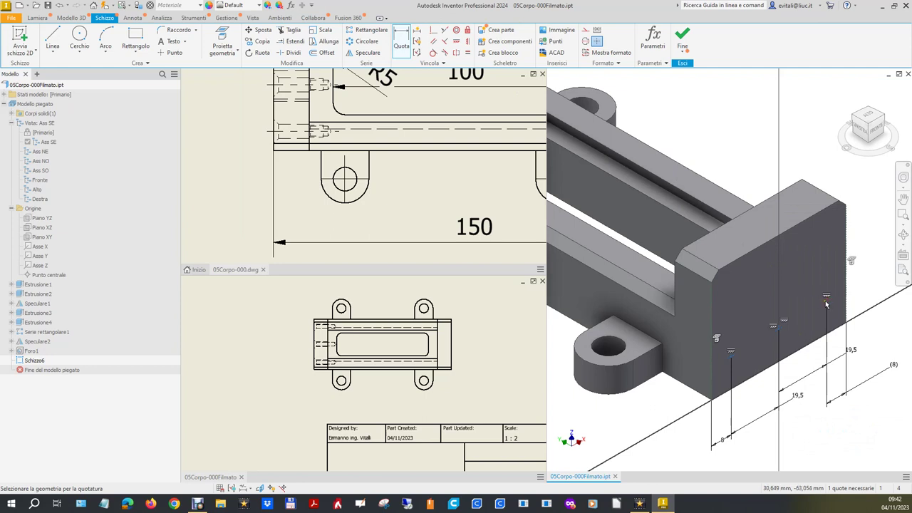
click(836, 335)
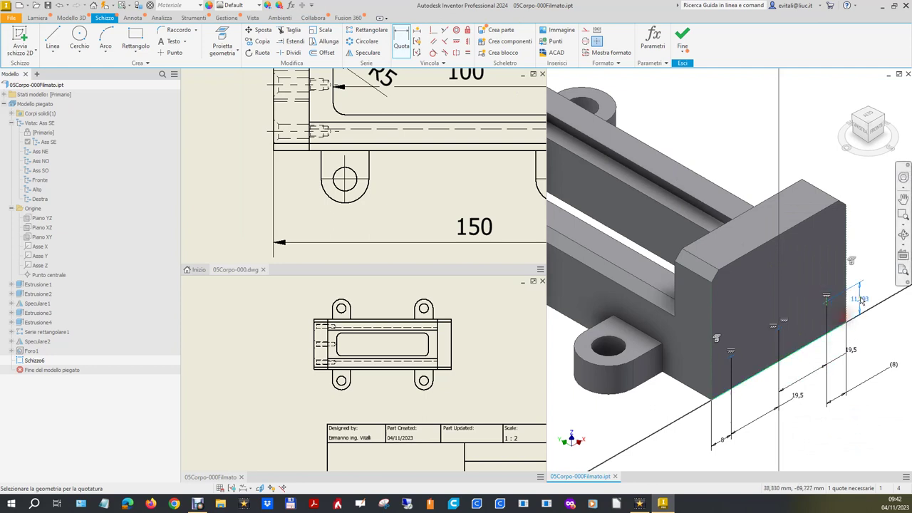
click(866, 294)
text(6)
key(Return)
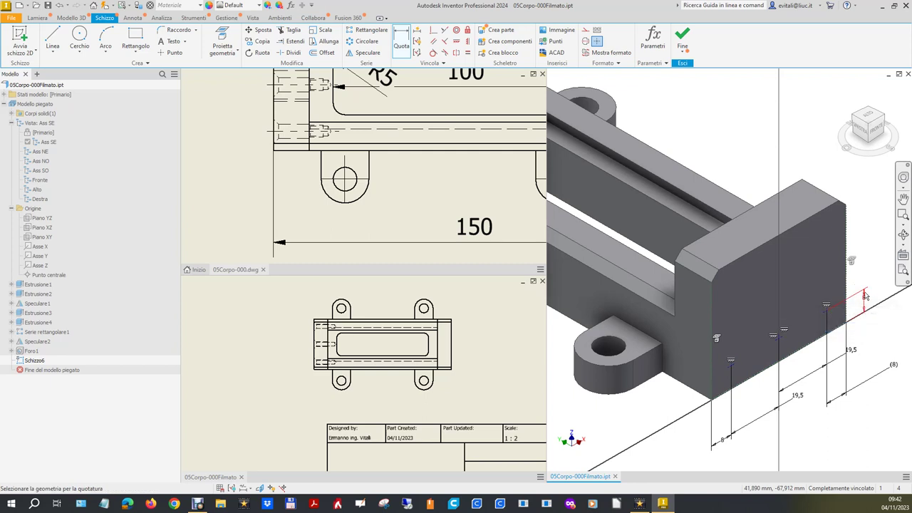
Finish Schizzo6 and start M5x0.8 6H threaded holes on its three points
click(683, 37)
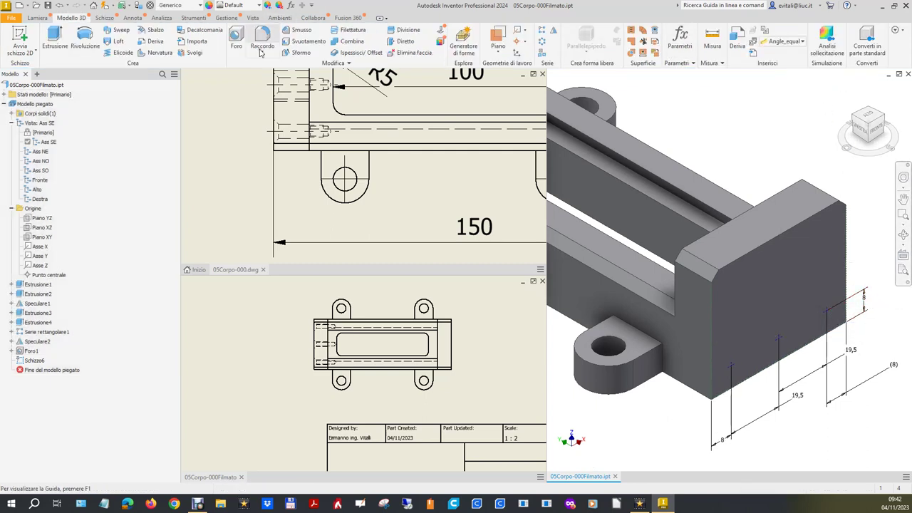
click(235, 43)
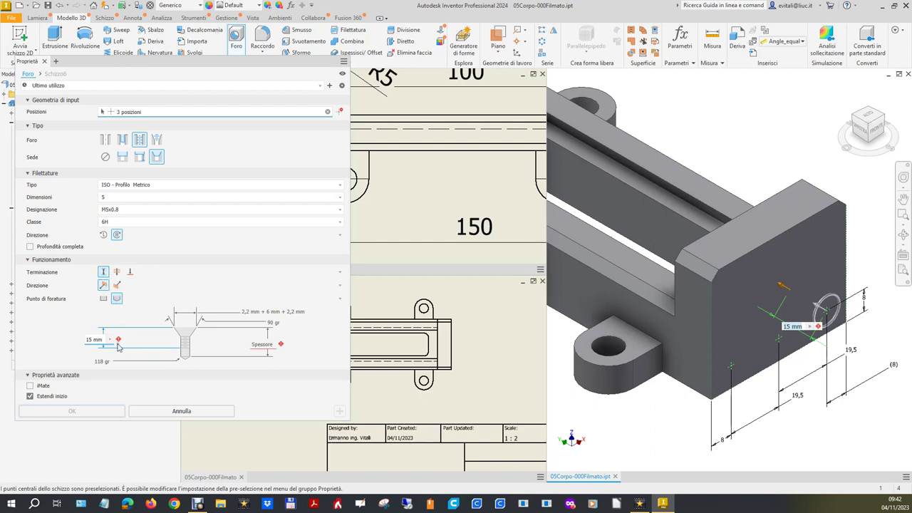
drag(295, 68, 370, 200)
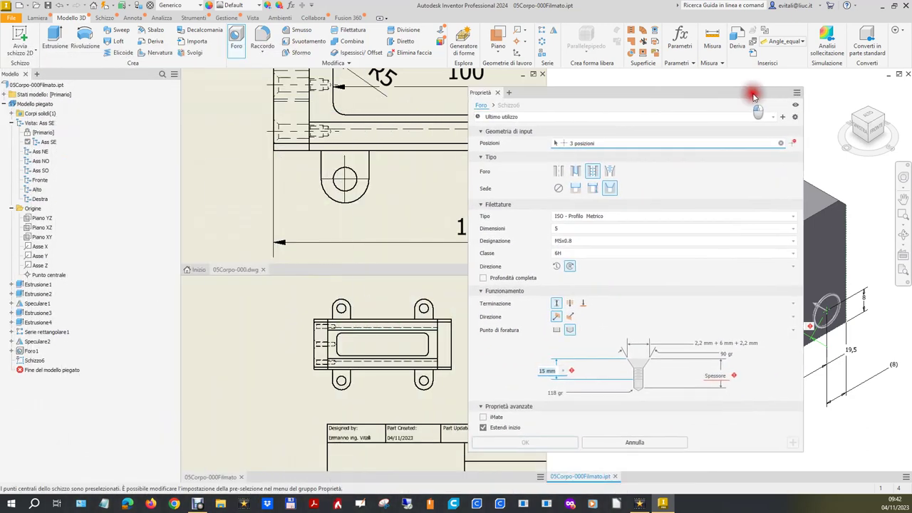
drag(370, 200, 776, 76)
scroll(344, 161, up, 3)
scroll(344, 161, up, 2)
scroll(292, 122, down, 3)
scroll(292, 122, down, 2)
Set the hole depth to 15+8 and create the threaded holes
scroll(292, 121, up, 2)
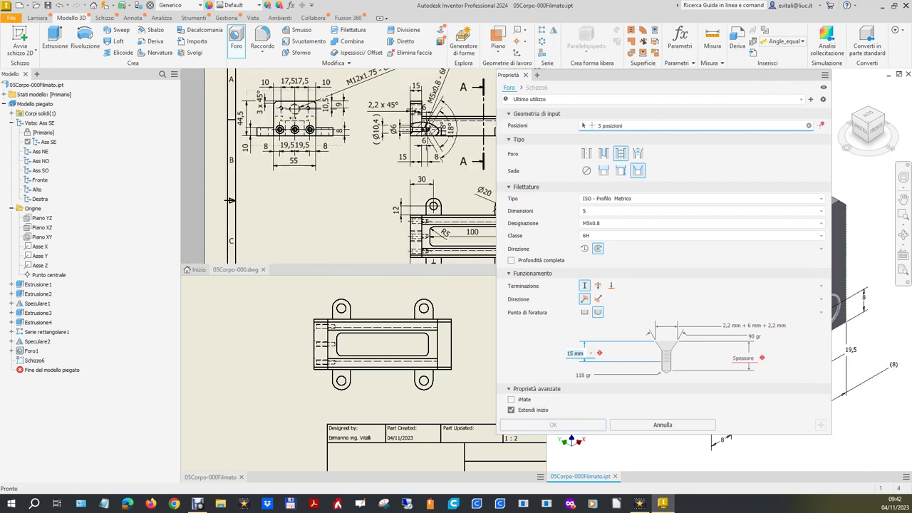
scroll(461, 146, down, 2)
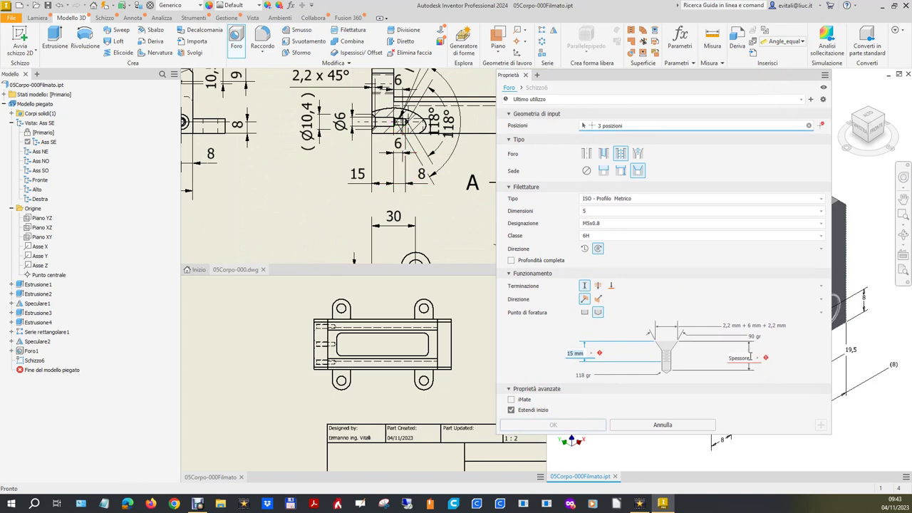
click(750, 358)
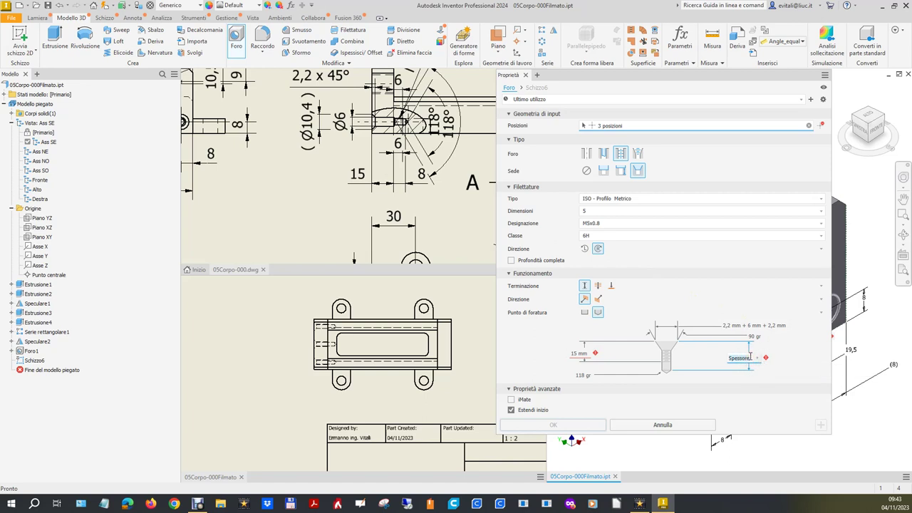
text(15)
text(+8)
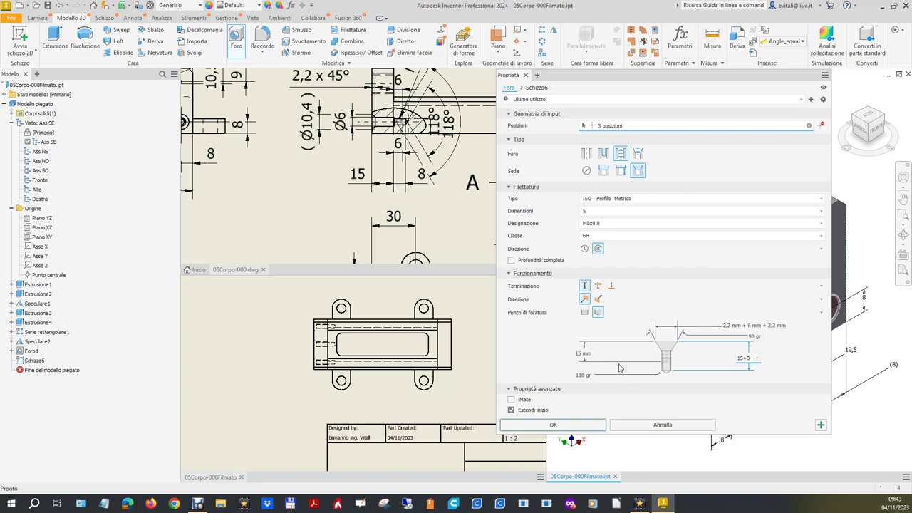
click(586, 427)
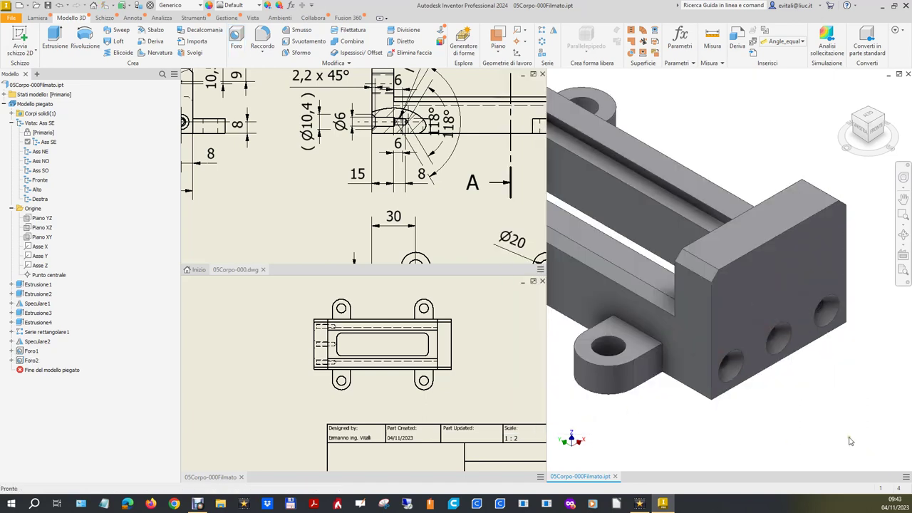
Switch to the vise-body drawing and zoom in on the views with the new holes
scroll(214, 335, up, 2)
click(369, 361)
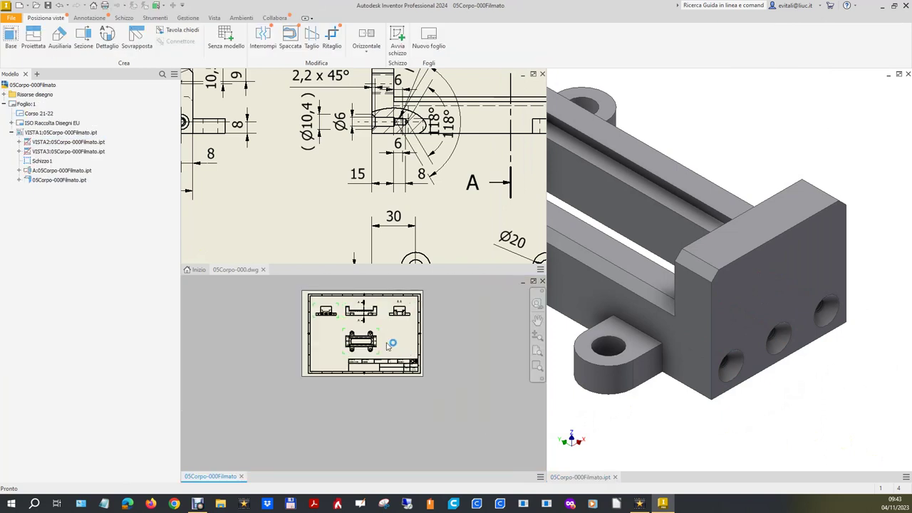
scroll(321, 314, down, 3)
scroll(332, 319, down, 3)
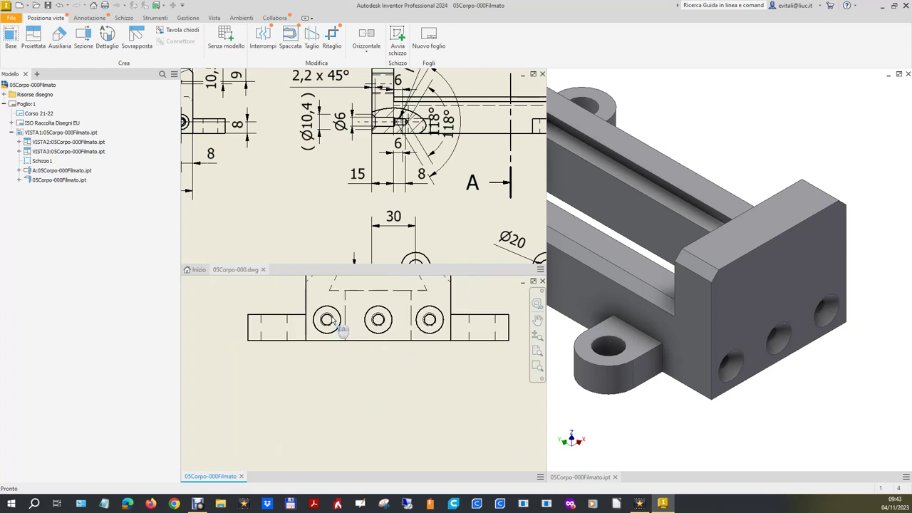
scroll(301, 180, up, 2)
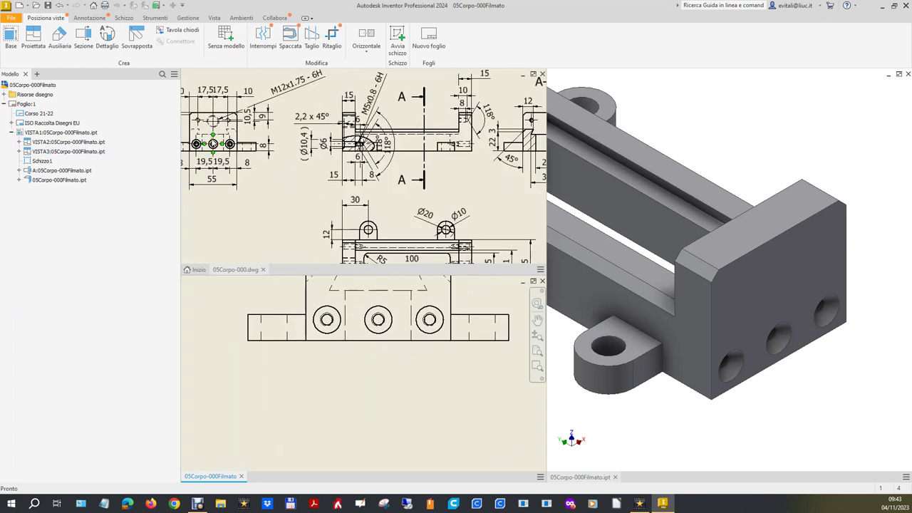
scroll(206, 143, down, 4)
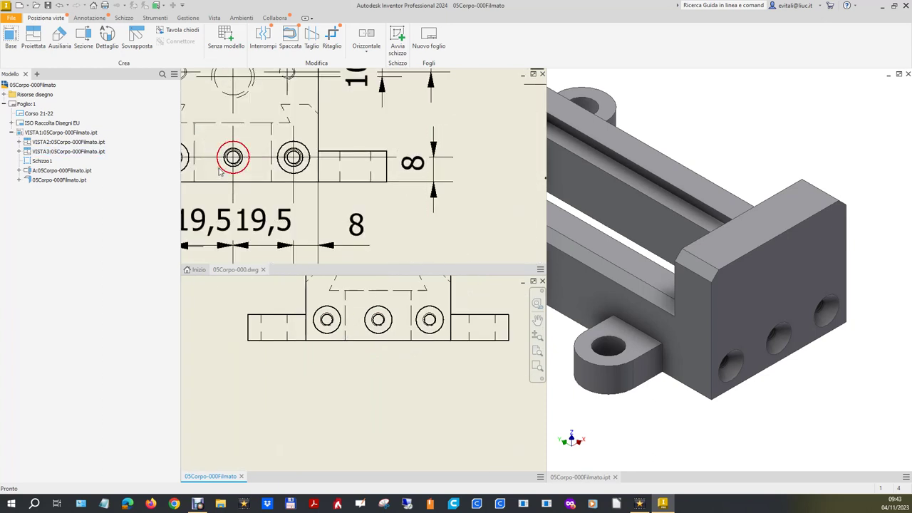
scroll(220, 172, down, 3)
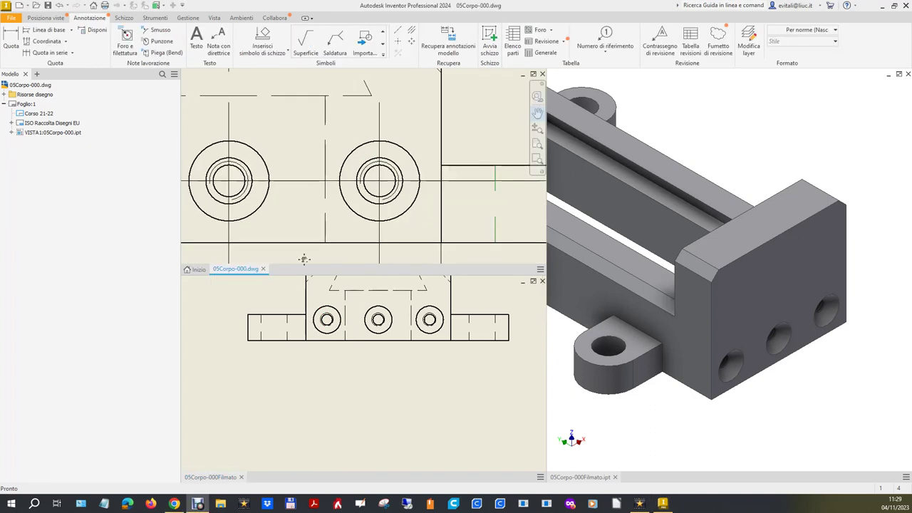
key(F2)
key(Escape)
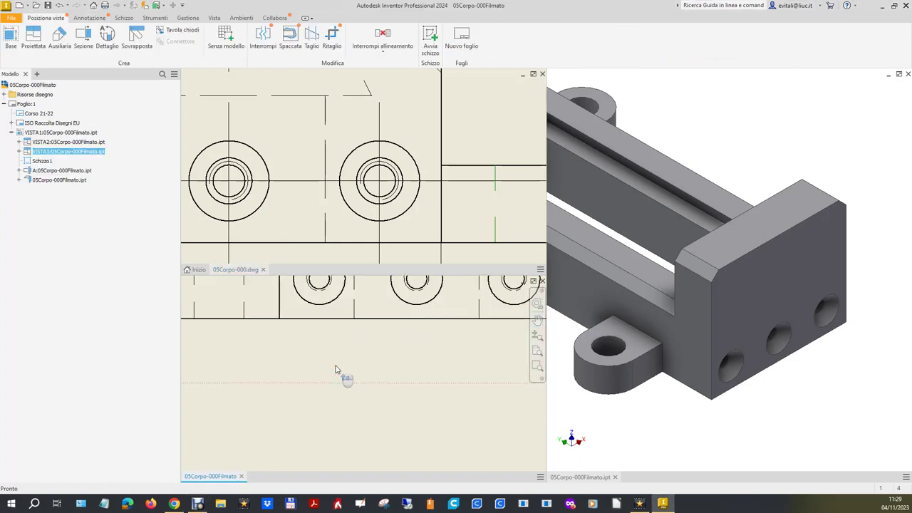
scroll(353, 362, down, 3)
scroll(340, 321, up, 4)
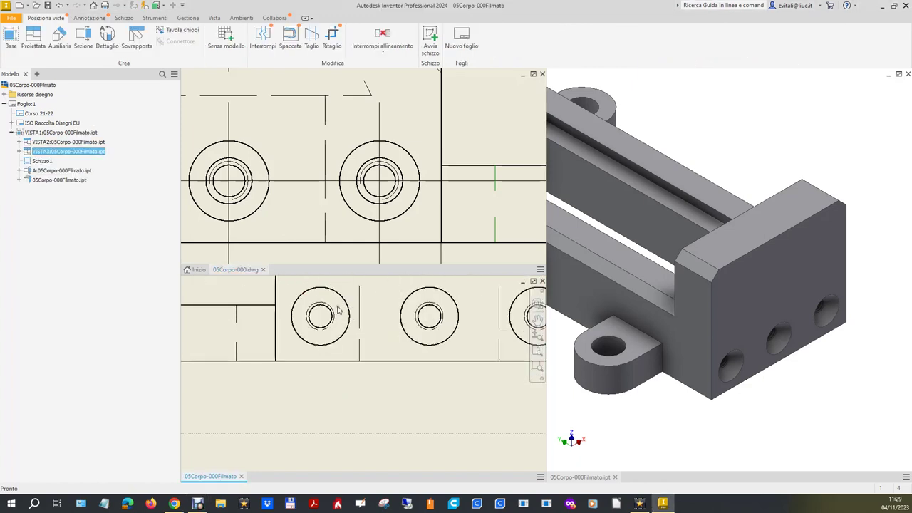
Pan and zoom across the drawing to inspect the M5x0.8 holes and thread callouts
key(F2)
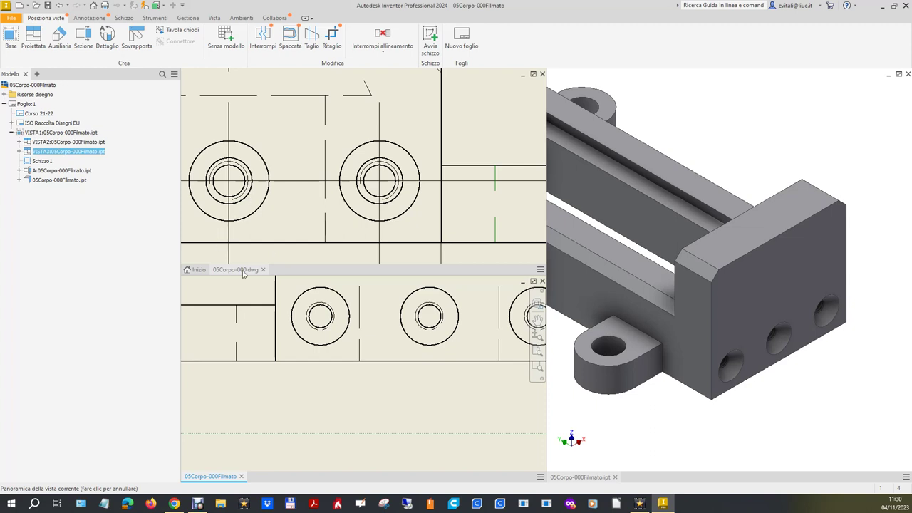
scroll(290, 254, down, 2)
scroll(290, 255, down, 1)
scroll(290, 254, down, 2)
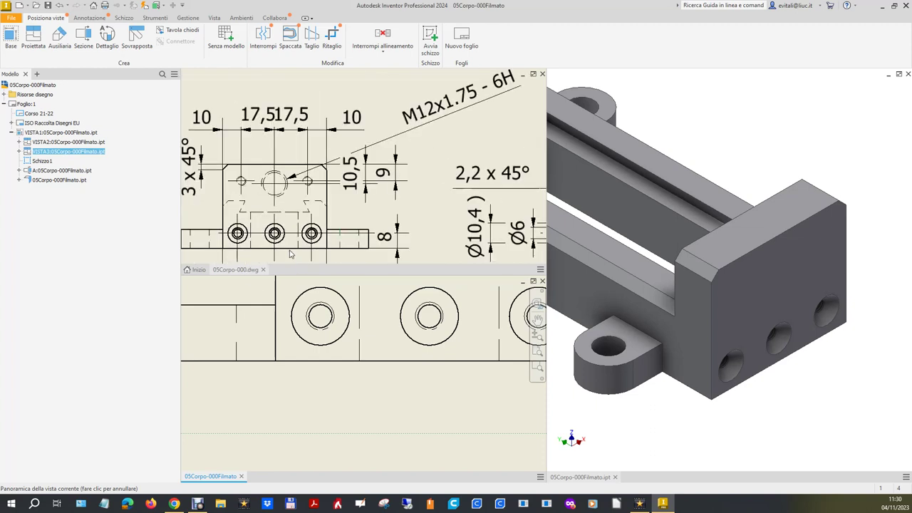
scroll(292, 255, down, 1)
scroll(494, 256, up, 3)
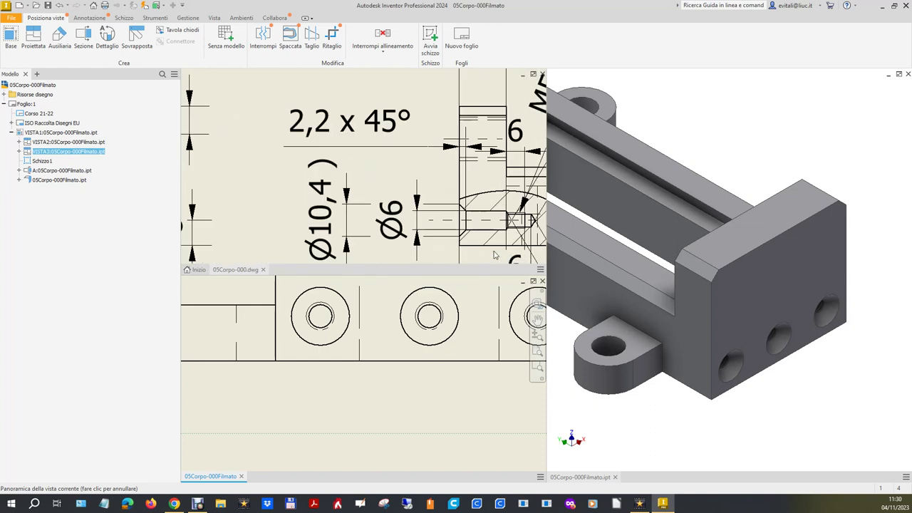
scroll(520, 225, up, 2)
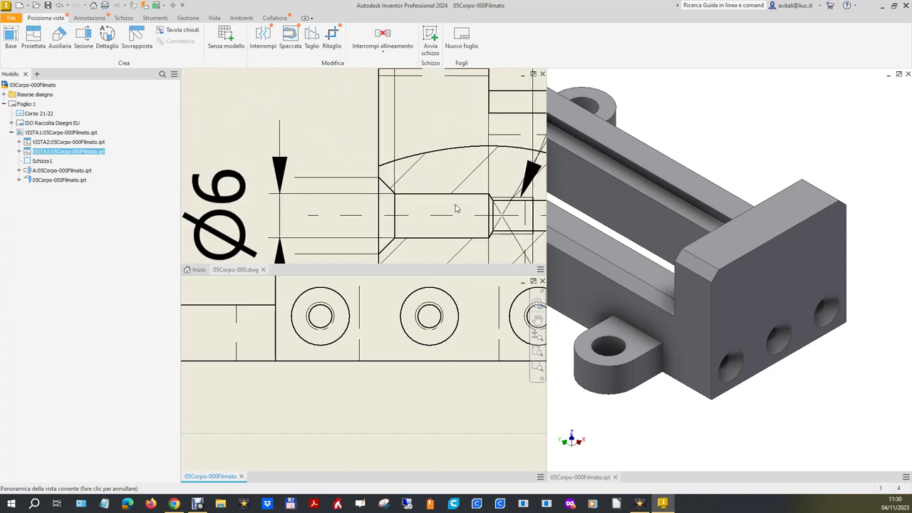
key(Escape)
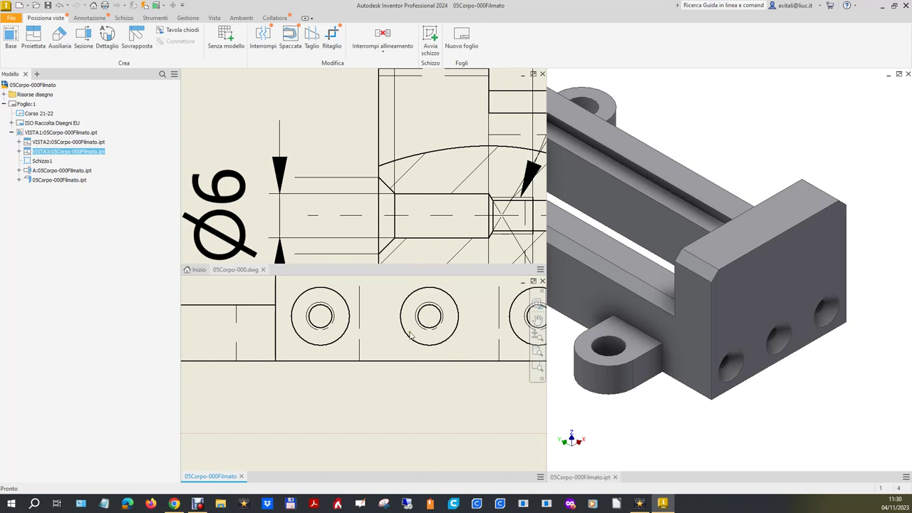
scroll(440, 285, down, 2)
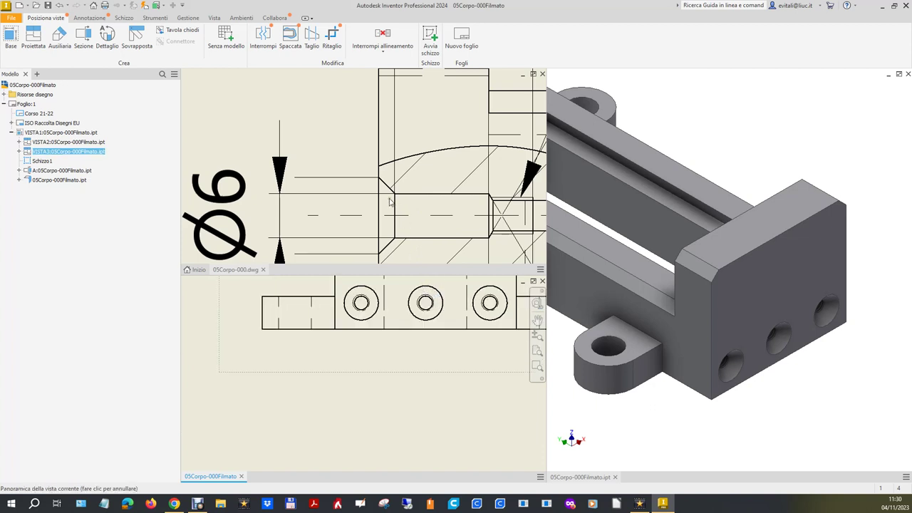
scroll(390, 203, down, 2)
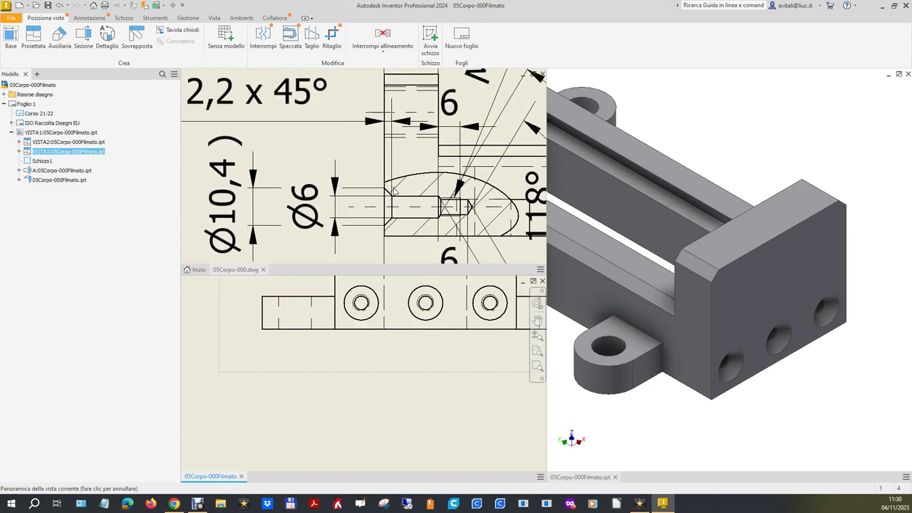
scroll(433, 240, down, 1)
scroll(436, 246, down, 1)
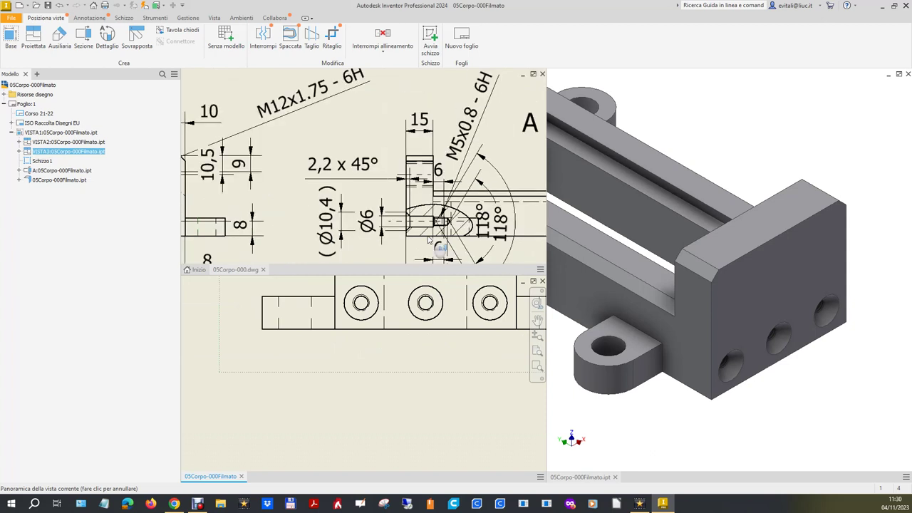
scroll(417, 207, down, 1)
scroll(421, 227, down, 1)
scroll(431, 258, up, 1)
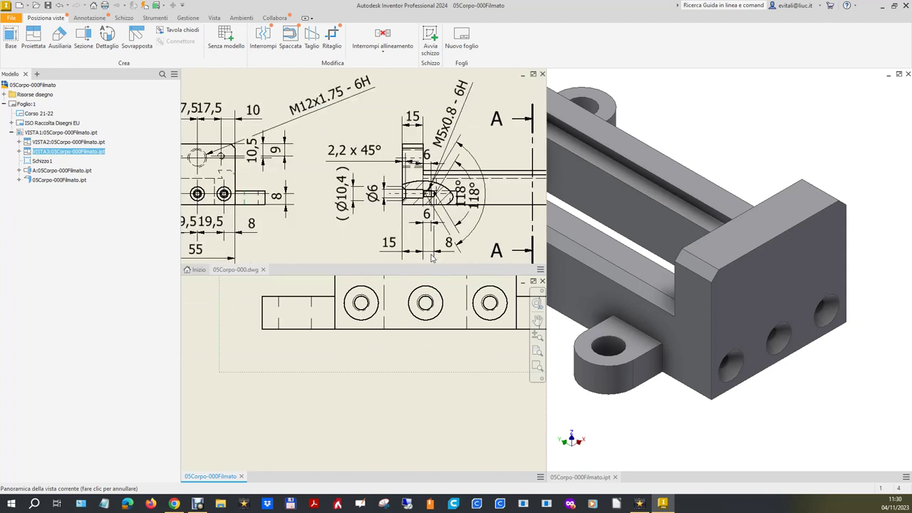
click(754, 335)
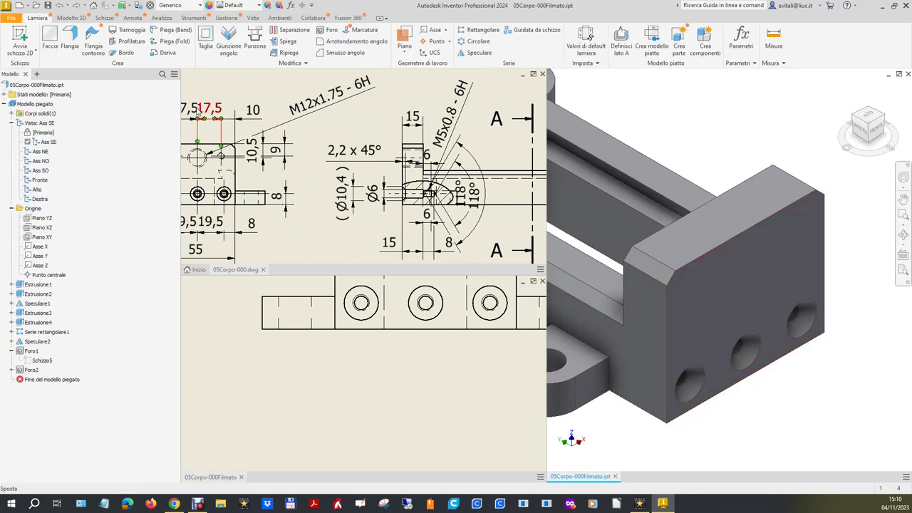
Start a sketch on the holed side face and draw three circles over the three holes
click(33, 34)
click(704, 329)
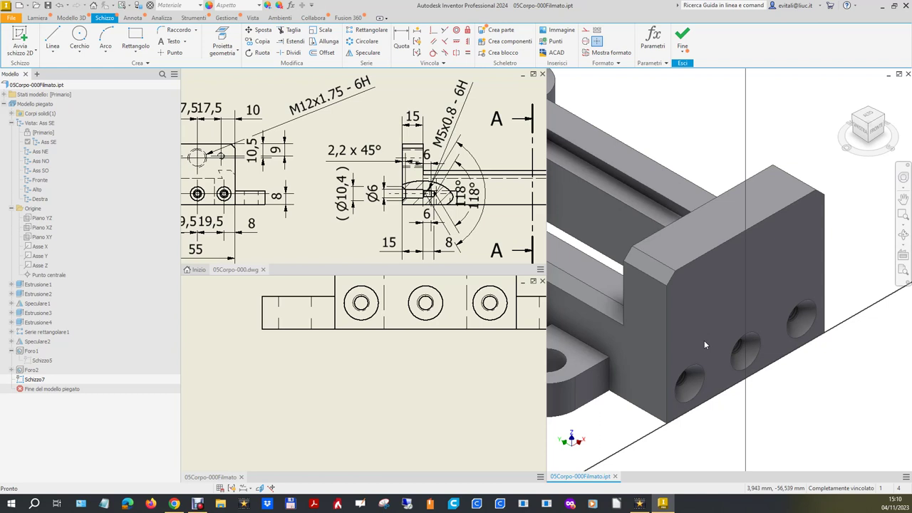
click(79, 36)
click(687, 356)
click(692, 345)
click(740, 321)
click(747, 308)
click(793, 298)
click(800, 285)
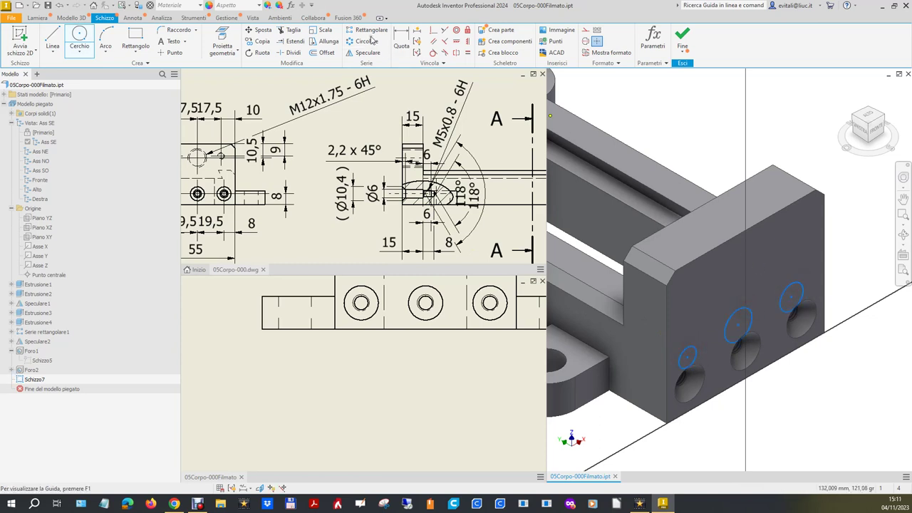
Dimension the left circle to a 6 mm diameter
click(401, 41)
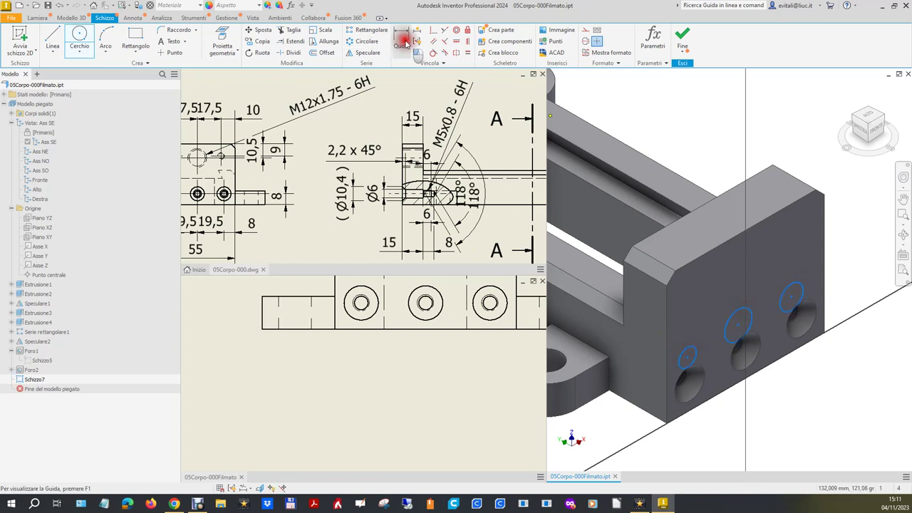
click(679, 346)
click(677, 345)
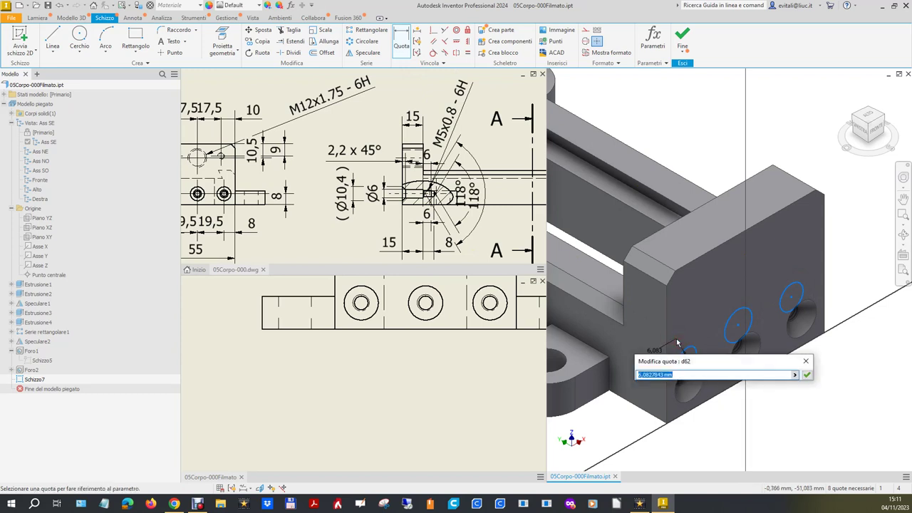
text(6)
key(Return)
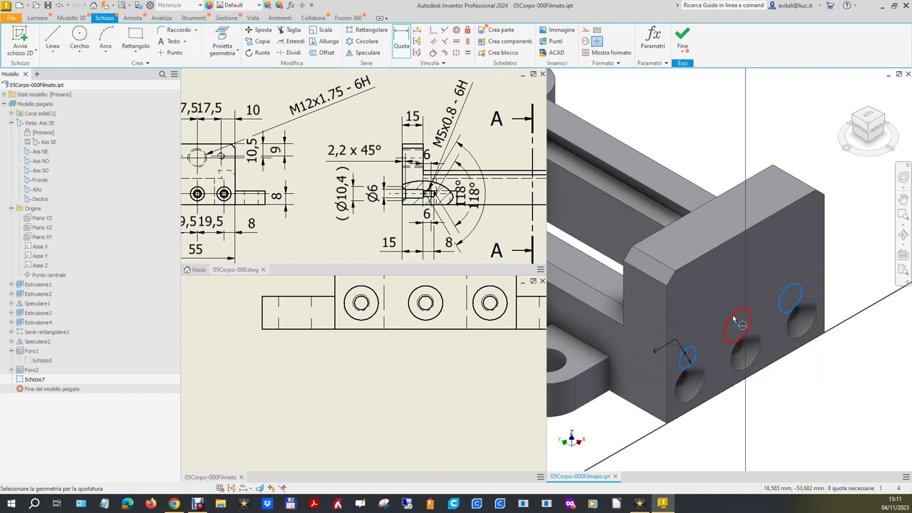
Make the left, middle and right circles equal in size
click(468, 52)
click(739, 311)
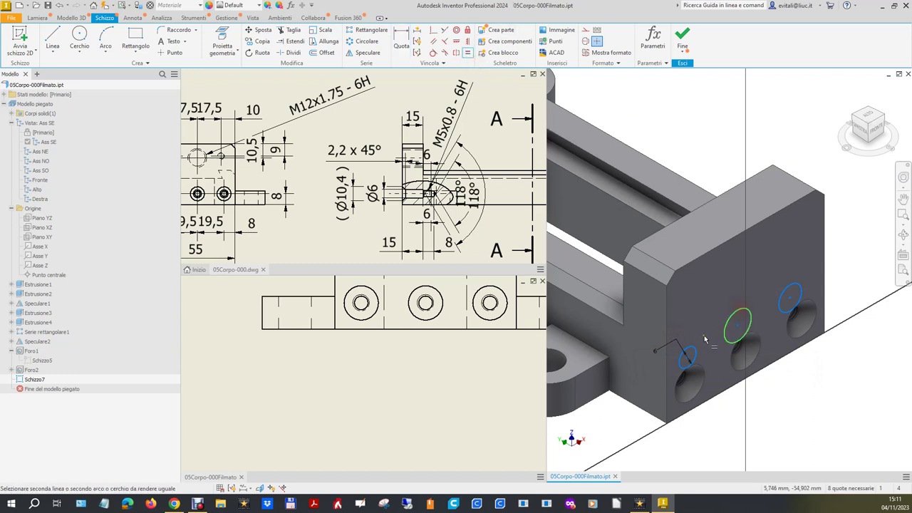
click(691, 353)
click(790, 294)
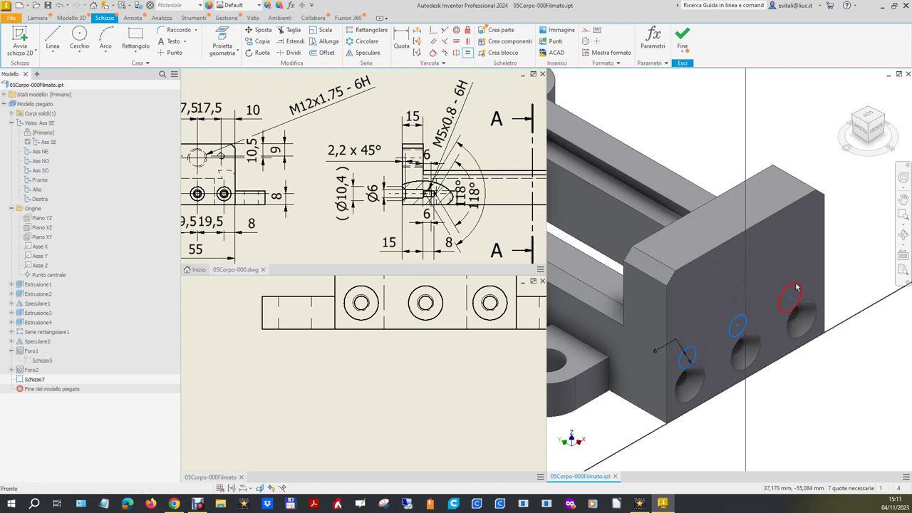
click(737, 323)
click(738, 322)
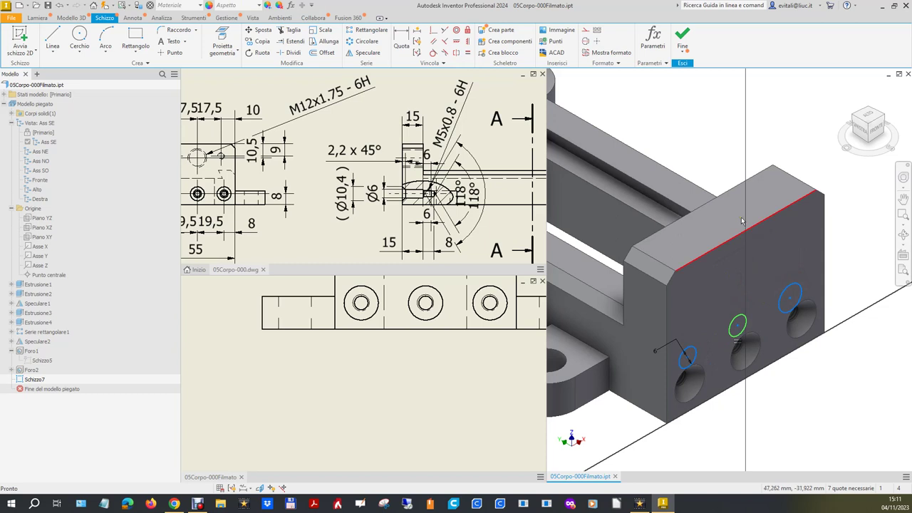
click(457, 31)
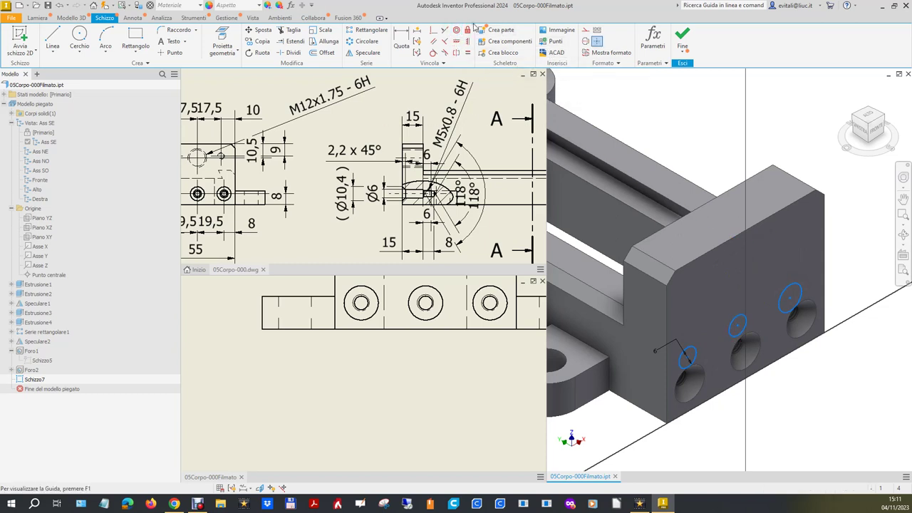
click(467, 52)
click(792, 288)
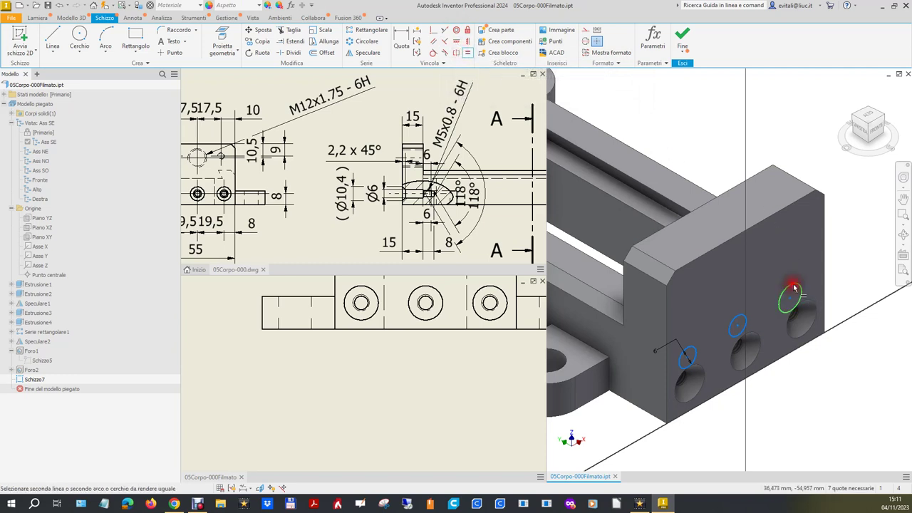
click(745, 319)
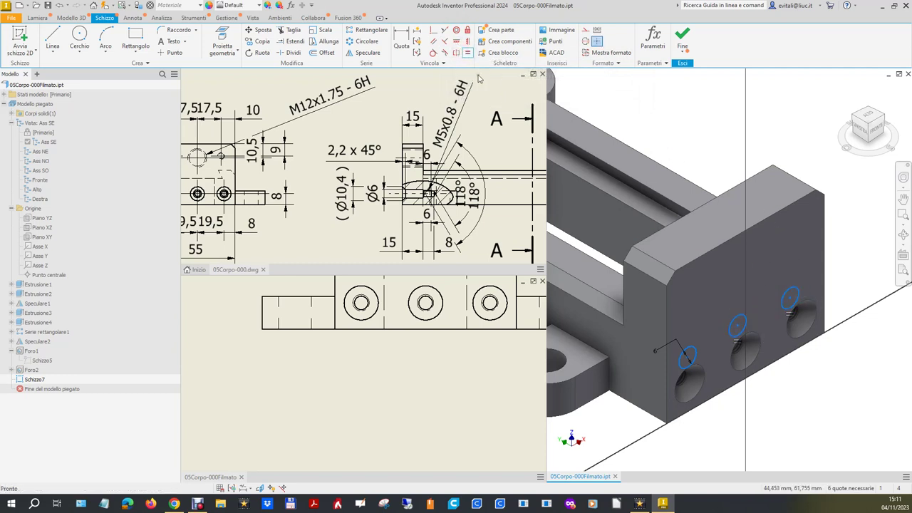
Make each sketch circle concentric with its hole edge
click(456, 31)
click(696, 352)
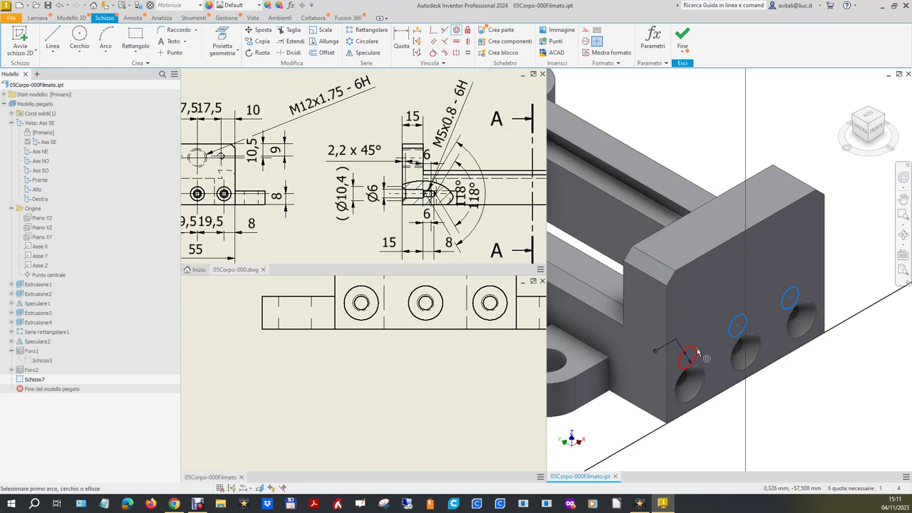
click(702, 366)
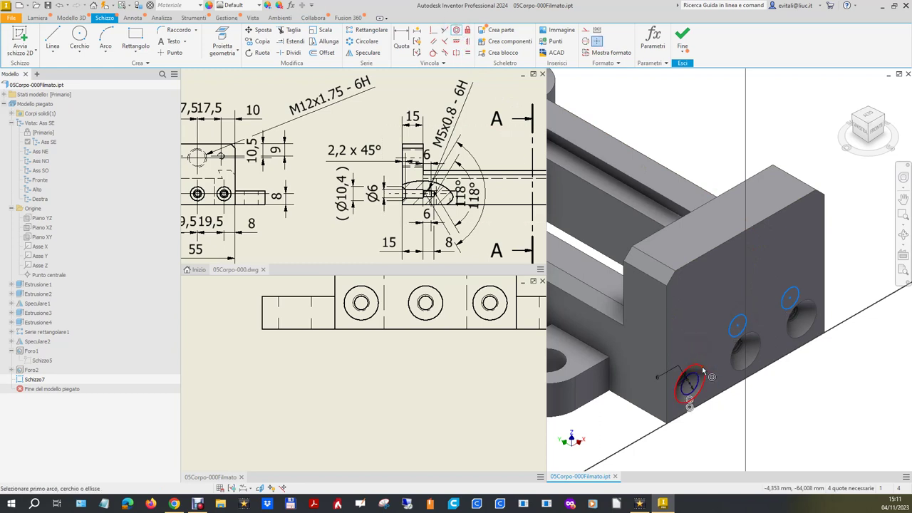
click(739, 325)
click(748, 358)
click(796, 292)
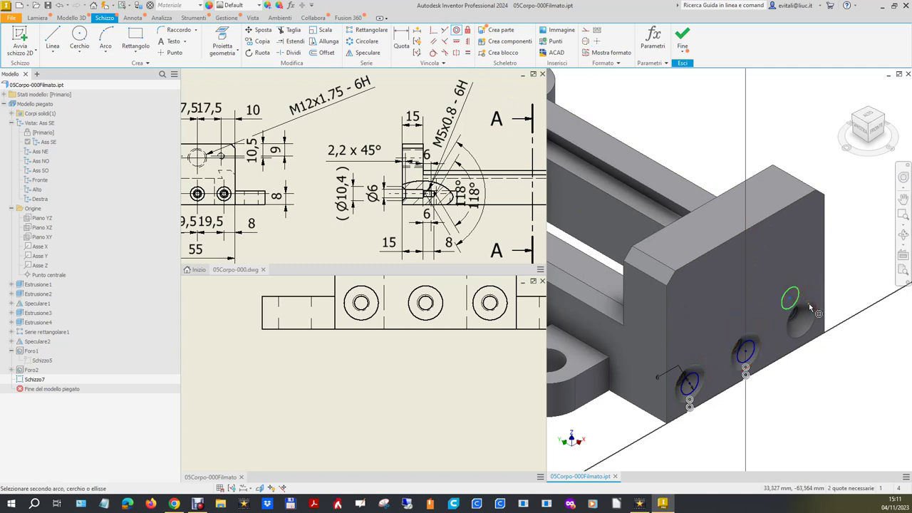
click(810, 304)
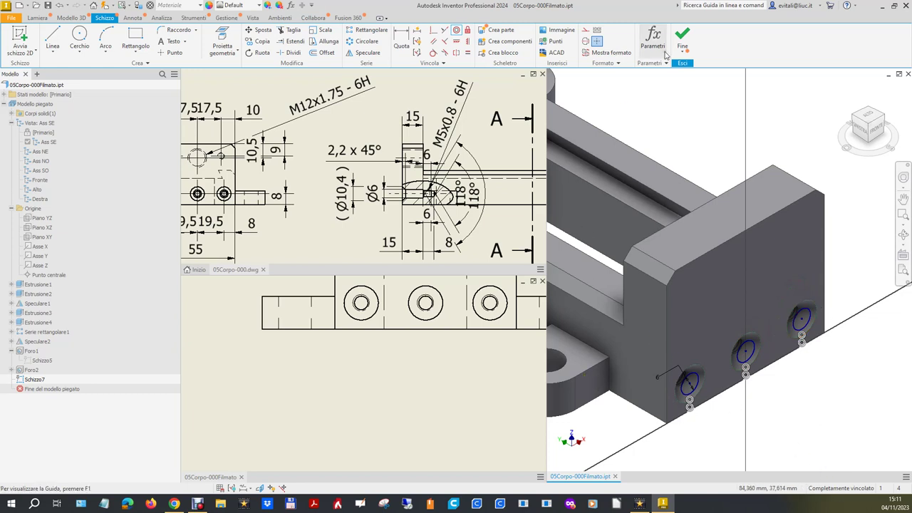
Finish the sketch and clear the selection
click(682, 37)
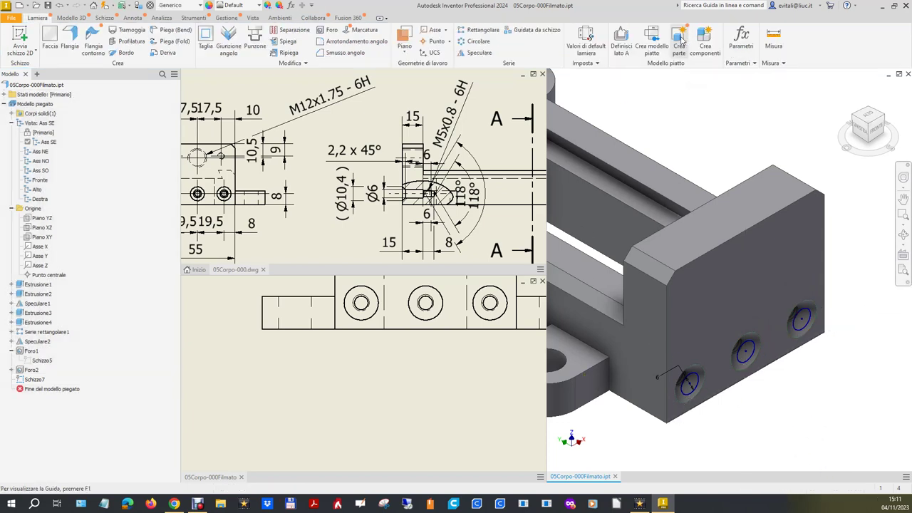
click(693, 116)
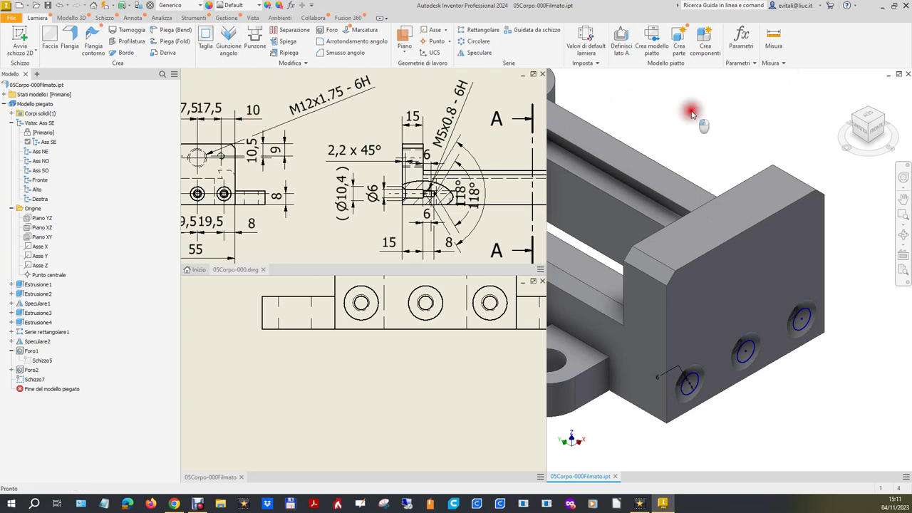
click(71, 18)
Extrude the three Schizzo7 circle profiles as a 15 mm cut into the side face
click(55, 37)
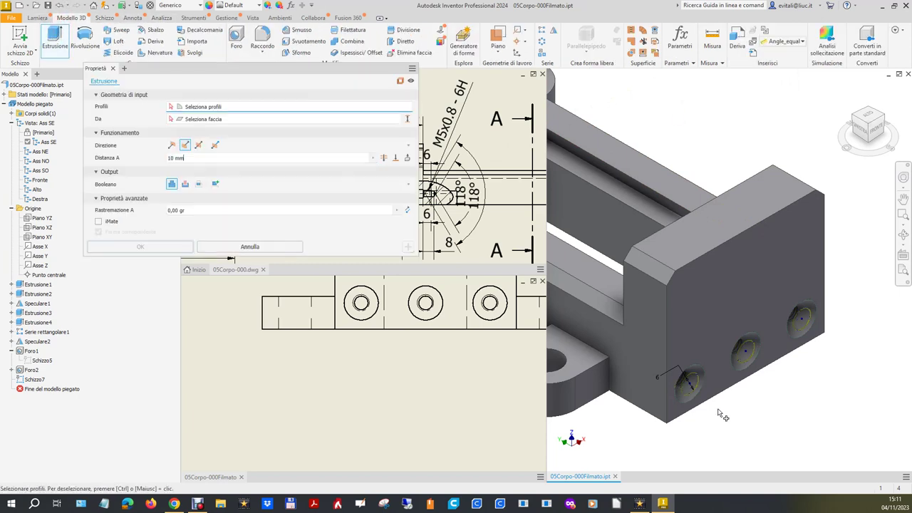
click(689, 383)
click(743, 359)
click(801, 320)
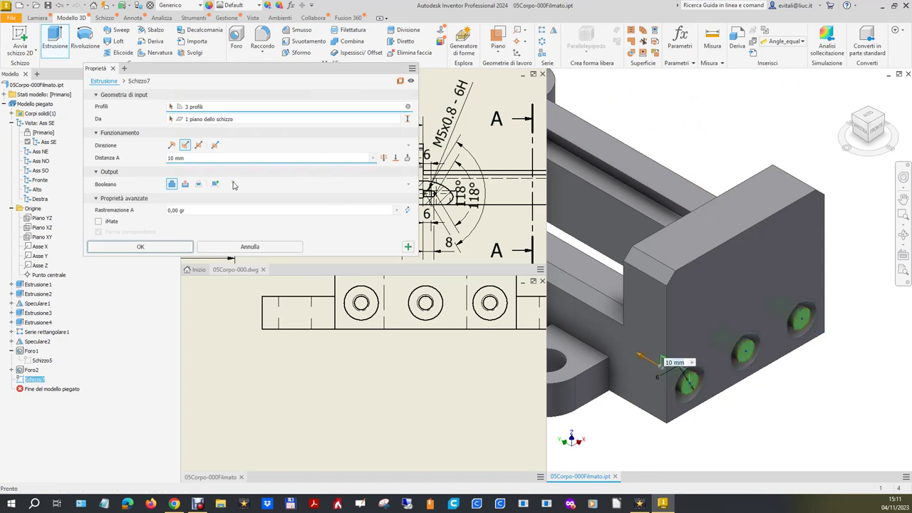
text(1)
text(5)
click(184, 185)
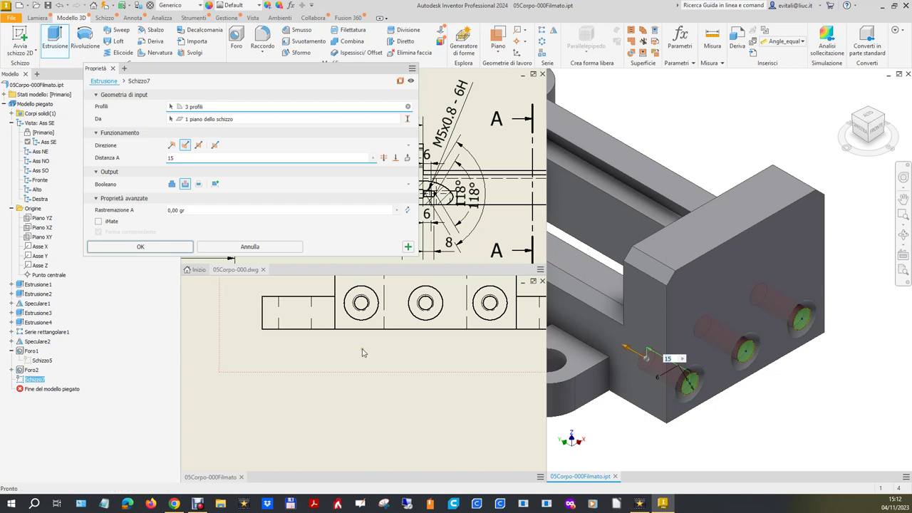
click(171, 247)
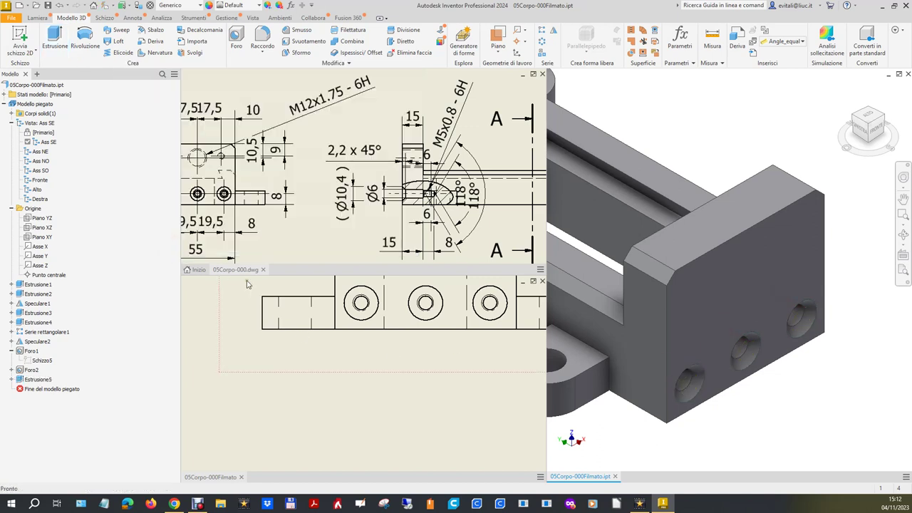
Zoom in on the 05Corpo-000 drawing views to inspect the three holes
click(324, 368)
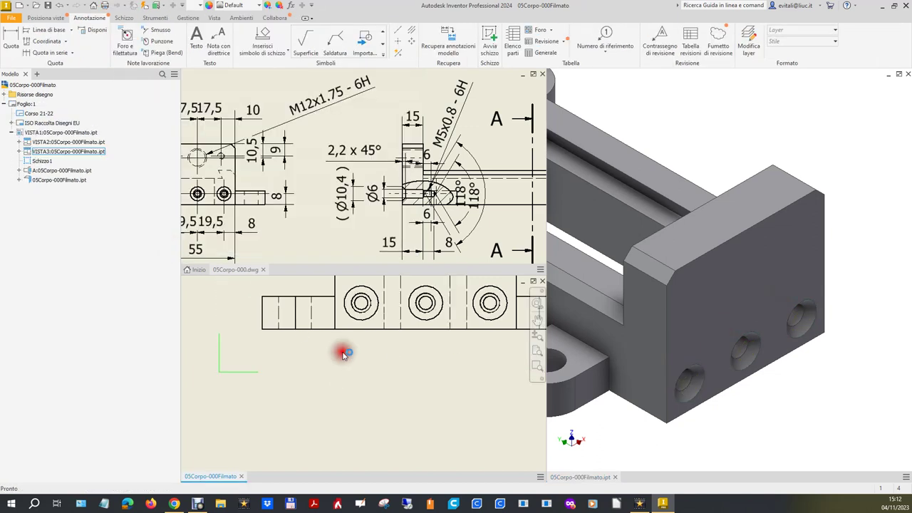
scroll(366, 330, down, 2)
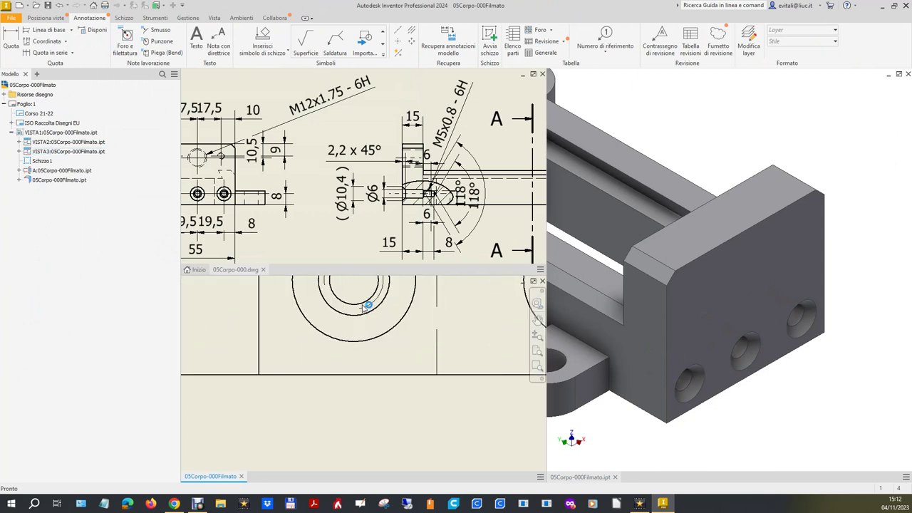
scroll(364, 307, down, 1)
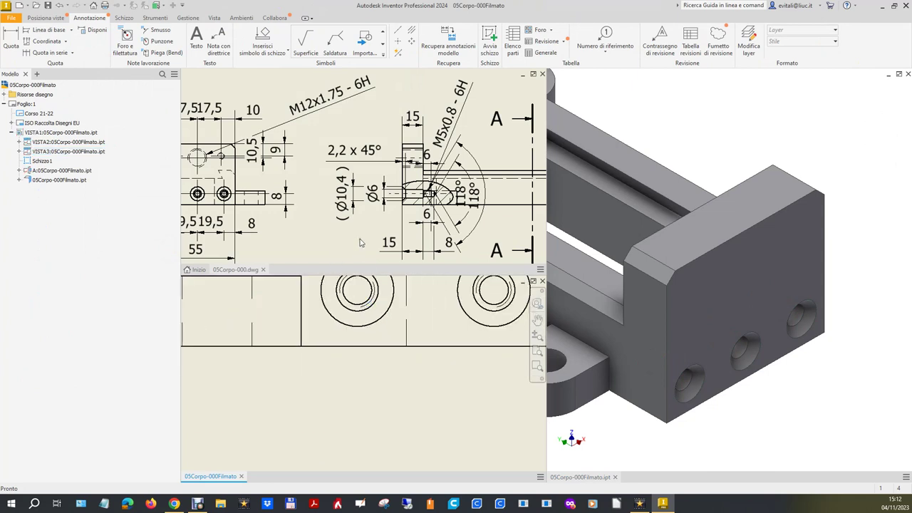
scroll(346, 400, up, 2)
scroll(364, 356, down, 2)
click(306, 245)
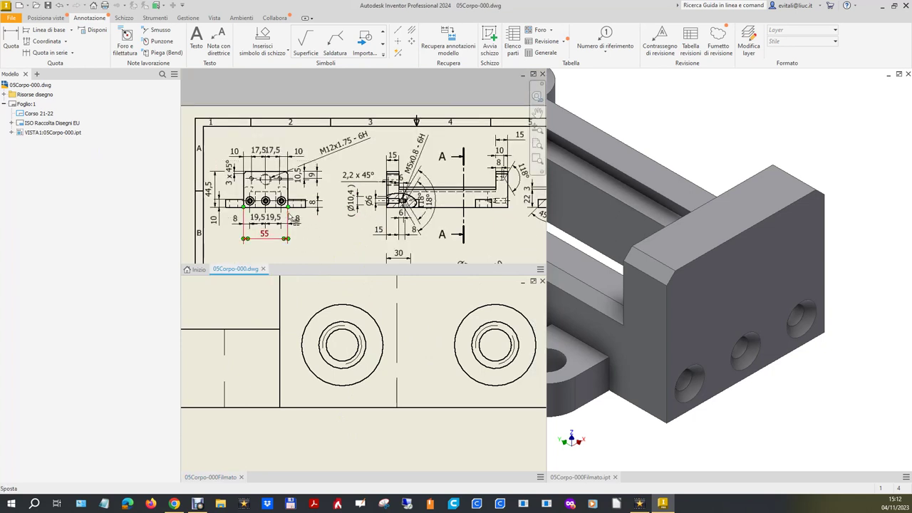
scroll(250, 202, up, 6)
scroll(251, 202, up, 3)
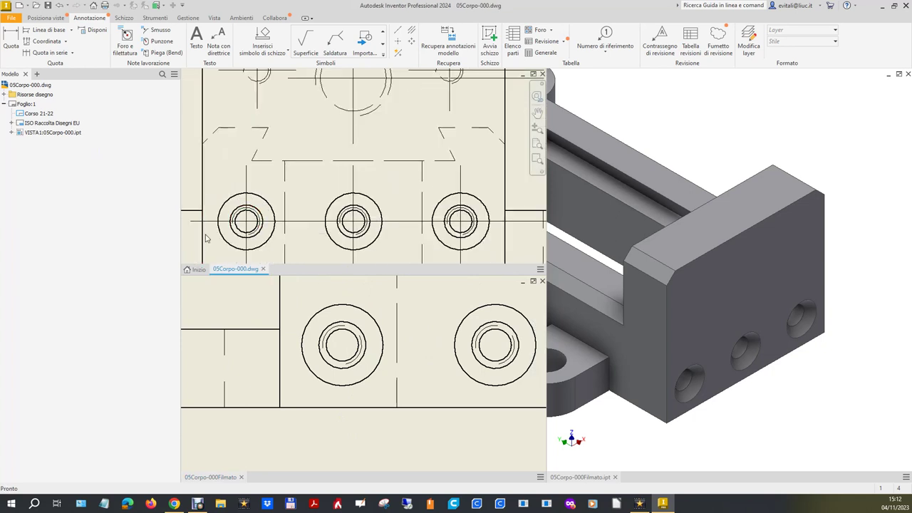
scroll(205, 238, up, 3)
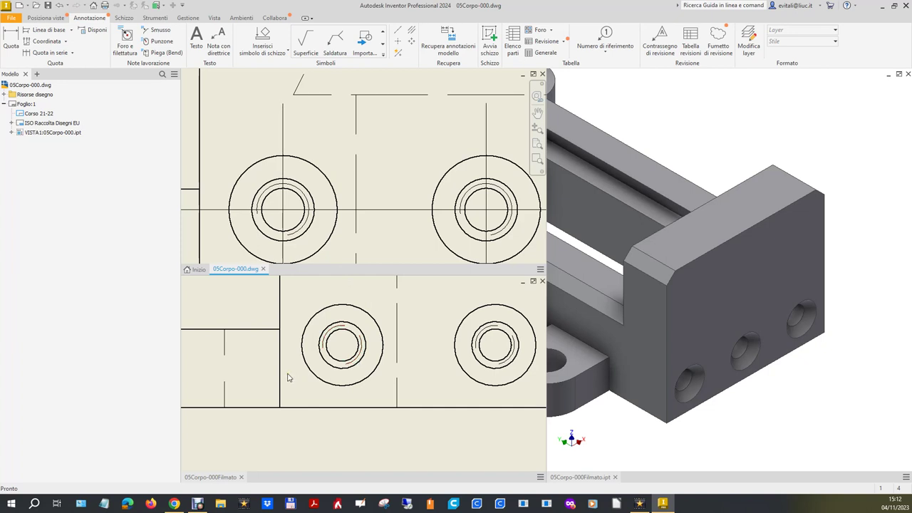
scroll(292, 372, down, 1)
scroll(295, 363, down, 1)
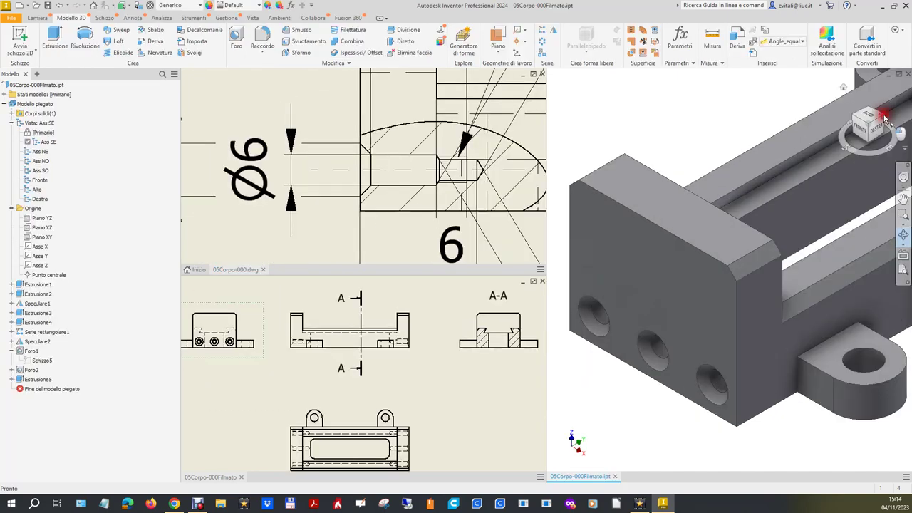
Orbit the block to face the three holes and start a sketch on that end face
click(888, 121)
key(F4)
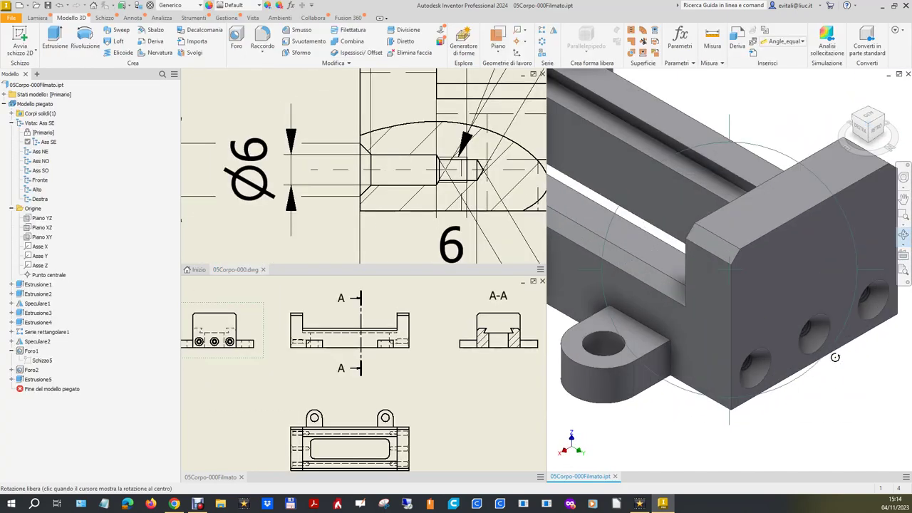
drag(784, 326, 796, 333)
right_click(796, 332)
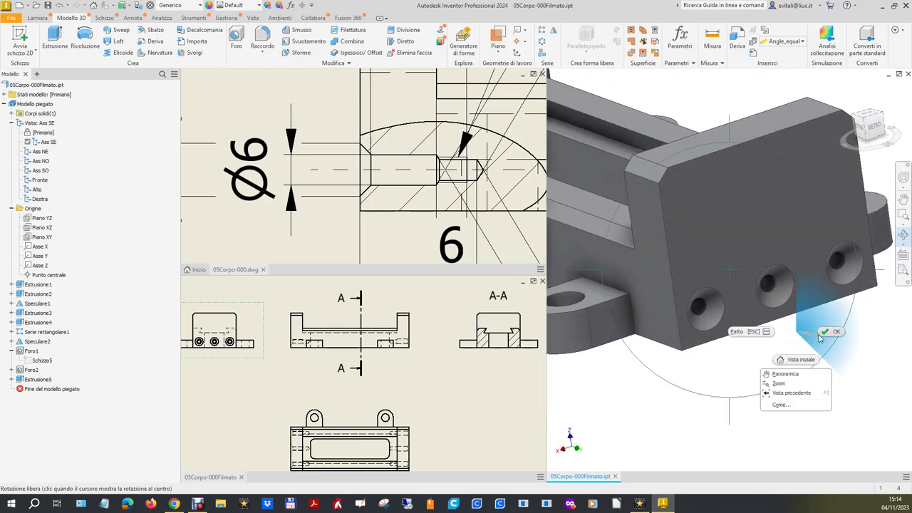
click(818, 339)
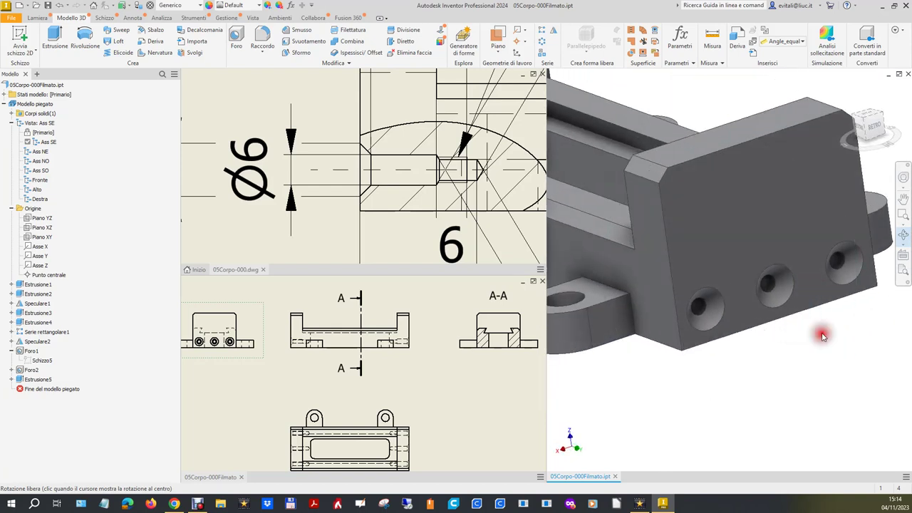
click(30, 35)
click(709, 173)
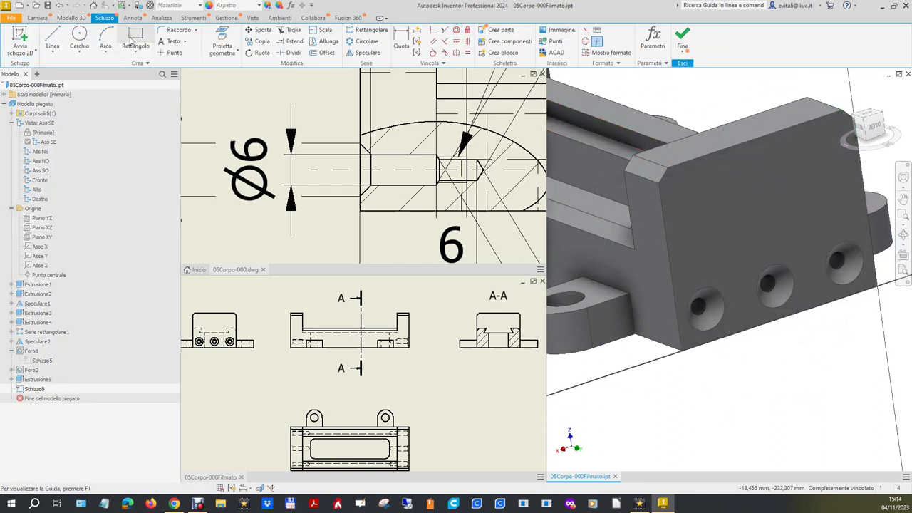
Draw three circles near the left, middle and right holes
click(82, 36)
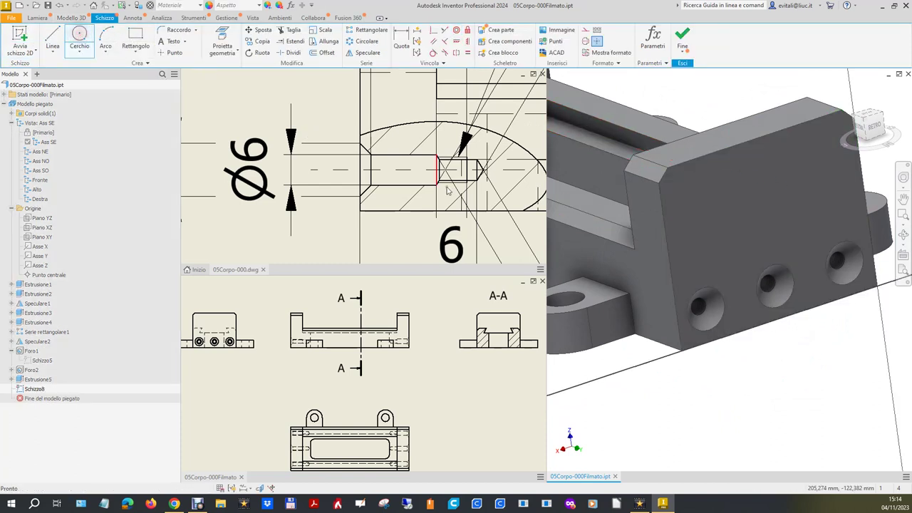
click(699, 265)
click(757, 260)
click(763, 251)
click(828, 235)
click(833, 223)
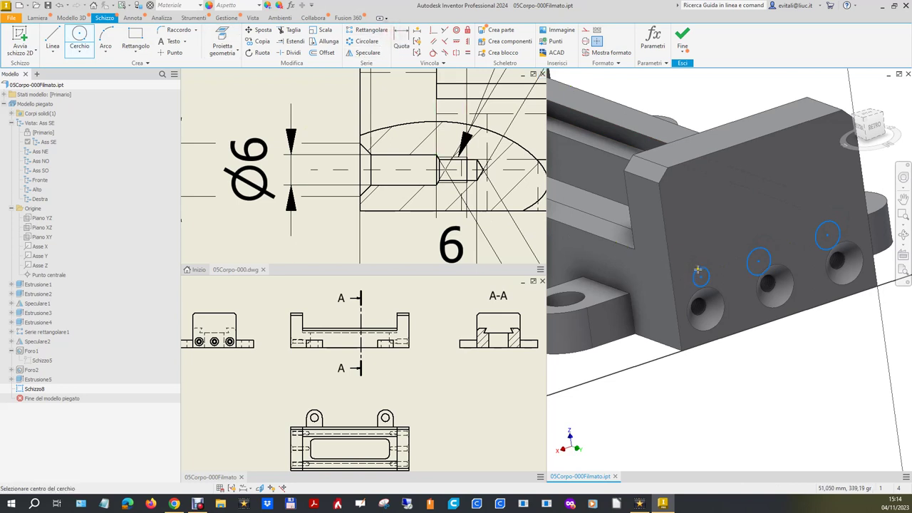
Dimension the left circle to a 6 mm diameter
click(401, 40)
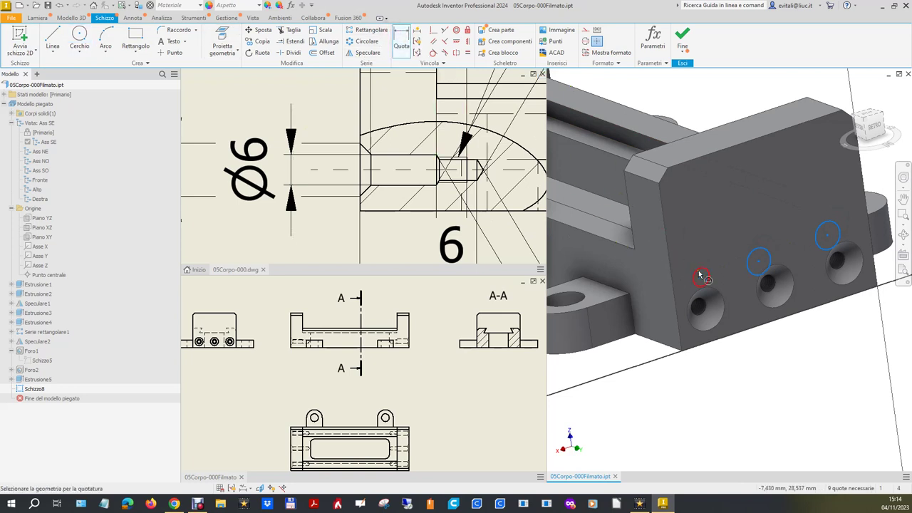
click(701, 275)
click(695, 254)
text(6)
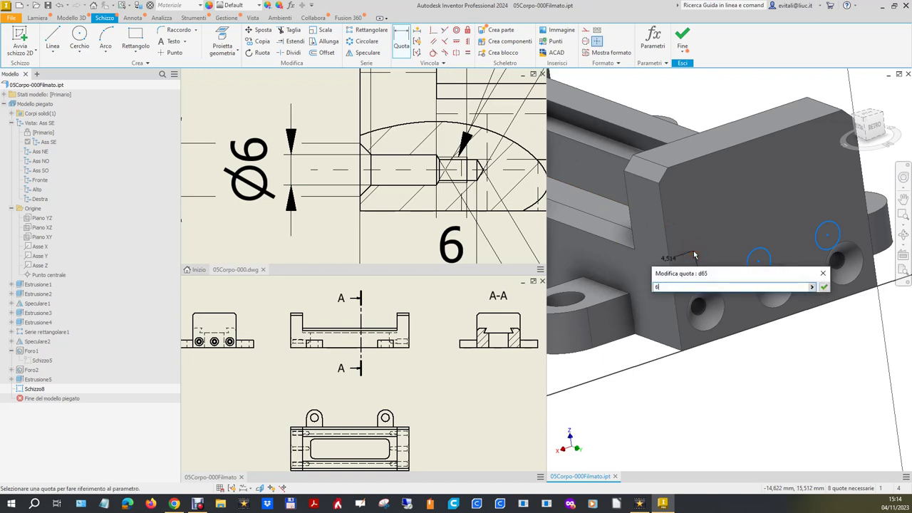
key(Return)
Make the left and right circles equal to the middle circle
click(467, 53)
click(764, 258)
click(711, 269)
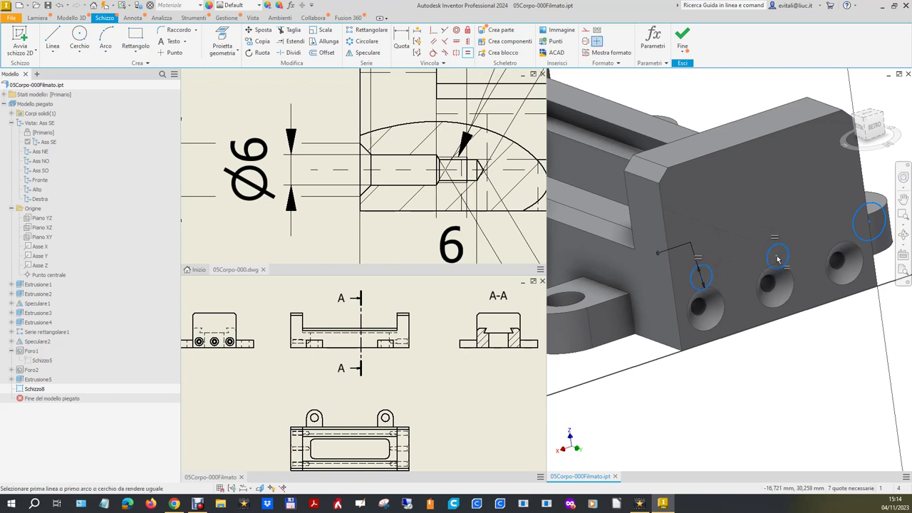
click(859, 211)
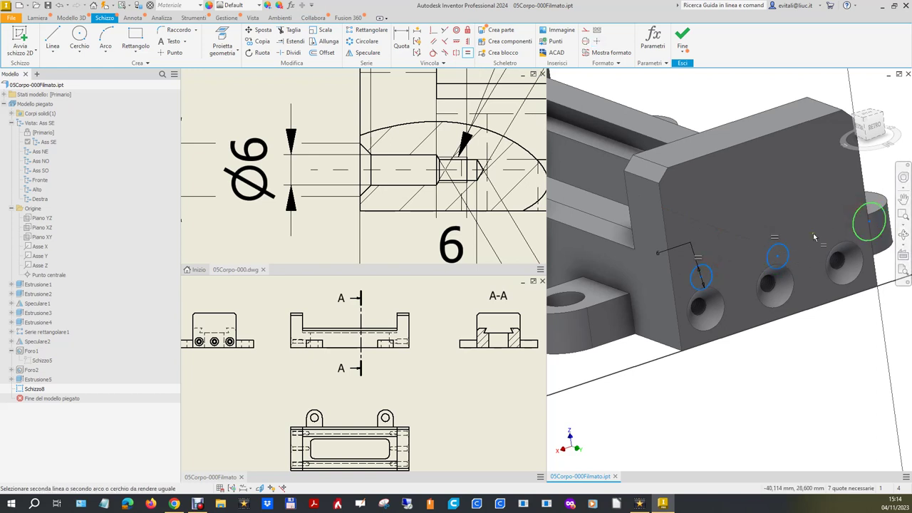
click(777, 246)
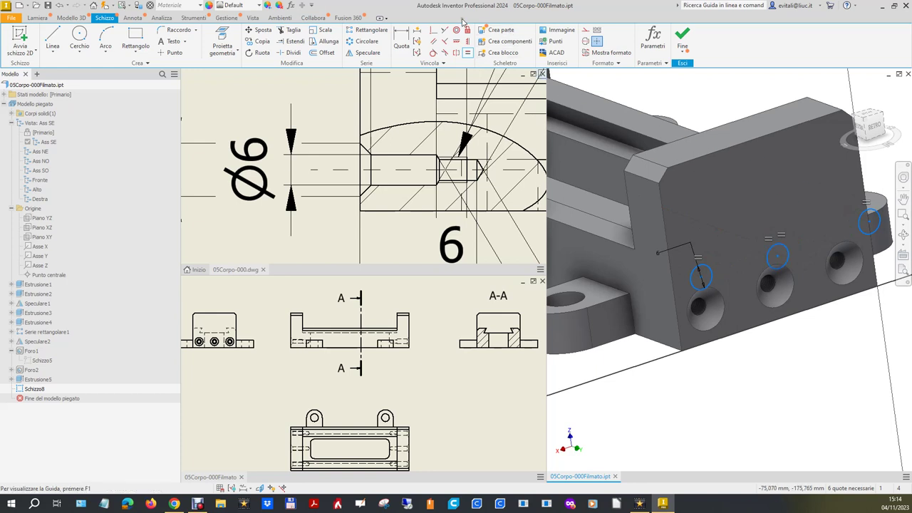
Make all three circles concentric with their holes and finish the sketch
click(457, 30)
click(722, 301)
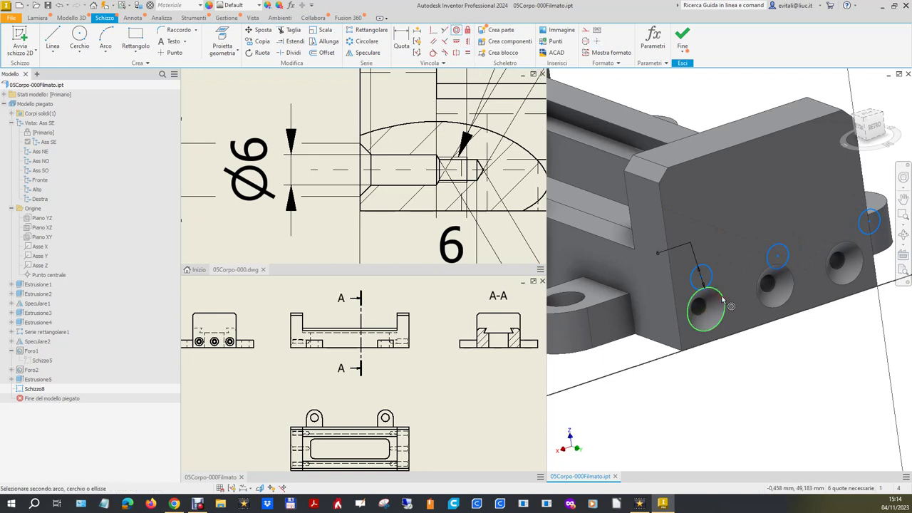
click(699, 268)
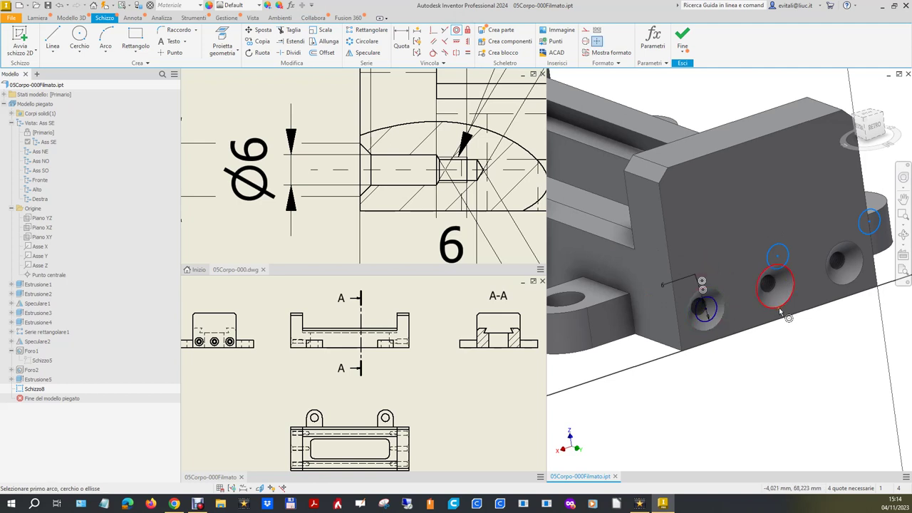
click(788, 249)
click(793, 275)
click(851, 244)
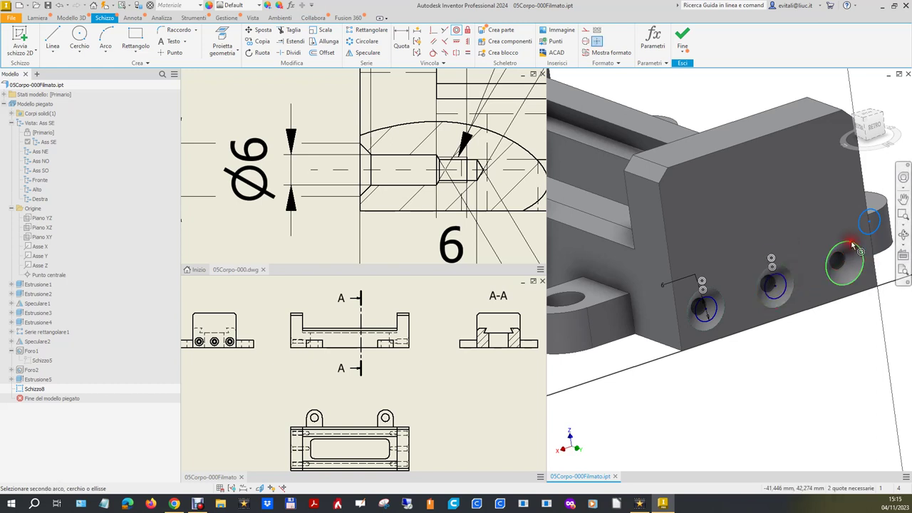
click(861, 224)
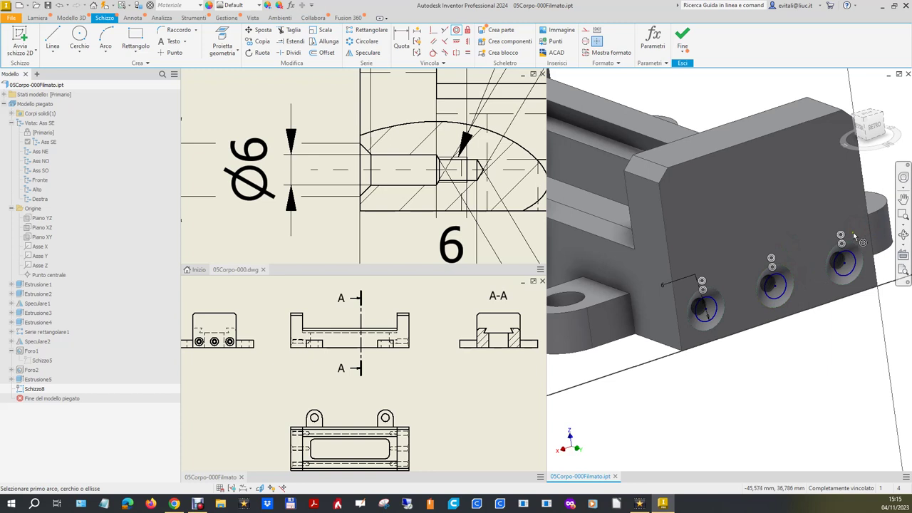
click(683, 37)
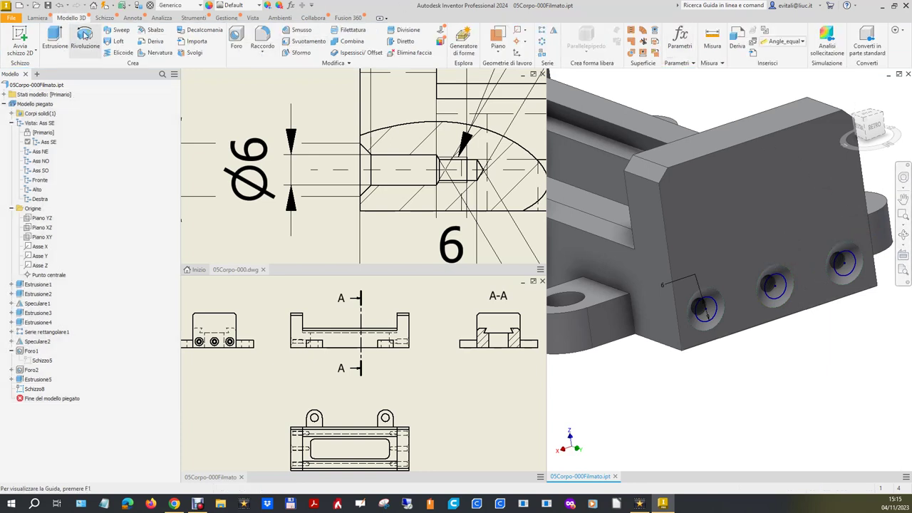
click(55, 37)
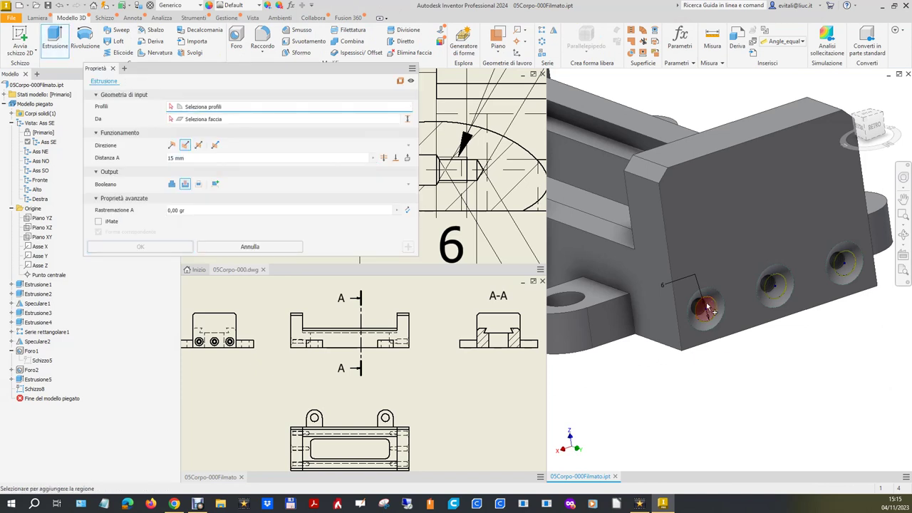
Add the middle and right circles and cut all three 15 mm into the end face
click(773, 285)
click(845, 269)
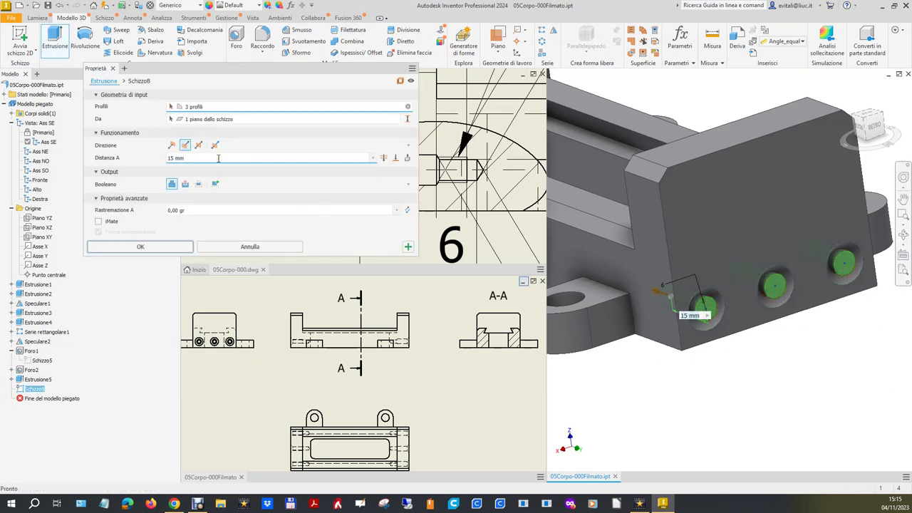
click(185, 185)
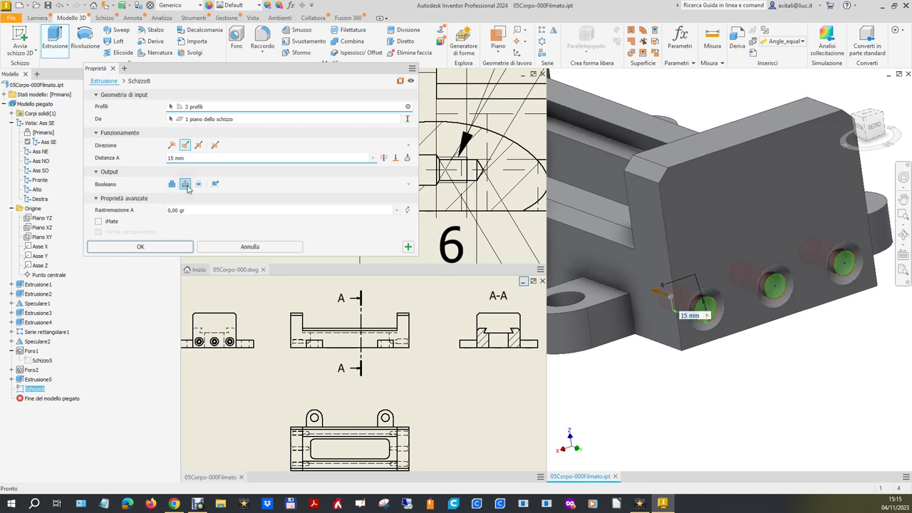
click(164, 246)
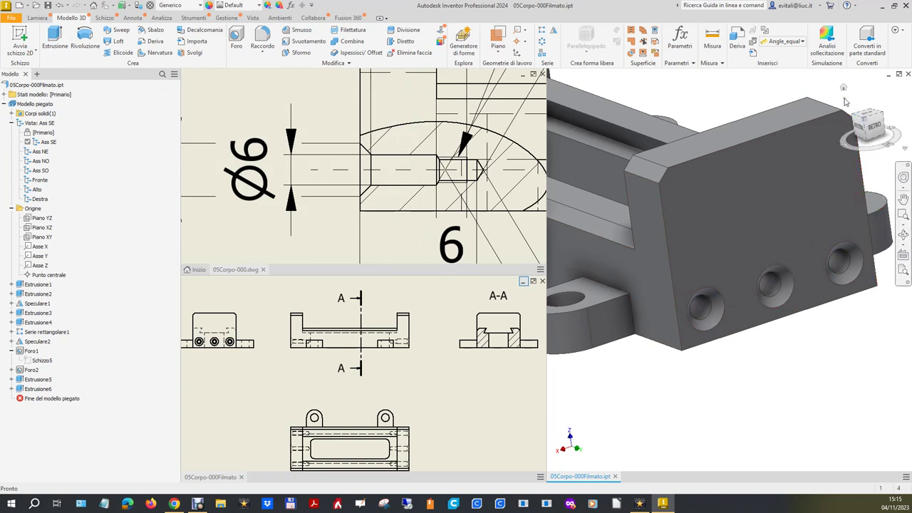
click(845, 90)
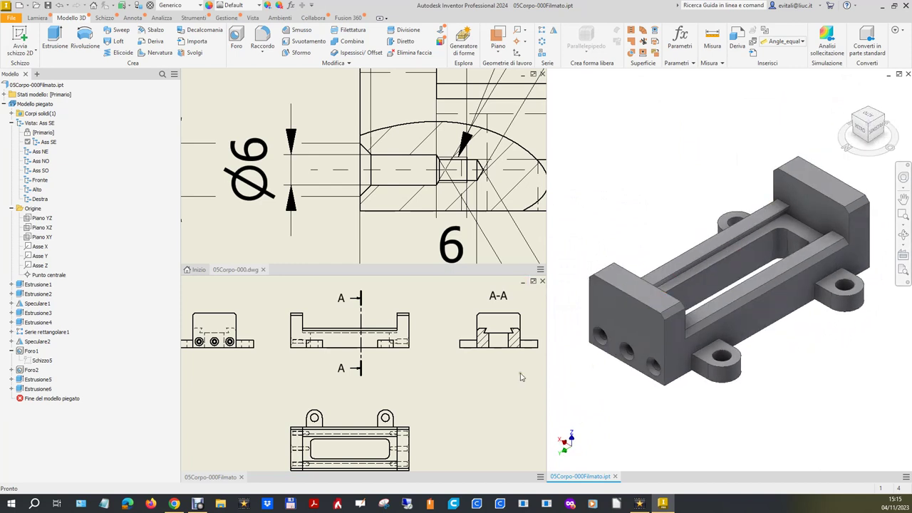
scroll(264, 309, up, 3)
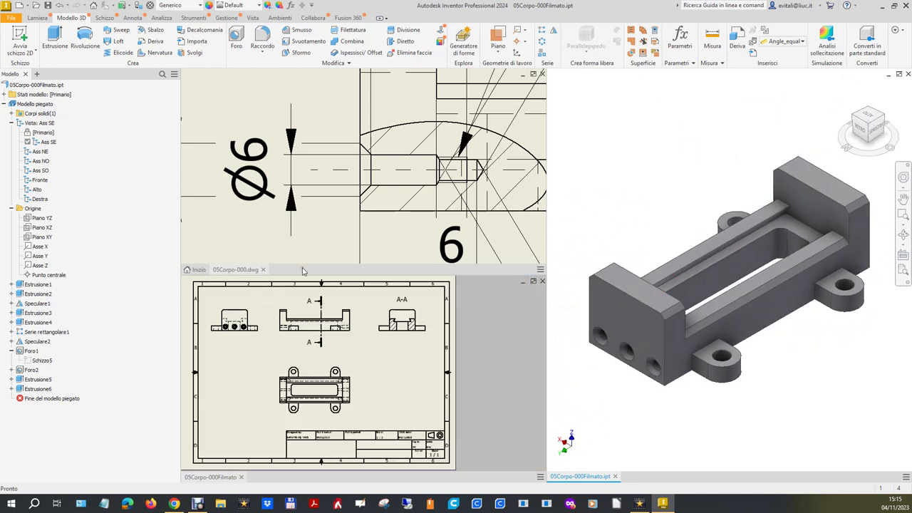
click(374, 236)
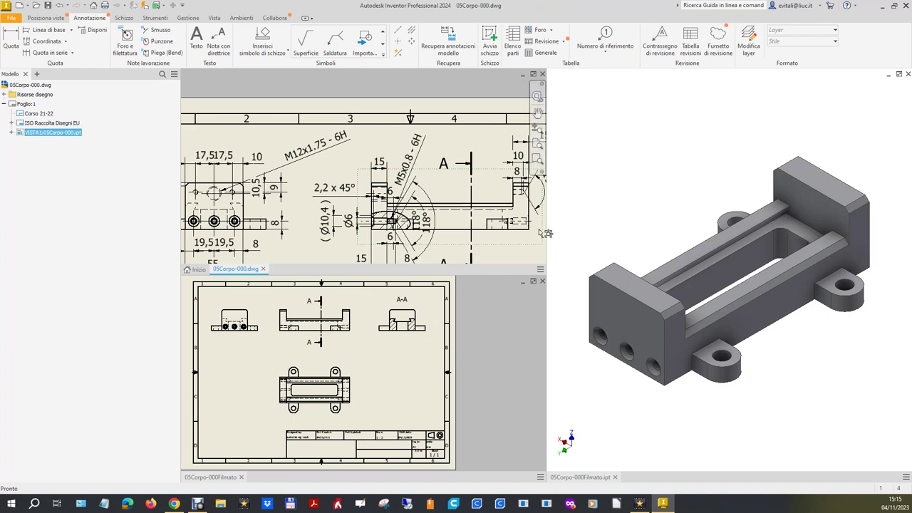
scroll(539, 239, down, 3)
scroll(539, 239, down, 2)
click(430, 368)
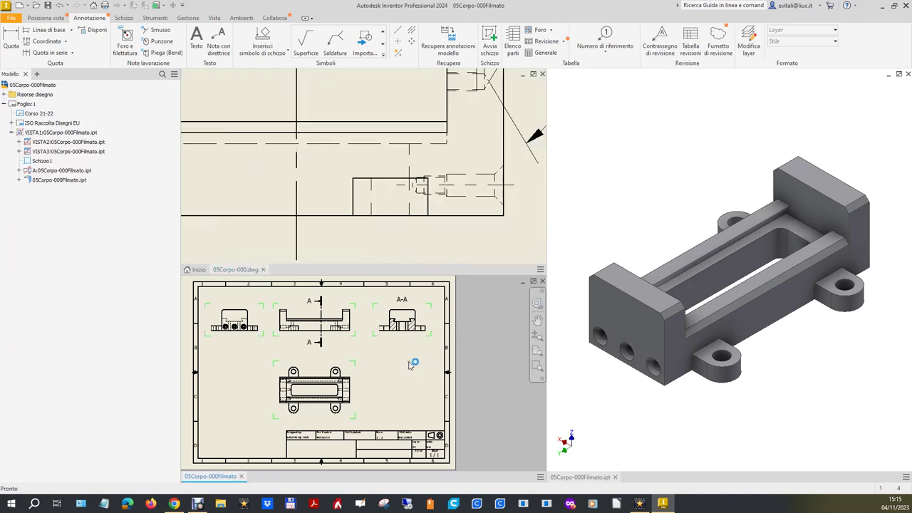
scroll(344, 328, down, 3)
scroll(376, 333, down, 2)
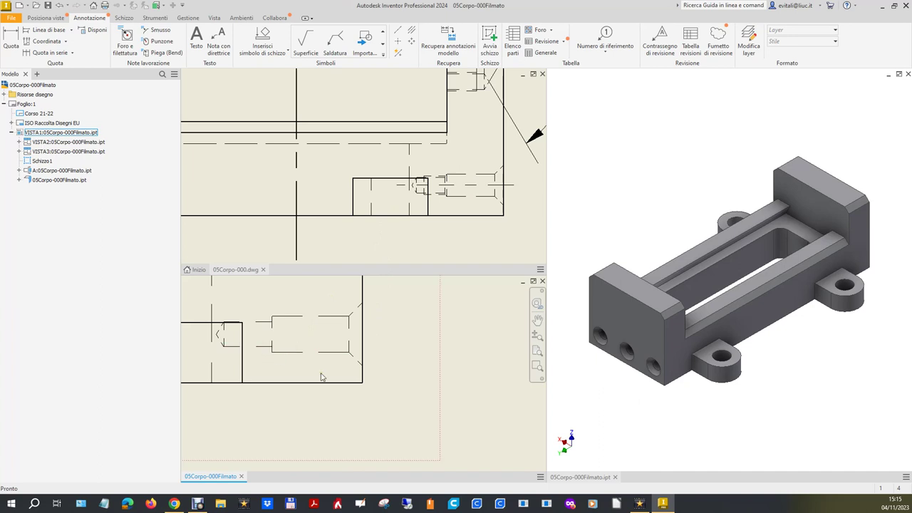
scroll(365, 188, up, 3)
scroll(366, 187, up, 3)
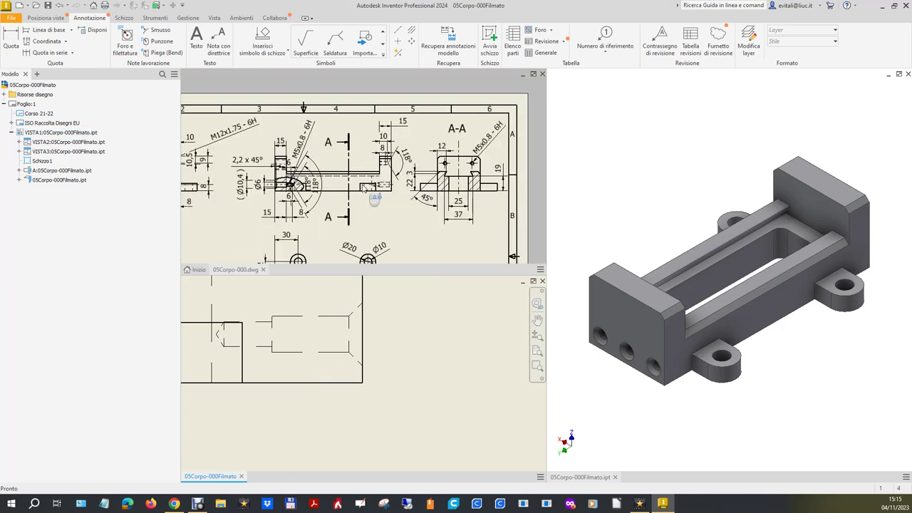
scroll(374, 201, down, 5)
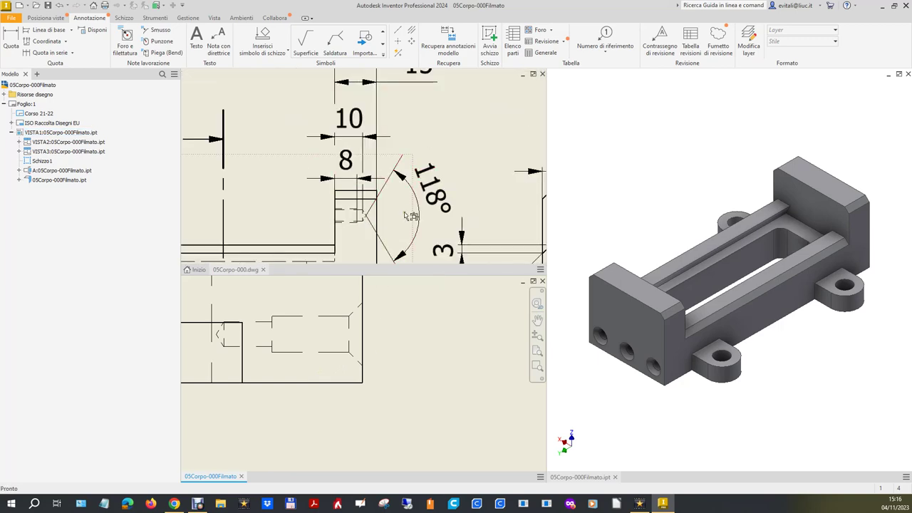
scroll(383, 220, up, 3)
scroll(384, 220, up, 2)
scroll(251, 219, down, 5)
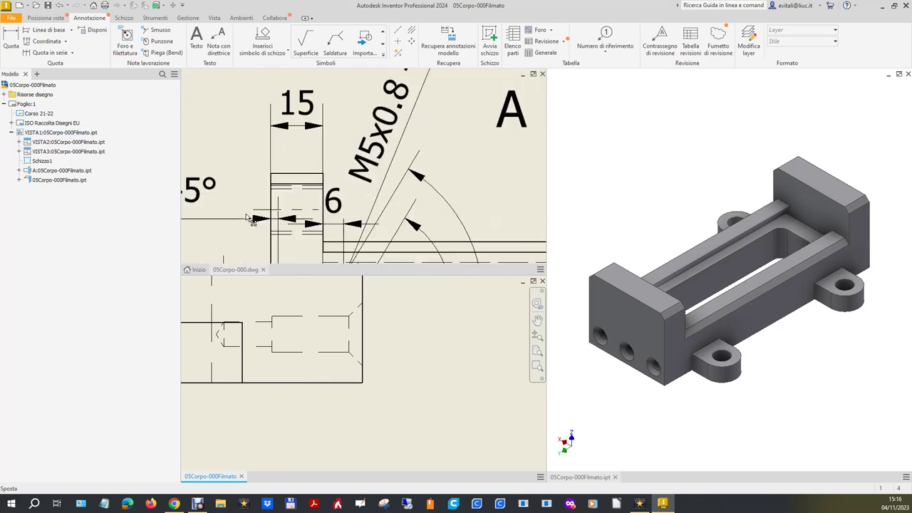
scroll(349, 174, up, 3)
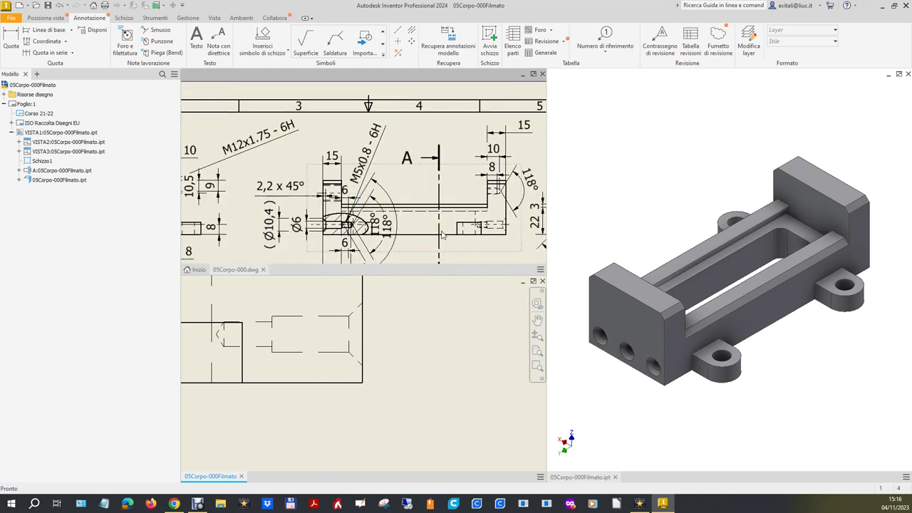
scroll(476, 221, down, 3)
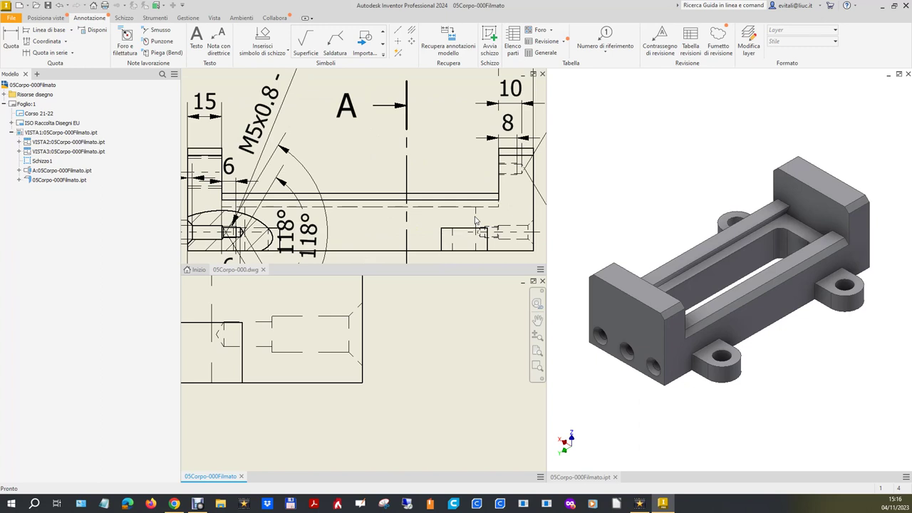
scroll(476, 220, up, 3)
scroll(418, 327, up, 1)
scroll(418, 327, up, 1)
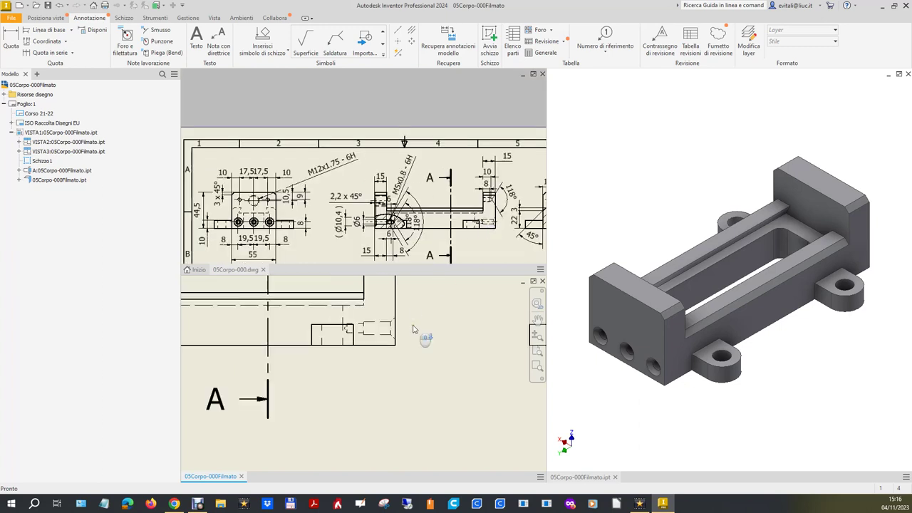
scroll(415, 328, up, 1)
scroll(415, 328, up, 2)
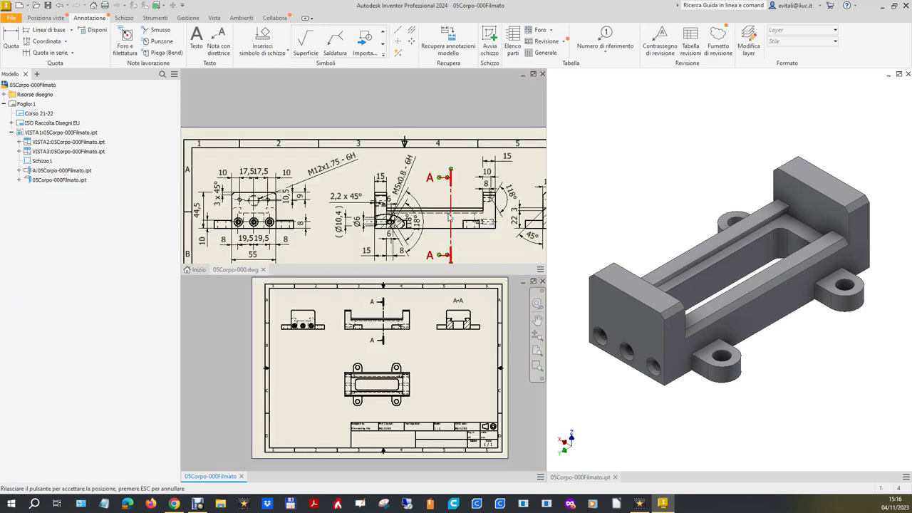
scroll(238, 209, down, 3)
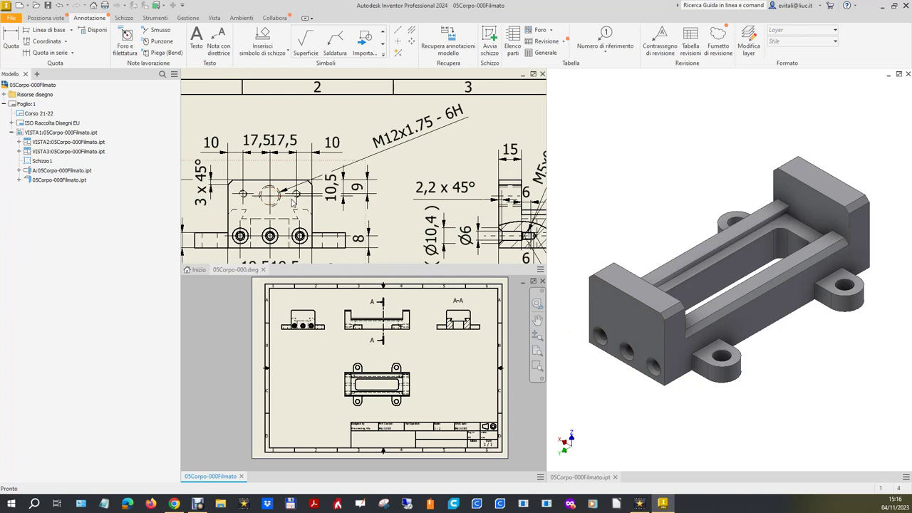
scroll(392, 212, down, 1)
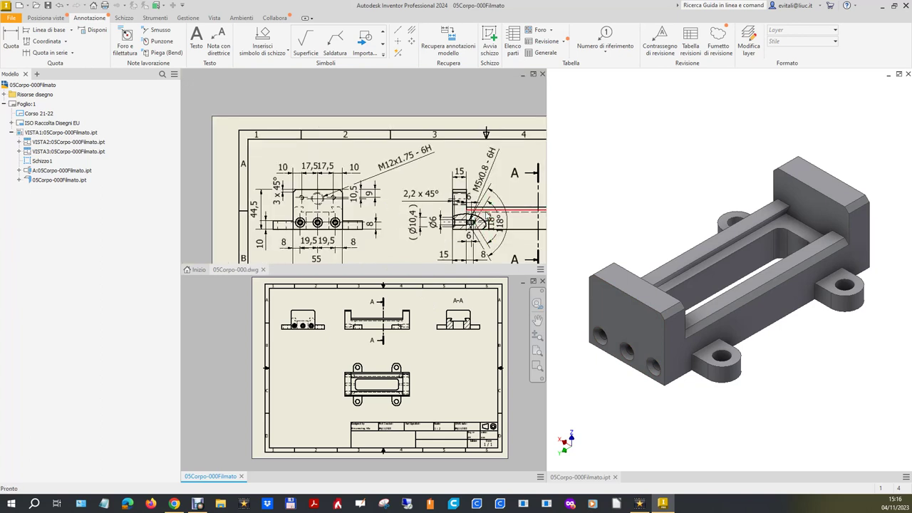
scroll(487, 214, up, 2)
scroll(487, 214, down, 3)
scroll(506, 208, down, 1)
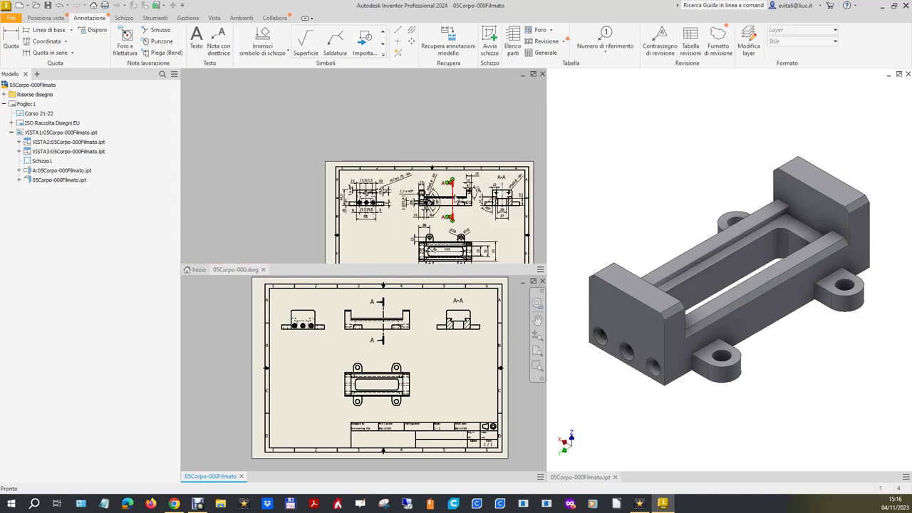
scroll(523, 201, up, 3)
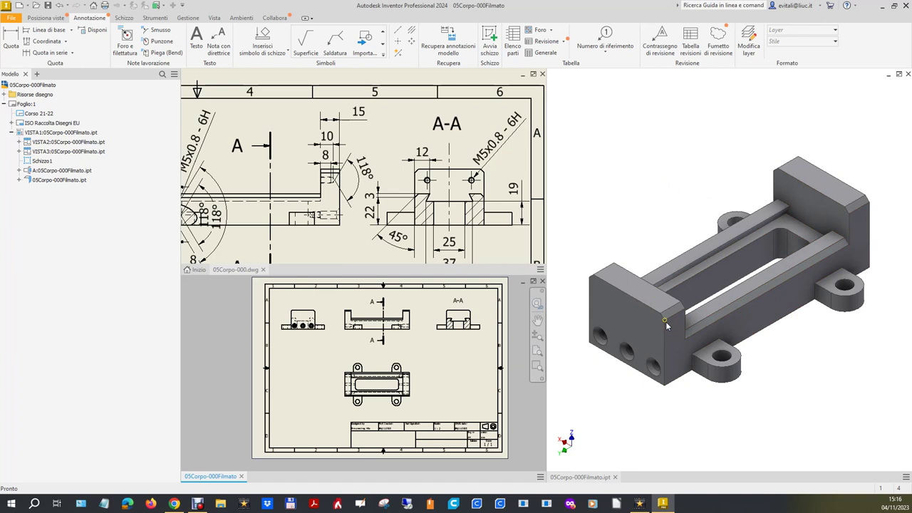
click(734, 163)
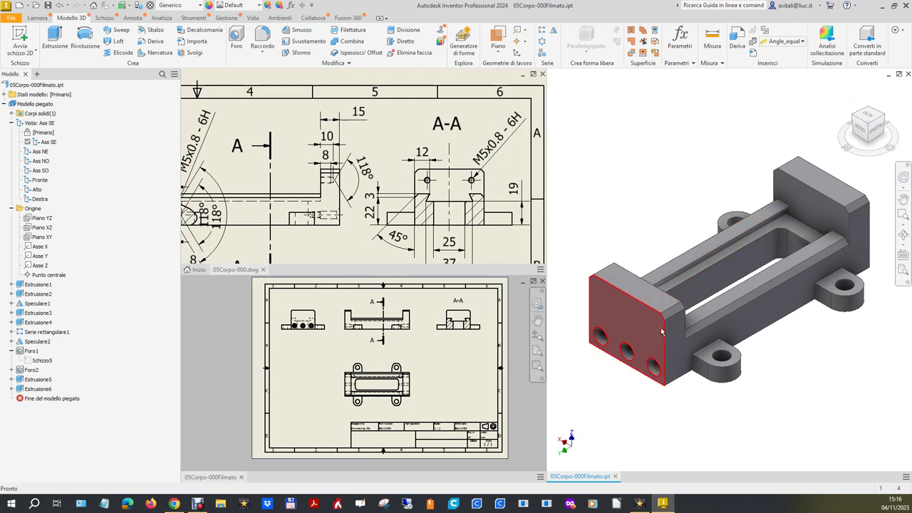
scroll(784, 392, down, 3)
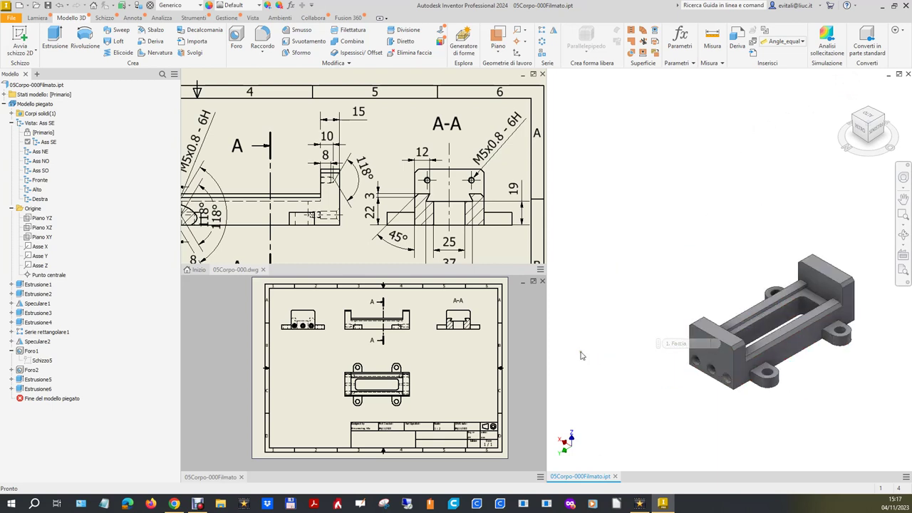
scroll(329, 214, down, 2)
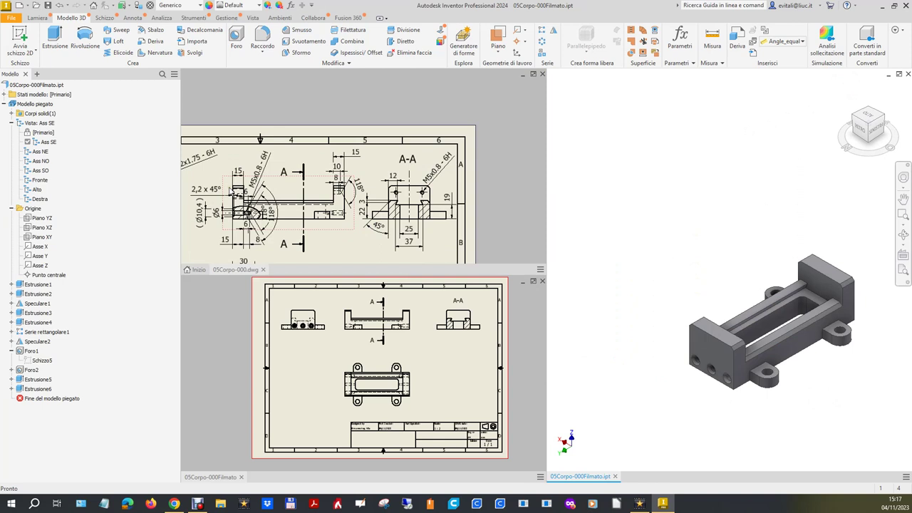
scroll(274, 194, down, 2)
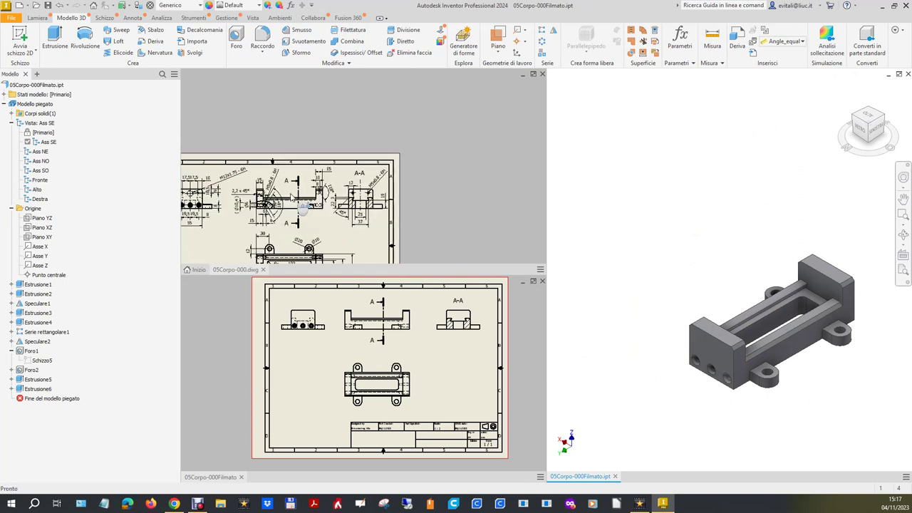
scroll(221, 197, up, 4)
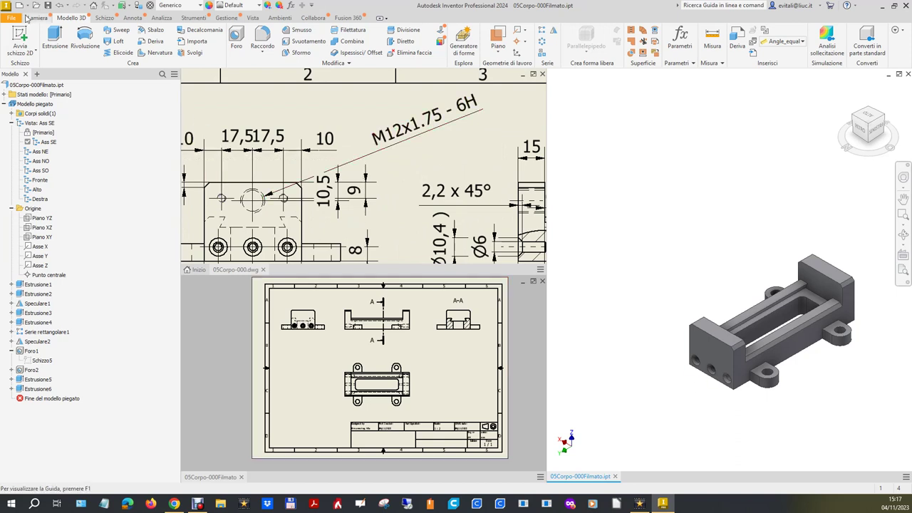
click(20, 37)
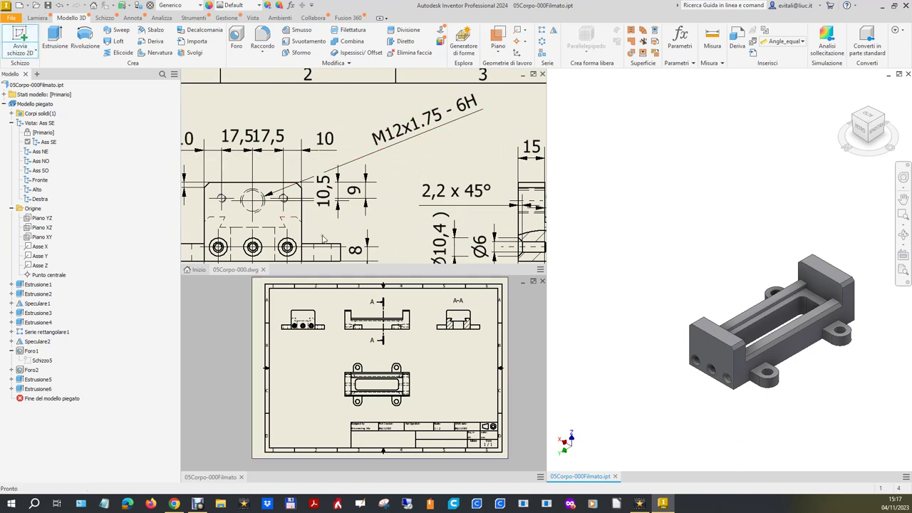
Start a sketch on the end face and place a hole-centre point
click(706, 365)
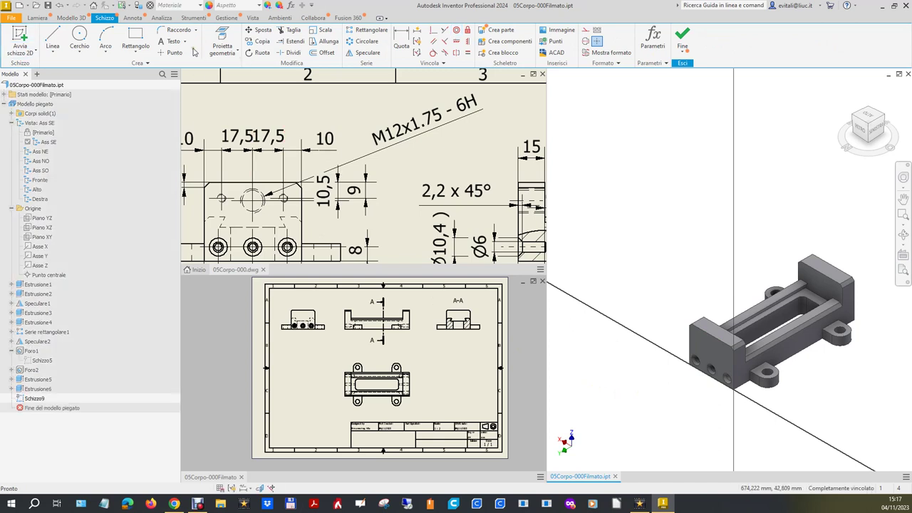
click(173, 52)
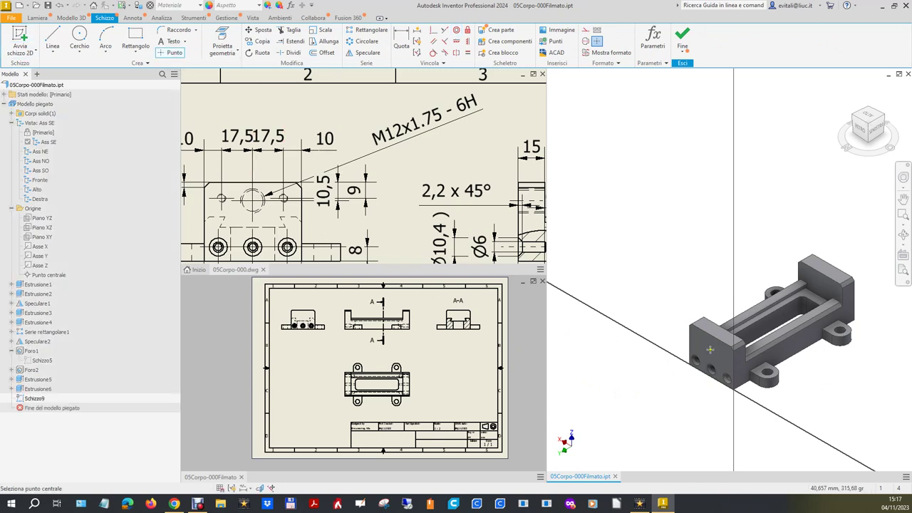
click(728, 369)
right_click(625, 412)
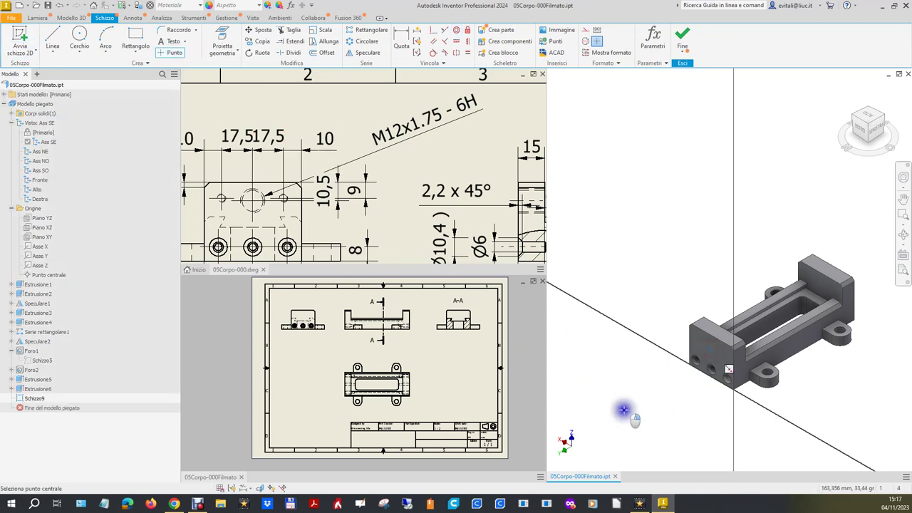
click(656, 407)
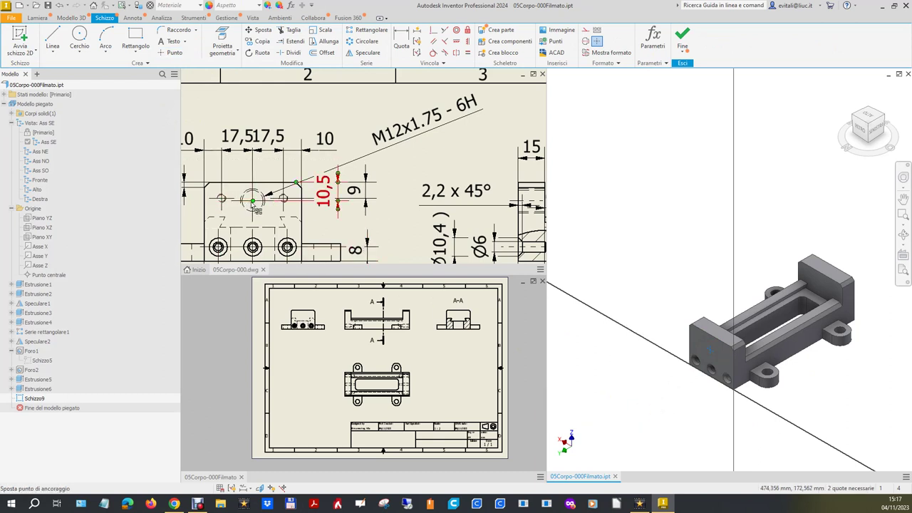
key(m)
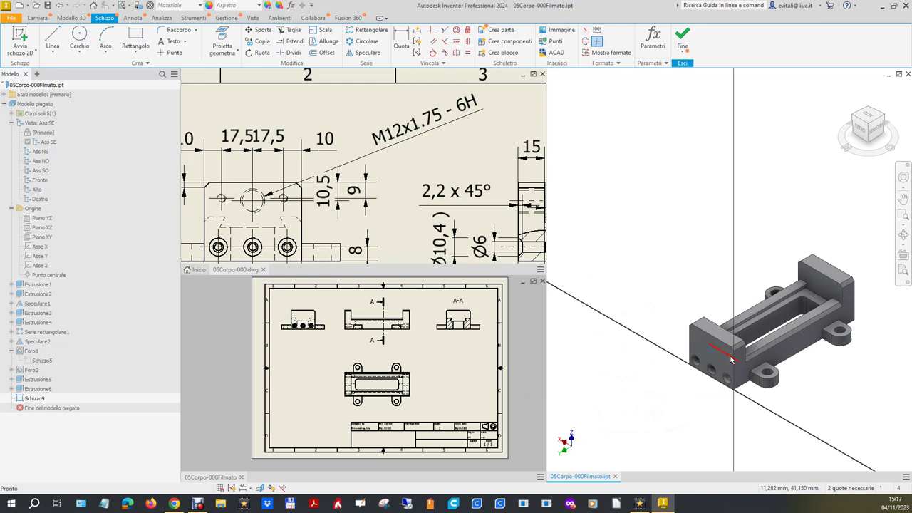
scroll(731, 360, down, 5)
Dimension the point 10,5 mm from the block's top edge
click(401, 39)
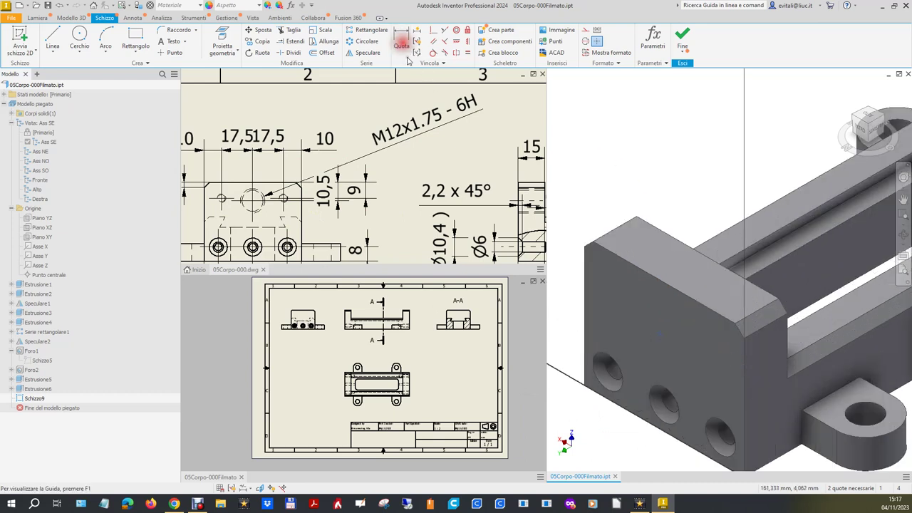
click(660, 333)
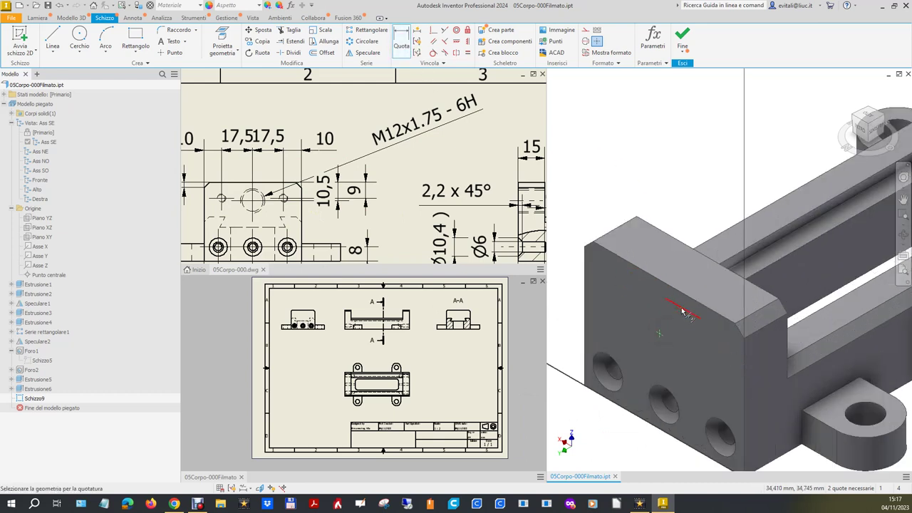
click(693, 300)
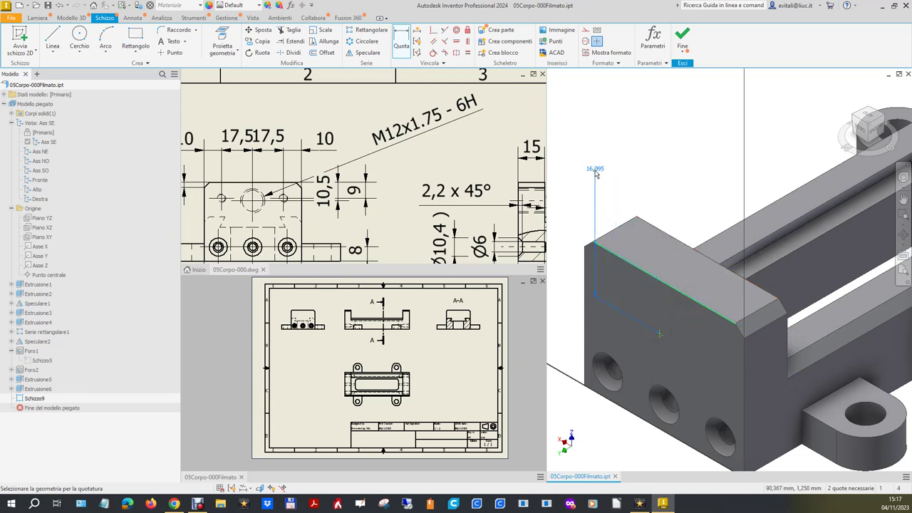
click(572, 189)
text(10)
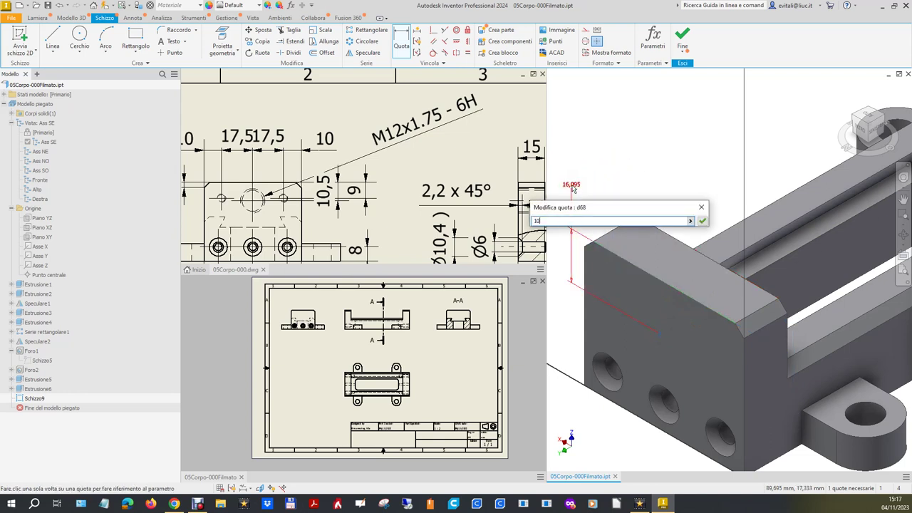
text(,5)
key(Return)
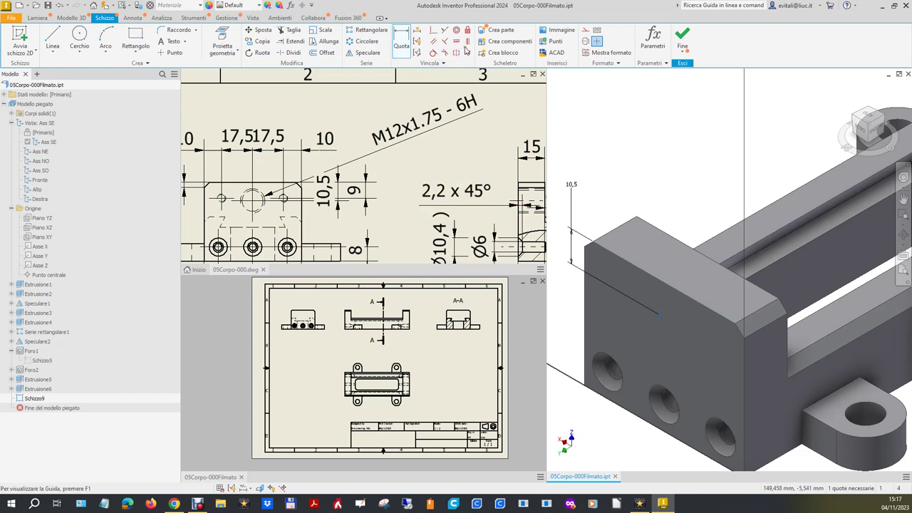
Fully constrain the hole-centre point and finish the sketch
click(660, 314)
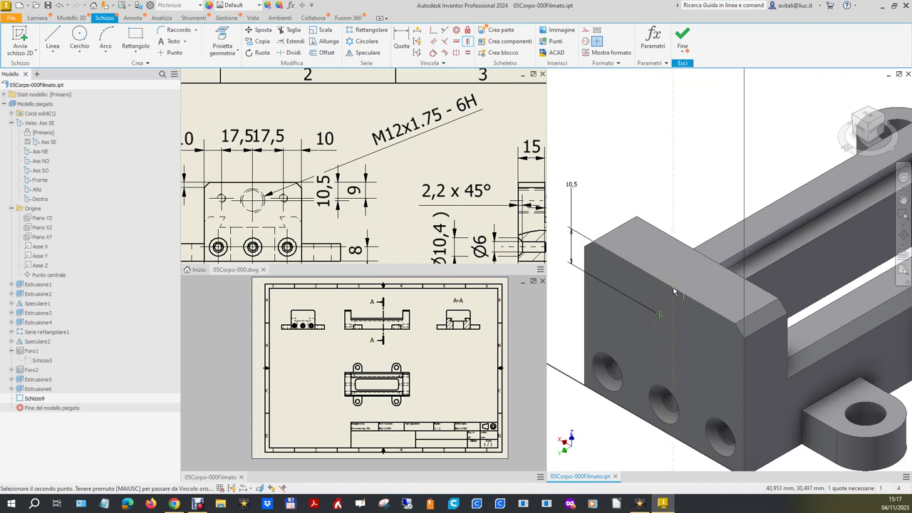
click(663, 285)
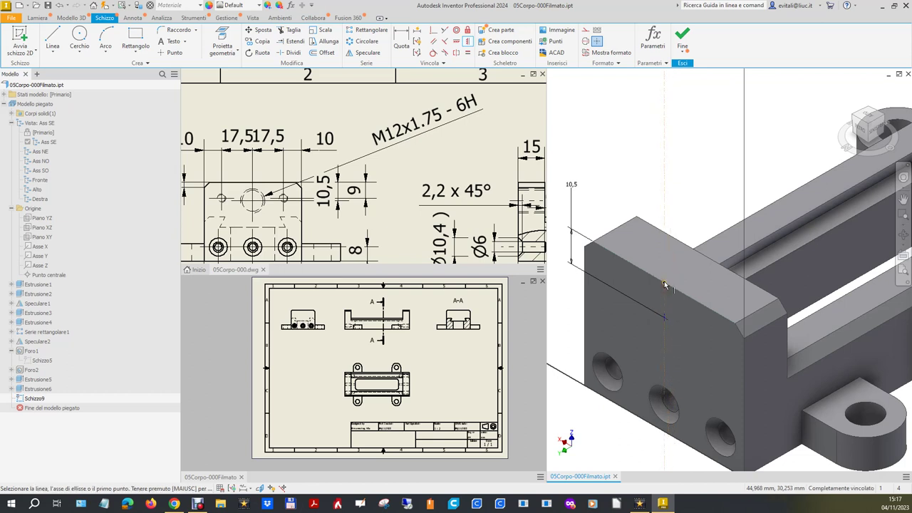
click(682, 39)
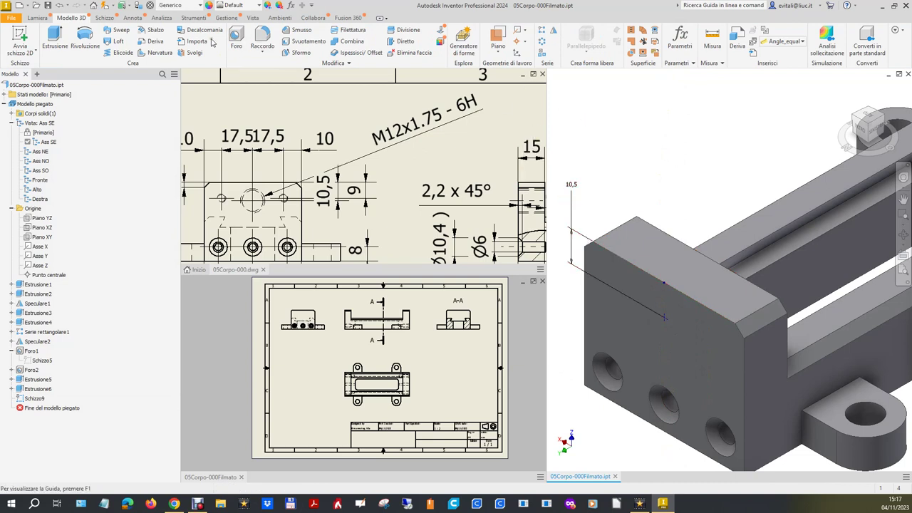
Start a Hole with no seat and thread size 12 (M12x1.75)
click(251, 40)
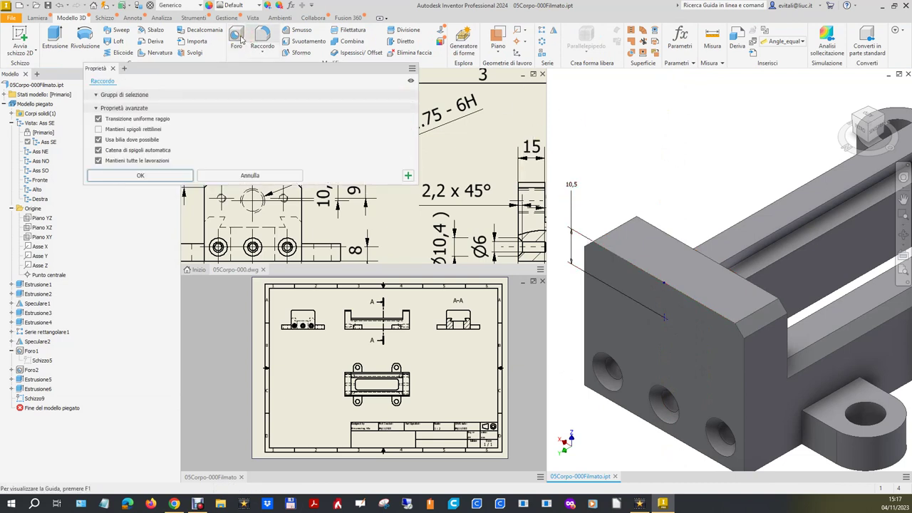
click(241, 39)
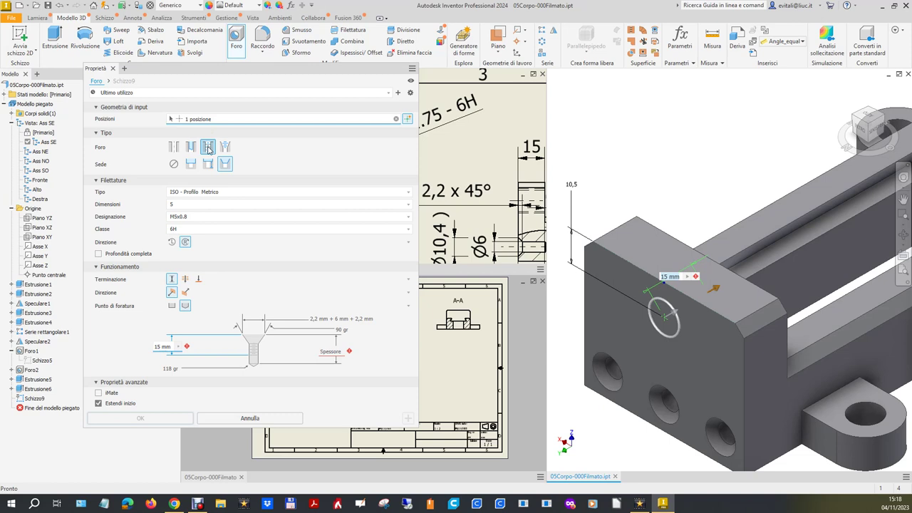
click(173, 165)
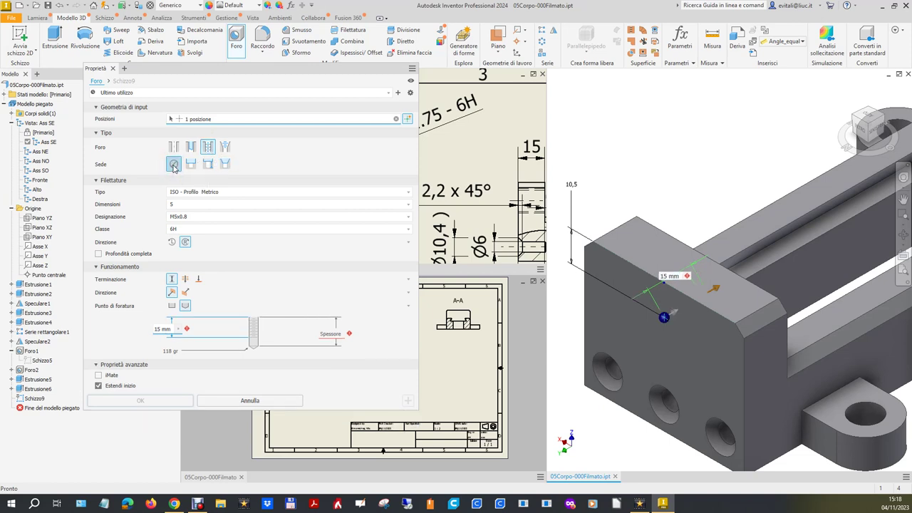
mouse_move(247, 69)
mouse_down()
mouse_move(290, 285)
mouse_move(263, 164)
mouse_up()
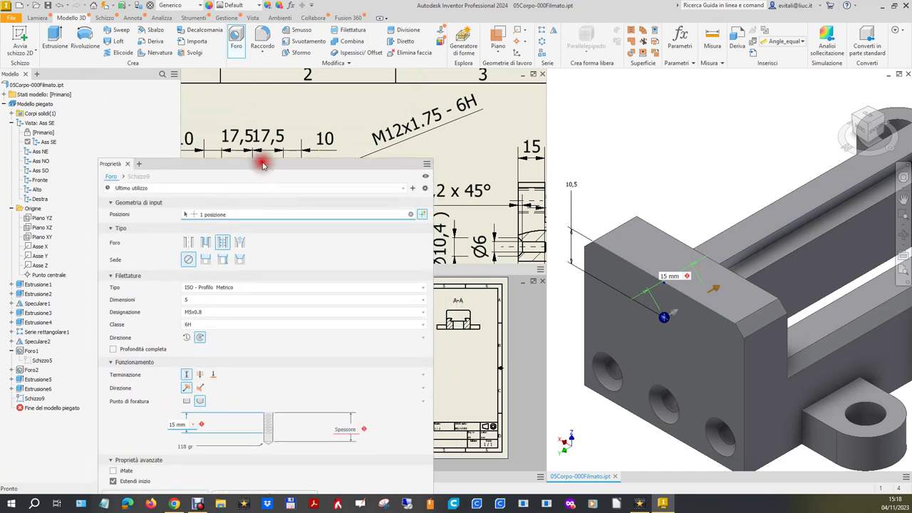
click(255, 300)
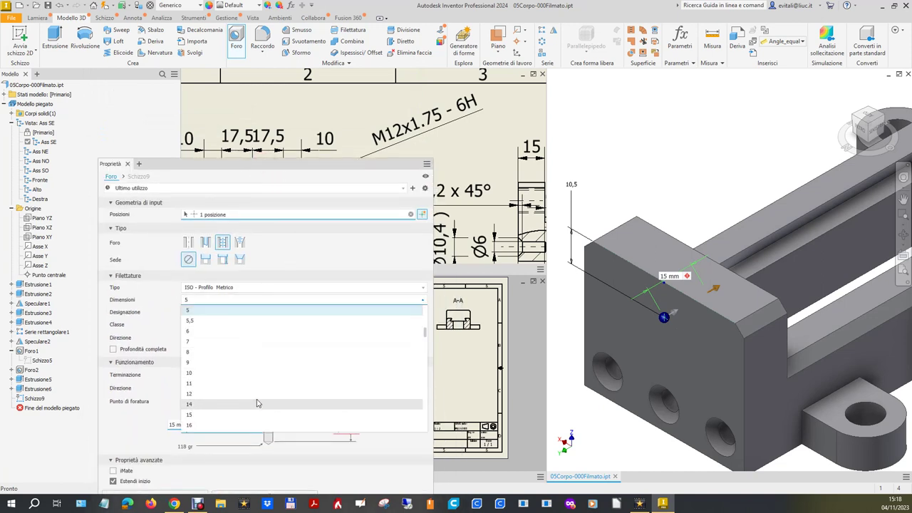
click(257, 394)
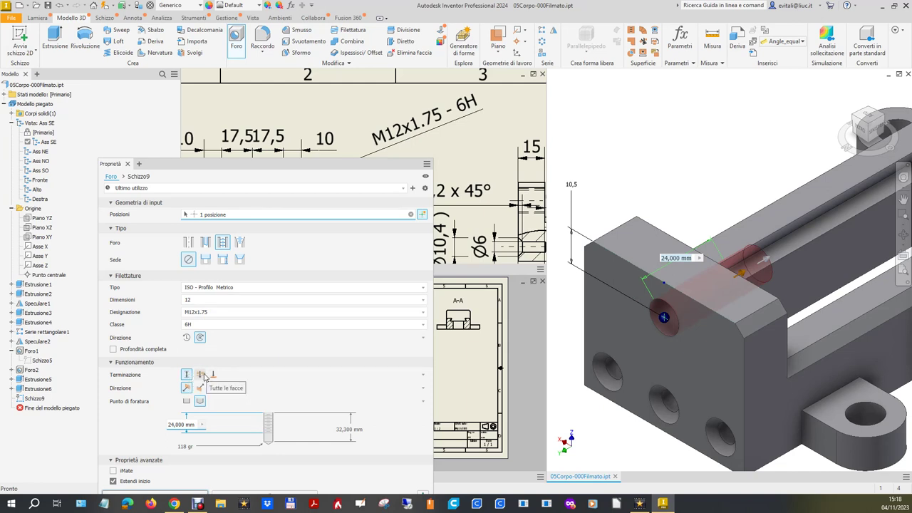
Set the hole to end at the chosen face and create the M12x1.75-6H hole
click(202, 375)
scroll(750, 453, down, 2)
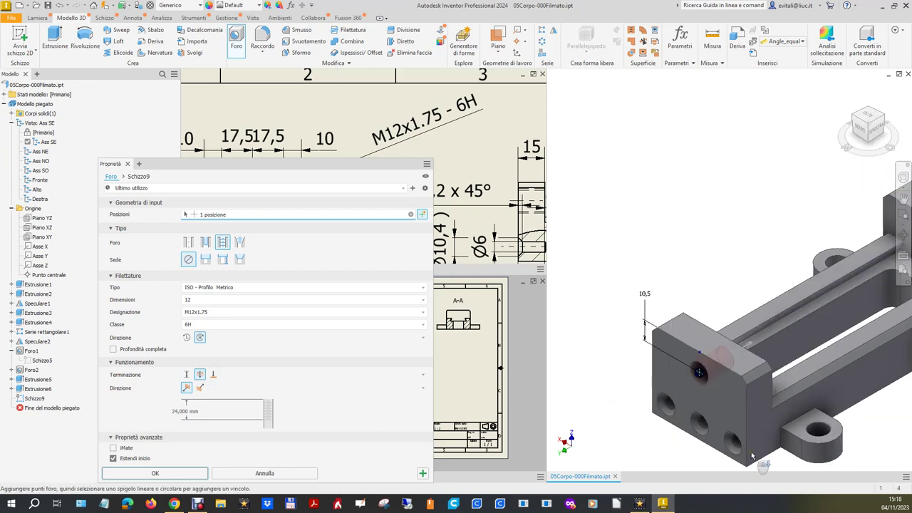
scroll(750, 453, down, 2)
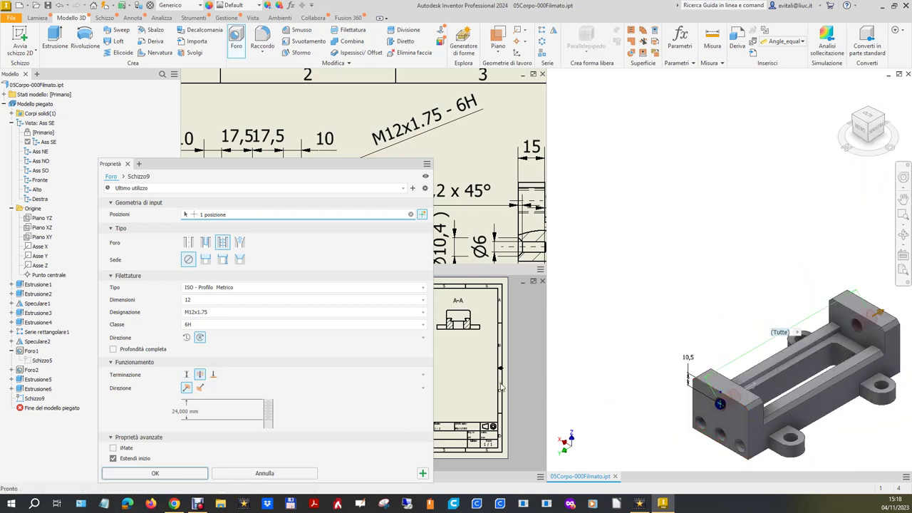
click(213, 374)
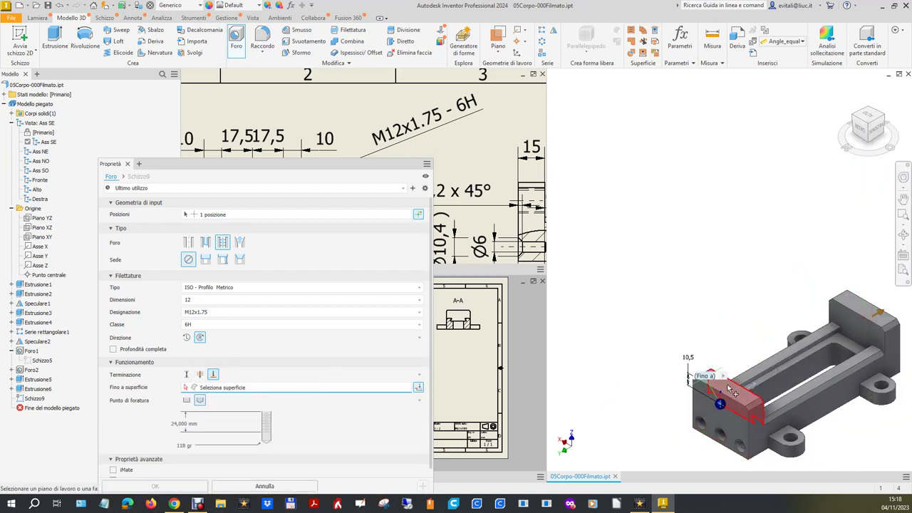
click(745, 394)
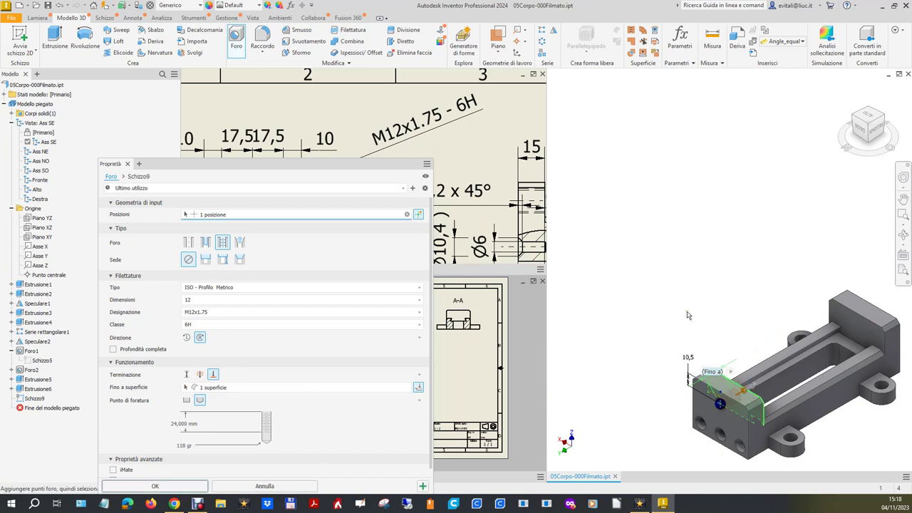
drag(311, 164, 298, 101)
click(183, 433)
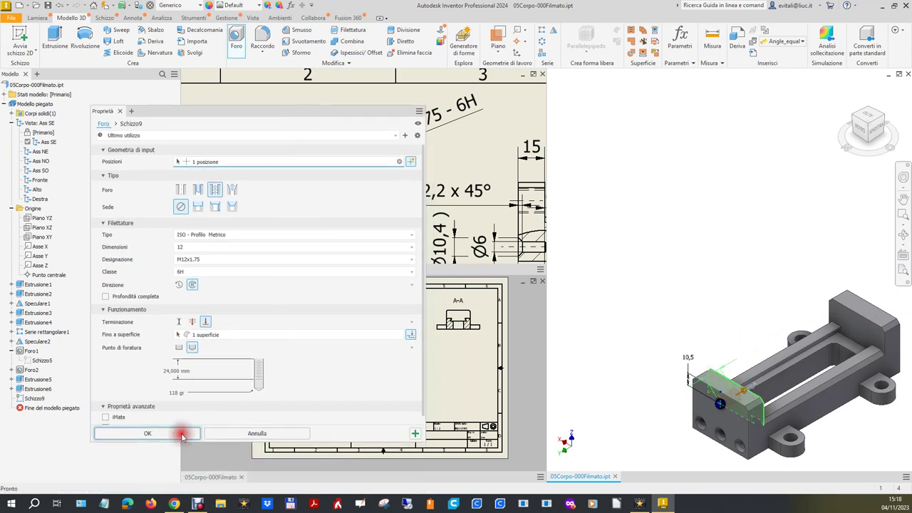
scroll(726, 424, up, 5)
scroll(746, 348, down, 3)
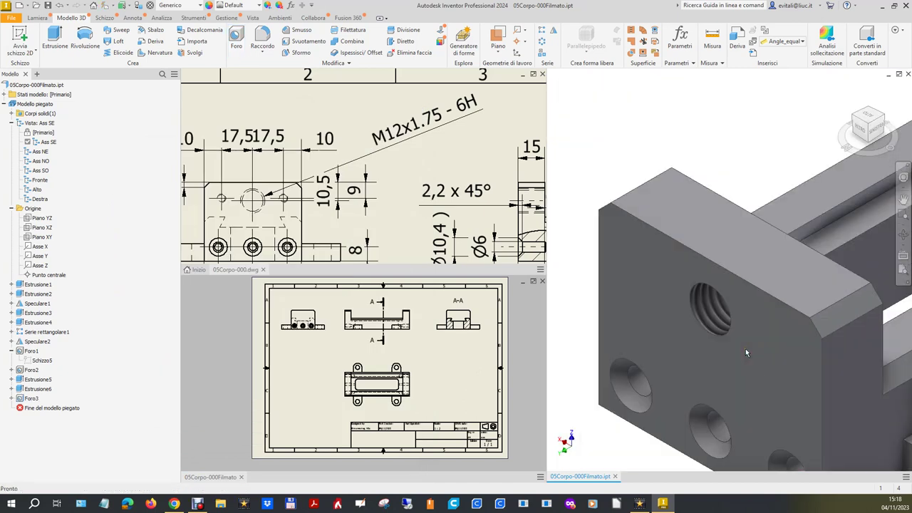
click(398, 225)
click(346, 352)
scroll(316, 311, up, 5)
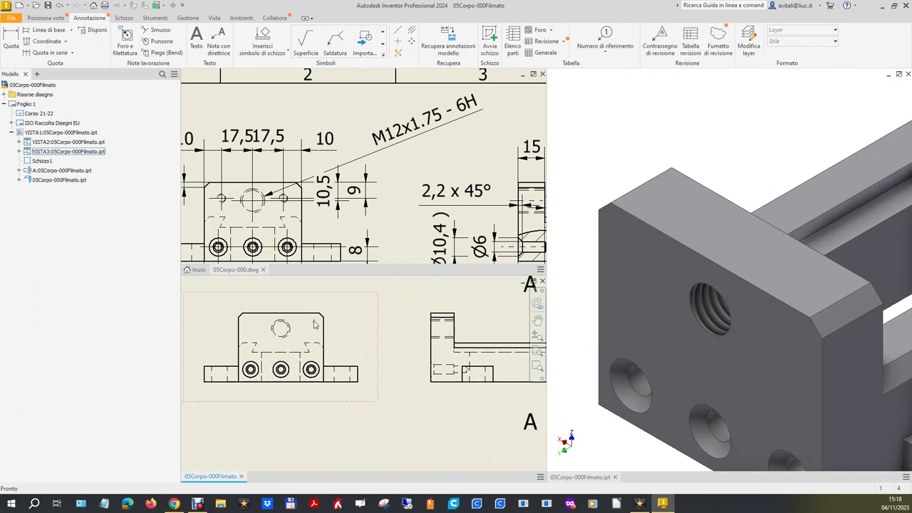
scroll(289, 335, down, 5)
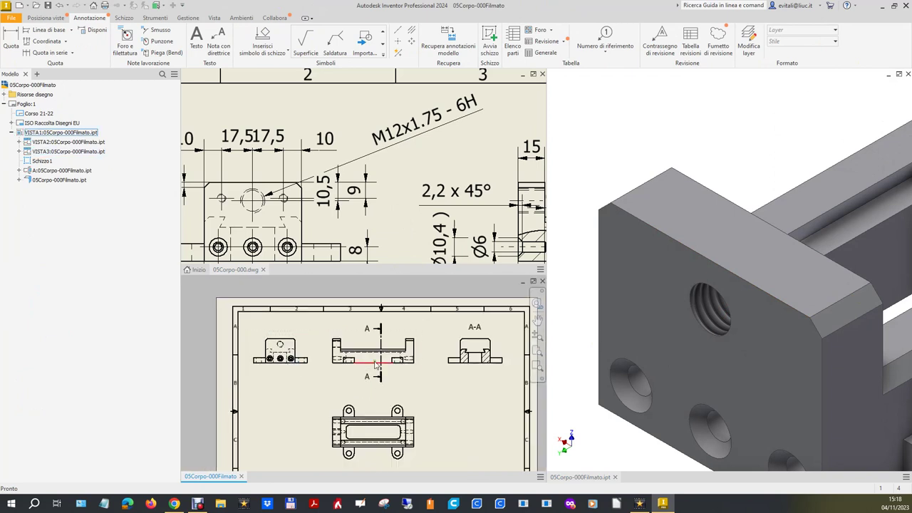
scroll(501, 354, up, 4)
scroll(389, 215, down, 5)
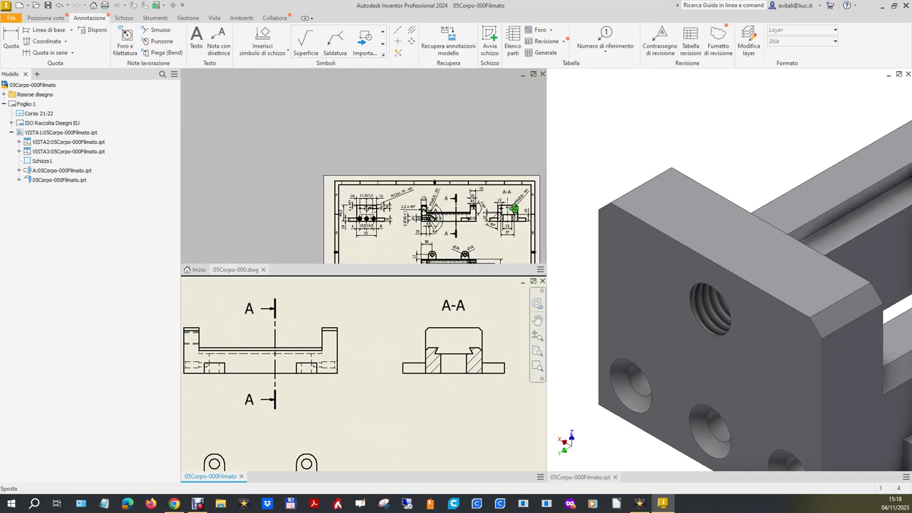
scroll(520, 218, up, 5)
click(444, 344)
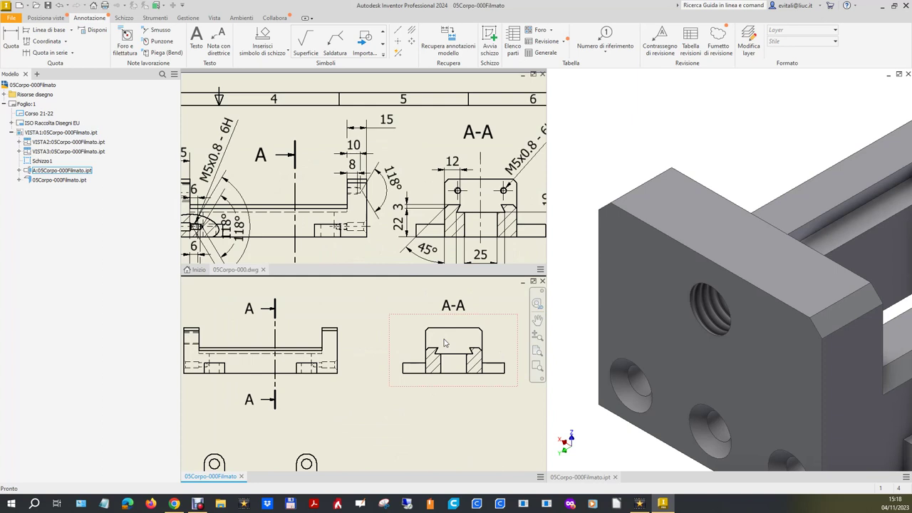
key(Escape)
click(478, 349)
key(Escape)
scroll(364, 346, down, 2)
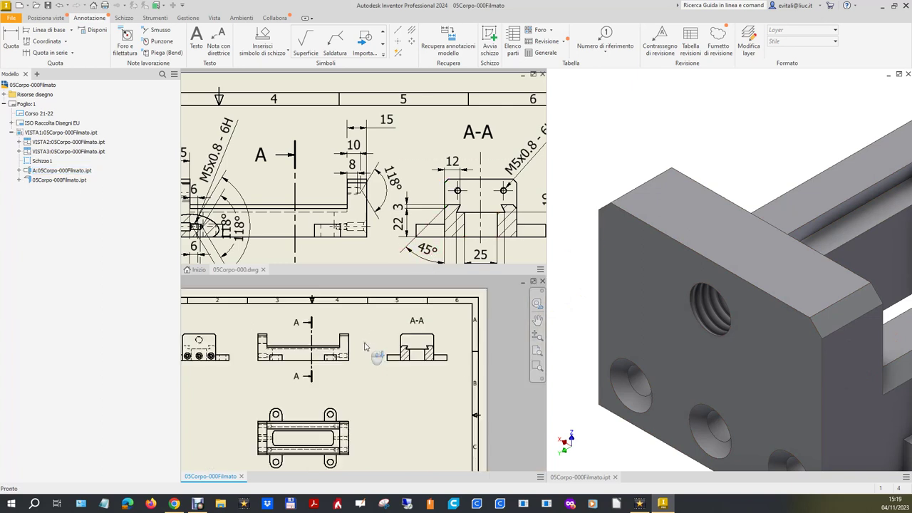
scroll(593, 269, down, 2)
scroll(594, 240, down, 2)
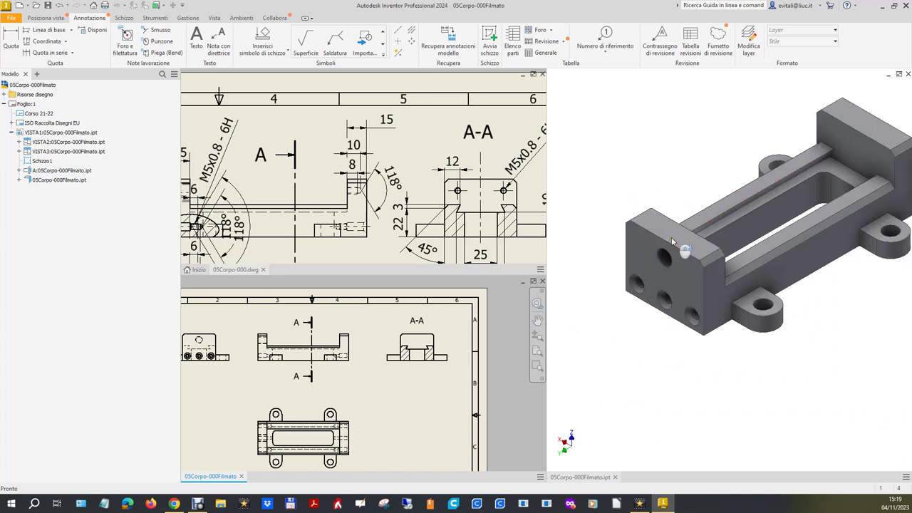
scroll(905, 101, up, 2)
scroll(905, 101, up, 2)
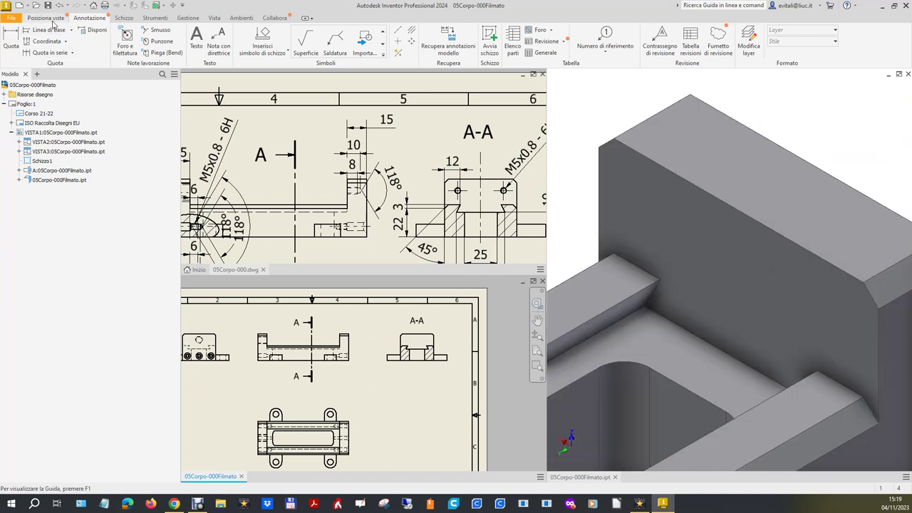
click(45, 17)
click(84, 18)
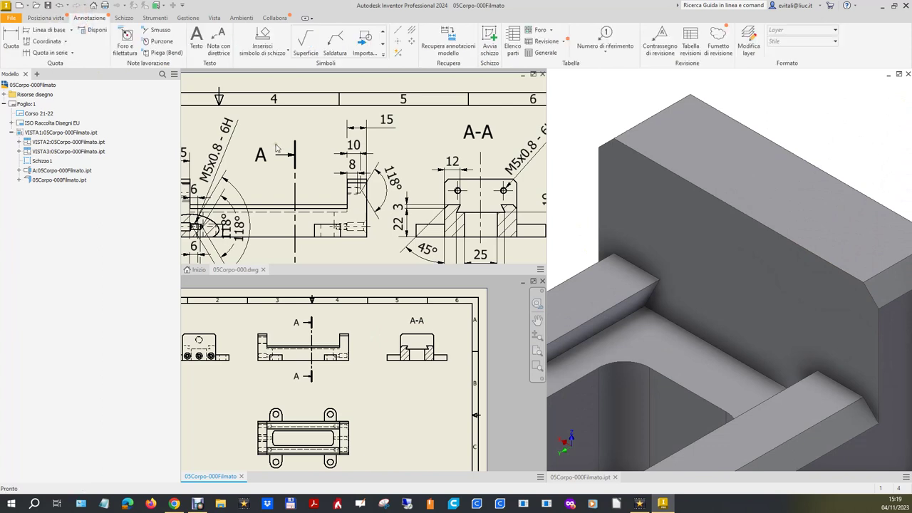
click(845, 128)
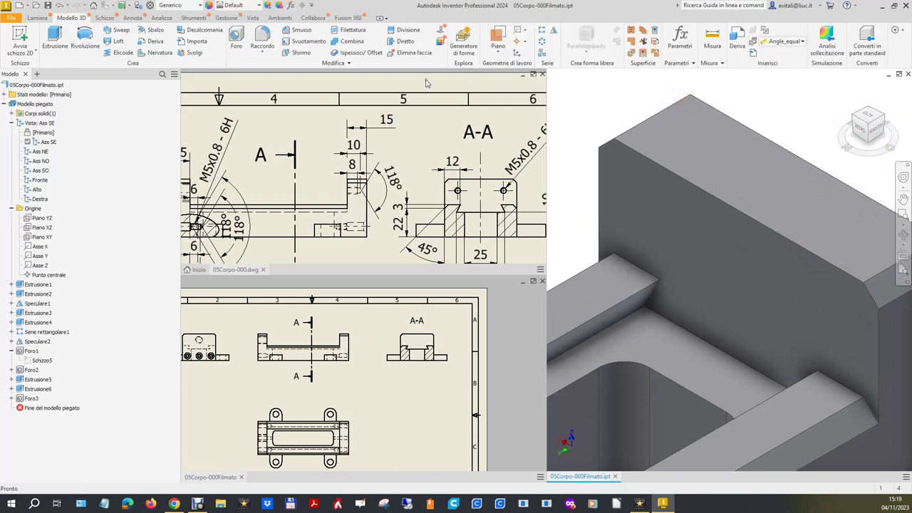
Start a sketch on the vise body's large face and place a hole-centre point
click(20, 41)
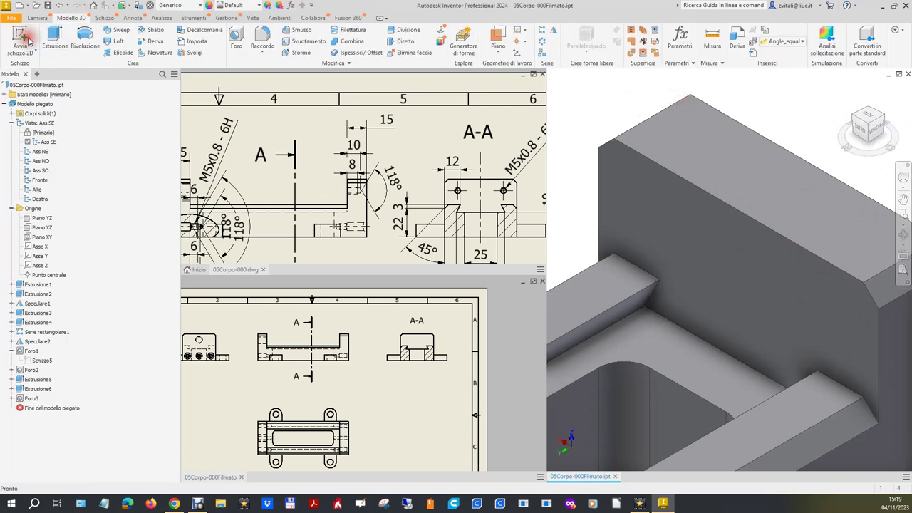
click(760, 280)
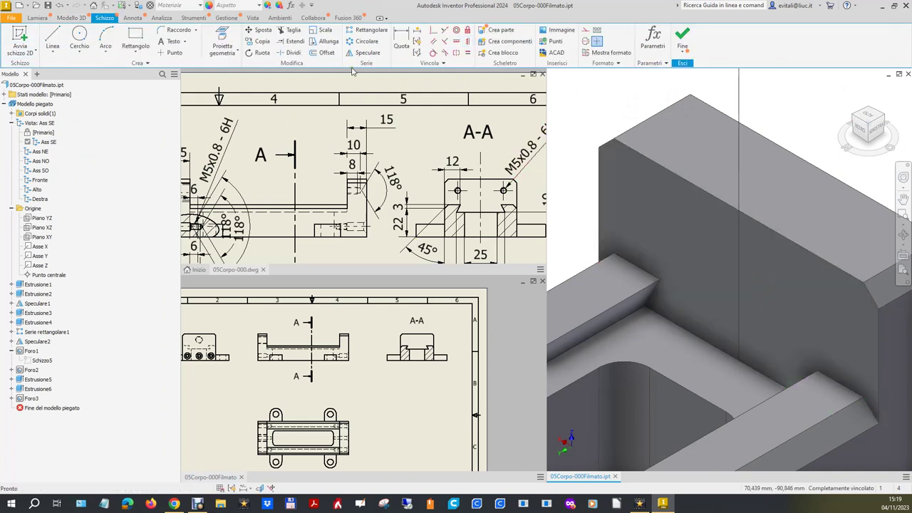
click(164, 52)
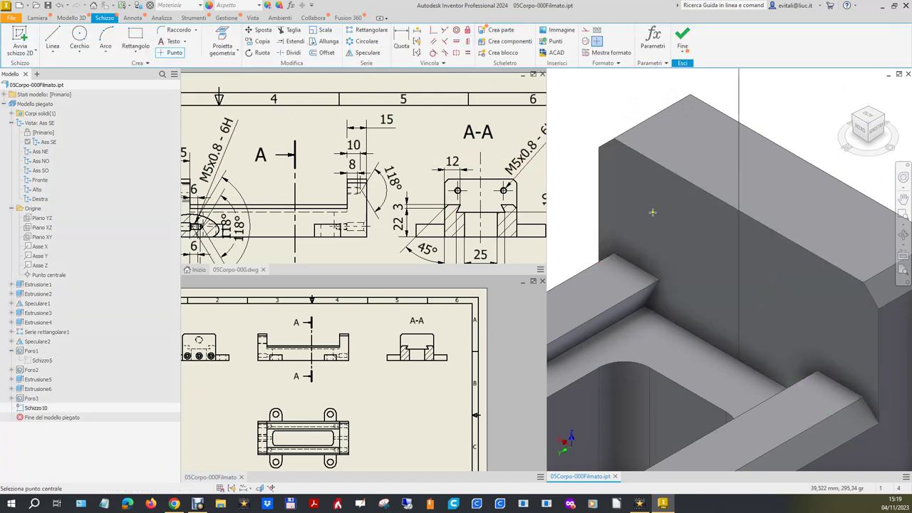
click(814, 313)
right_click(814, 313)
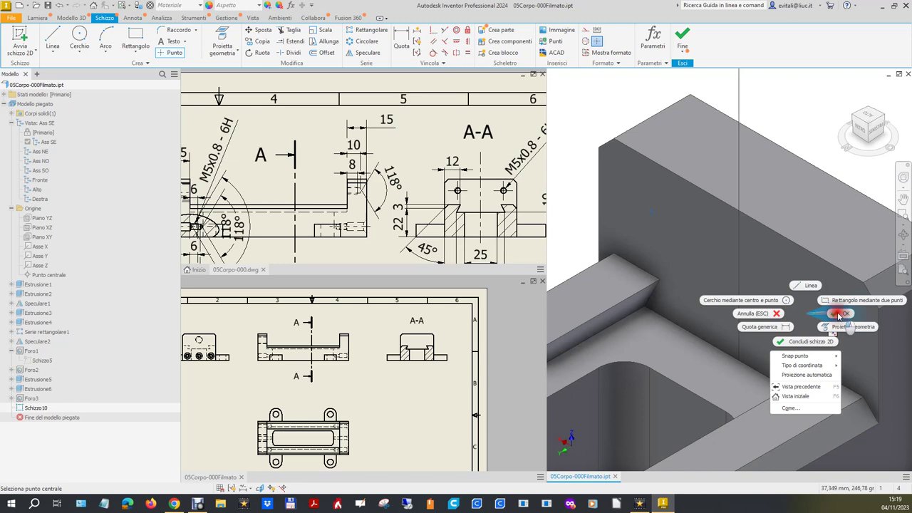
click(839, 316)
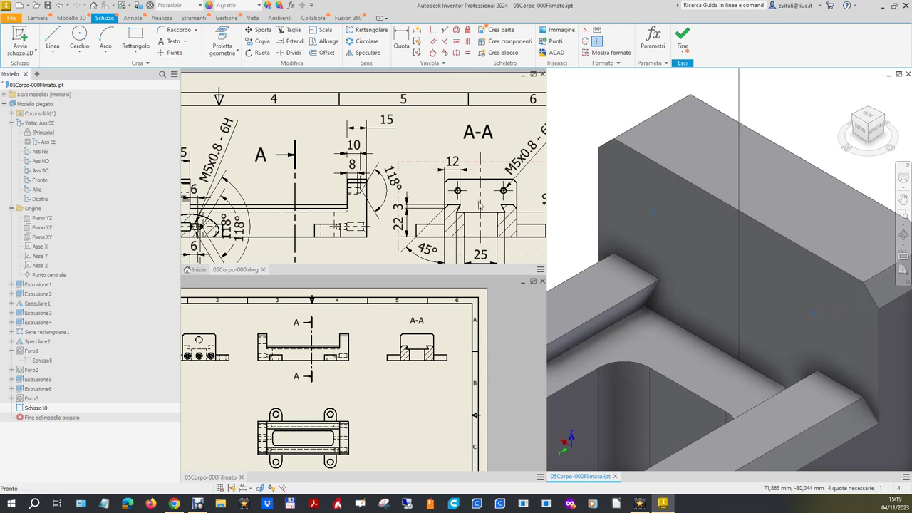
Zoom in and out to check the new sketch point on the large face
scroll(436, 207, up, 2)
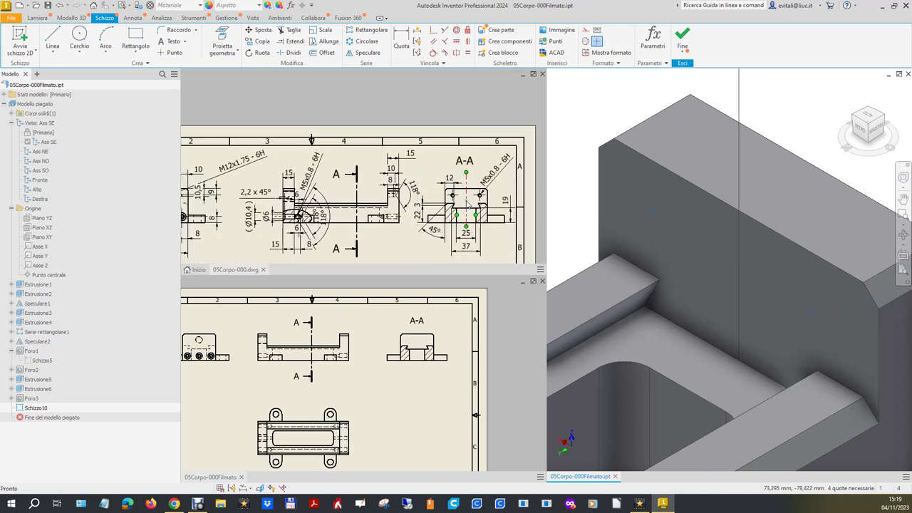
scroll(506, 203, down, 4)
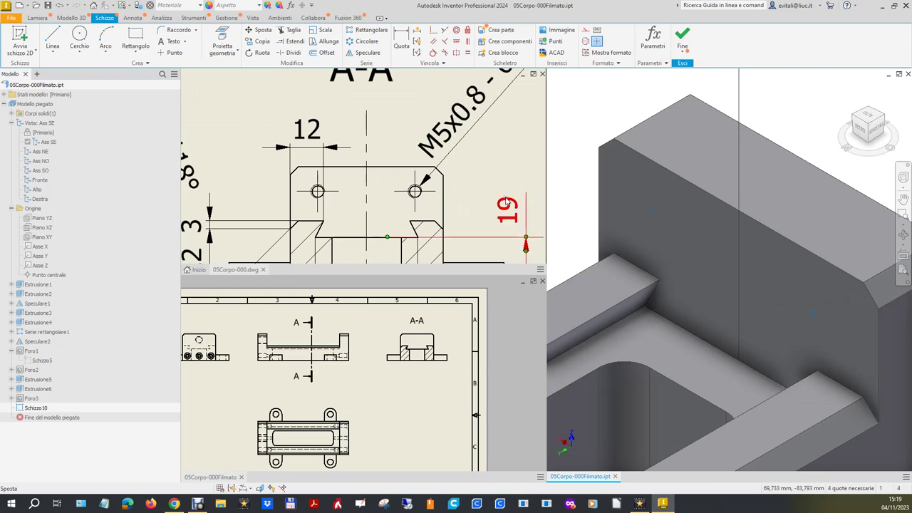
scroll(505, 203, up, 2)
scroll(505, 203, up, 1)
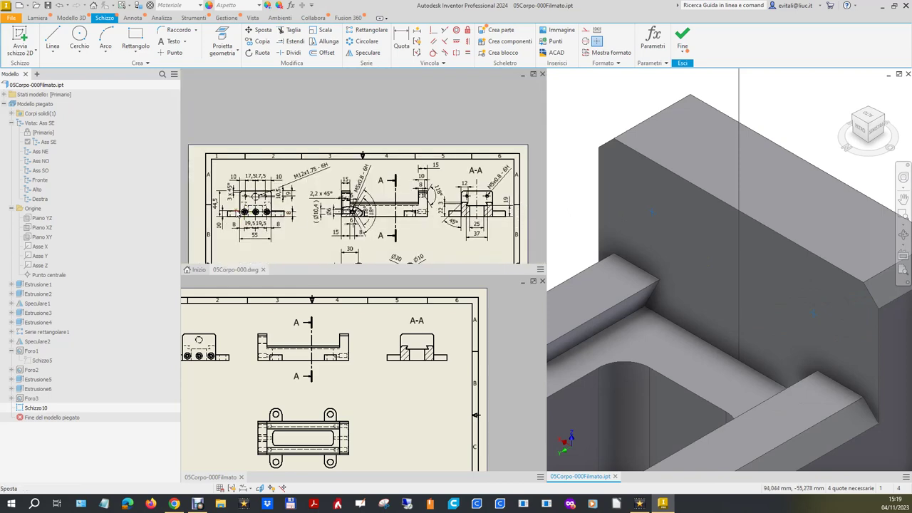
scroll(221, 203, down, 4)
scroll(314, 178, up, 1)
scroll(314, 226, up, 1)
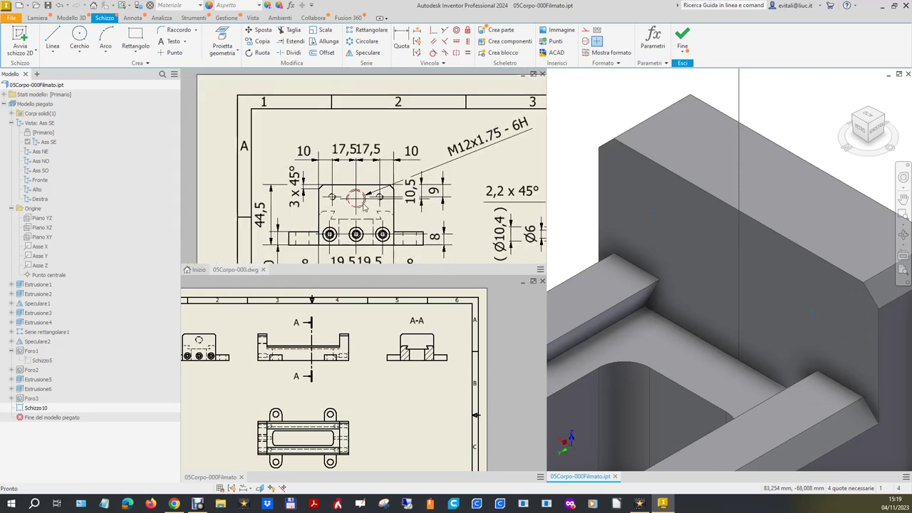
scroll(408, 210, down, 3)
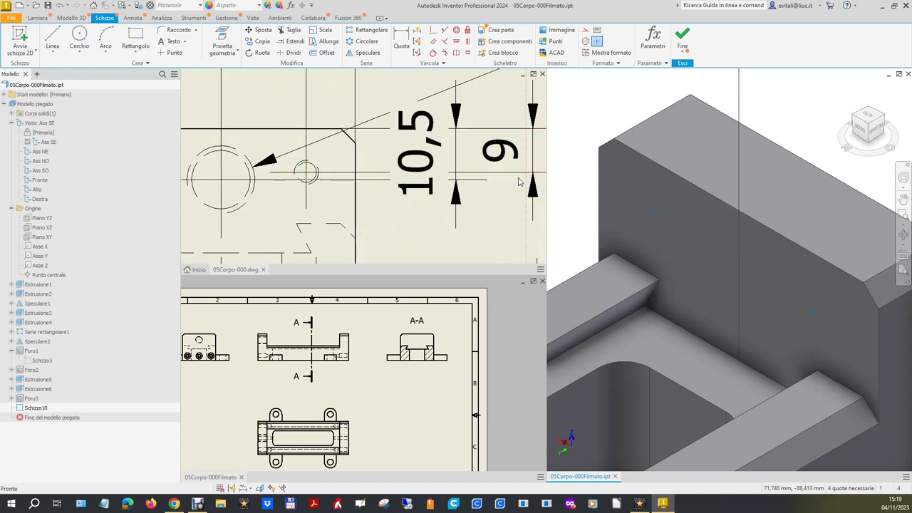
scroll(375, 201, up, 1)
scroll(386, 199, up, 1)
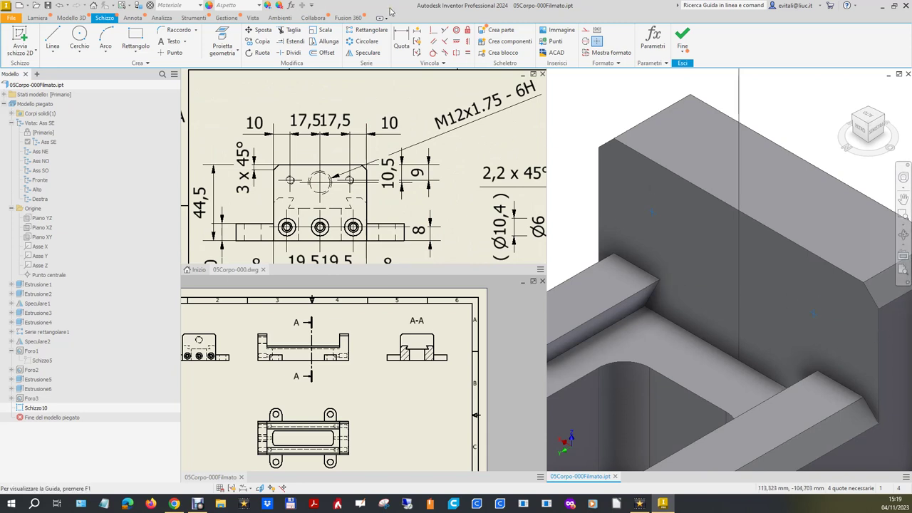
Dimension both hole points 10 mm from their side edges, linking the second to the first
click(402, 42)
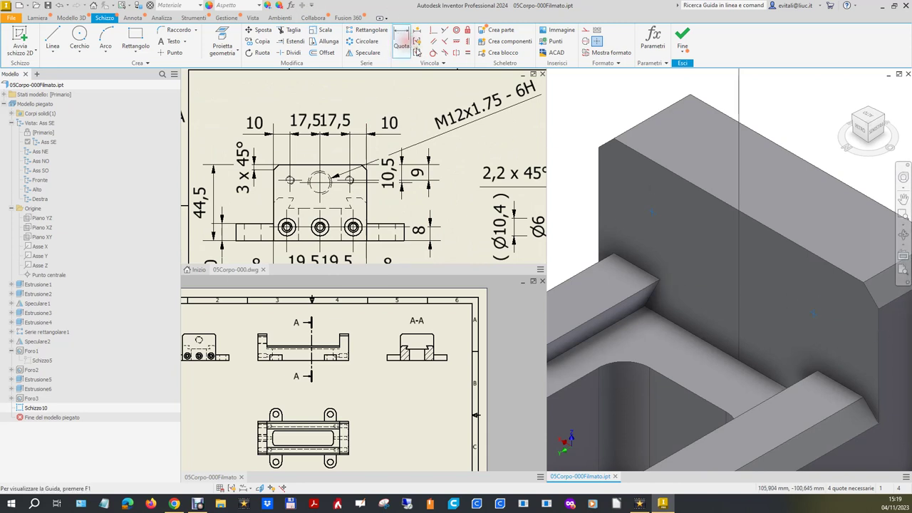
click(815, 314)
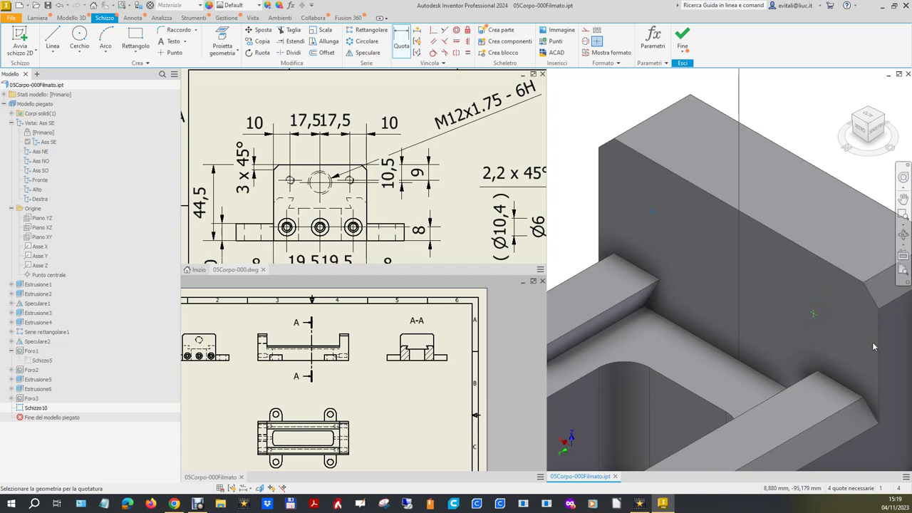
click(880, 344)
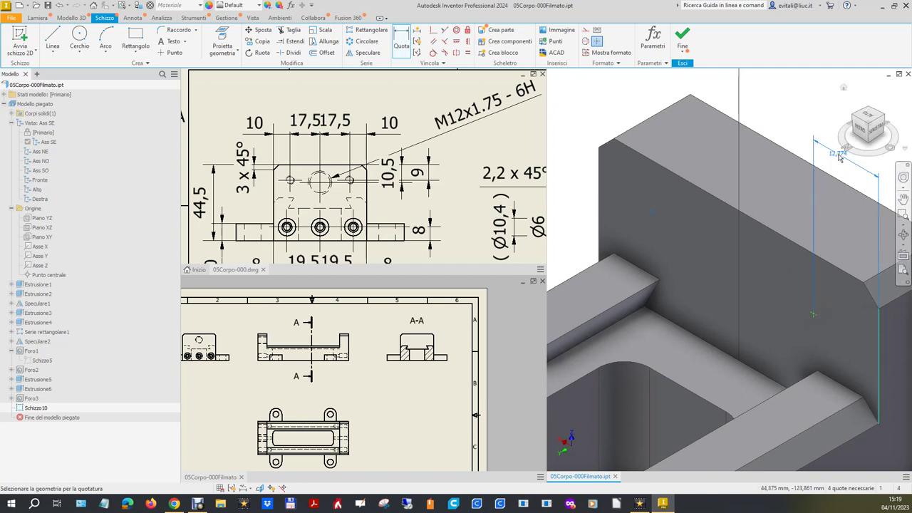
click(839, 156)
text(1)
key(Return)
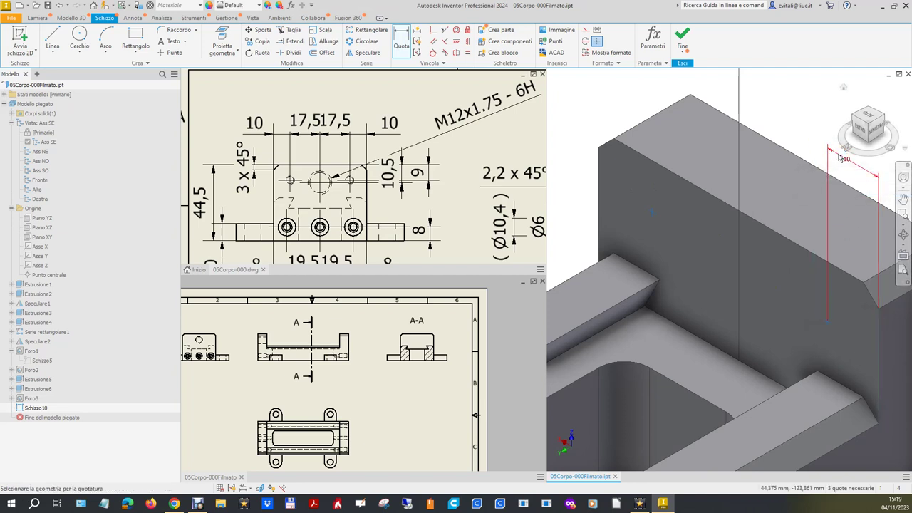
click(654, 214)
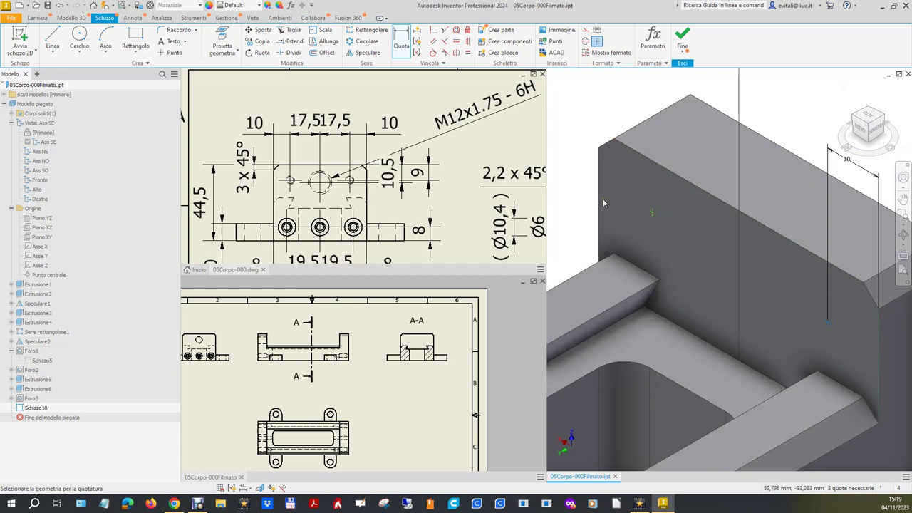
click(602, 202)
click(581, 91)
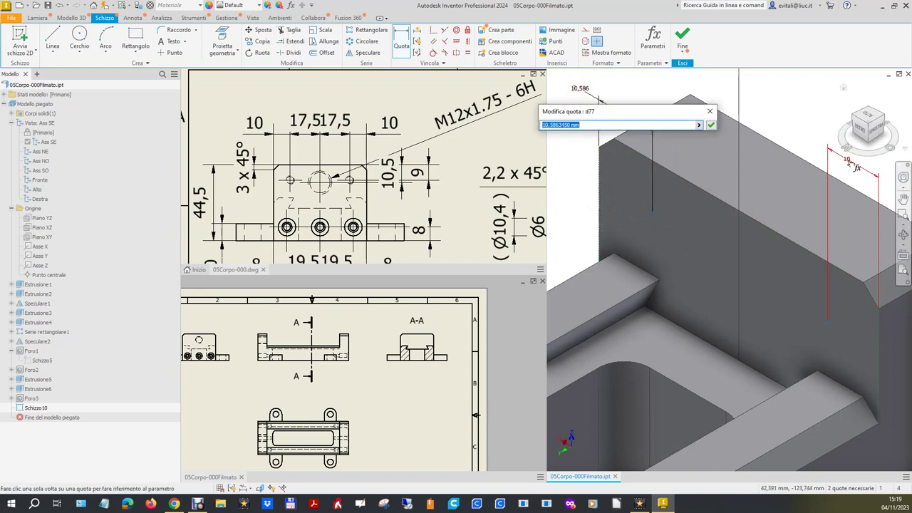
click(849, 162)
click(710, 125)
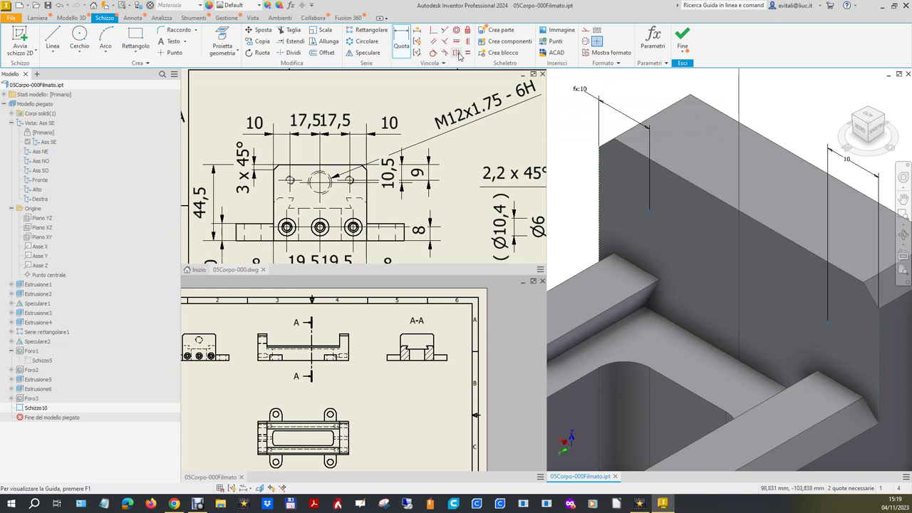
Dimension the hole point 9 mm below the top edge and finish the sketch
click(649, 214)
click(828, 326)
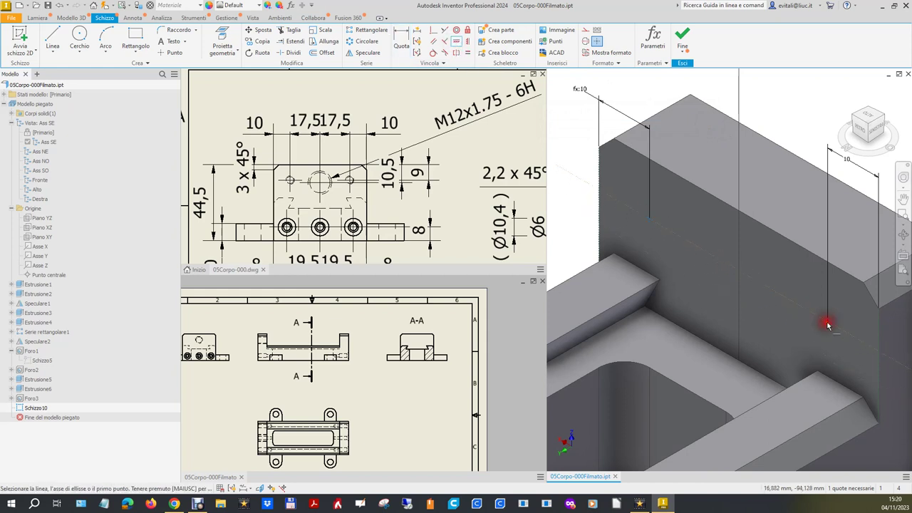
click(408, 39)
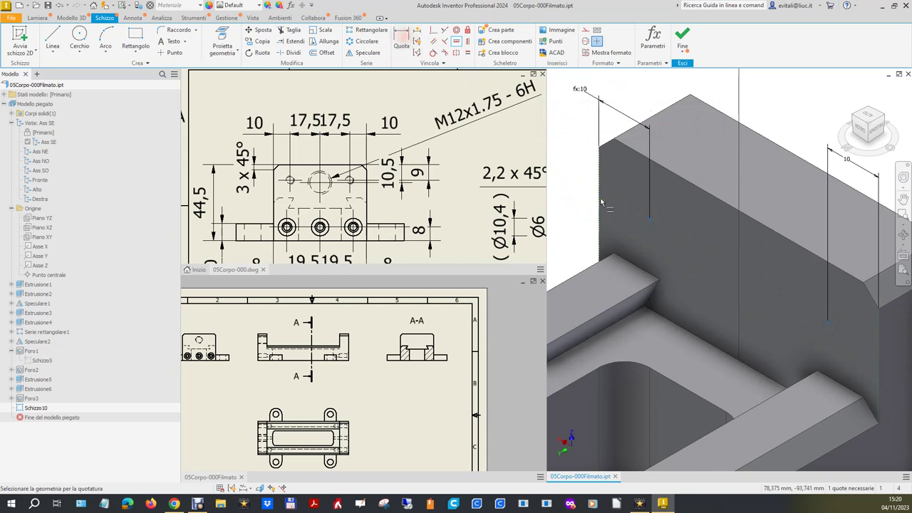
click(653, 222)
click(679, 179)
click(557, 105)
text(9)
click(685, 138)
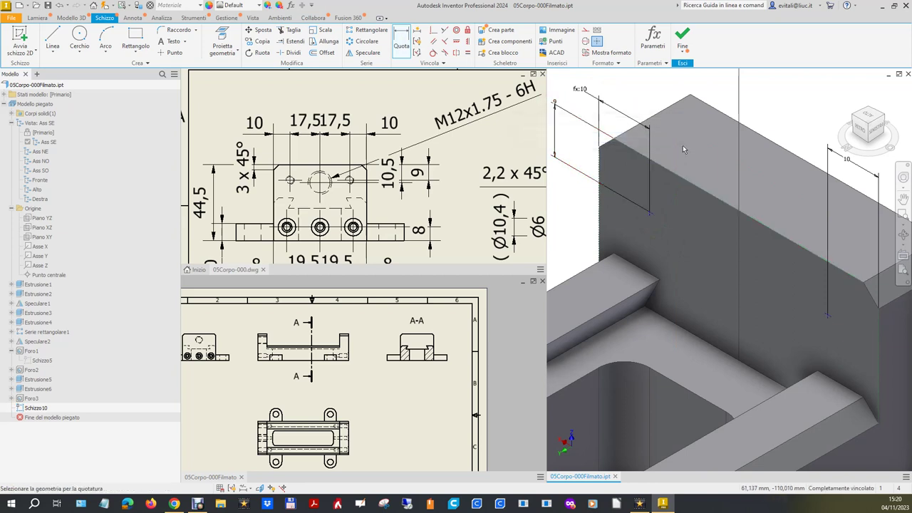
click(683, 36)
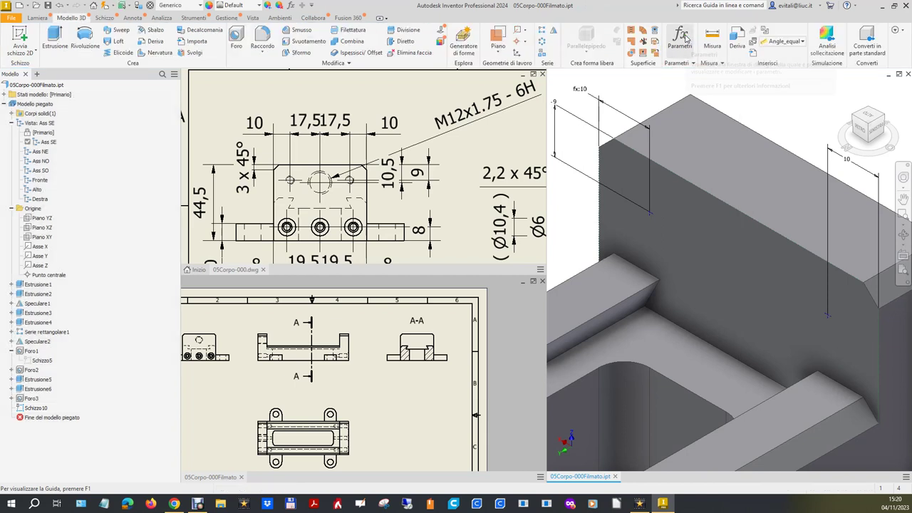
Start a hole feature on the two sketch points, keeping the part visible
scroll(311, 198, down, 2)
scroll(311, 198, down, 1)
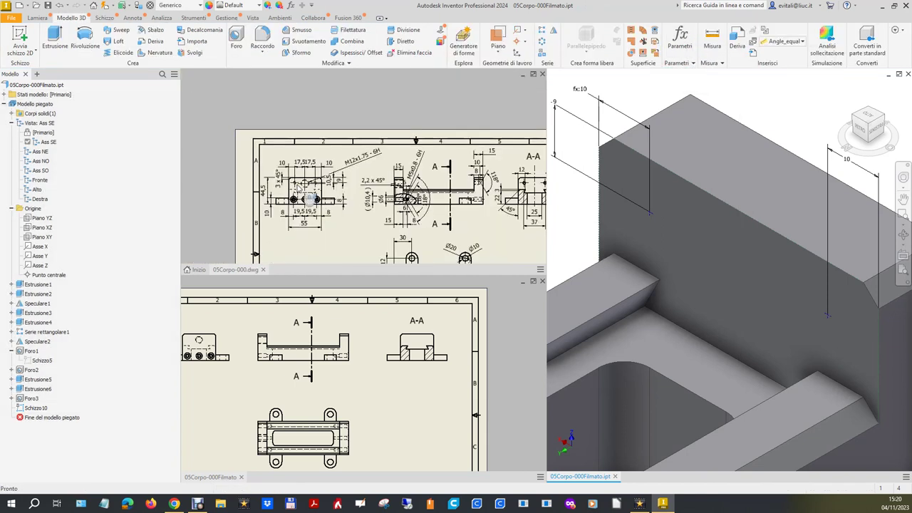
scroll(435, 221, down, 1)
scroll(458, 208, up, 2)
scroll(464, 188, up, 3)
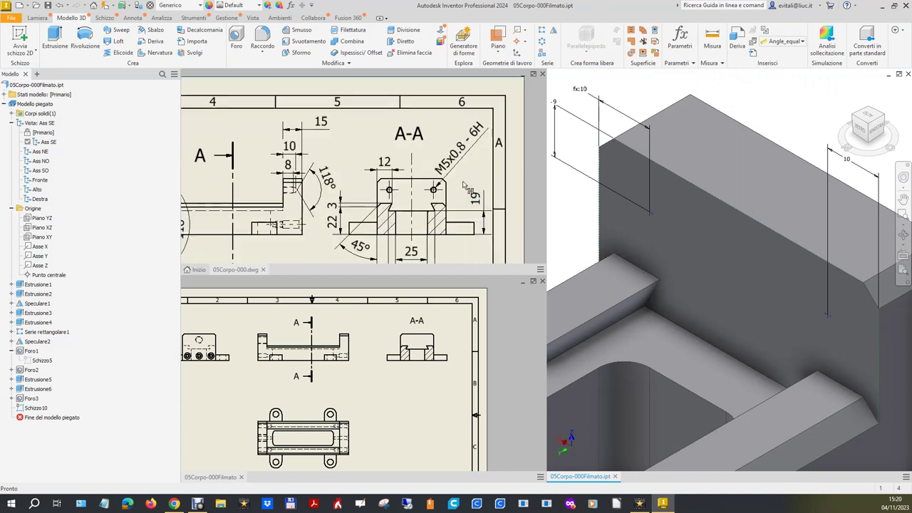
click(234, 37)
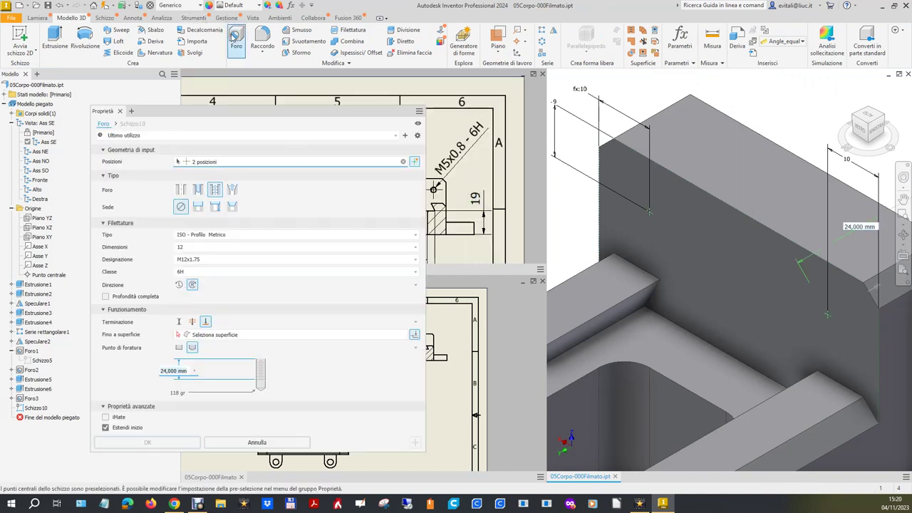
mouse_move(354, 114)
mouse_down()
mouse_move(368, 368)
mouse_move(414, 385)
mouse_move(440, 276)
mouse_up()
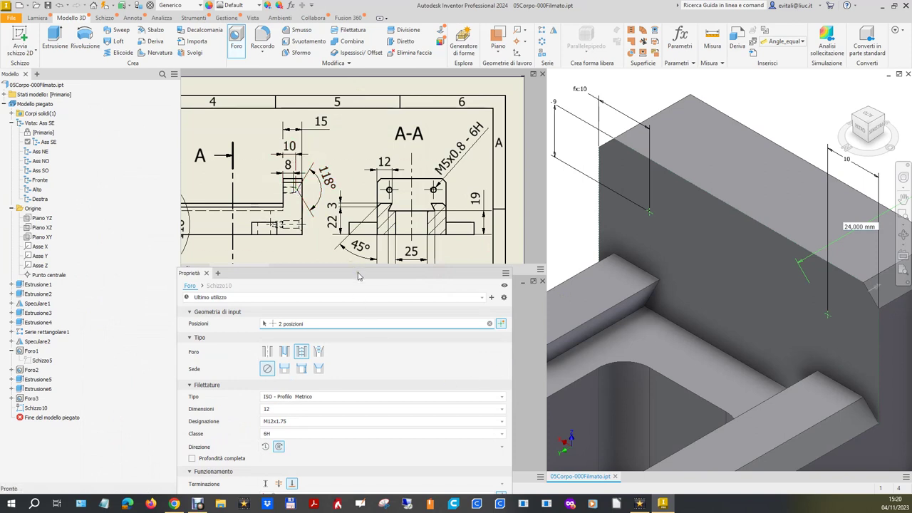
drag(358, 276, 347, 156)
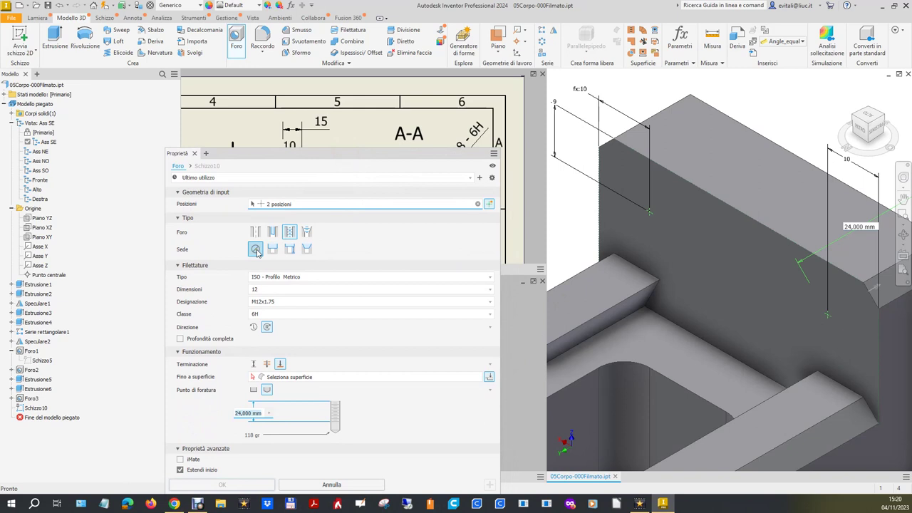
mouse_move(334, 156)
mouse_down()
mouse_move(354, 293)
mouse_move(346, 139)
mouse_move(363, 284)
mouse_move(366, 162)
mouse_up()
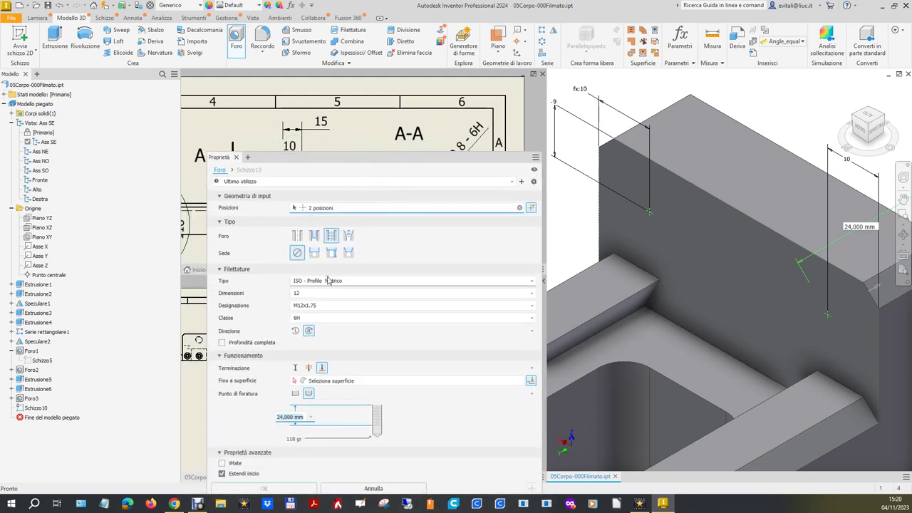
Choose the M5x0.8 thread size, a drill-point bottom and Distance termination
click(326, 294)
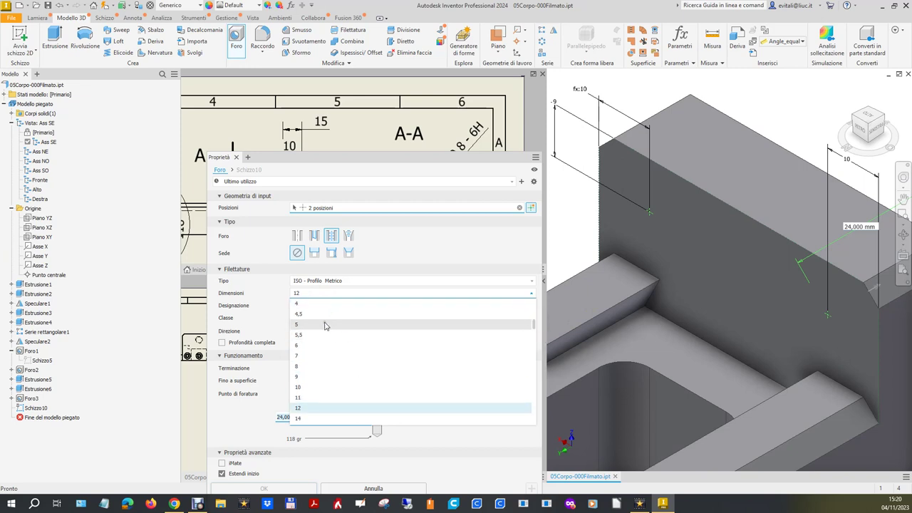
click(325, 325)
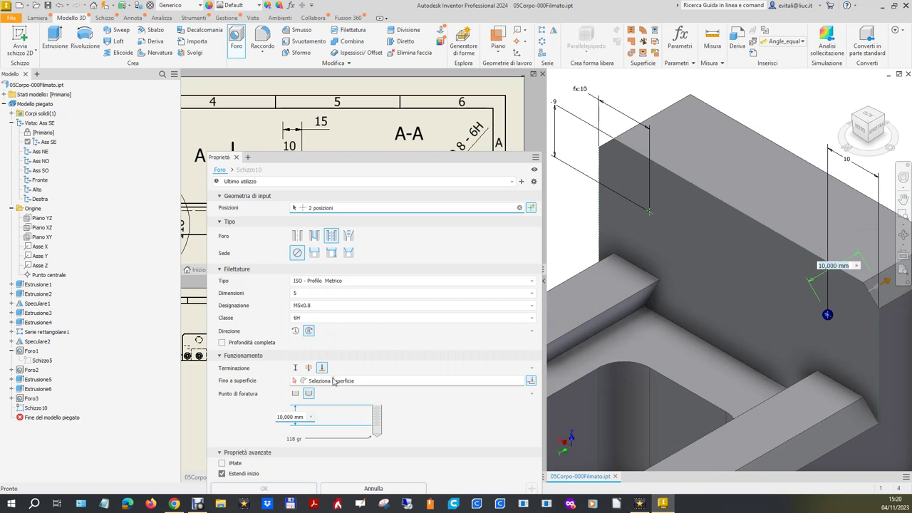
click(307, 395)
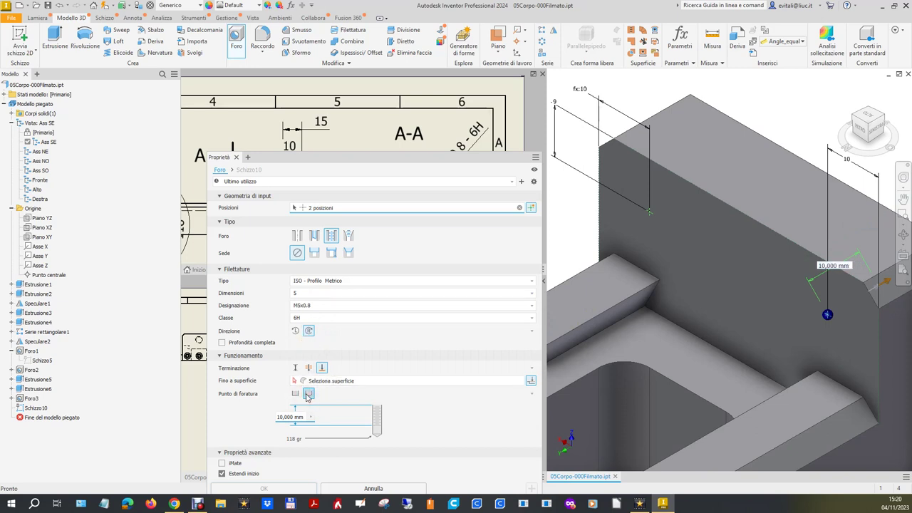
click(296, 369)
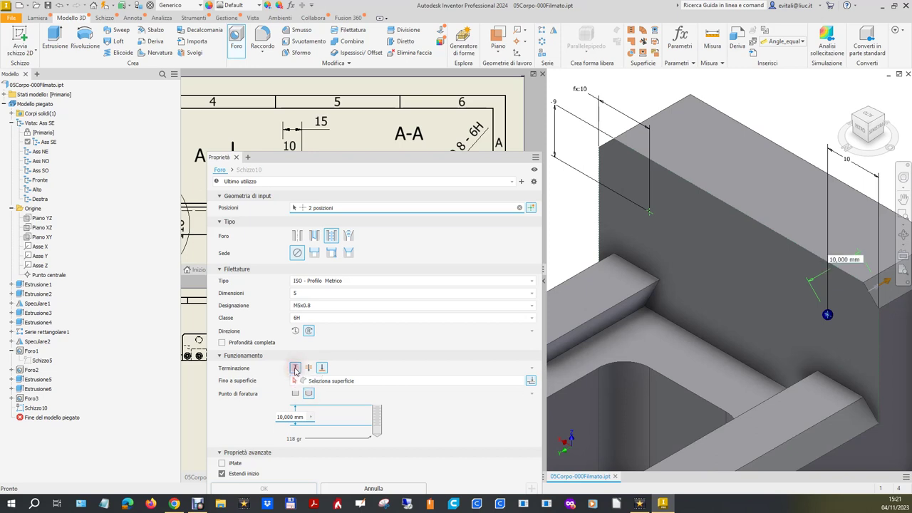
Enter an 8 mm depth in the hole settings and check the preview on the part
mouse_move(345, 158)
mouse_down()
mouse_move(525, 154)
mouse_move(446, 196)
mouse_move(446, 227)
mouse_move(342, 92)
mouse_up()
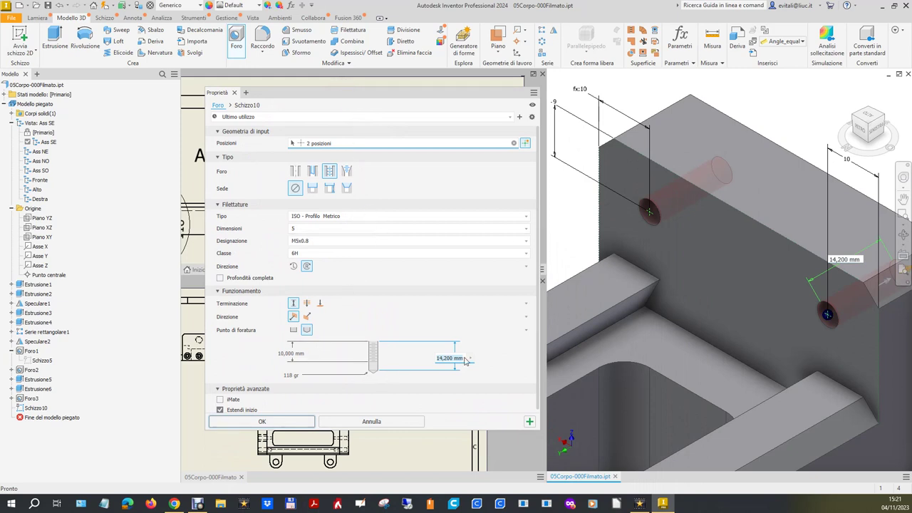
text(8)
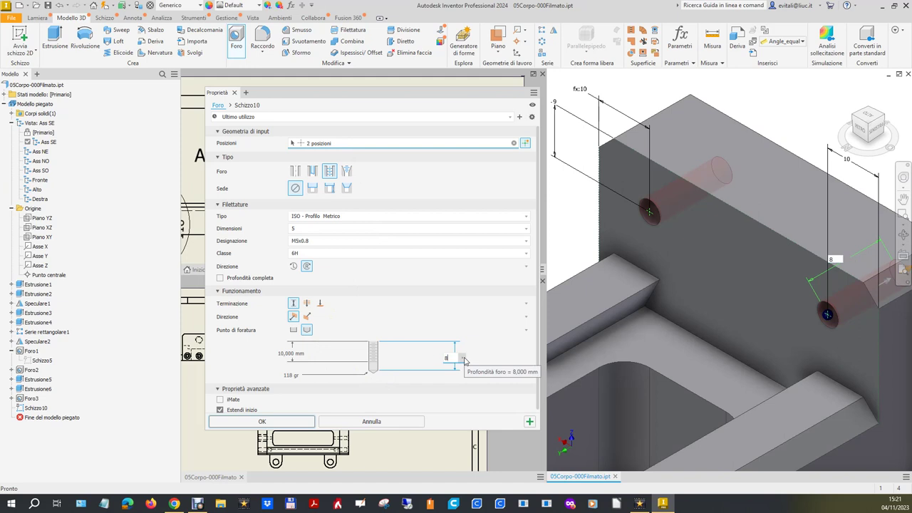
click(463, 359)
click(464, 330)
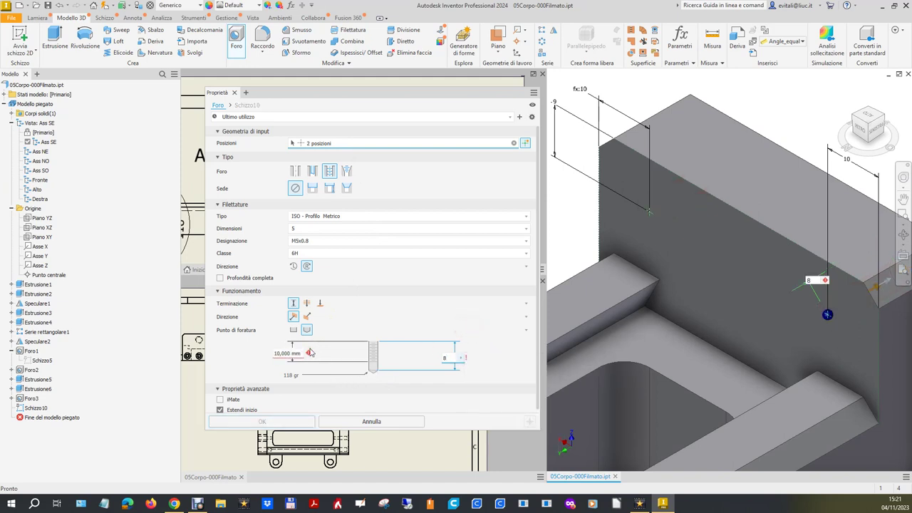
mouse_move(454, 92)
mouse_down()
mouse_move(793, 203)
mouse_move(774, 198)
mouse_up()
scroll(278, 193, up, 2)
scroll(278, 194, up, 2)
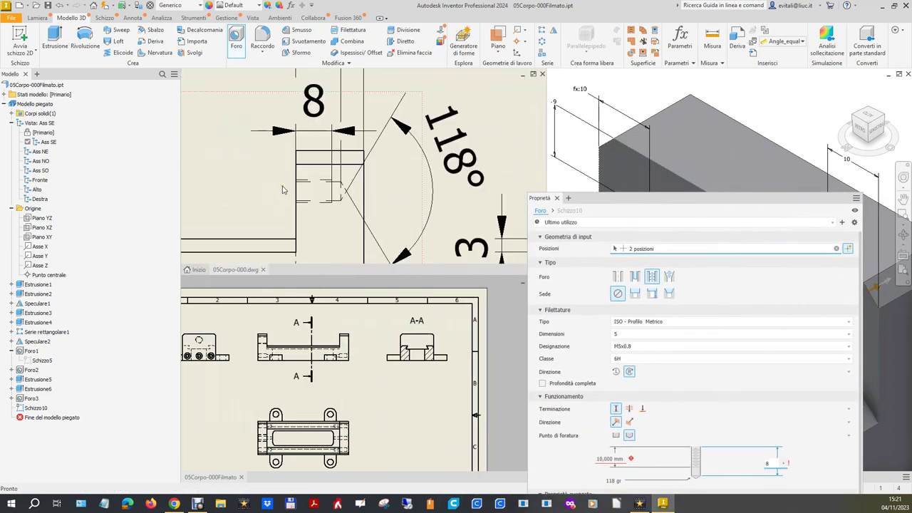
scroll(283, 191, down, 2)
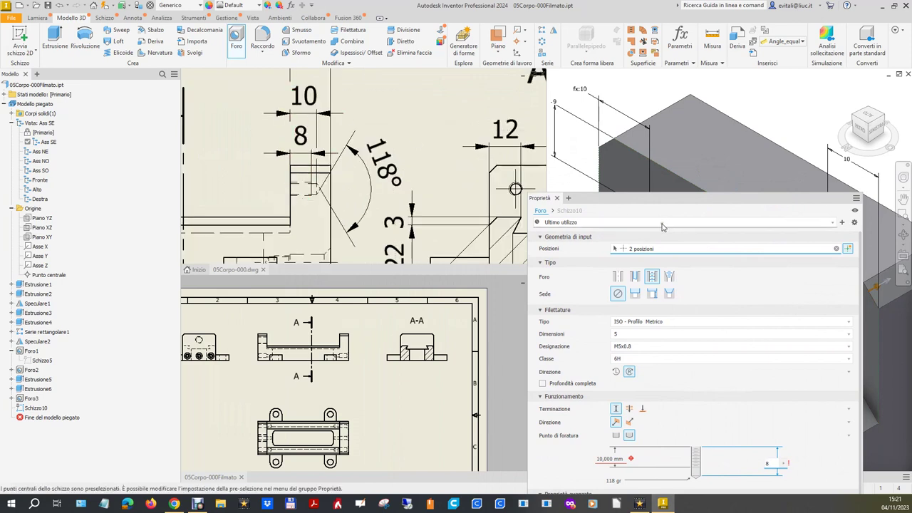
mouse_move(674, 195)
mouse_down()
mouse_move(598, 130)
mouse_move(586, 101)
mouse_up()
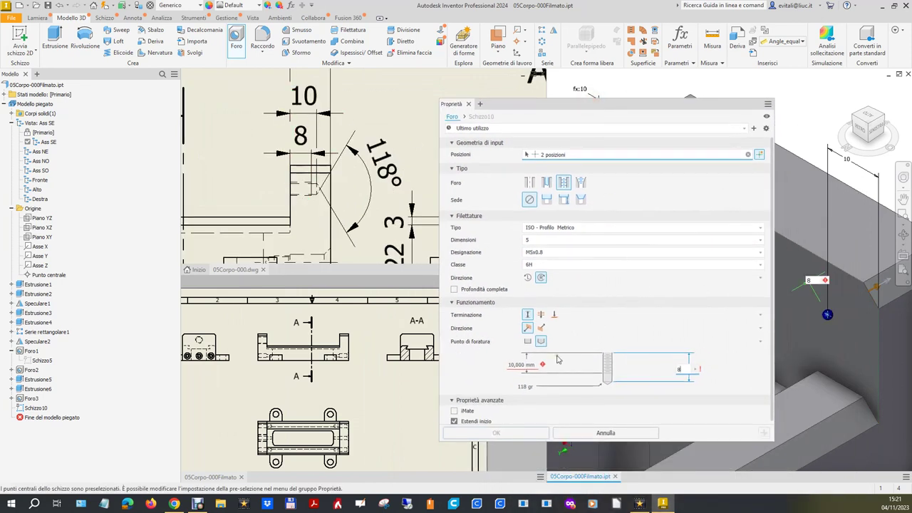
Set an 8 mm thread depth and 10 mm drill depth, then create the holes
click(522, 365)
text(8)
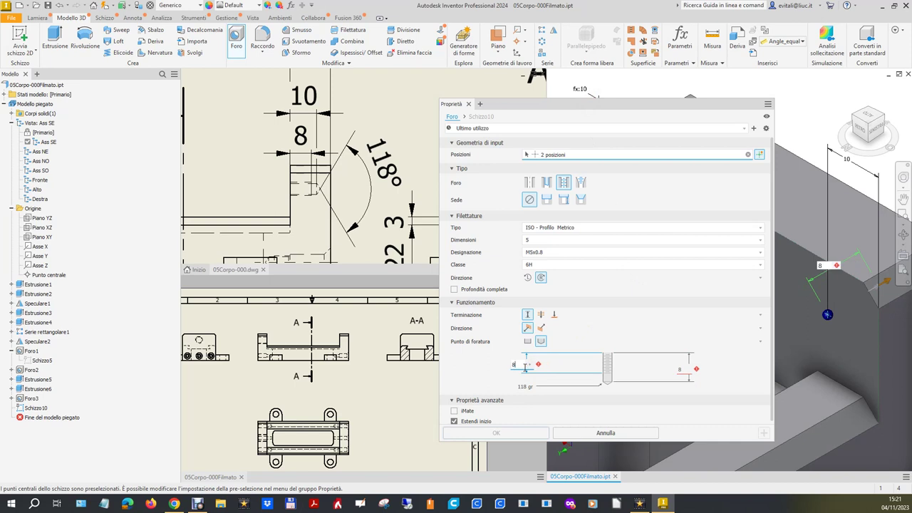
key(Return)
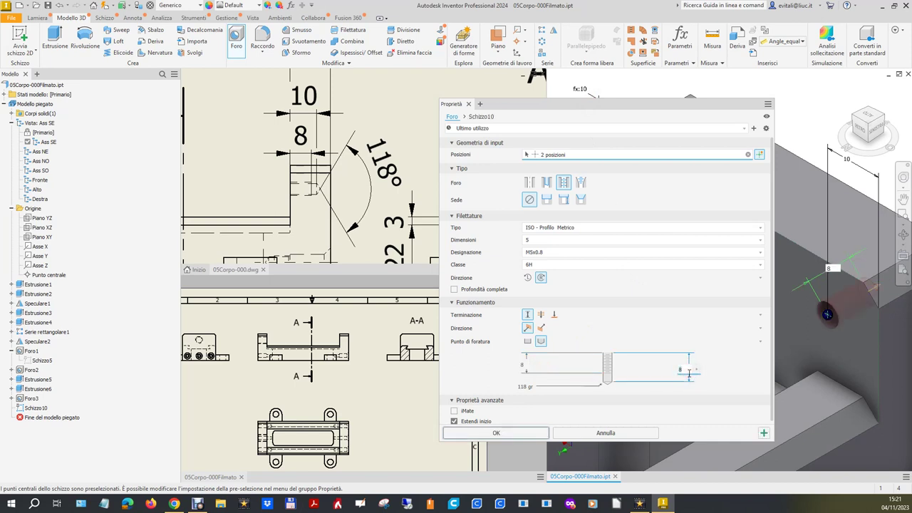
text(10)
click(497, 434)
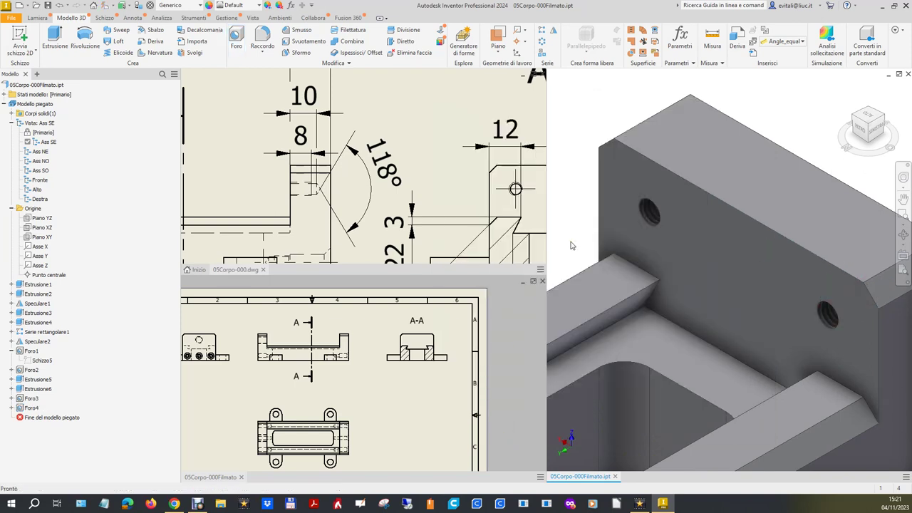
Bring up the new vise-body drawing, fit the whole sheet in view and start saving it
click(425, 123)
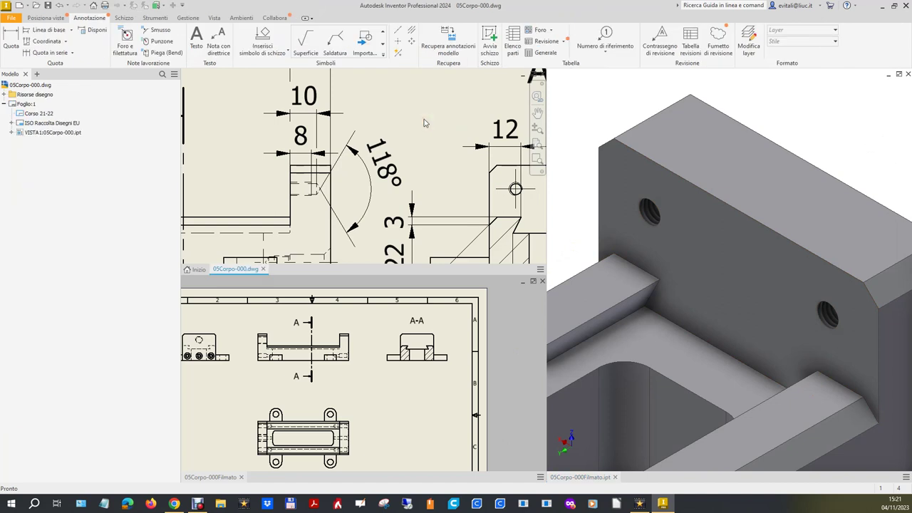
scroll(424, 123, up, 3)
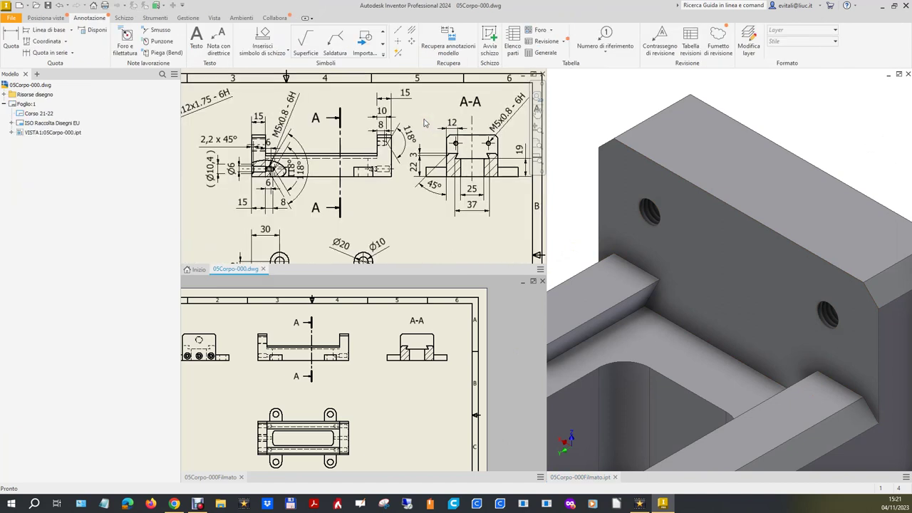
scroll(420, 179, up, 3)
click(811, 129)
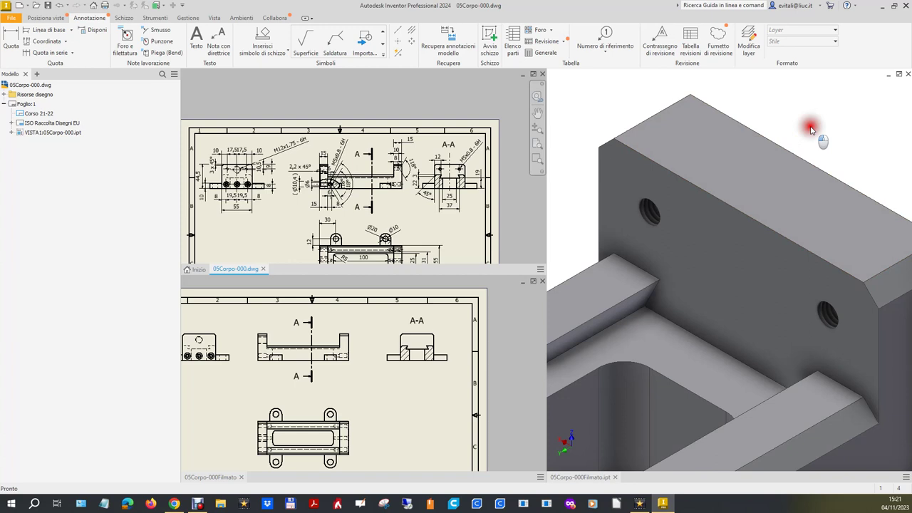
scroll(811, 128, up, 3)
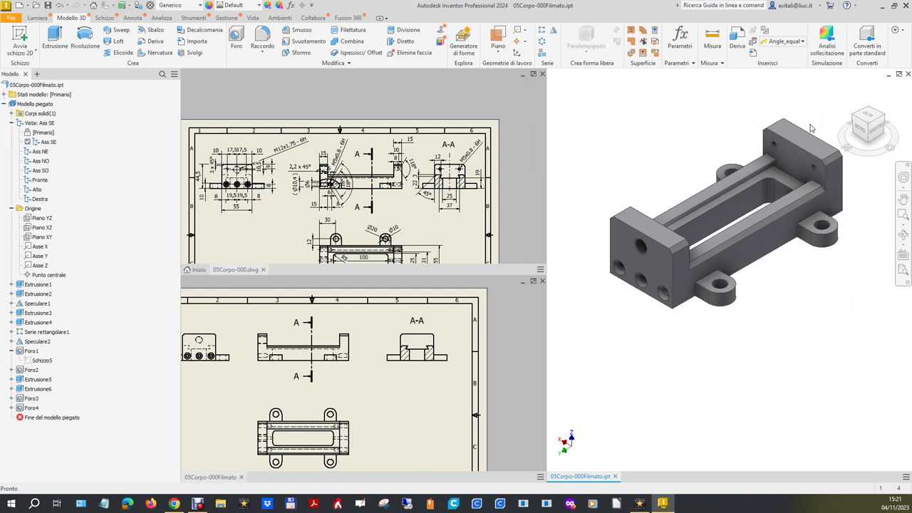
click(446, 421)
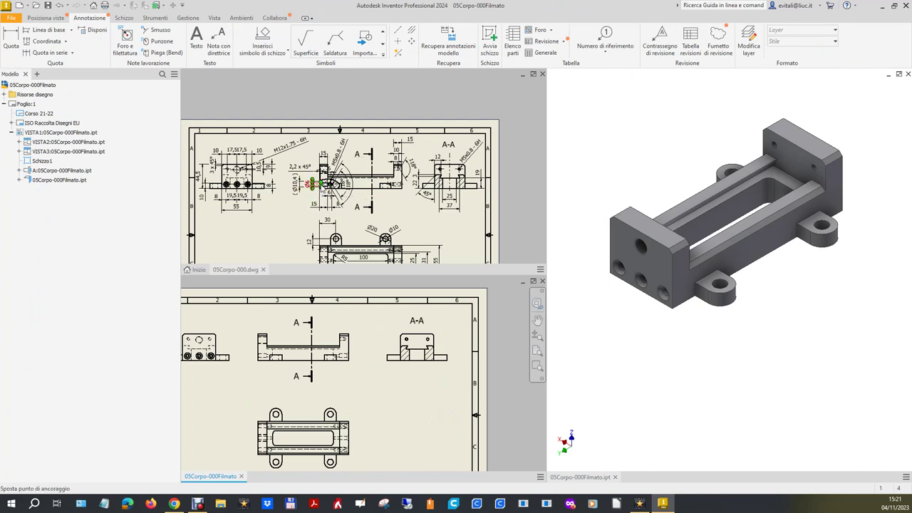
scroll(321, 183, up, 3)
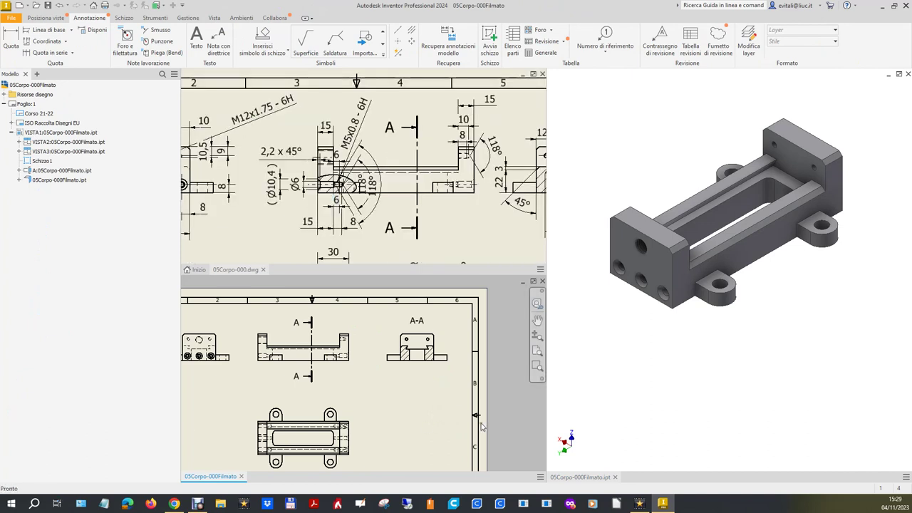
click(372, 405)
click(538, 351)
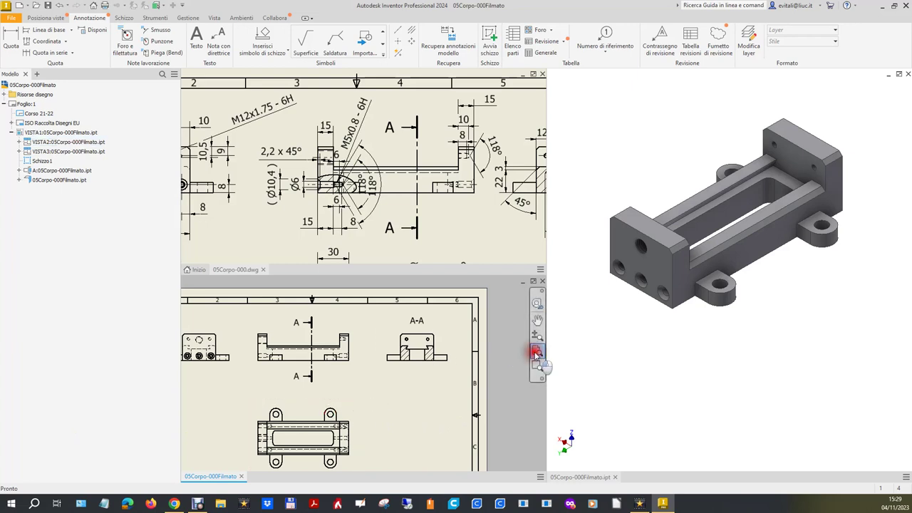
click(48, 5)
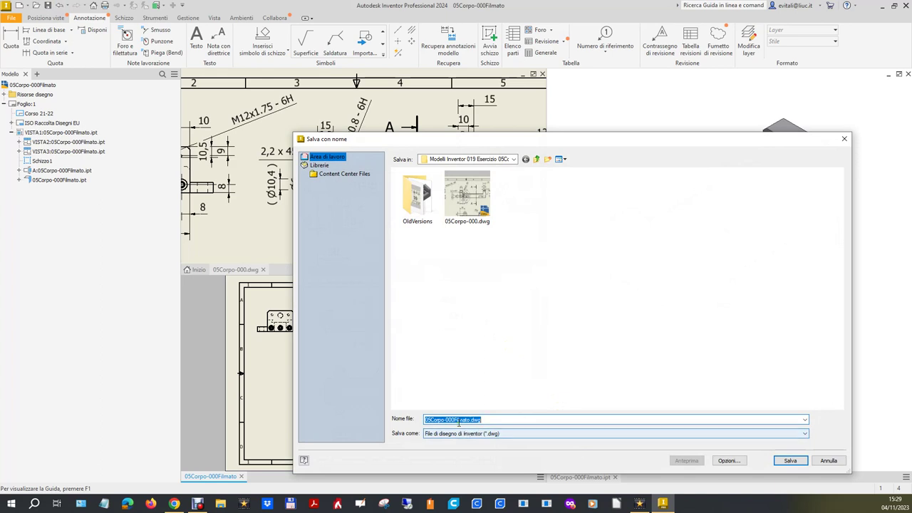
Save the drawing as 05Corpo-000Filmato.dwg and zoom into the front view
click(805, 463)
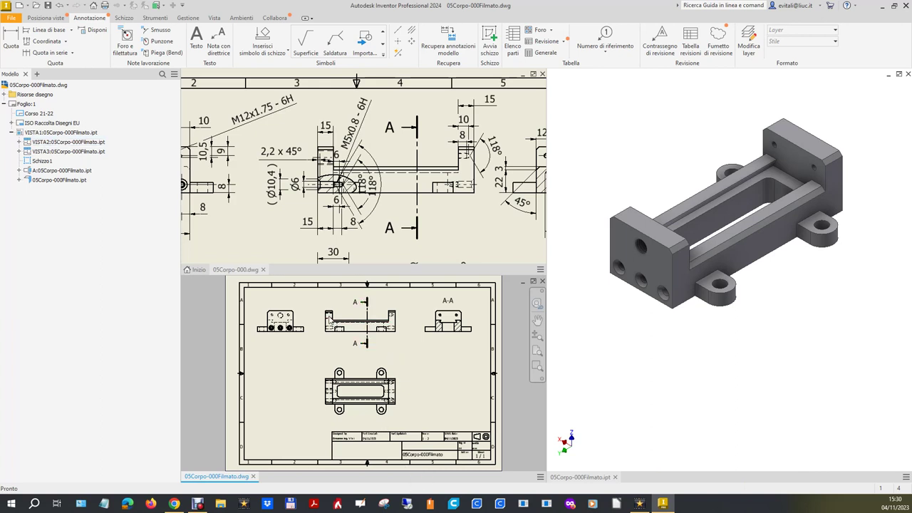
scroll(325, 322, down, 5)
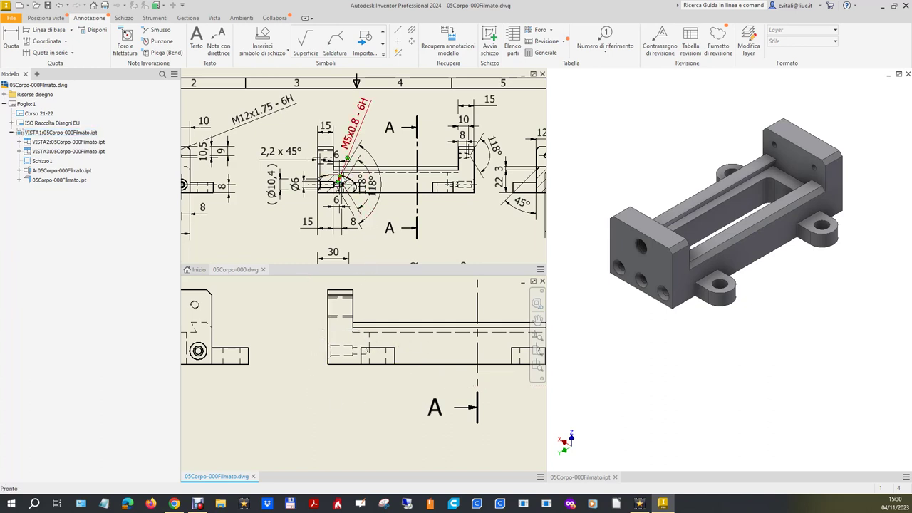
click(357, 419)
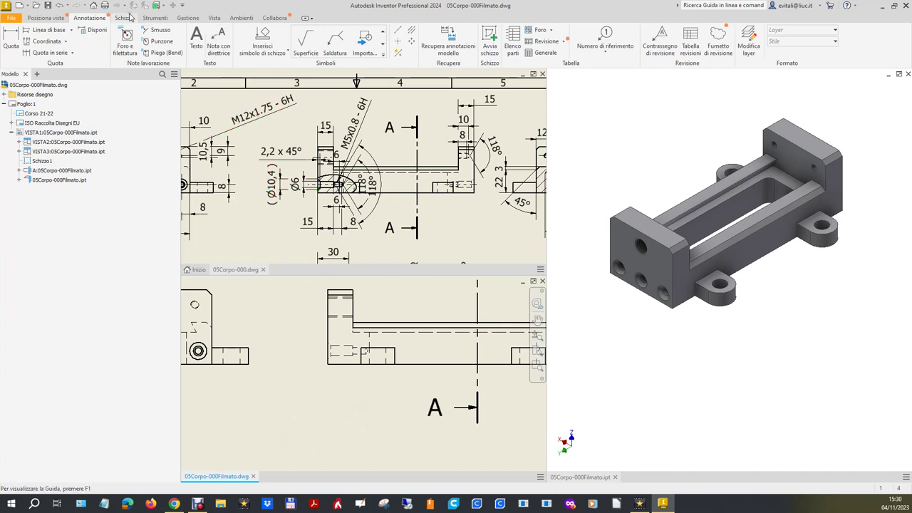
click(371, 415)
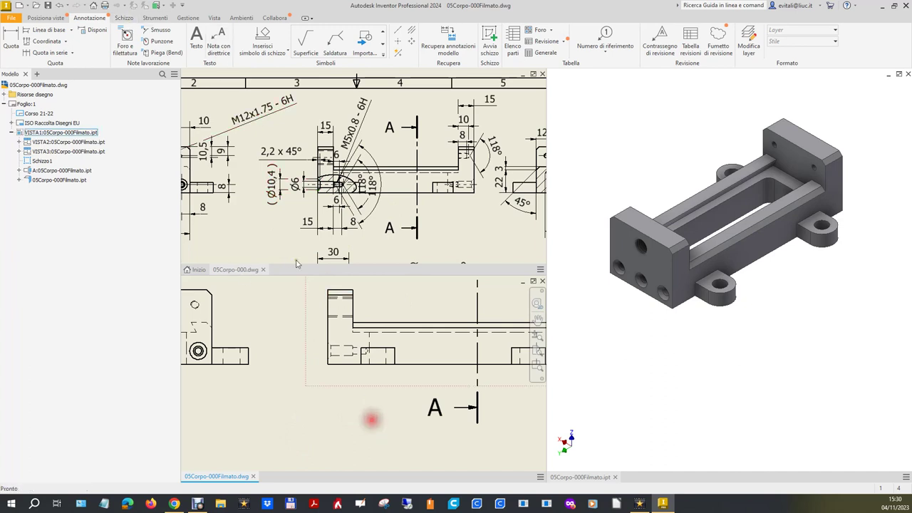
click(128, 19)
Start a new sketch on the front view with the control-vertex spline tool
click(311, 322)
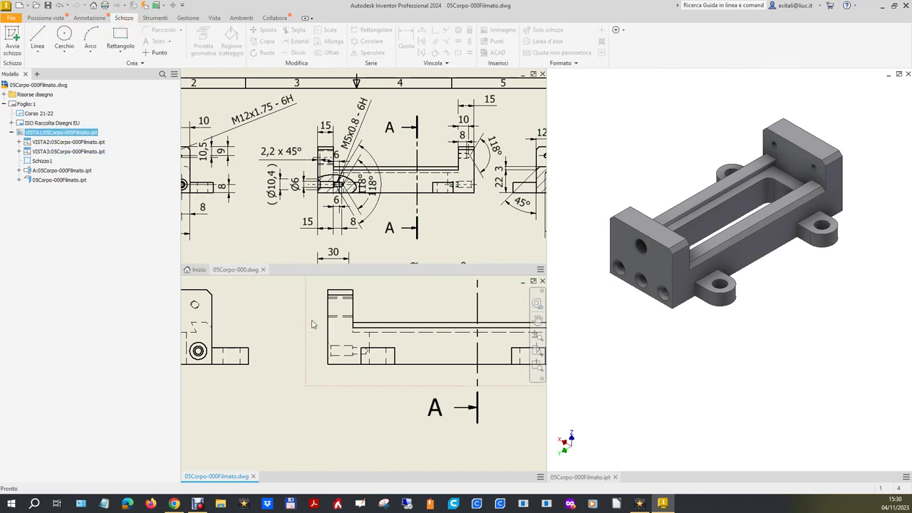
click(314, 325)
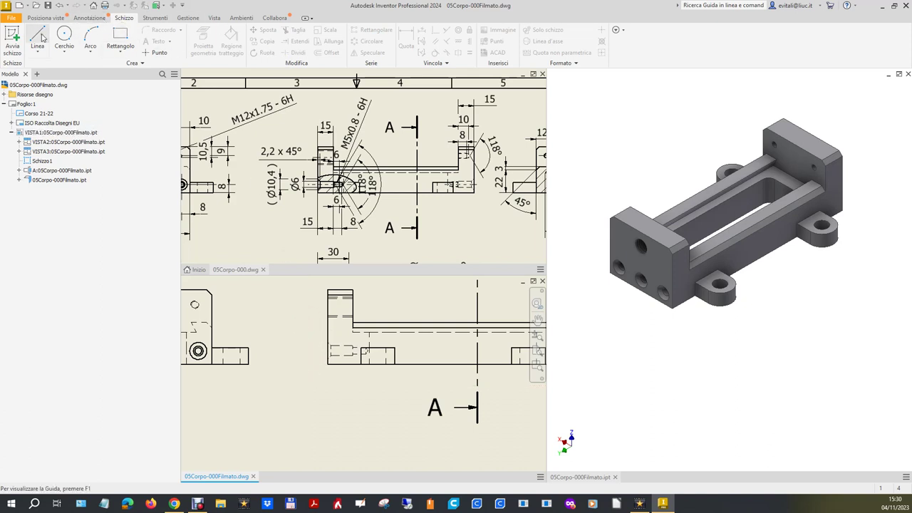
click(315, 342)
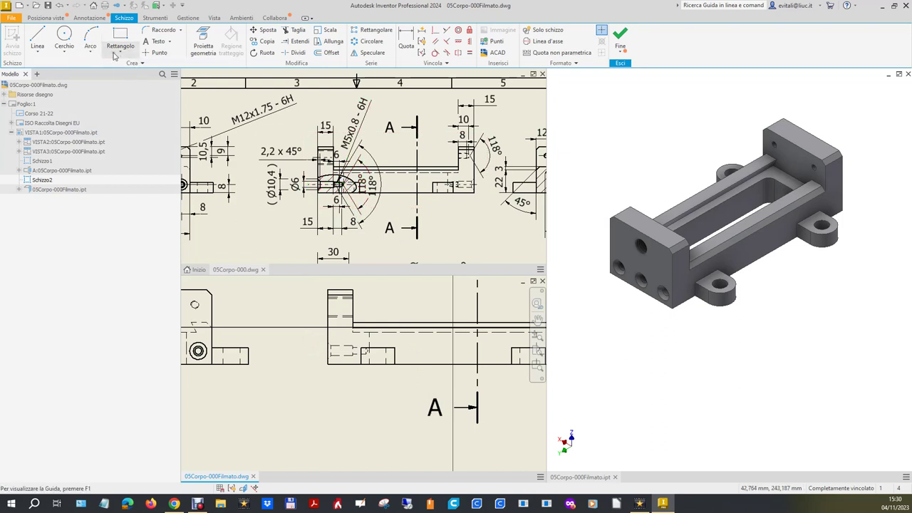
click(114, 56)
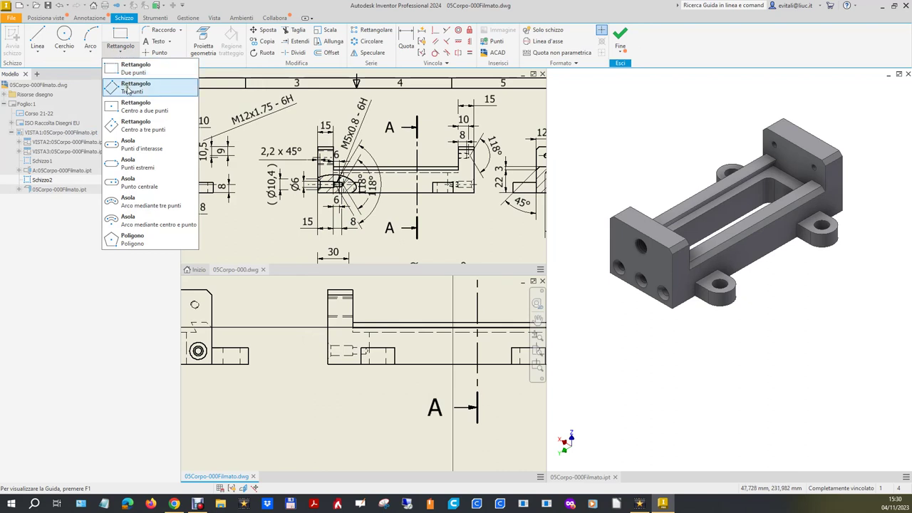
click(38, 54)
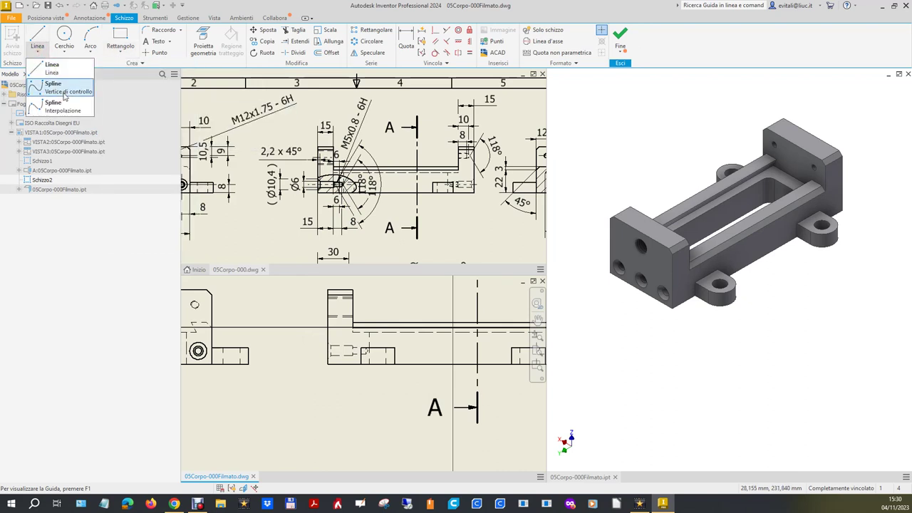
click(57, 106)
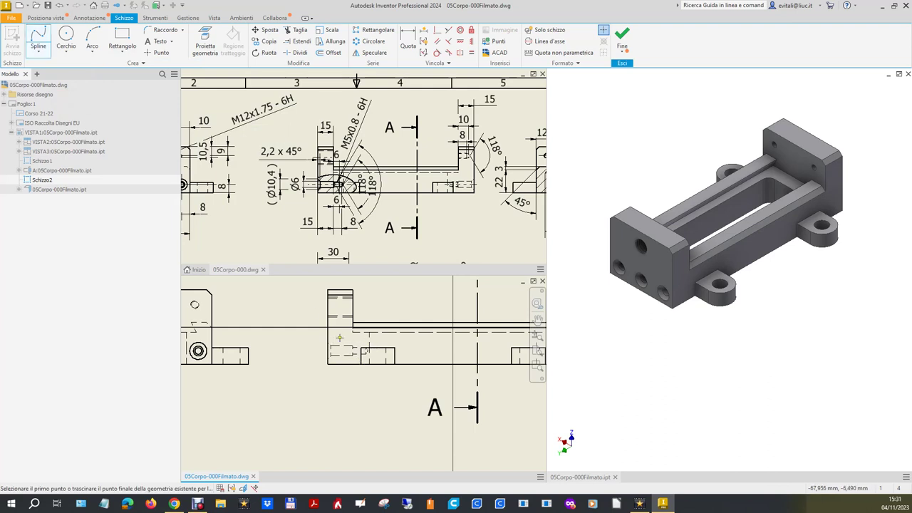
Draw a closed spline boundary around the threaded hole in the lower view
click(341, 339)
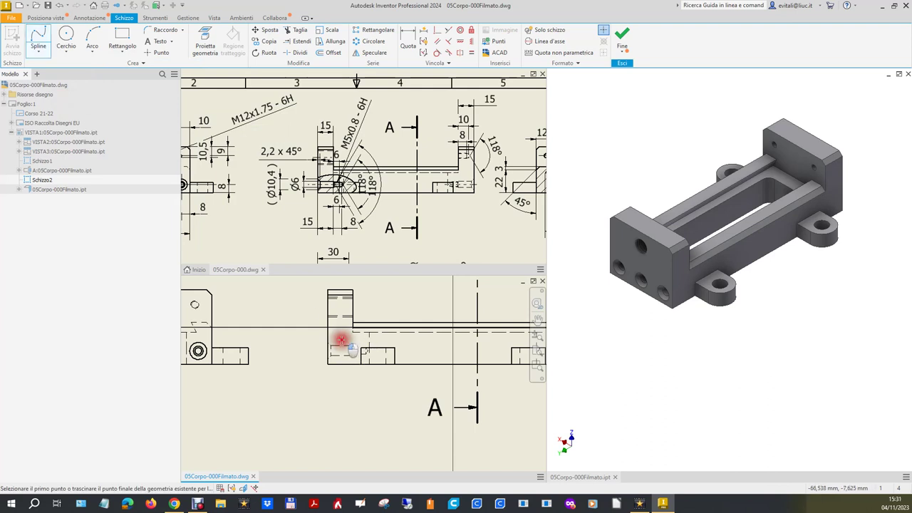
click(362, 340)
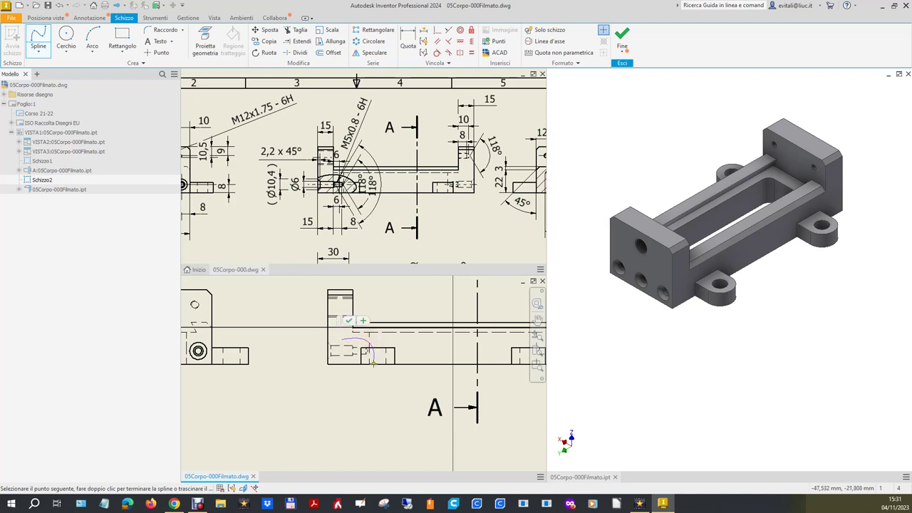
click(372, 356)
click(338, 367)
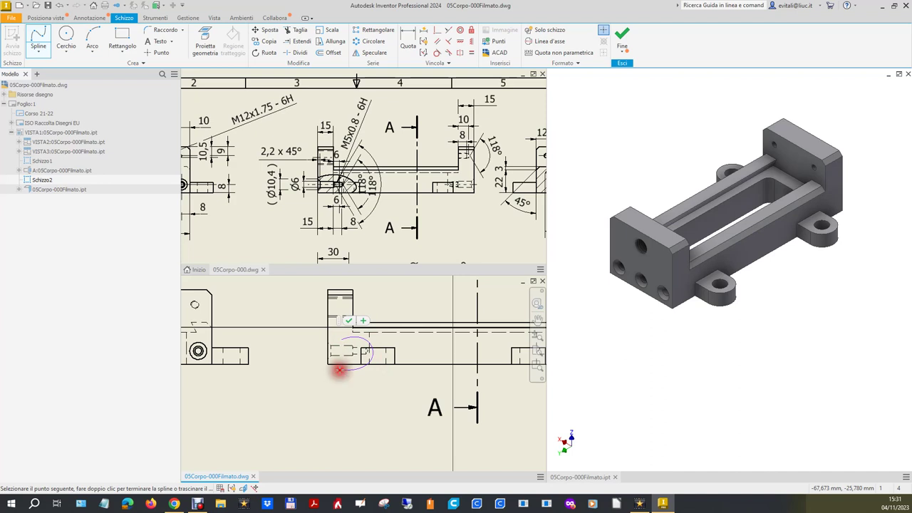
click(319, 351)
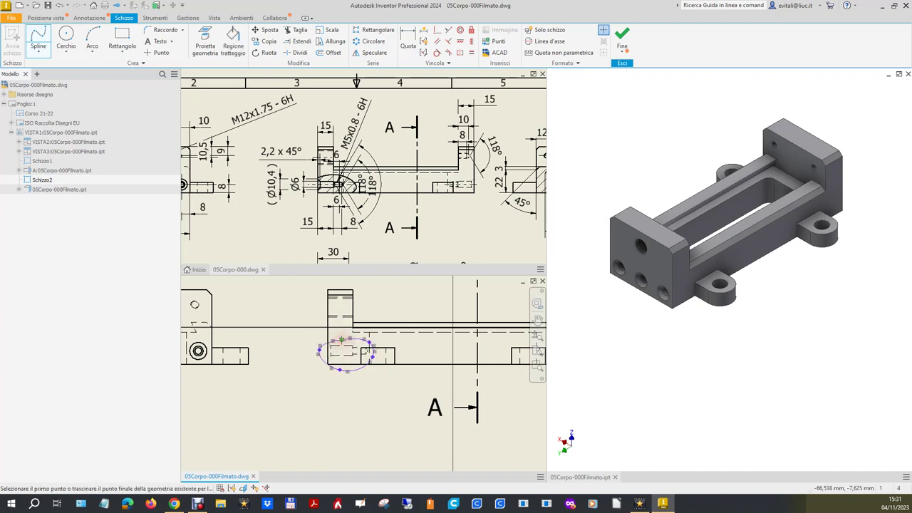
right_click(342, 340)
click(372, 340)
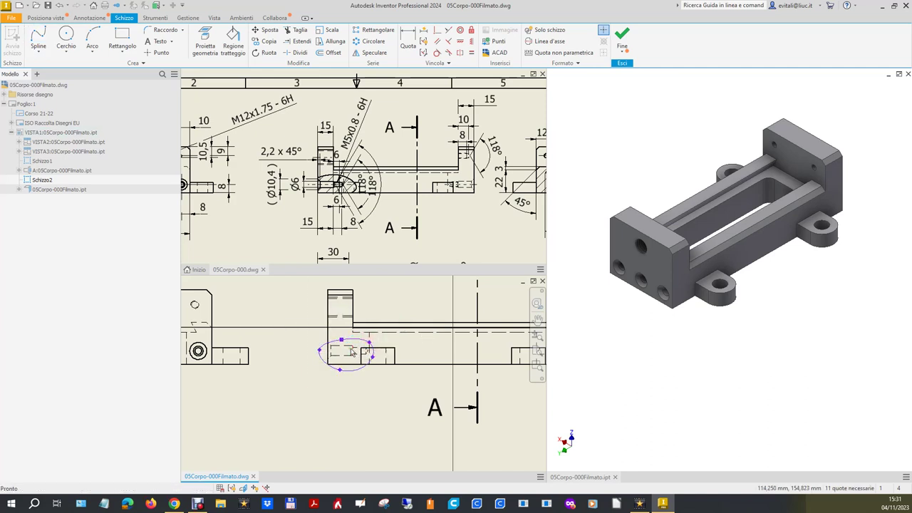
Reshape the spline so it fully encloses the hole, then finish the sketch
scroll(349, 353, up, 3)
drag(342, 326, 341, 320)
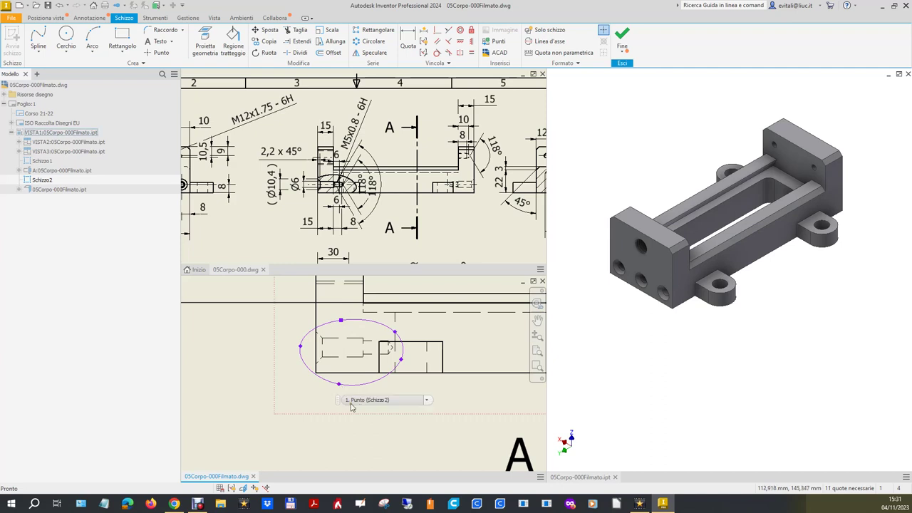
scroll(316, 381, up, 3)
scroll(319, 369, down, 3)
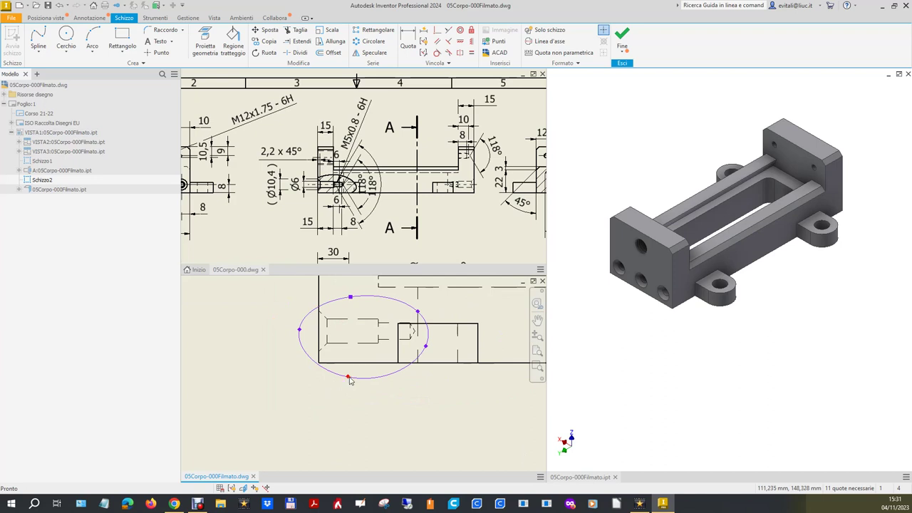
drag(423, 352, 421, 366)
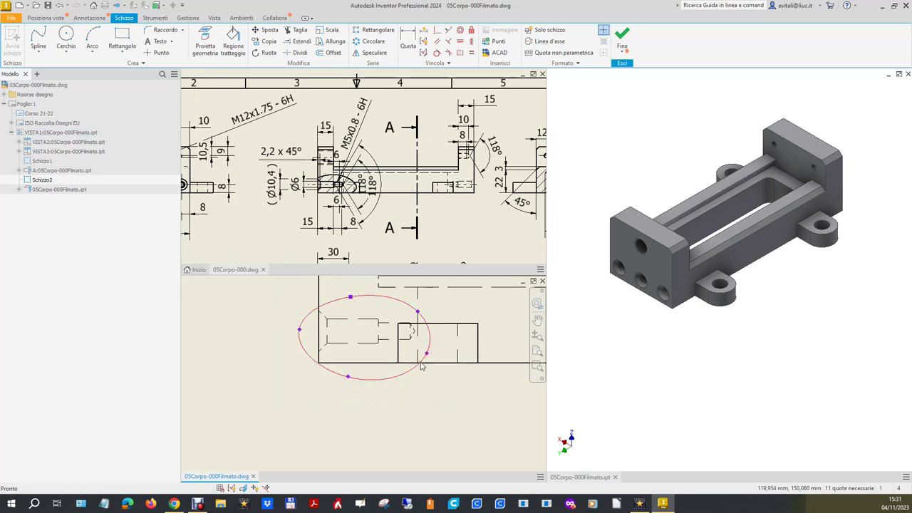
drag(300, 333, 293, 331)
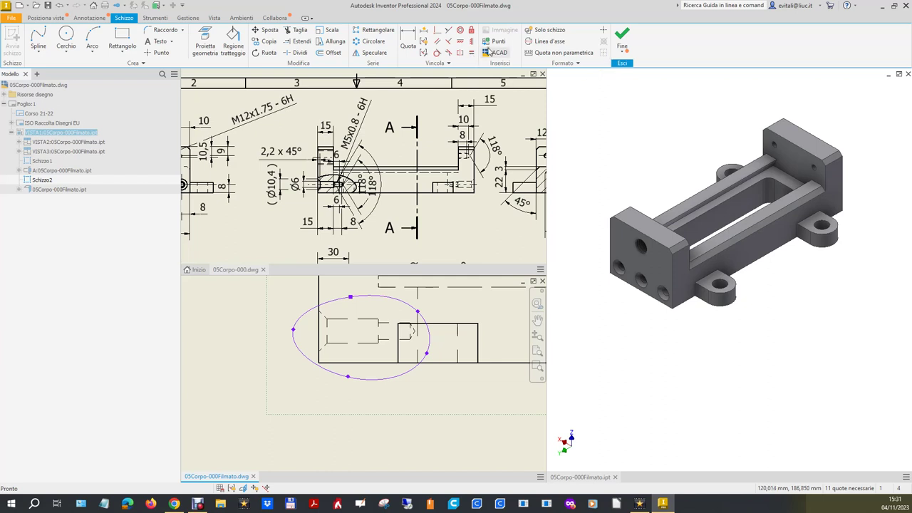
click(622, 32)
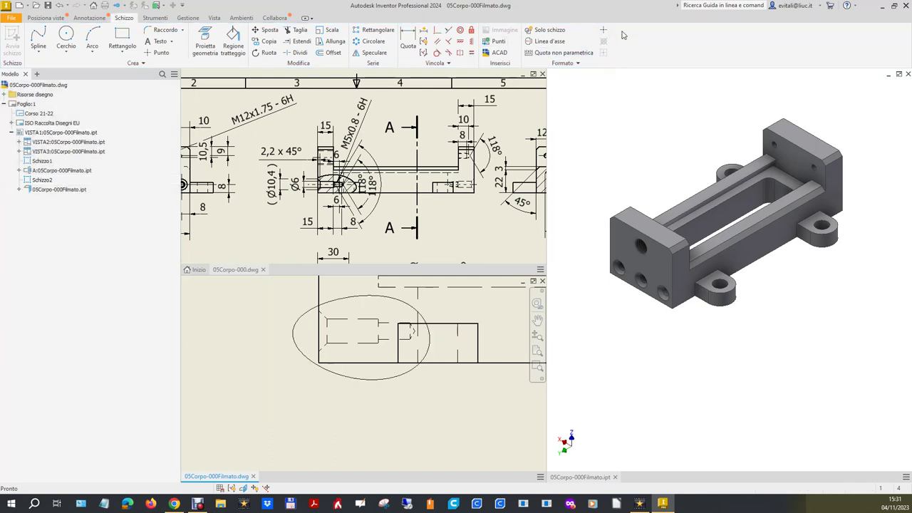
Create a break-out section bounded by the Schizzo2 spline, 8 deep from the hole edge
click(42, 17)
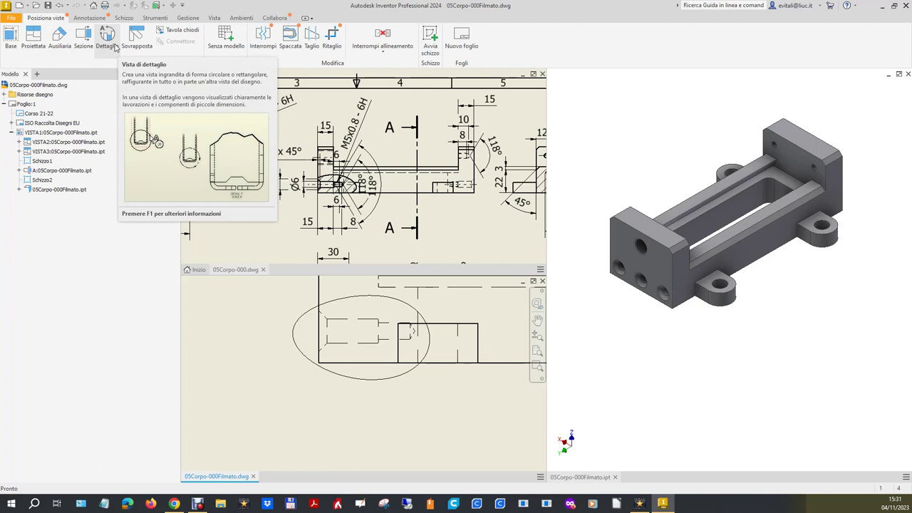
click(289, 36)
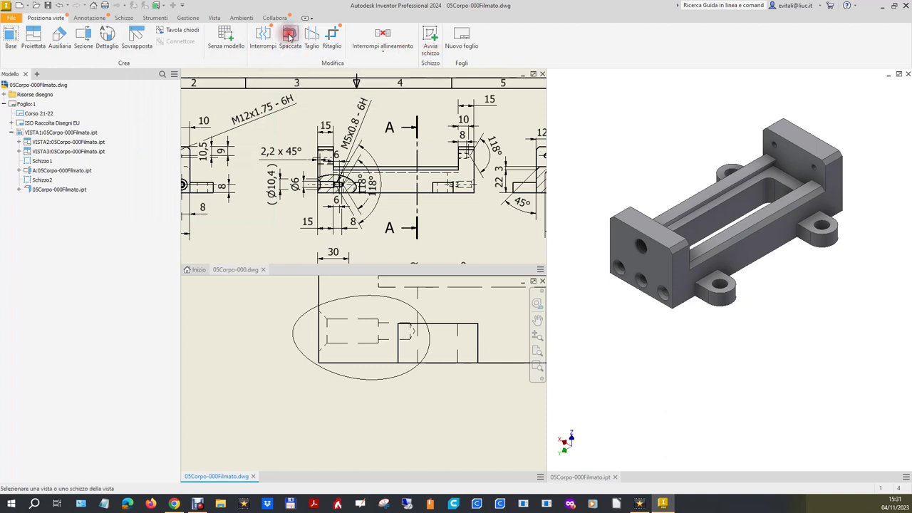
click(327, 306)
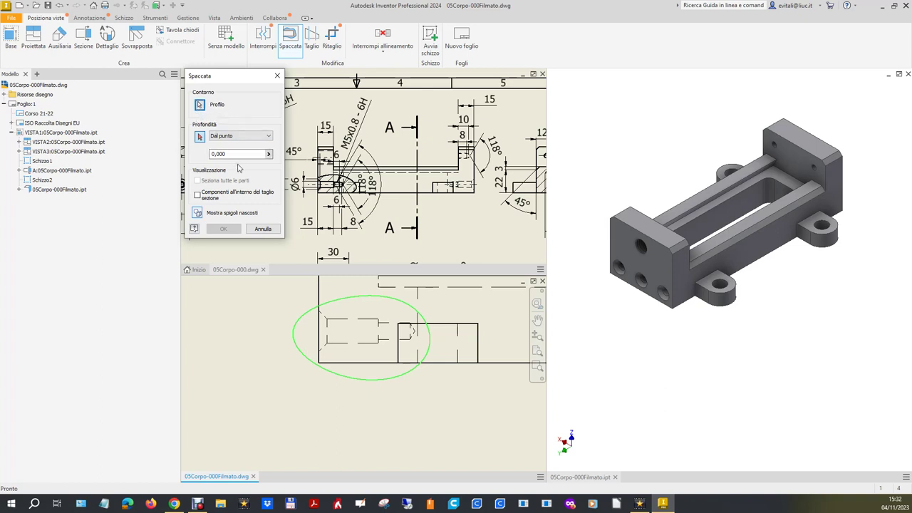
drag(236, 153, 213, 157)
text(8)
click(318, 329)
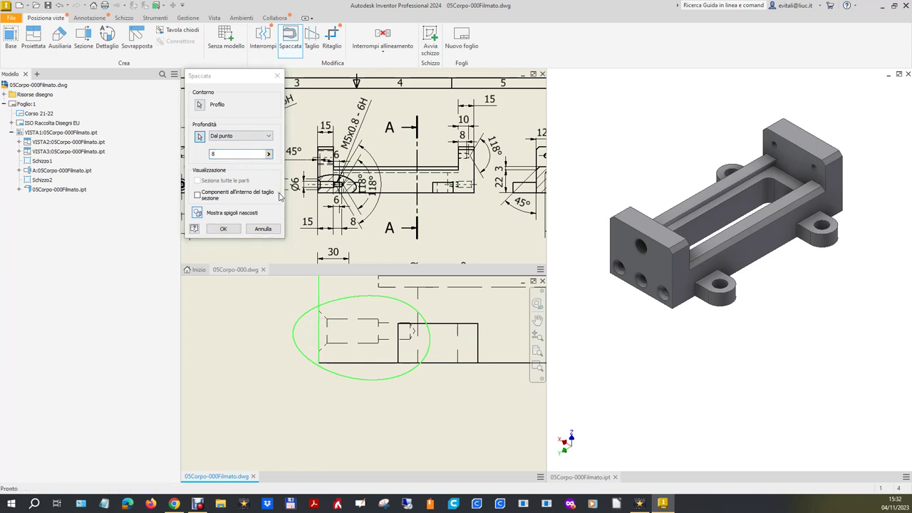
click(223, 229)
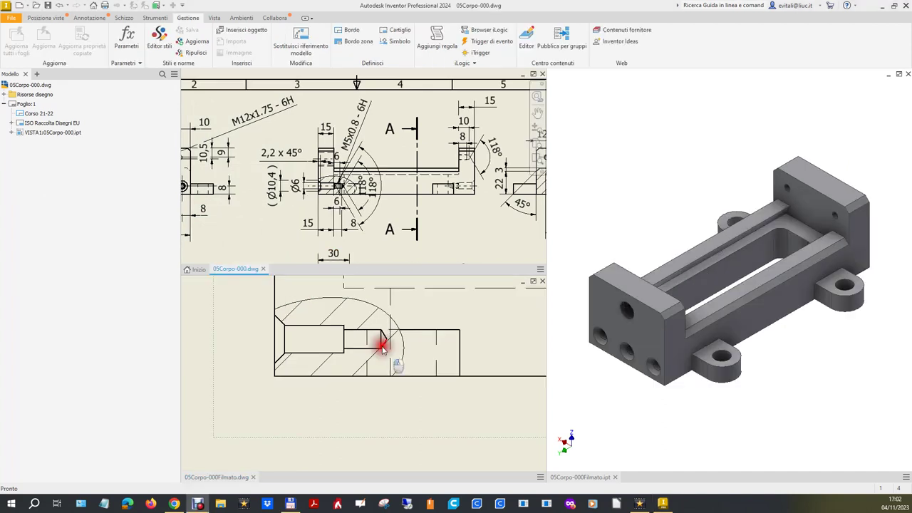
Inspect the 118° angle dimension and hole centreline, then activate the 3D part window
click(336, 182)
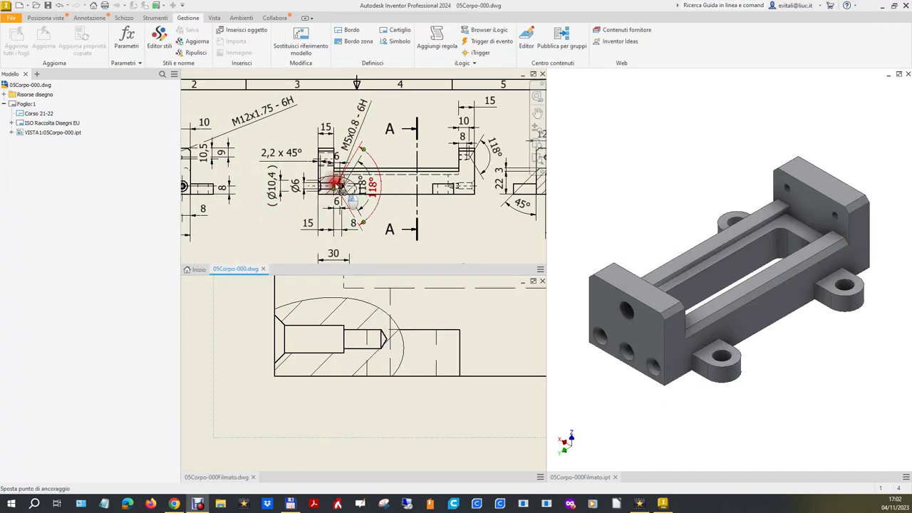
key(Escape)
scroll(340, 189, up, 3)
scroll(340, 189, up, 2)
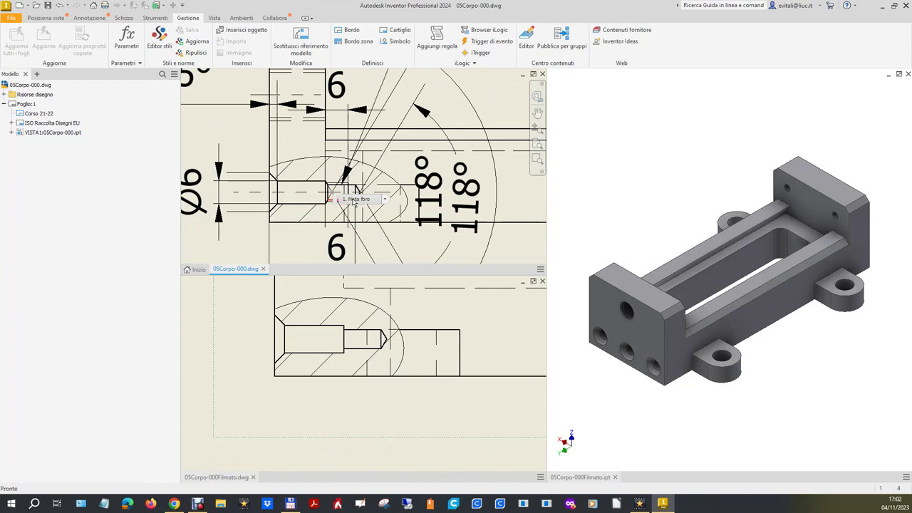
click(331, 196)
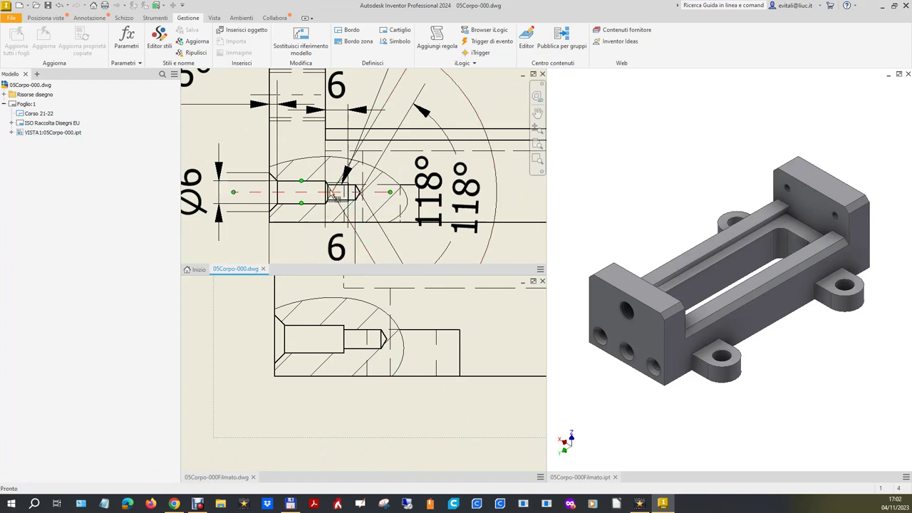
scroll(332, 197, up, 3)
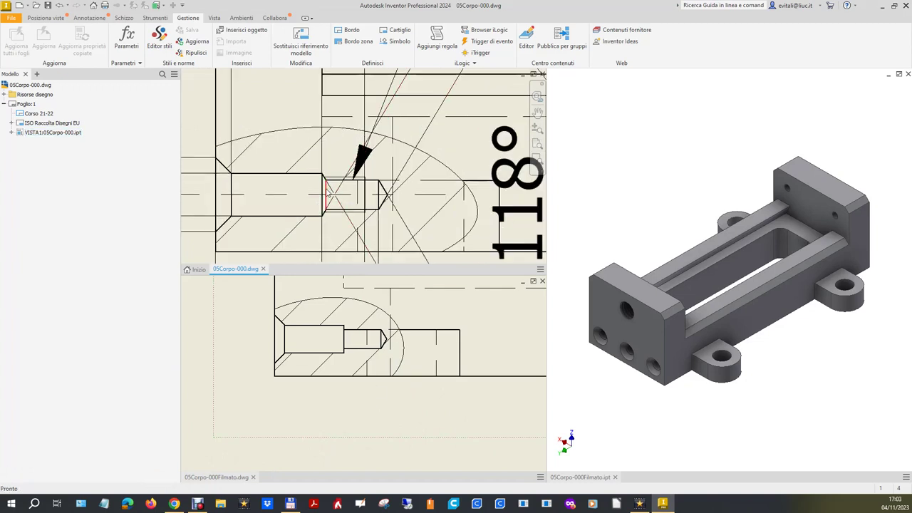
click(339, 195)
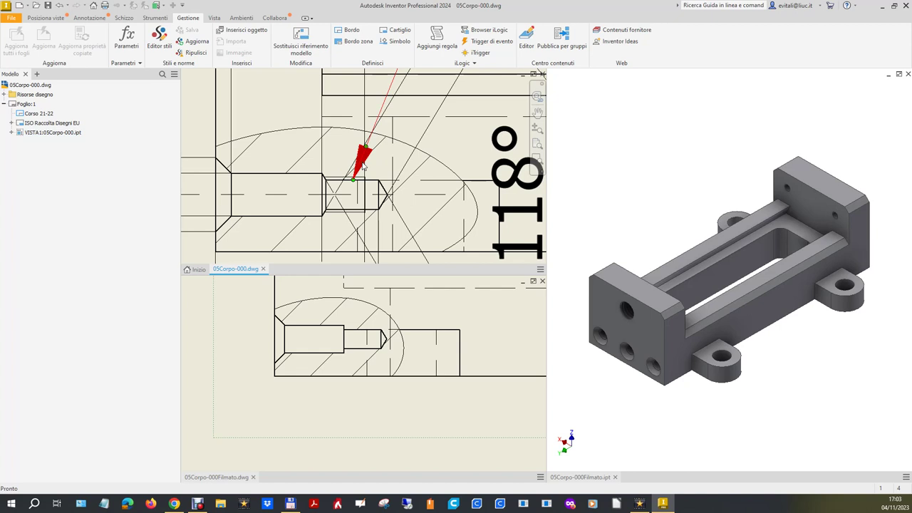
scroll(381, 199, up, 2)
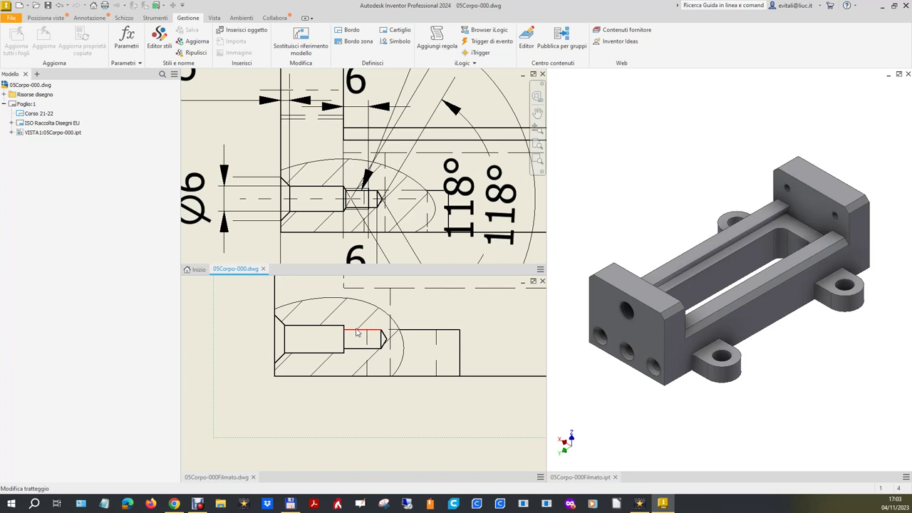
click(582, 377)
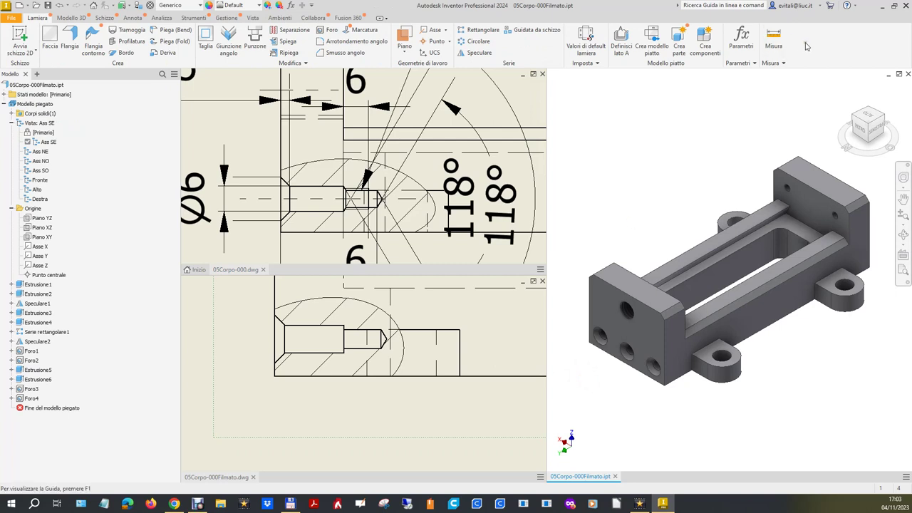
Open the Foro1 hole feature for editing from the model browser
click(843, 86)
click(651, 366)
click(346, 338)
click(11, 352)
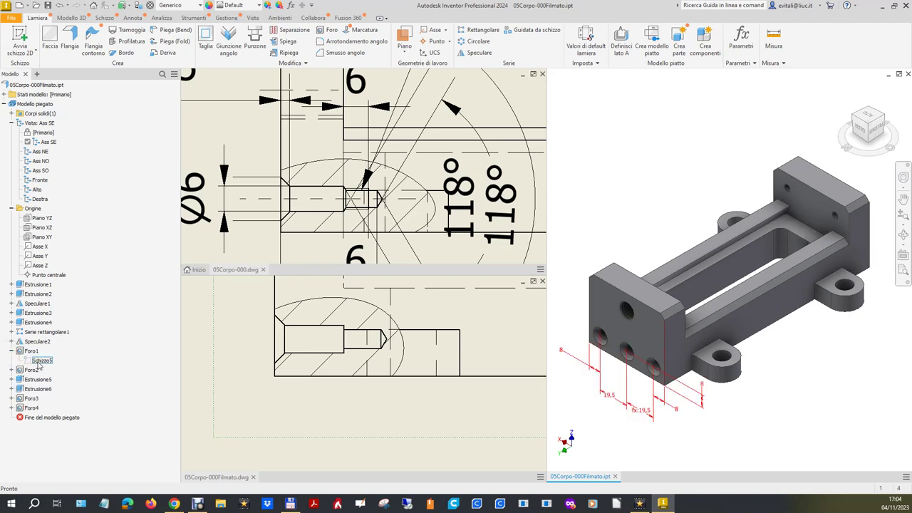
right_click(31, 351)
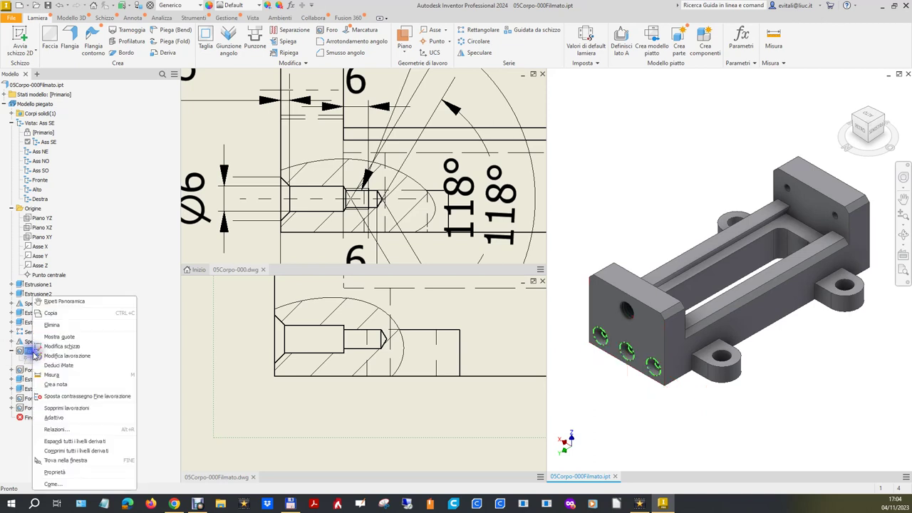
click(40, 358)
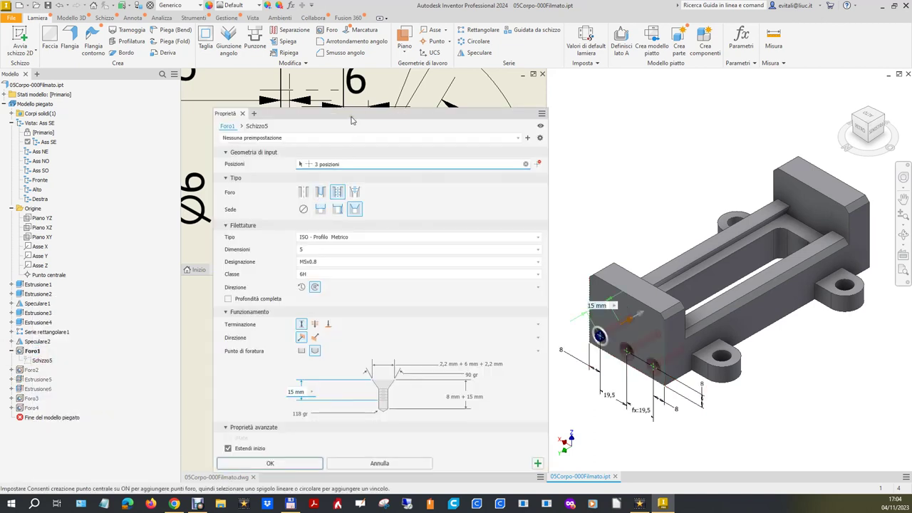
Change the Foro1 drill depth from 15 to 15+6 mm and return to the drawing
drag(351, 120, 709, 87)
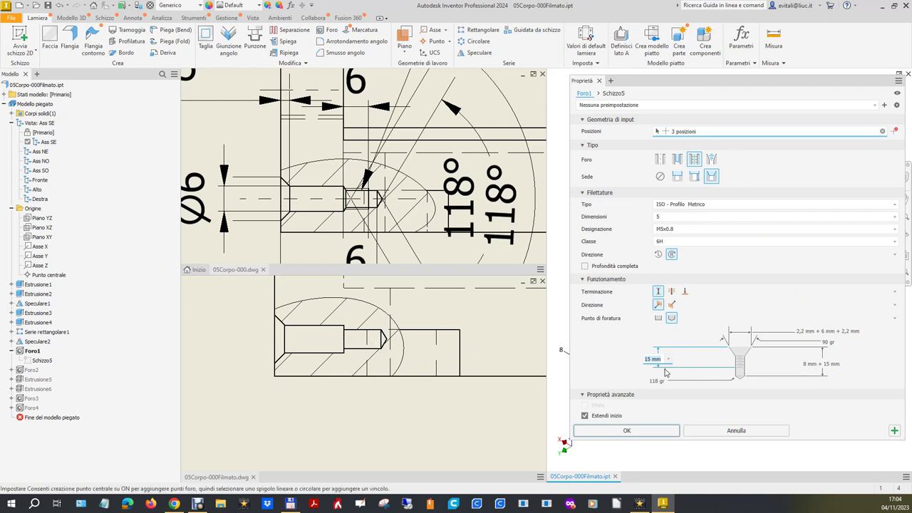
click(663, 363)
click(663, 363)
text(+6)
click(630, 431)
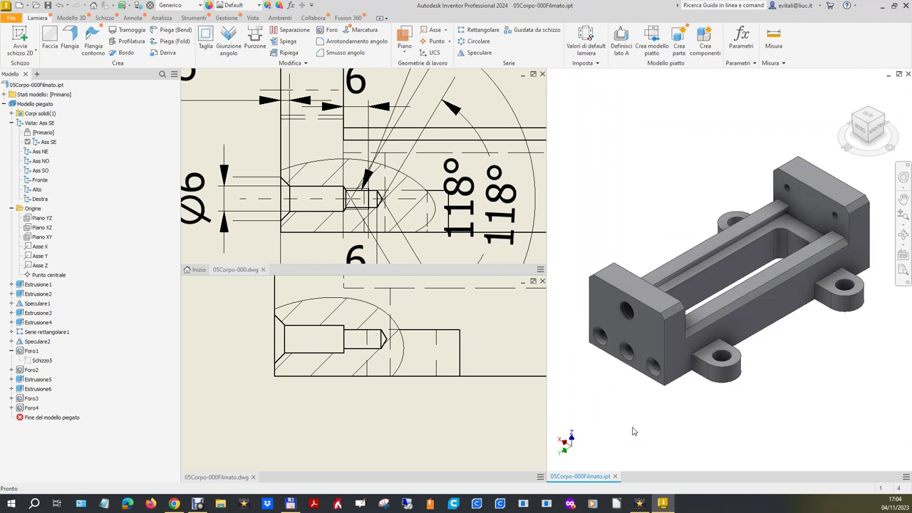
click(510, 435)
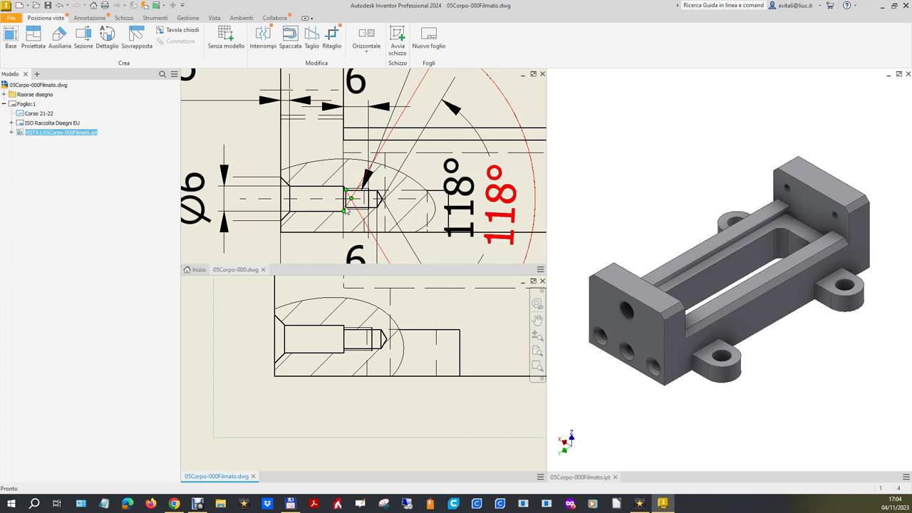
Edit the Foro2 hole feature in the part and change its drill depth to 15+6 mm
click(584, 367)
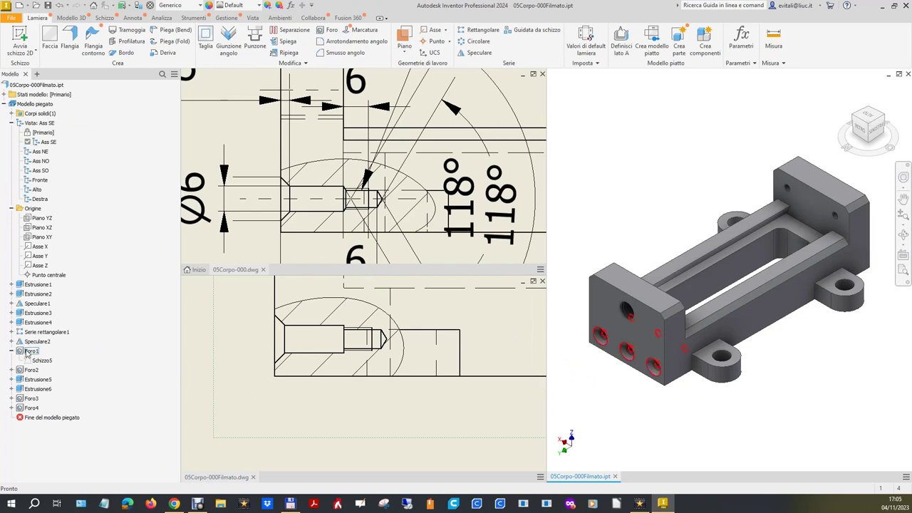
click(11, 370)
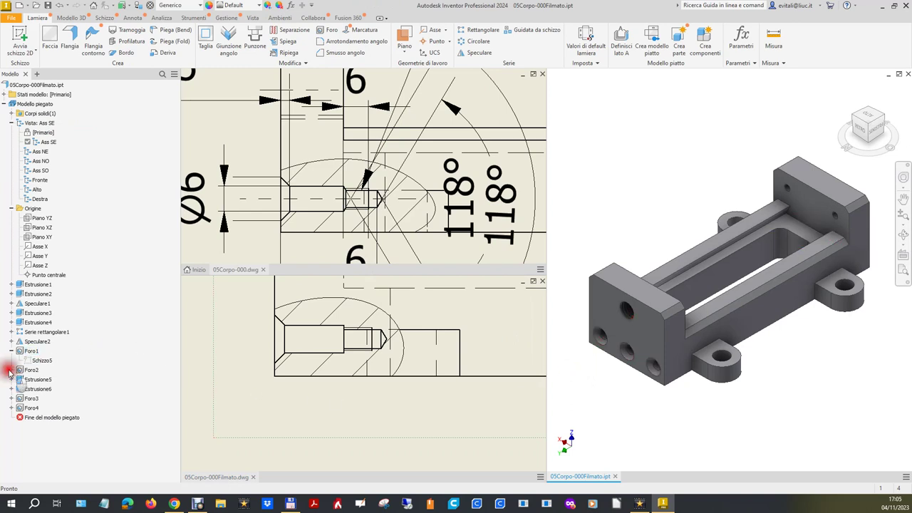
right_click(31, 370)
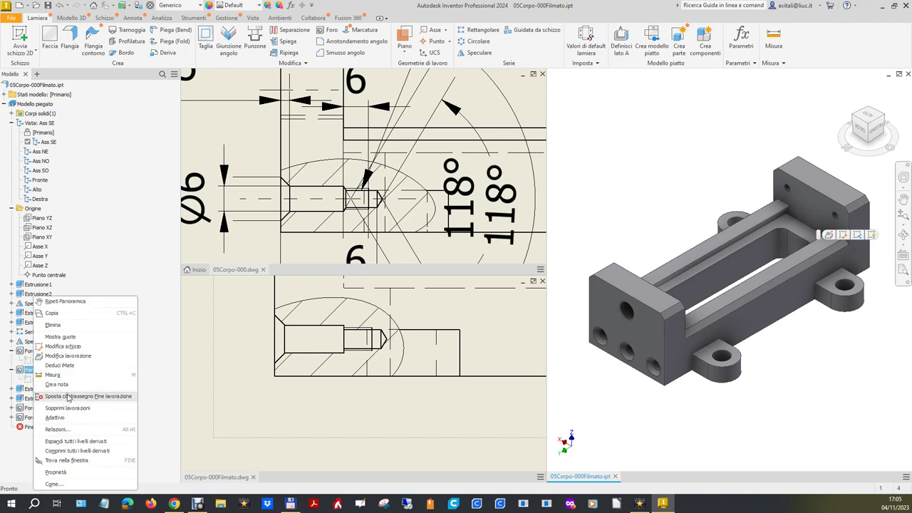
click(67, 356)
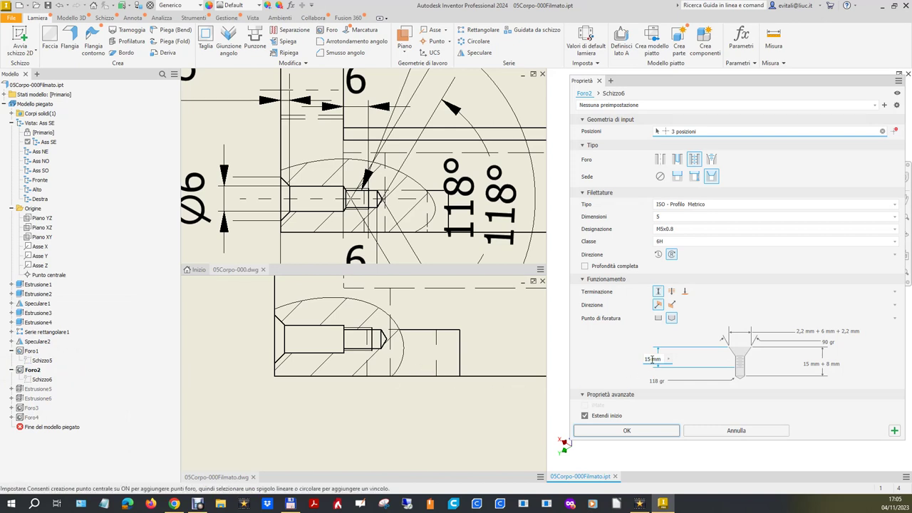
double_click(652, 360)
text(15)
text(+6)
click(664, 430)
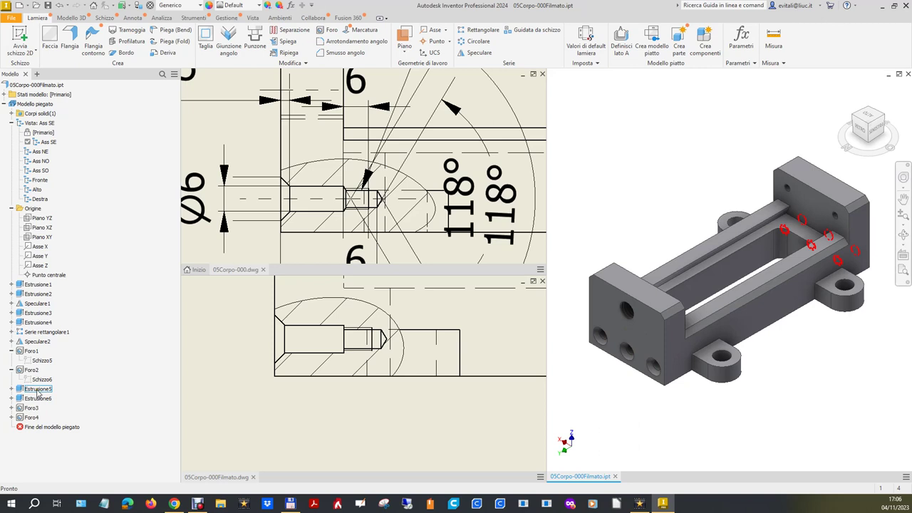
Move the end-of-part marker up so the part ends just after Estrusione5
drag(44, 427, 43, 412)
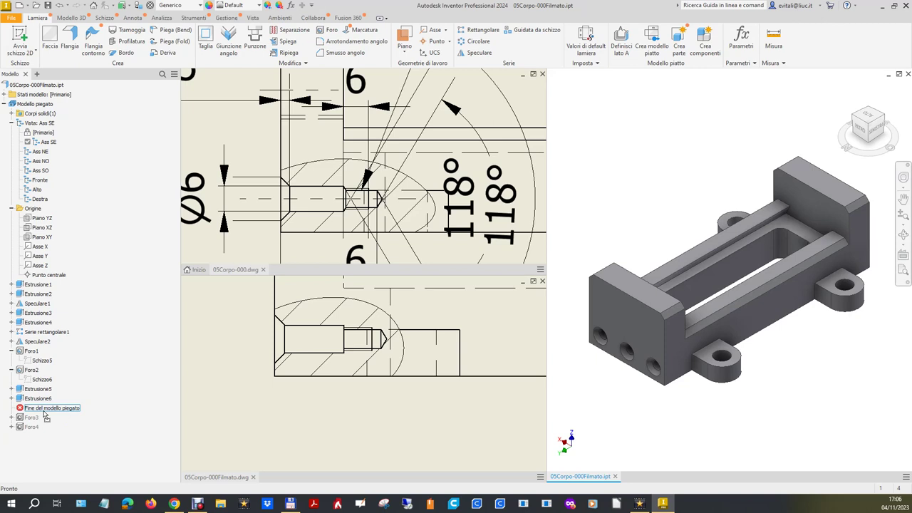
click(43, 411)
drag(44, 411, 44, 403)
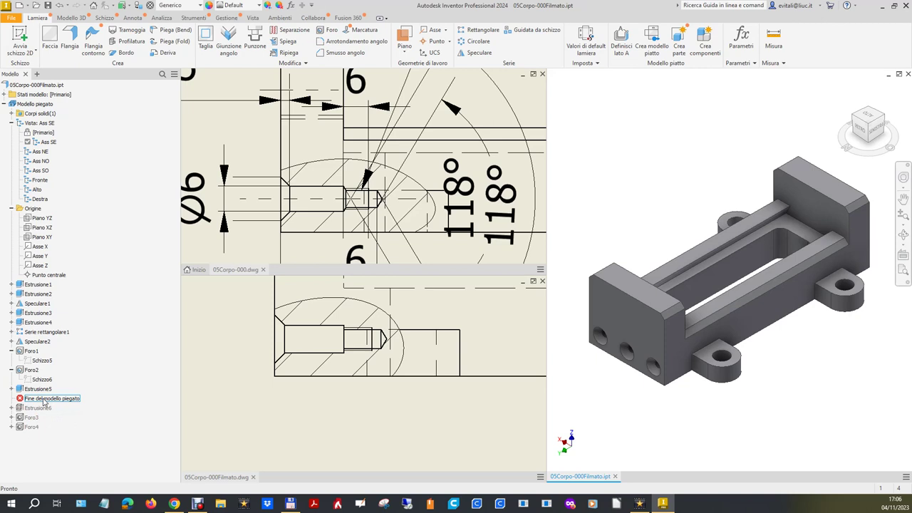
Expand Estrusione5 in the browser to reveal its sketch Schizzo7
right_click(44, 388)
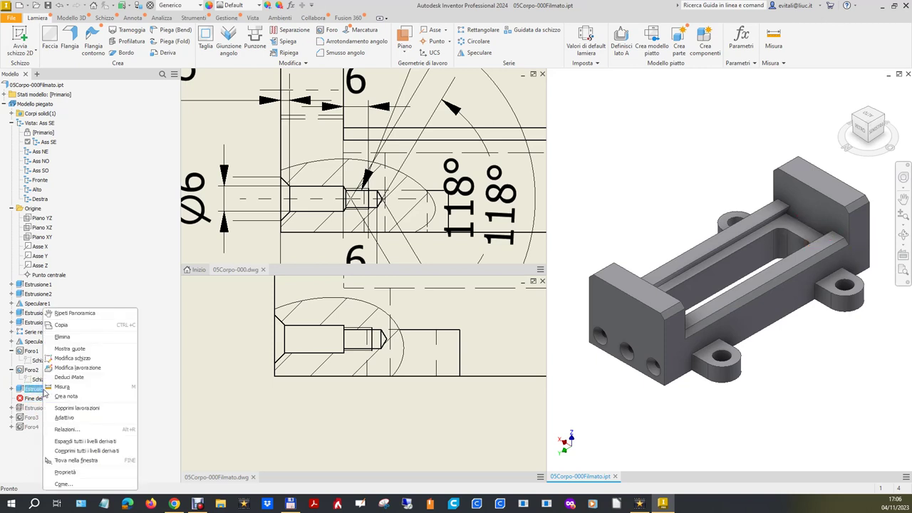
click(146, 341)
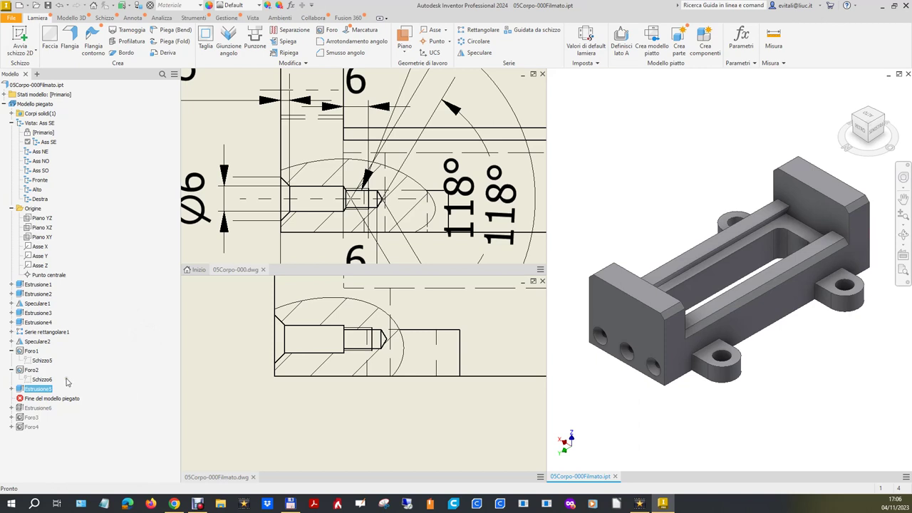
click(12, 389)
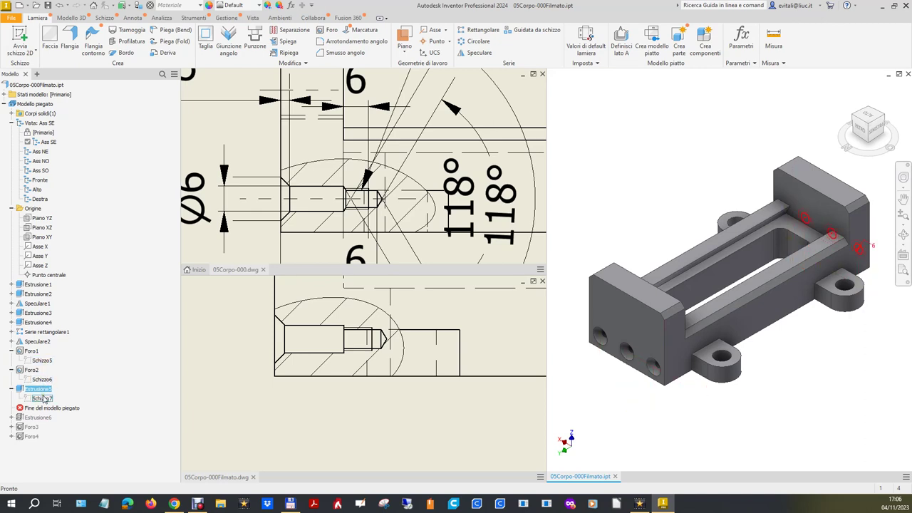
Share sketch Schizzo7, suppress Estrusione5, and select Schizzo7 for the new holes
right_click(45, 397)
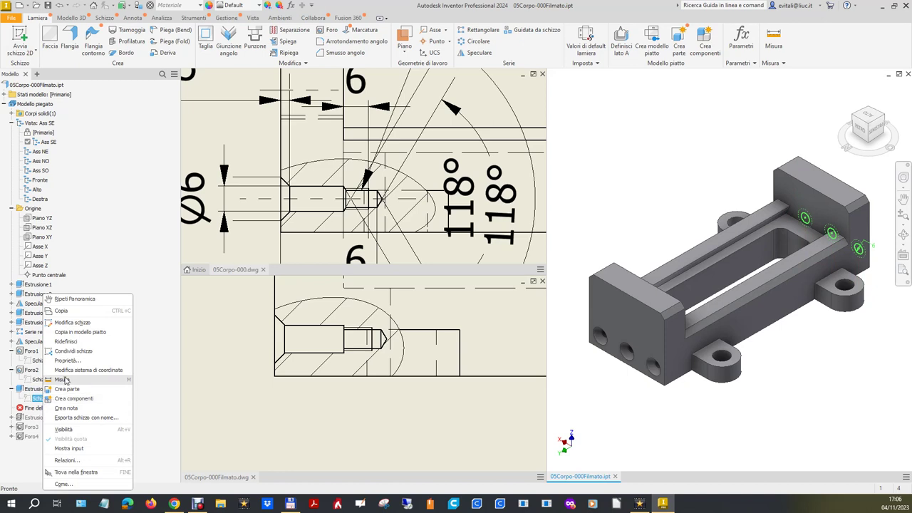
click(73, 351)
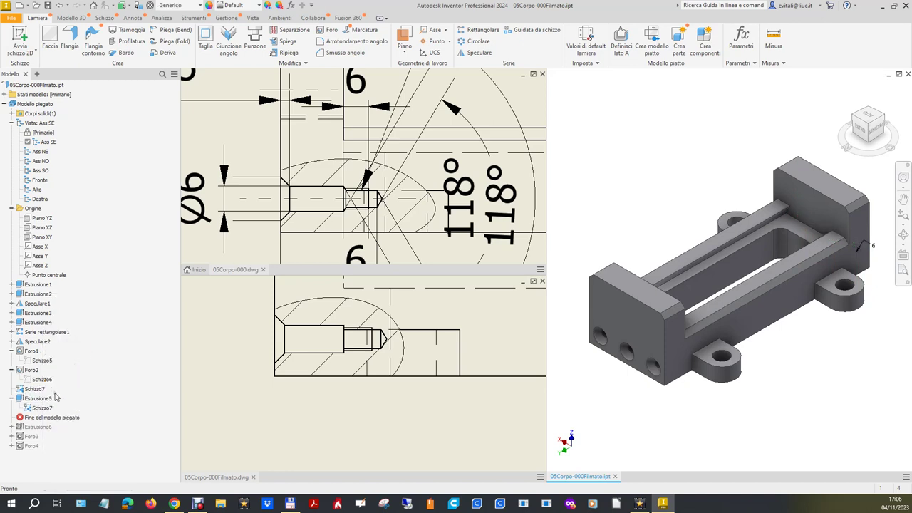
right_click(45, 402)
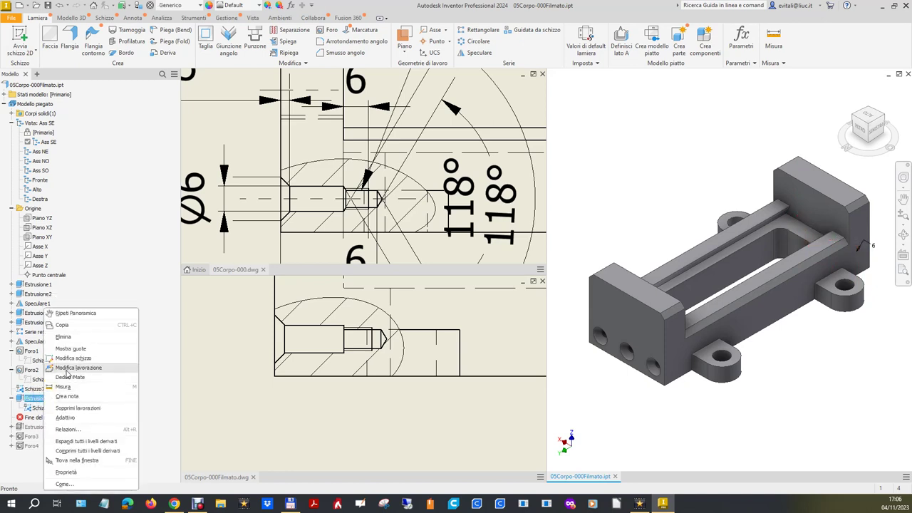
click(80, 409)
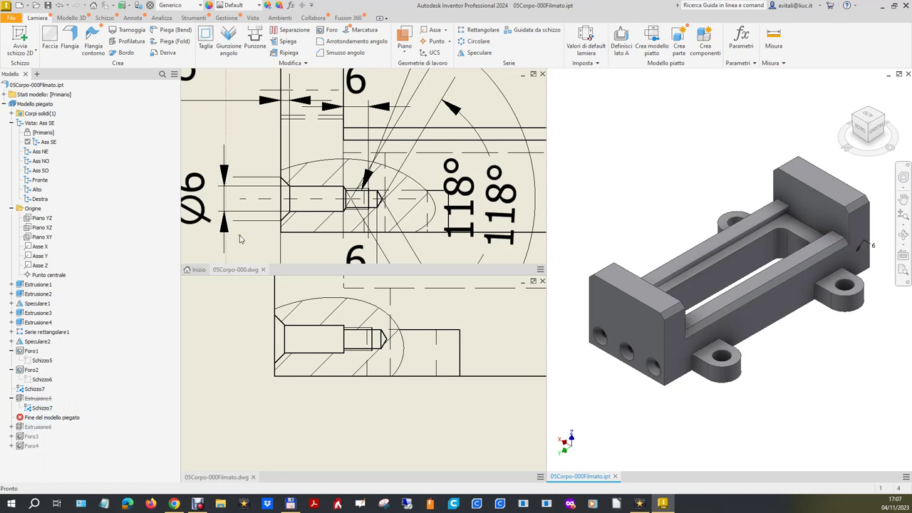
click(43, 390)
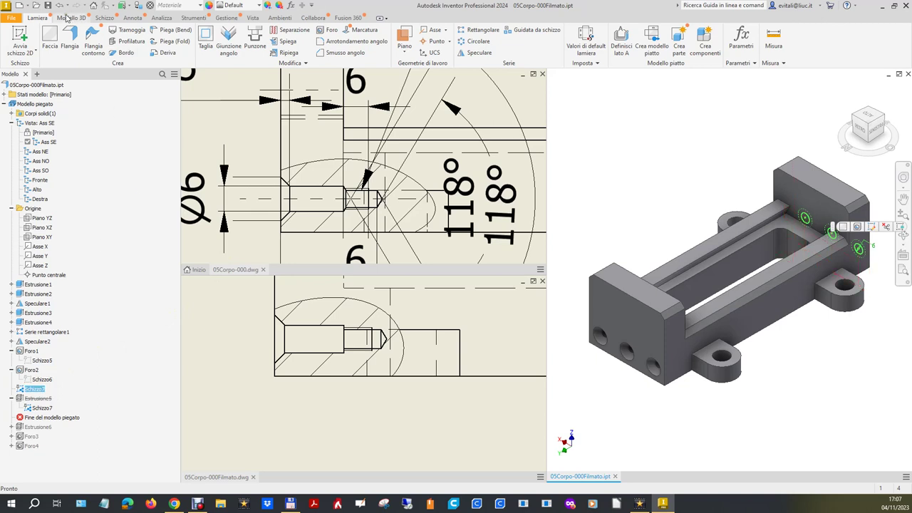
click(71, 17)
Set up a plain hole with no seat, 15 mm deep and 6 mm in diameter
click(231, 41)
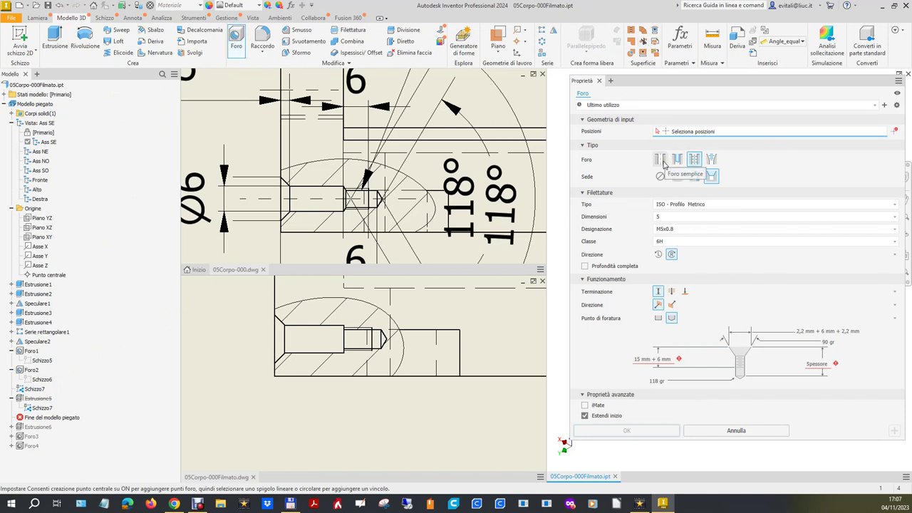
click(661, 161)
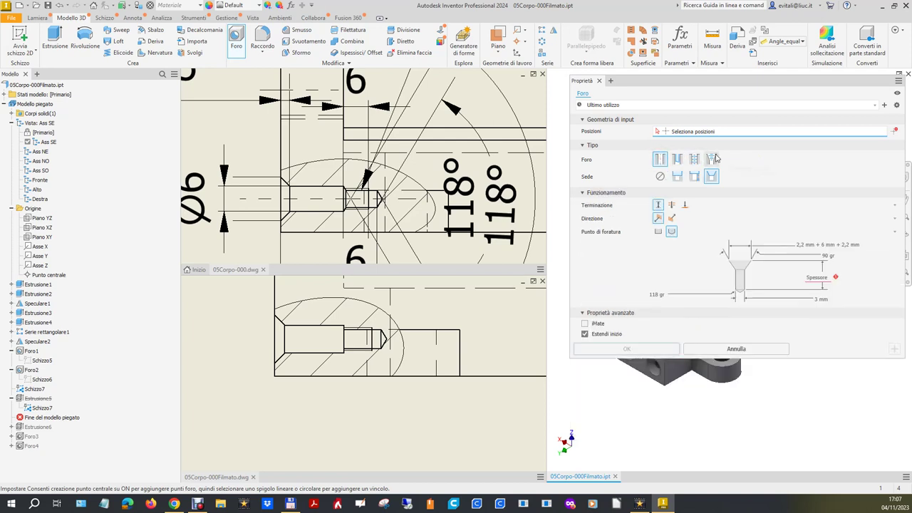
click(661, 178)
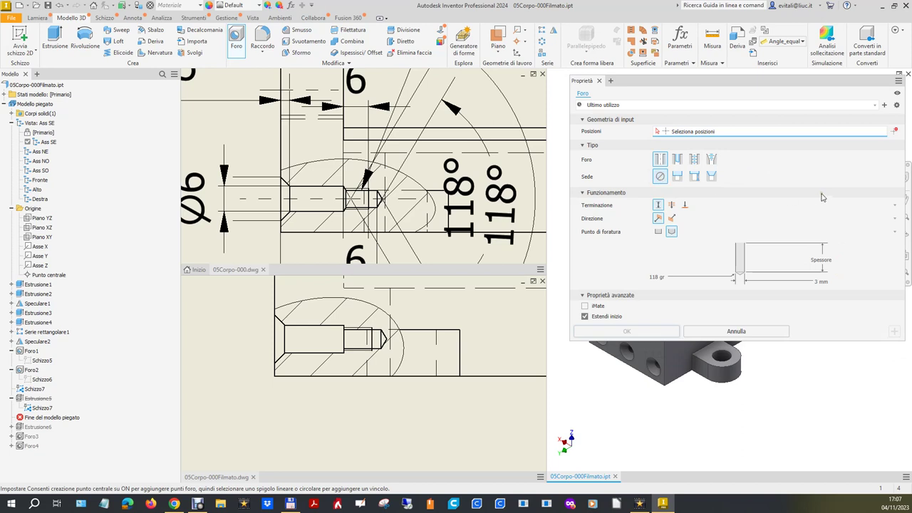
click(827, 261)
text(15)
click(820, 281)
text(6)
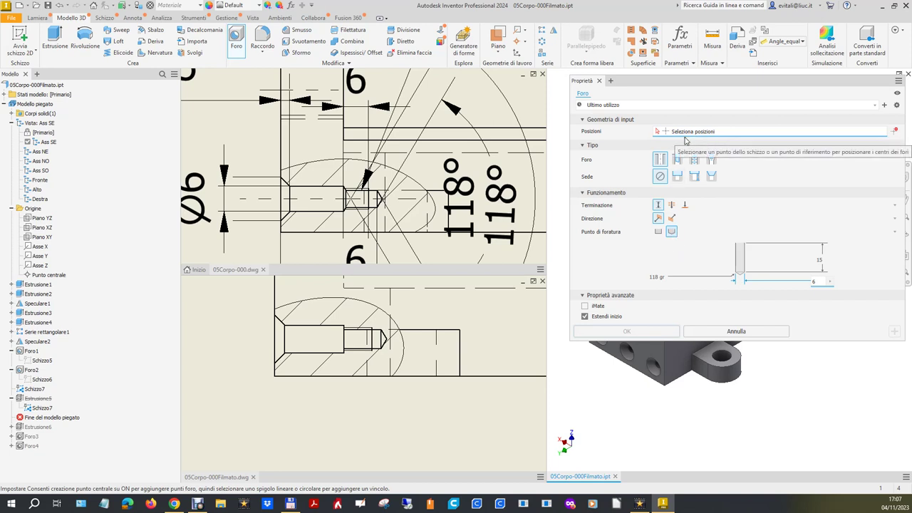
Place the holes at Schizzo7's three points on the end face and confirm, creating Foro5
drag(691, 80, 278, 164)
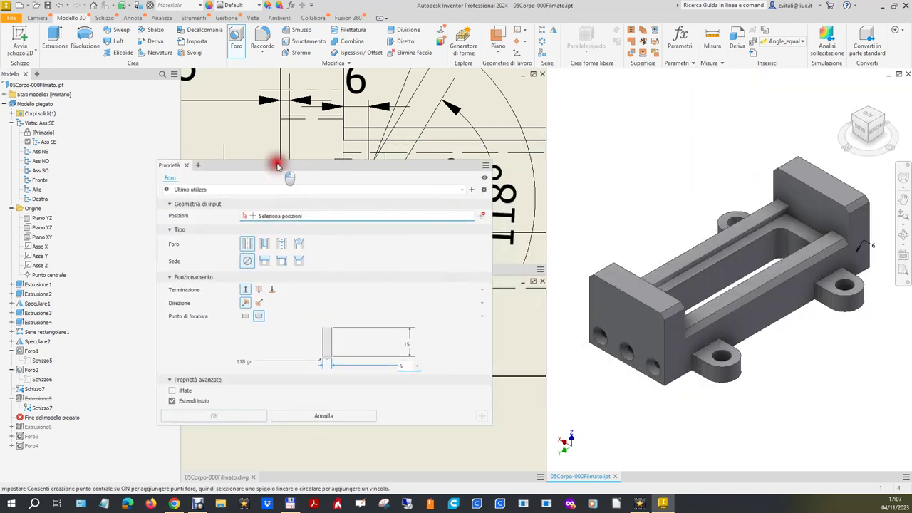
mouse_move(865, 128)
click(882, 118)
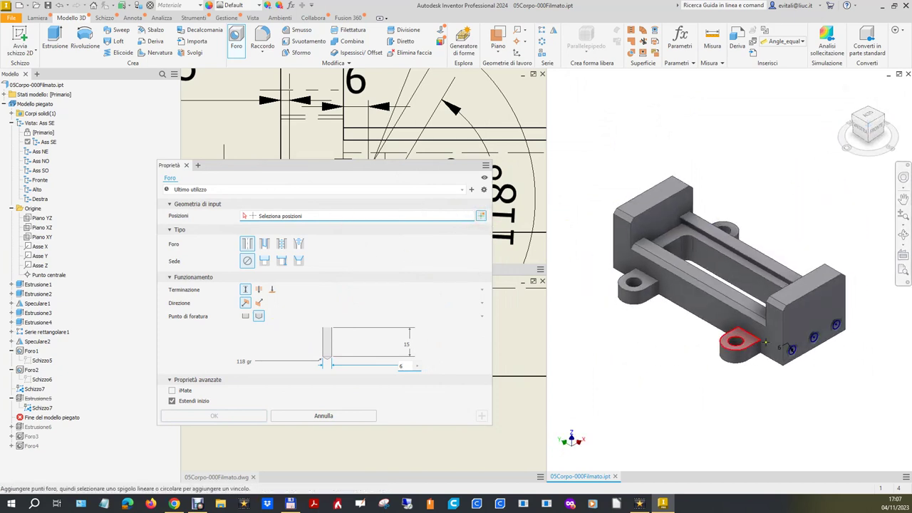
scroll(801, 360, down, 3)
scroll(801, 360, down, 3)
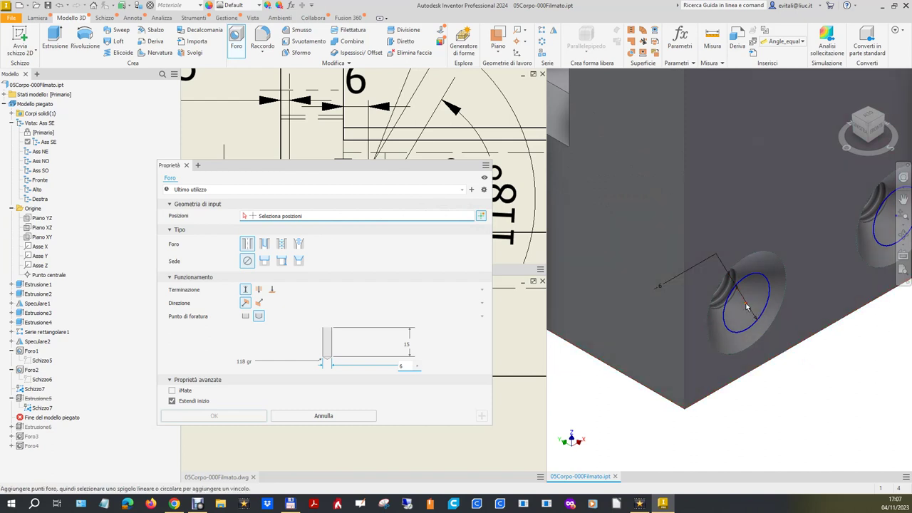
click(747, 305)
scroll(749, 308, up, 2)
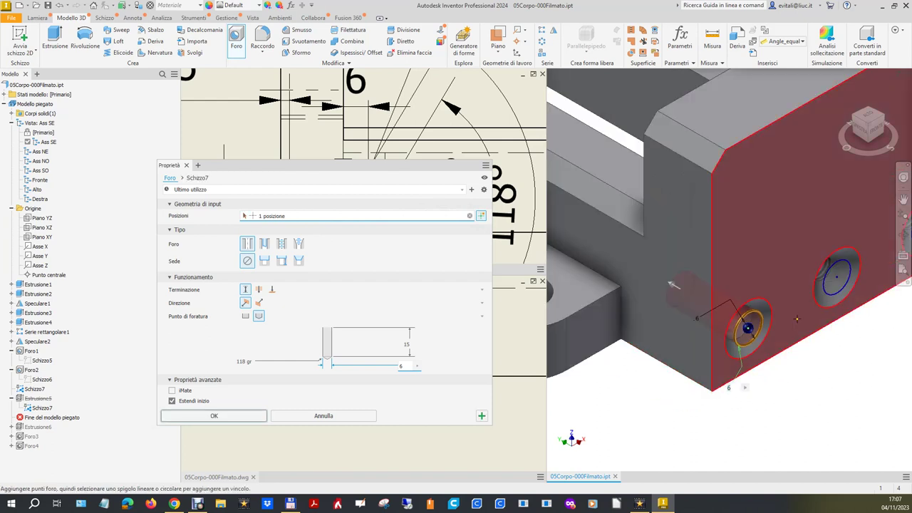
click(842, 286)
scroll(859, 292, up, 2)
click(860, 285)
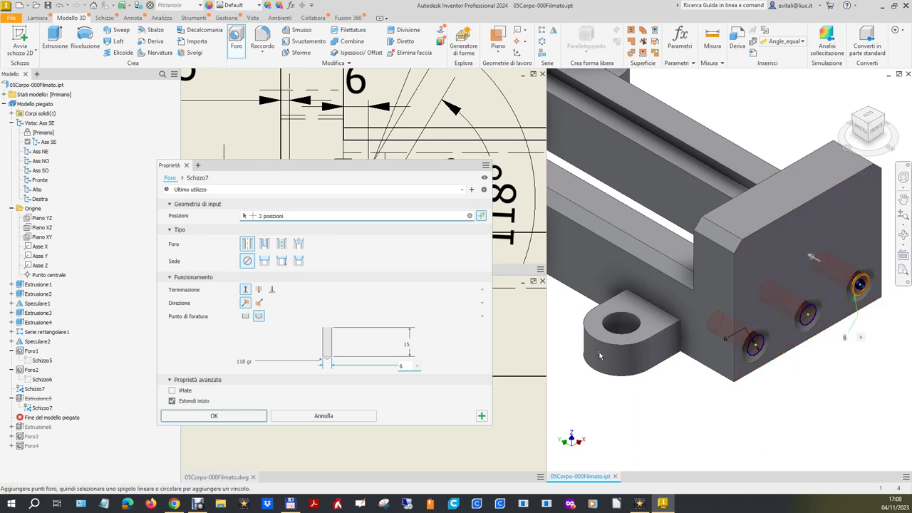
click(259, 417)
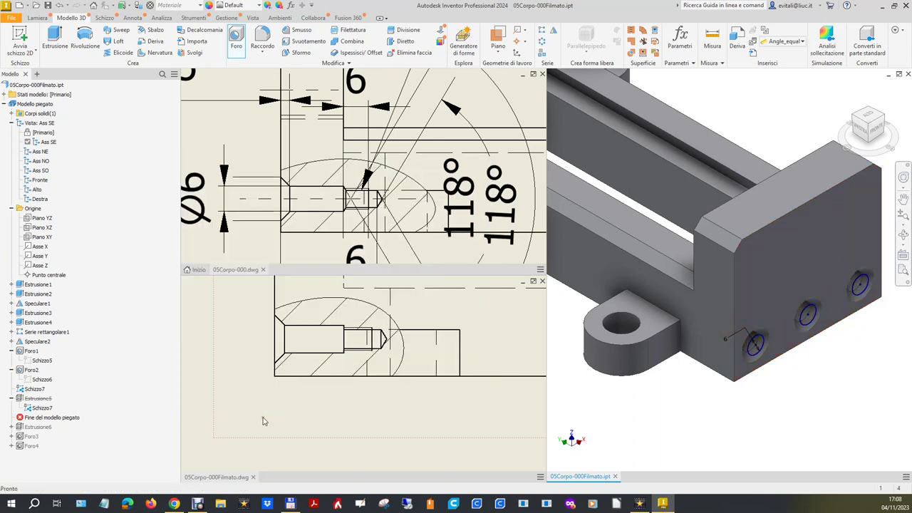
click(843, 87)
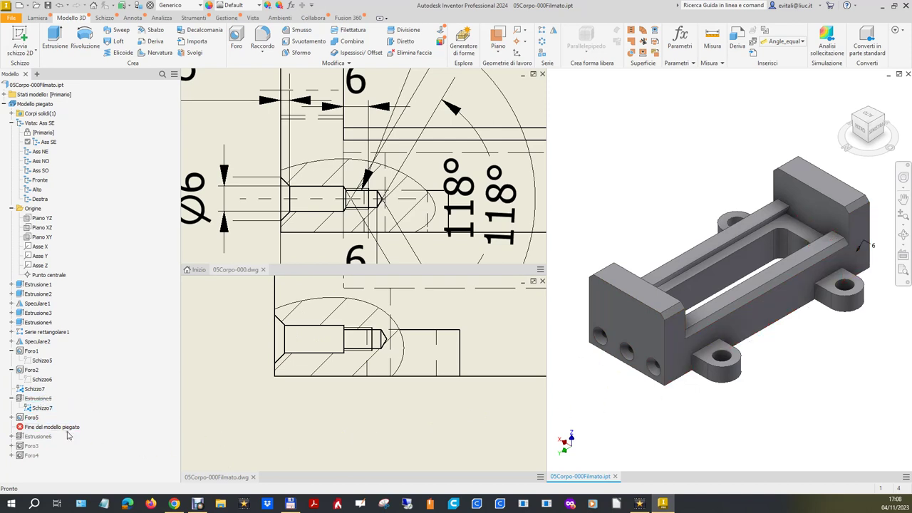
Roll the part forward to include Estrusione6 and share its sketch Schizzo8
drag(43, 428, 41, 441)
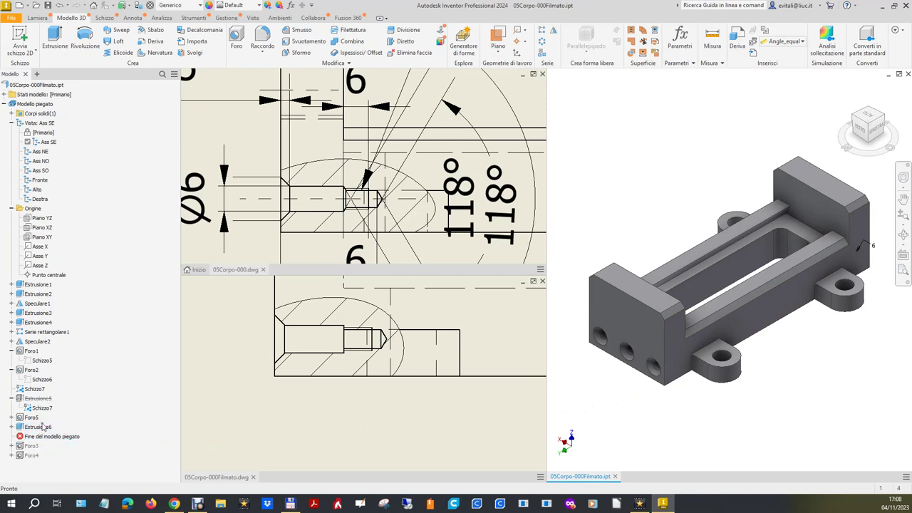
click(9, 427)
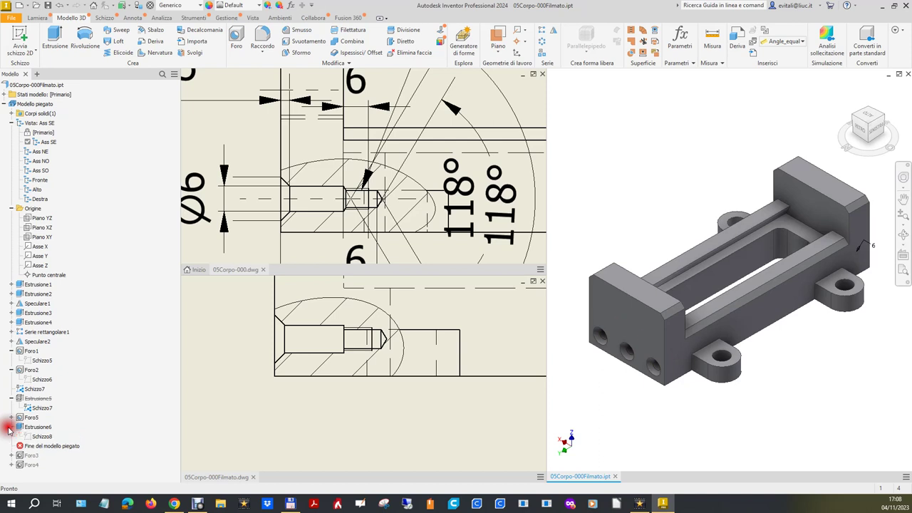
click(41, 436)
right_click(40, 439)
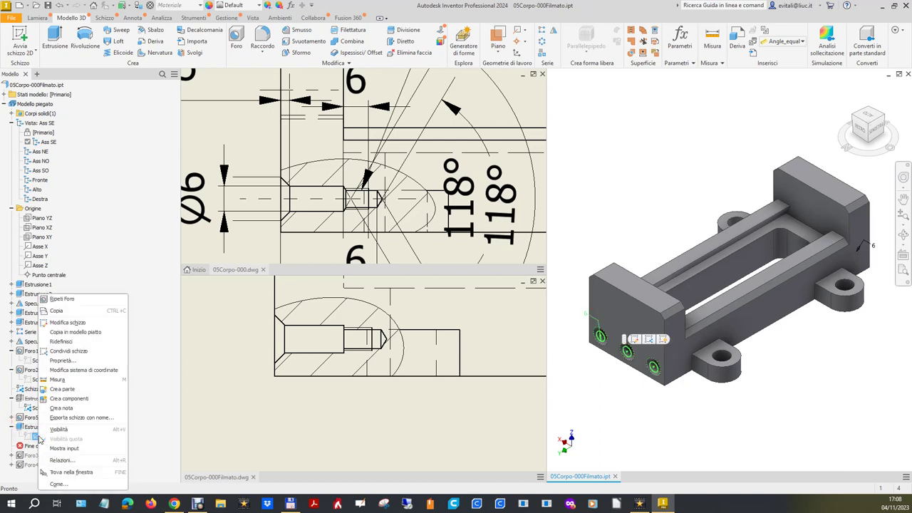
click(76, 356)
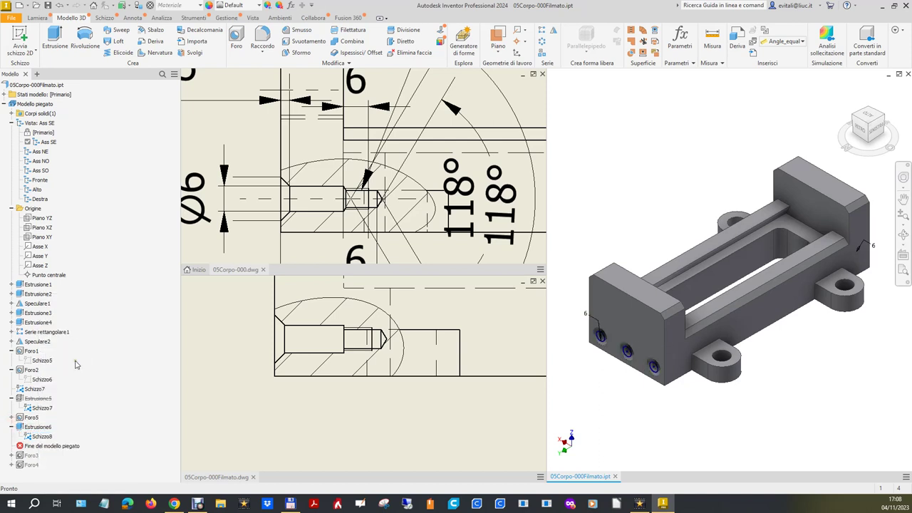
right_click(37, 425)
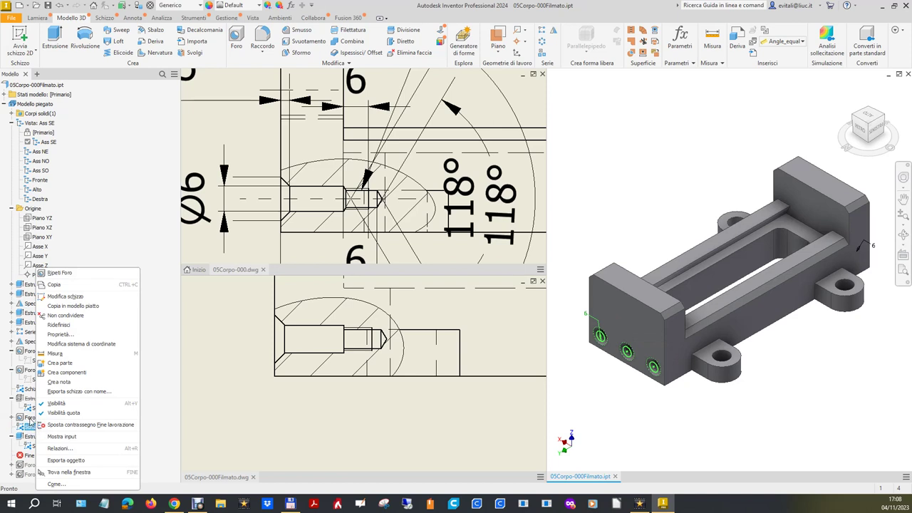
click(171, 403)
Suppress Estrusione6 and start a hole feature on Schizzo8's points
click(40, 436)
right_click(42, 435)
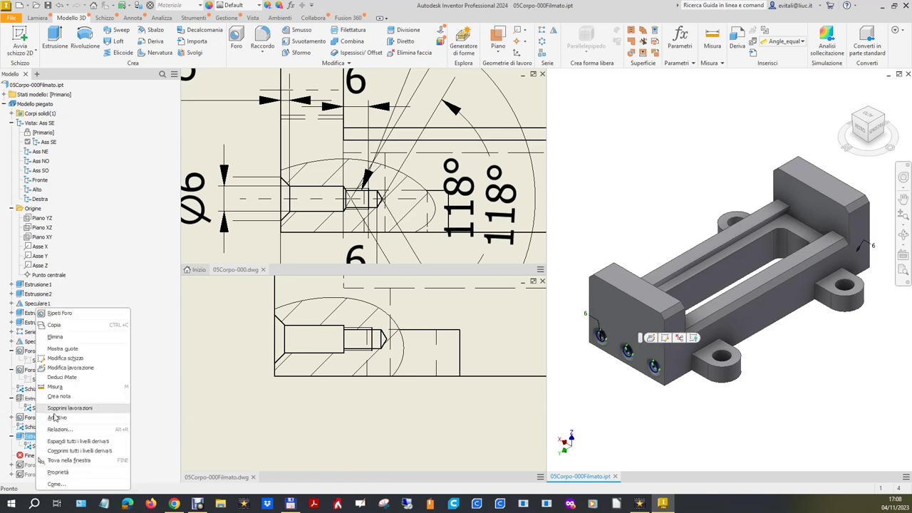
click(59, 407)
click(47, 437)
click(38, 429)
click(38, 428)
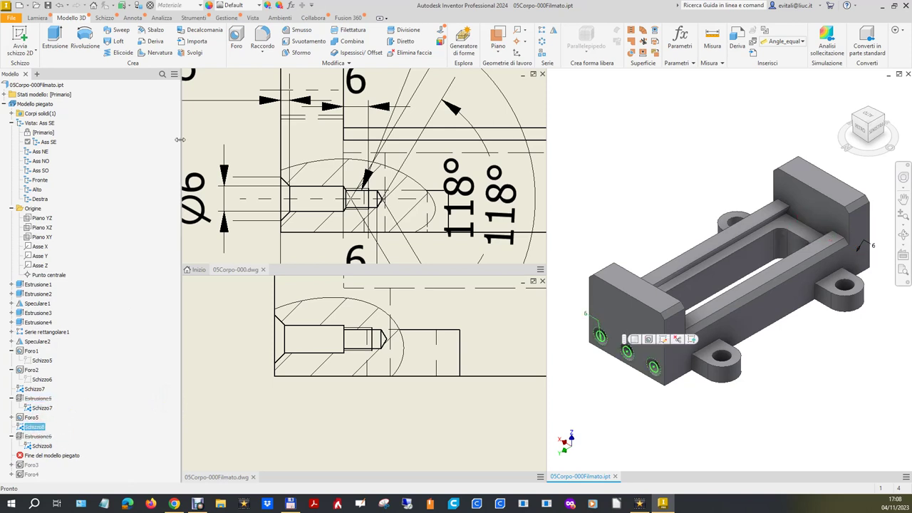
click(246, 46)
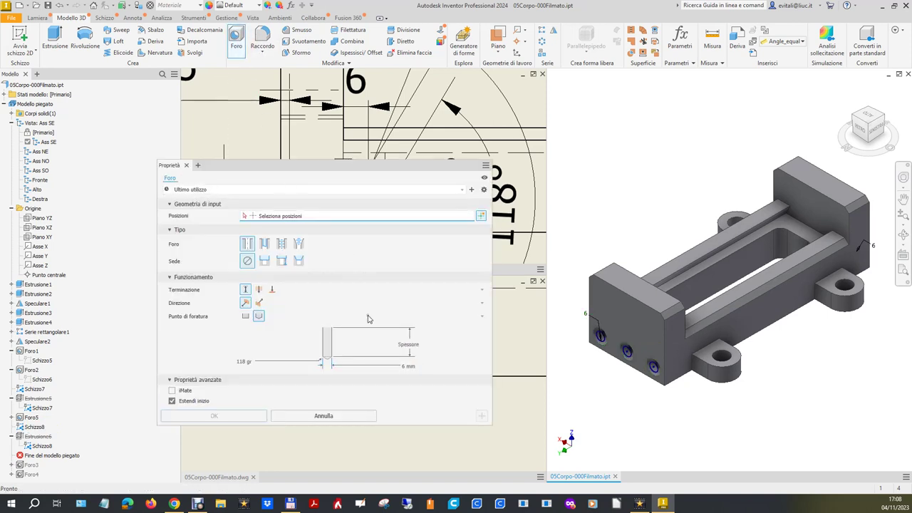
Place 6 mm, 15-deep holes at the upper, middle and lower countersink centres, creating Foro6
click(407, 345)
text(15)
click(481, 215)
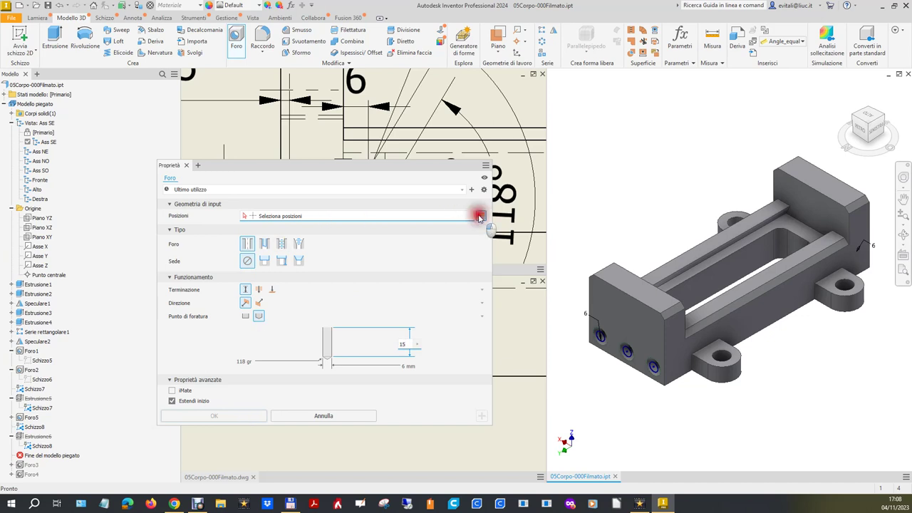
scroll(597, 346, up, 2)
scroll(602, 335, up, 3)
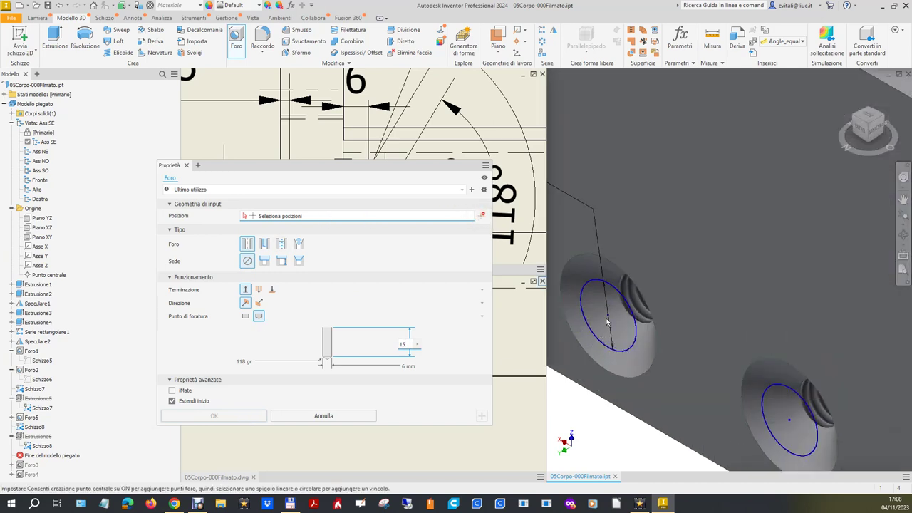
click(608, 318)
scroll(607, 319, down, 2)
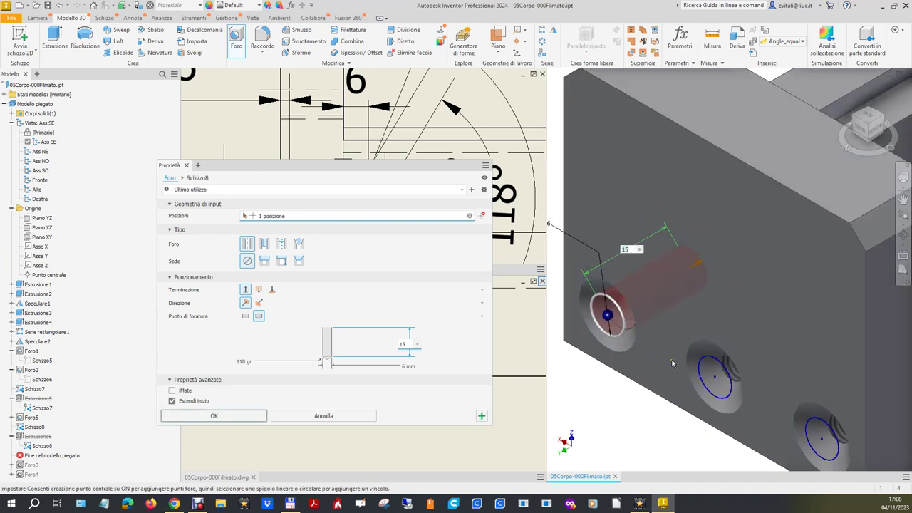
click(718, 378)
scroll(730, 404, down, 2)
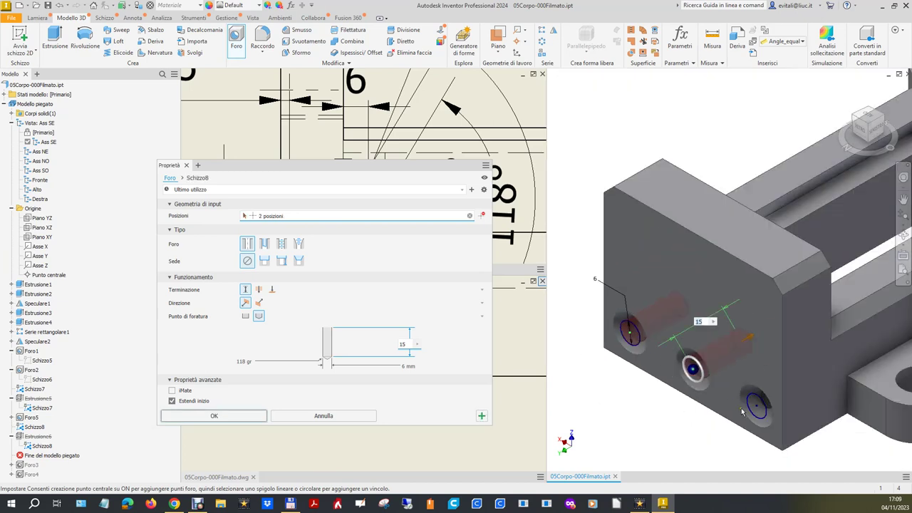
click(755, 405)
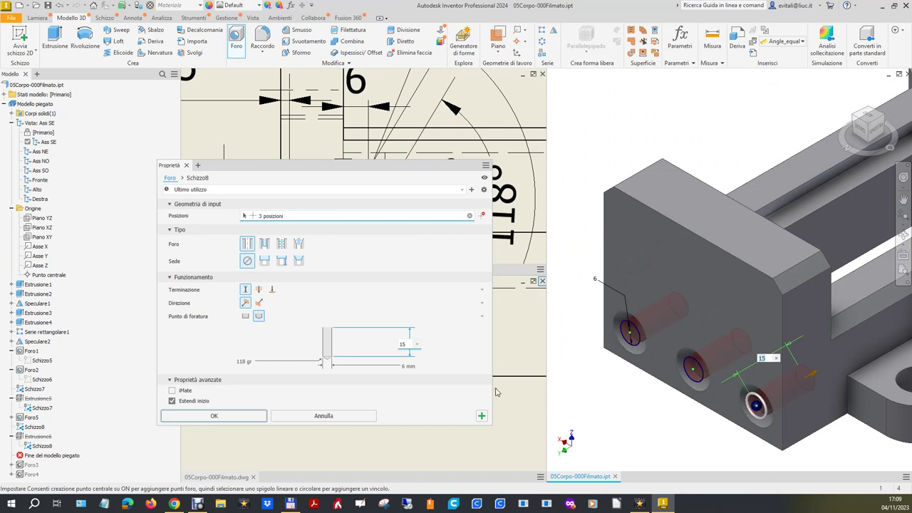
click(213, 416)
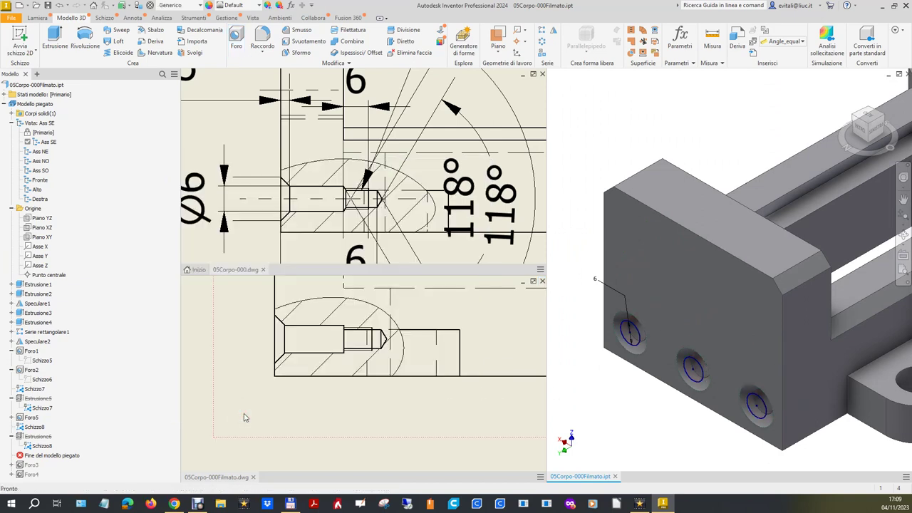
click(356, 403)
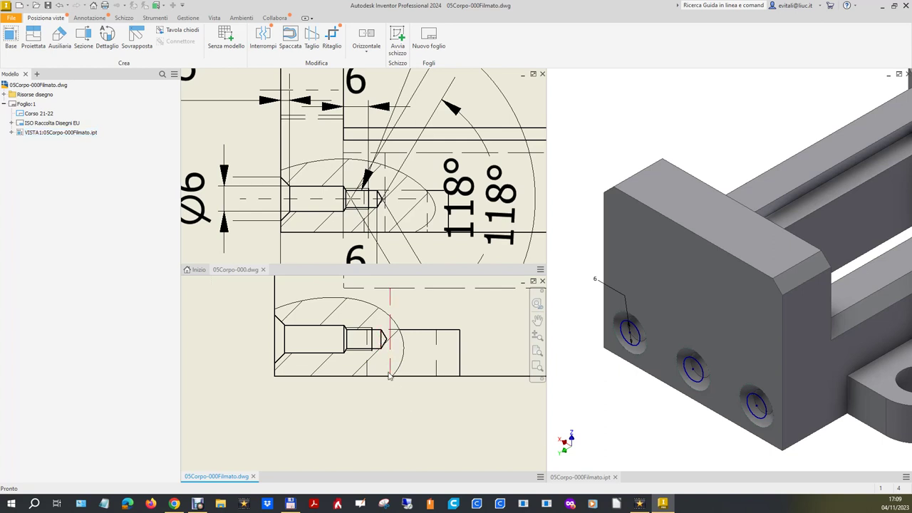
scroll(390, 376, up, 2)
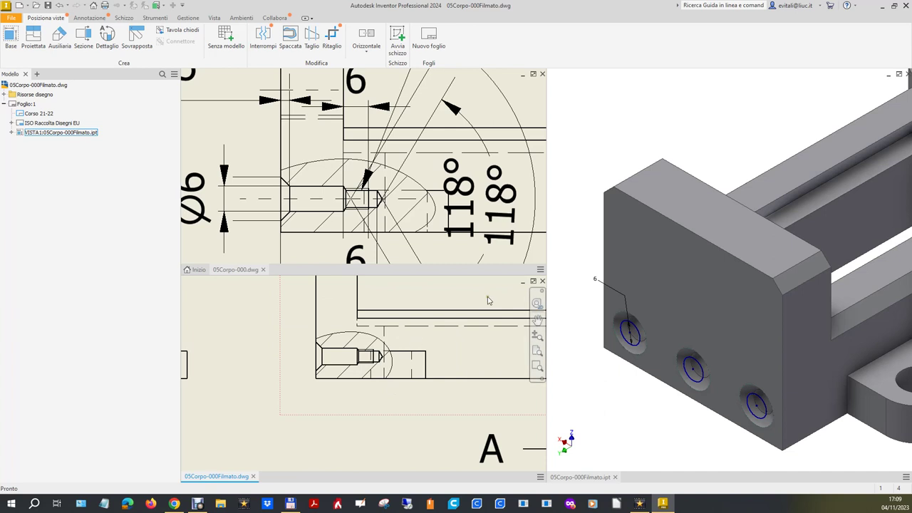
click(444, 437)
click(613, 403)
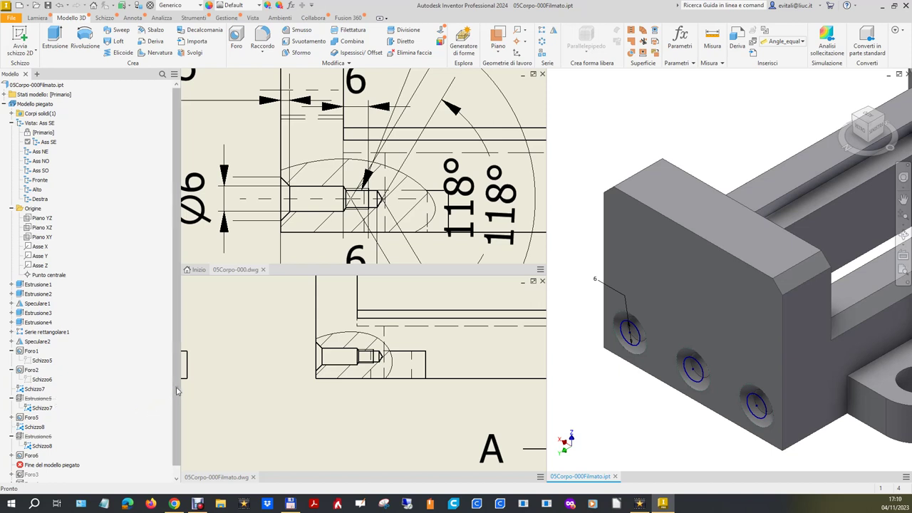
Move the end-of-part marker past Foro4 and inspect the sketches of Foro5 and Foro6
scroll(174, 416, down, 1)
drag(59, 456, 58, 478)
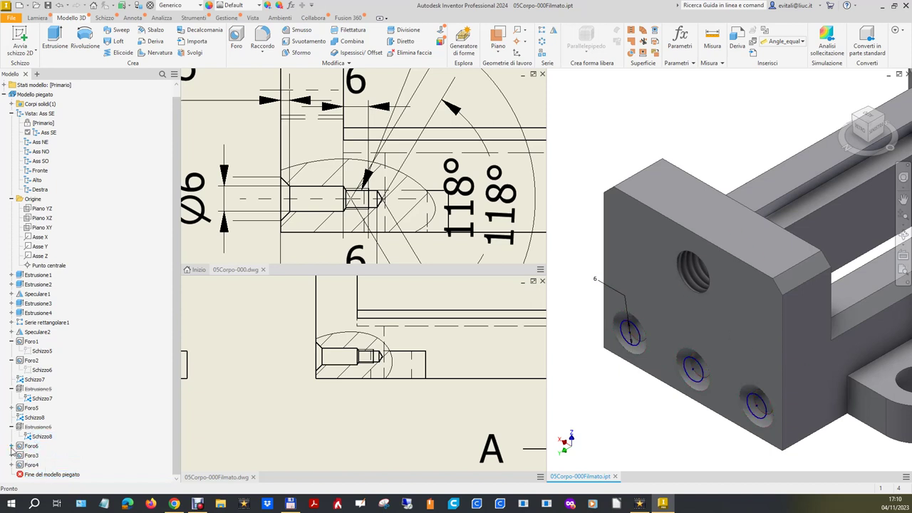
click(11, 446)
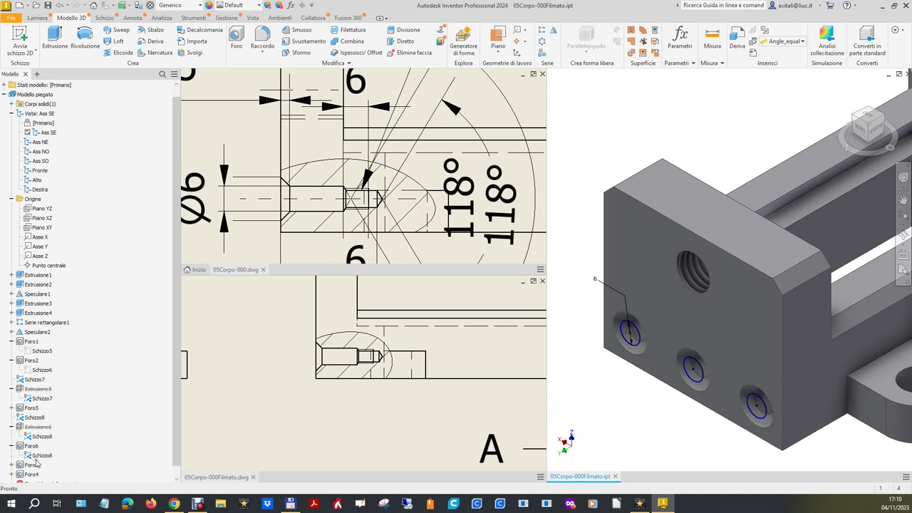
click(39, 456)
click(12, 408)
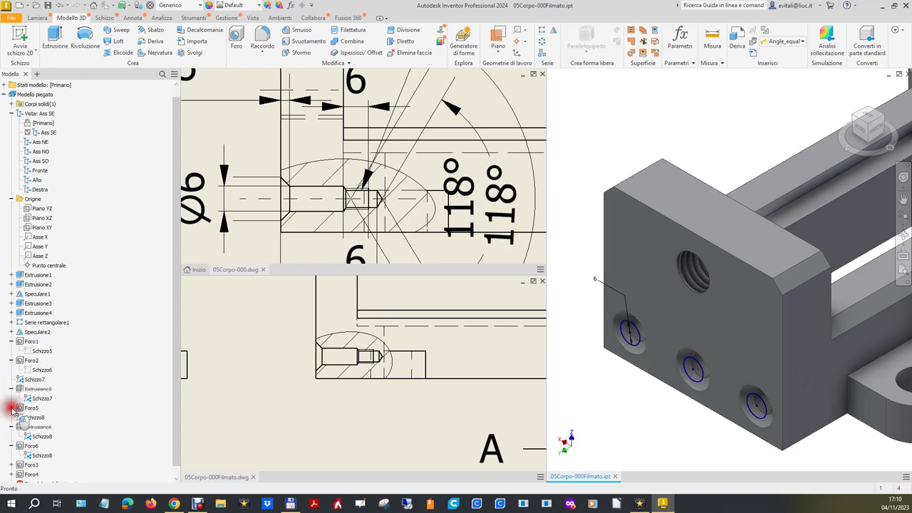
click(42, 445)
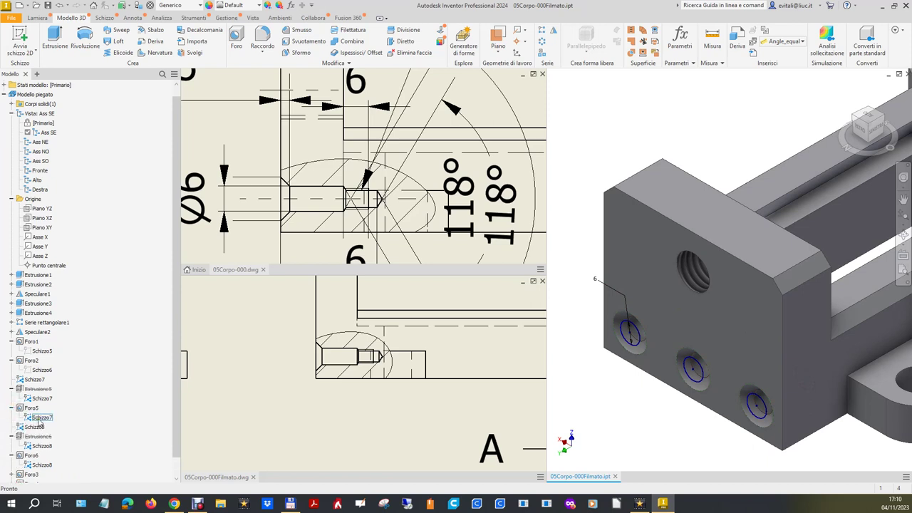
click(177, 479)
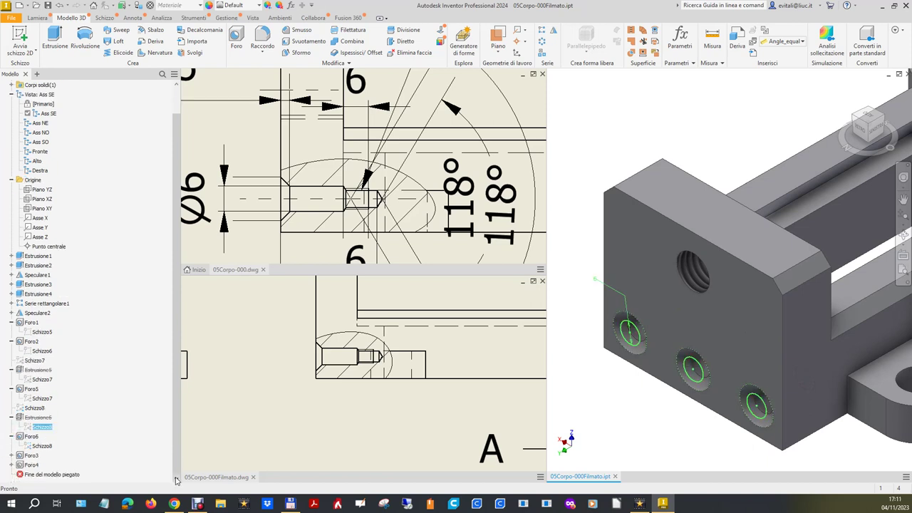
Switch to the 05Corpo-000Filmato drawing and zoom out
click(296, 397)
scroll(296, 397, down, 2)
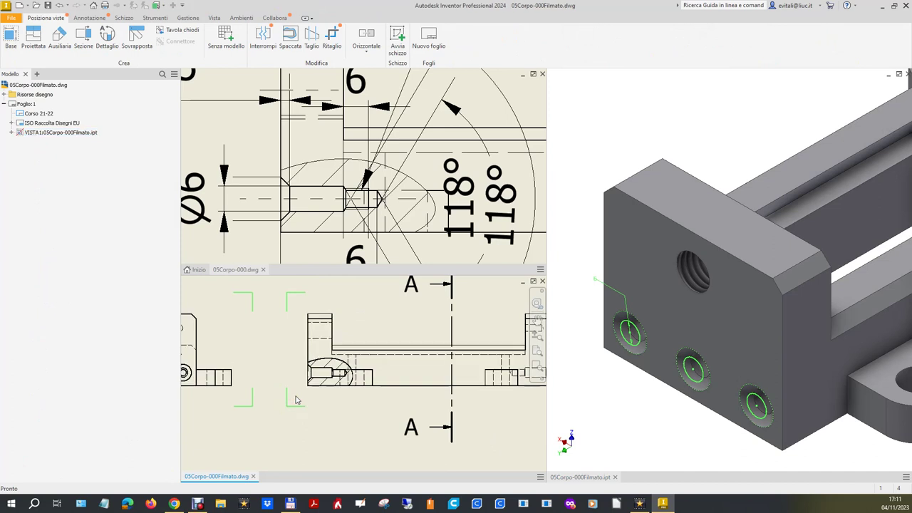
scroll(313, 413, down, 2)
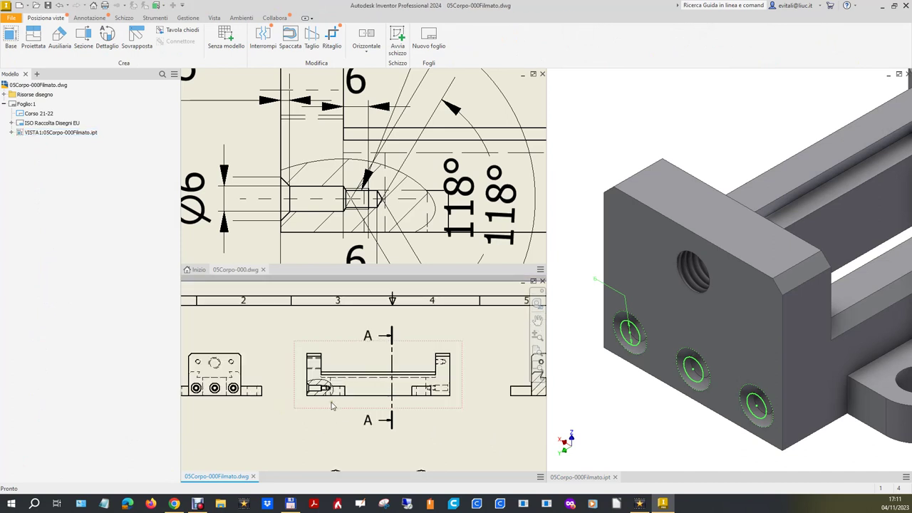
Activate the 05Corpo-000.dwg window and zoom around its views, including section A-A
scroll(326, 397, up, 3)
scroll(302, 402, down, 1)
scroll(306, 412, down, 1)
scroll(303, 406, down, 1)
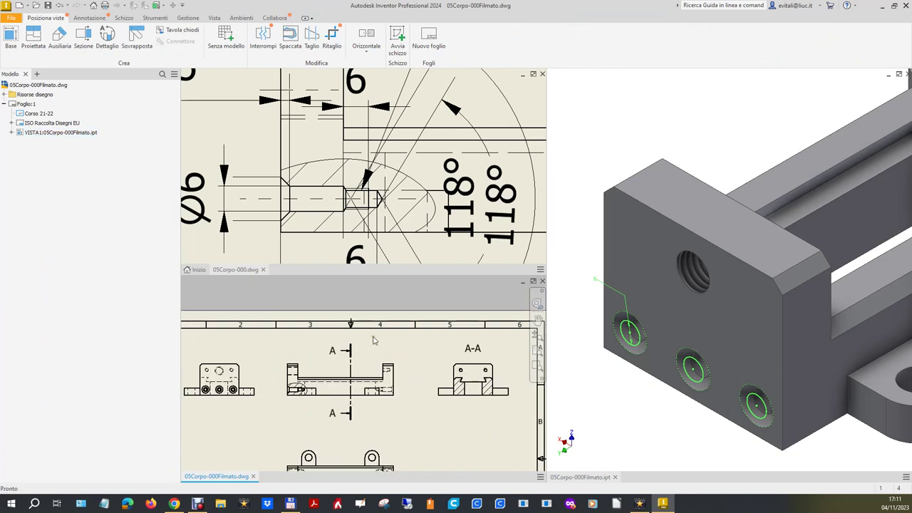
click(249, 241)
scroll(249, 241, down, 2)
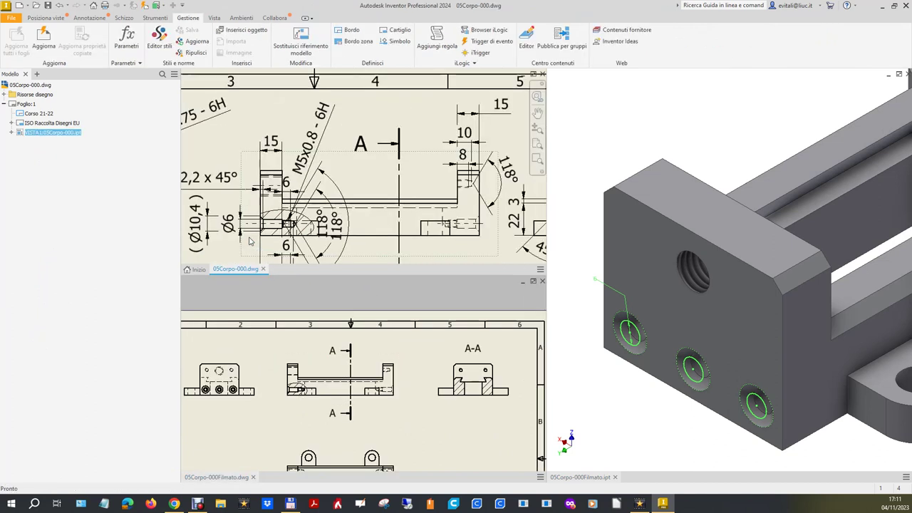
scroll(489, 198, up, 2)
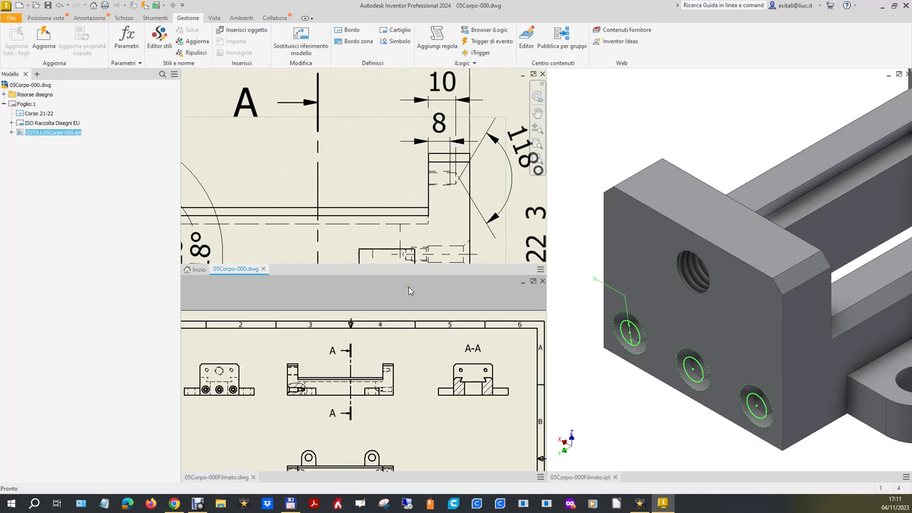
scroll(404, 360, up, 3)
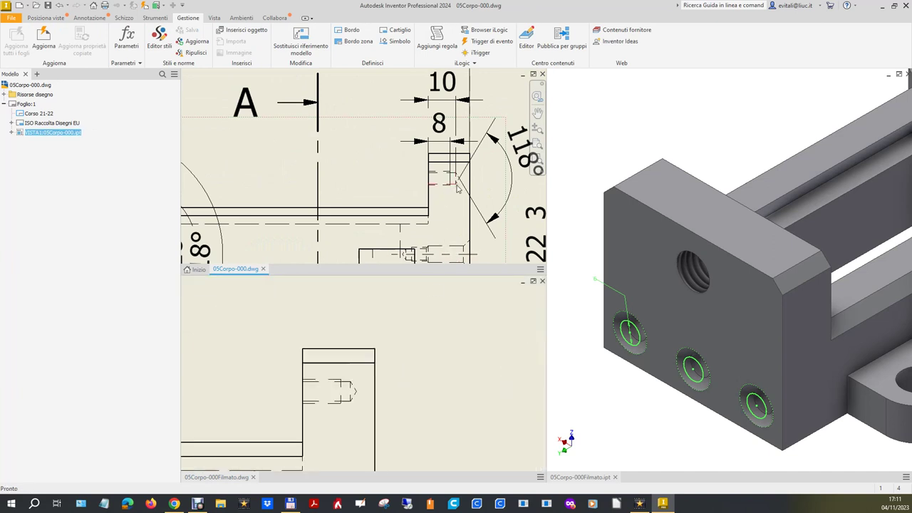
scroll(364, 386, down, 2)
scroll(363, 386, down, 2)
scroll(363, 386, down, 2)
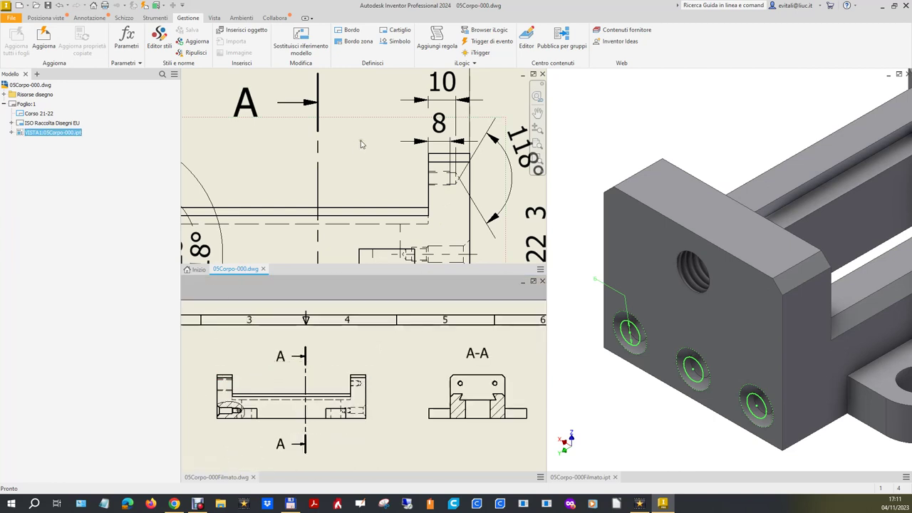
scroll(364, 151, down, 2)
scroll(184, 173, up, 5)
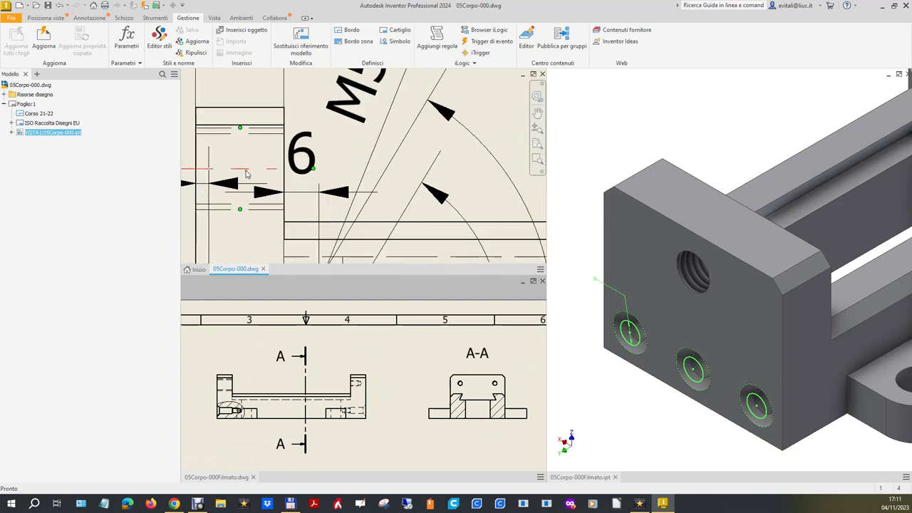
scroll(214, 398, up, 5)
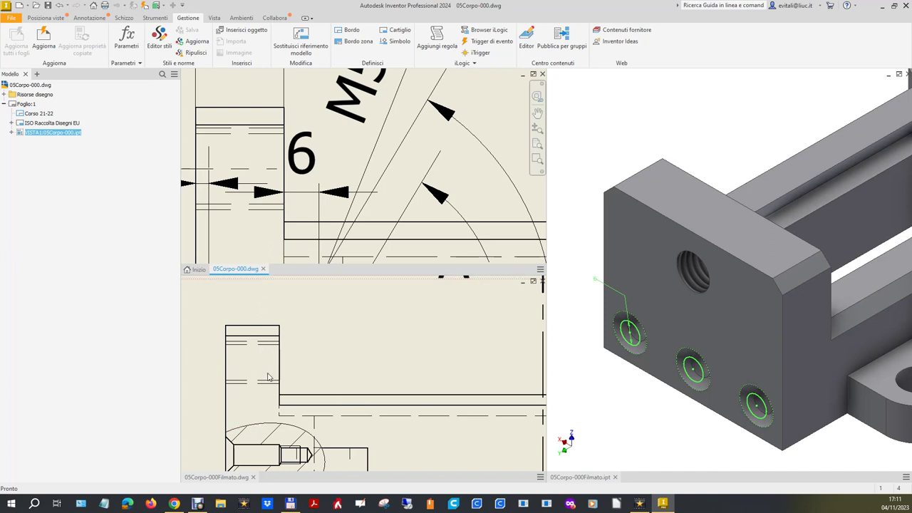
scroll(269, 370, up, 3)
scroll(267, 369, up, 2)
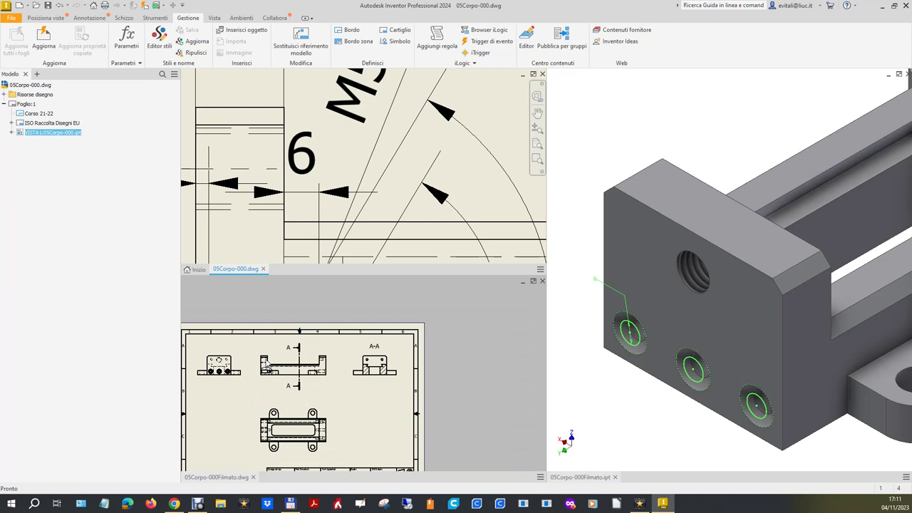
Tile the reference drawing, the Filmato drawing and the part side by side
click(533, 282)
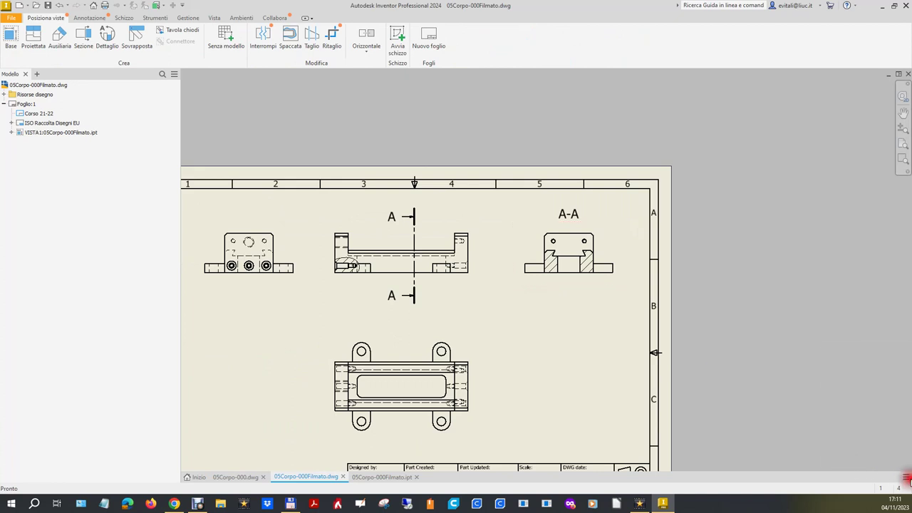
click(906, 478)
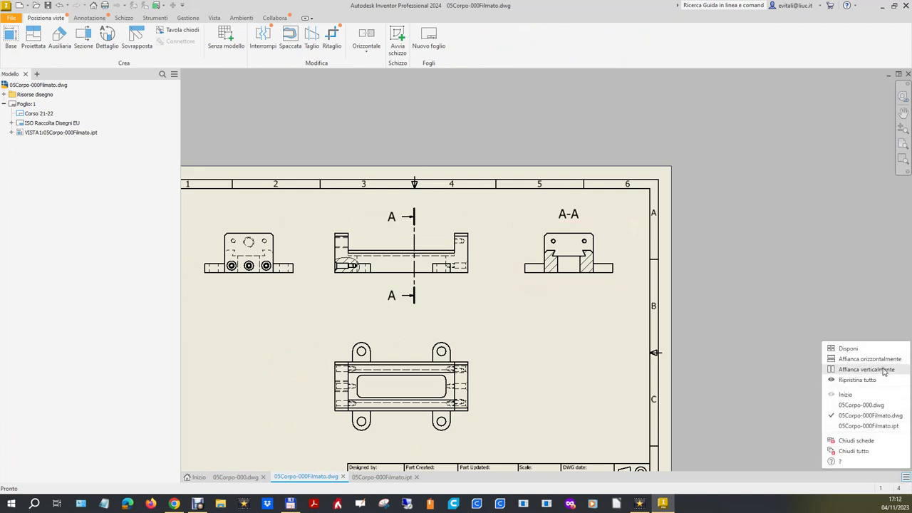
click(884, 372)
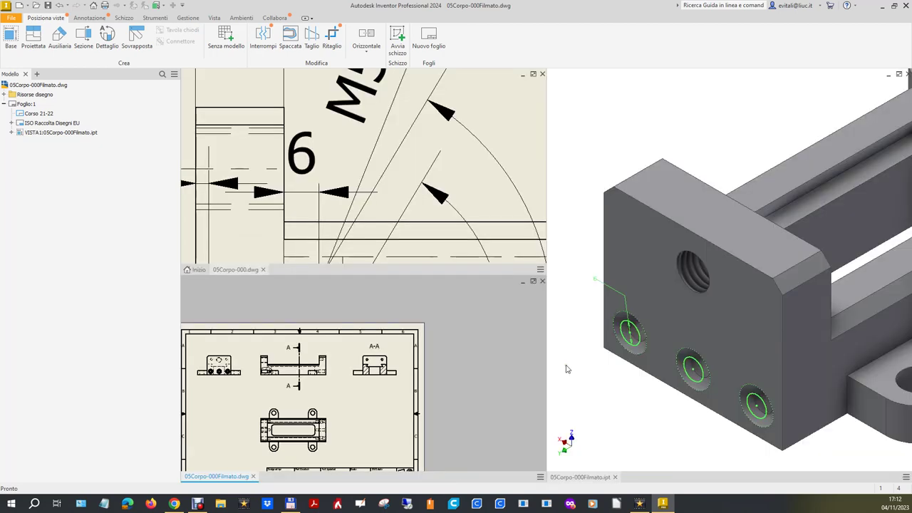
Fit the whole reference sheet and the whole Filmato sheet in their windows
middle_click(533, 260)
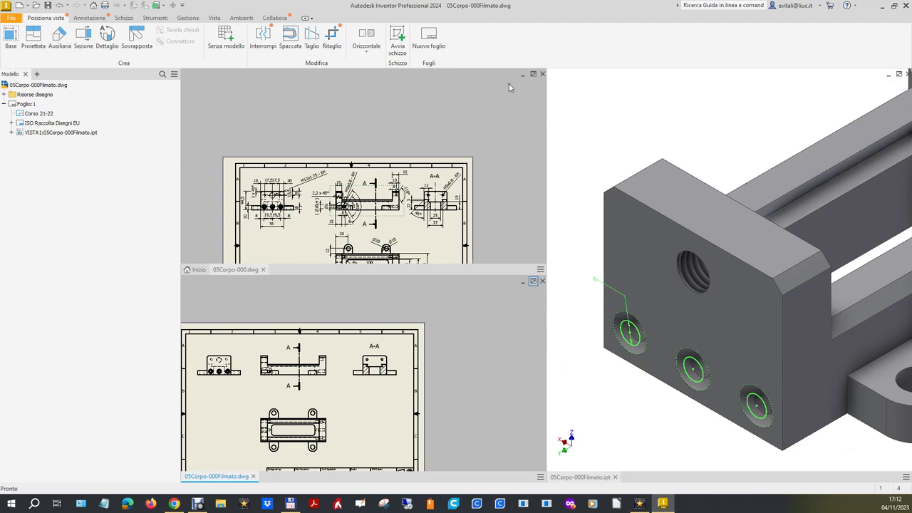
click(514, 106)
click(538, 144)
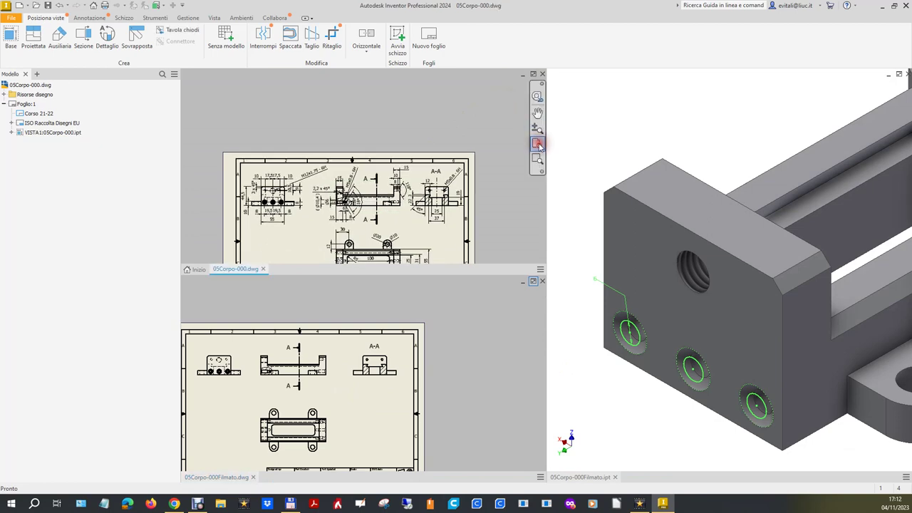
click(465, 354)
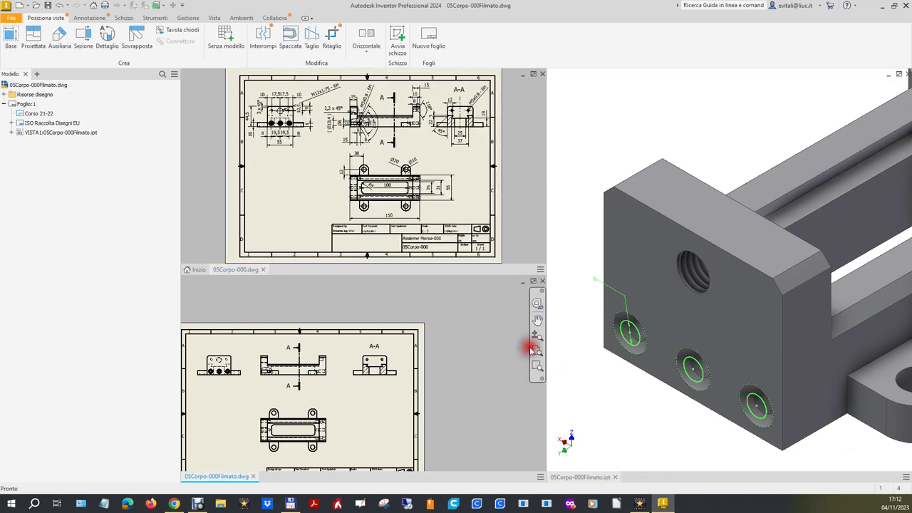
click(538, 352)
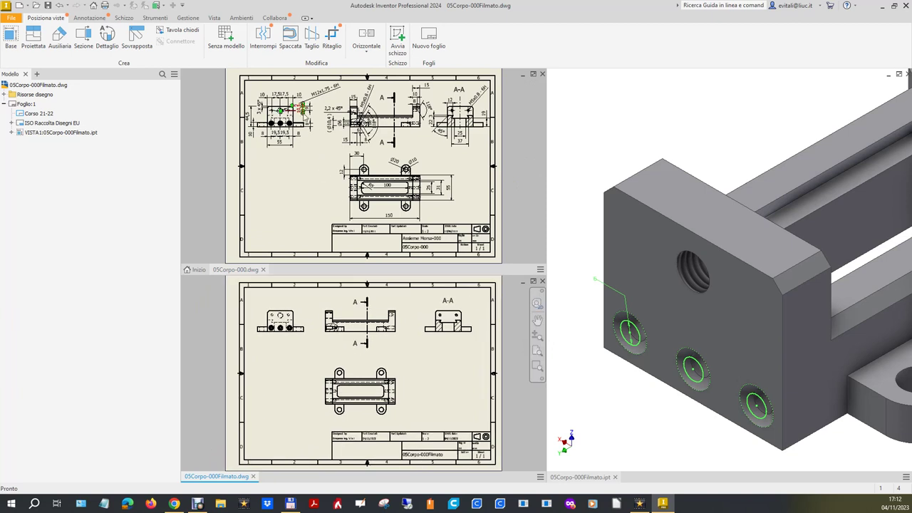
scroll(285, 92, down, 1)
Place centre marks on the threaded hole, the small holes and the three bottom holes
scroll(285, 91, down, 1)
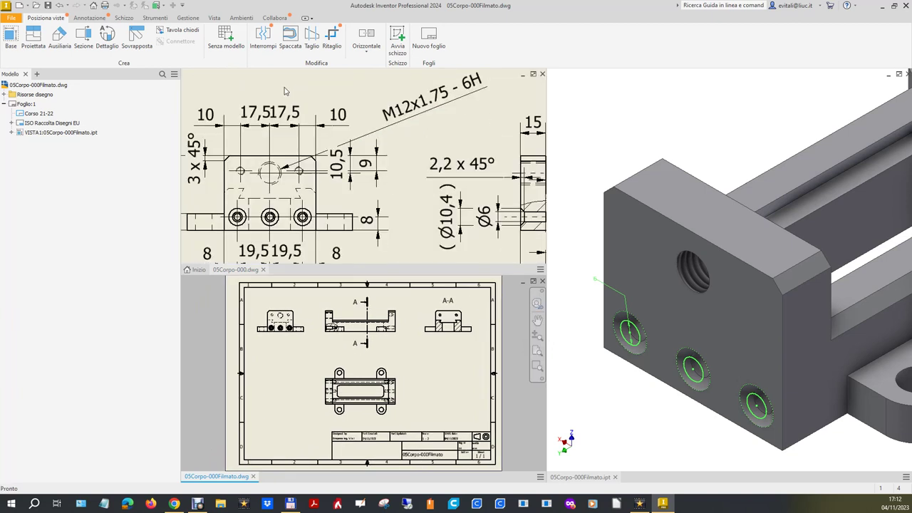
scroll(285, 91, down, 1)
scroll(292, 307, down, 3)
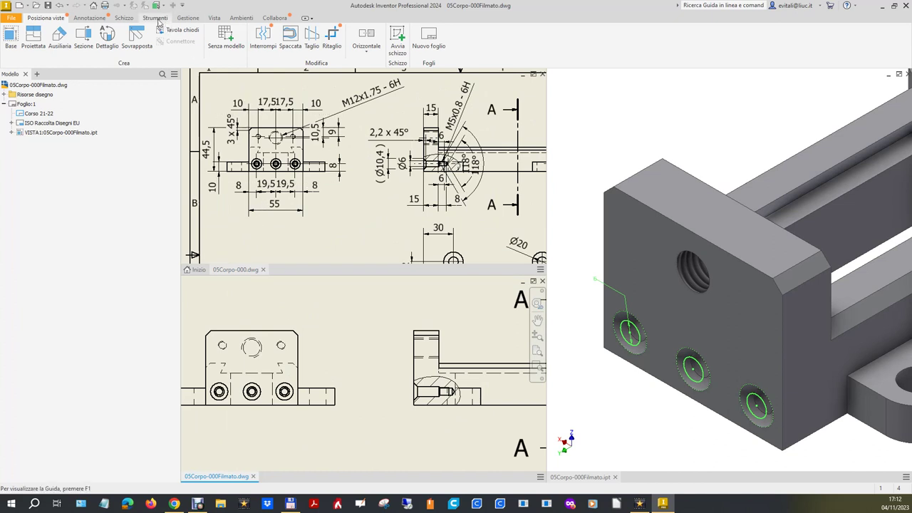
click(90, 18)
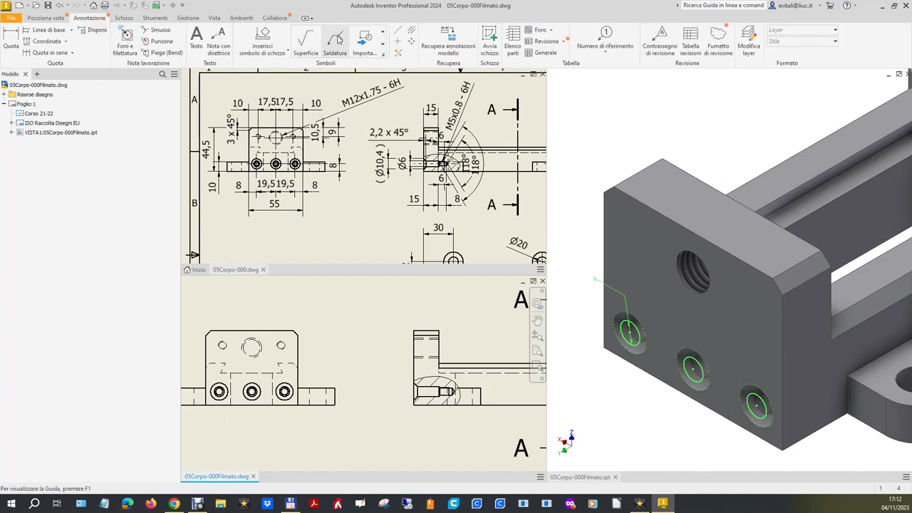
click(398, 40)
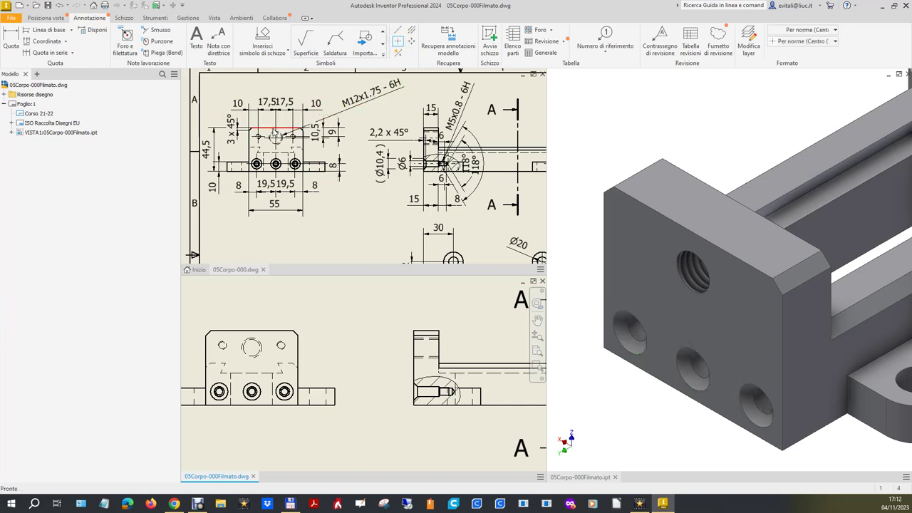
scroll(253, 349, down, 2)
scroll(253, 351, down, 2)
click(251, 350)
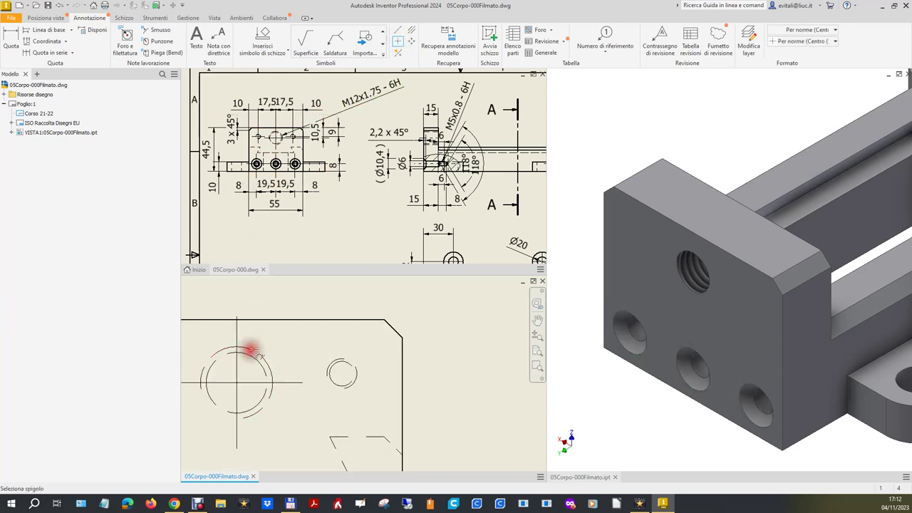
click(333, 360)
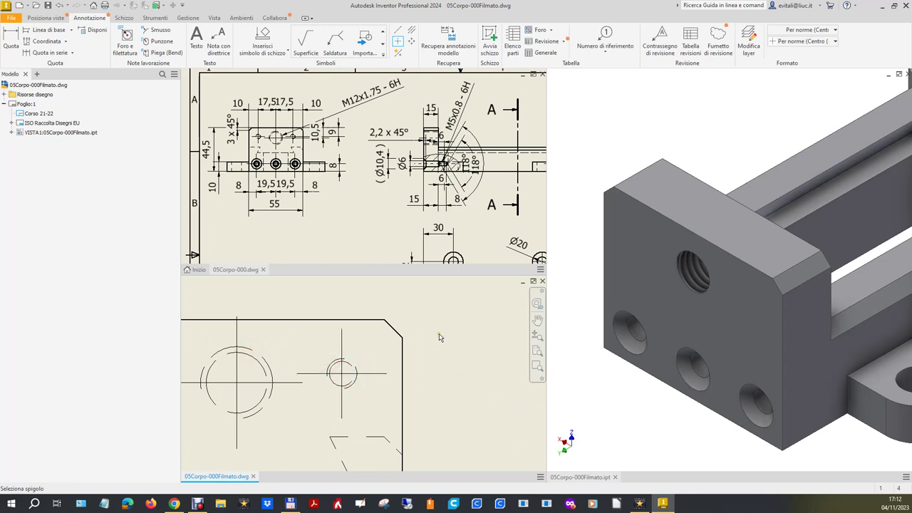
scroll(439, 338, up, 3)
click(253, 351)
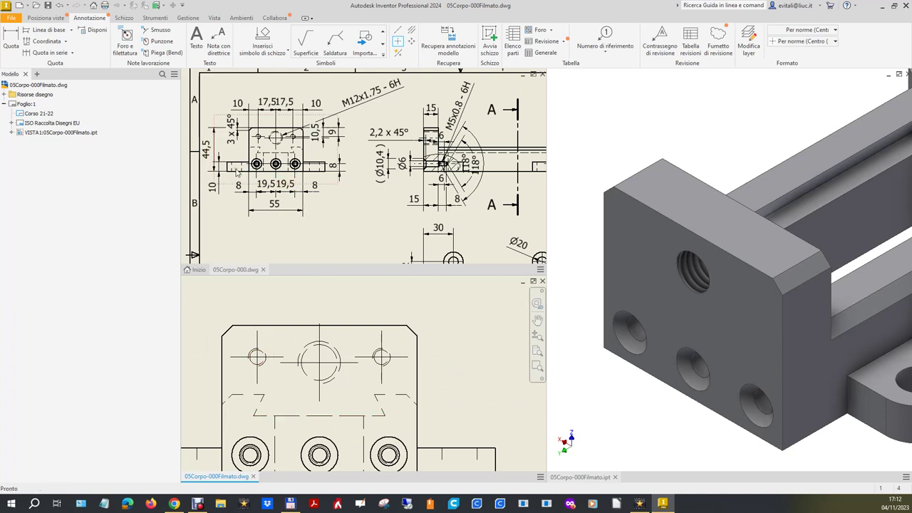
scroll(280, 357, up, 2)
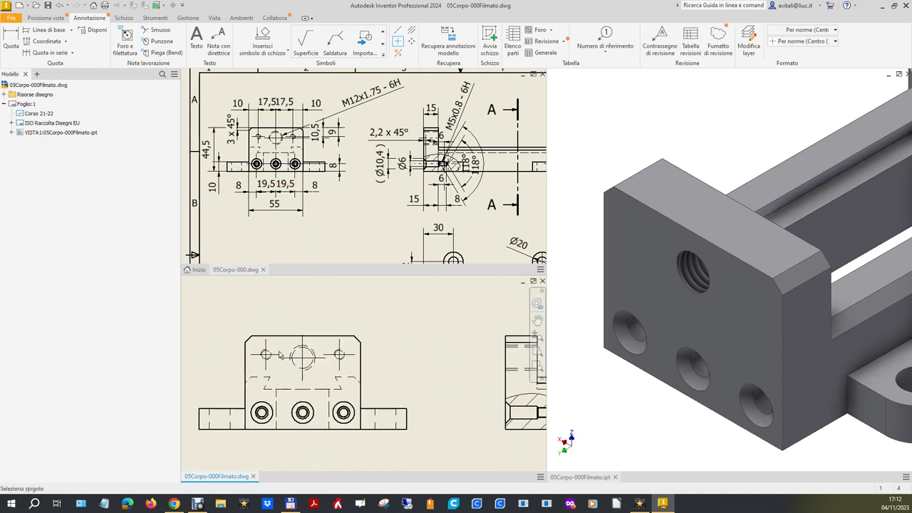
click(264, 404)
click(303, 412)
click(343, 411)
key(Escape)
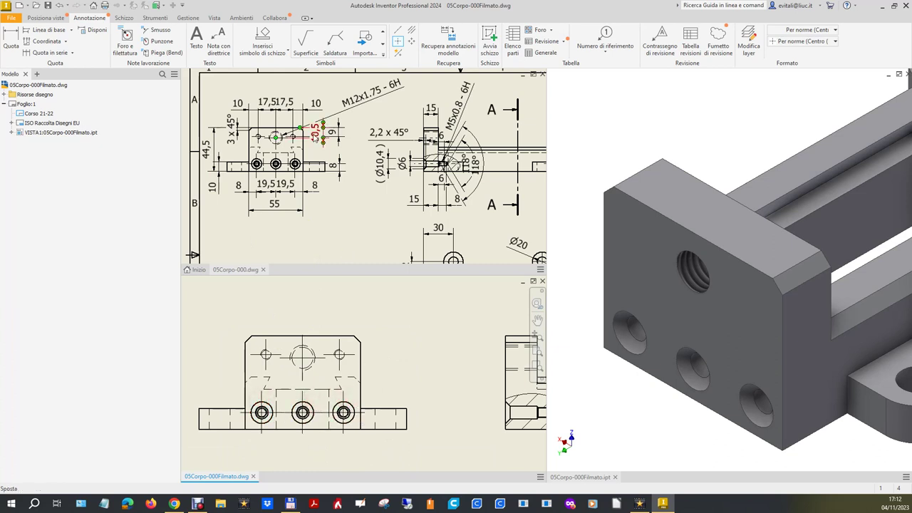
Draw bisector centerlines across the left and right flanges of the top view
click(411, 29)
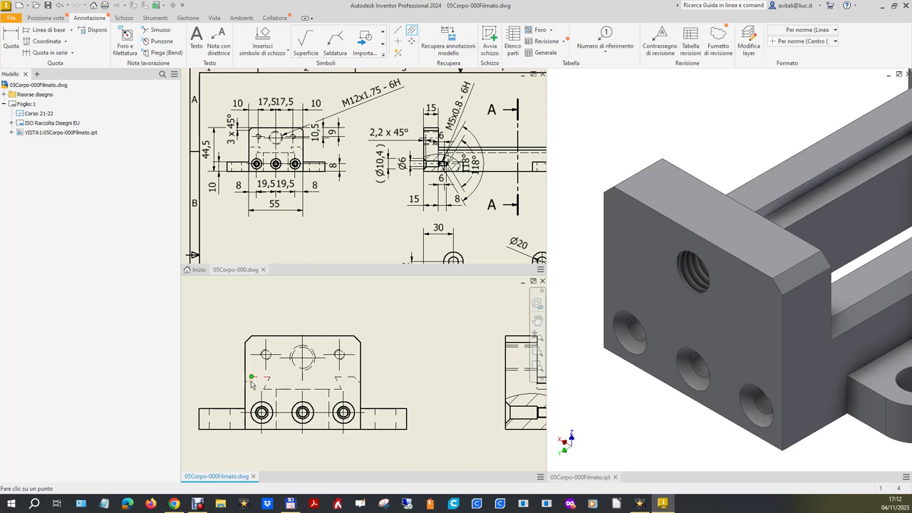
click(231, 416)
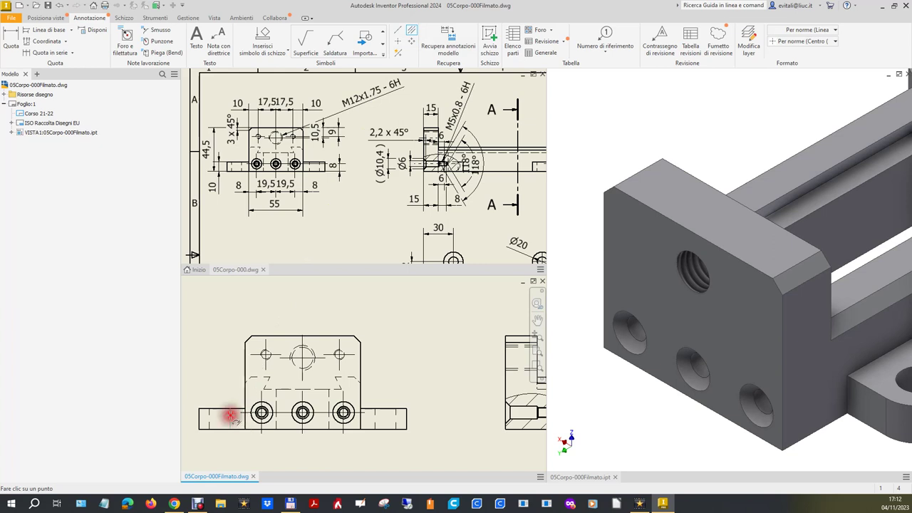
click(203, 414)
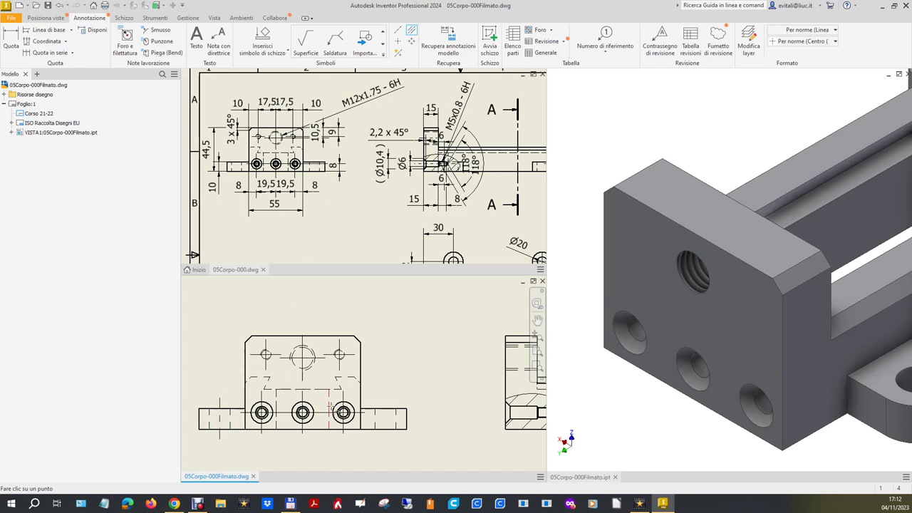
click(374, 411)
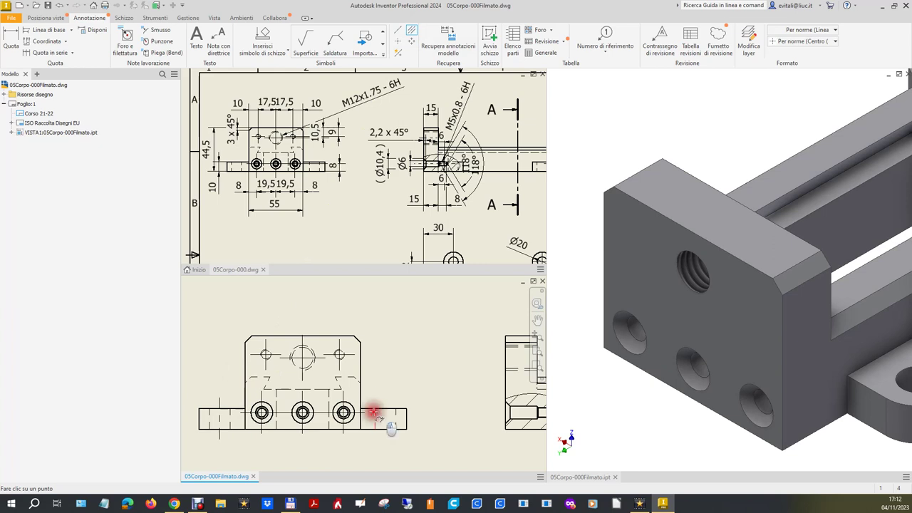
click(393, 412)
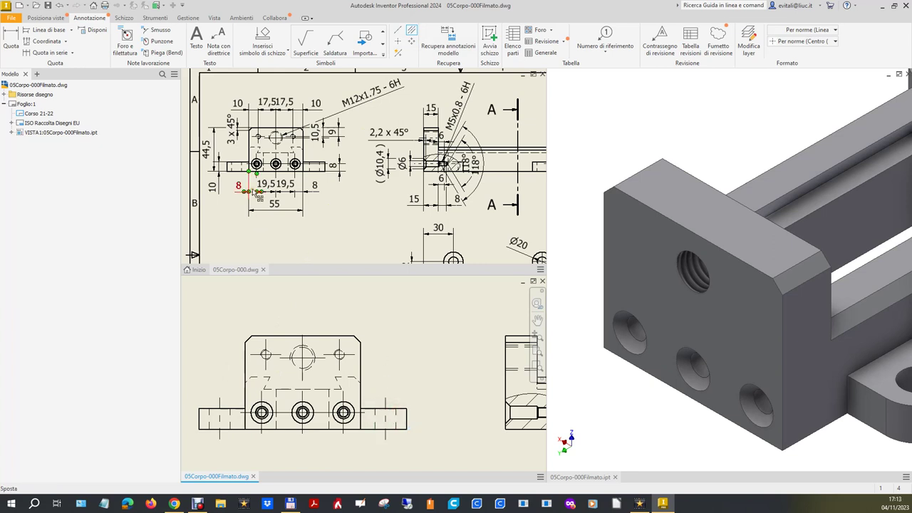
scroll(236, 165, up, 3)
scroll(235, 166, up, 3)
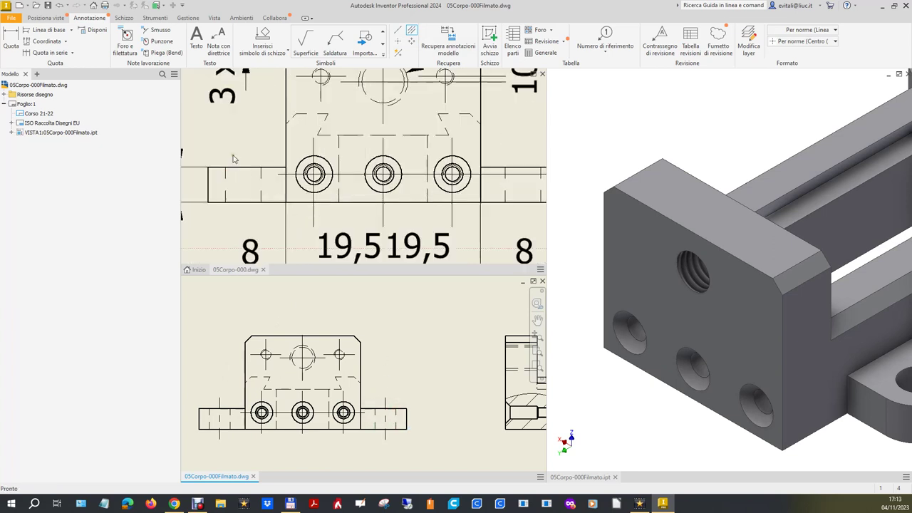
click(411, 30)
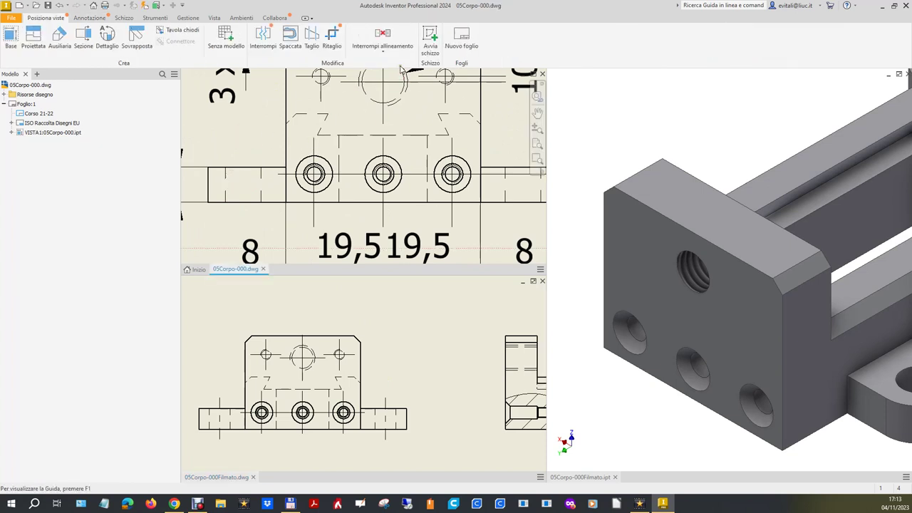
Add two more centerlines between flange edge pairs in the top view
click(89, 18)
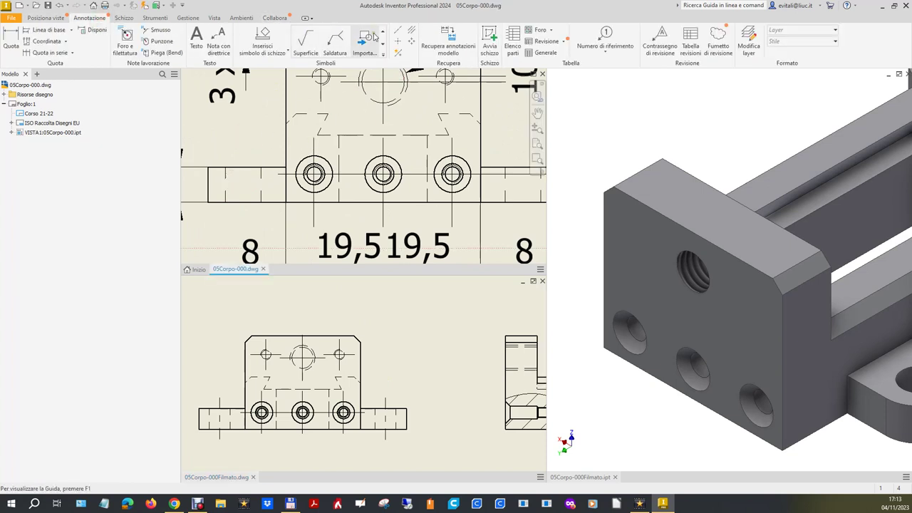
click(397, 31)
click(225, 178)
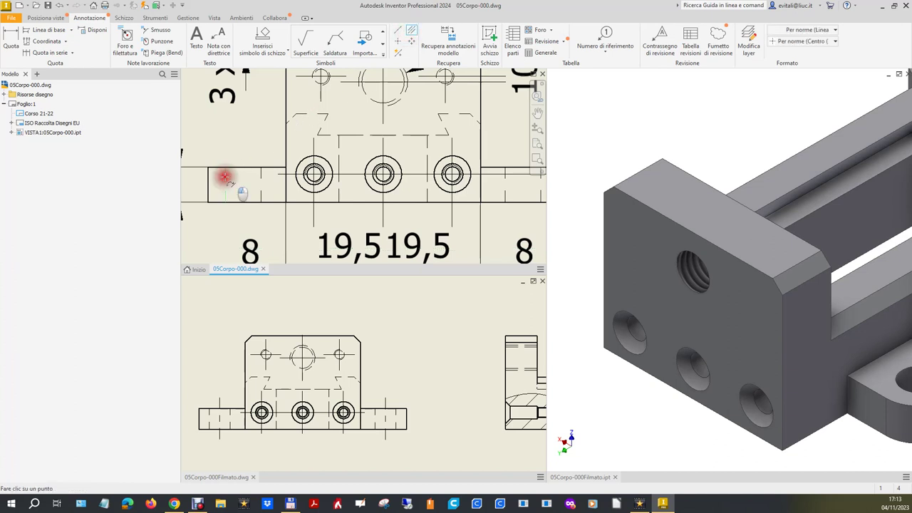
click(260, 175)
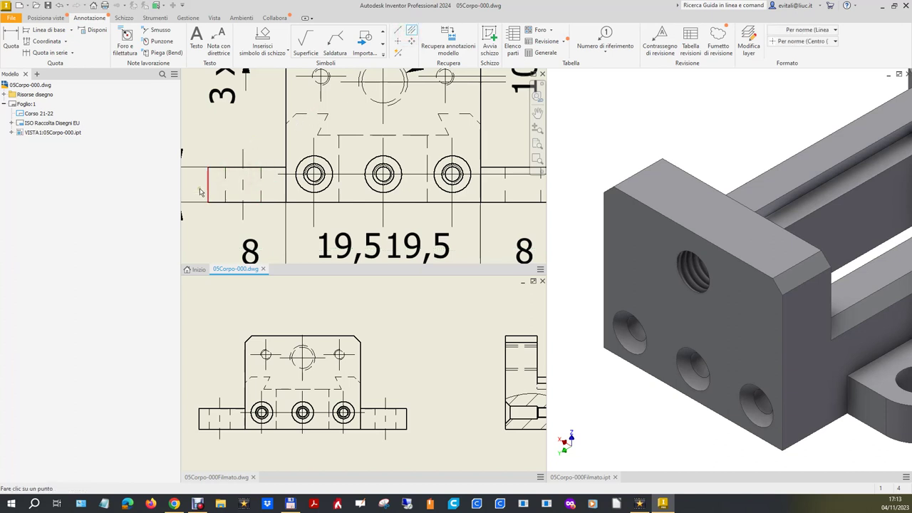
scroll(205, 191, down, 3)
scroll(323, 188, up, 4)
click(290, 214)
click(331, 219)
scroll(400, 206, down, 3)
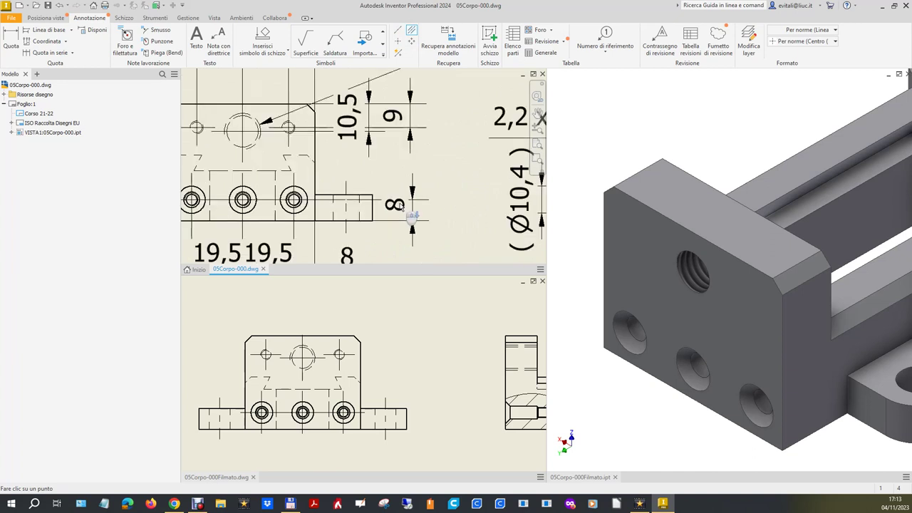
scroll(400, 206, down, 2)
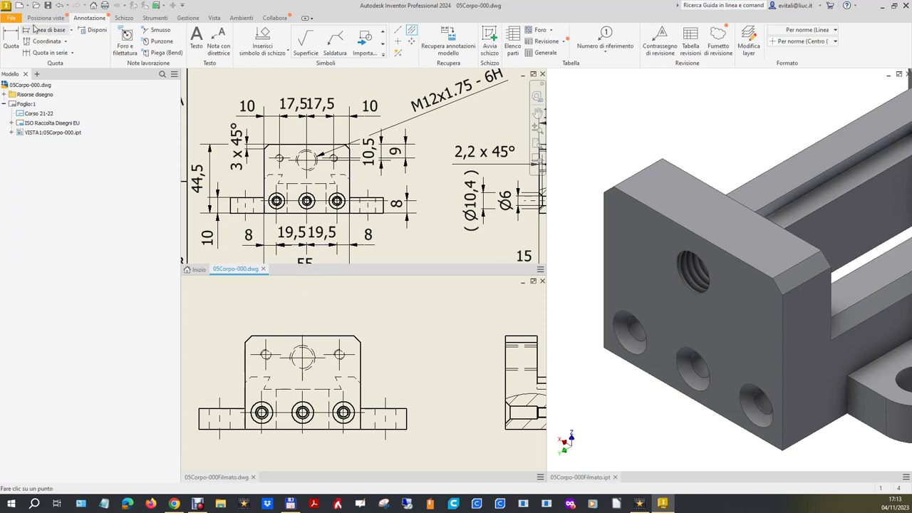
click(8, 44)
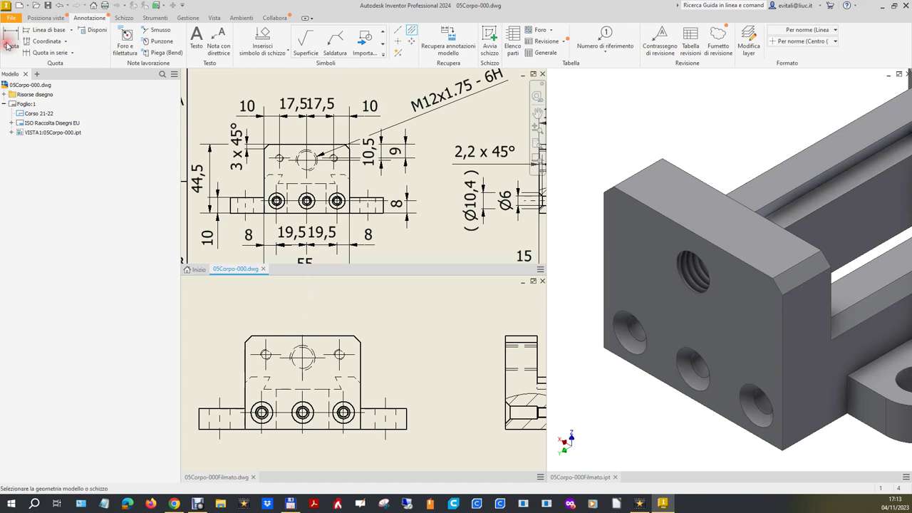
In 05Corpo-000Filmato.dwg, dimension the left edge to the small hole centre as 10,00, above the view
click(244, 372)
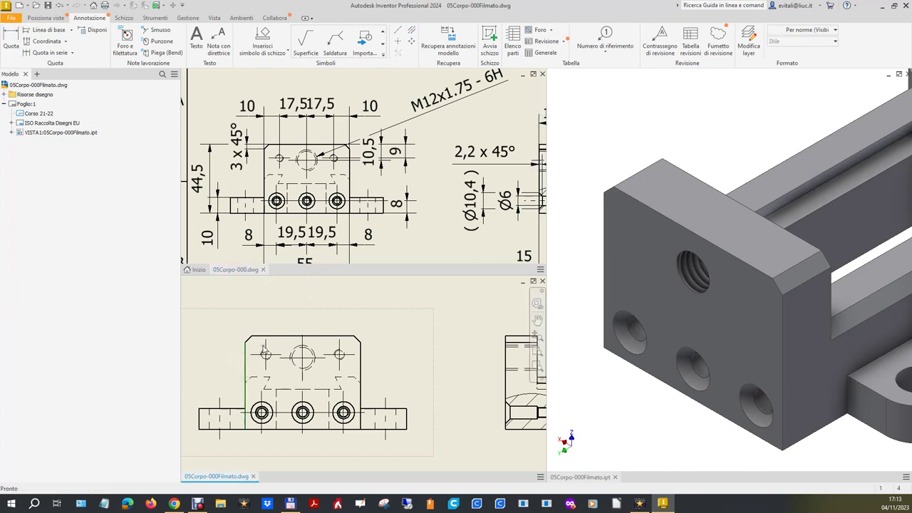
click(263, 349)
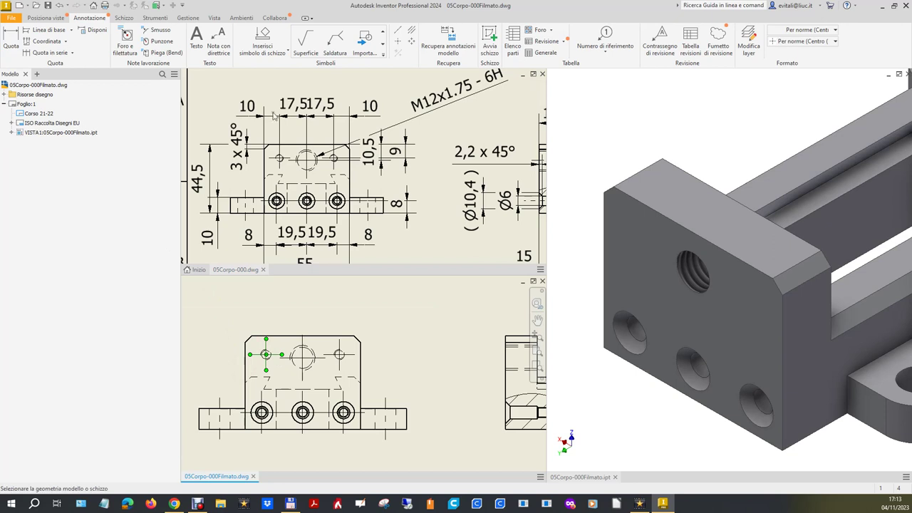
click(11, 39)
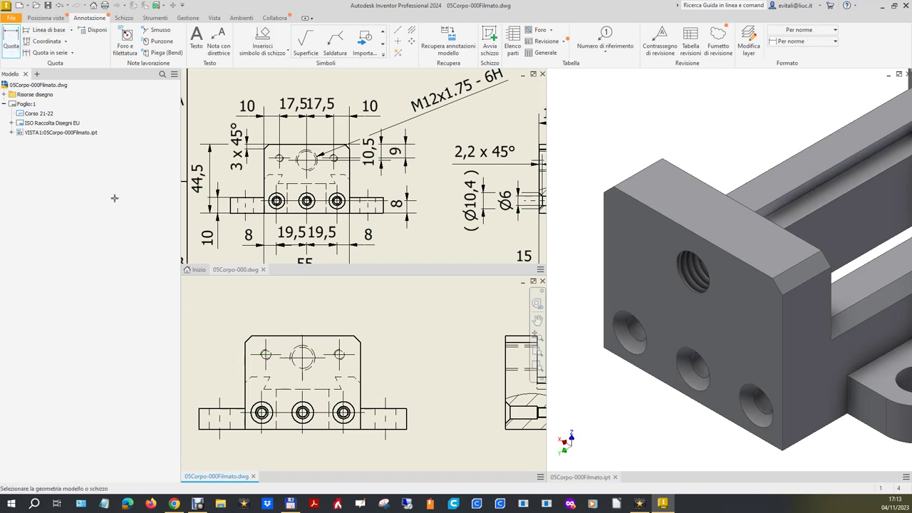
click(245, 360)
click(265, 352)
click(237, 322)
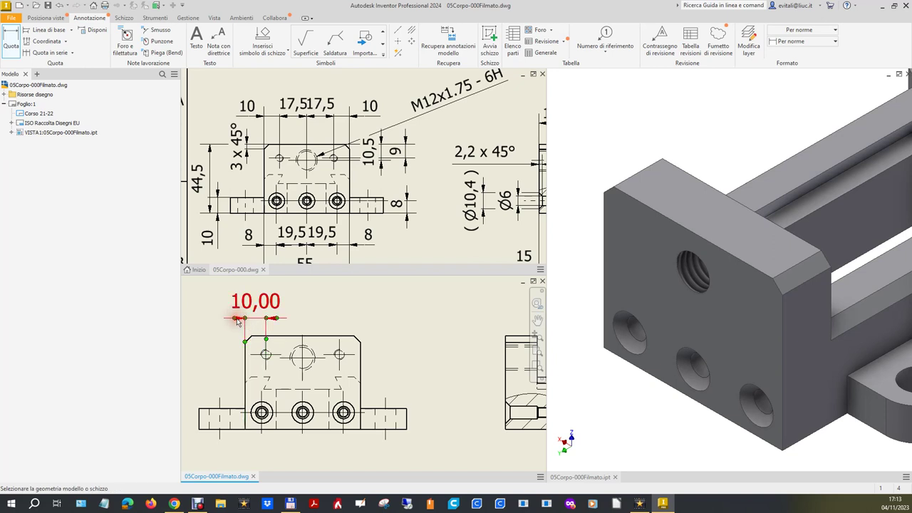
click(155, 18)
click(188, 18)
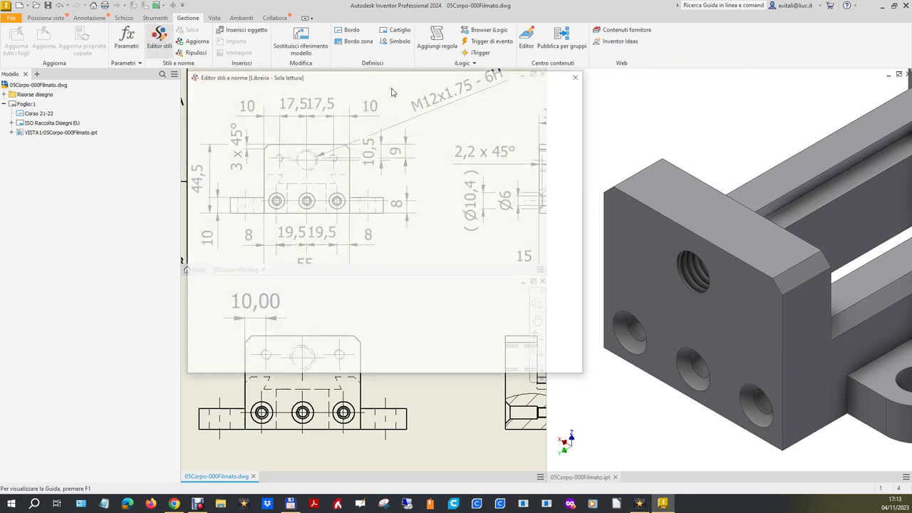
Uncheck Zeri finali for linear and angular values in Default (ISO), then save and close
click(506, 181)
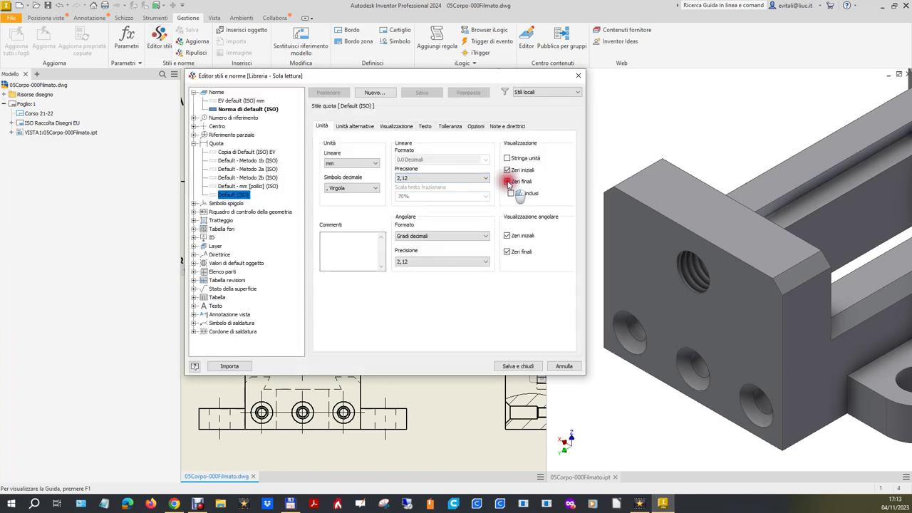
click(508, 252)
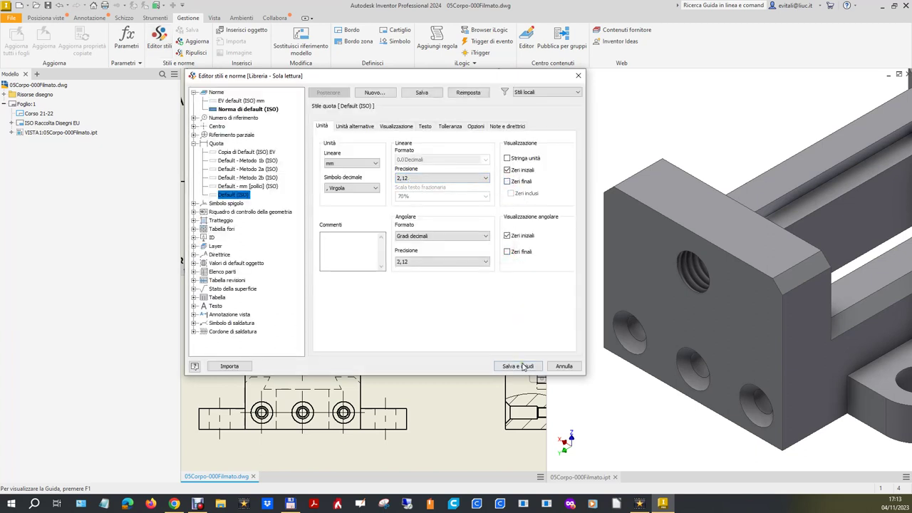
click(524, 366)
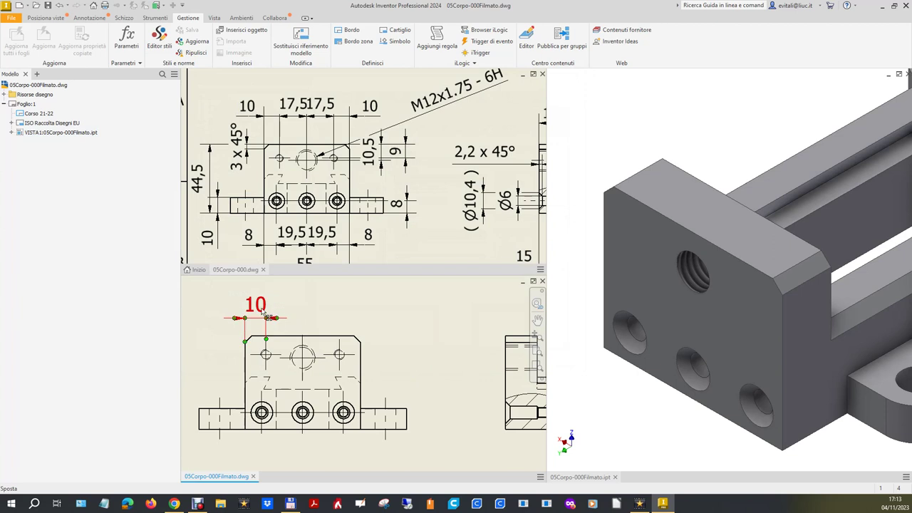
Shift the left 10 dimension further left and confirm it with the Quota tool
drag(266, 313, 223, 321)
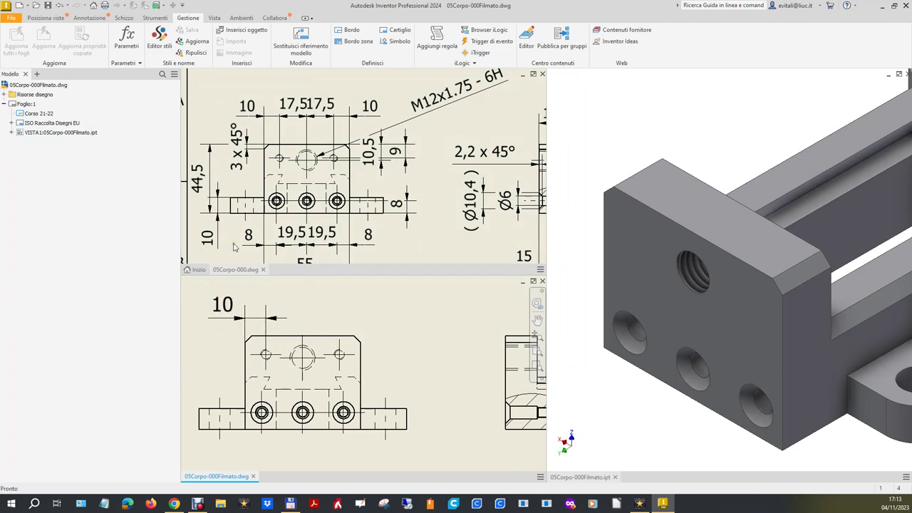
click(297, 303)
click(53, 18)
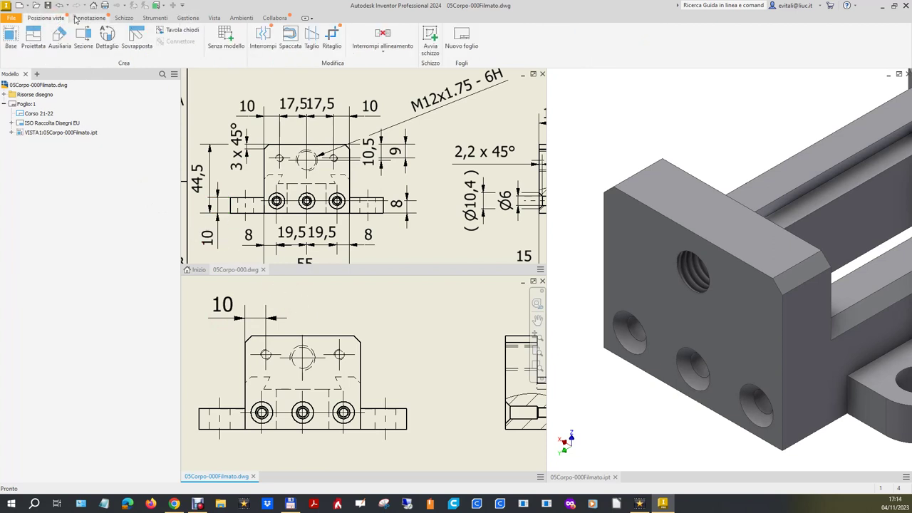
click(74, 19)
click(10, 39)
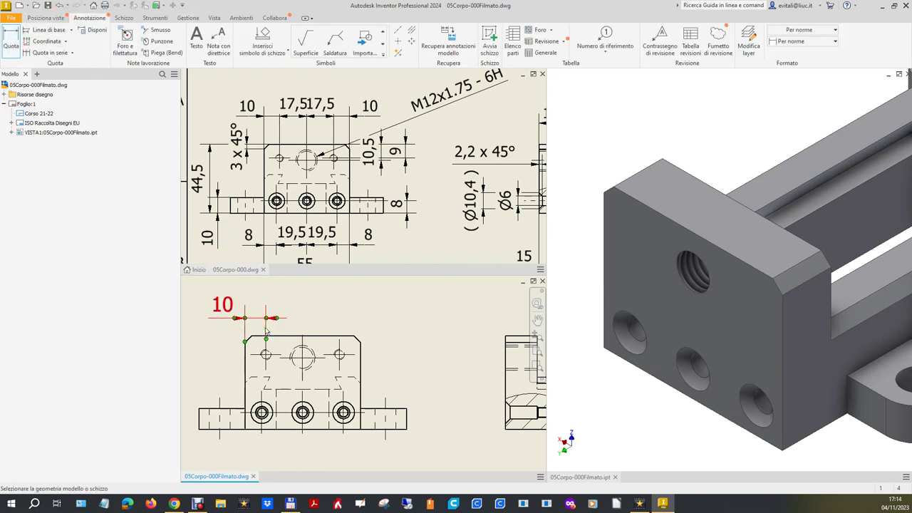
click(293, 326)
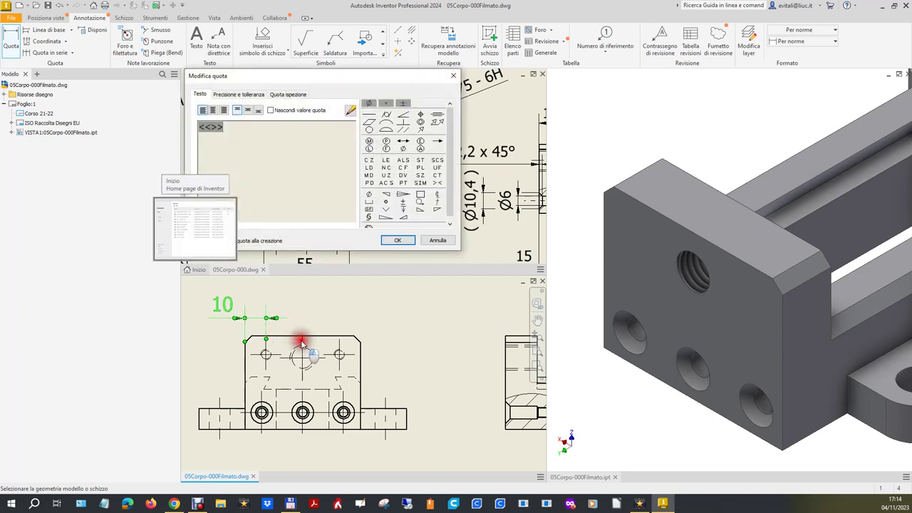
click(301, 343)
click(9, 43)
Chain 17,5, 17,5 and 10 dimensions across the holes to the right edge, above the view
click(265, 351)
click(302, 346)
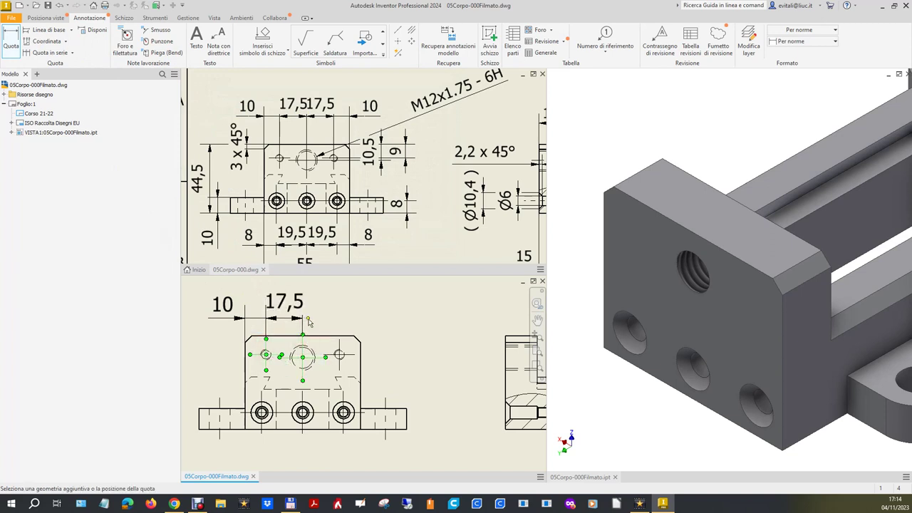
click(308, 322)
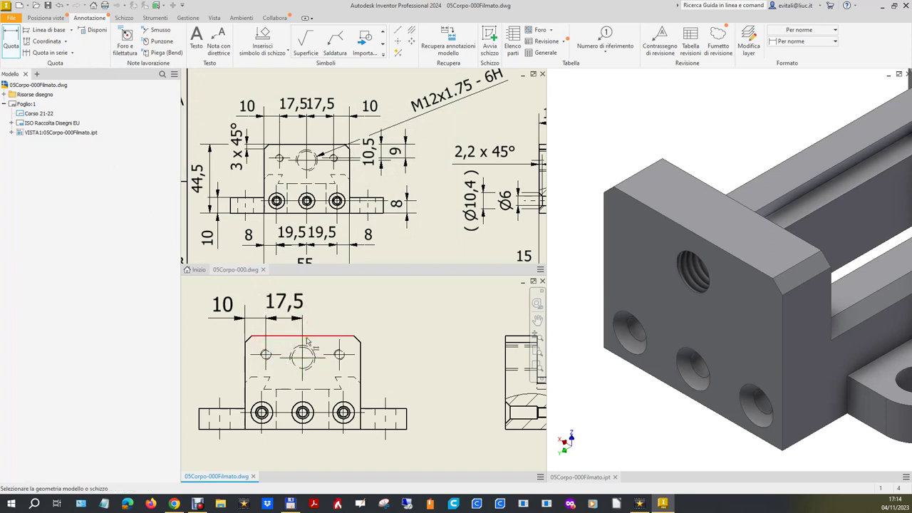
click(302, 346)
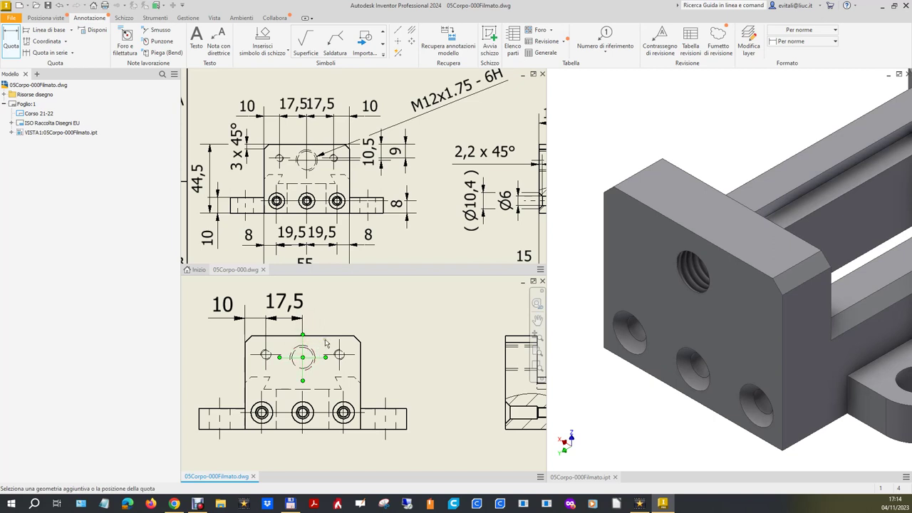
click(339, 349)
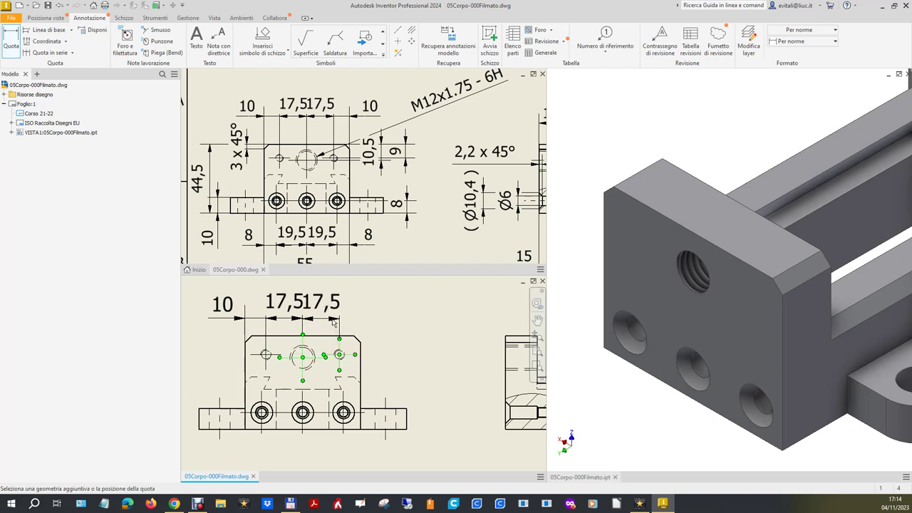
click(332, 319)
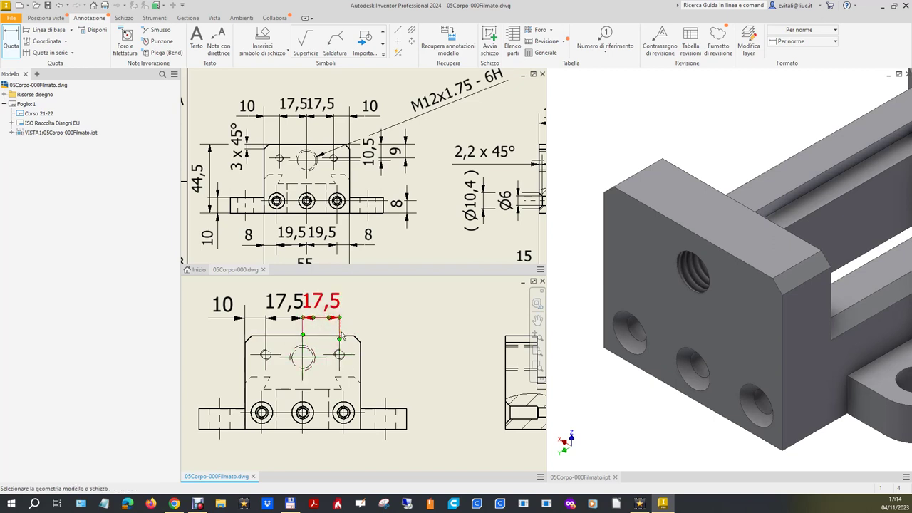
click(340, 349)
click(361, 349)
click(367, 323)
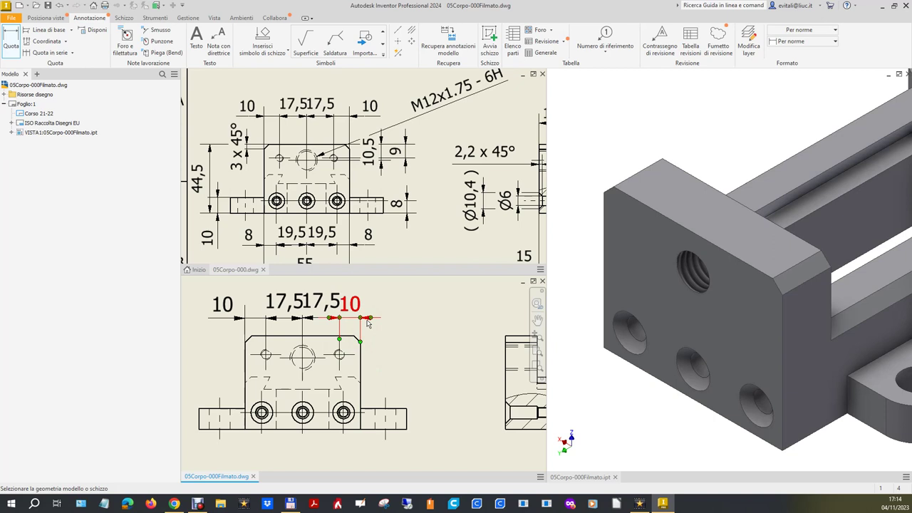
key(Escape)
key(d)
scroll(357, 341, up, 3)
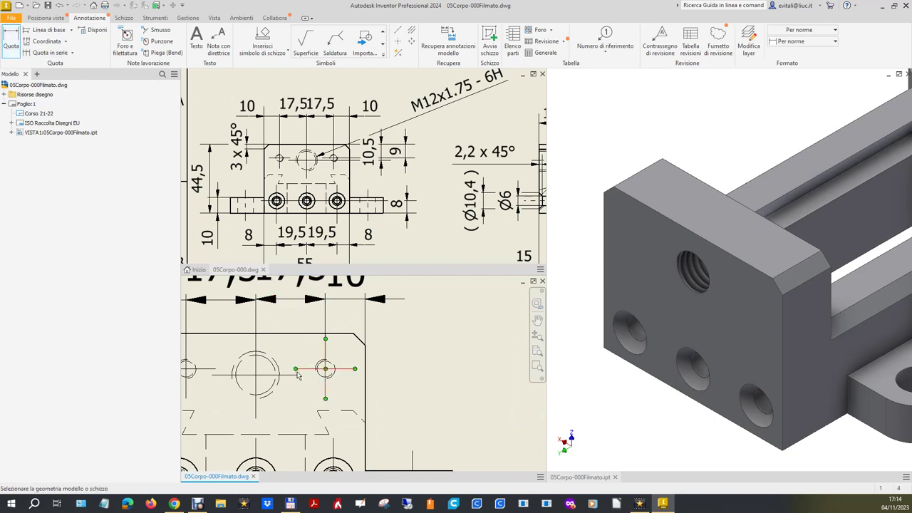
Add vertical 9 and 10,5 dimensions from the top edge to the upper holes, on the right
click(338, 373)
click(343, 335)
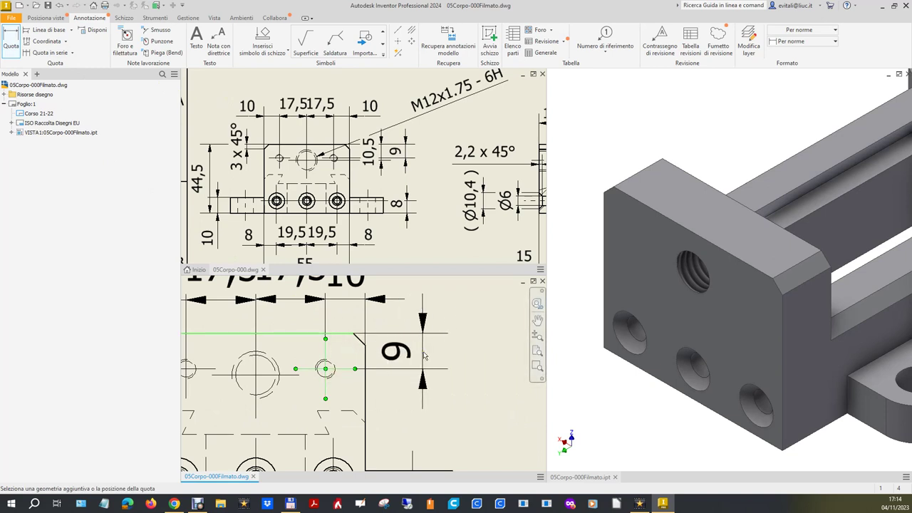
click(433, 351)
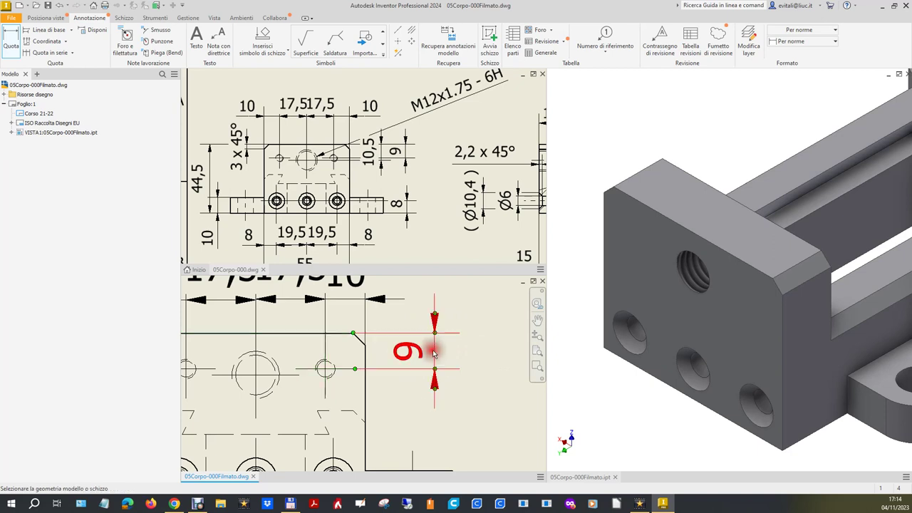
click(269, 383)
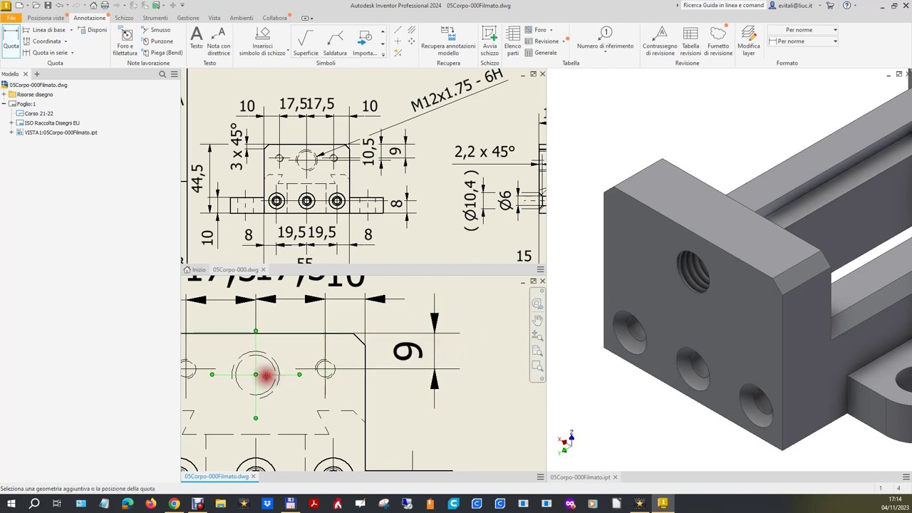
click(306, 333)
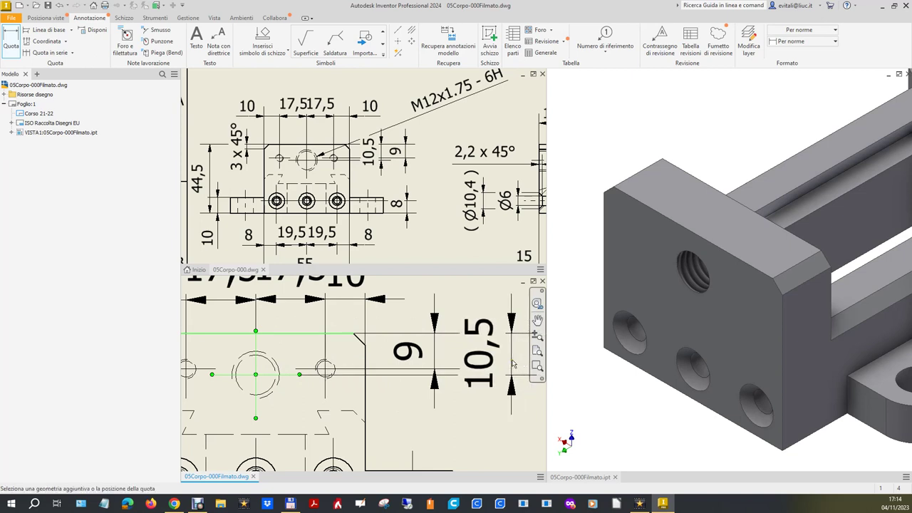
click(517, 361)
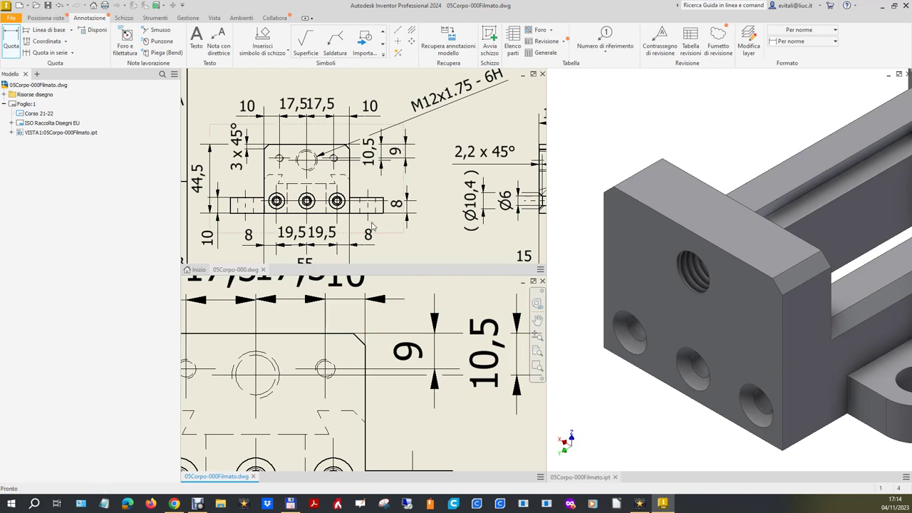
scroll(377, 443, up, 2)
scroll(377, 443, down, 2)
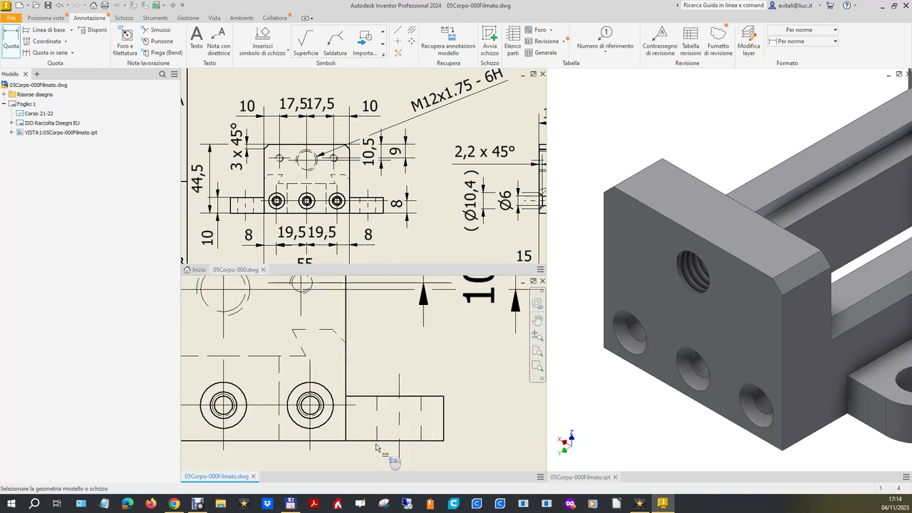
Add a vertical 8 dimension for the base flange thickness
click(20, 55)
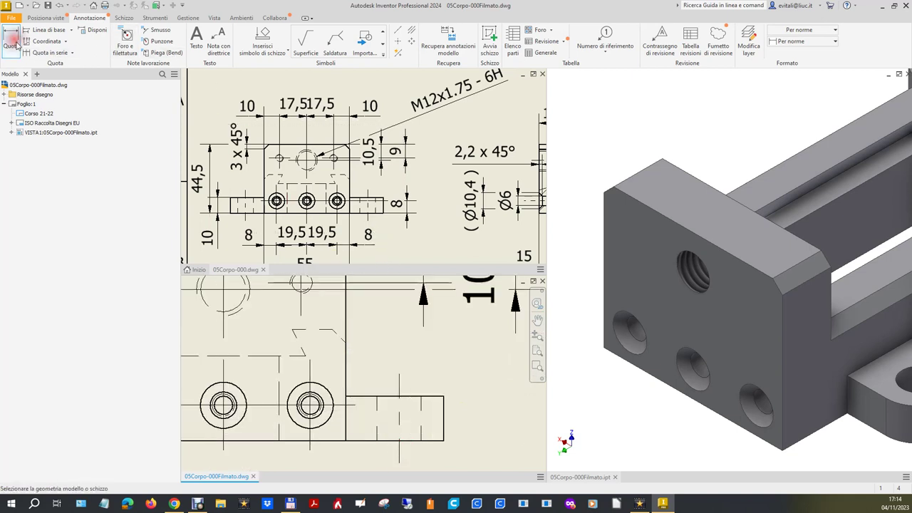
click(341, 436)
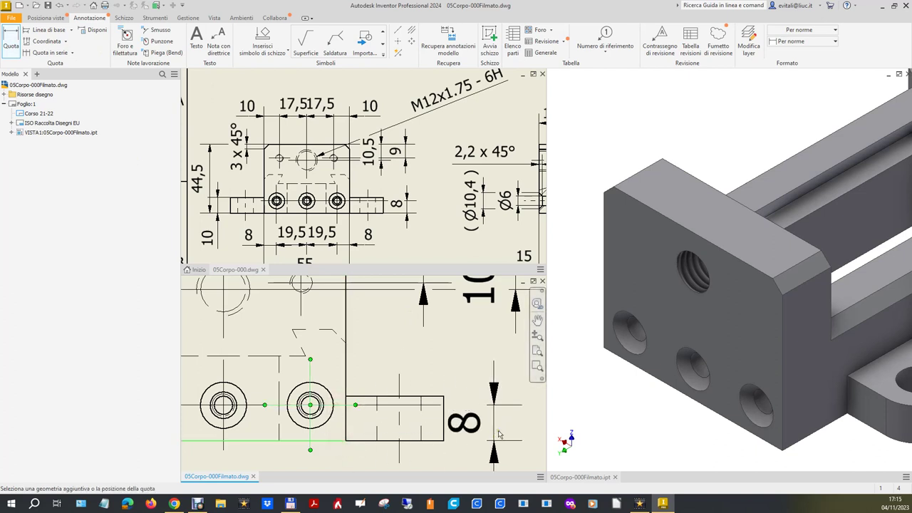
click(480, 361)
scroll(477, 361, down, 3)
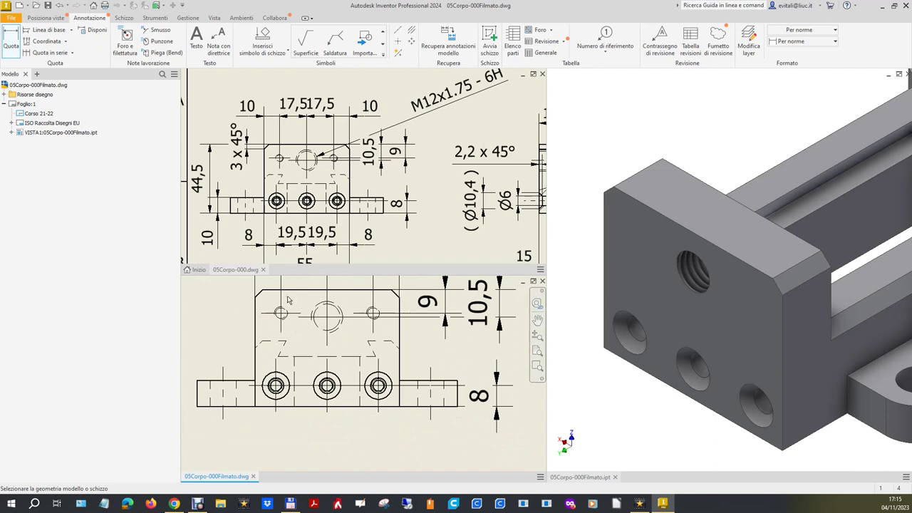
scroll(288, 300, down, 3)
scroll(314, 384, up, 3)
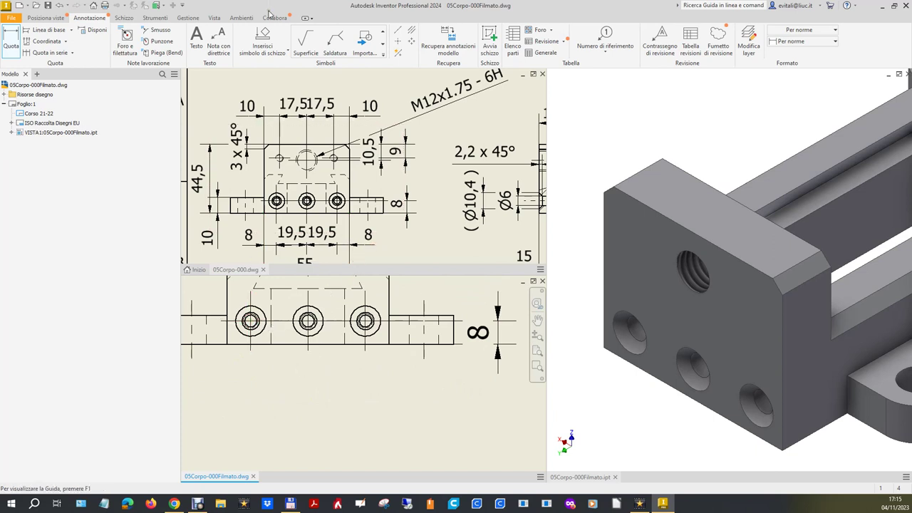
Dimension the left 8 end width and the first 19,5 hole spacing below the holes
click(11, 39)
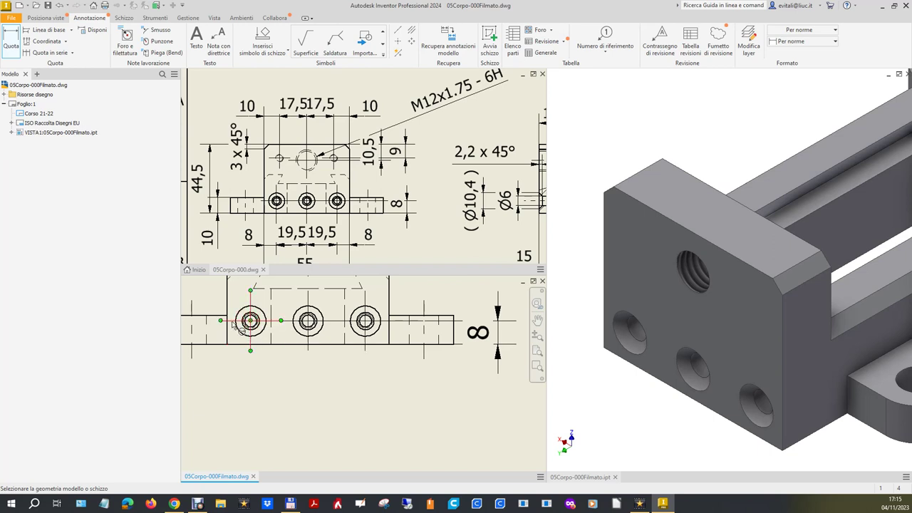
click(228, 299)
click(251, 320)
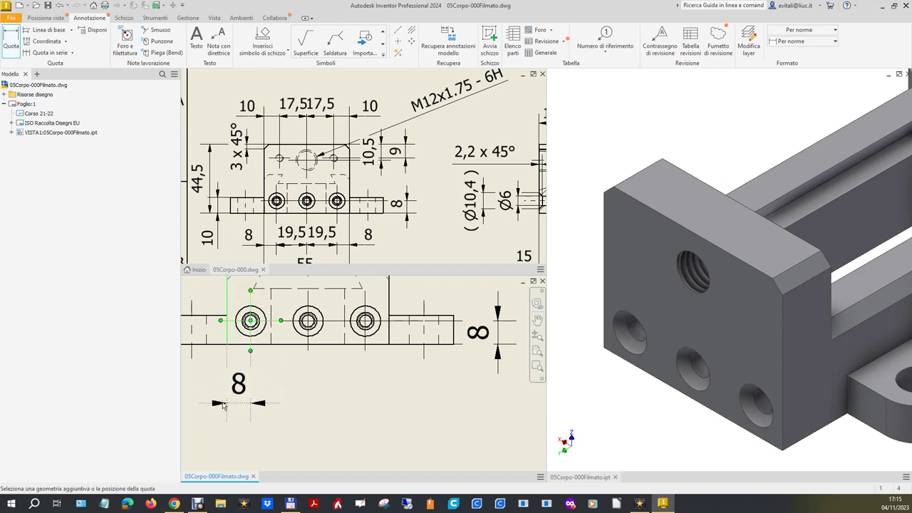
click(221, 406)
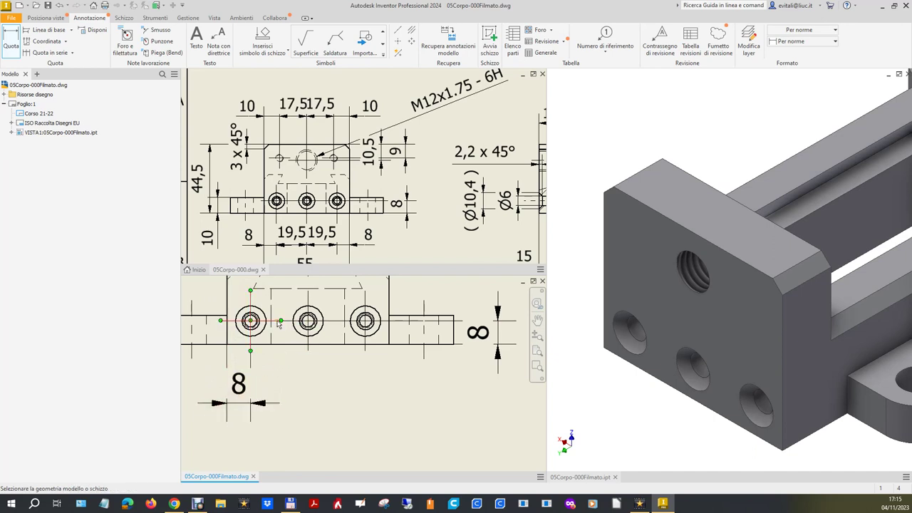
click(253, 301)
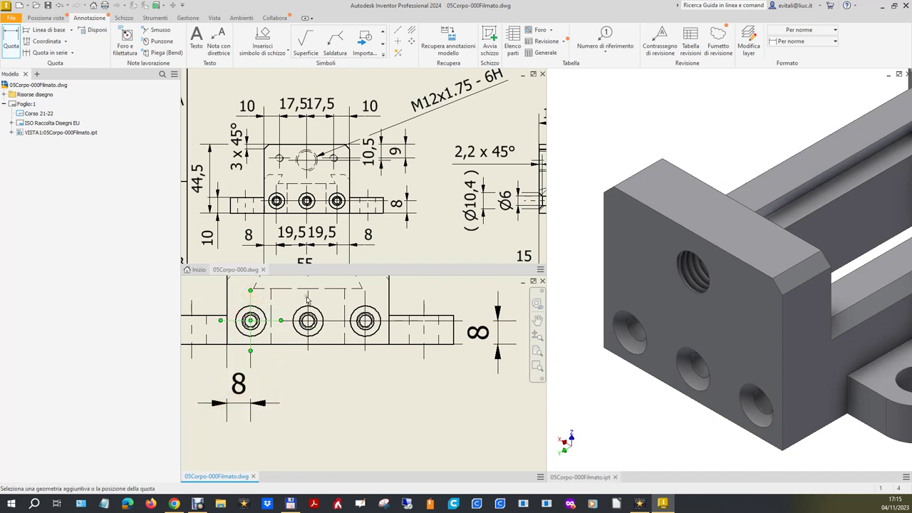
click(307, 305)
key(Escape)
click(281, 405)
drag(289, 404, 296, 406)
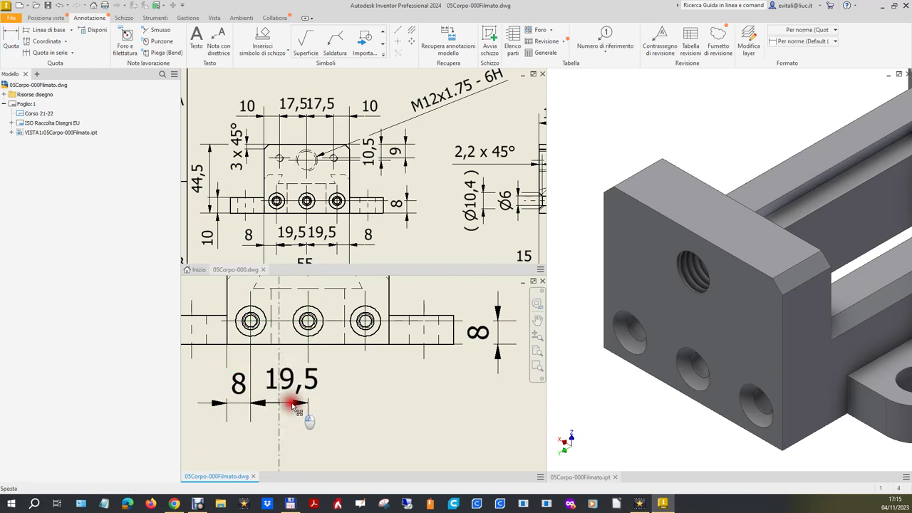
drag(296, 406, 296, 405)
key(Escape)
Add the second 19,5 hole spacing and the right 8 end width below the part
click(312, 308)
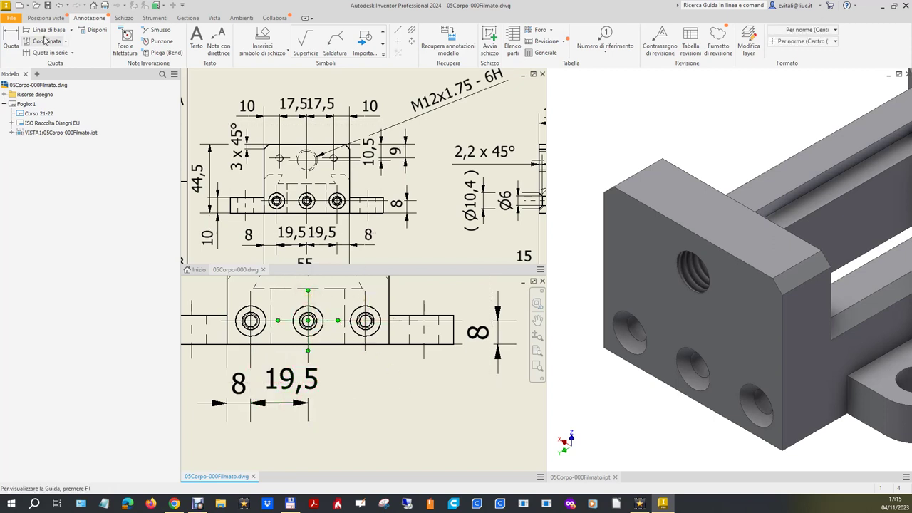
click(12, 38)
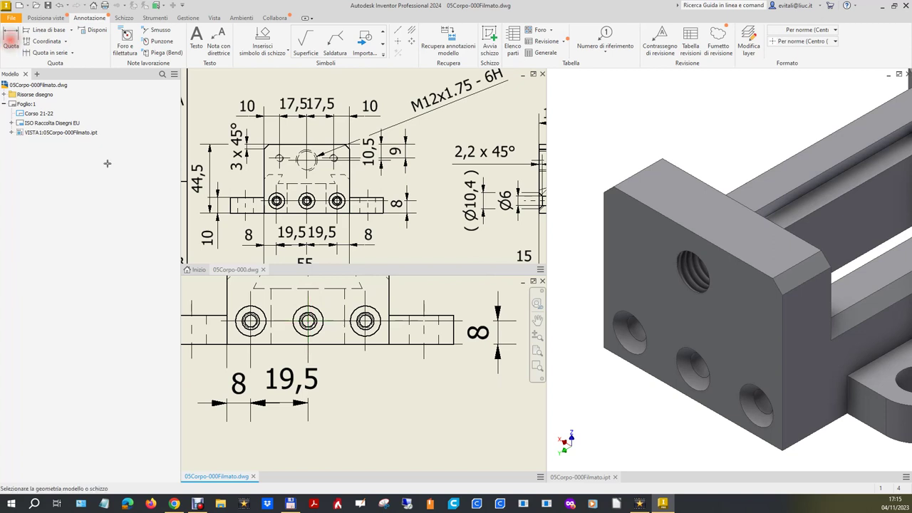
click(308, 301)
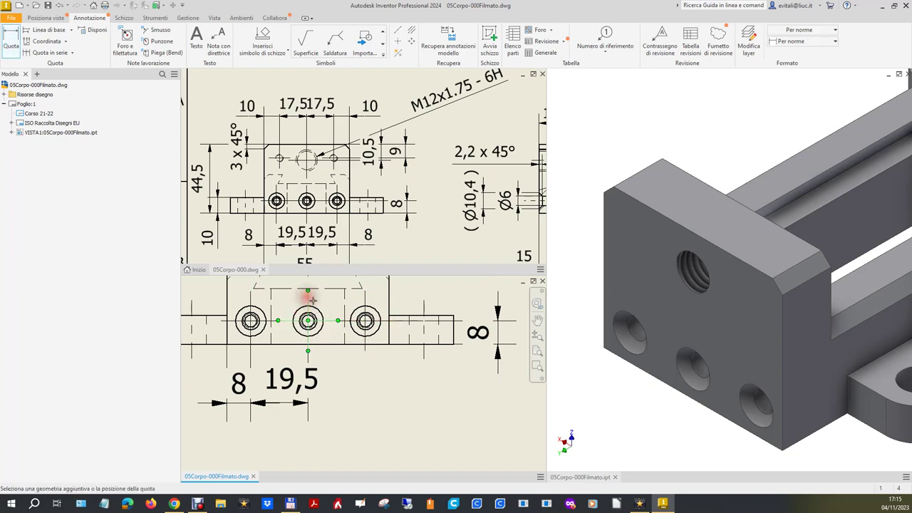
click(367, 307)
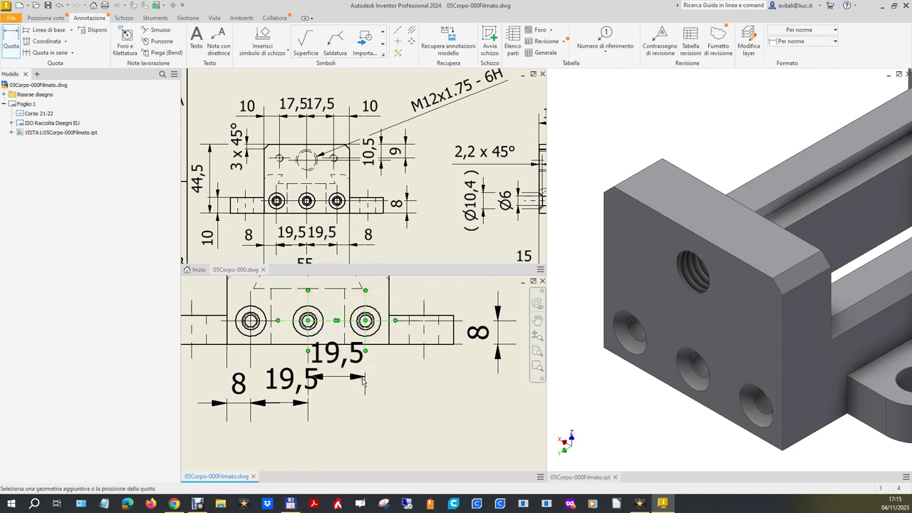
click(366, 408)
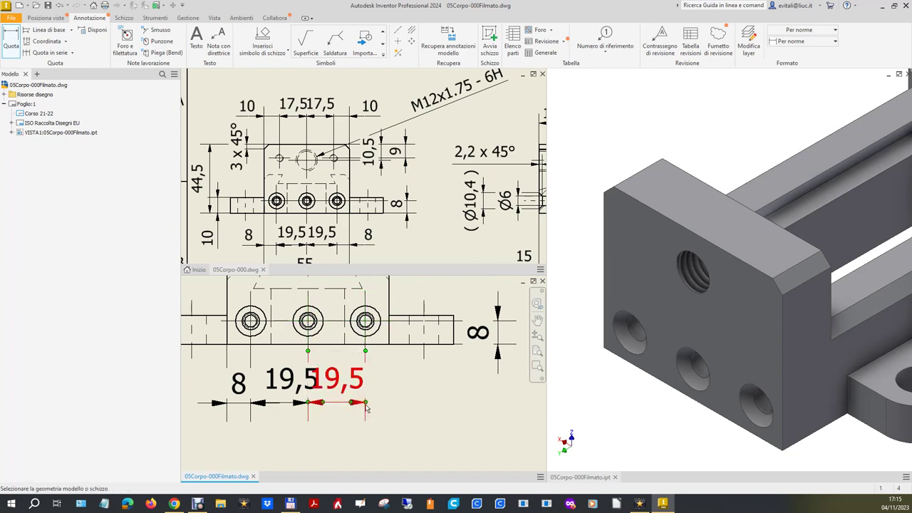
click(365, 354)
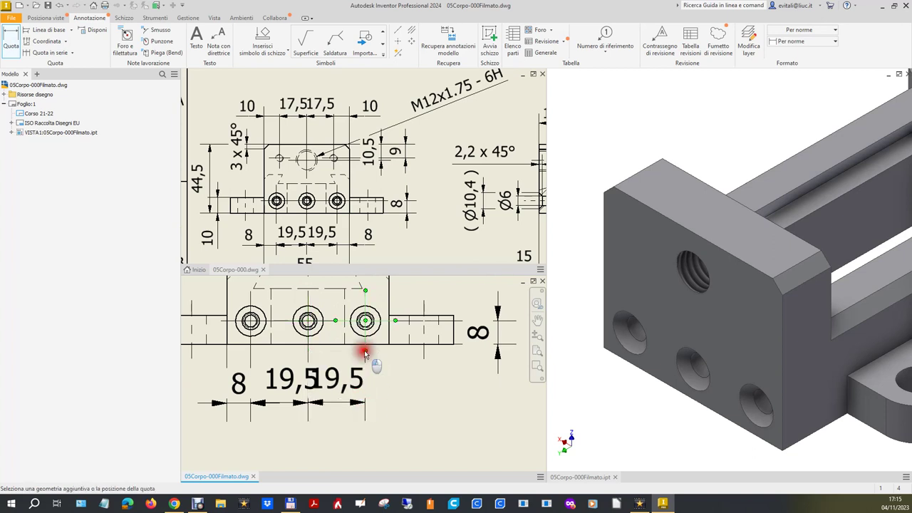
click(388, 338)
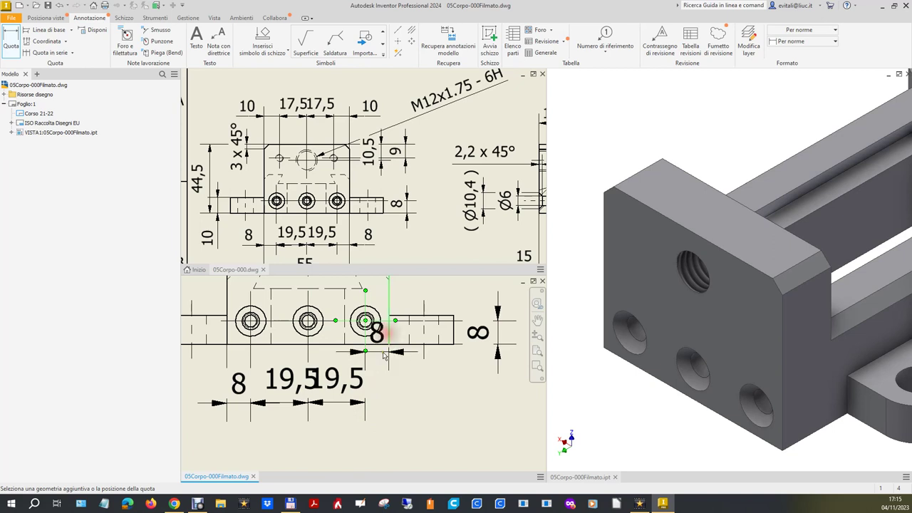
click(381, 404)
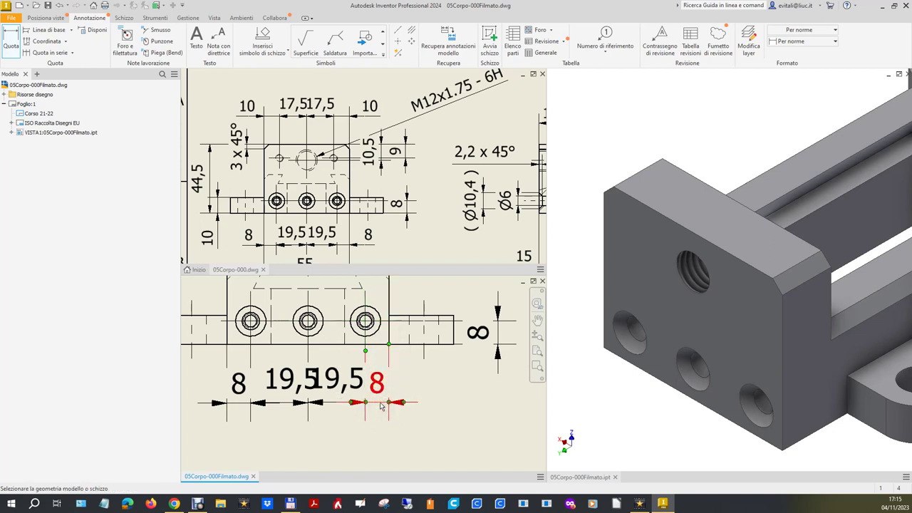
Move both 8 texts outside their extension lines and shift the left 19,5 text to fit
drag(379, 385, 426, 399)
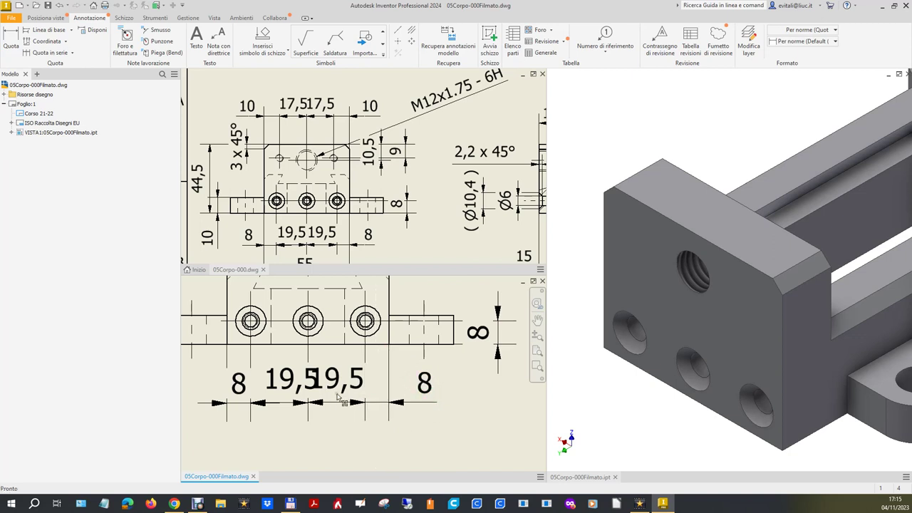
click(240, 384)
drag(240, 385, 189, 406)
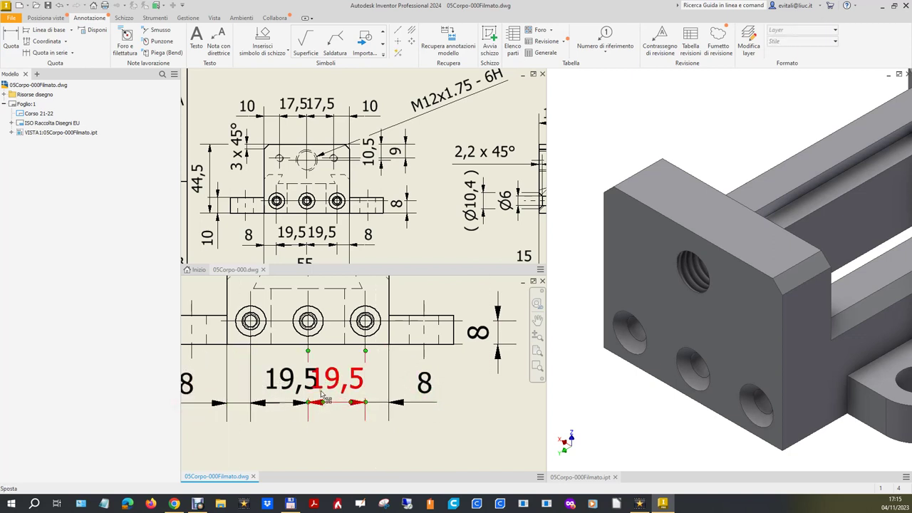
click(298, 389)
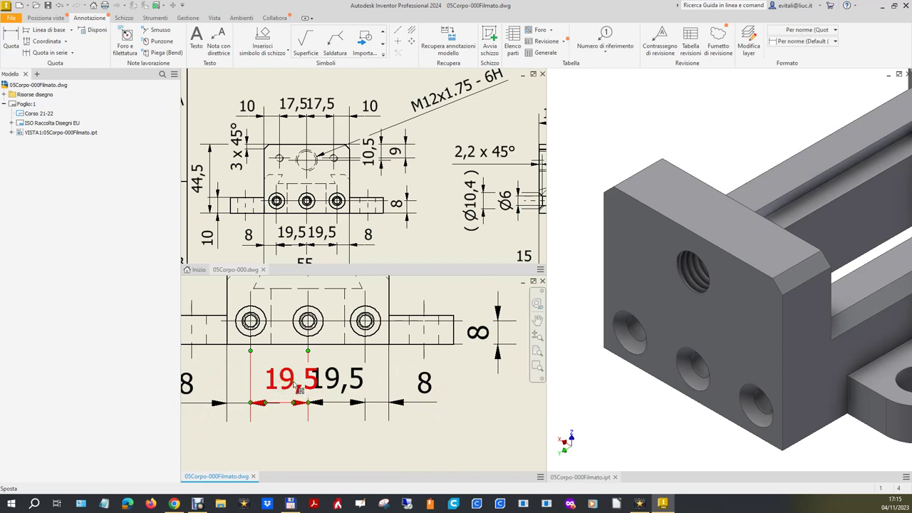
drag(298, 388, 283, 405)
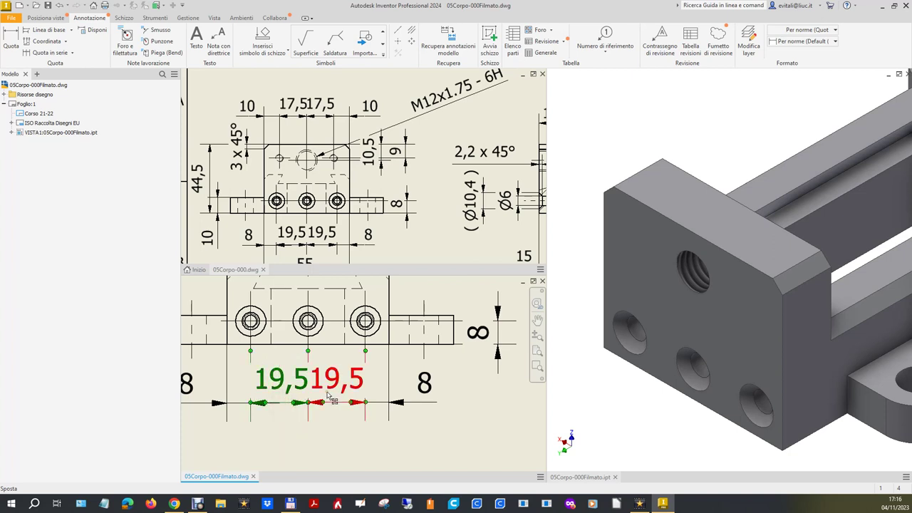
click(355, 459)
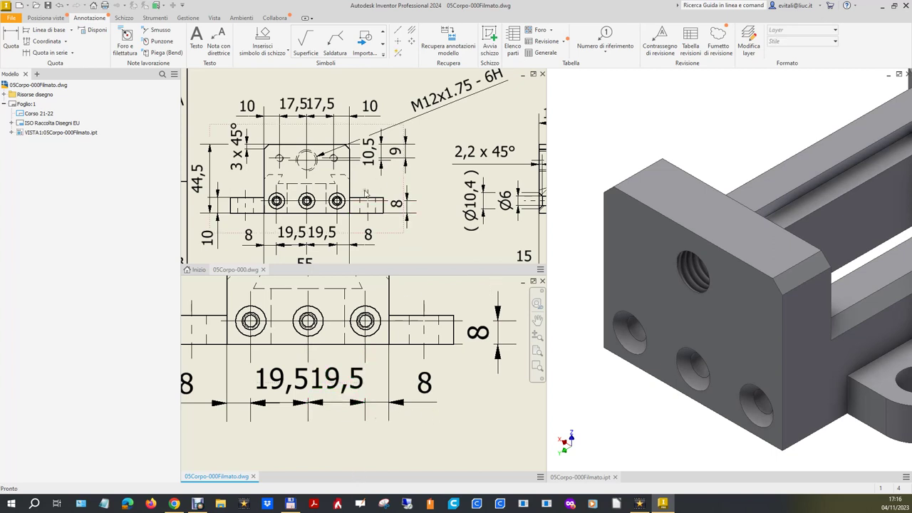
scroll(365, 194, up, 3)
scroll(365, 246, down, 4)
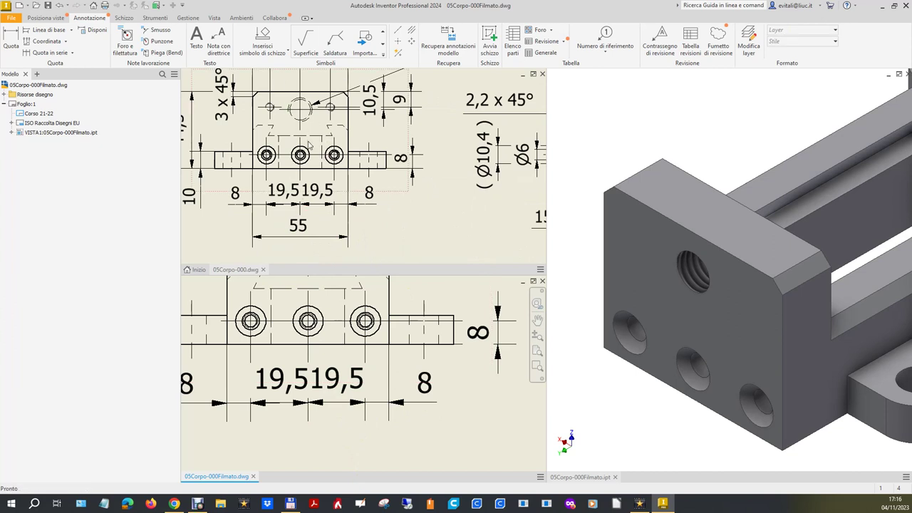
Add the overall 55 length dimension below the part and open its text for editing
click(11, 42)
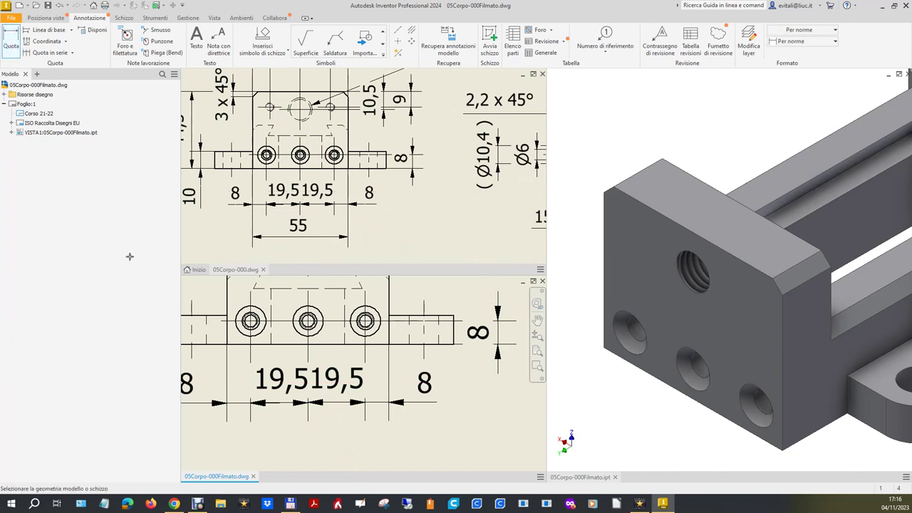
click(225, 304)
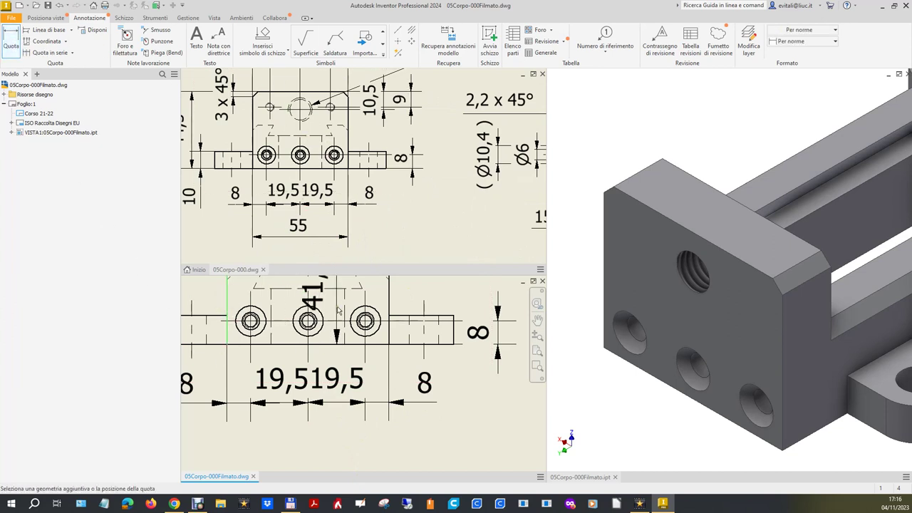
click(389, 301)
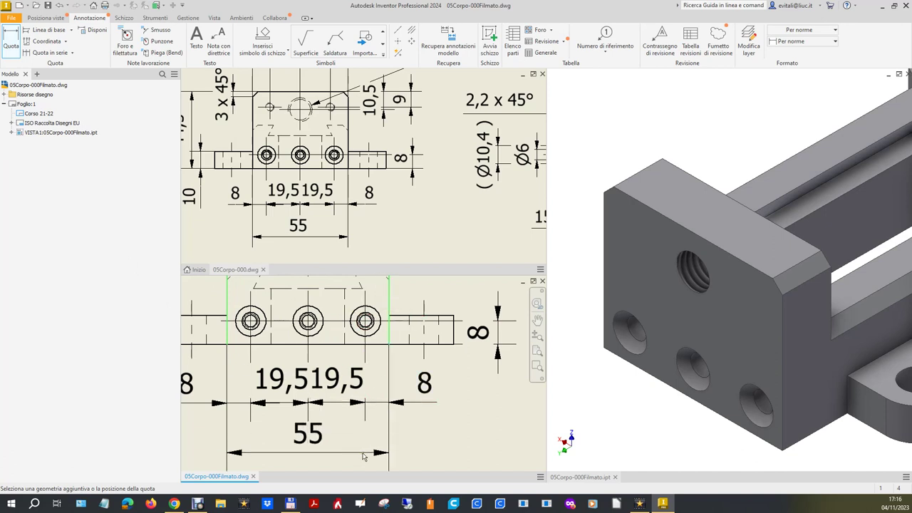
click(362, 465)
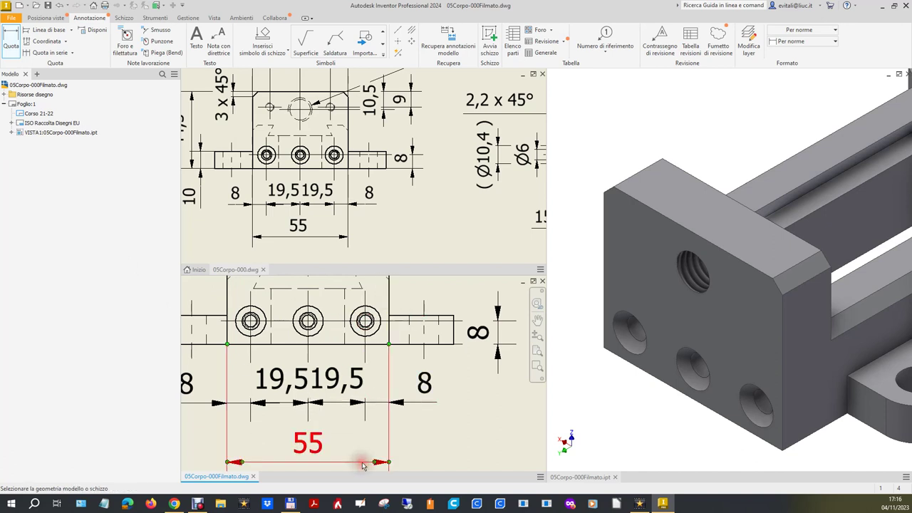
double_click(321, 443)
Wrap the 55 dimension value in parentheses so it reads (55) as a reference
click(230, 167)
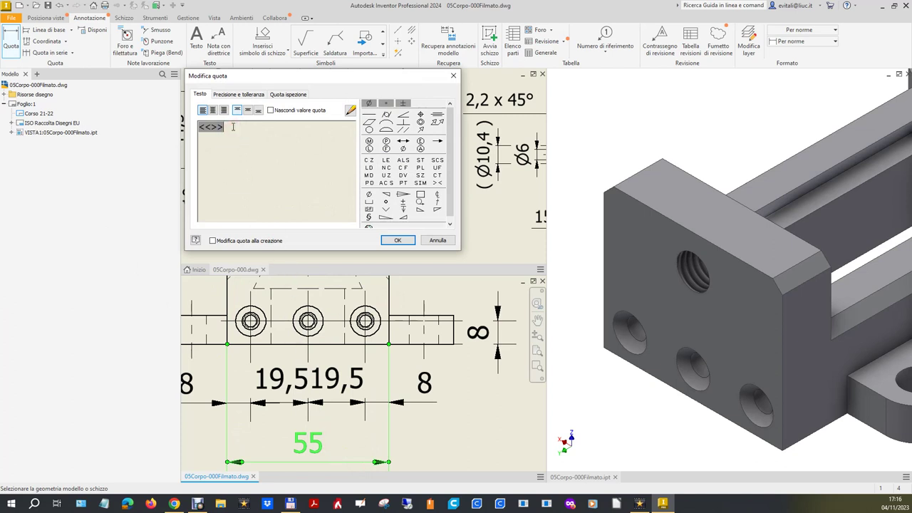
text())
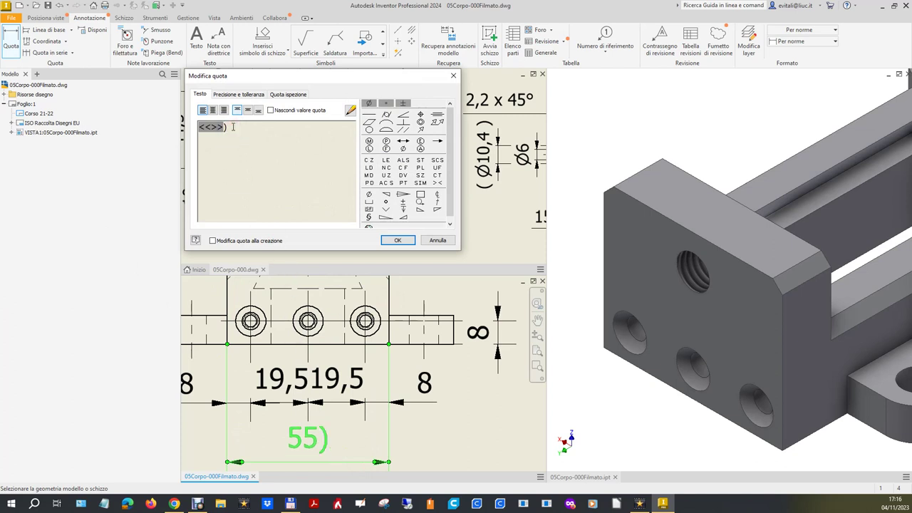
text(()
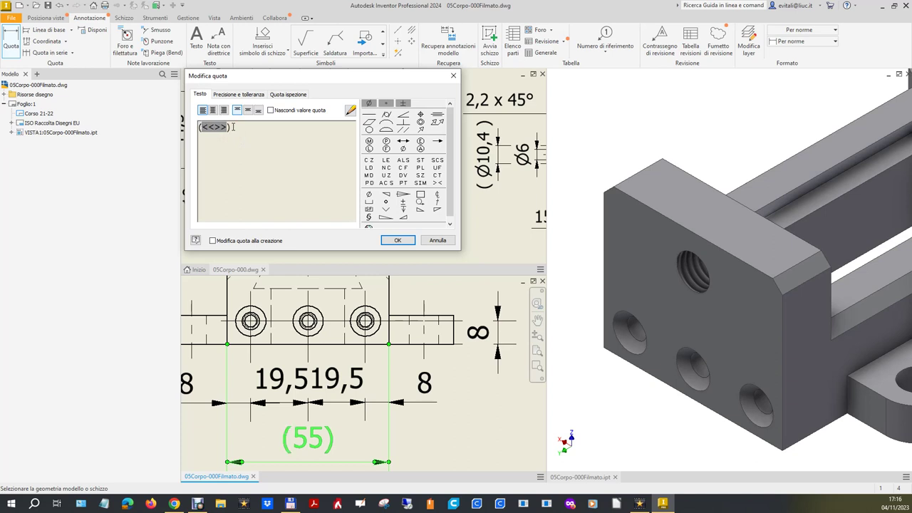
click(396, 241)
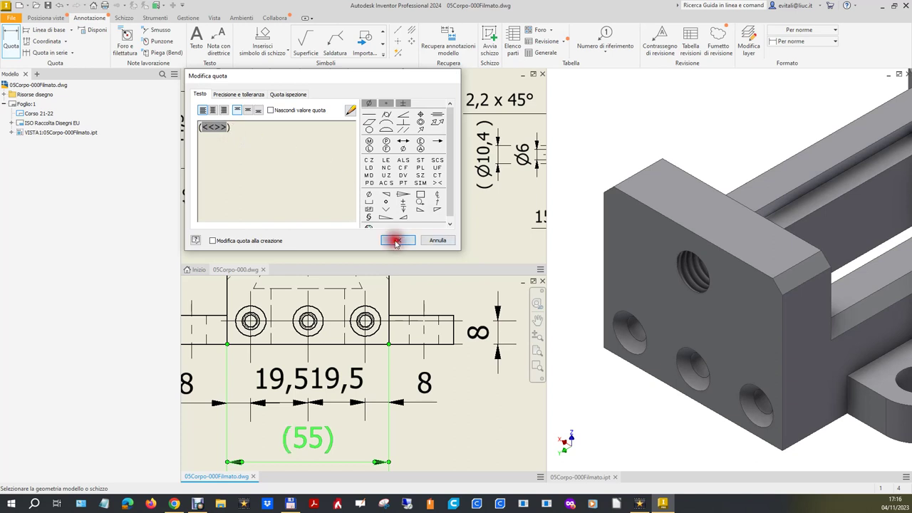
scroll(420, 413, down, 3)
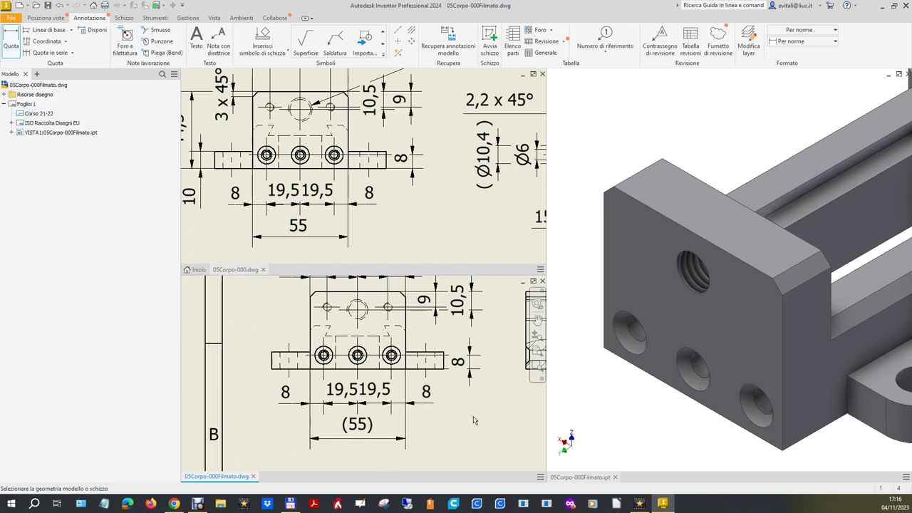
scroll(474, 421, down, 2)
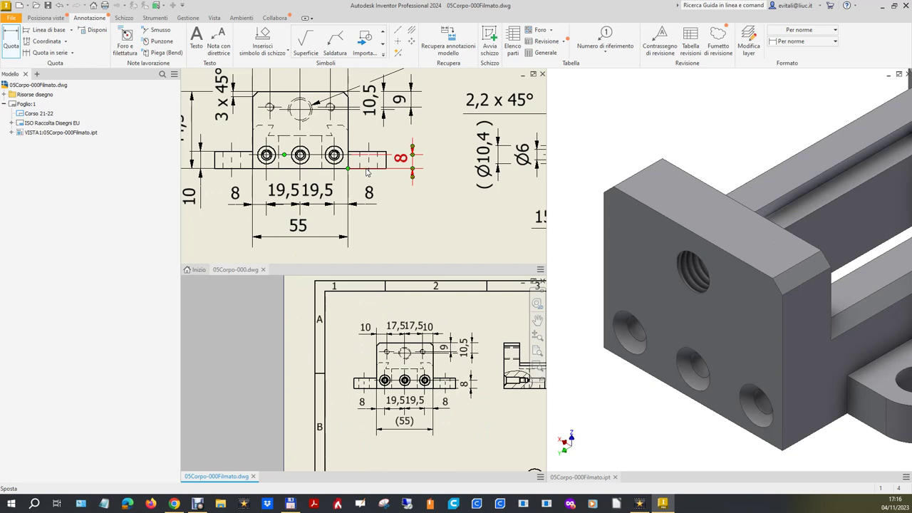
scroll(369, 173, down, 2)
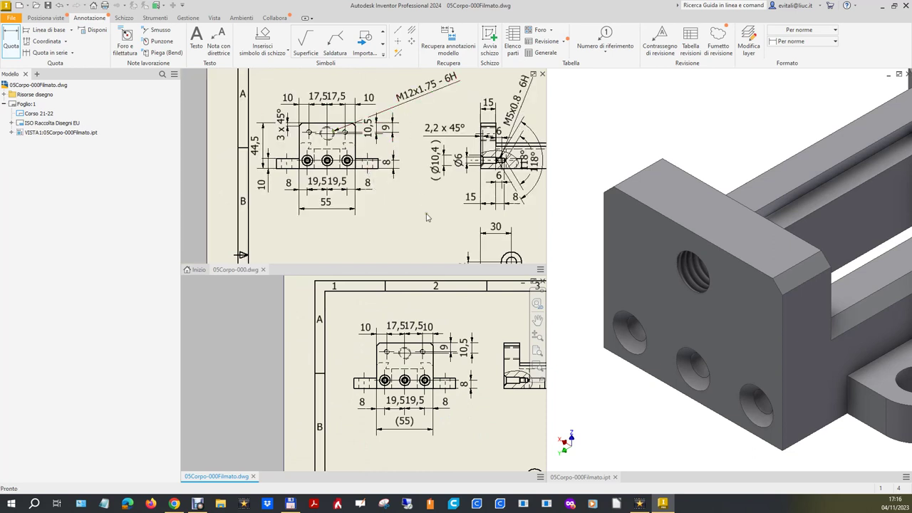
scroll(438, 330, up, 3)
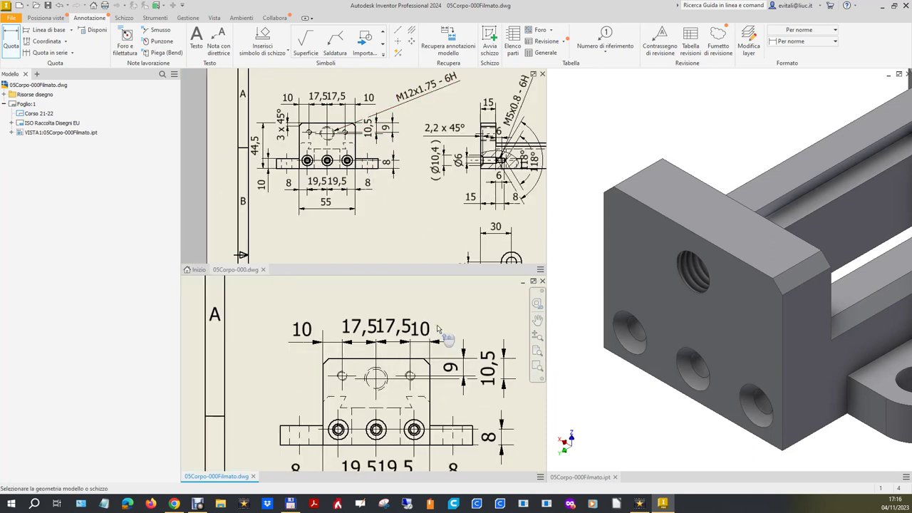
Annotate the threaded hole with the M12x1.75 - 6H note using Foro e filettatura
click(126, 43)
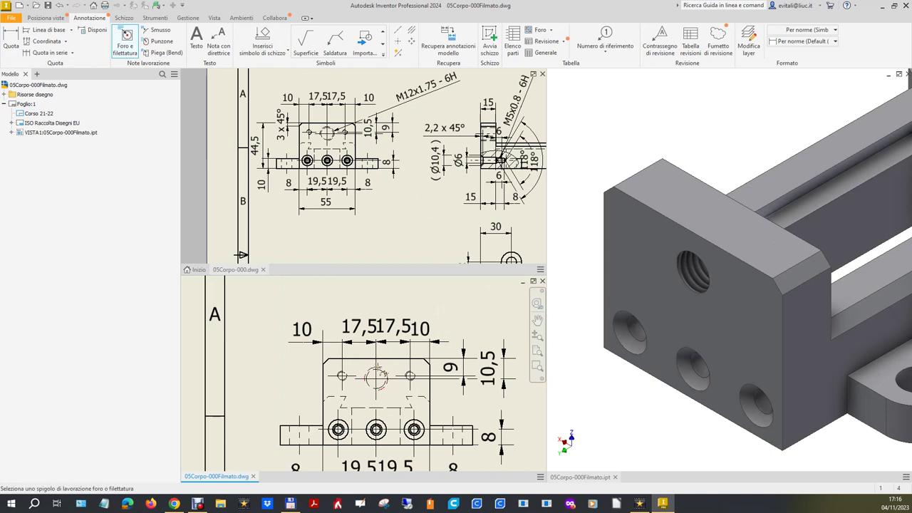
click(378, 376)
scroll(402, 345, down, 5)
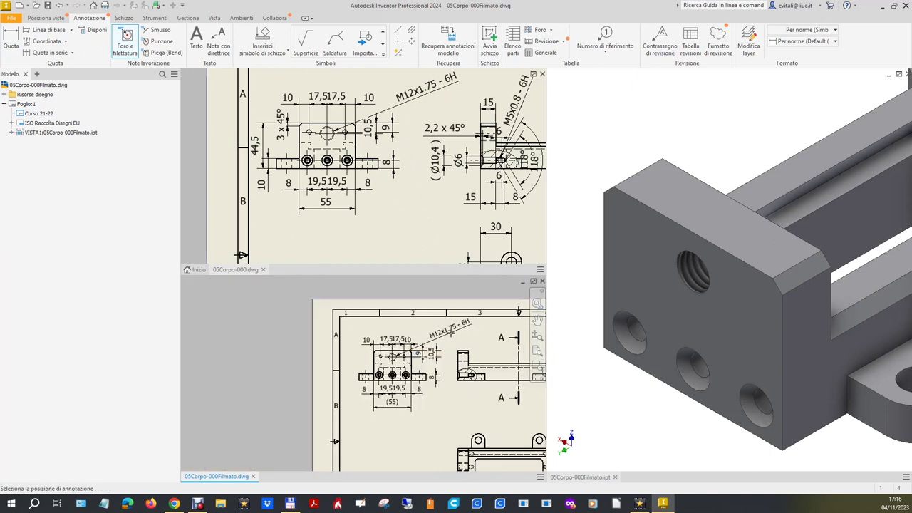
click(451, 334)
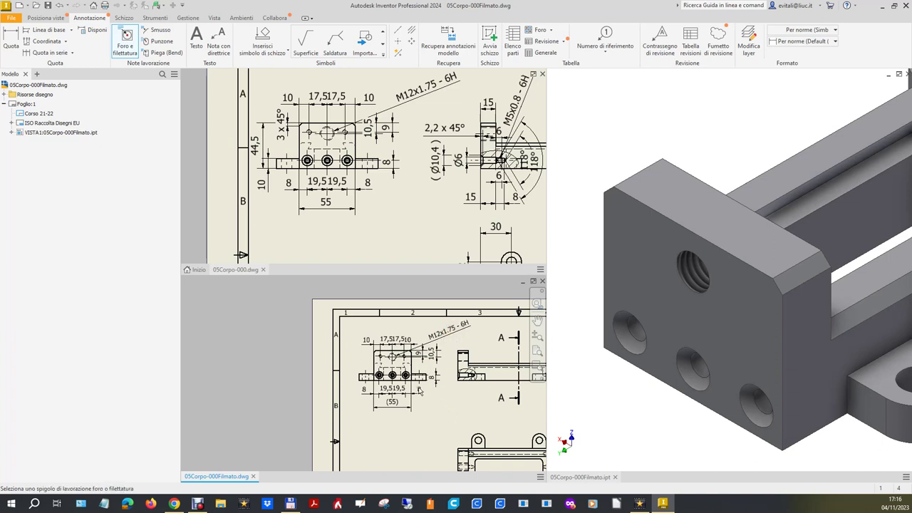
key(Escape)
scroll(362, 364, up, 4)
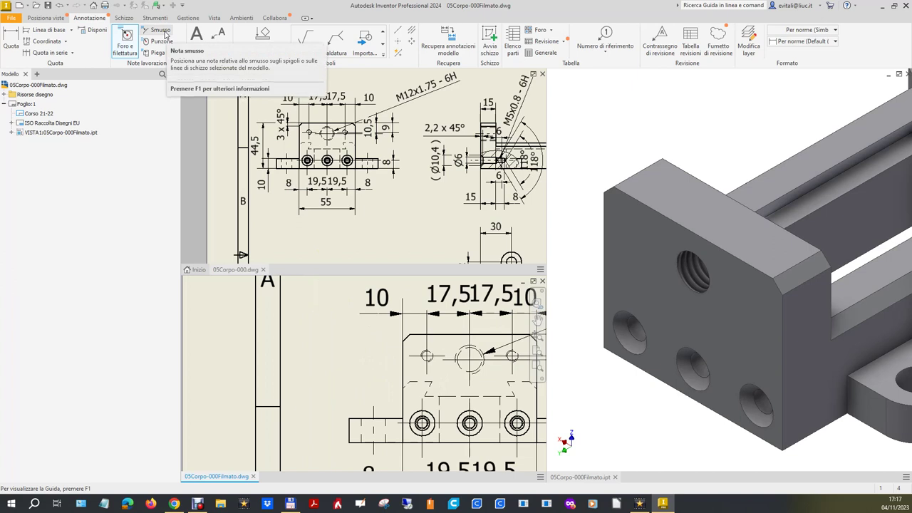
click(159, 30)
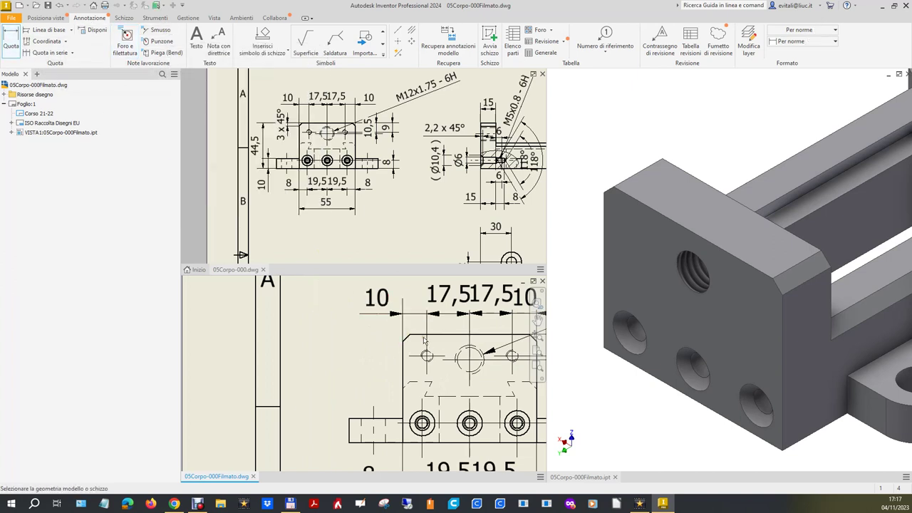
Dimension the corner chamfer as 3 and append 'x 45°' so it reads 3 x 45°
scroll(408, 342, down, 2)
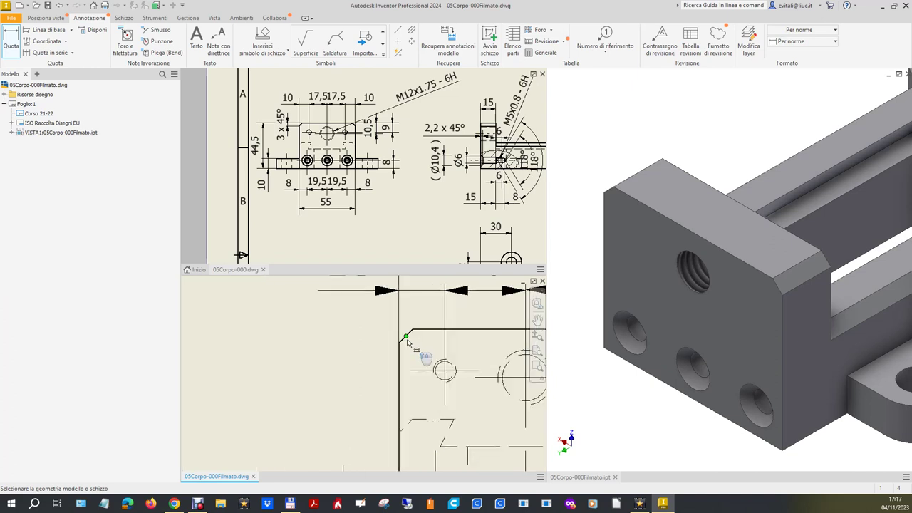
click(411, 338)
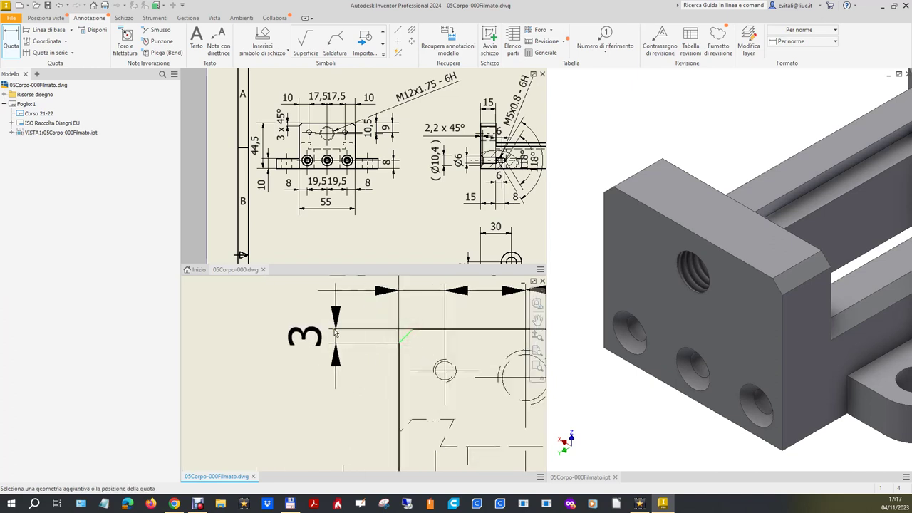
click(281, 340)
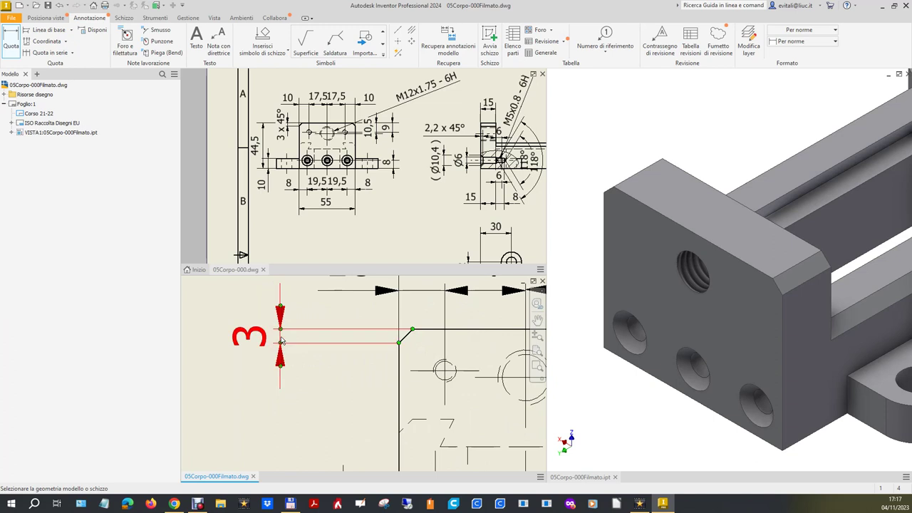
double_click(281, 340)
click(247, 128)
text(x)
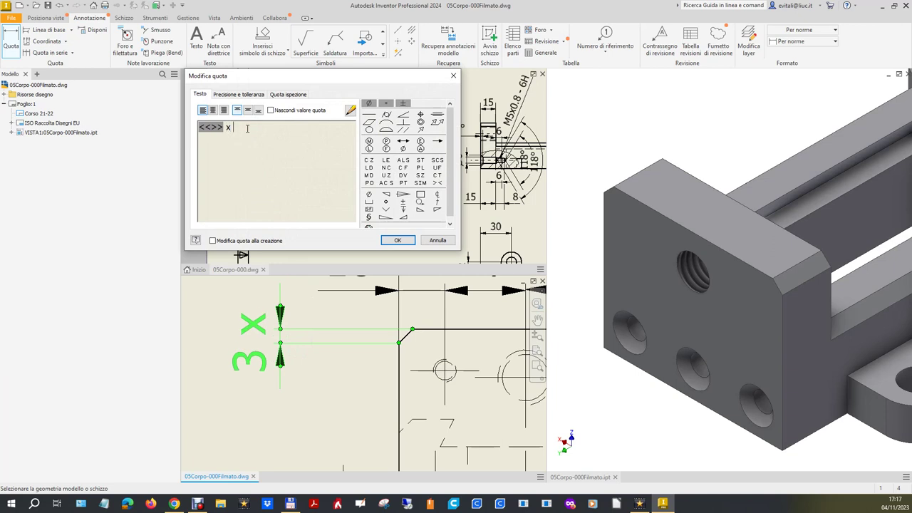
text( 45°)
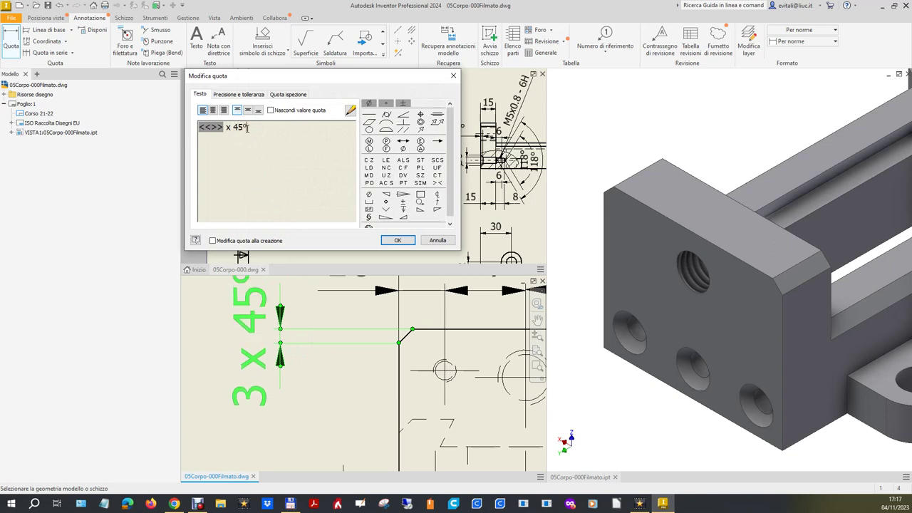
click(397, 244)
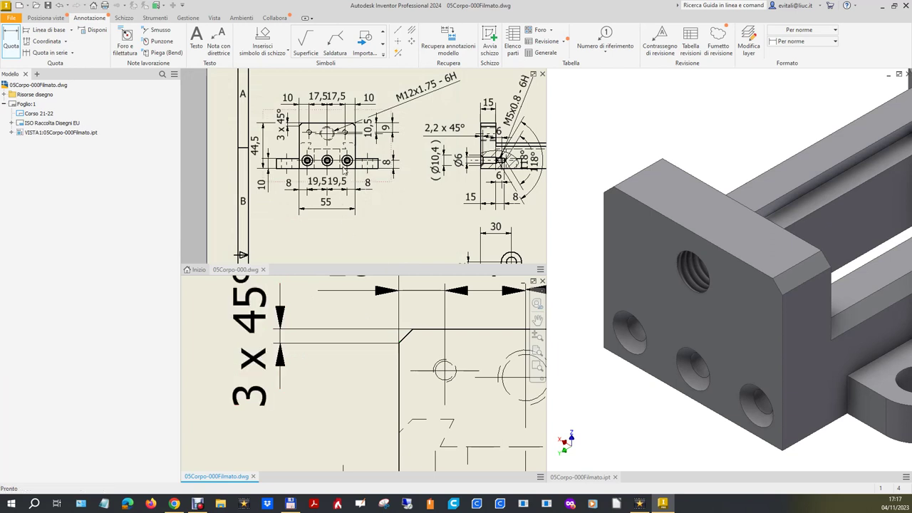
click(408, 336)
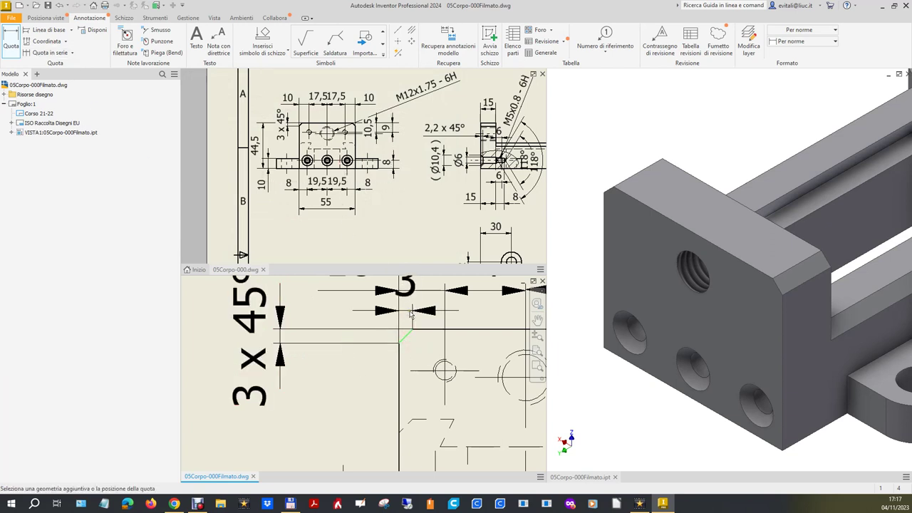
key(Escape)
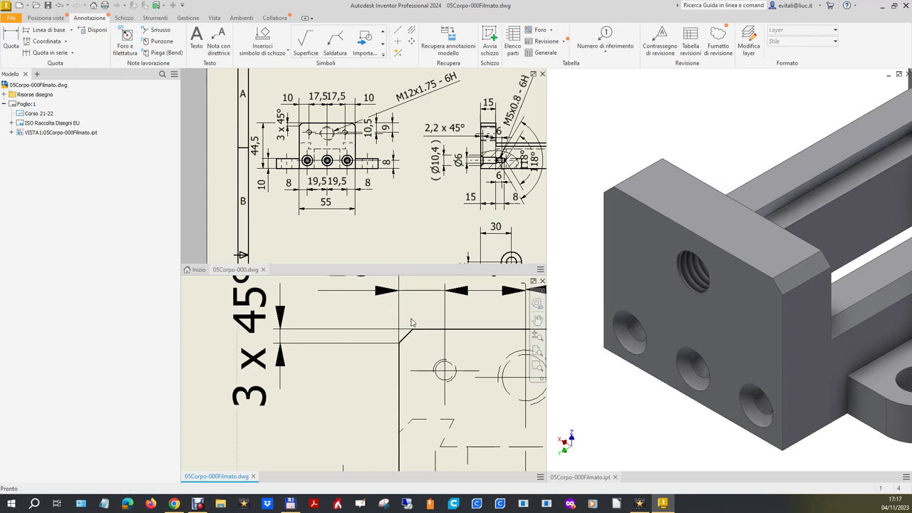
scroll(410, 318, down, 3)
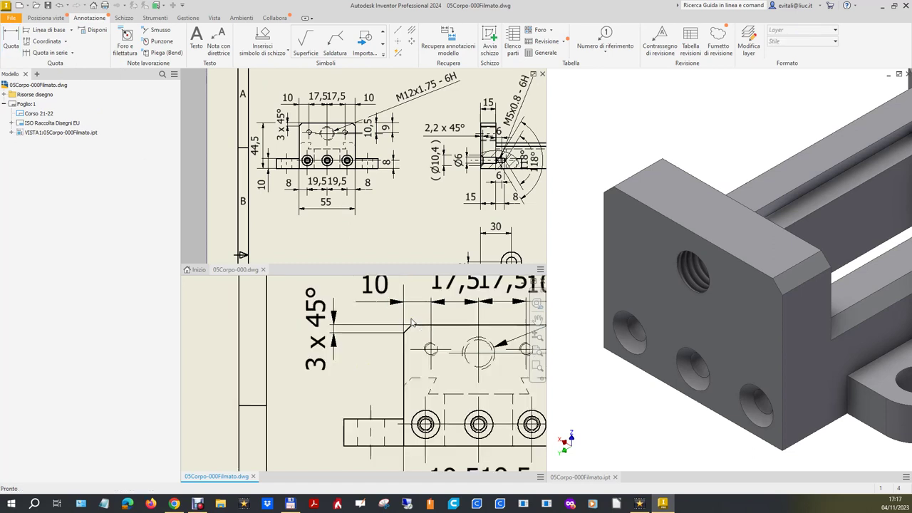
Dimension the overall 44,5 height from bottom to top edge, on the view's left
click(11, 39)
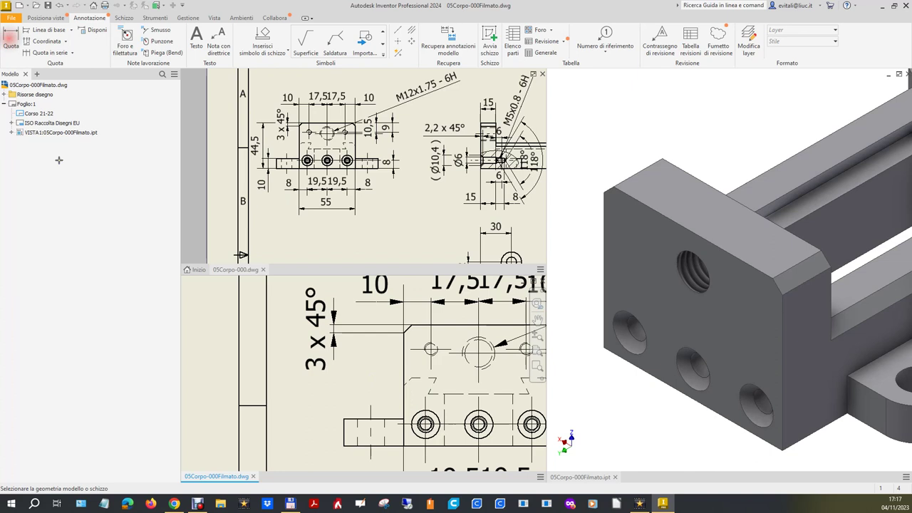
click(389, 447)
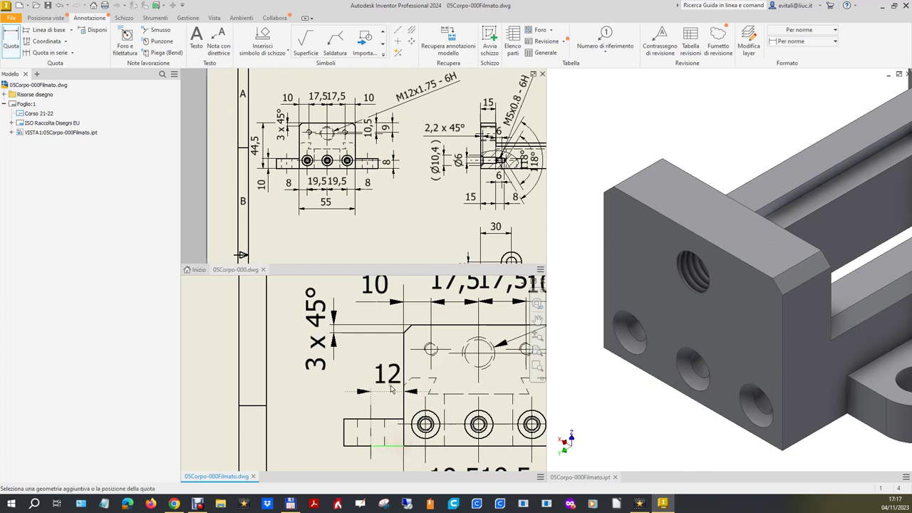
click(440, 326)
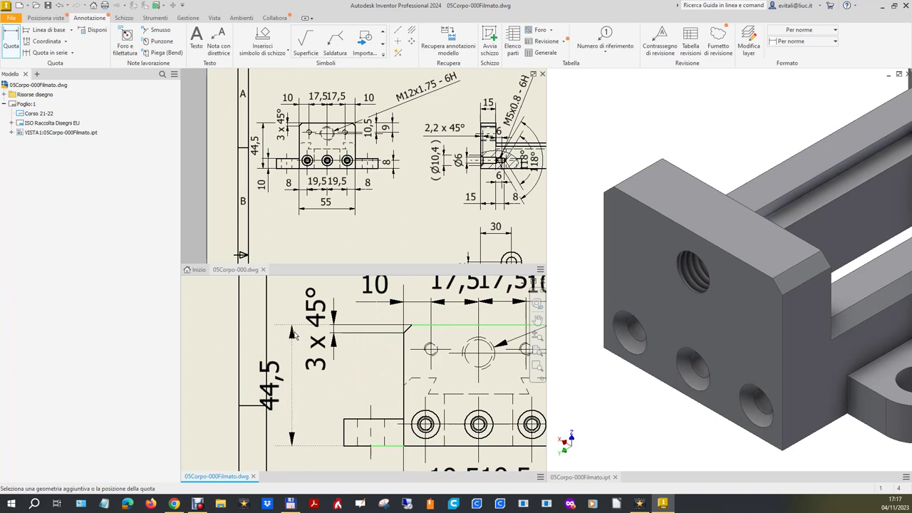
click(288, 335)
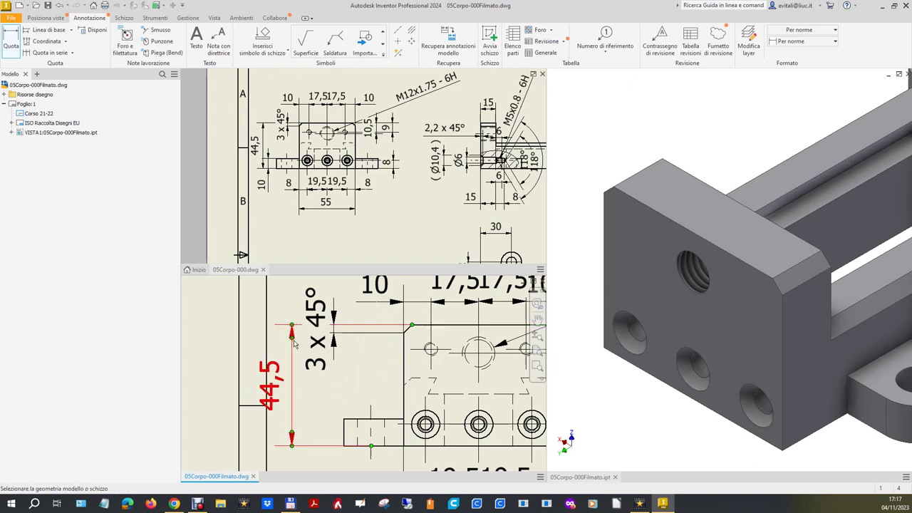
scroll(290, 349, up, 2)
key(Escape)
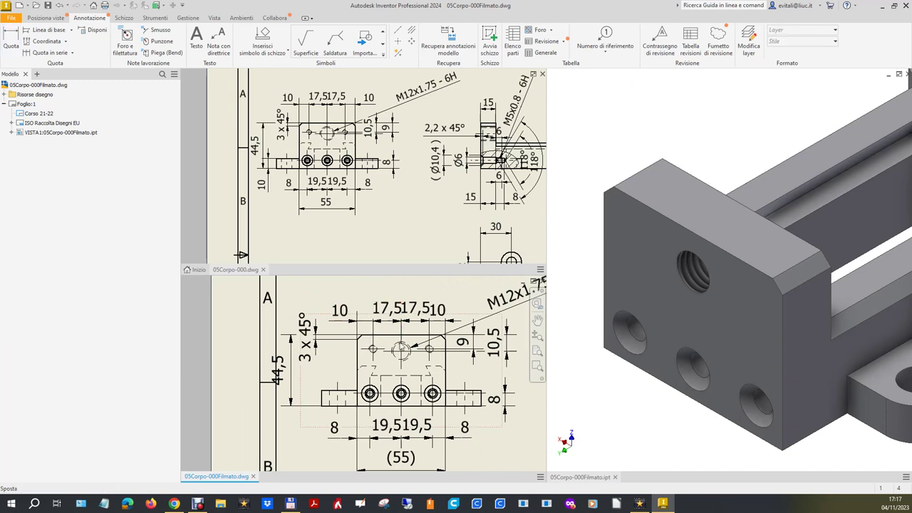
scroll(403, 360, up, 2)
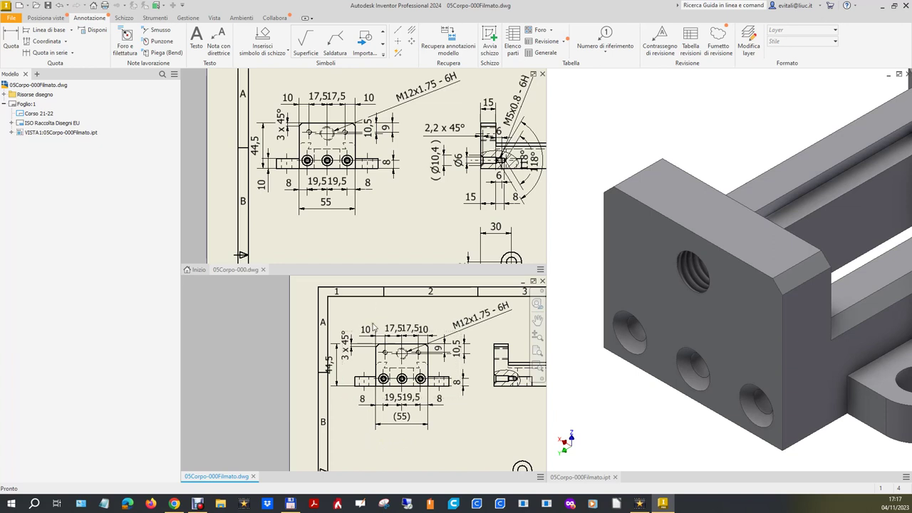
Reposition the leftmost 10 dimension above the view slightly further left
click(374, 331)
scroll(376, 330, down, 4)
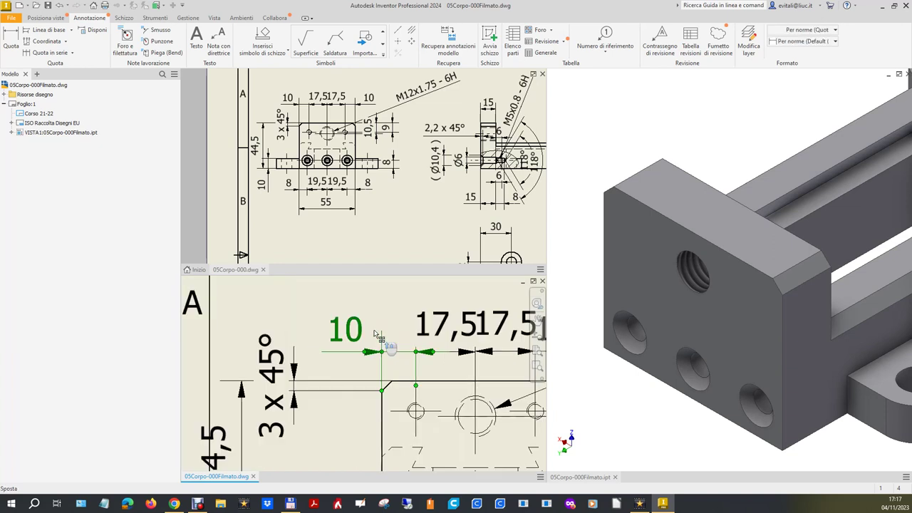
middle_drag(377, 329, 400, 334)
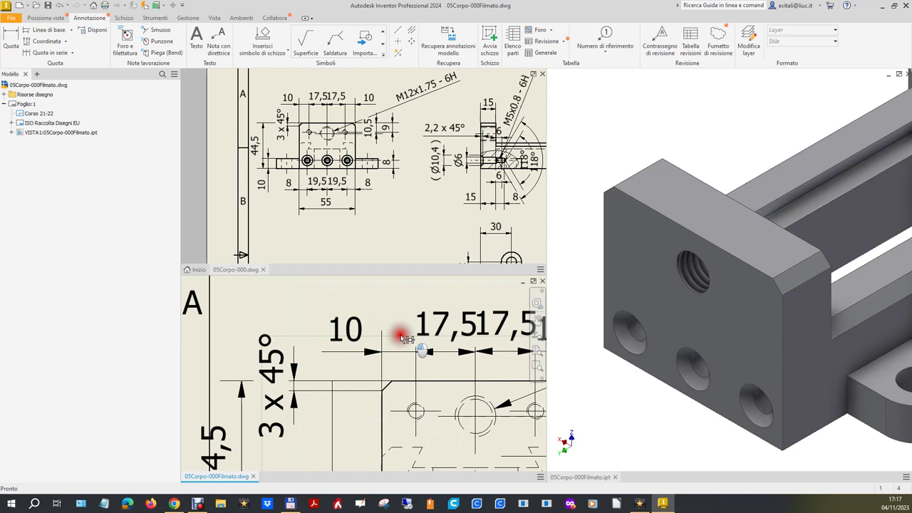
scroll(335, 362, up, 2)
scroll(335, 362, up, 2)
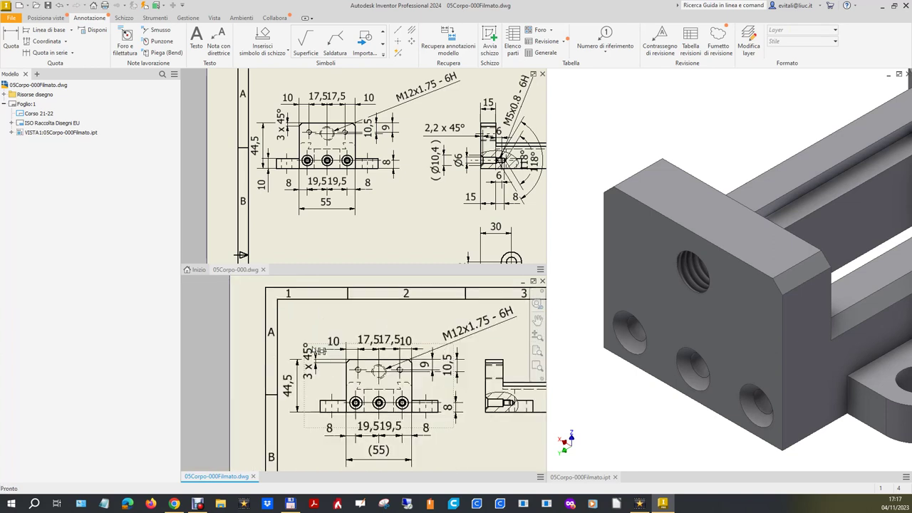
scroll(375, 372, down, 4)
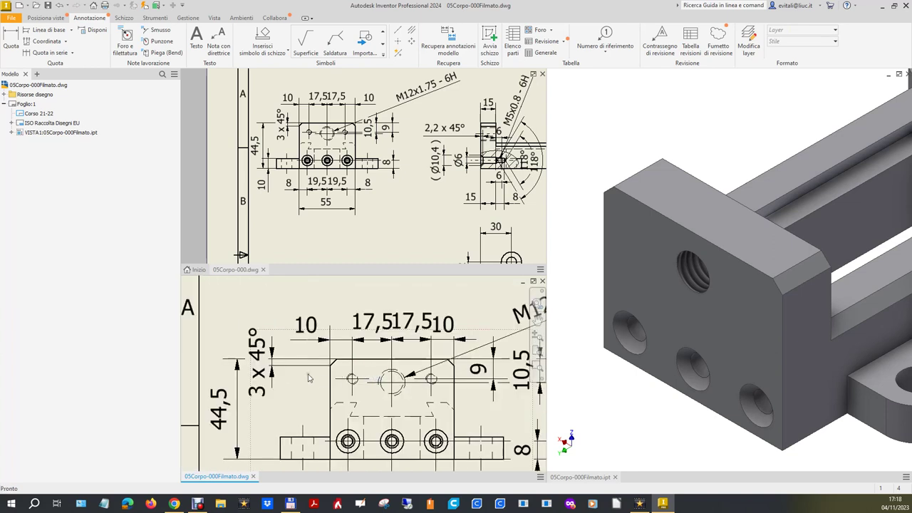
scroll(320, 385, up, 3)
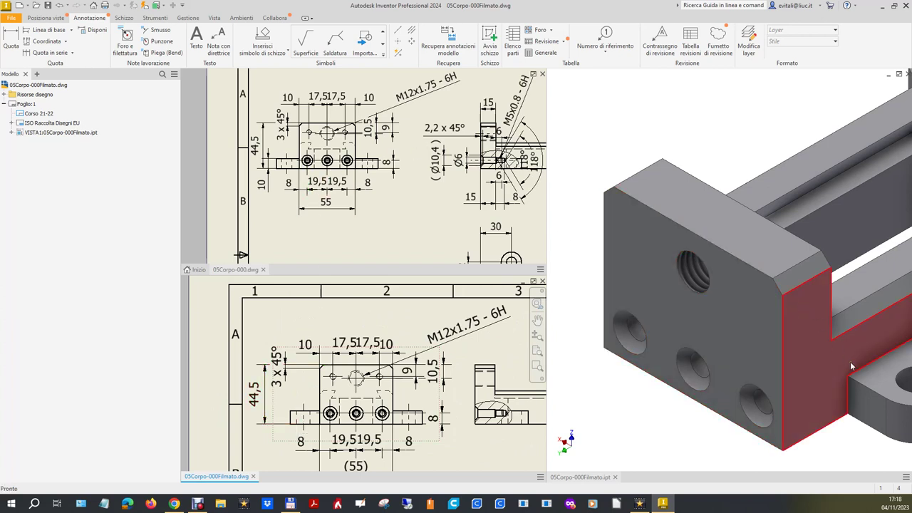
Dimension the left flange height as 10, placed beside the 44,5 dimension
key(d)
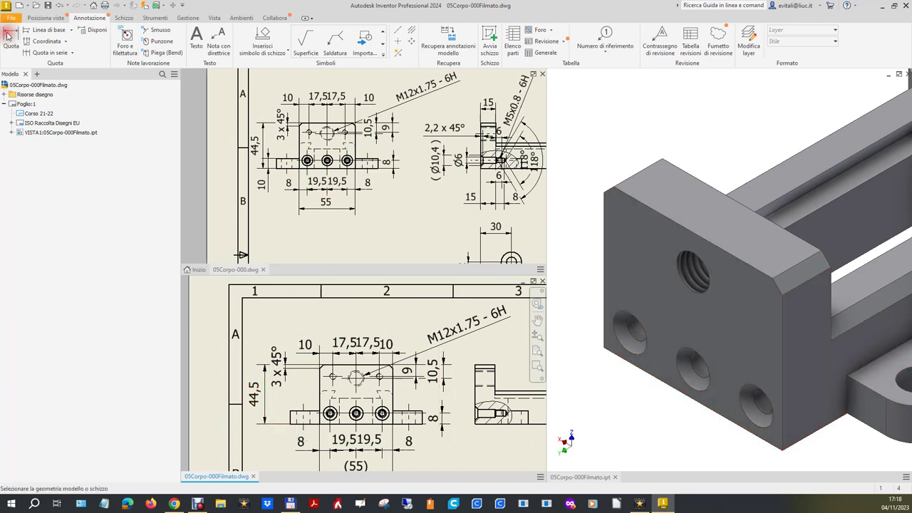
click(313, 426)
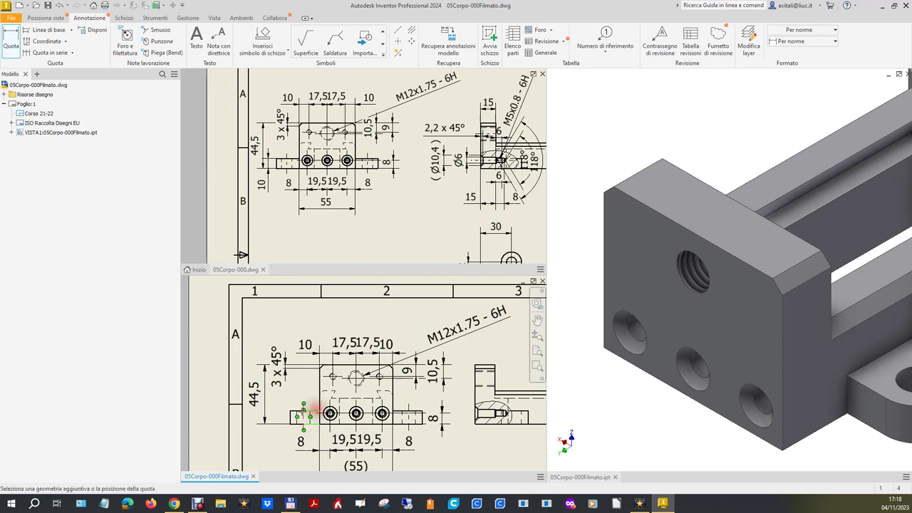
click(278, 417)
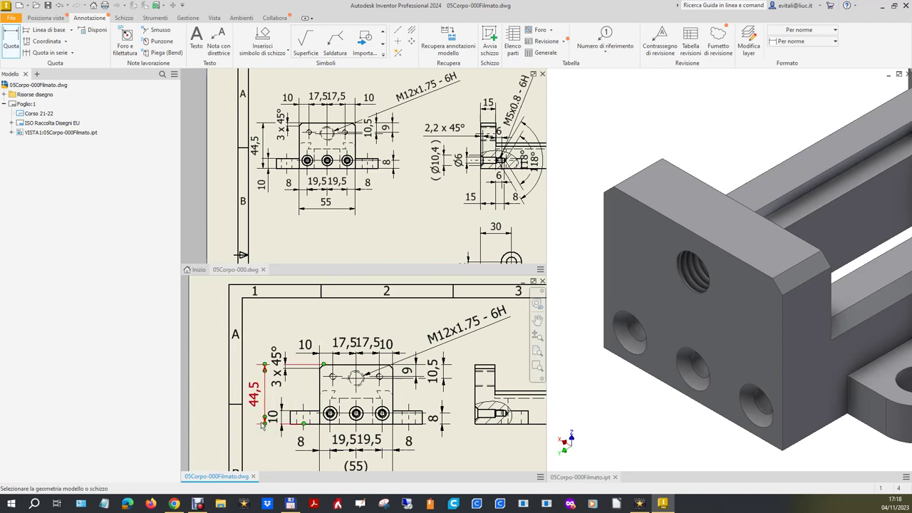
key(Escape)
scroll(269, 322, down, 2)
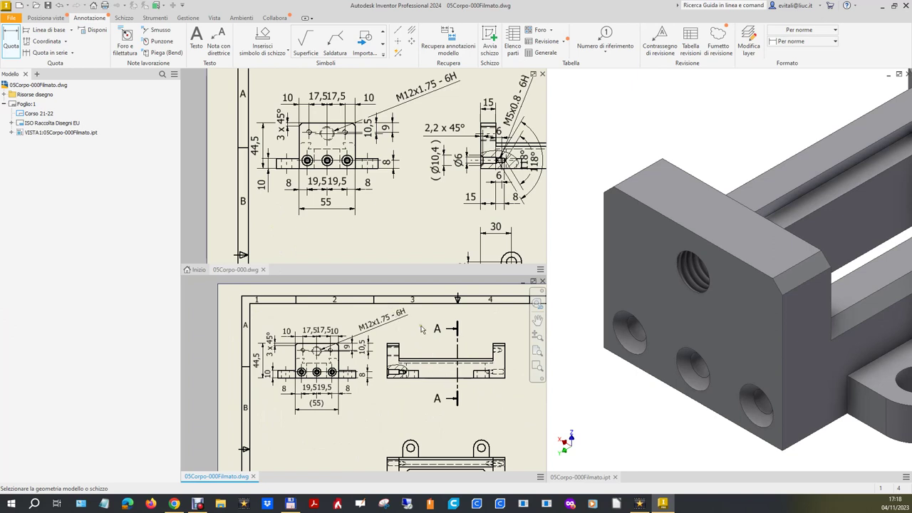
Zoom to the bottom view and go from Posiziona viste back to Annotazione
scroll(403, 207, down, 5)
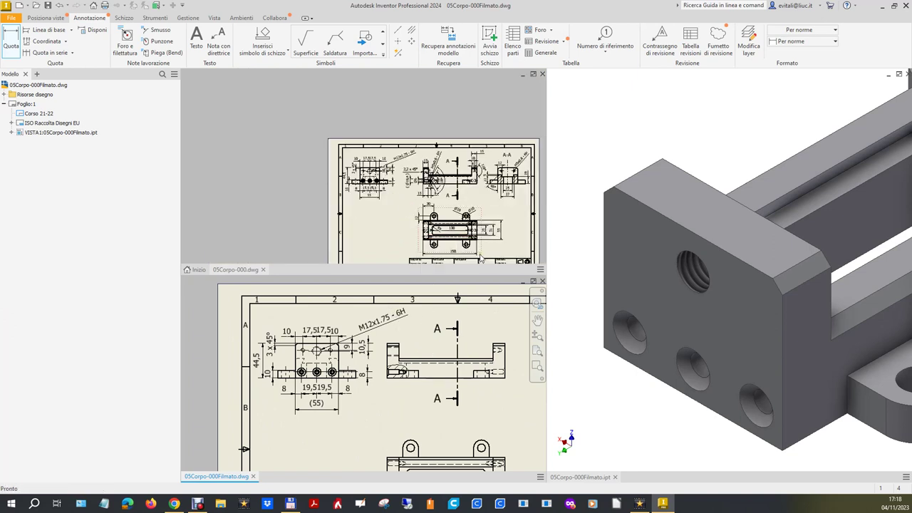
scroll(489, 248, up, 3)
scroll(423, 396, down, 2)
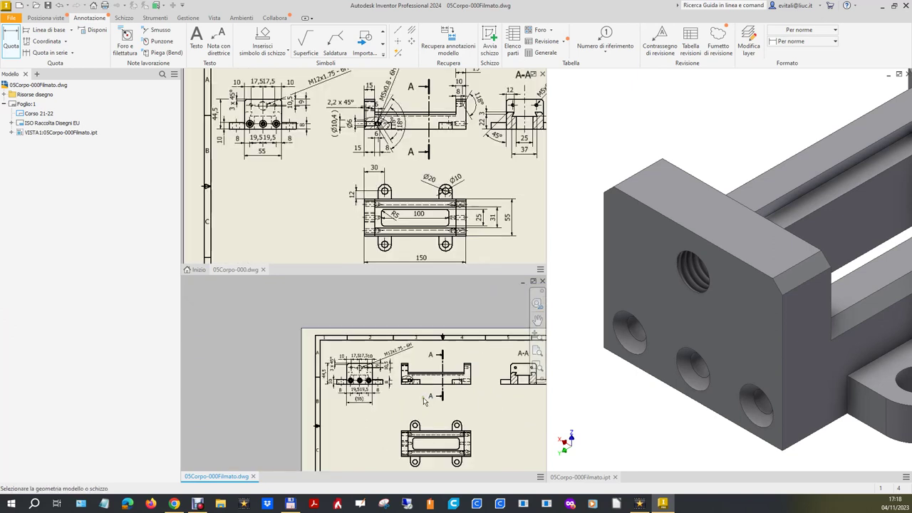
scroll(447, 467, up, 4)
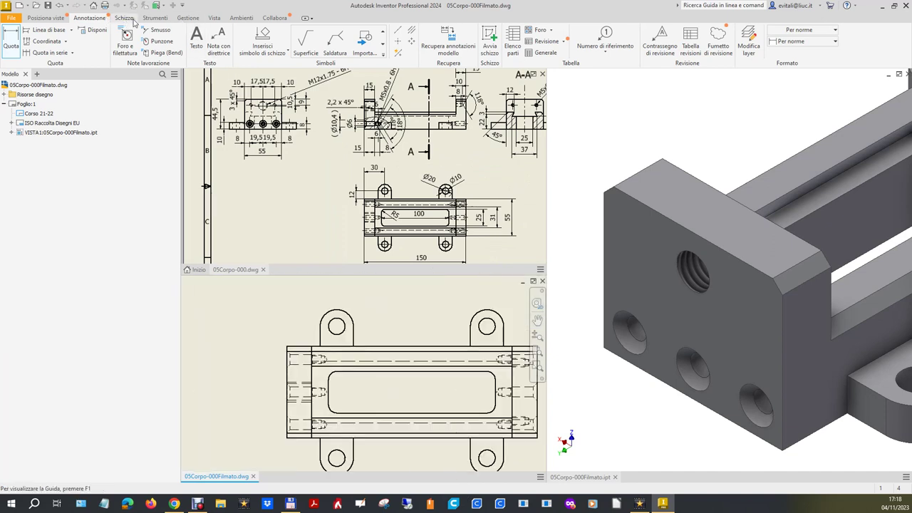
click(60, 20)
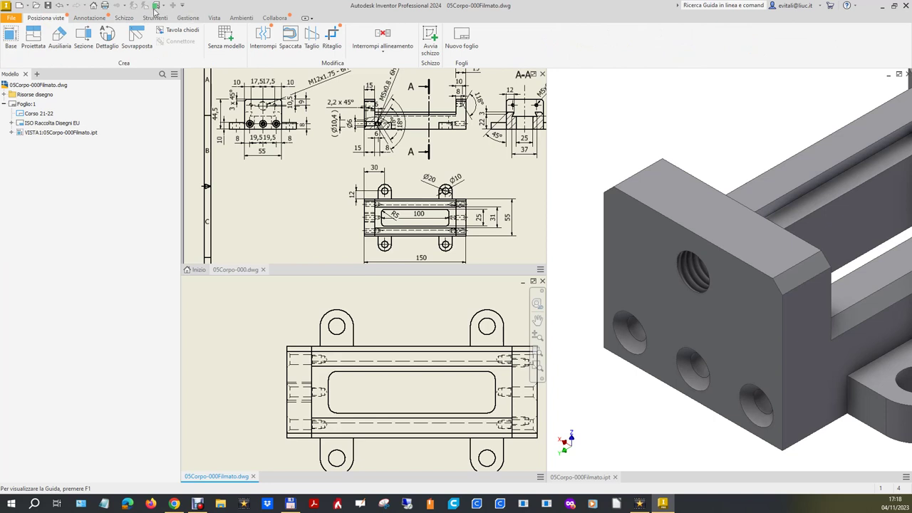
click(89, 18)
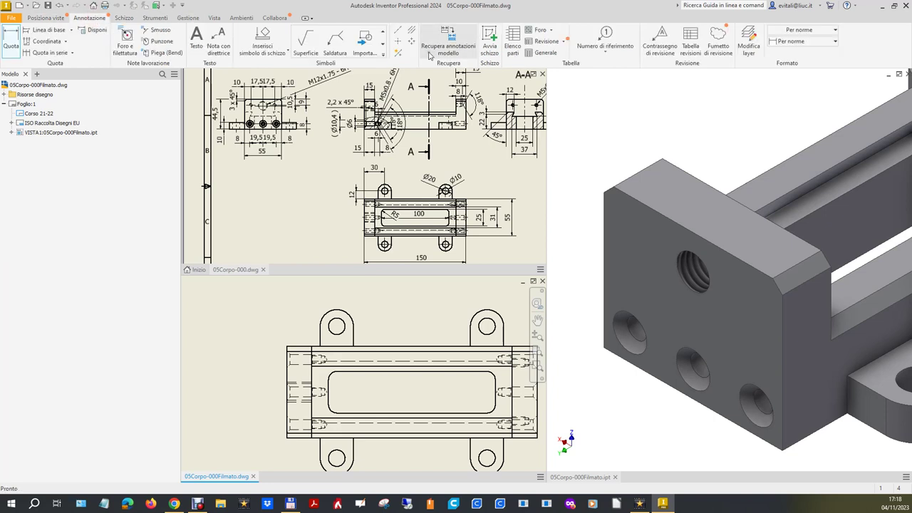
Start the centerline tool in Simboli and zoom in on the lug holes
click(398, 40)
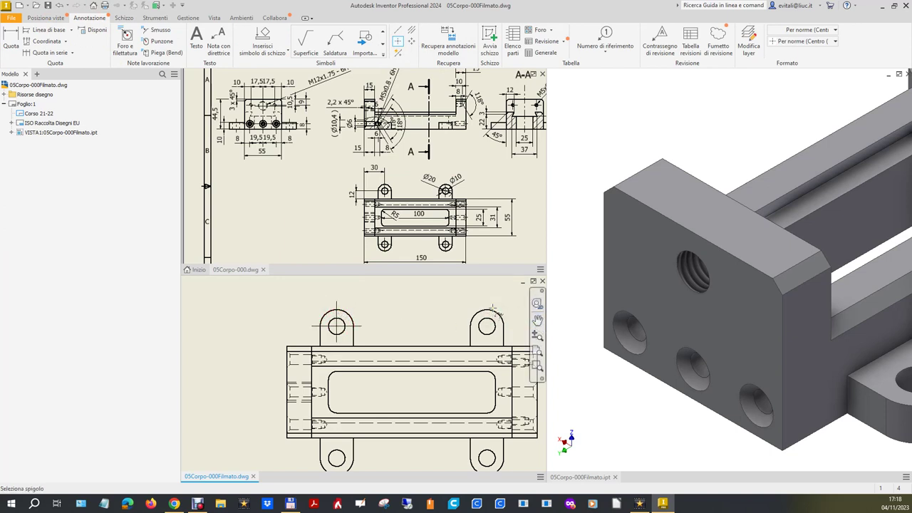
scroll(463, 300, down, 3)
scroll(435, 352, up, 5)
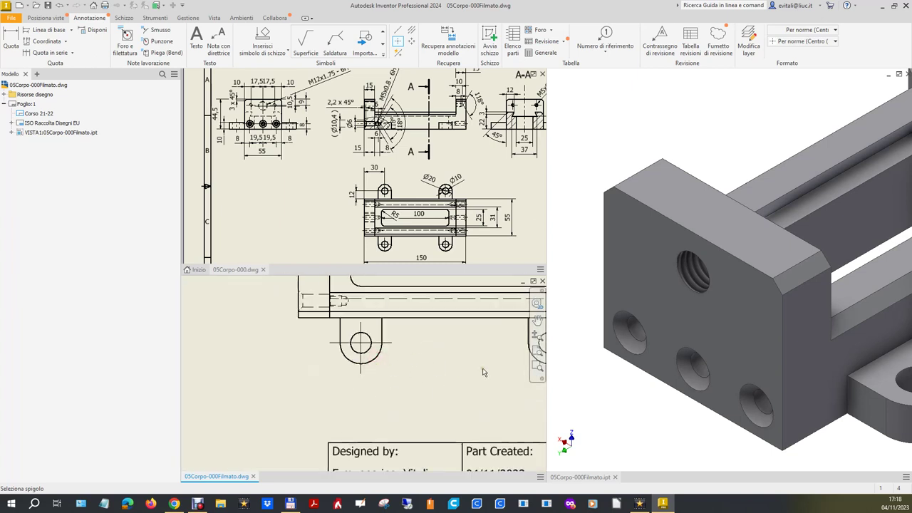
scroll(422, 374, down, 2)
scroll(512, 372, up, 2)
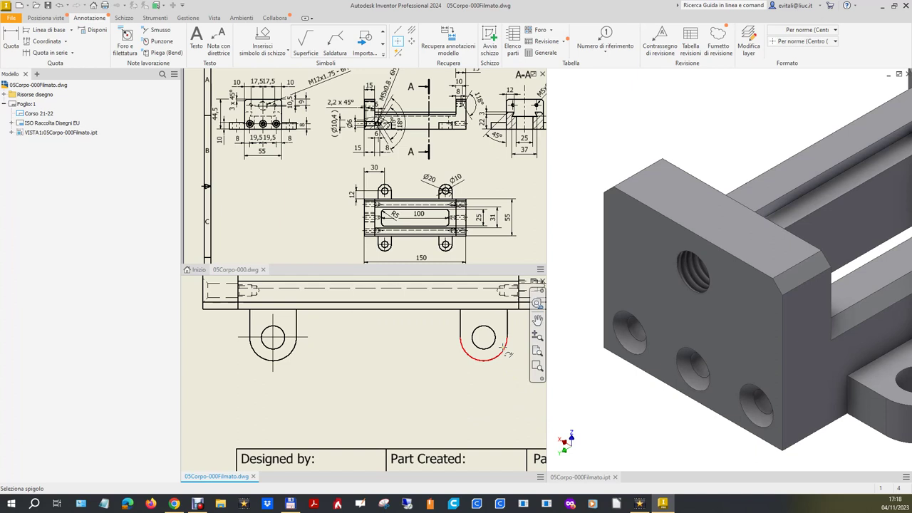
scroll(399, 382, down, 2)
scroll(396, 385, down, 2)
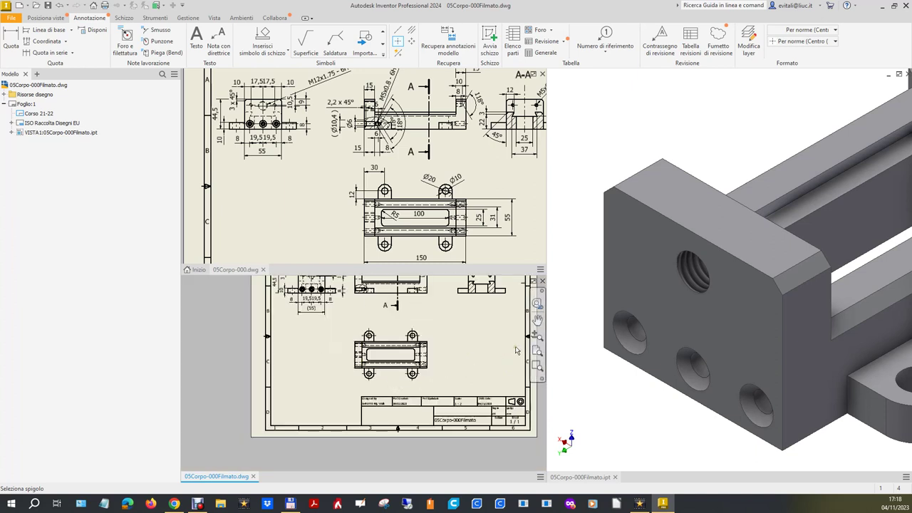
Add a bisector centreline between the slot's top and bottom edges, extending both ends past the body
click(411, 30)
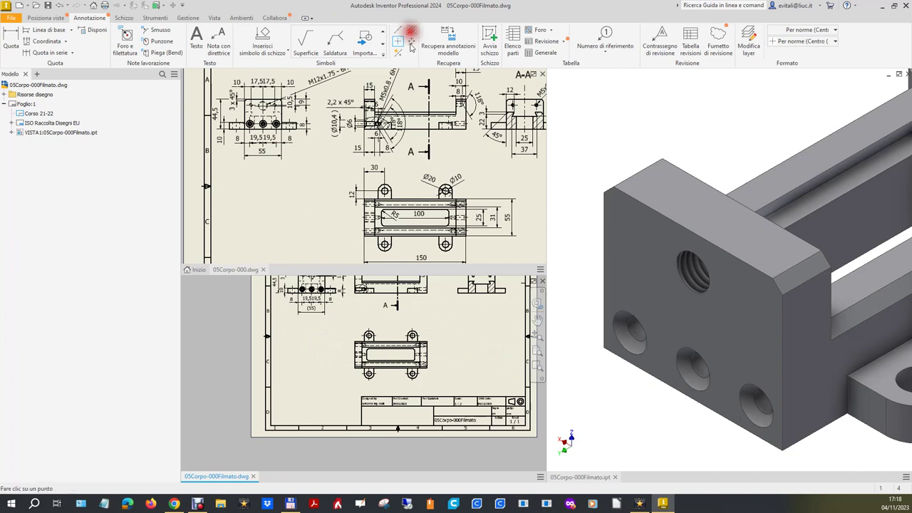
scroll(410, 350, up, 1)
click(381, 333)
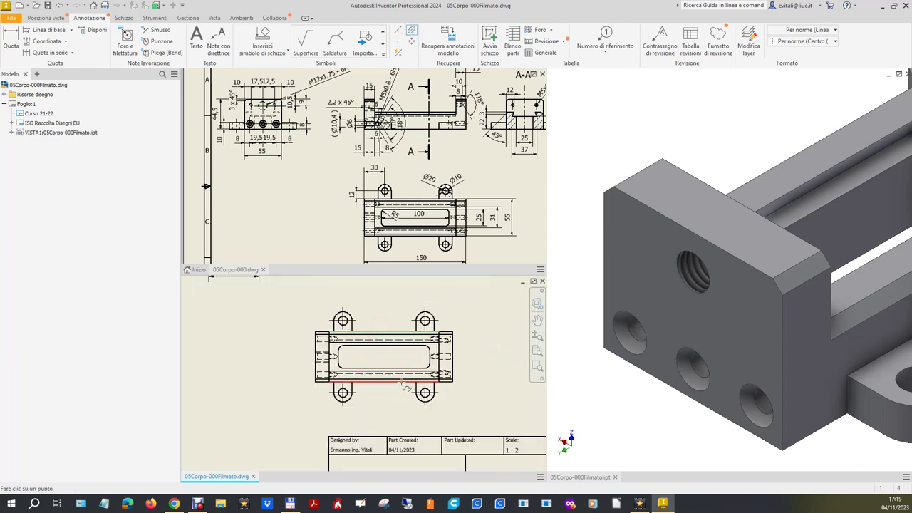
click(393, 379)
key(Escape)
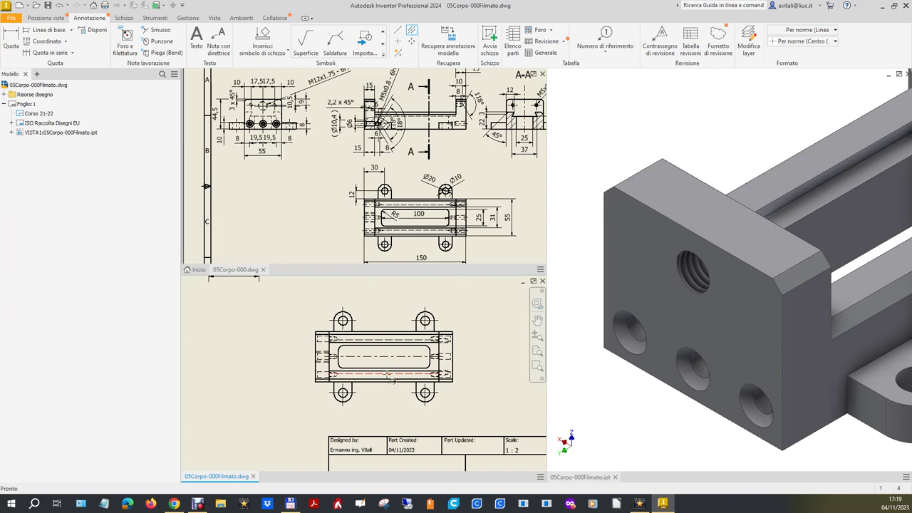
drag(325, 355, 294, 355)
drag(443, 356, 476, 357)
key(F6)
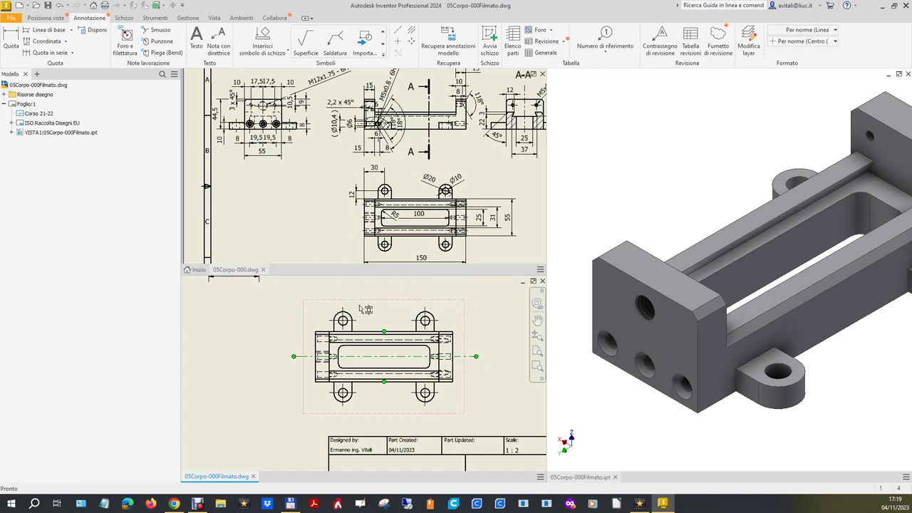
scroll(353, 320, down, 3)
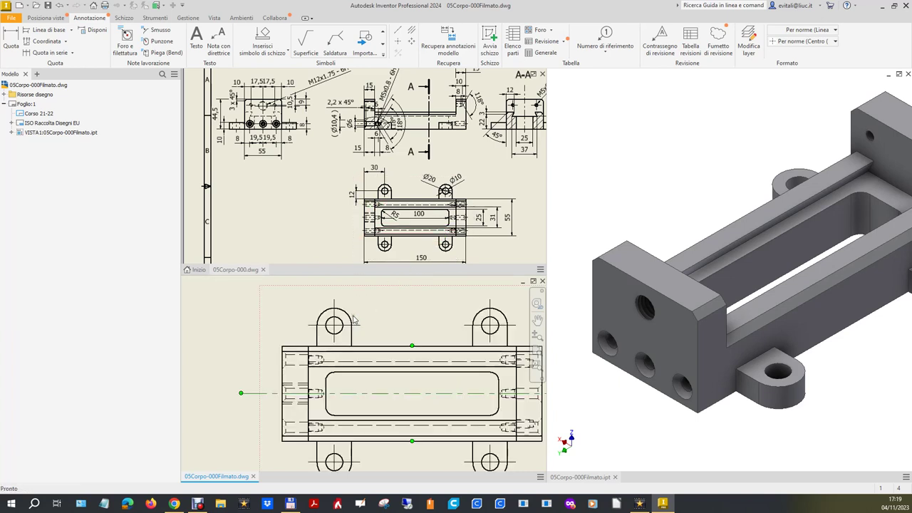
Dimension the lug with its 12 height and 30 position from the body's left edge
click(11, 43)
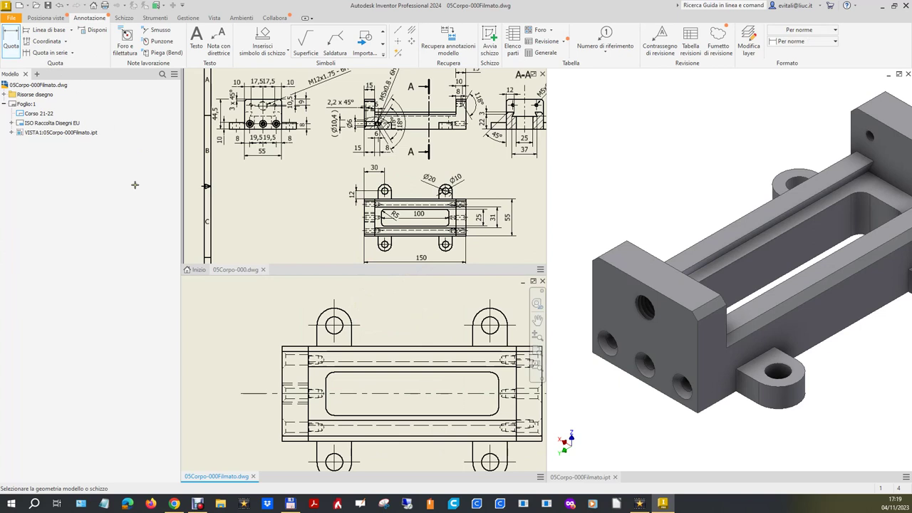
click(339, 343)
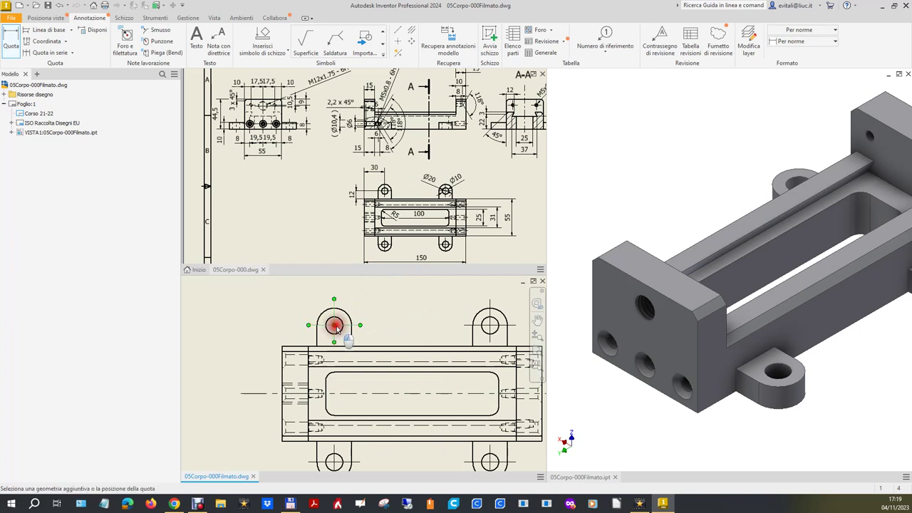
click(342, 347)
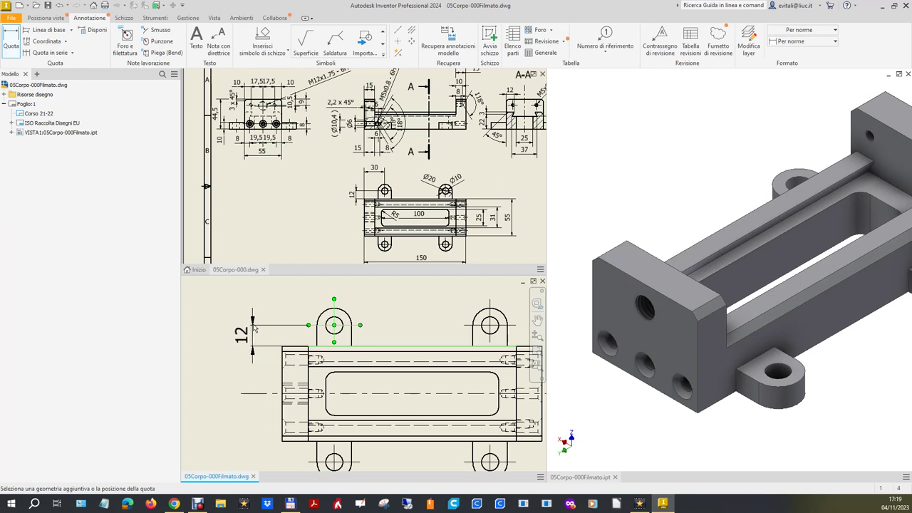
click(255, 326)
scroll(263, 332, down, 2)
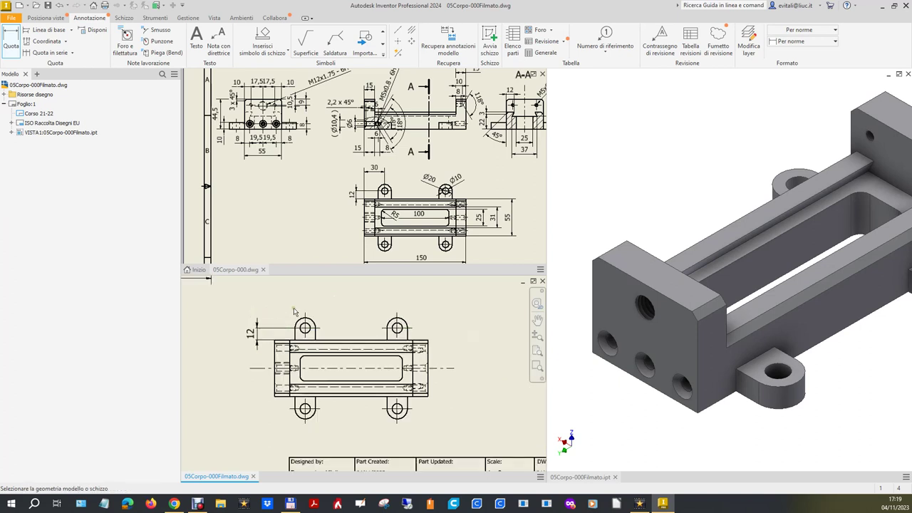
scroll(284, 334, up, 3)
click(326, 317)
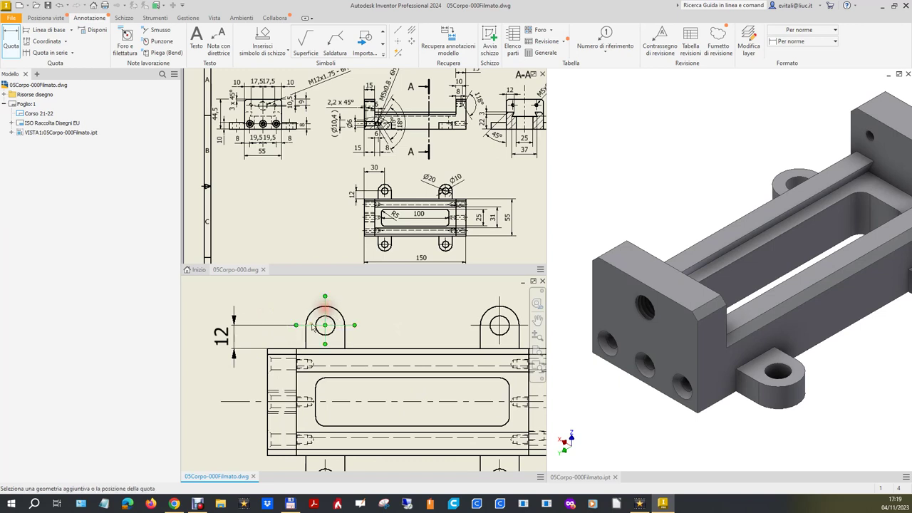
click(267, 363)
scroll(280, 315, down, 2)
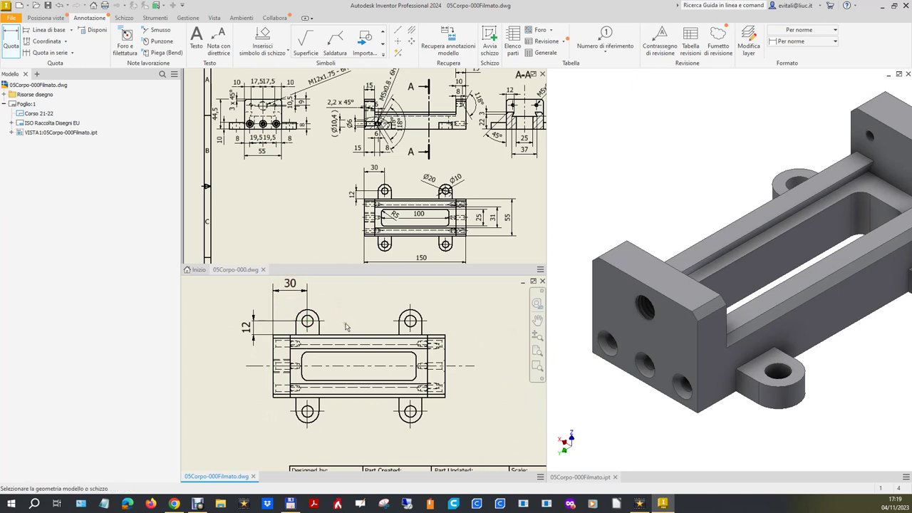
scroll(492, 305, up, 3)
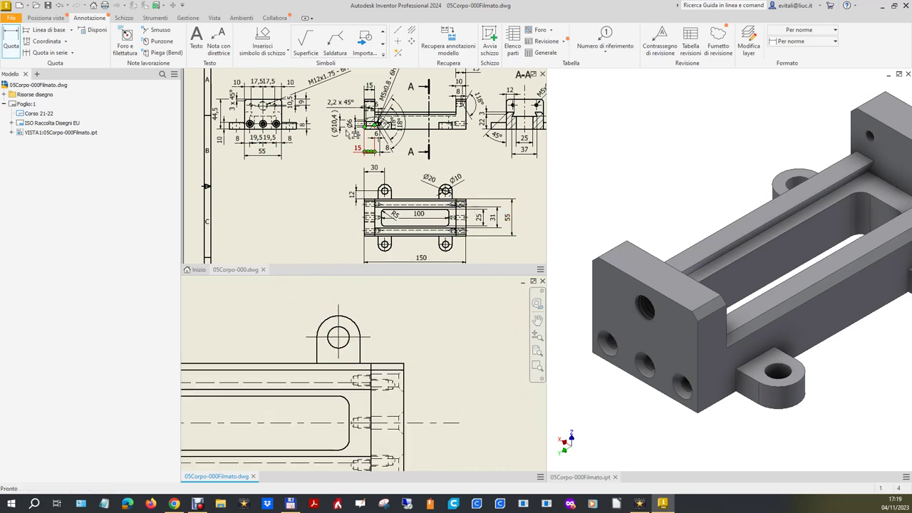
Add Ø10 to the lug hole and Ø20 to its outer arc as a diameter
click(15, 45)
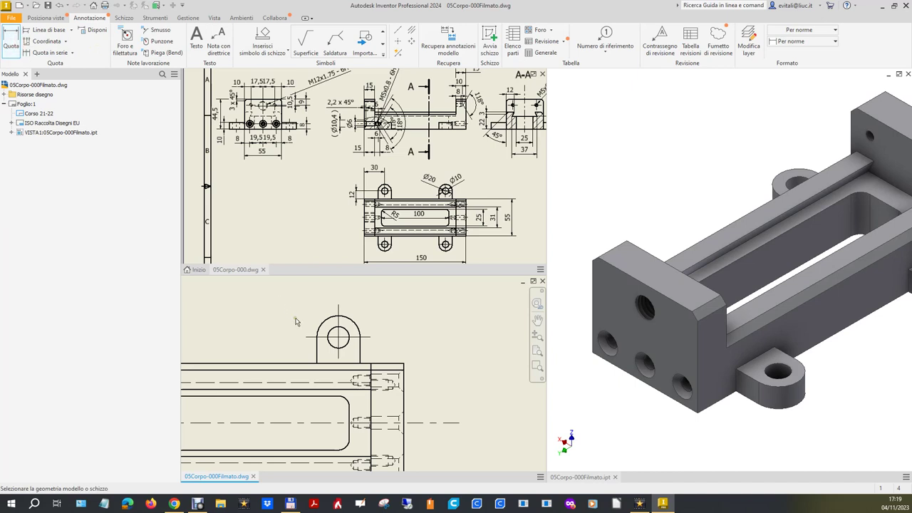
click(352, 331)
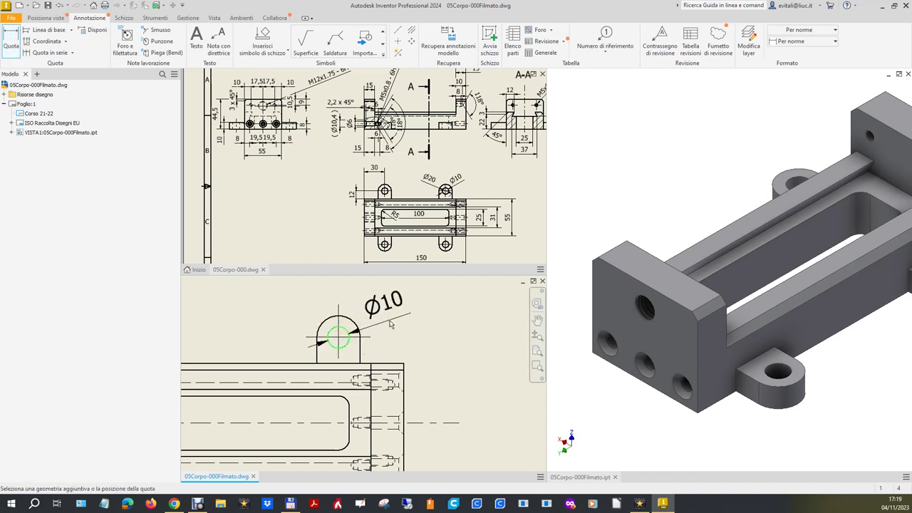
click(390, 324)
click(328, 319)
click(293, 310)
right_click(293, 310)
mouse_move(278, 350)
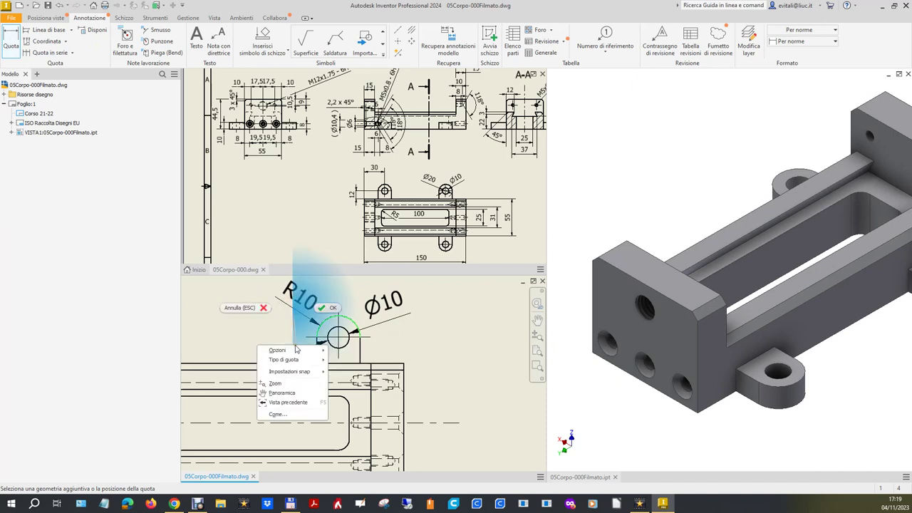
click(353, 368)
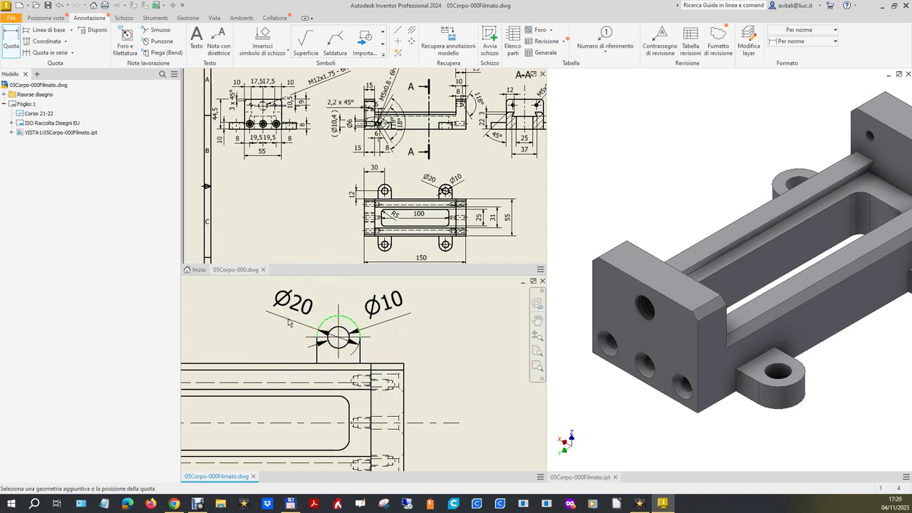
click(290, 308)
scroll(449, 365, down, 3)
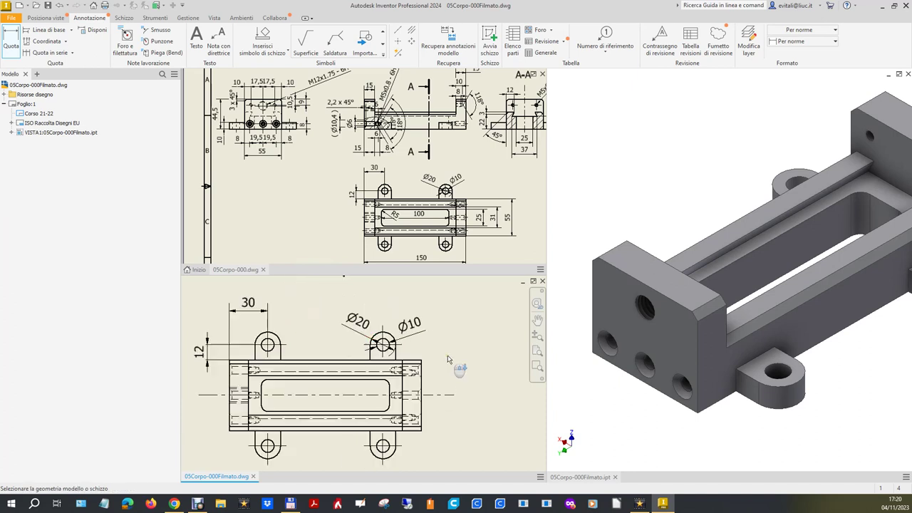
scroll(389, 424, up, 3)
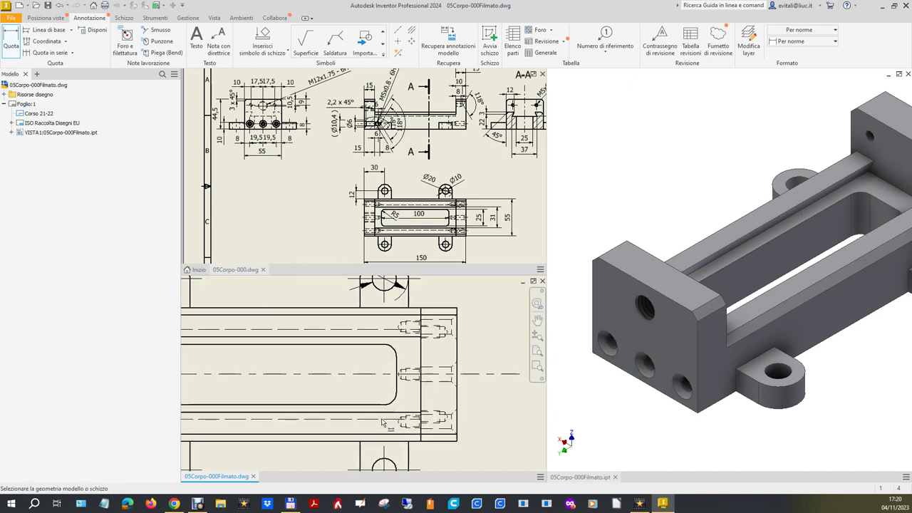
scroll(390, 424, down, 2)
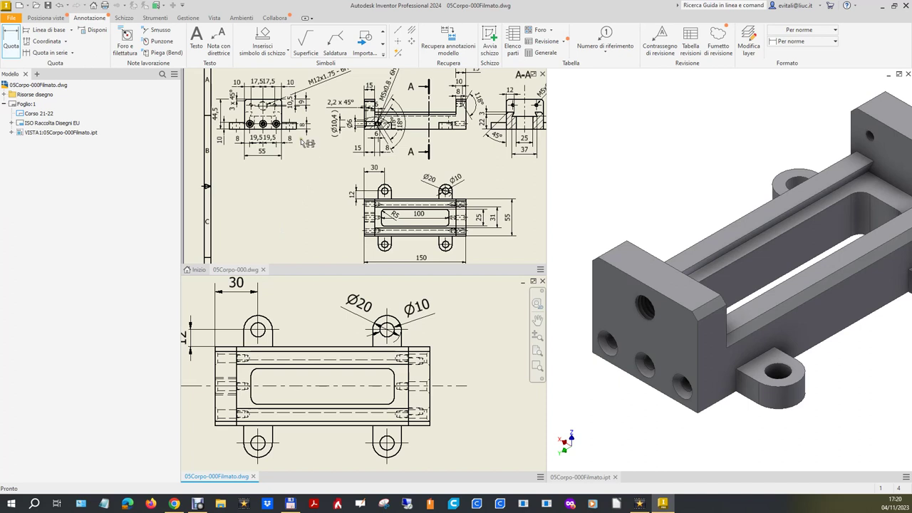
Dimension the slot's 100 length between its left and right ends
click(251, 385)
click(394, 377)
click(349, 392)
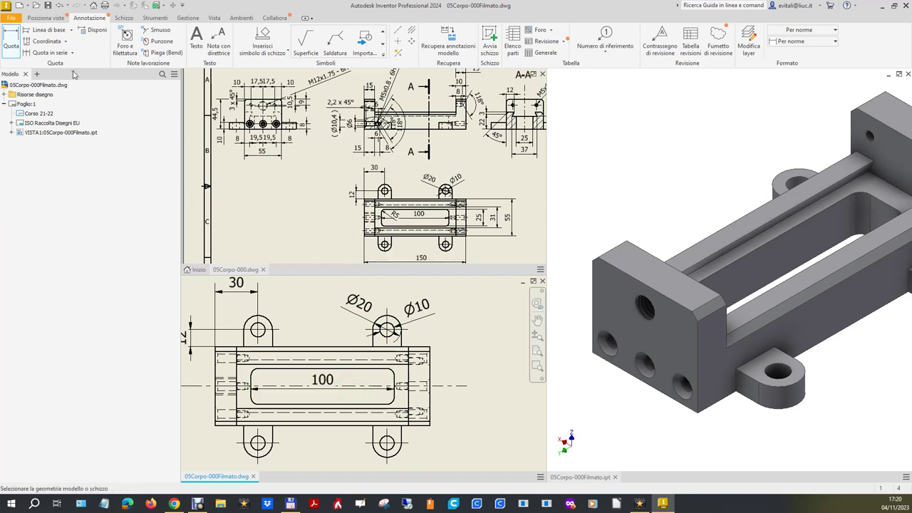
Add the R5 radius dimension to the slot's rounded corner
scroll(242, 373, up, 3)
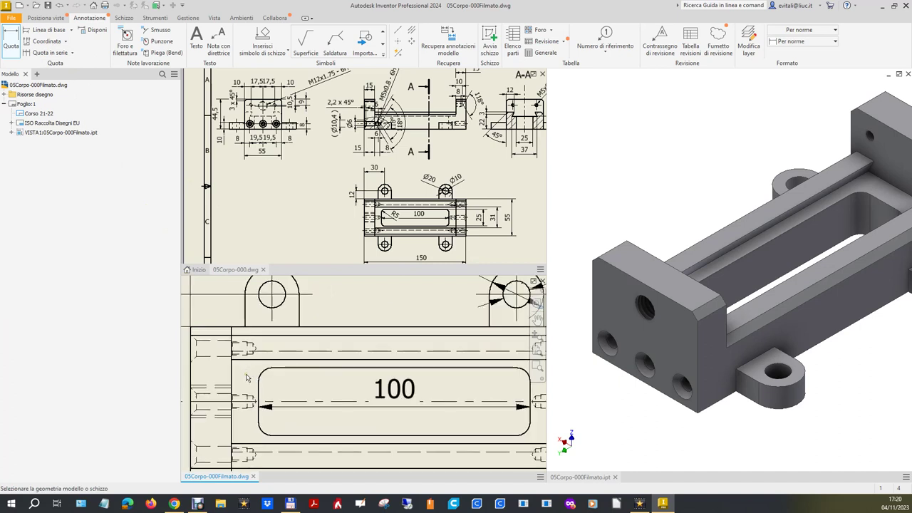
click(267, 376)
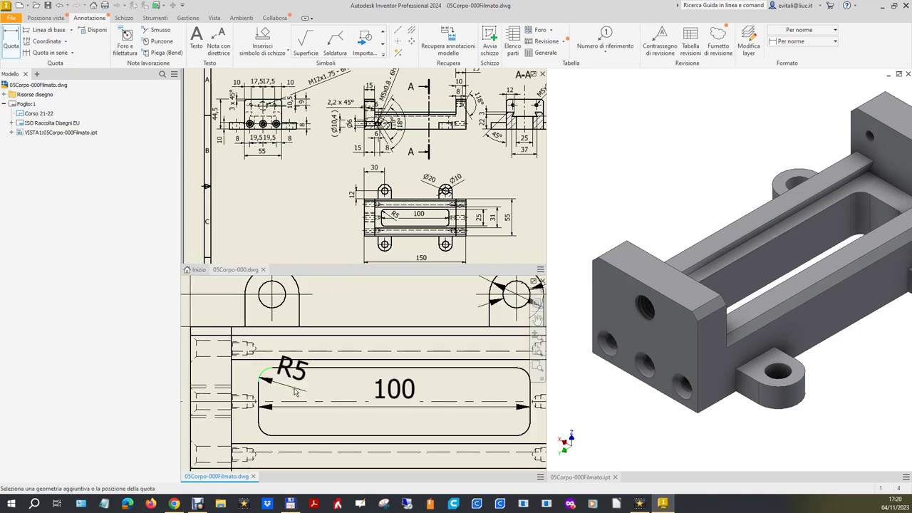
click(312, 401)
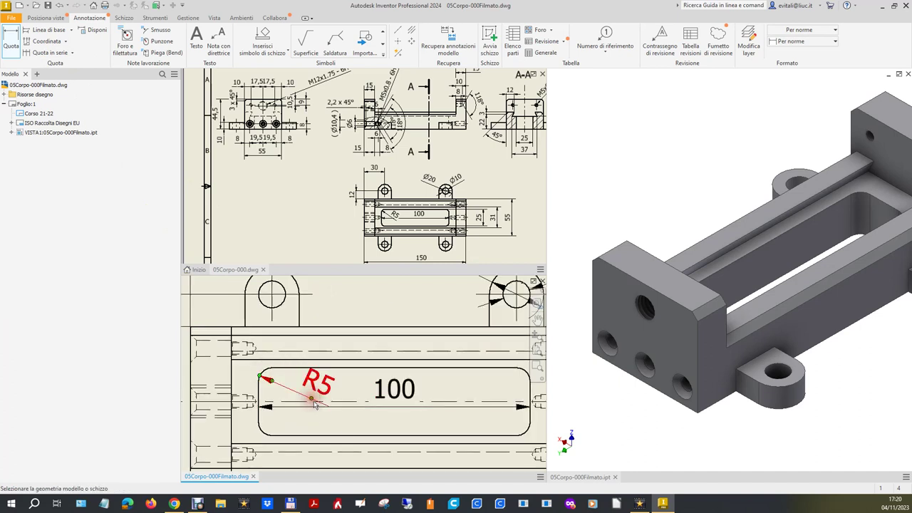
scroll(279, 389, down, 2)
scroll(279, 389, down, 2)
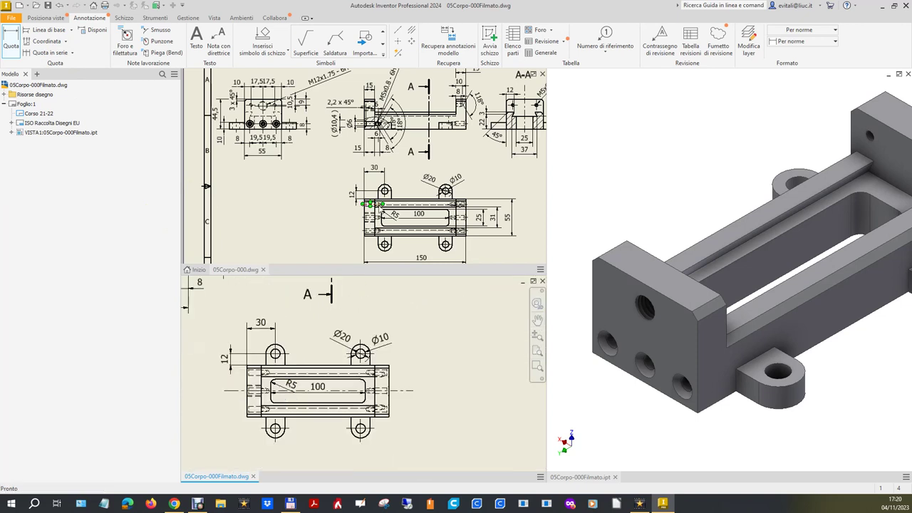
scroll(385, 211, down, 3)
scroll(424, 230, up, 3)
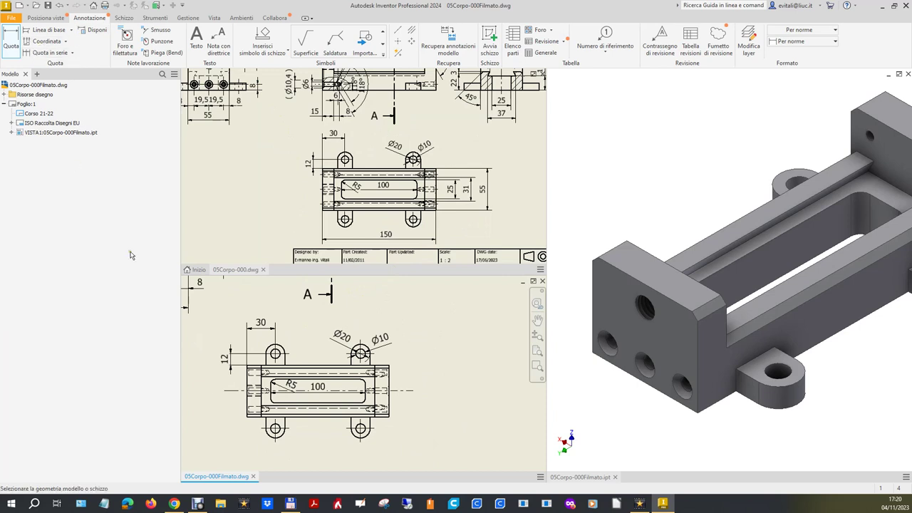
Add the 150 overall length dimension below the top view
click(248, 401)
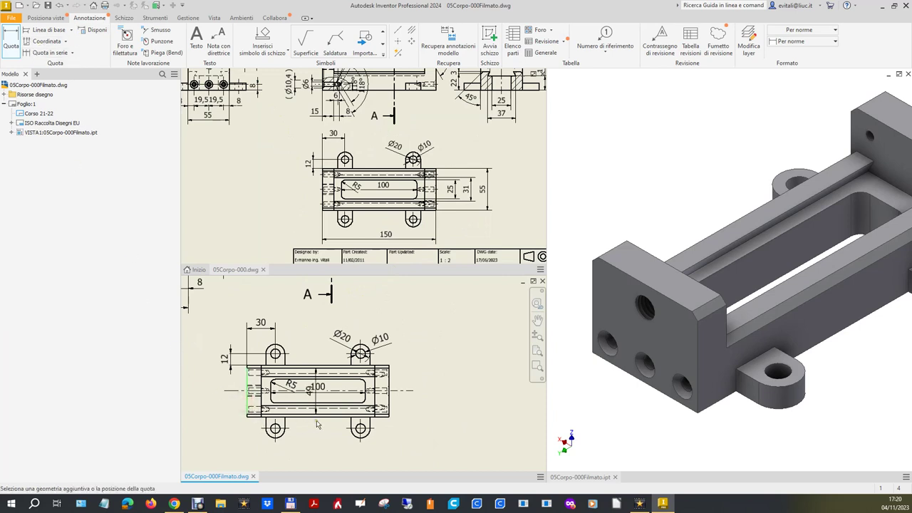
click(389, 404)
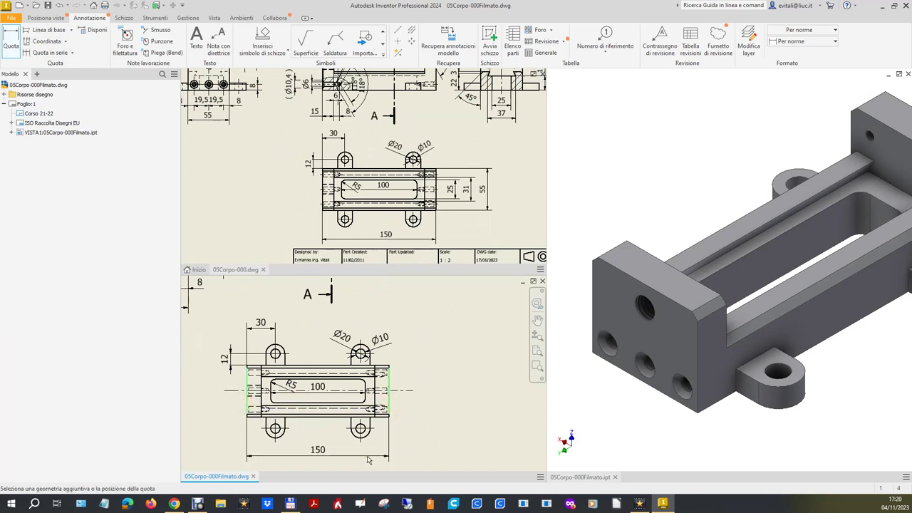
click(368, 459)
key(Escape)
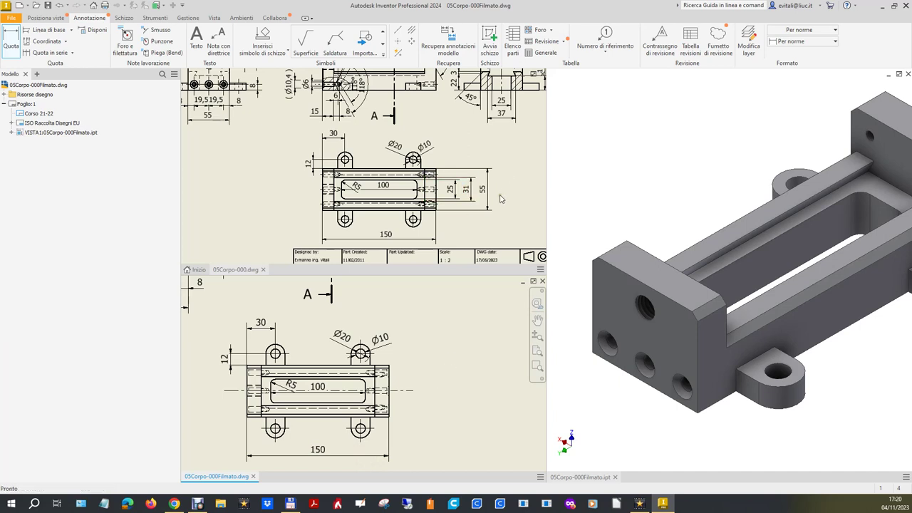
scroll(425, 411, up, 3)
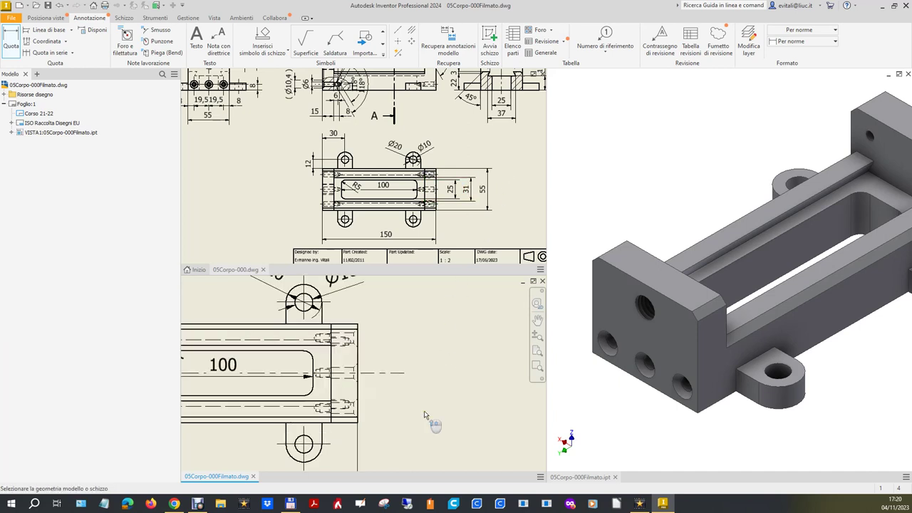
Add vertical 55 overall width, 31 outer slot and 25 inner slot dimensions beside the view
click(13, 46)
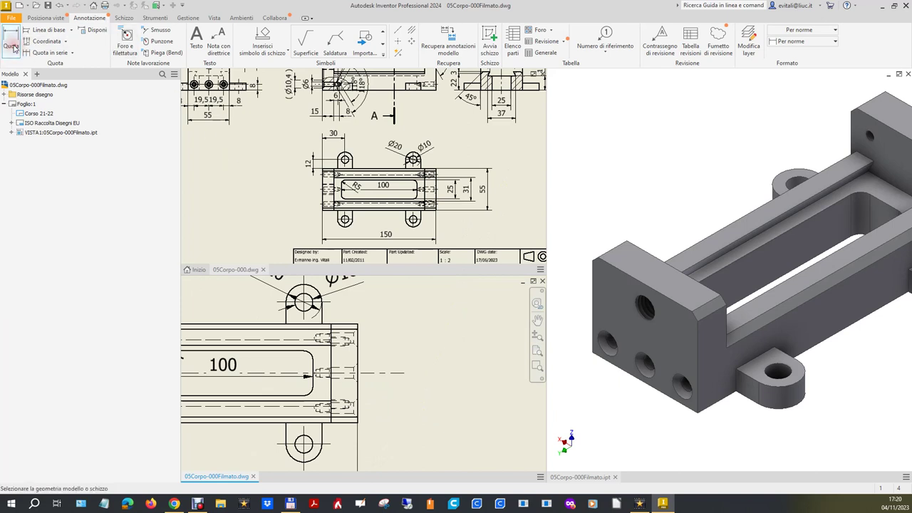
click(351, 426)
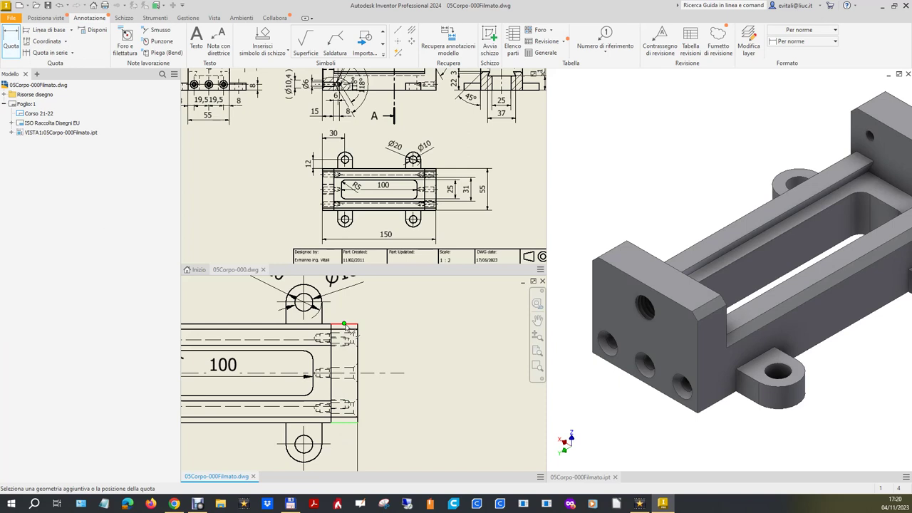
click(346, 325)
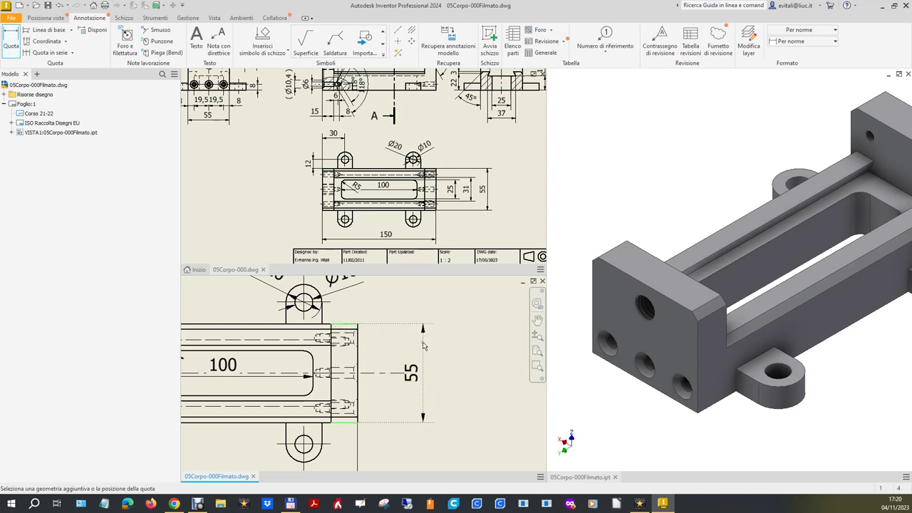
click(467, 348)
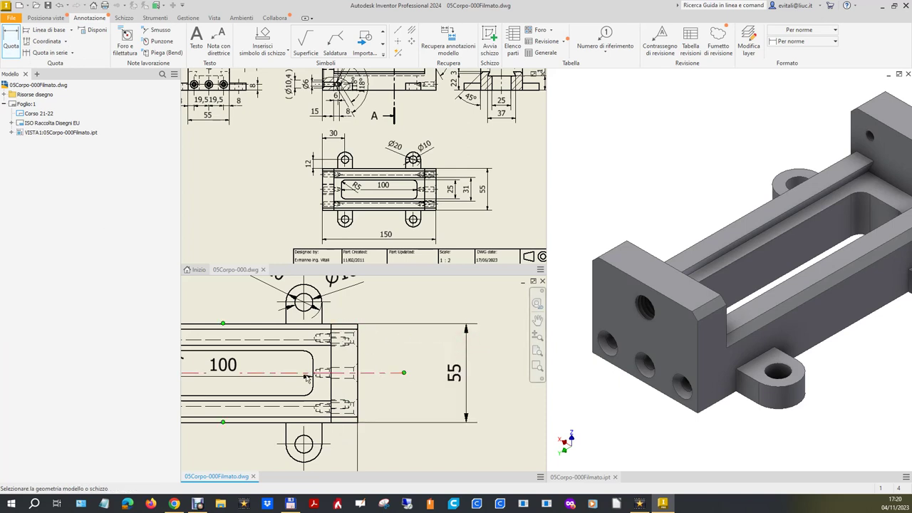
click(303, 403)
click(305, 347)
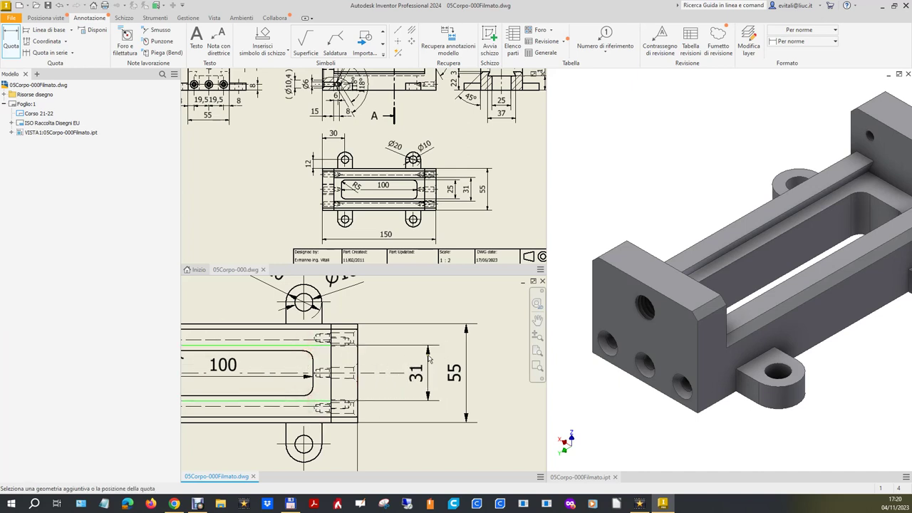
click(431, 356)
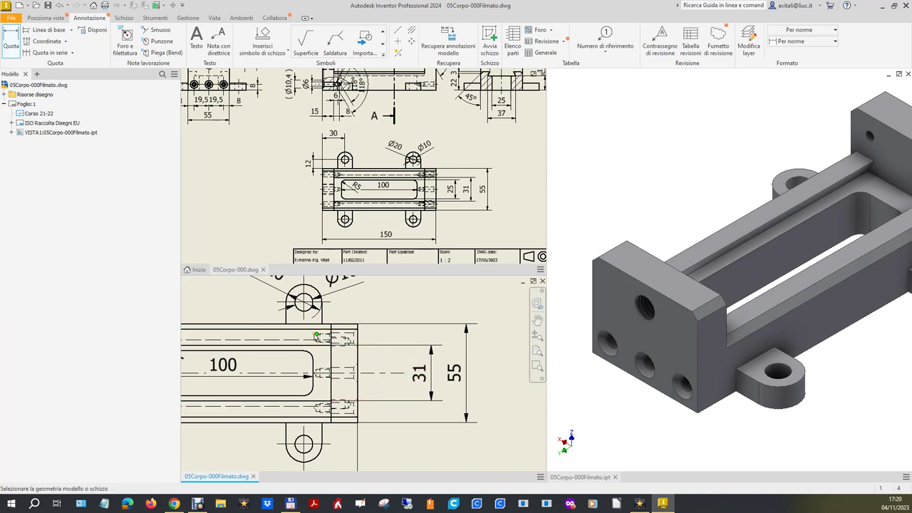
click(277, 395)
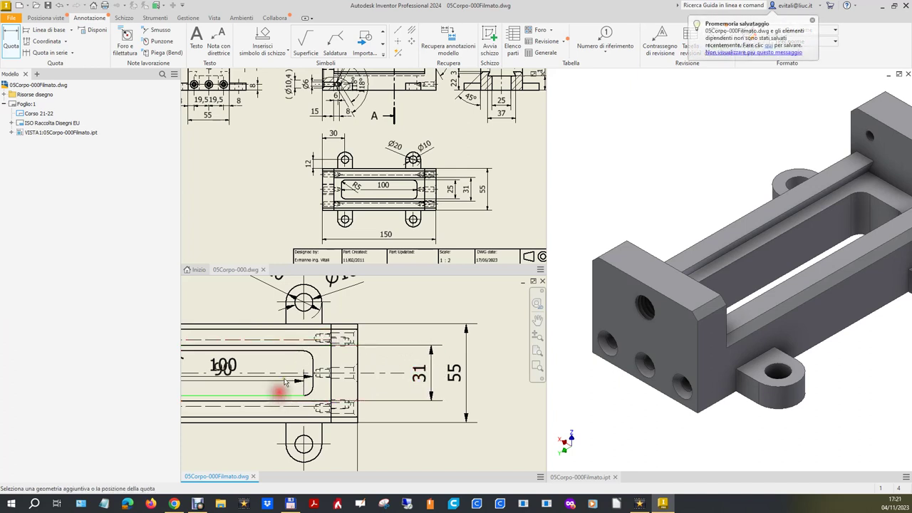
click(286, 352)
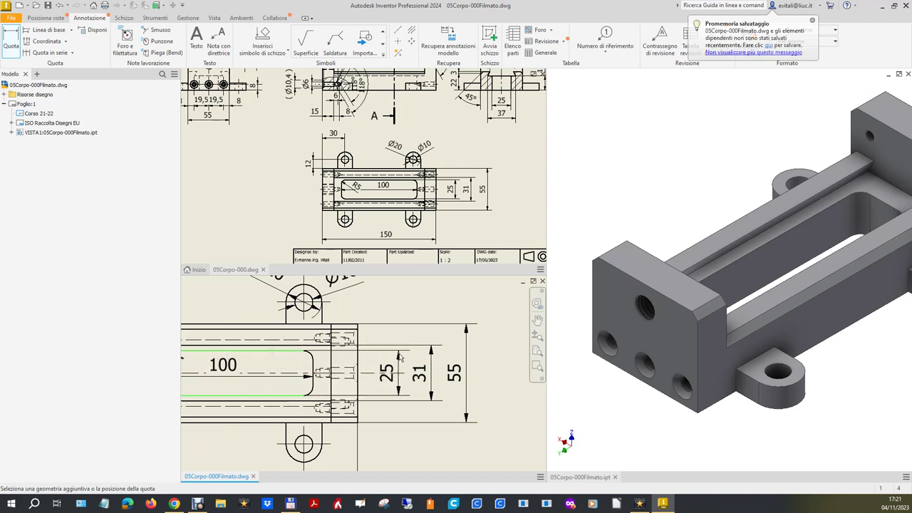
click(403, 356)
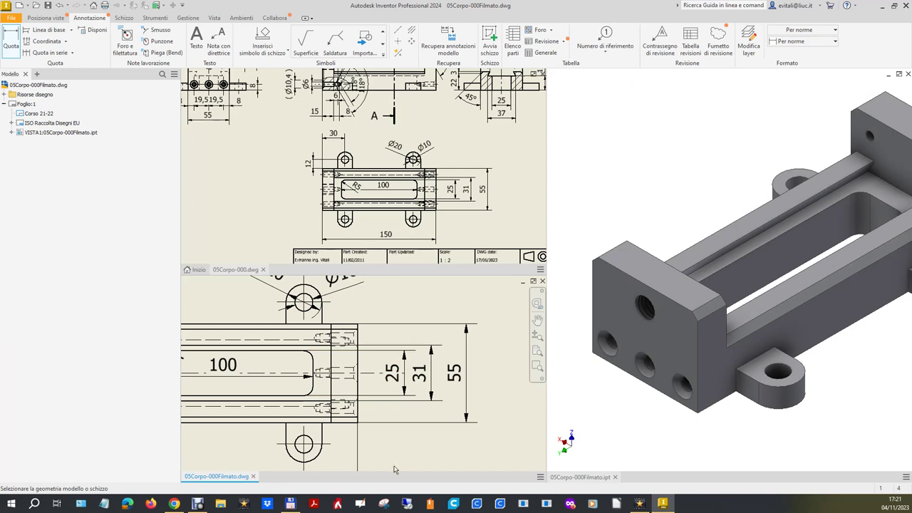
Shorten the right end of the horizontal centerline
key(Escape)
click(377, 376)
drag(404, 372, 373, 373)
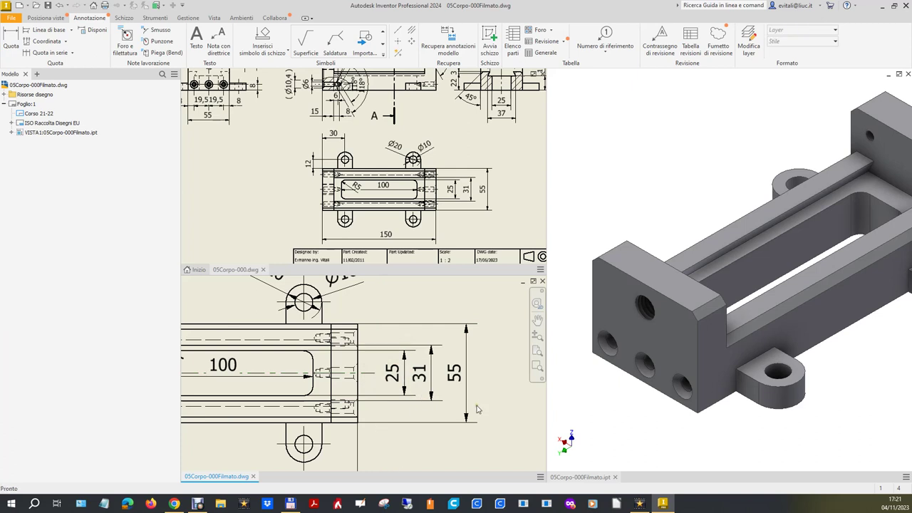
click(465, 391)
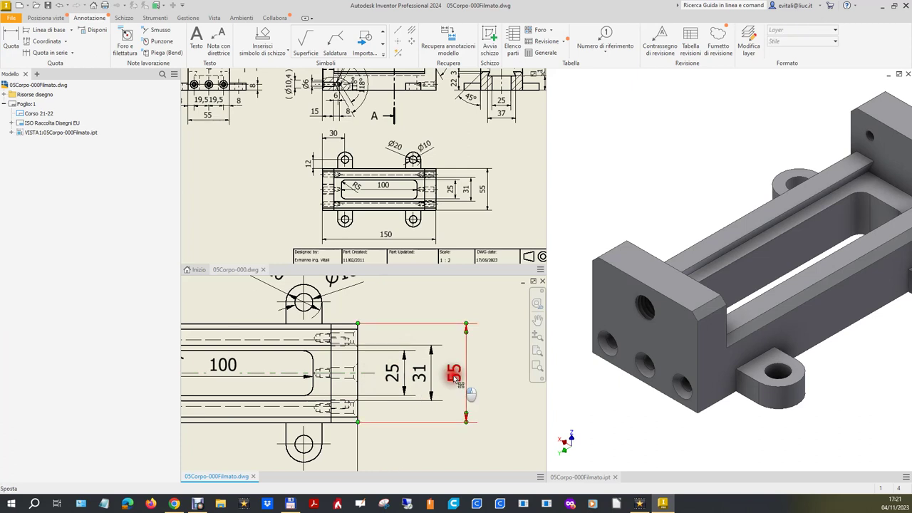
Wrap the 55 width dimension in parentheses to show (55), then fit the whole sheet
double_click(454, 374)
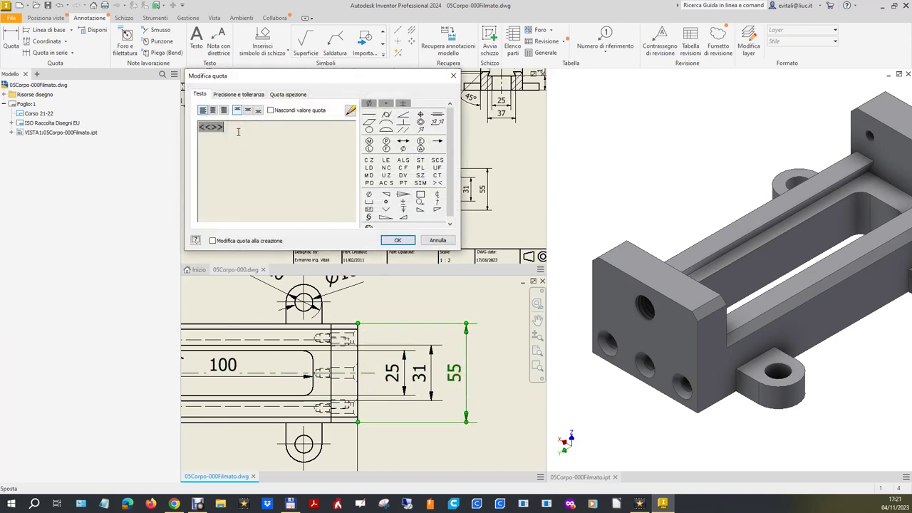
text())
text(()
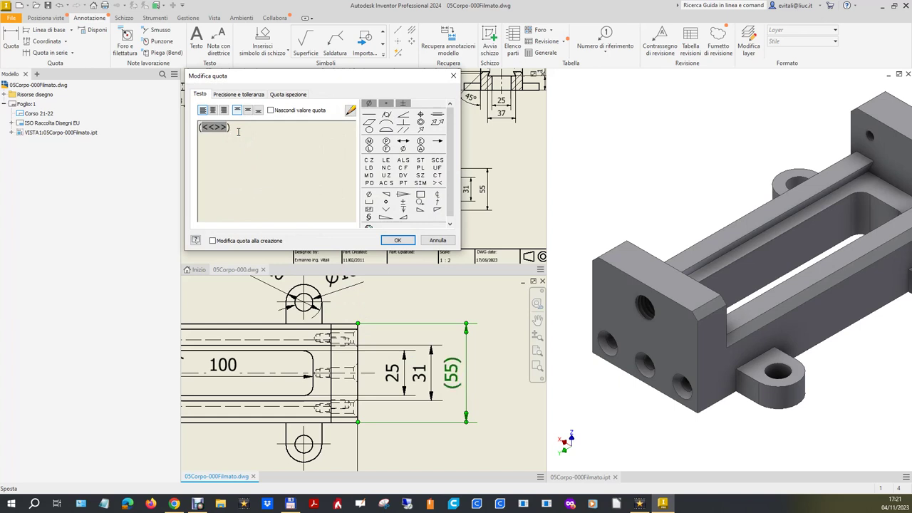
click(398, 240)
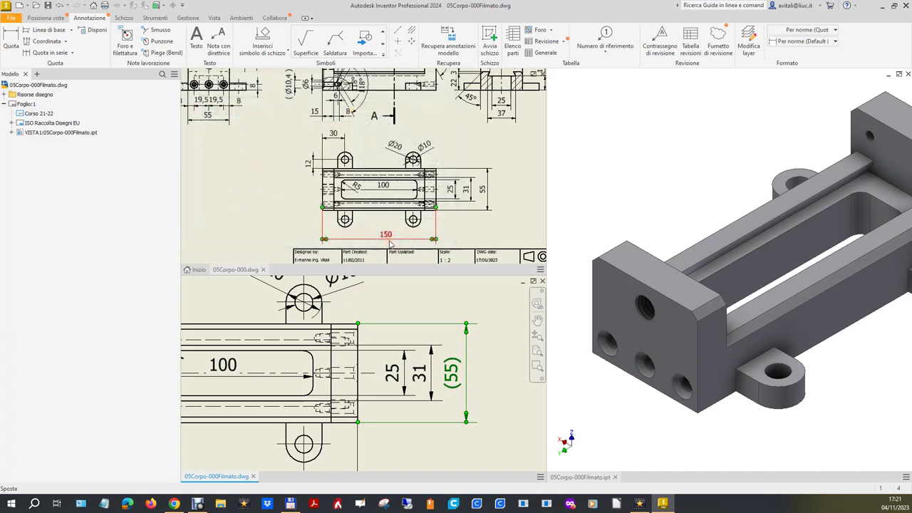
scroll(449, 409, up, 2)
scroll(322, 385, up, 2)
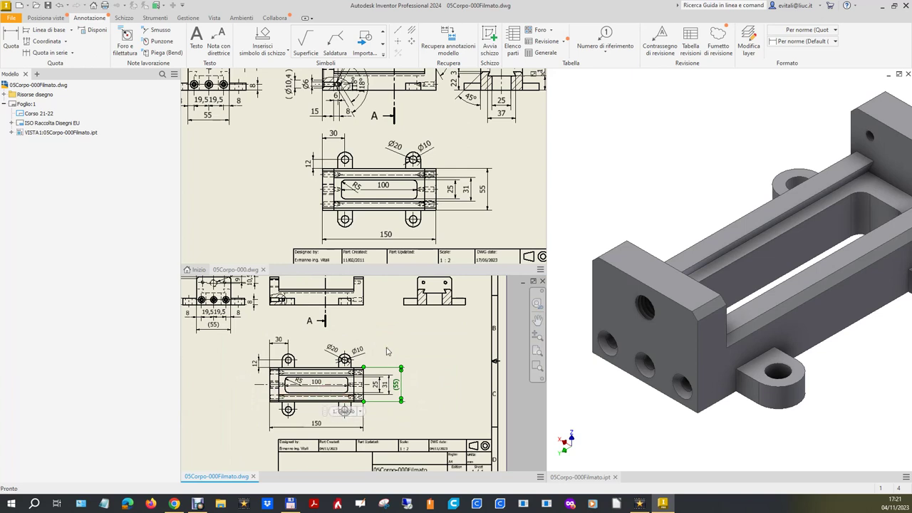
key(Home)
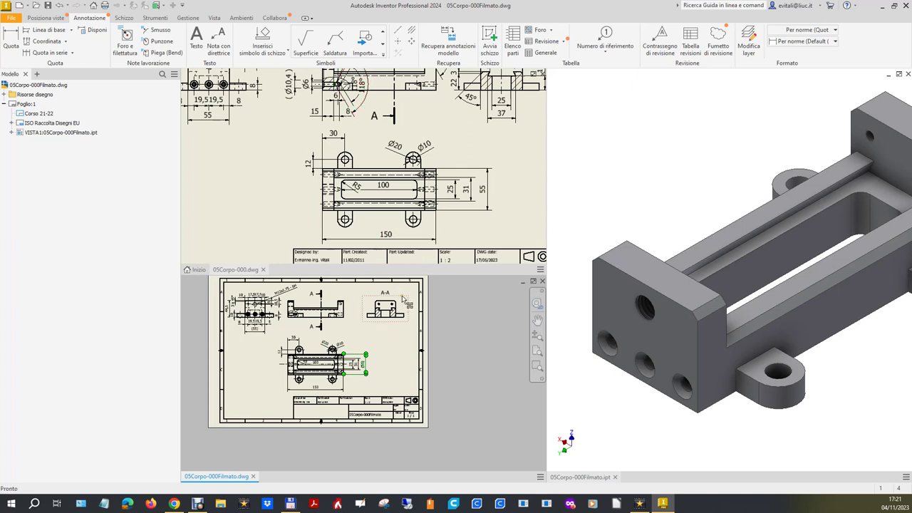
scroll(402, 298, down, 3)
scroll(410, 290, down, 2)
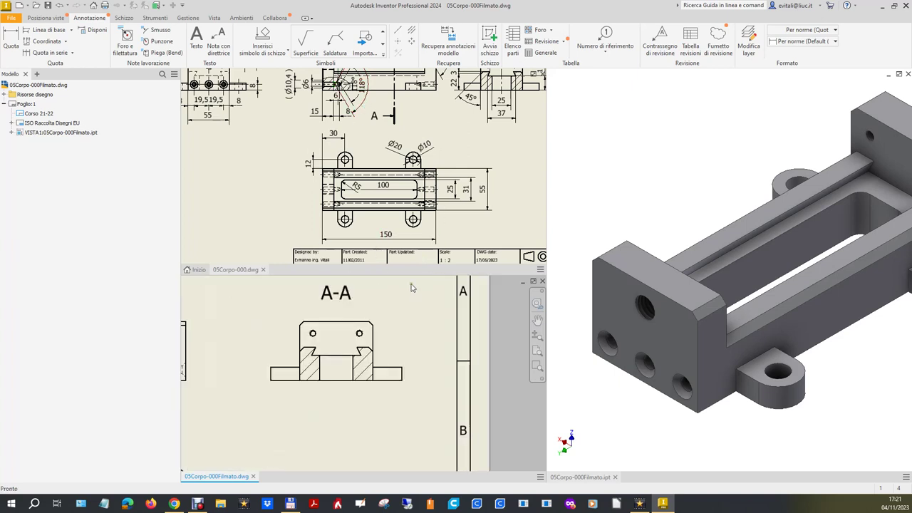
Compare section A-A with the reference drawing, then return to the working drawing
click(501, 214)
scroll(501, 207, down, 2)
scroll(499, 171, up, 6)
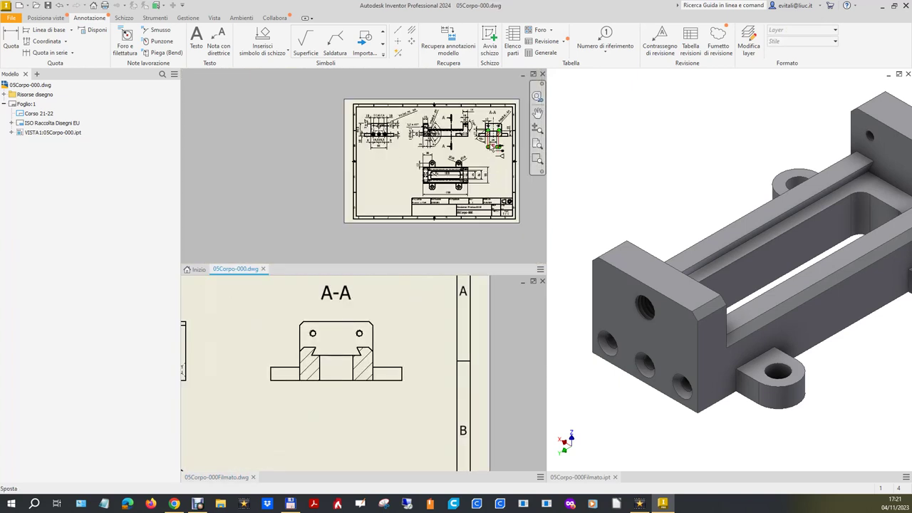
scroll(497, 139, down, 2)
scroll(497, 139, down, 2)
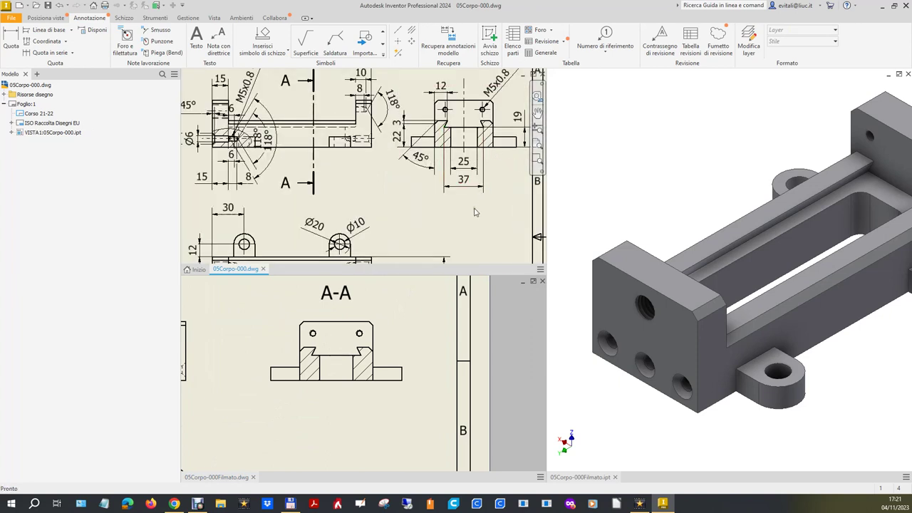
scroll(479, 201, up, 5)
scroll(459, 248, down, 5)
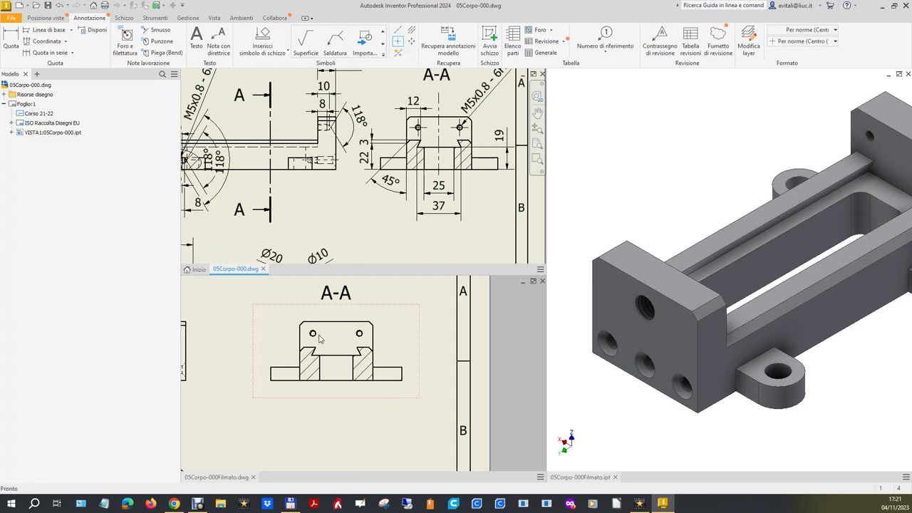
scroll(320, 341, down, 3)
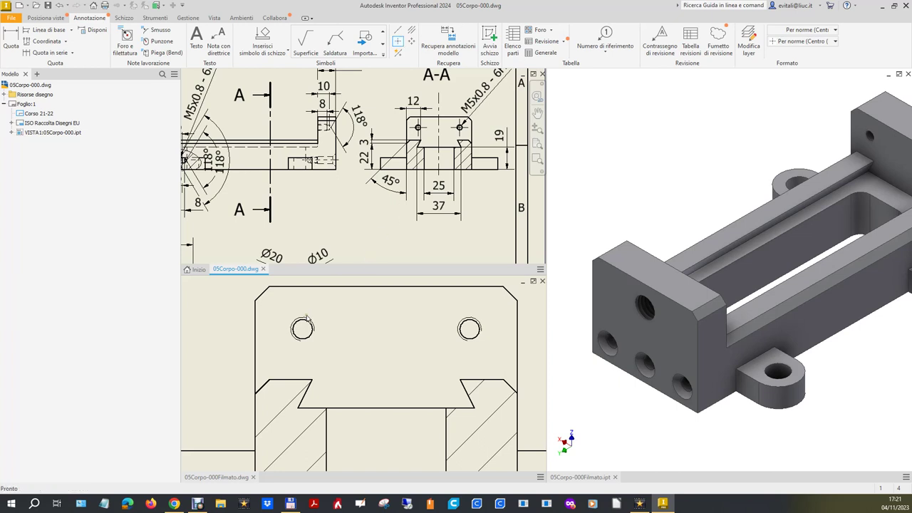
click(302, 328)
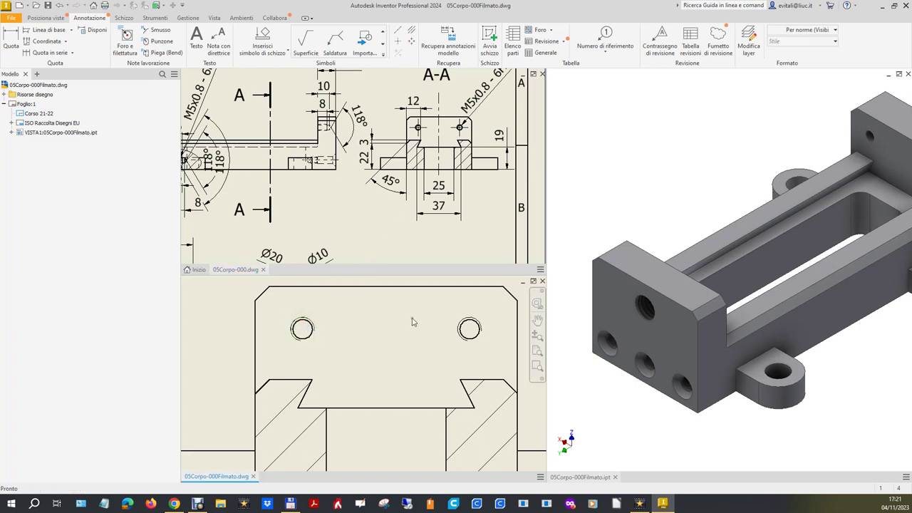
Add centre marks to the left and right holes of section A-A
click(398, 41)
click(304, 325)
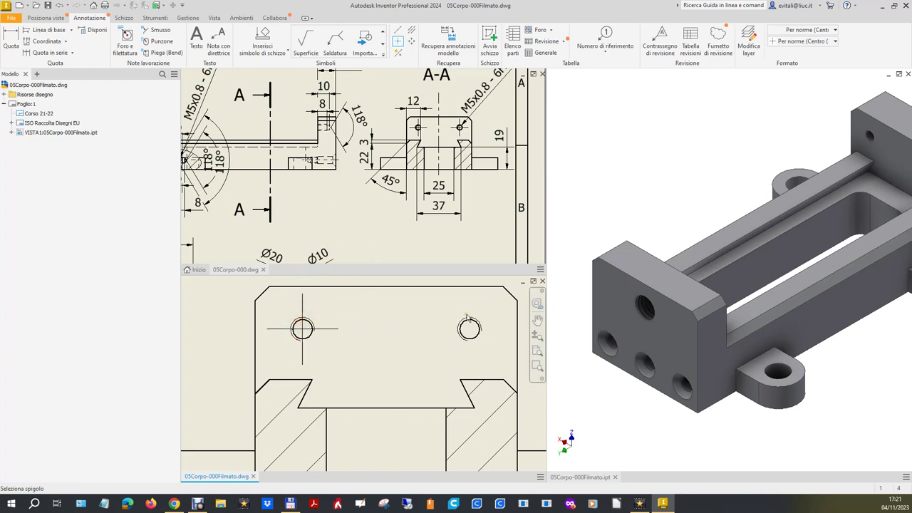
click(469, 324)
scroll(464, 335, up, 2)
scroll(453, 349, up, 2)
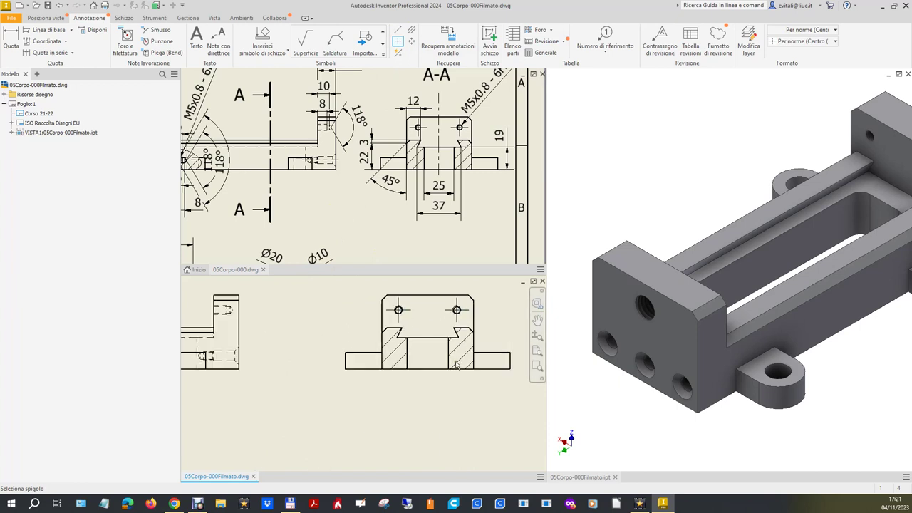
key(Escape)
Create a bisector centreline between the section's inner edges and extend its top above the part
click(411, 30)
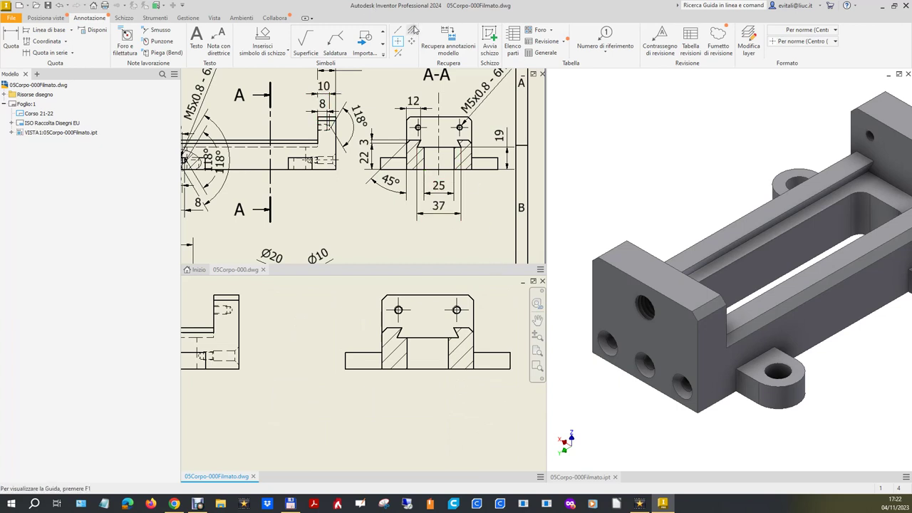
click(383, 349)
click(473, 346)
key(Escape)
drag(428, 324, 426, 275)
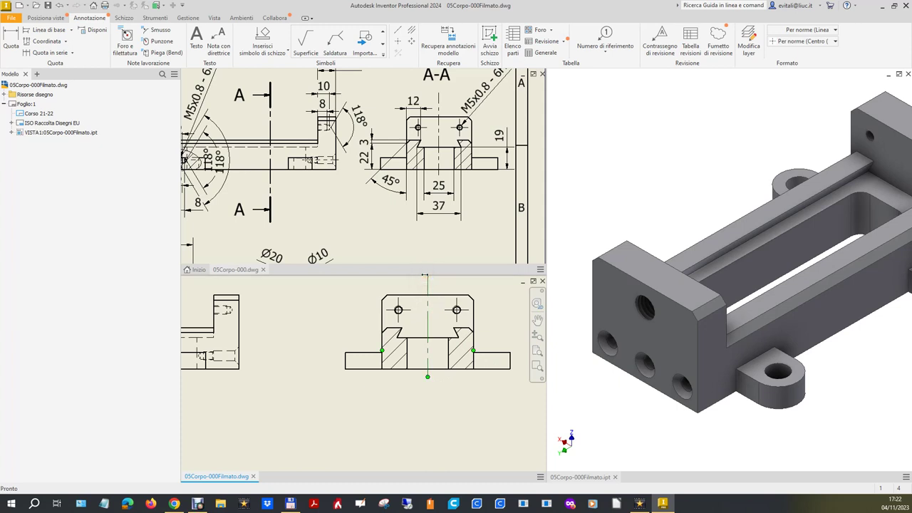
scroll(426, 357, down, 1)
scroll(426, 349, up, 2)
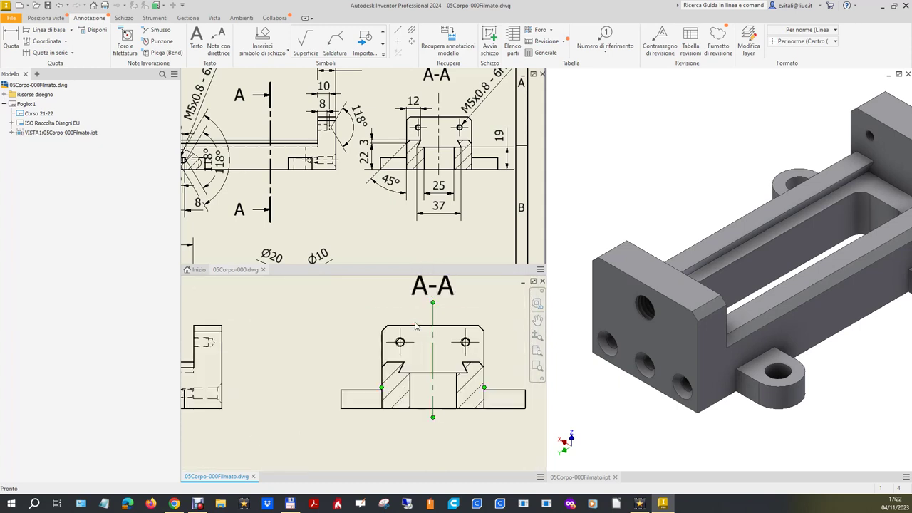
click(10, 39)
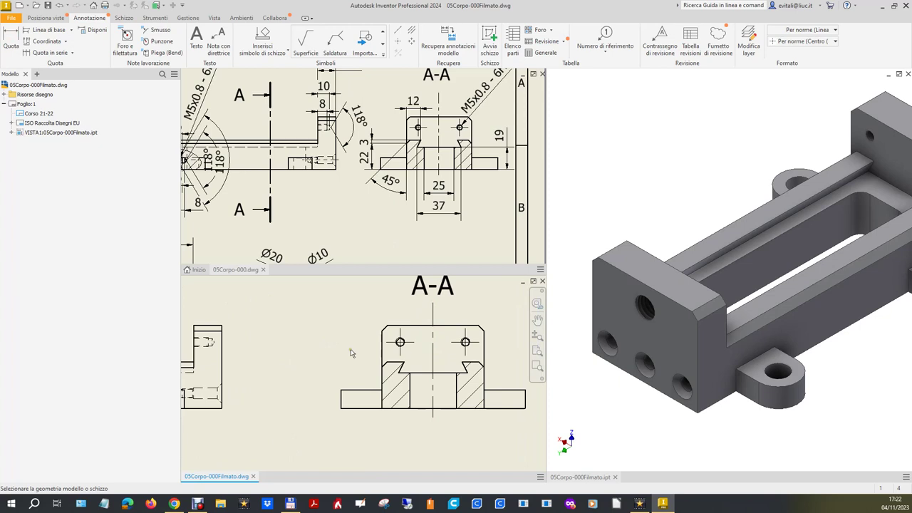
scroll(404, 366, up, 2)
Add the 12 dimension above section A-A and move the A-A title
click(404, 362)
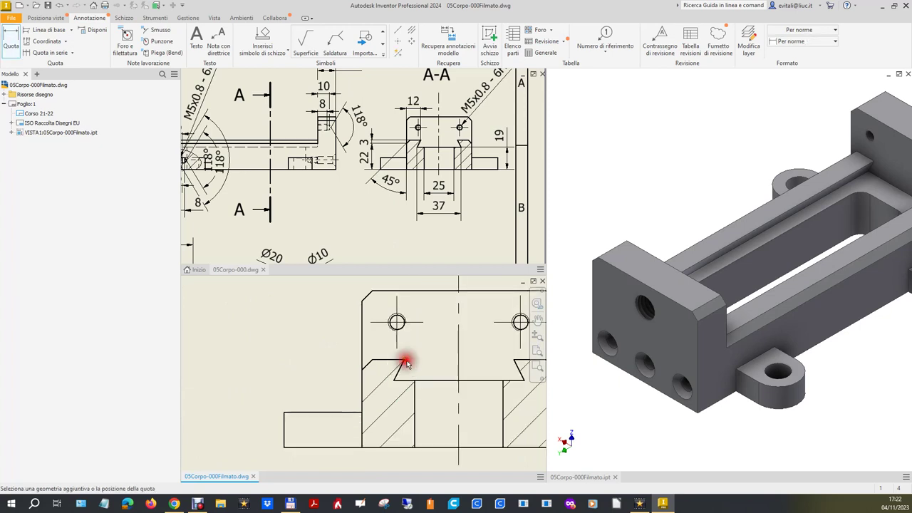
click(363, 335)
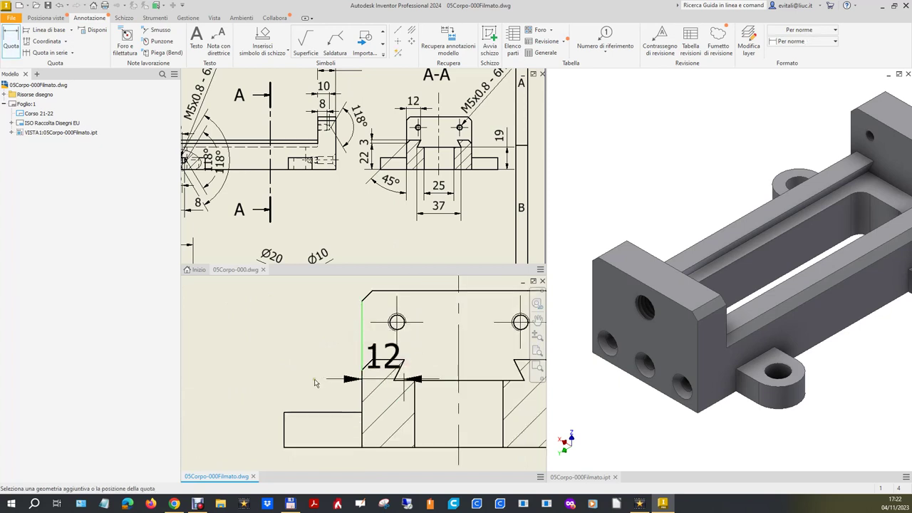
scroll(335, 328, down, 2)
scroll(314, 324, down, 1)
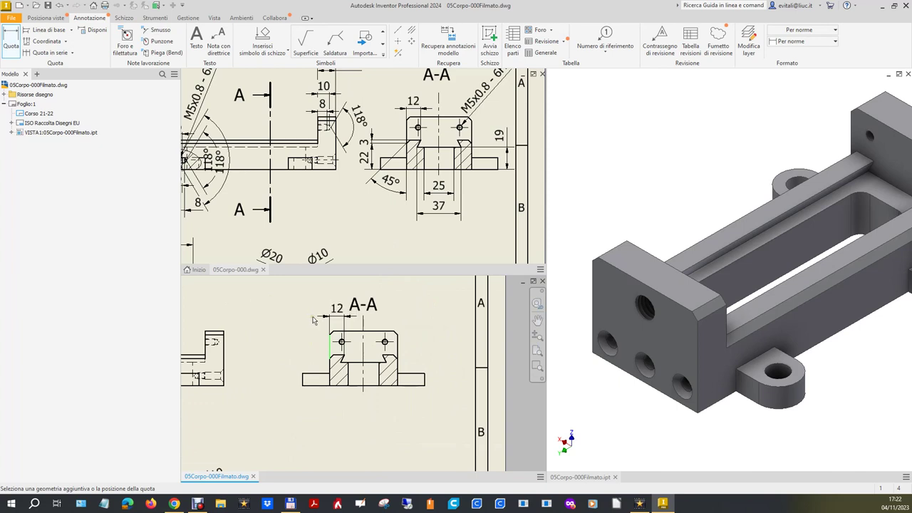
click(308, 319)
drag(371, 304, 341, 280)
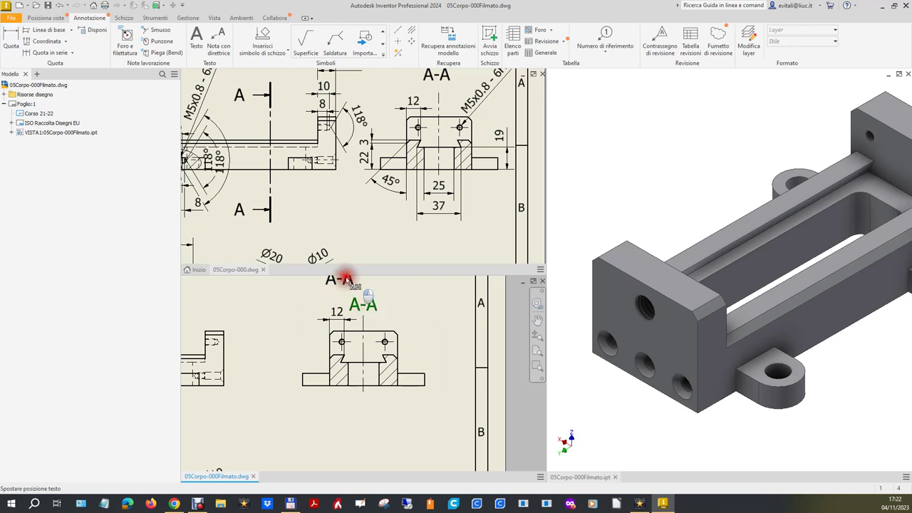
click(366, 307)
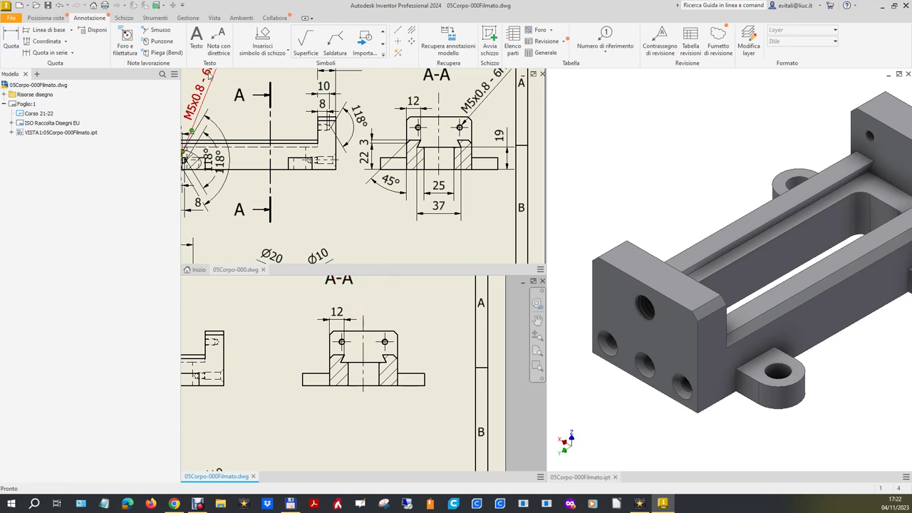
Attach the M5x0.8 - 6H thread note to the threaded hole in section A-A
click(124, 42)
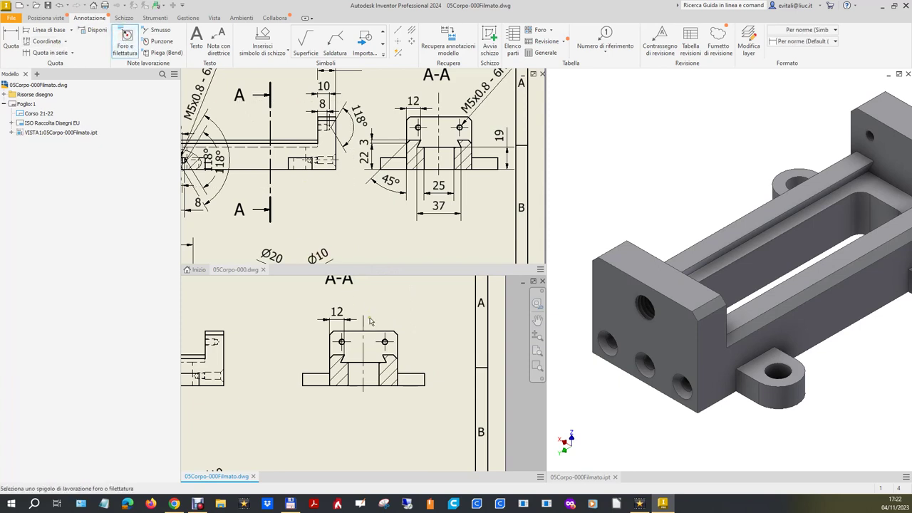
scroll(402, 348, up, 5)
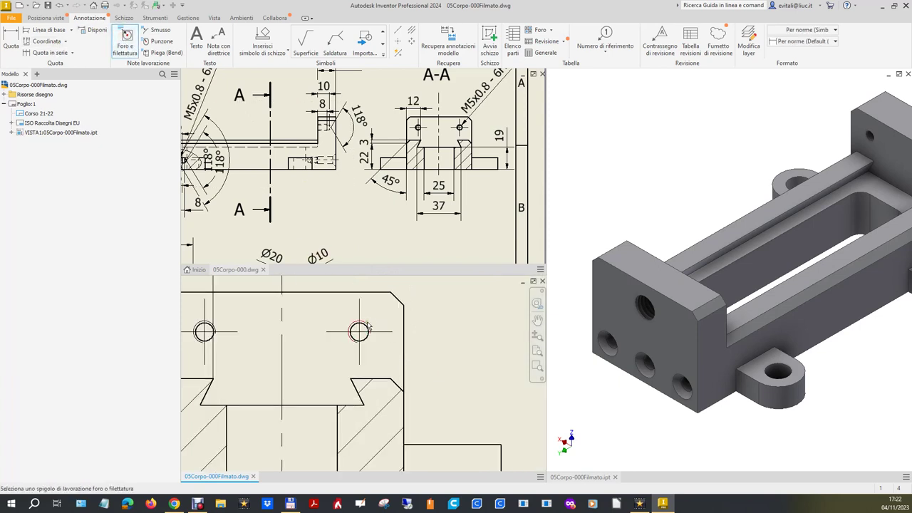
click(369, 328)
scroll(394, 341, down, 4)
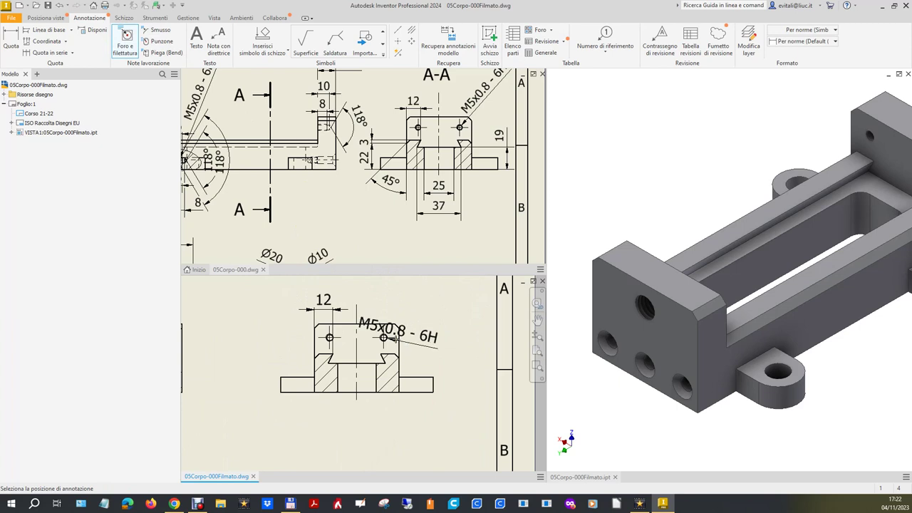
click(438, 302)
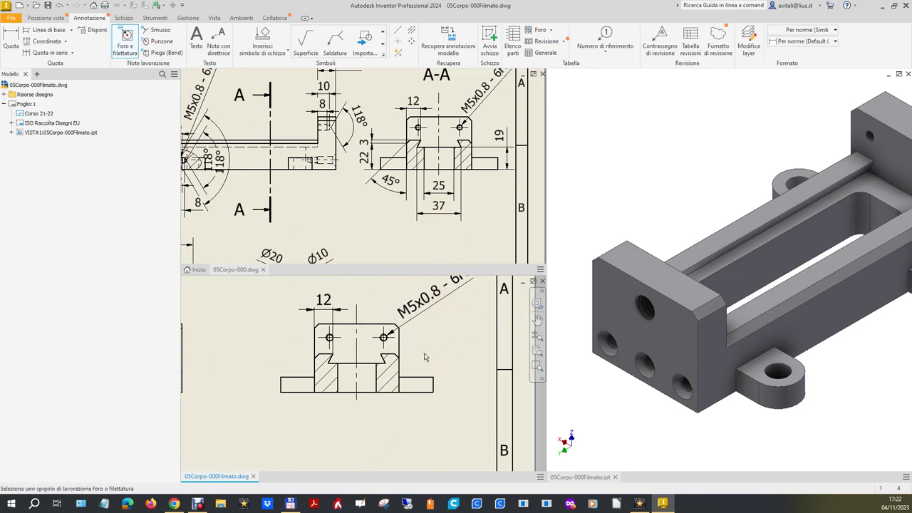
scroll(425, 357, down, 2)
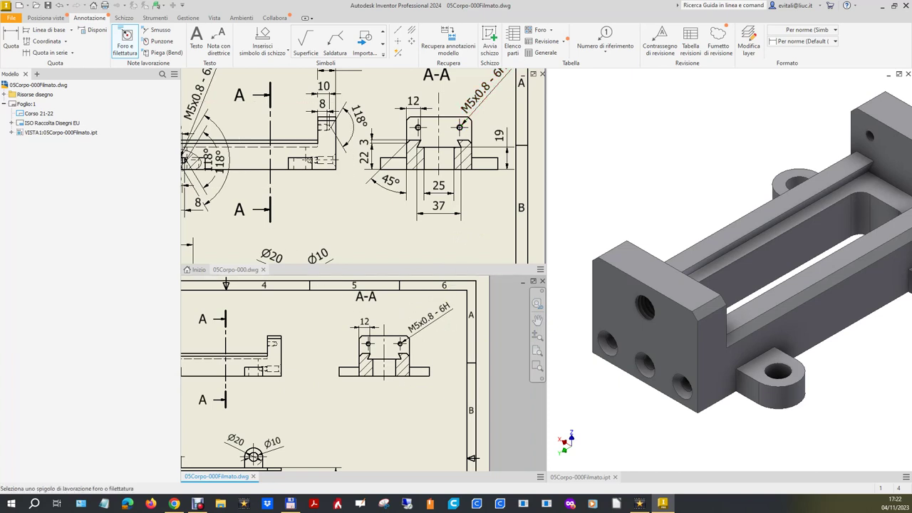
click(11, 39)
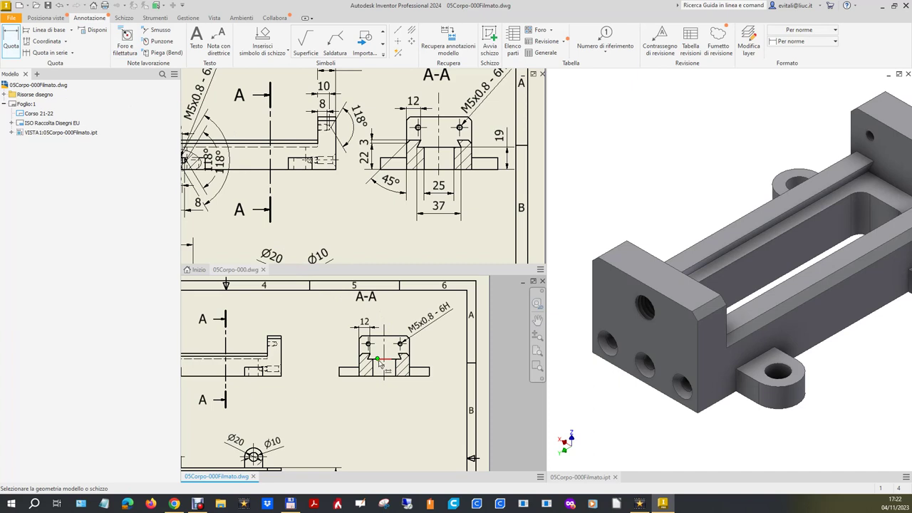
Add the 19 height dimension on the right of section A-A
click(385, 362)
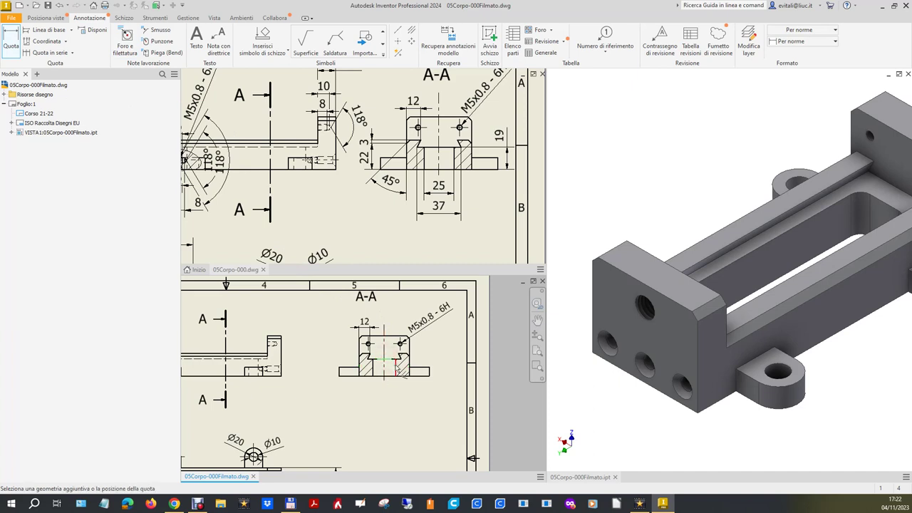
click(420, 376)
click(450, 370)
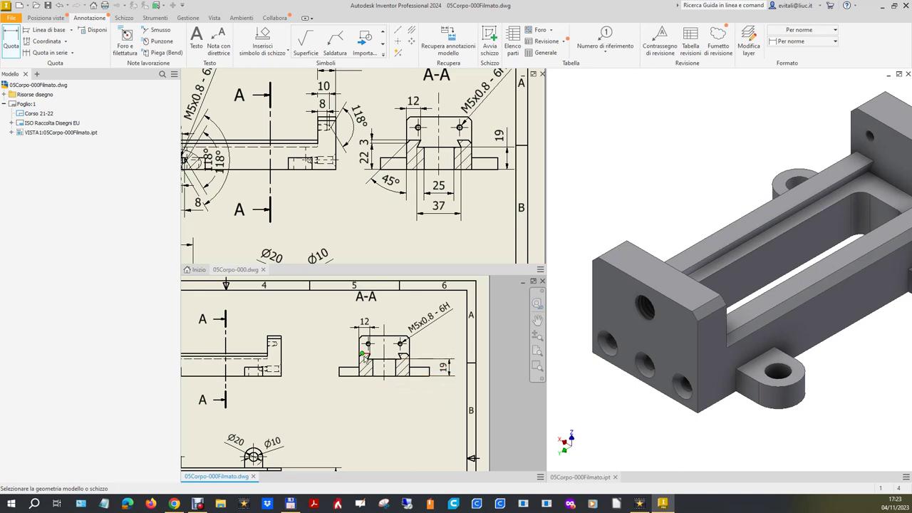
scroll(362, 356, up, 2)
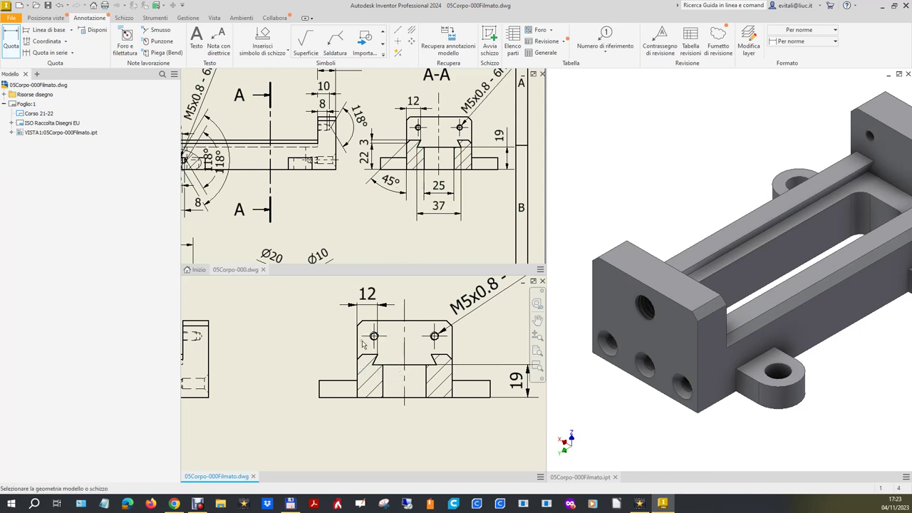
scroll(372, 347, up, 3)
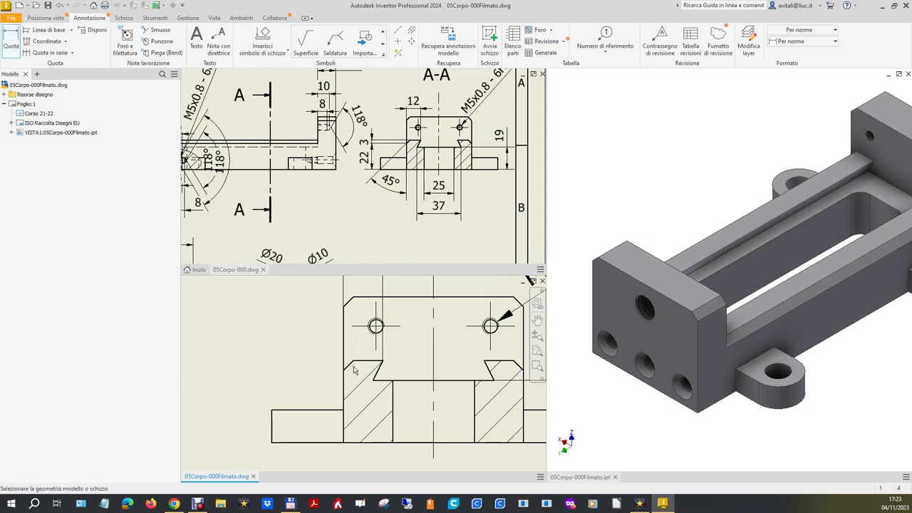
Dimension the 3 chamfer on the left and edit it to read 3 x 45°
click(352, 367)
click(315, 368)
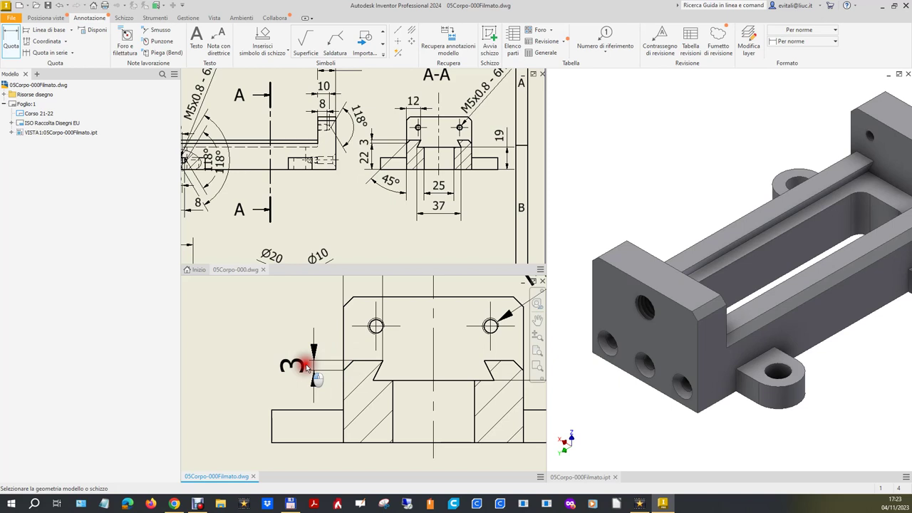
double_click(305, 367)
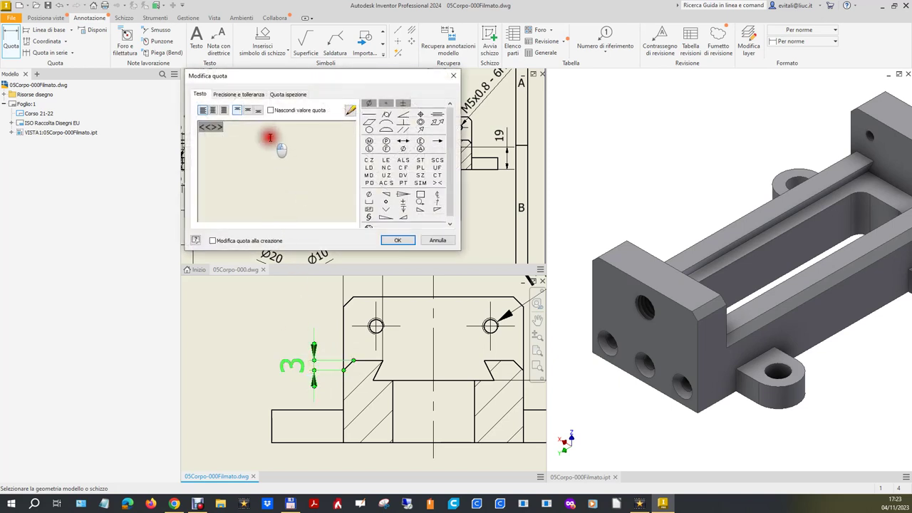
text( x 45)
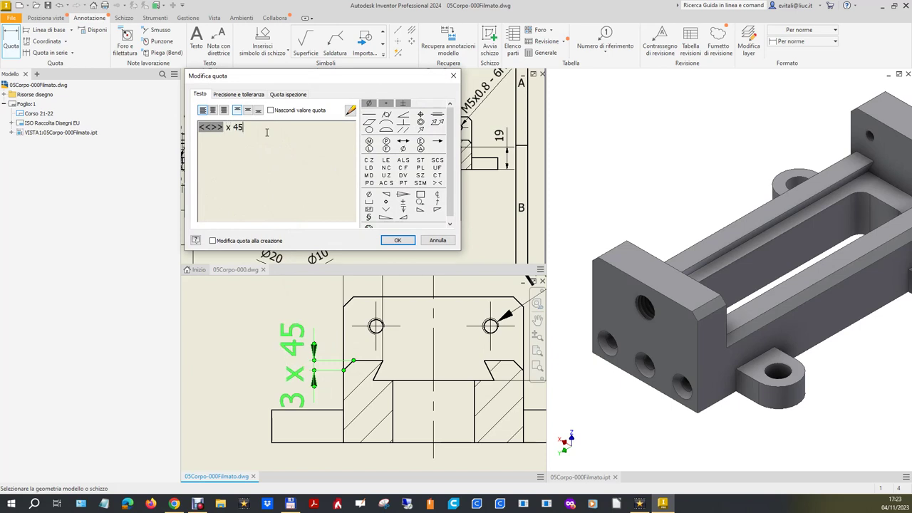
text(°)
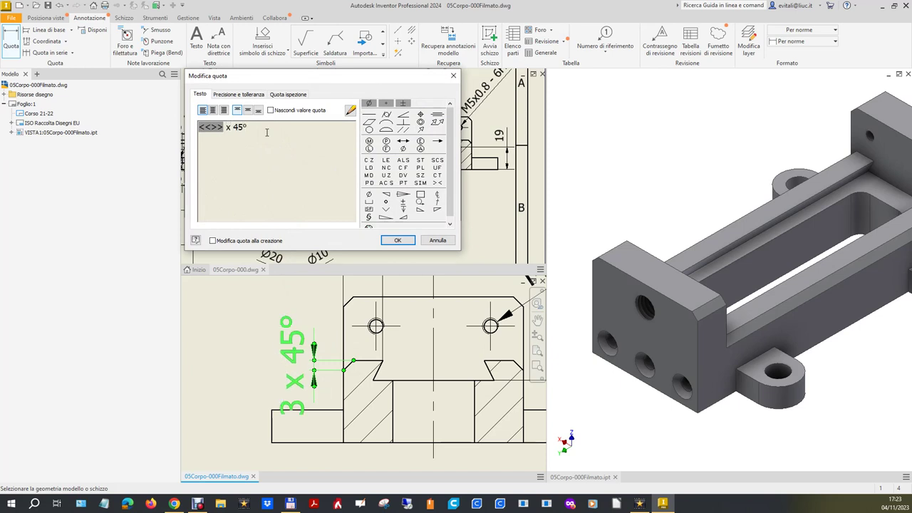
click(401, 240)
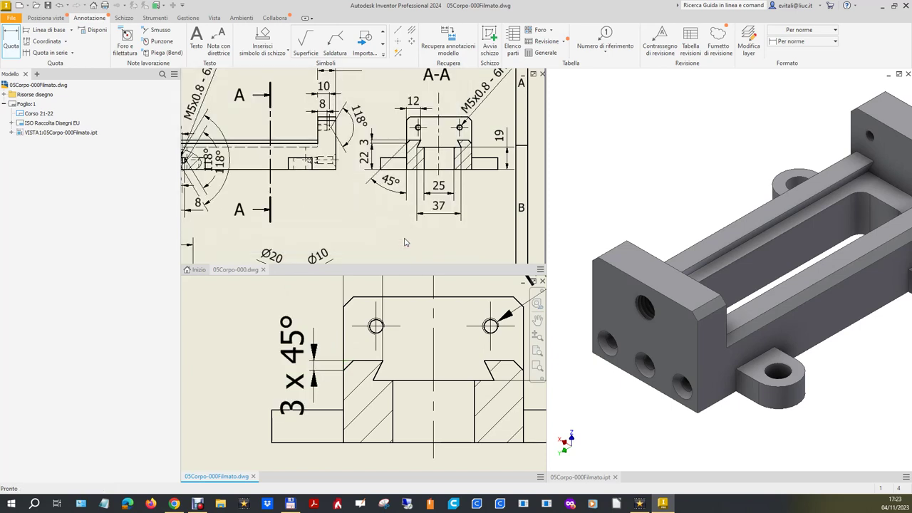
Shift the 3 x 45° chamfer callout further left on section A-A
click(298, 324)
mouse_move(299, 332)
mouse_down()
mouse_move(298, 342)
mouse_move(302, 333)
mouse_up()
mouse_move(302, 374)
mouse_down()
mouse_move(304, 349)
mouse_move(305, 360)
mouse_up()
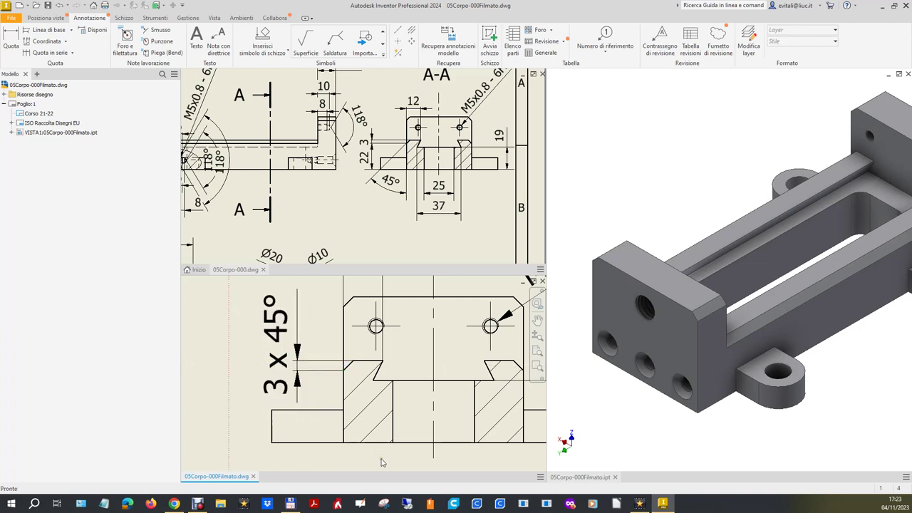
click(12, 47)
click(349, 365)
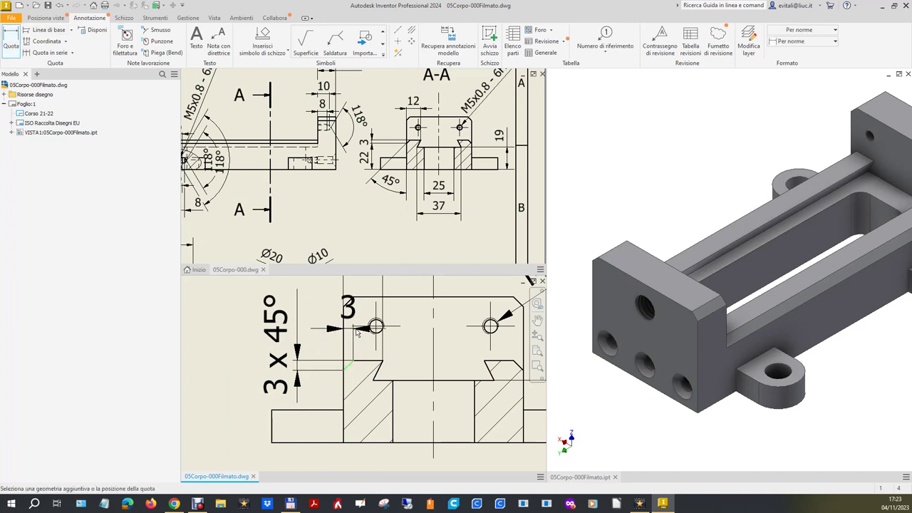
key(Escape)
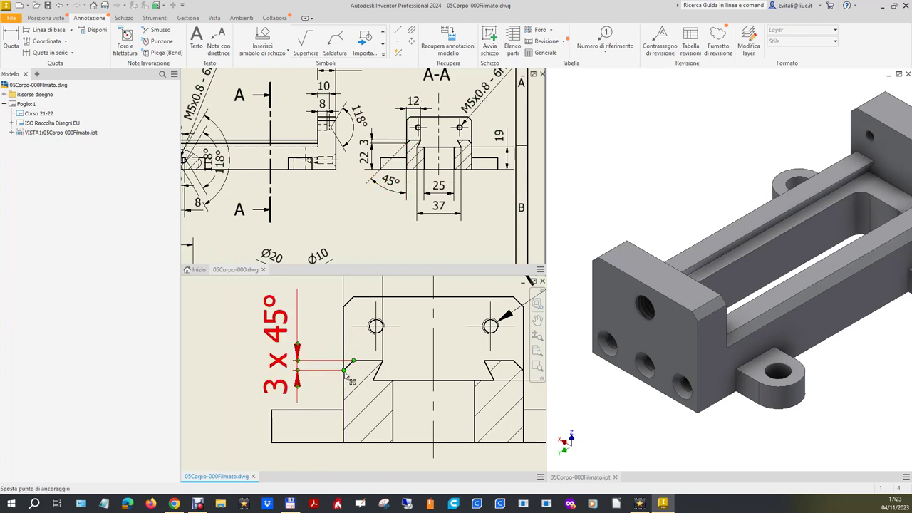
Dimension section A-A with the 22 height and the 25 slot width
click(11, 41)
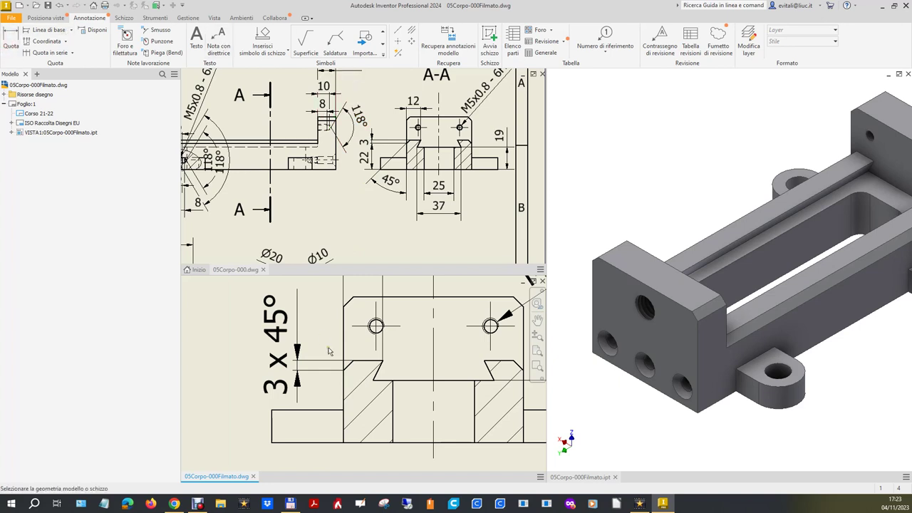
click(345, 388)
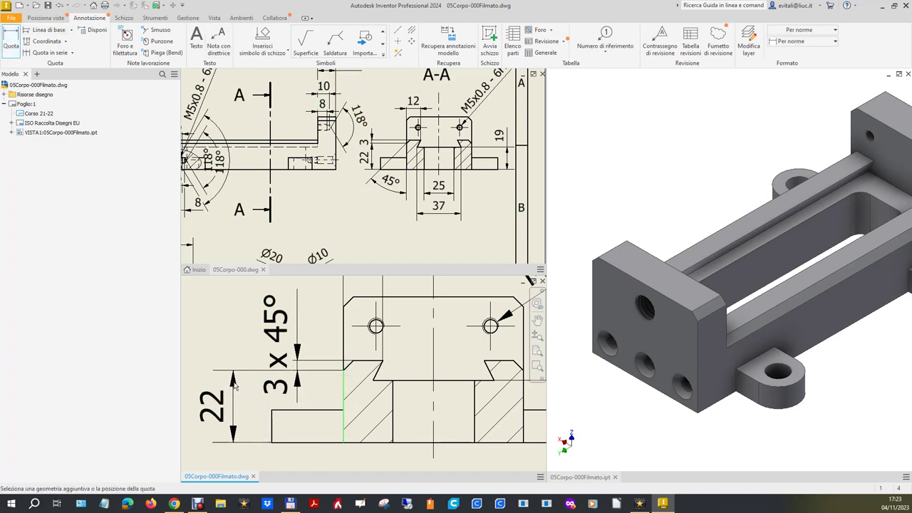
click(236, 386)
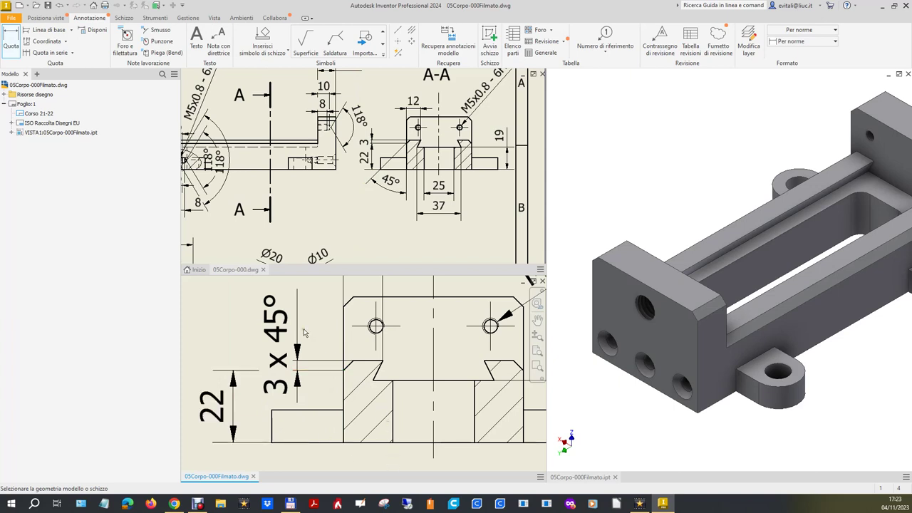
scroll(305, 332, down, 3)
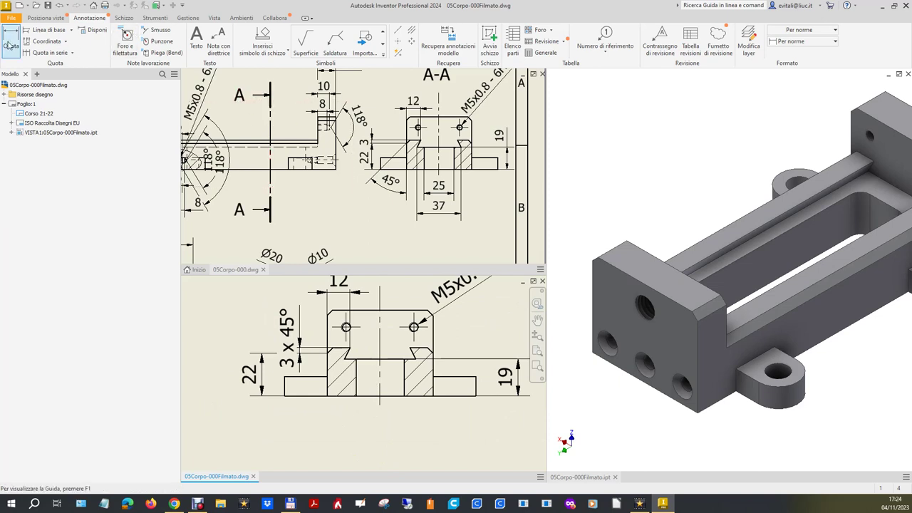
click(356, 384)
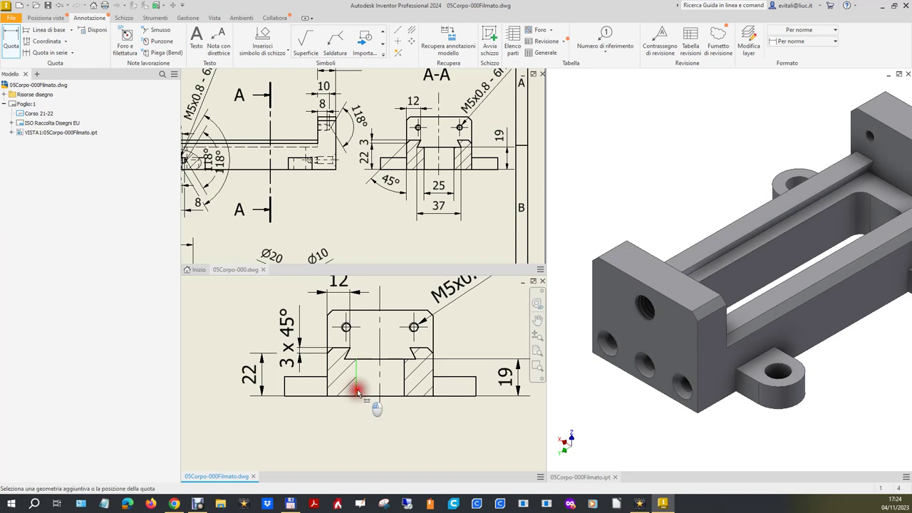
click(404, 381)
click(397, 434)
key(Escape)
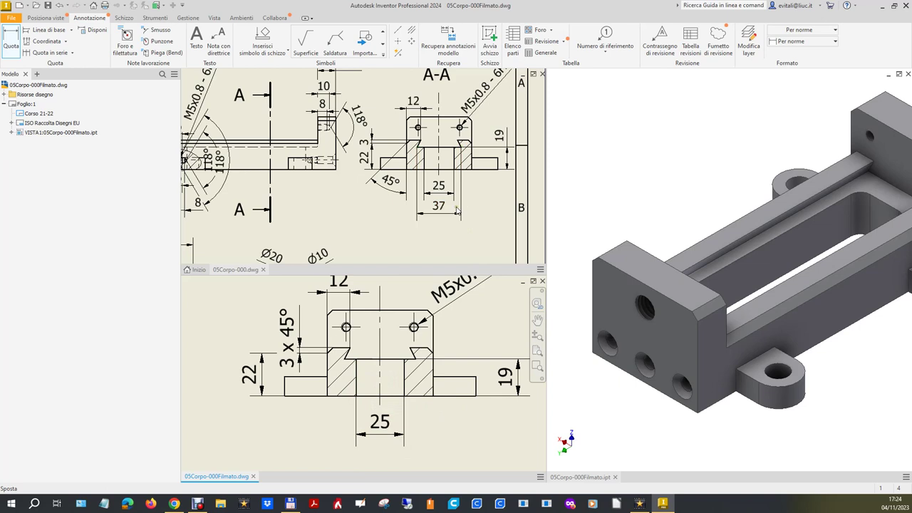
Add the 37 chamfer-to-chamfer width dimension below the 25 width
double_click(420, 151)
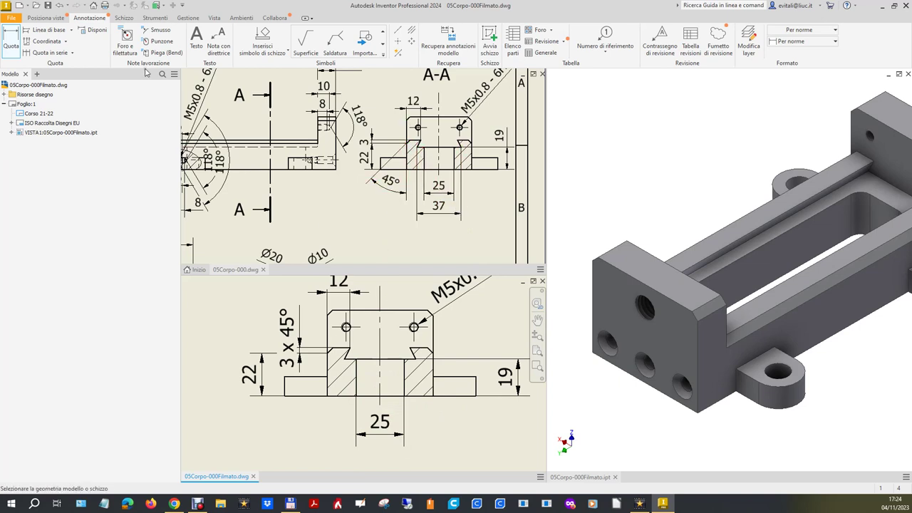
click(343, 360)
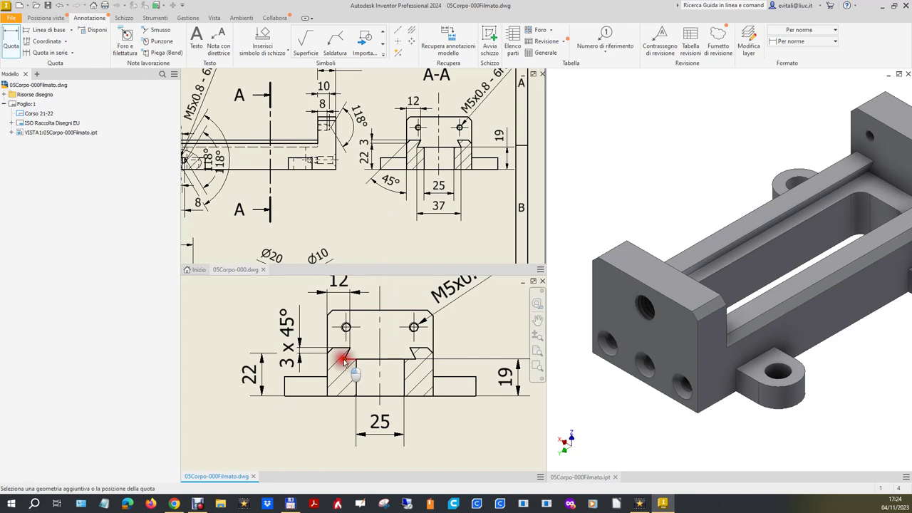
click(417, 360)
scroll(428, 434, up, 2)
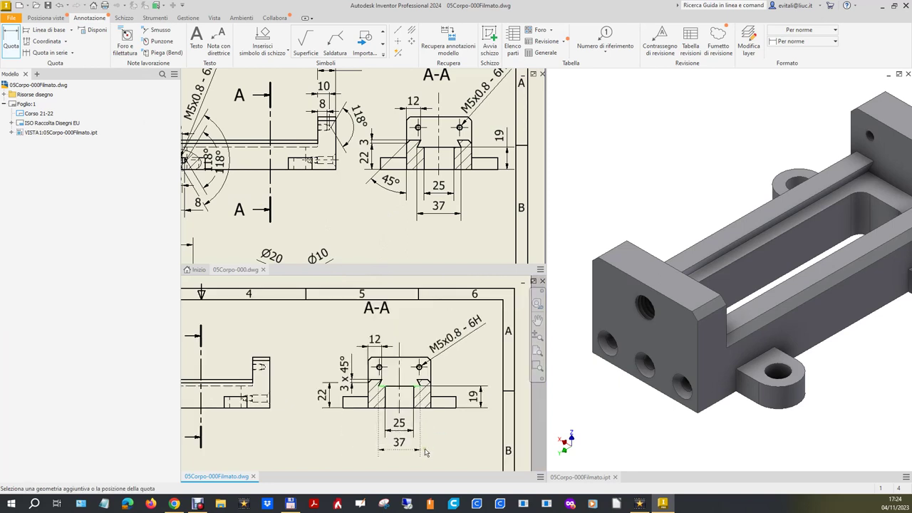
click(426, 451)
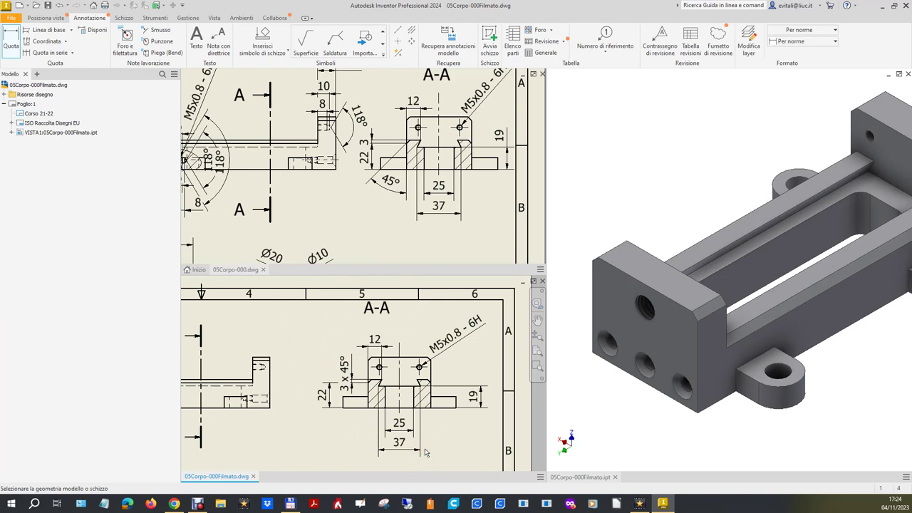
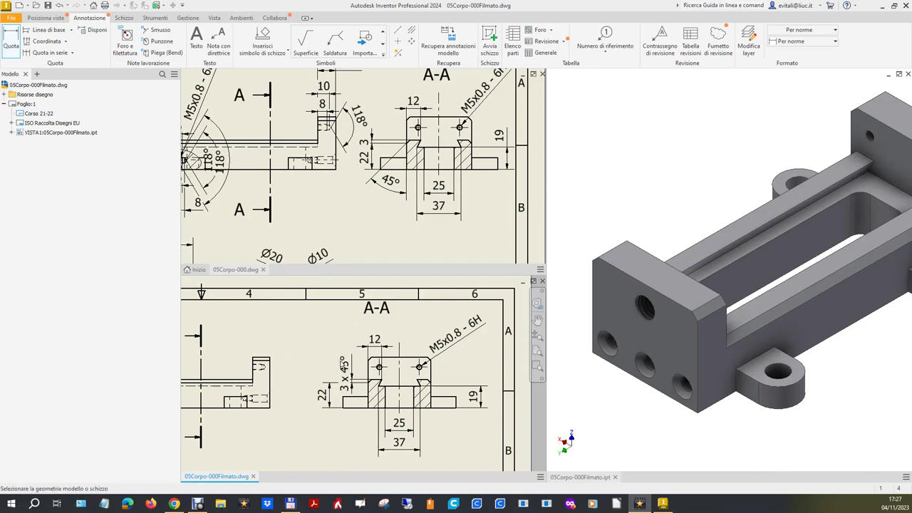
Zoom onto the part's front view and start the Centre Mark tool in the Annotate tab
scroll(328, 378, down, 5)
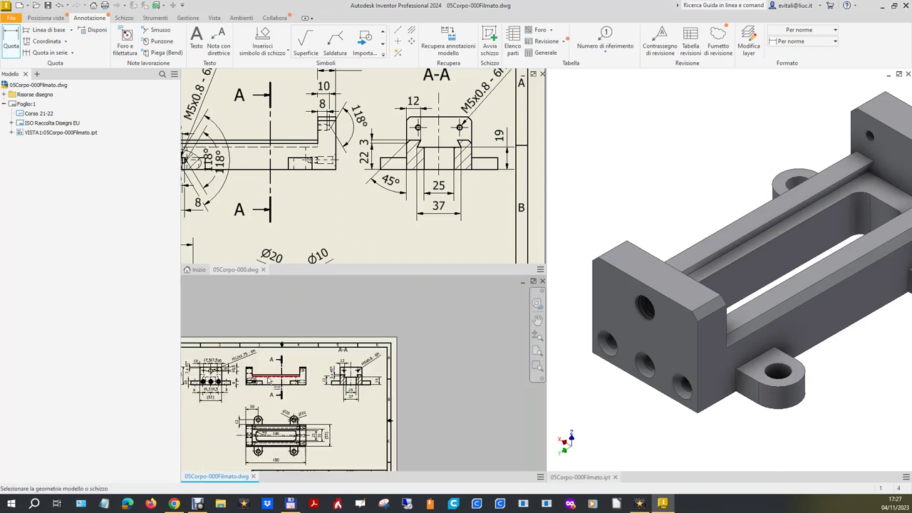
scroll(274, 379, up, 5)
scroll(247, 374, down, 2)
scroll(321, 371, up, 2)
scroll(320, 362, up, 2)
scroll(364, 375, down, 1)
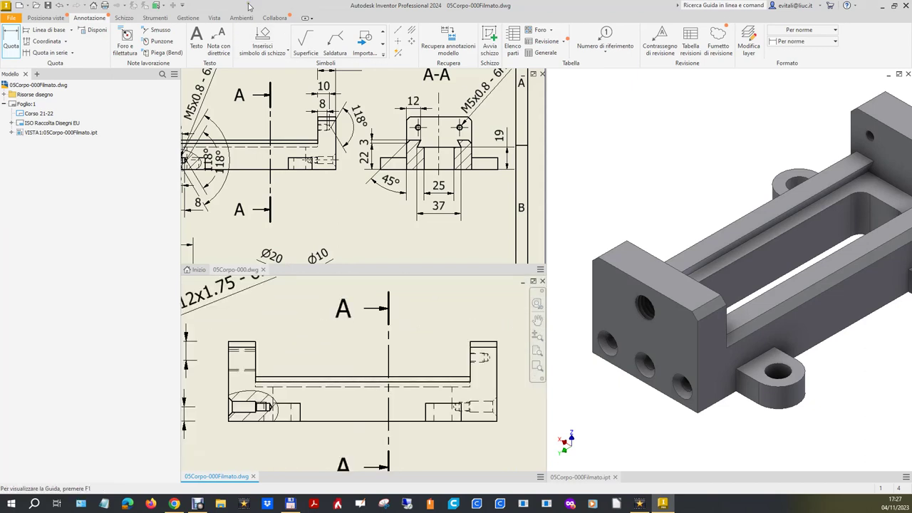
click(398, 41)
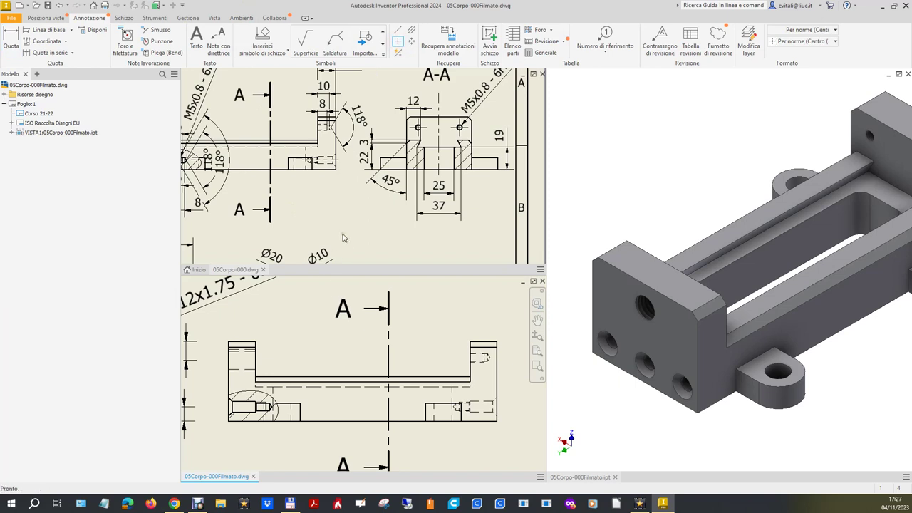
Draw centrelines along the threaded hole's axis and midway between its hidden lines
click(412, 31)
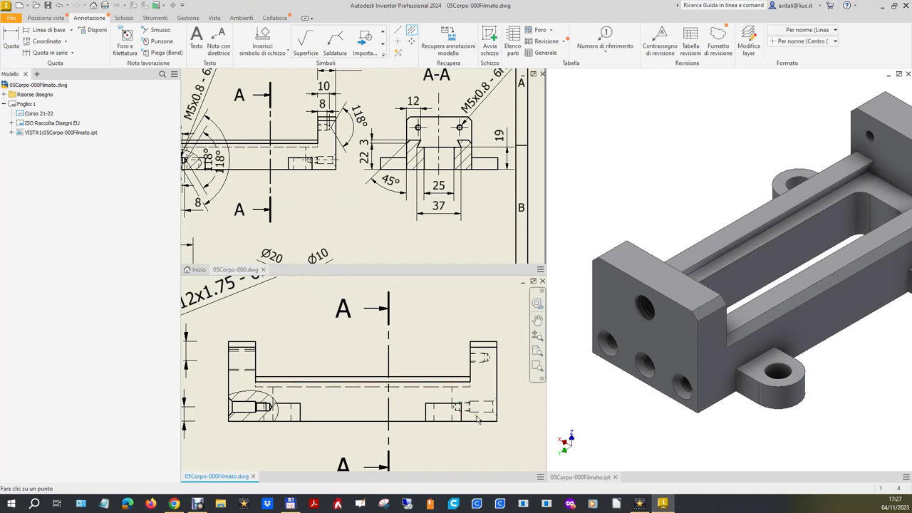
click(485, 403)
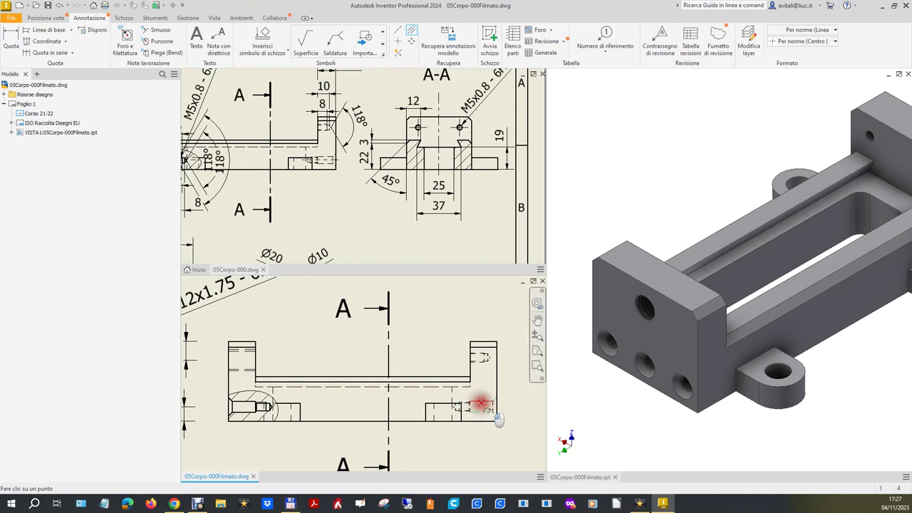
scroll(485, 365, down, 3)
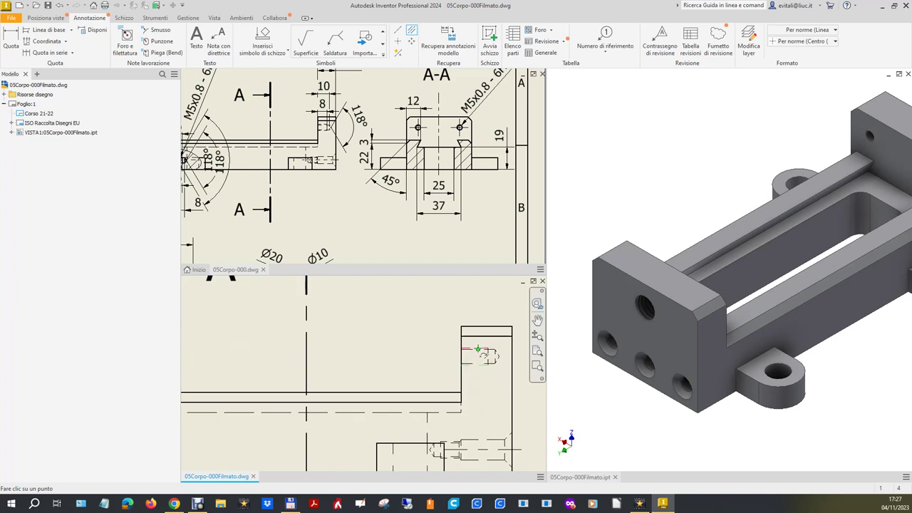
click(479, 348)
scroll(477, 414, up, 3)
scroll(303, 424, down, 5)
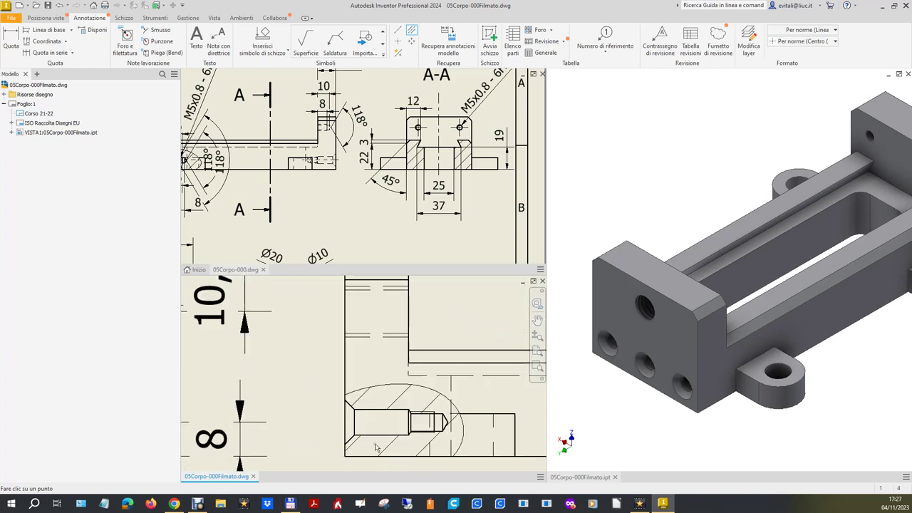
click(396, 422)
click(388, 410)
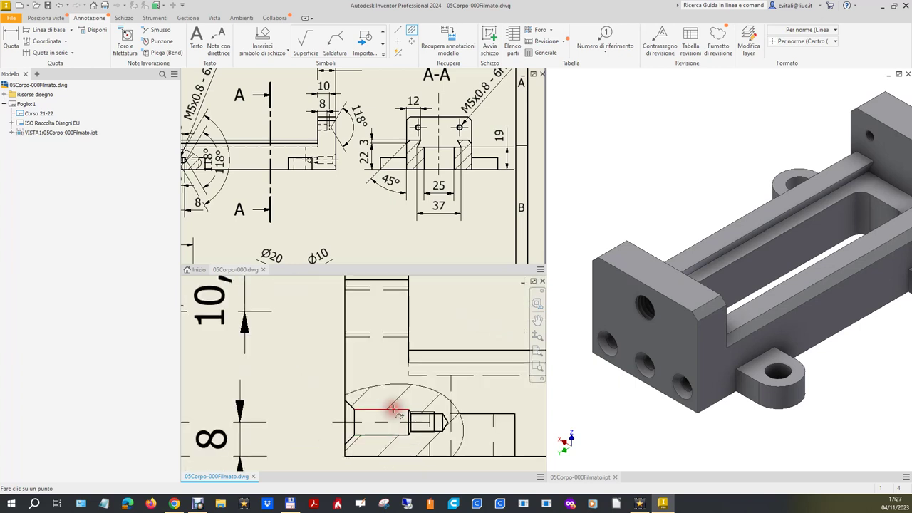
click(397, 334)
click(388, 290)
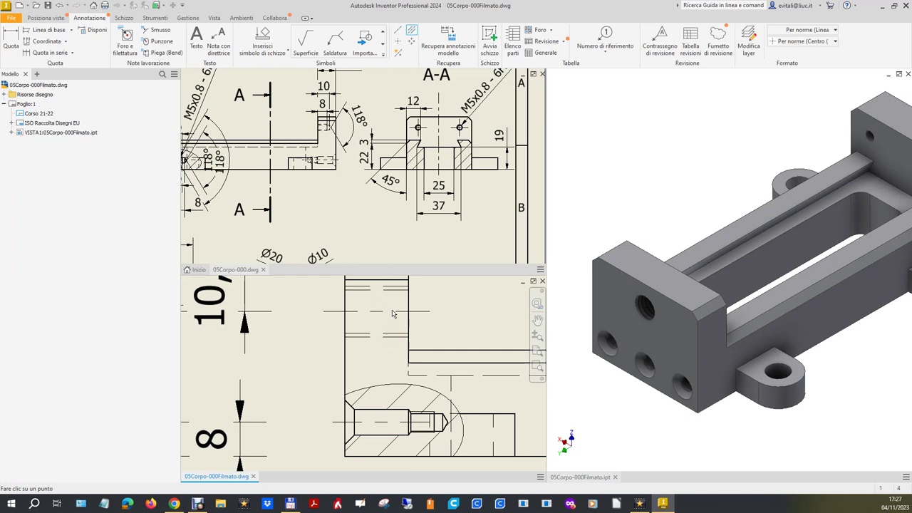
scroll(400, 206, down, 2)
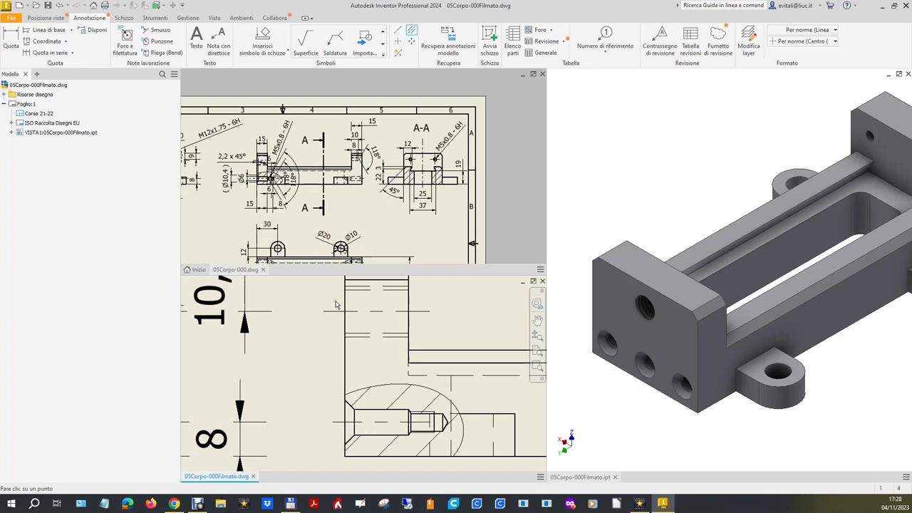
Check the reference's 8 dimension, zoom onto the part's right end, and start Dimension (D)
click(352, 148)
scroll(312, 331, down, 2)
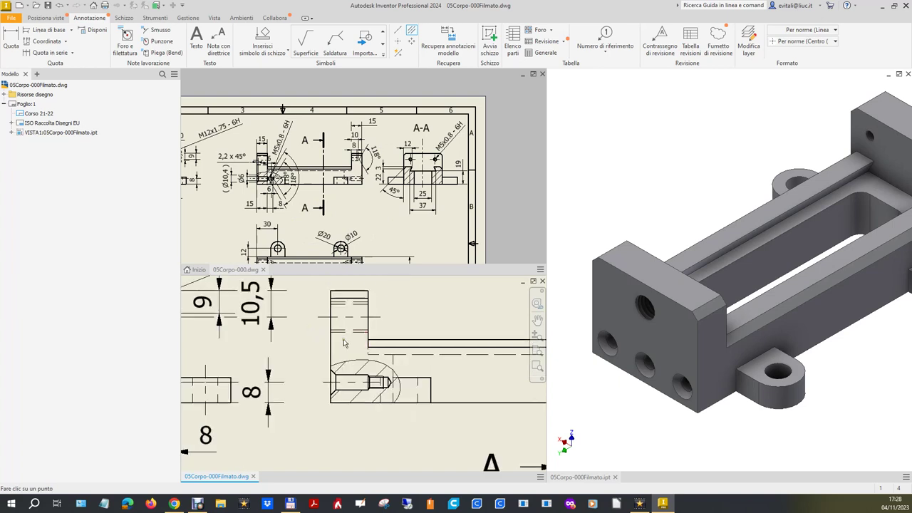
scroll(344, 343, down, 2)
scroll(476, 344, down, 2)
scroll(482, 345, up, 3)
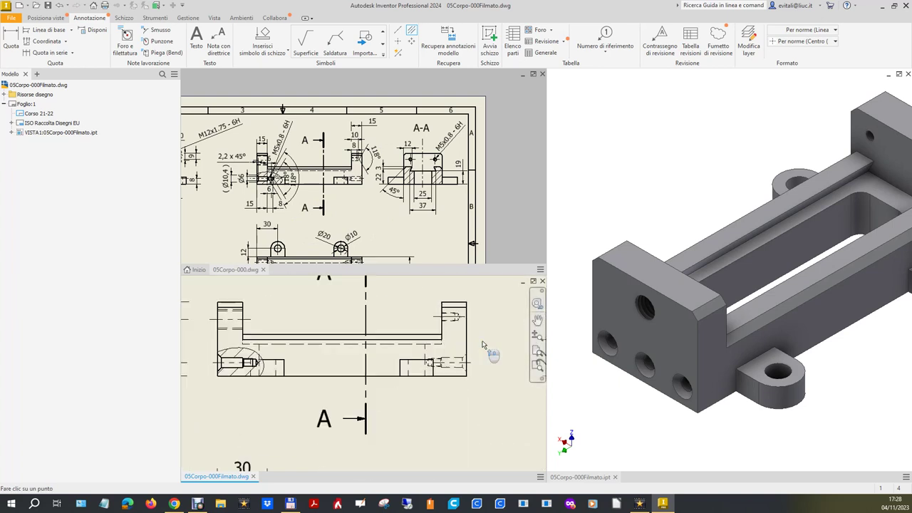
scroll(485, 303, up, 3)
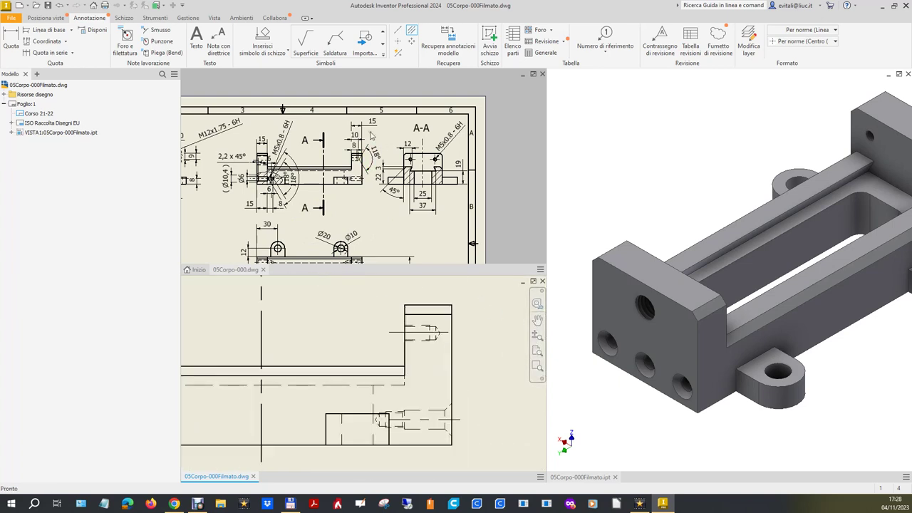
scroll(371, 135, up, 3)
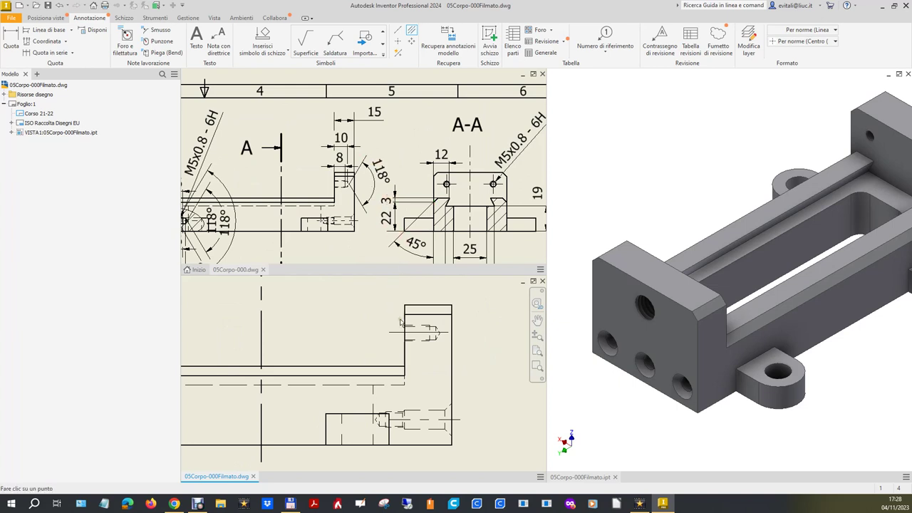
key(d)
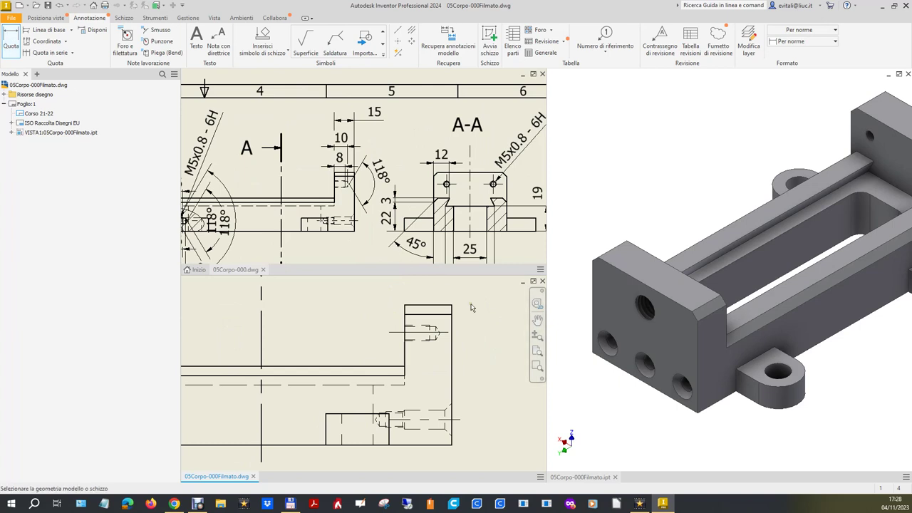
Dimension the right-hand upright's top edge as 15, placed above the upright
click(447, 305)
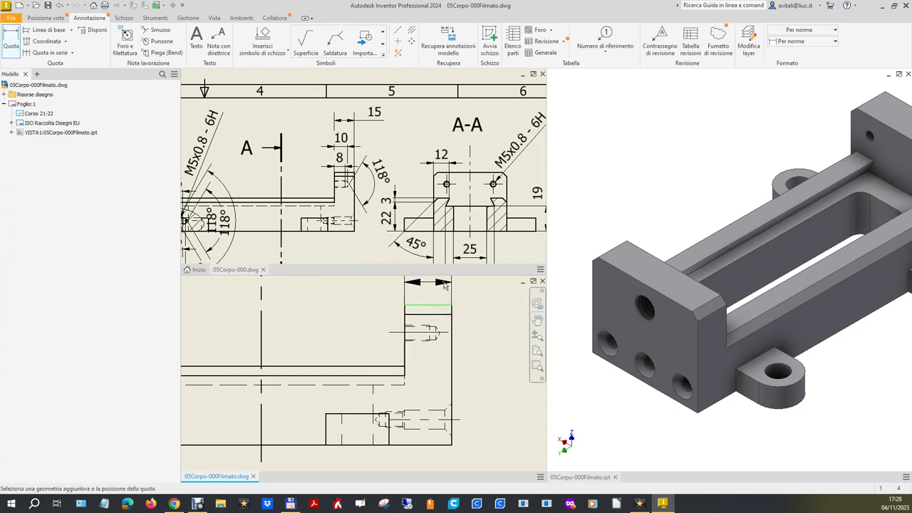
scroll(443, 285, down, 1)
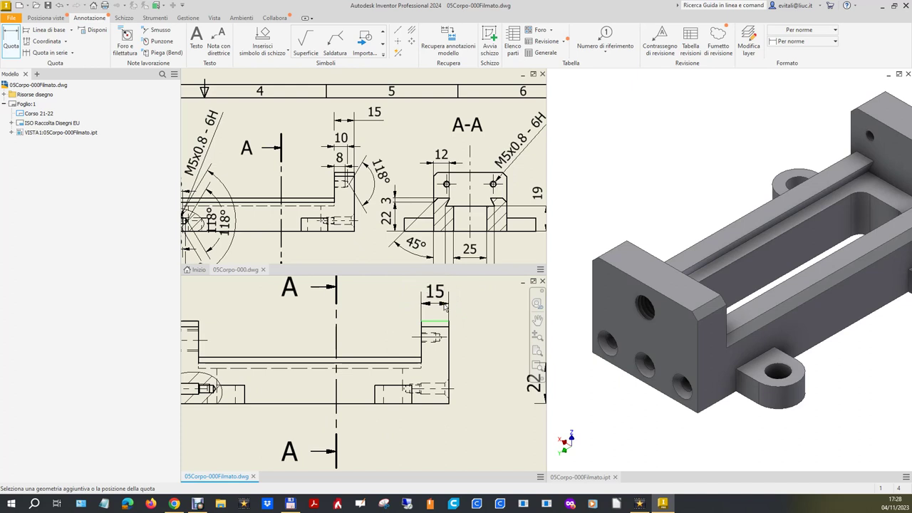
click(443, 299)
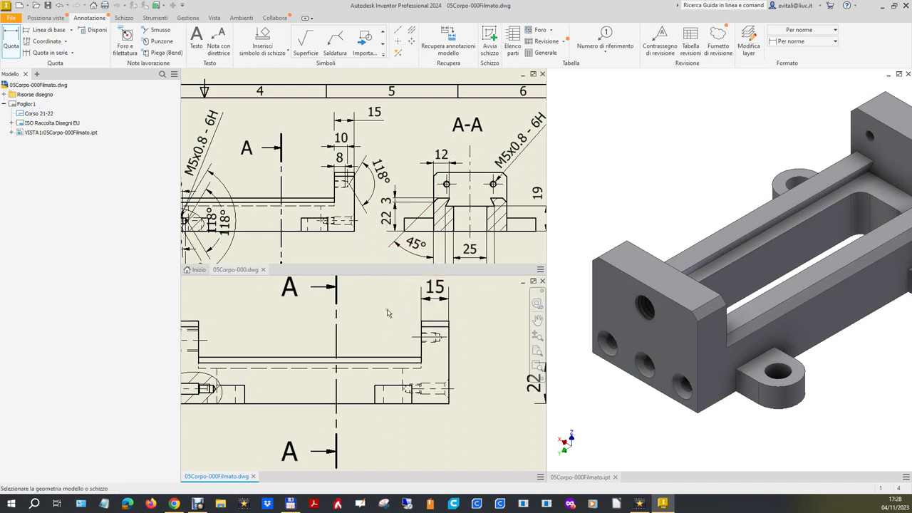
scroll(437, 347, down, 4)
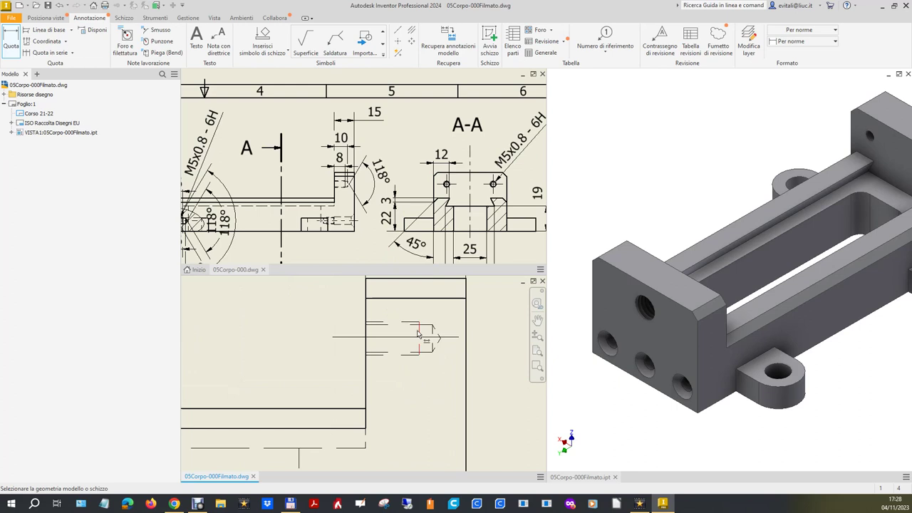
scroll(419, 335, up, 4)
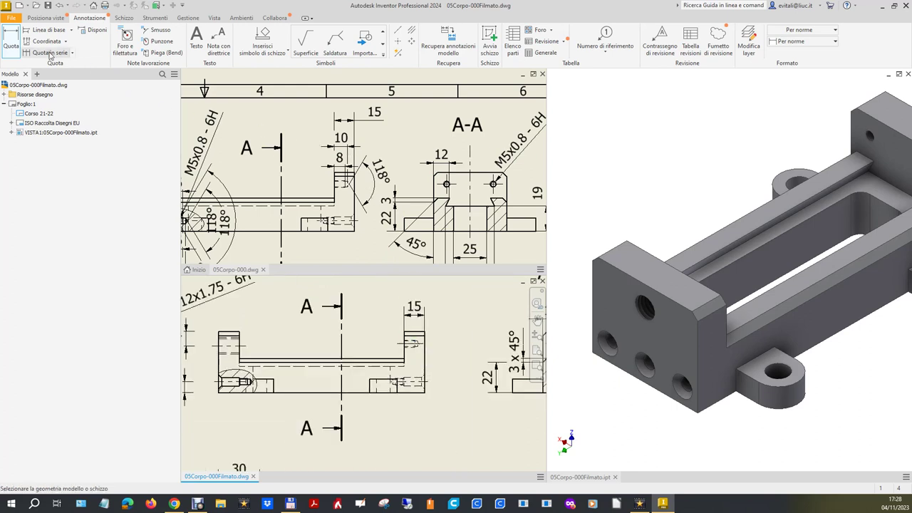
click(12, 39)
scroll(417, 334, down, 3)
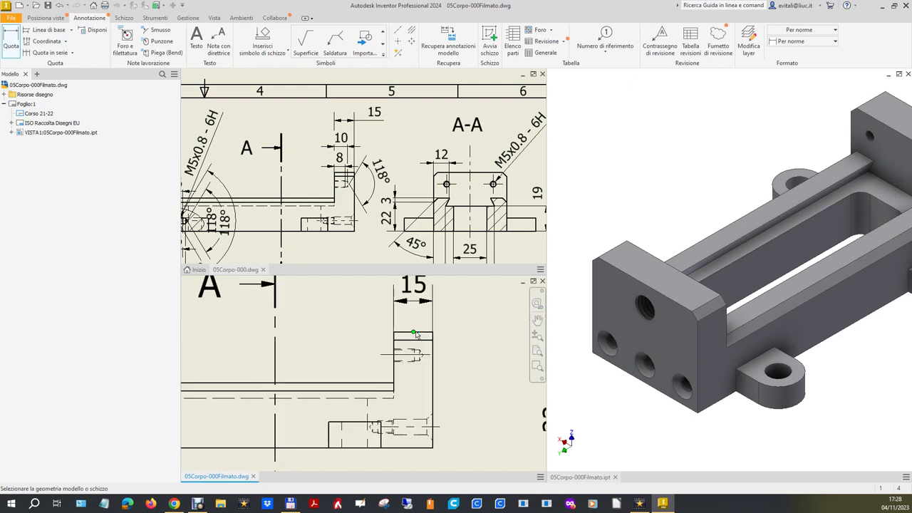
scroll(459, 356, up, 5)
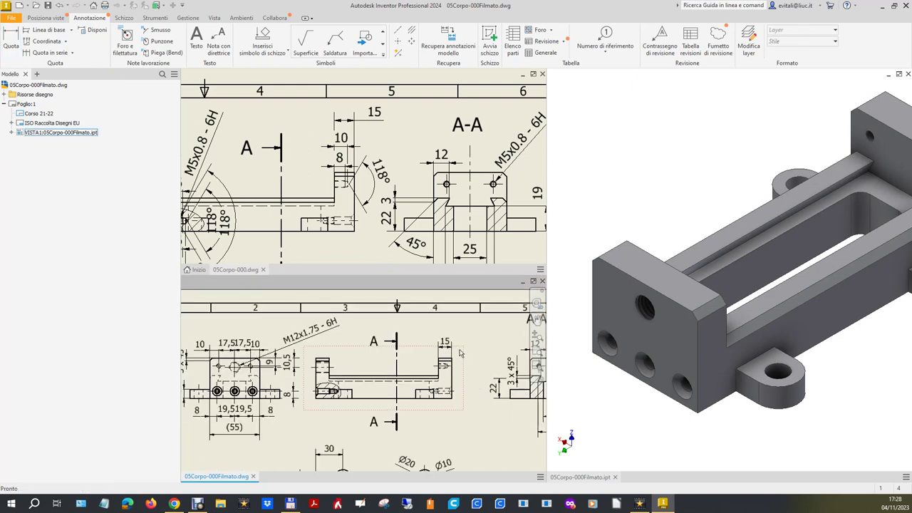
Drag the 15 dimension higher above the upright
drag(444, 342, 450, 322)
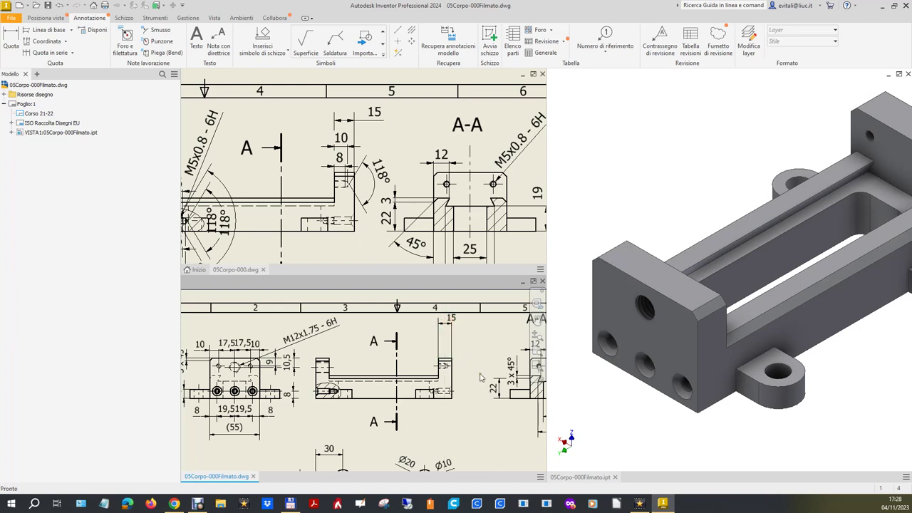
scroll(476, 372, down, 5)
drag(206, 132, 209, 127)
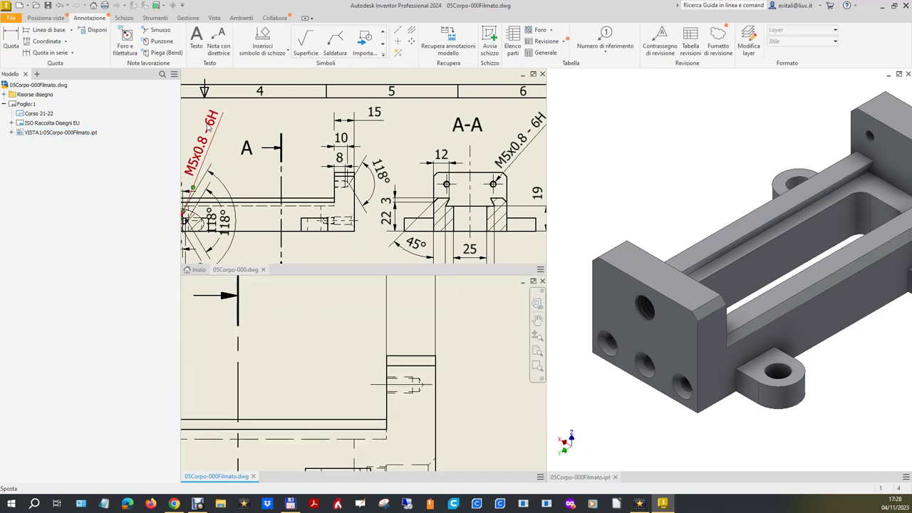
Restart Dimension and pick the first edge for the upright's 8 dimension
click(11, 39)
scroll(412, 391, down, 3)
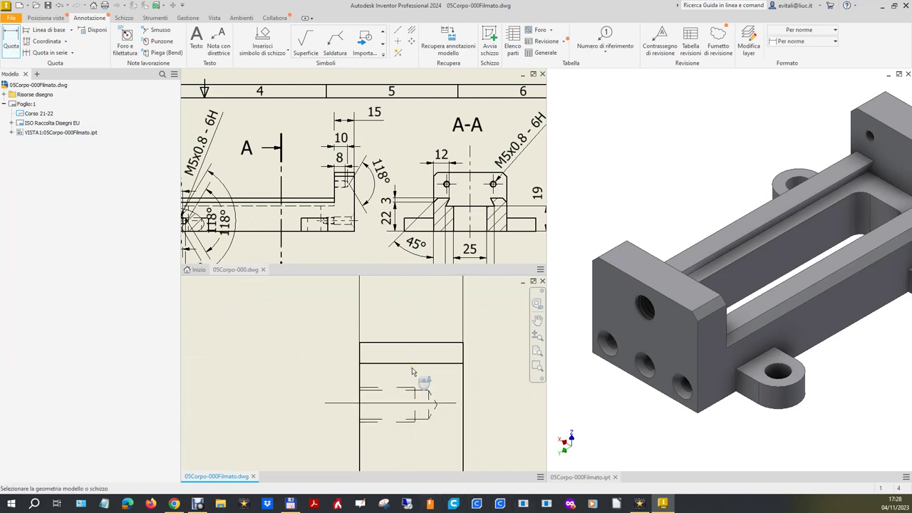
click(412, 391)
scroll(417, 360, up, 3)
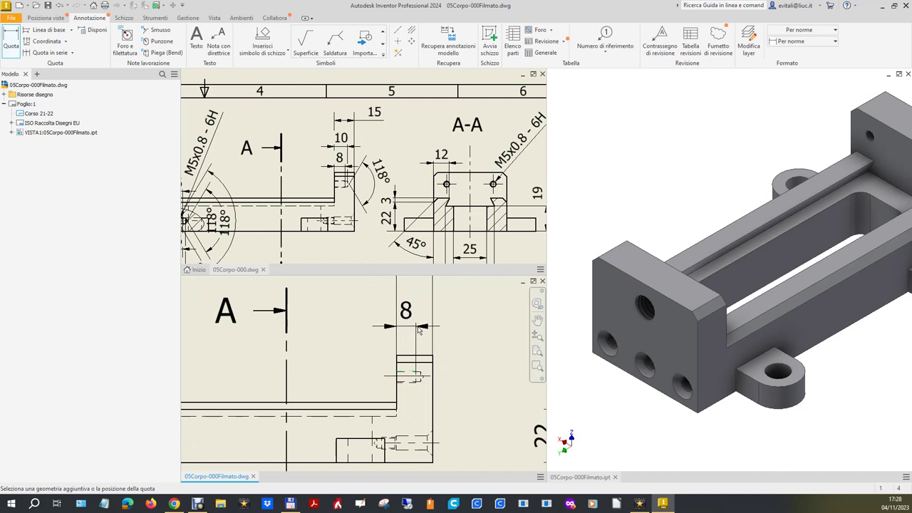
Pick the second edge and place the 8 dimension above the right-hand upright
scroll(432, 422, up, 2)
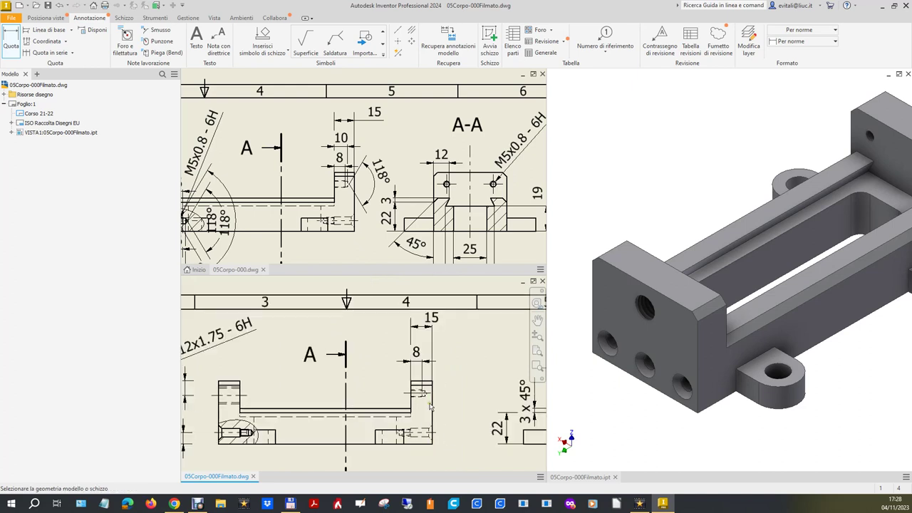
scroll(430, 385, down, 2)
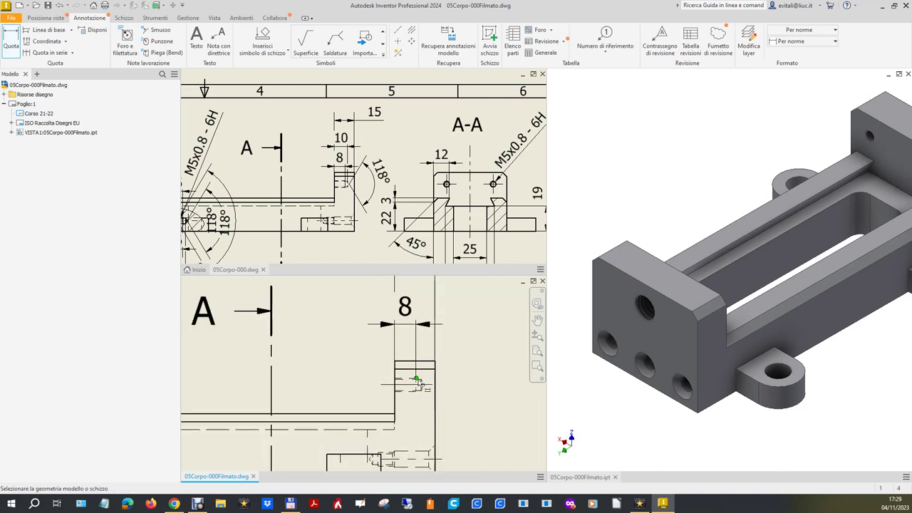
scroll(419, 384, down, 2)
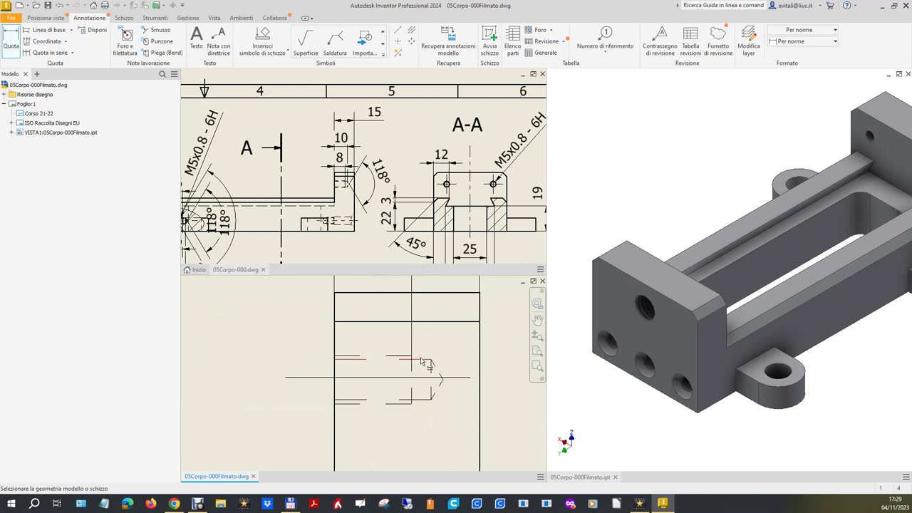
click(419, 358)
scroll(425, 349, up, 1)
scroll(427, 346, up, 2)
scroll(428, 346, up, 2)
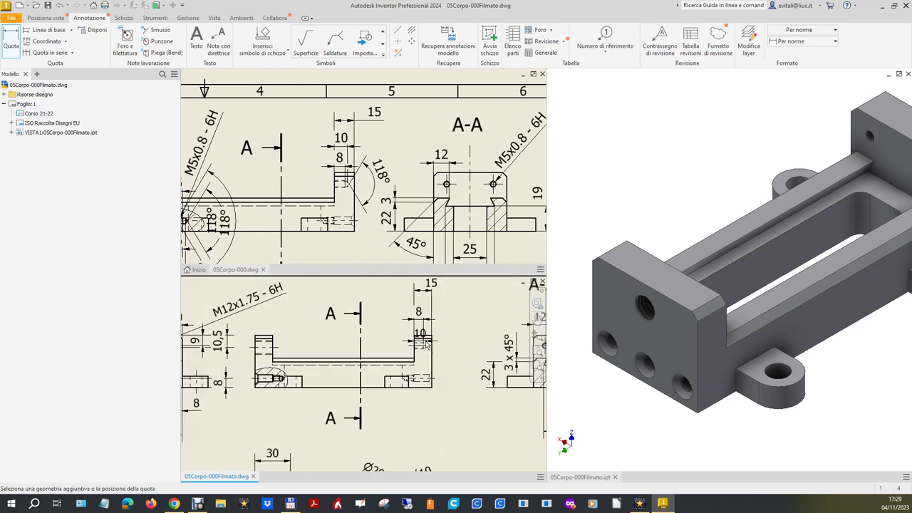
click(424, 312)
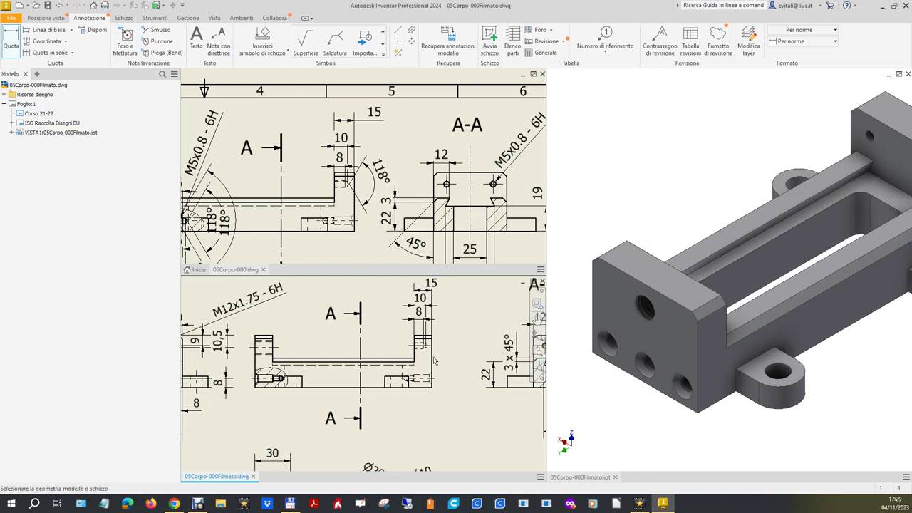
scroll(428, 347, up, 4)
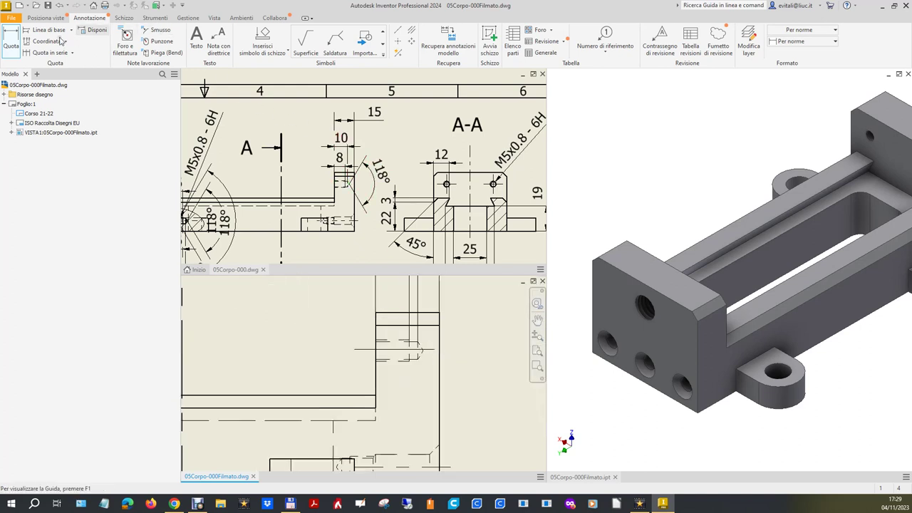
Start a dimension at the right-end hole and cancel the unwanted 2,07 value
click(11, 42)
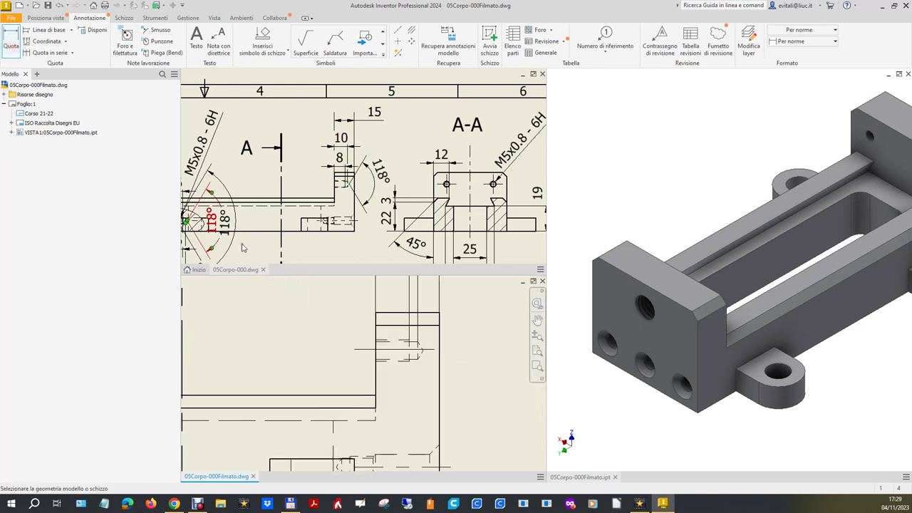
click(421, 356)
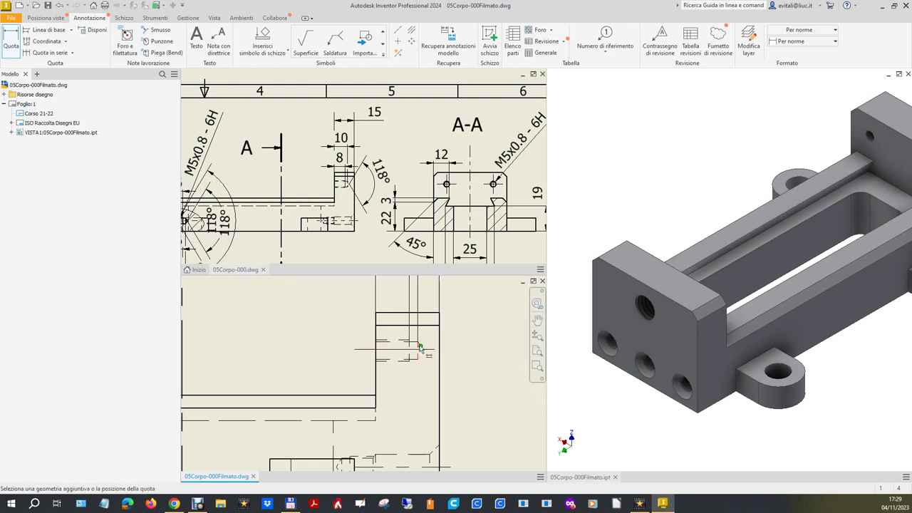
click(424, 342)
key(Escape)
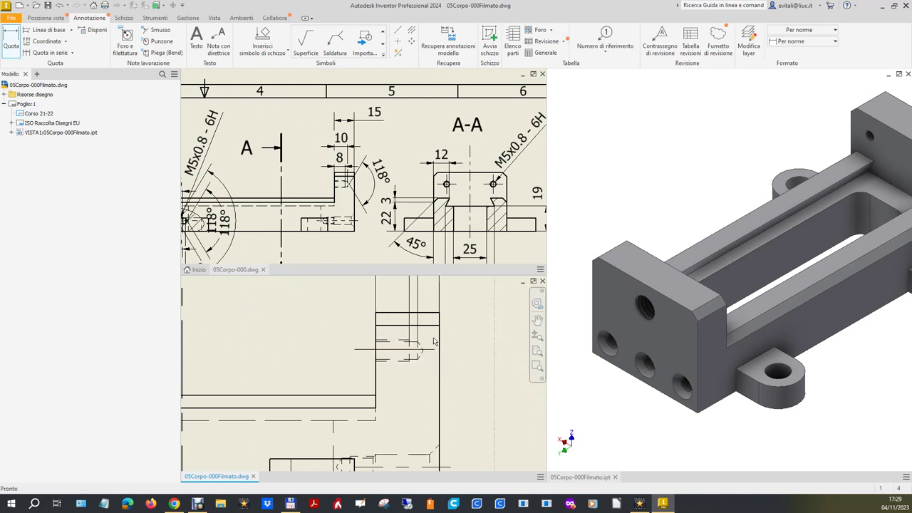
scroll(434, 344, up, 5)
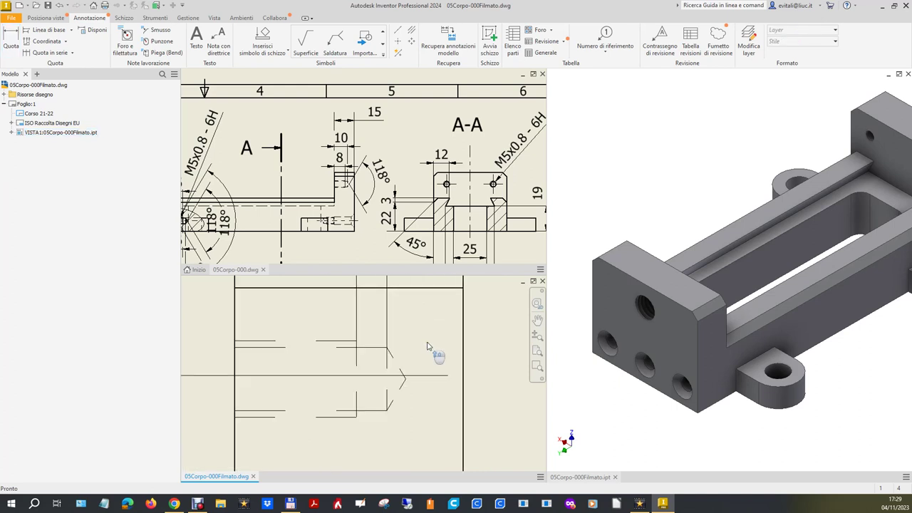
Dimension the drill point's 118° angle and drag it up and right, clear of the part
click(11, 40)
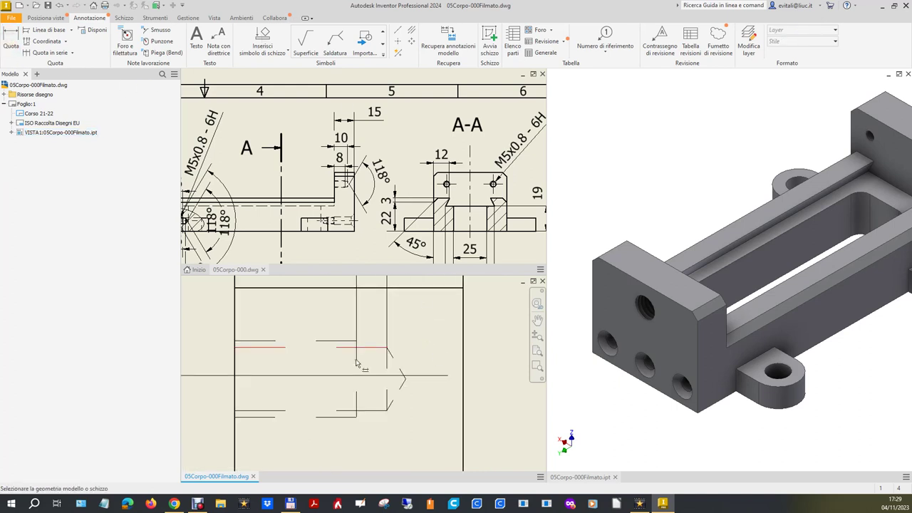
click(401, 392)
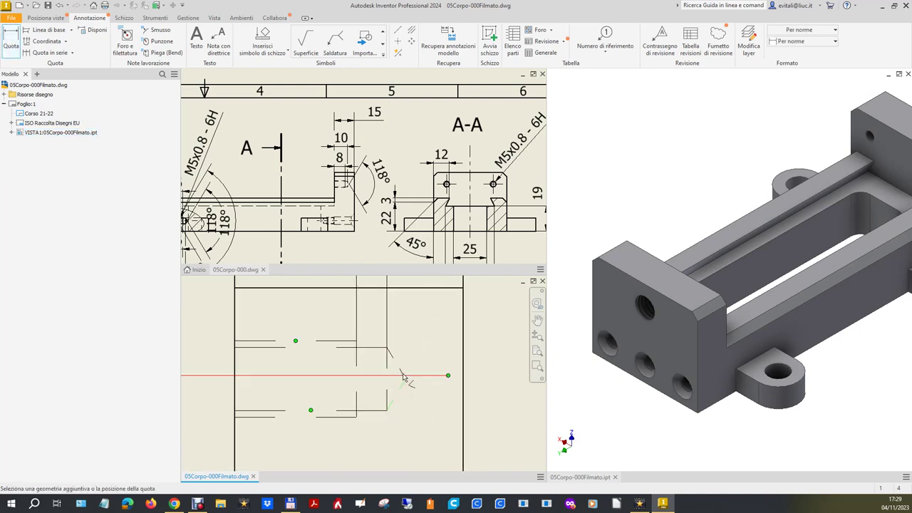
click(403, 374)
scroll(433, 378, up, 2)
scroll(492, 356, up, 2)
scroll(492, 356, up, 2)
click(497, 363)
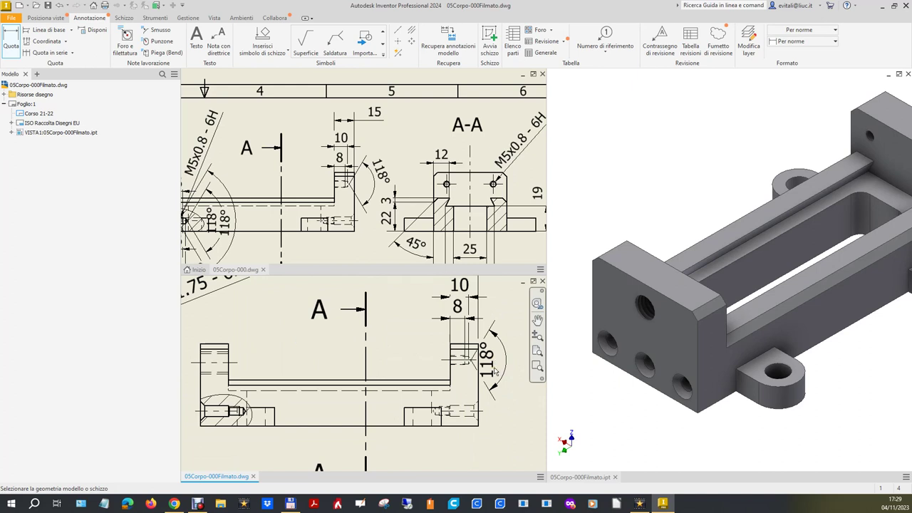
mouse_move(497, 367)
mouse_down()
mouse_move(509, 349)
mouse_move(502, 354)
mouse_up()
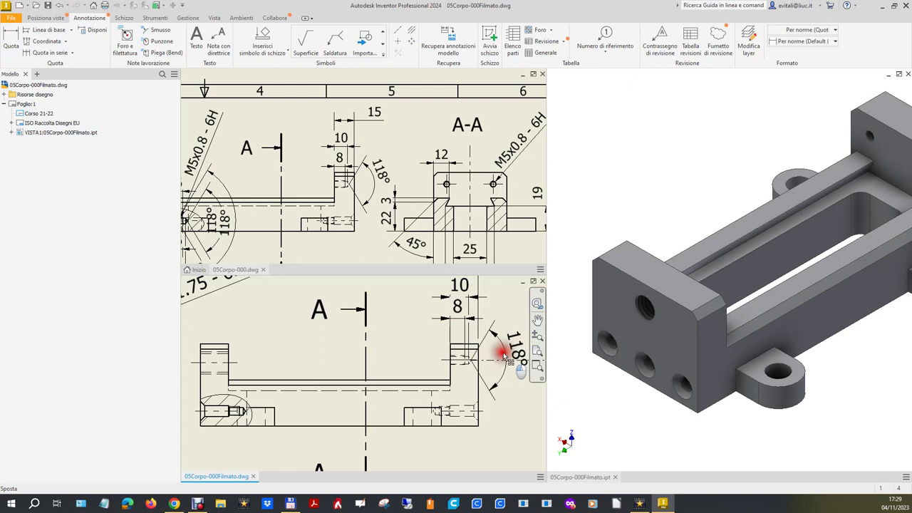
click(509, 407)
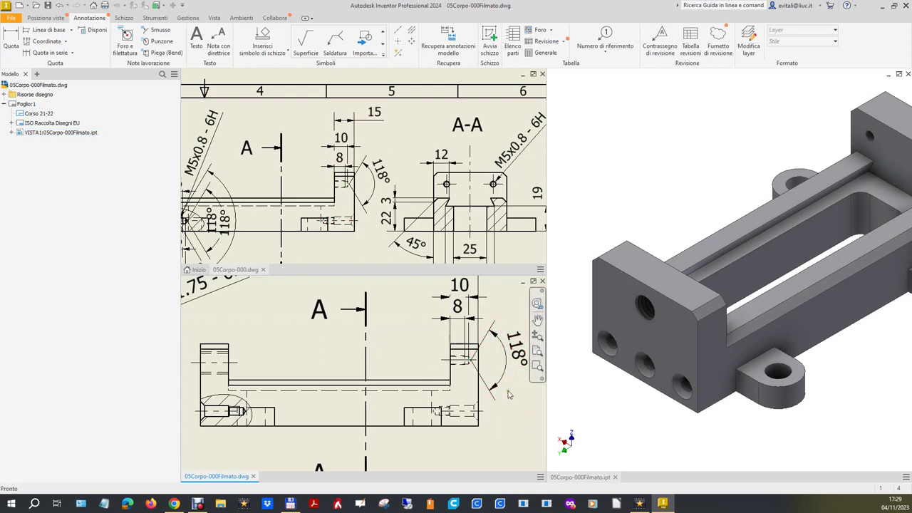
Zoom and pan both drawings, ending on the reference's 2,2 x 45° and Ø6 hole detail
scroll(511, 385, down, 5)
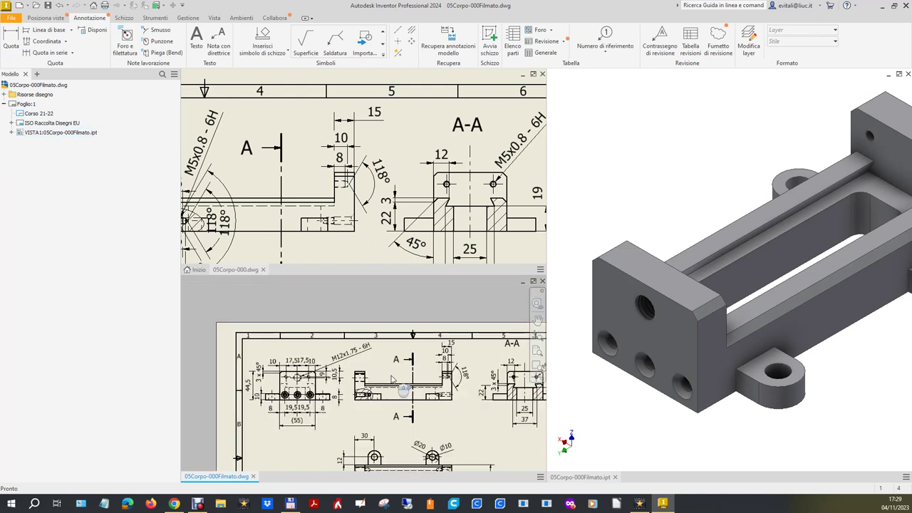
scroll(342, 399, down, 3)
scroll(294, 226, up, 3)
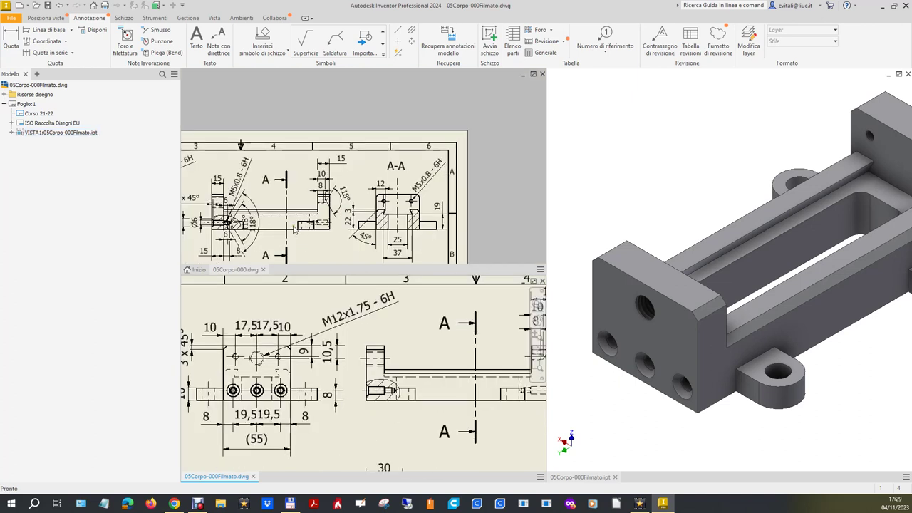
scroll(199, 225, up, 1)
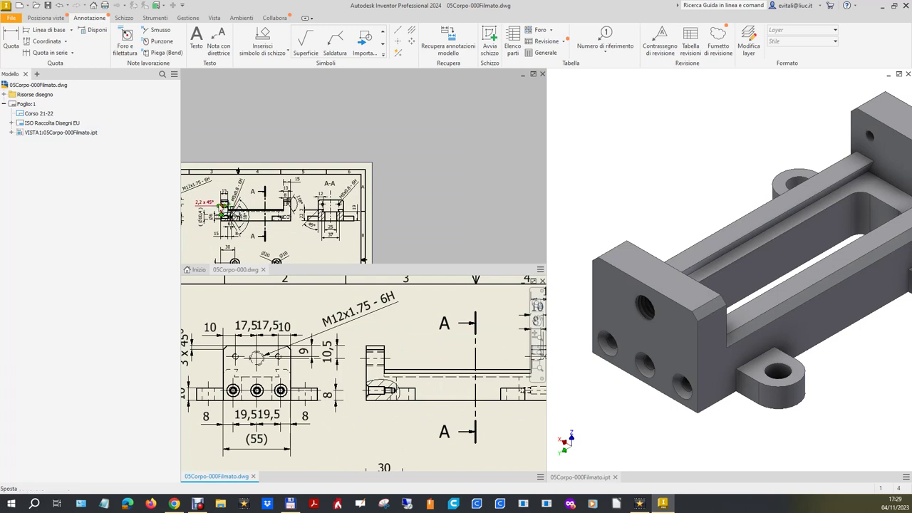
scroll(214, 208, down, 2)
scroll(211, 209, down, 3)
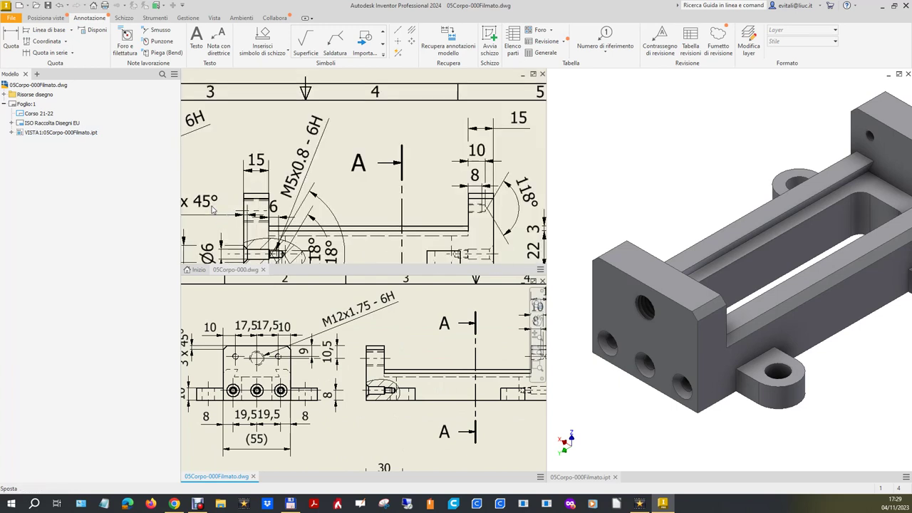
scroll(436, 167, up, 2)
scroll(437, 166, up, 3)
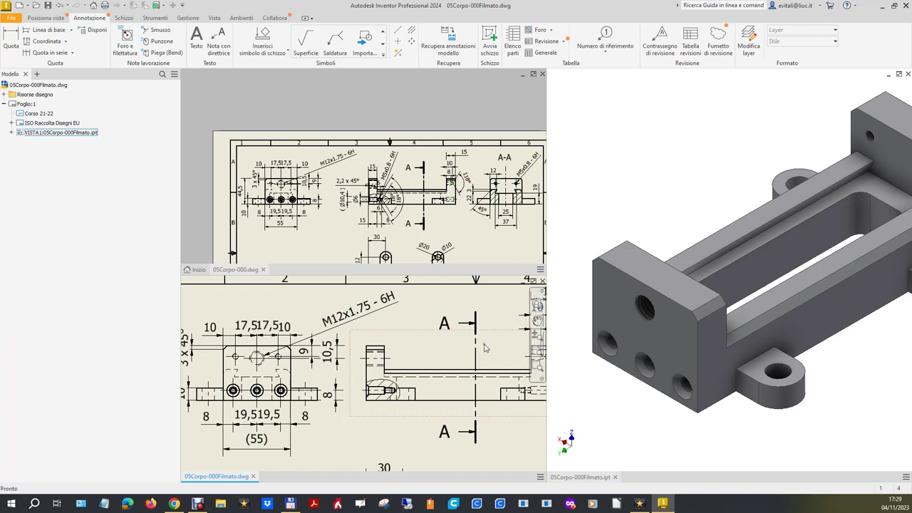
scroll(391, 360, up, 2)
scroll(474, 354, down, 3)
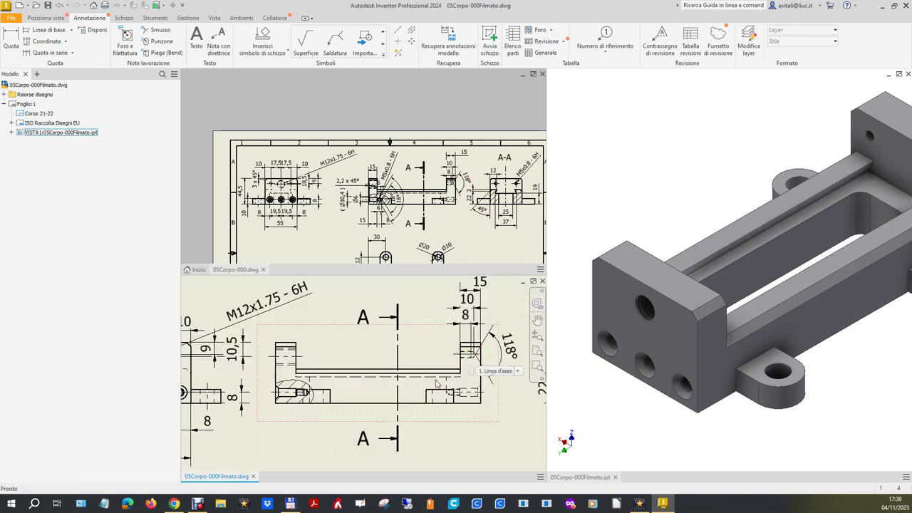
scroll(432, 369, up, 2)
scroll(430, 369, up, 2)
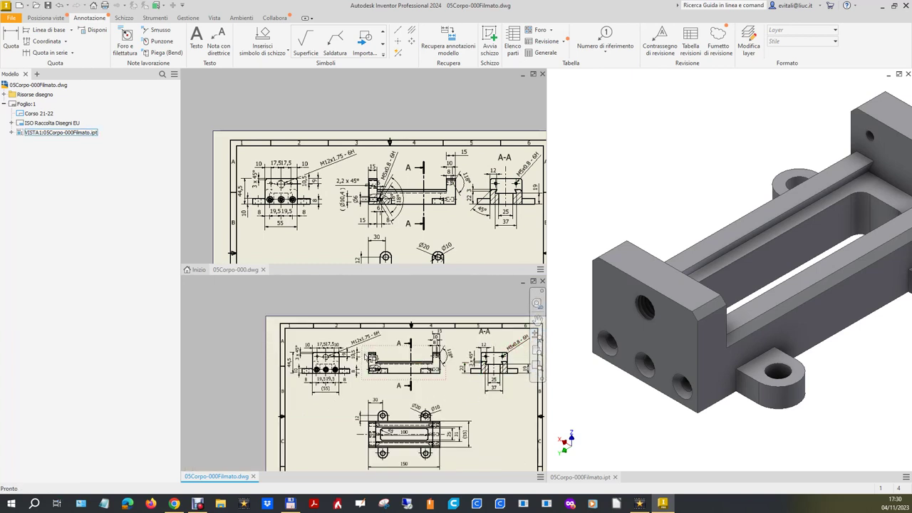
scroll(369, 357, down, 4)
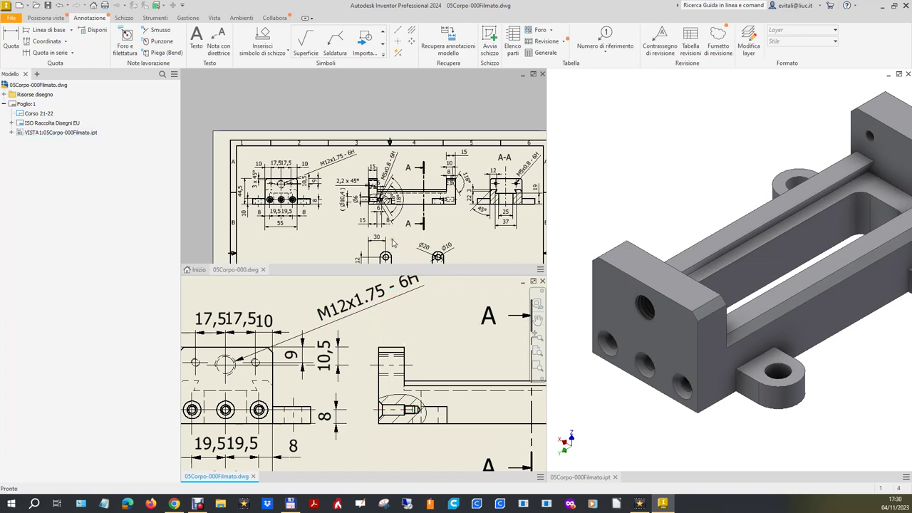
scroll(374, 184, up, 2)
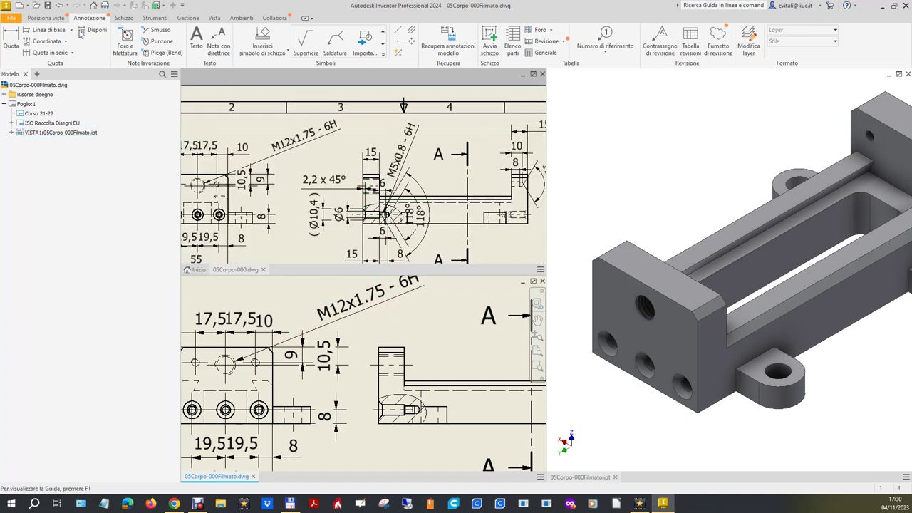
Dimension the left upright's top edge as 15, placed above it
click(18, 41)
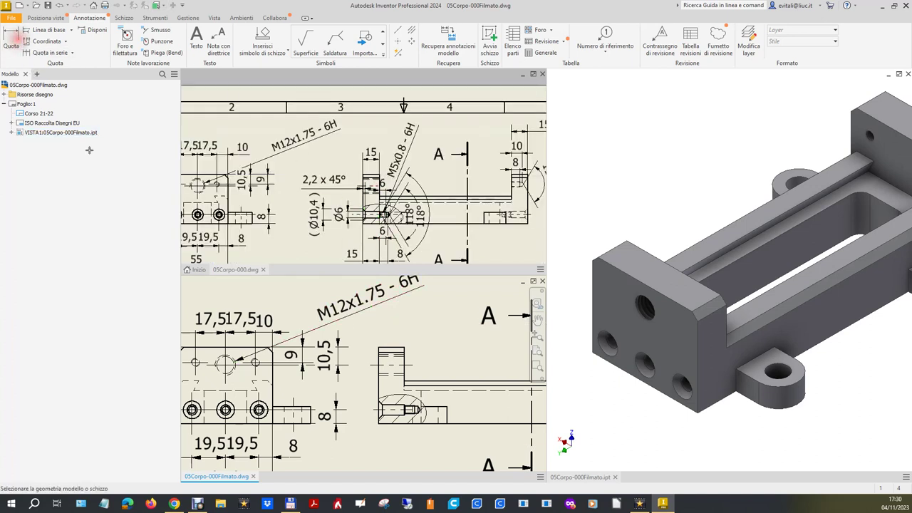
click(400, 349)
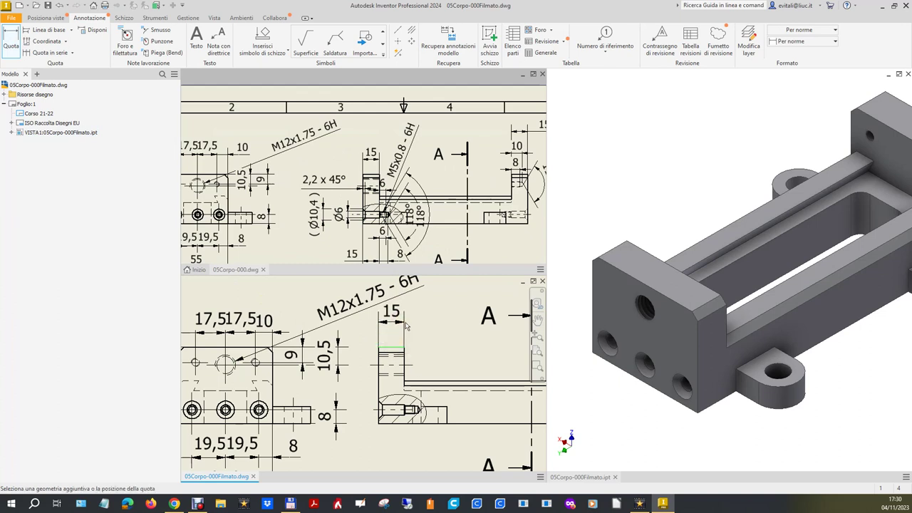
click(404, 335)
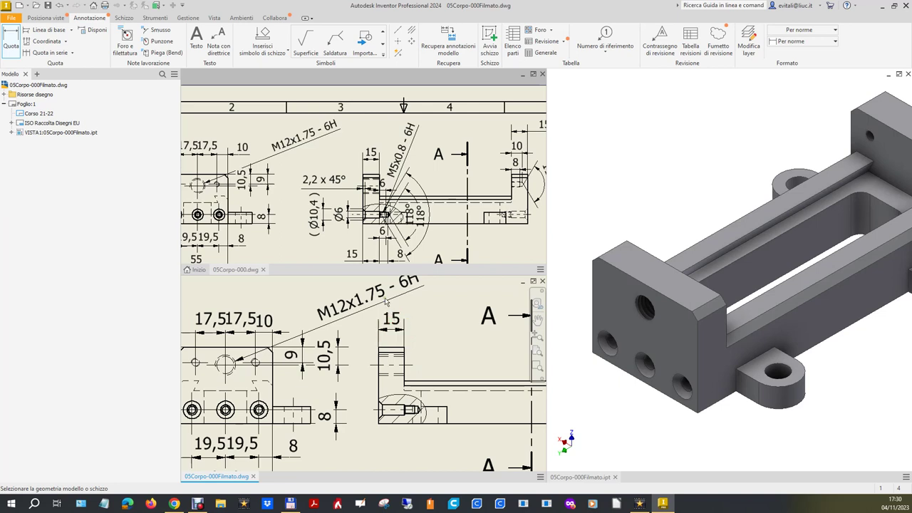
scroll(367, 190, up, 3)
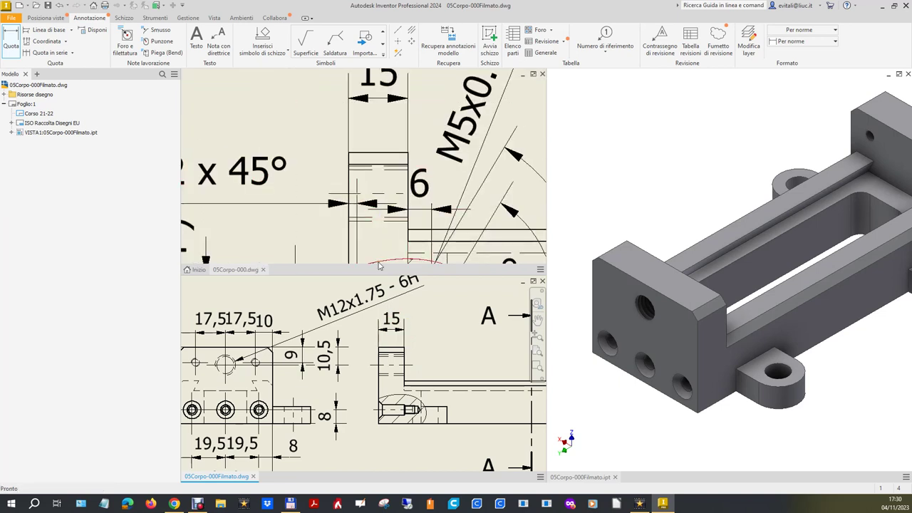
scroll(424, 181, down, 2)
scroll(425, 183, down, 2)
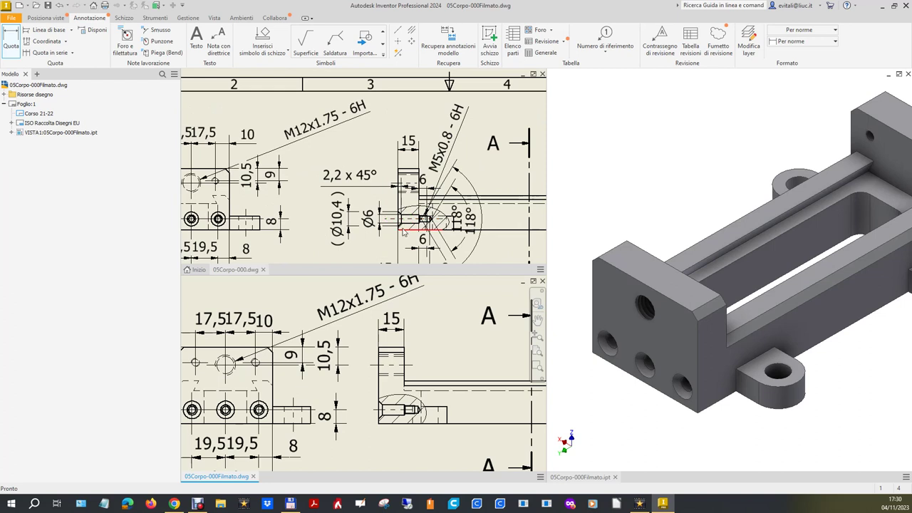
scroll(389, 431, up, 2)
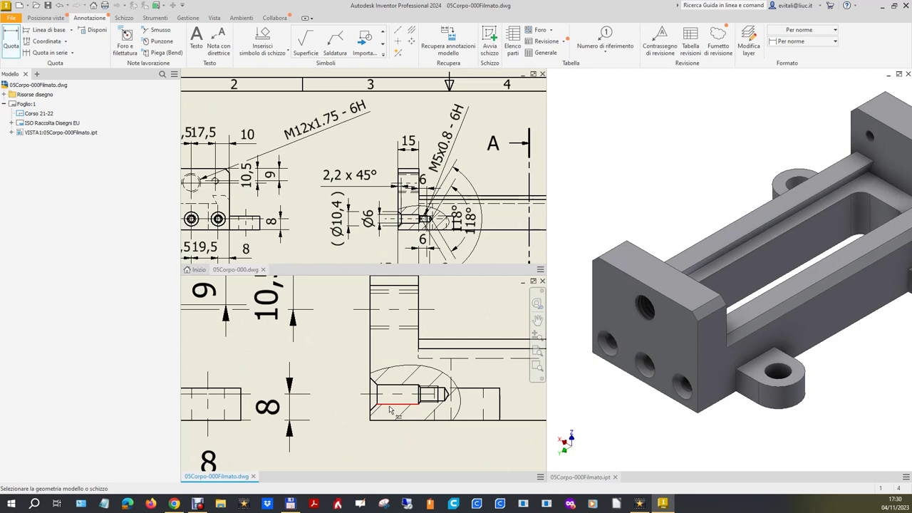
Add the Ø6 diameter dimension across the small hole, placed beside it
click(384, 405)
click(373, 388)
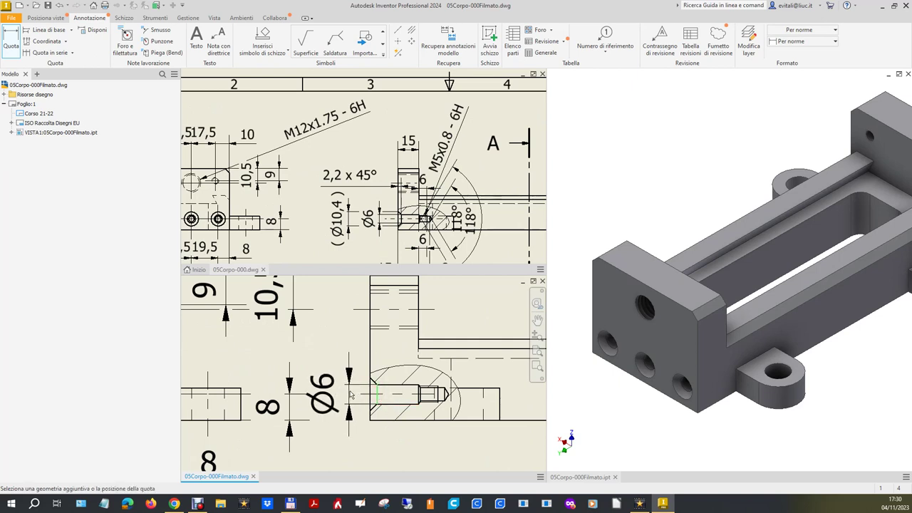
click(347, 389)
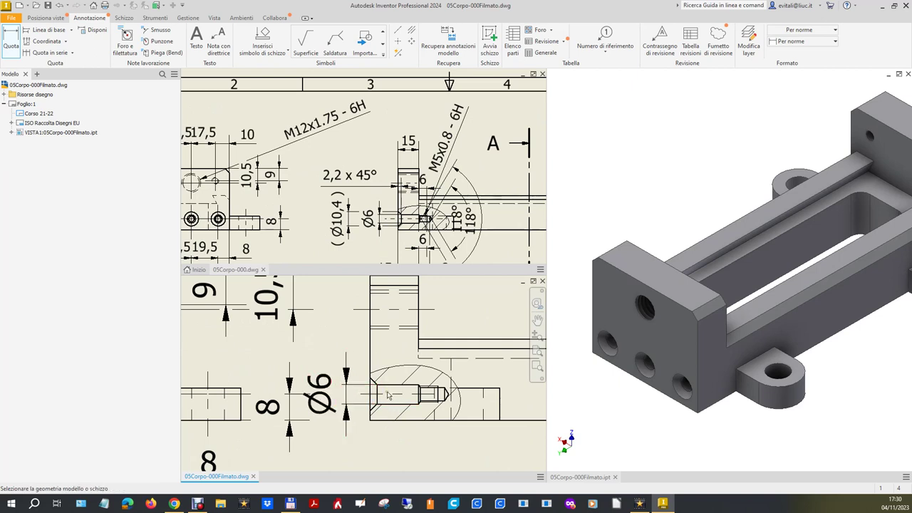
scroll(413, 320, down, 4)
scroll(420, 319, down, 5)
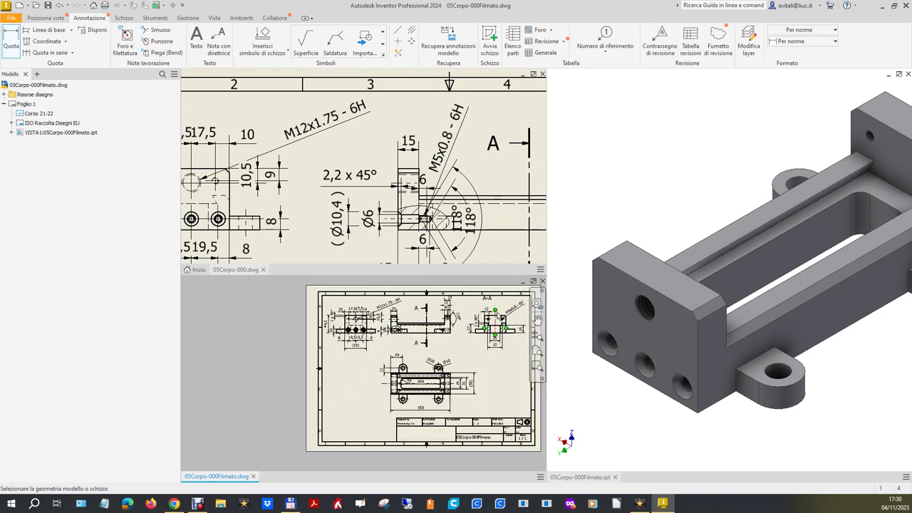
End the dimension command and drag the front view slightly right on the sheet
scroll(499, 324, up, 3)
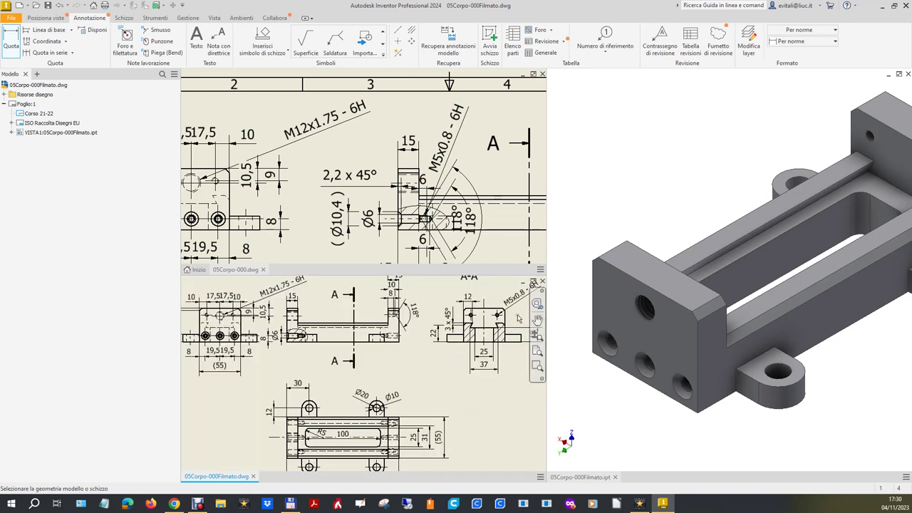
scroll(385, 399, down, 3)
scroll(450, 389, up, 1)
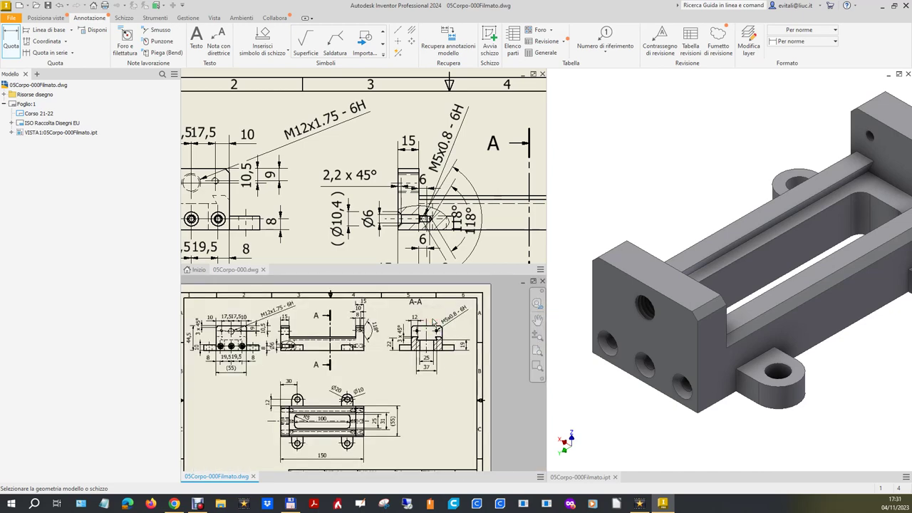
key(Escape)
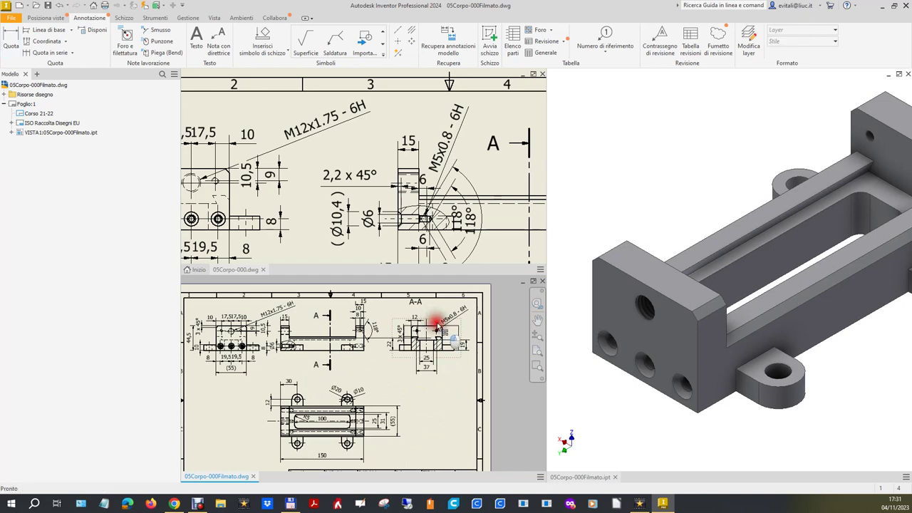
click(312, 321)
drag(312, 321, 328, 321)
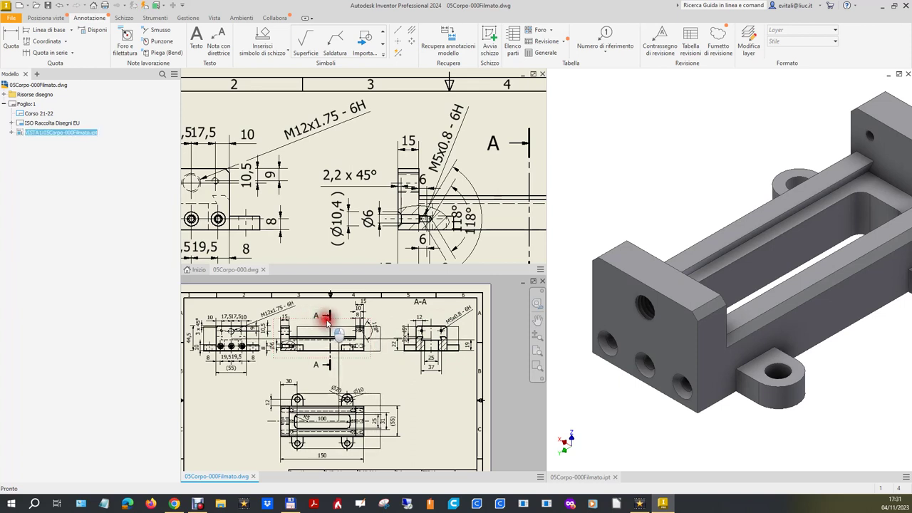
drag(328, 322, 327, 321)
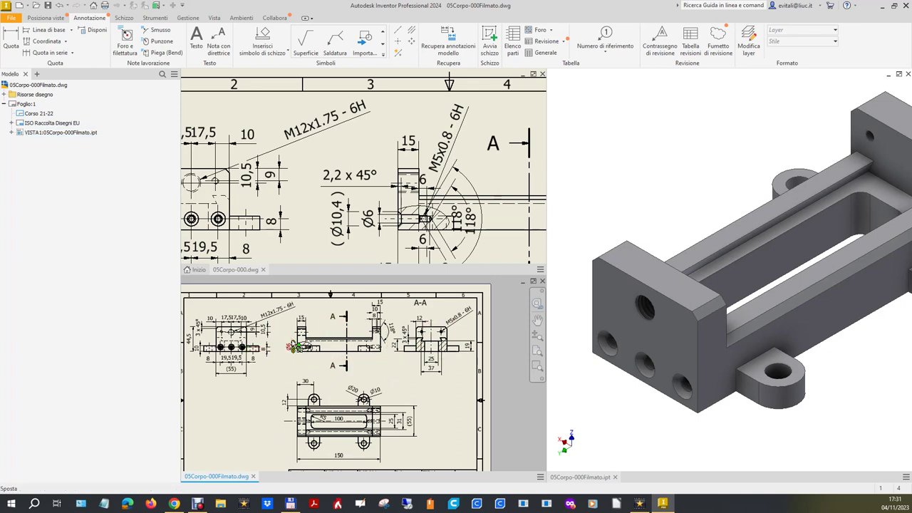
scroll(294, 342, up, 3)
scroll(309, 352, up, 3)
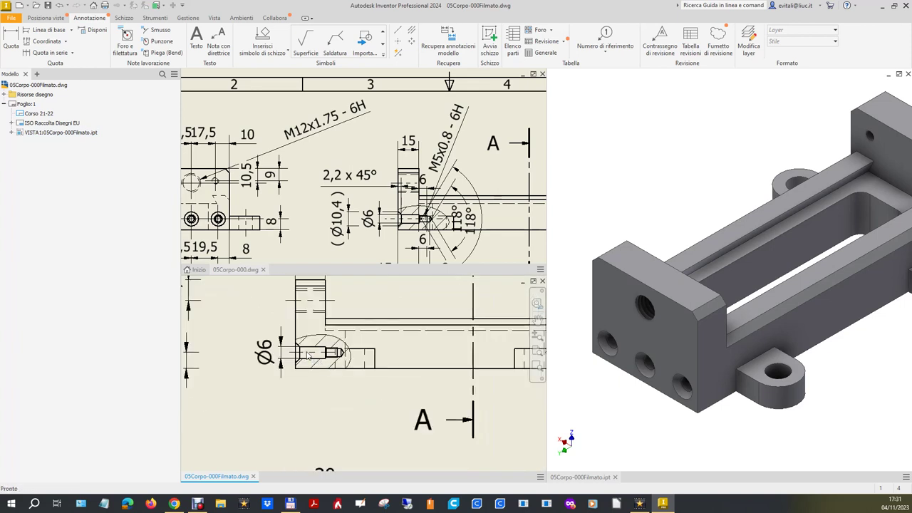
Measure between the two edges of the Ø6 hole's threaded part and place the 6 dimension below it
scroll(339, 371, up, 3)
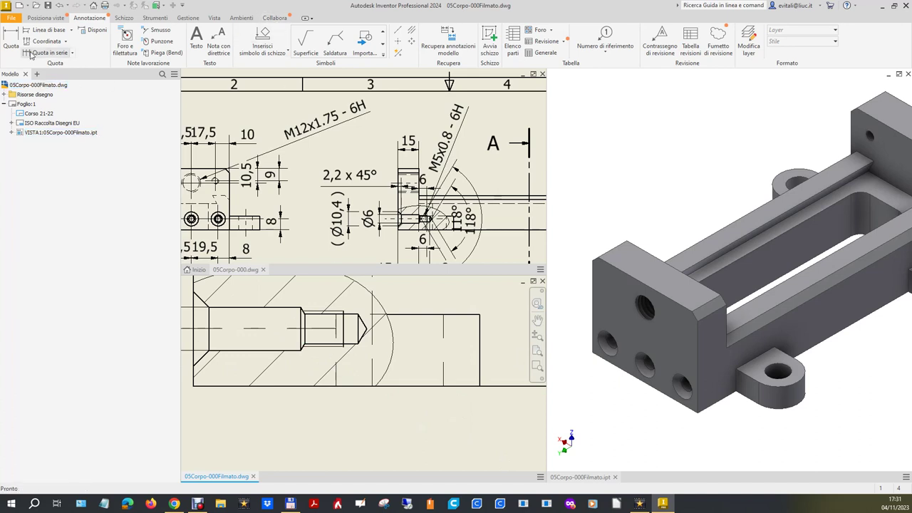
click(11, 39)
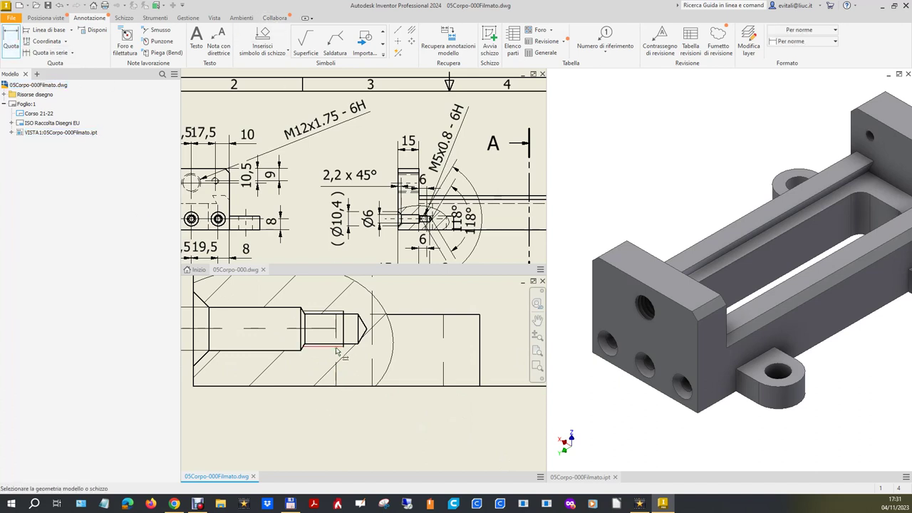
click(333, 349)
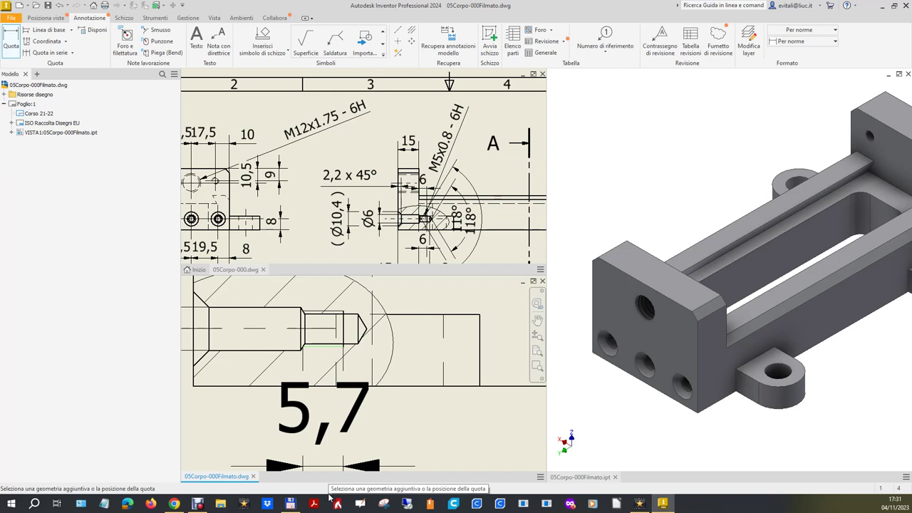
key(Escape)
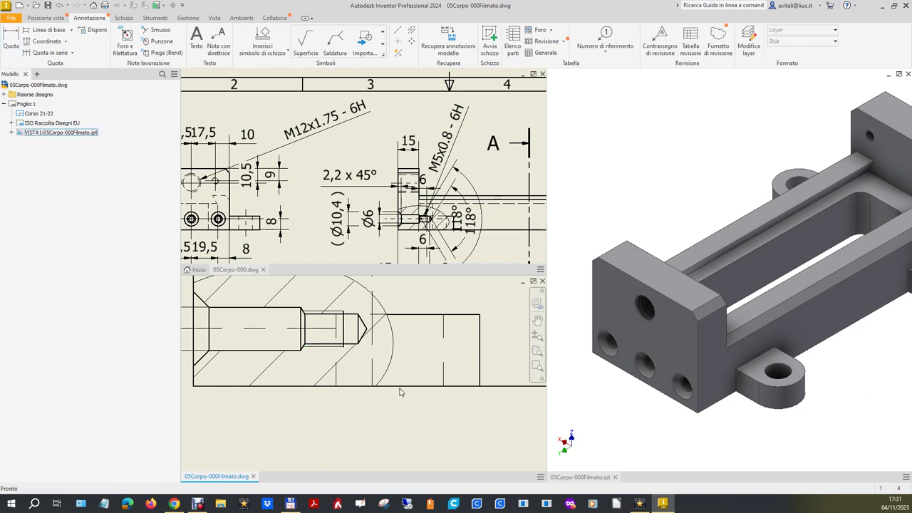
click(14, 42)
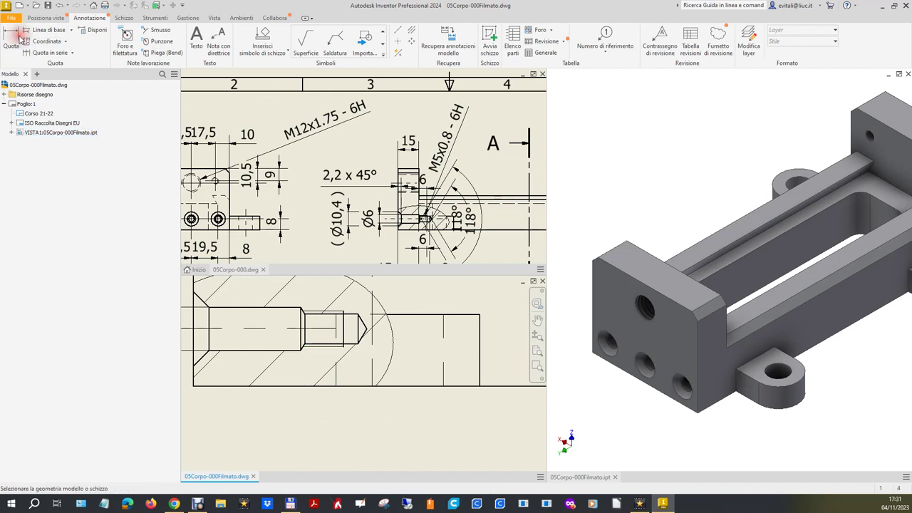
click(344, 341)
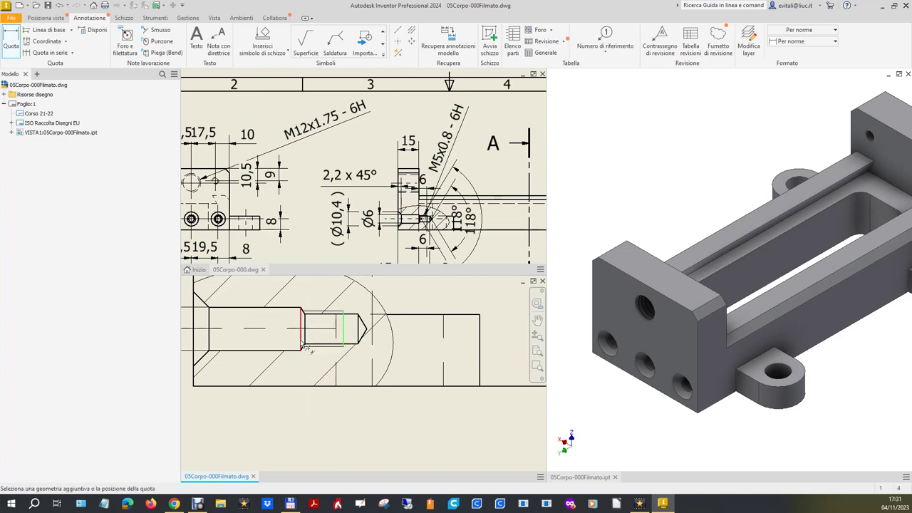
click(302, 345)
scroll(323, 446, up, 2)
scroll(323, 446, up, 1)
scroll(328, 399, up, 2)
click(332, 371)
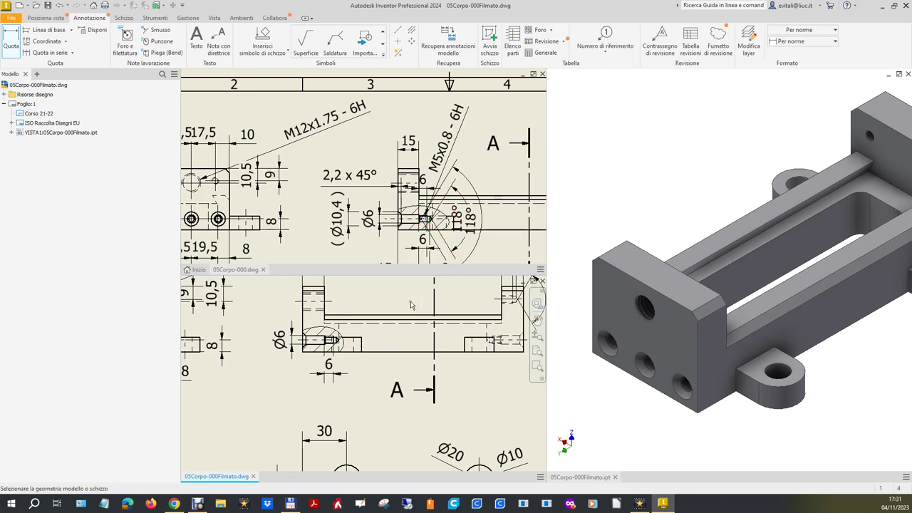
scroll(324, 385, down, 1)
scroll(322, 389, down, 1)
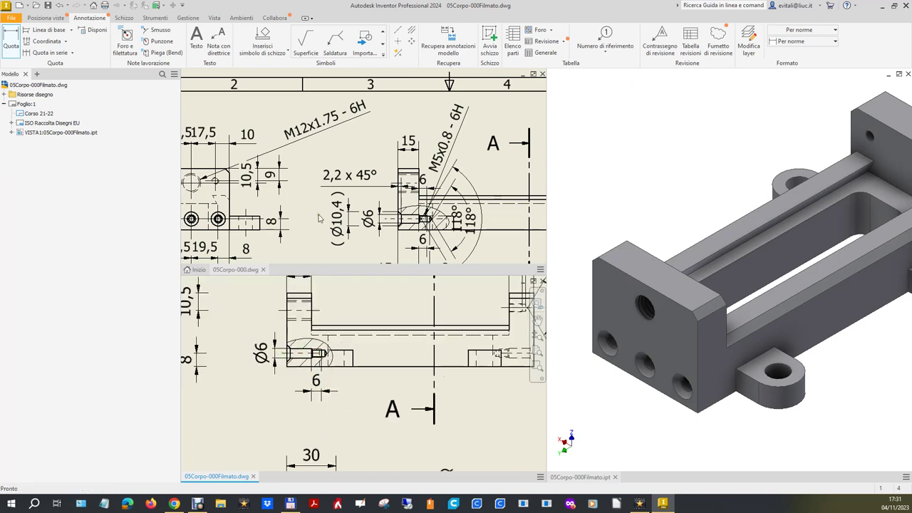
click(167, 112)
click(125, 39)
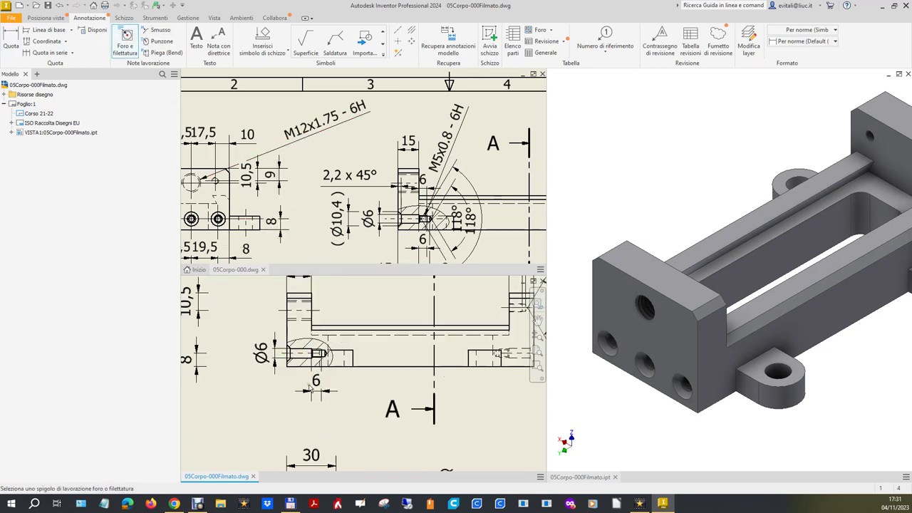
scroll(343, 345, down, 2)
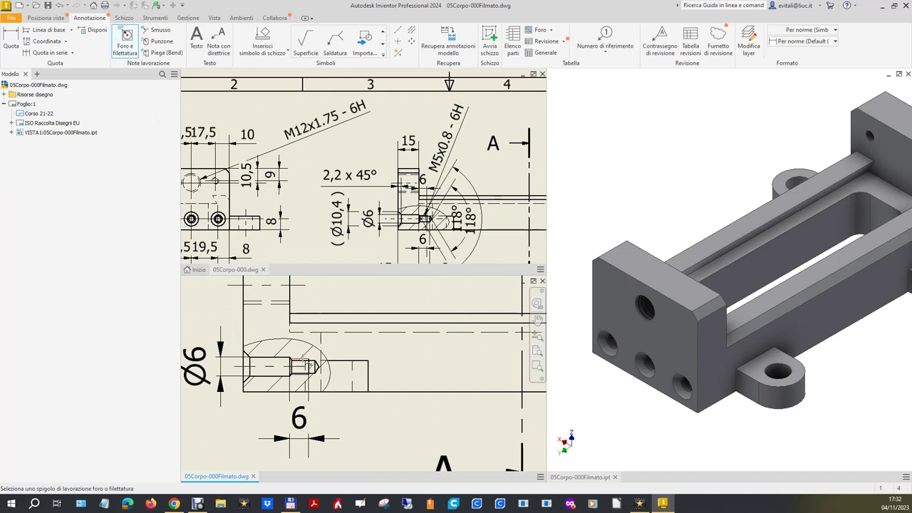
Attach an M5x0.8 - 6H, Ø10,4 x 90° thread note to the small front-view hole
click(305, 364)
scroll(340, 309, up, 2)
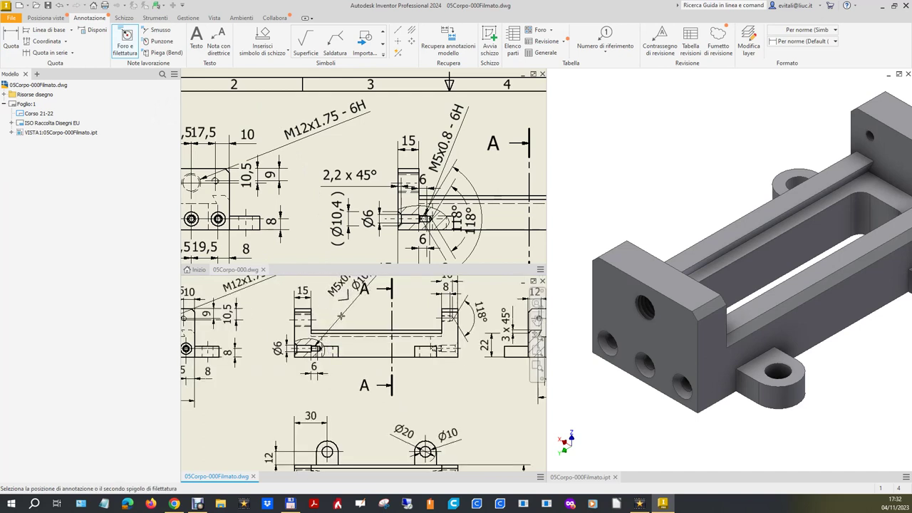
click(342, 316)
scroll(332, 372, down, 2)
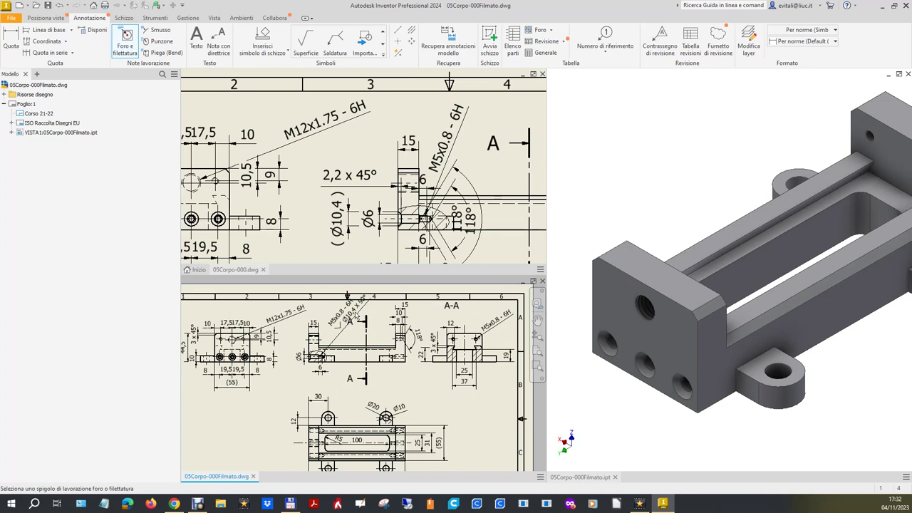
key(Escape)
Drag the M5x0.8 thread note into a cleaner position near the hole
click(339, 122)
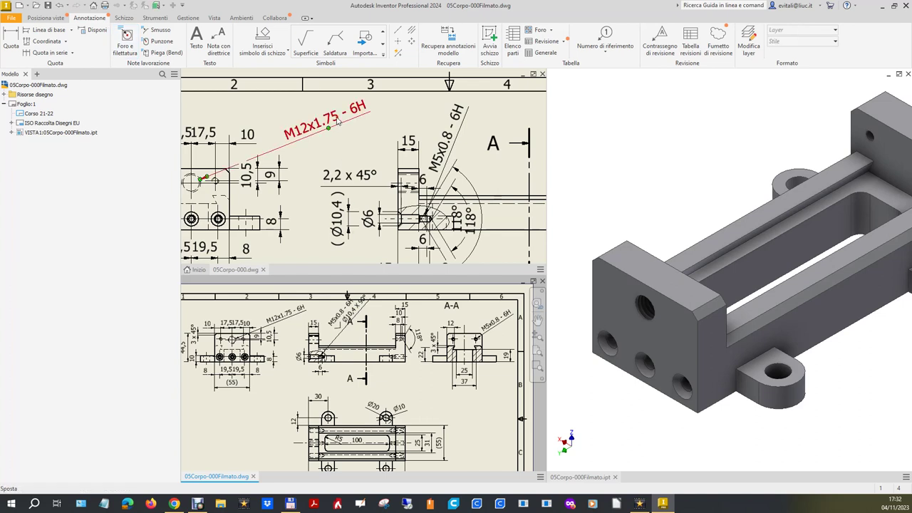
click(344, 332)
click(345, 318)
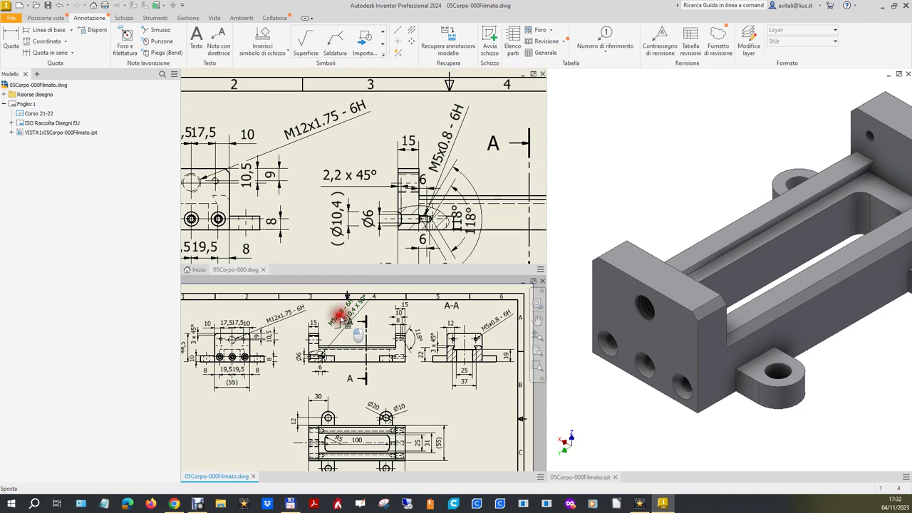
click(347, 323)
mouse_move(356, 322)
mouse_down()
mouse_move(367, 338)
mouse_move(350, 312)
mouse_up()
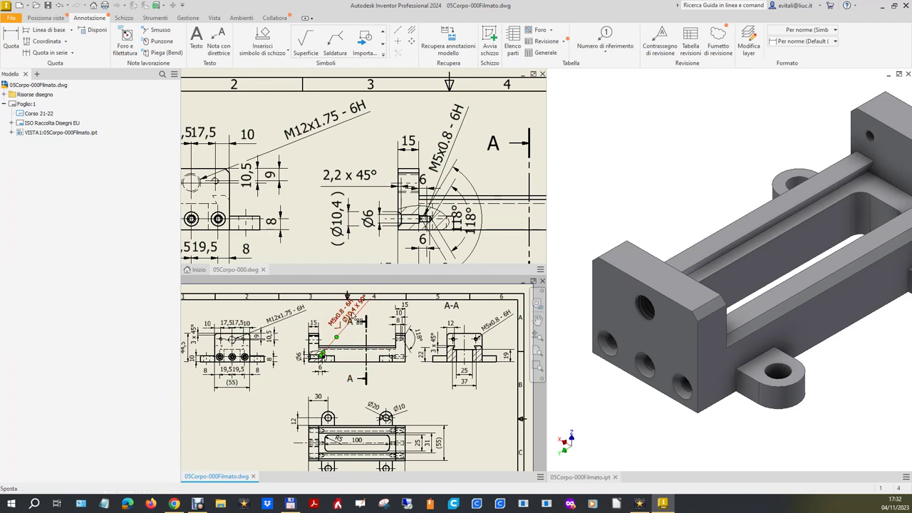
scroll(350, 312, up, 2)
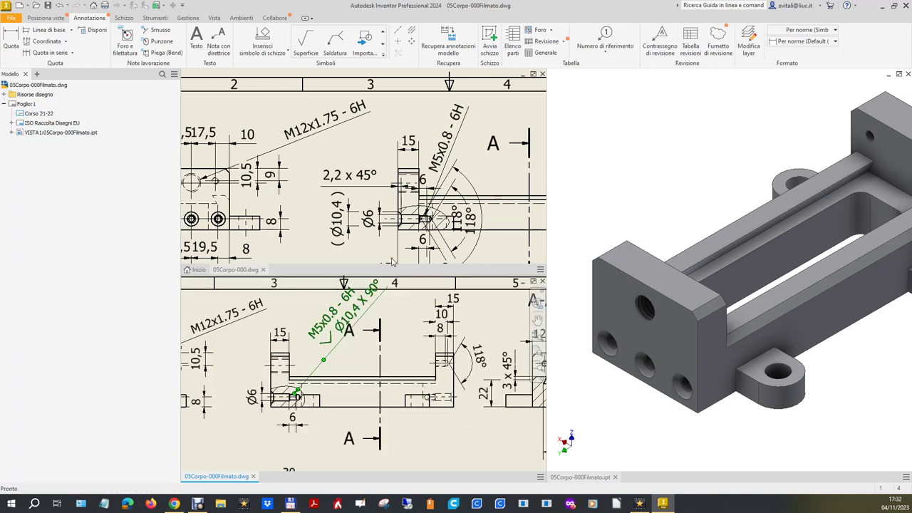
scroll(408, 318, down, 3)
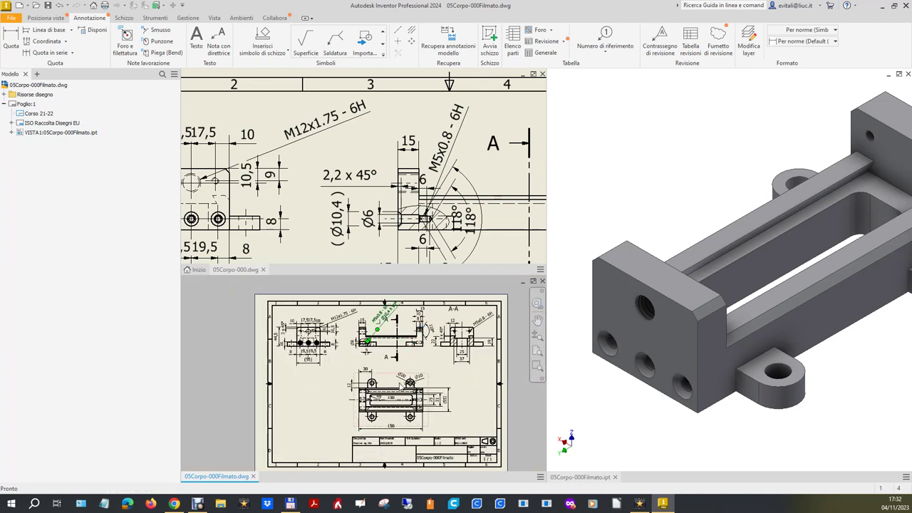
click(389, 376)
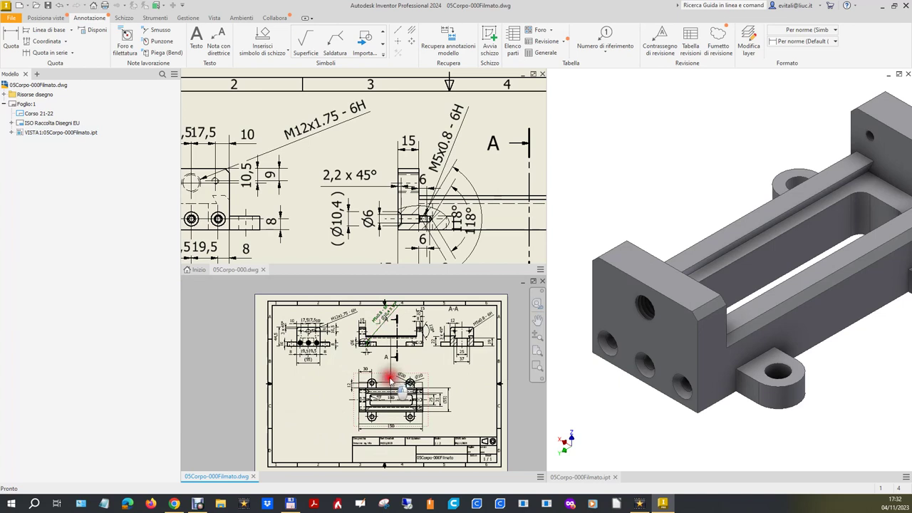
Nudge the front view and the upper row of views slightly lower
drag(389, 377, 390, 380)
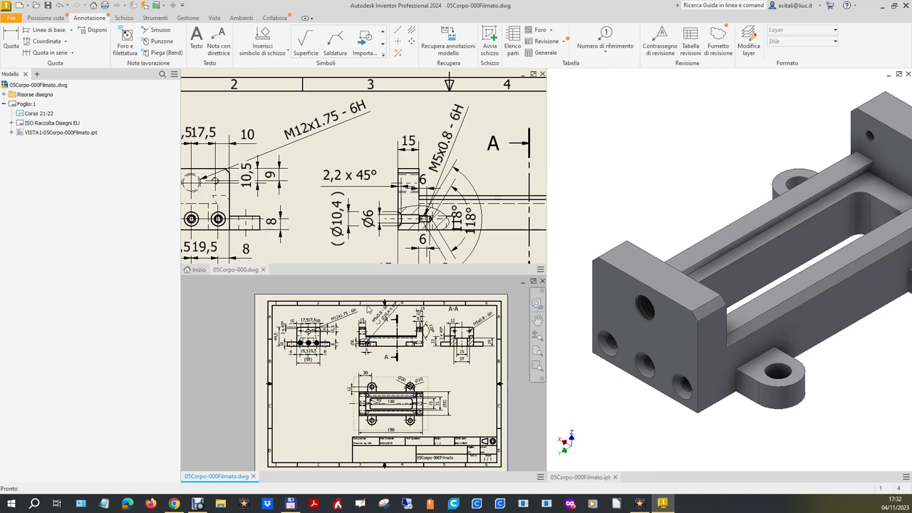
drag(368, 314, 381, 322)
scroll(373, 316, up, 5)
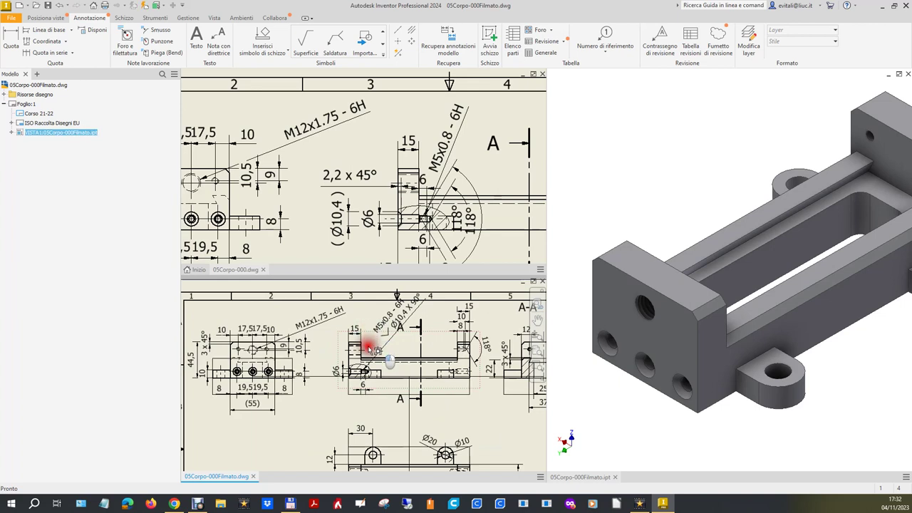
drag(369, 328, 369, 346)
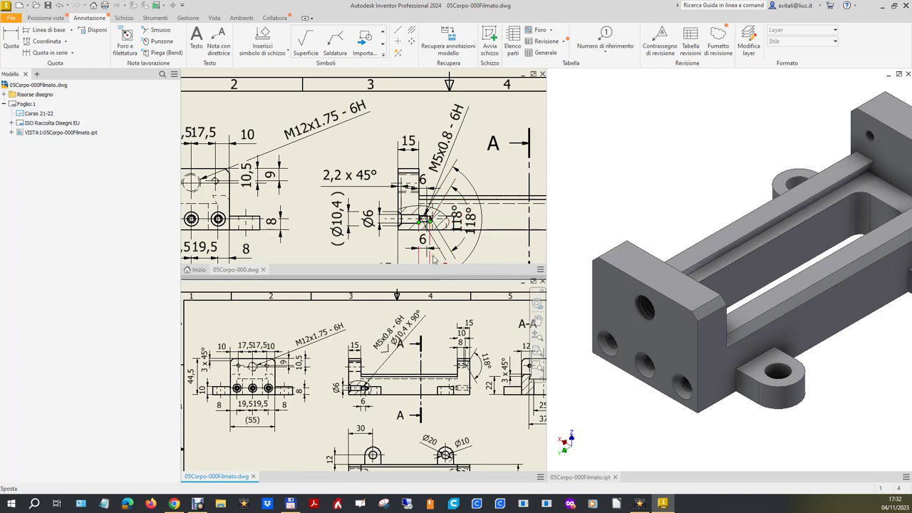
scroll(425, 190, up, 4)
scroll(427, 213, down, 2)
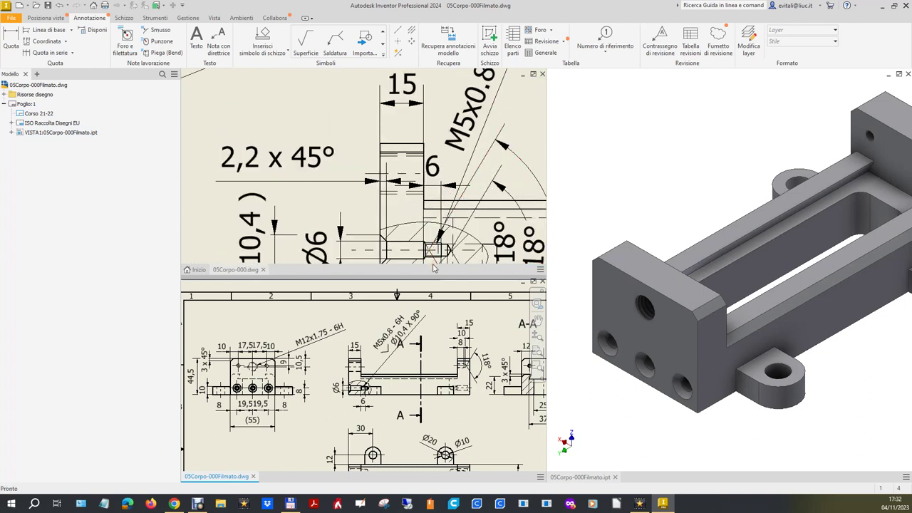
Delete the 6 dimension from the upper view
click(433, 170)
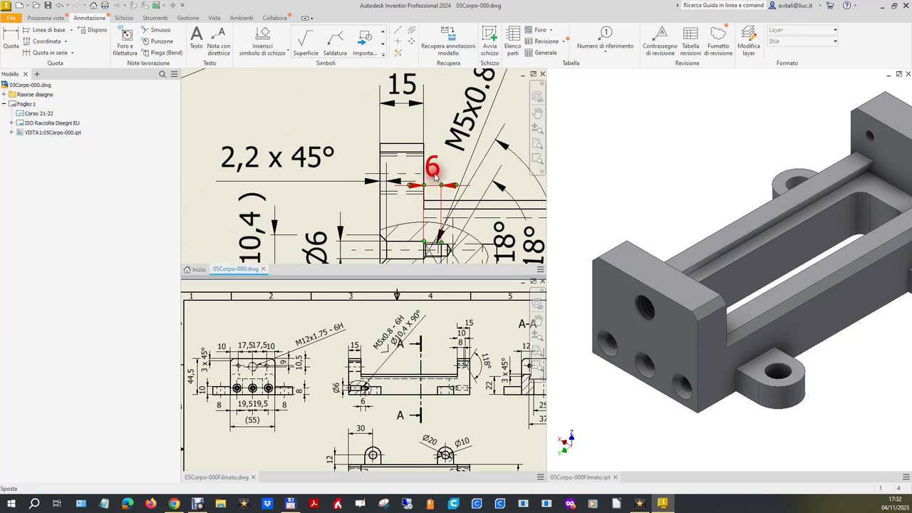
key(Delete)
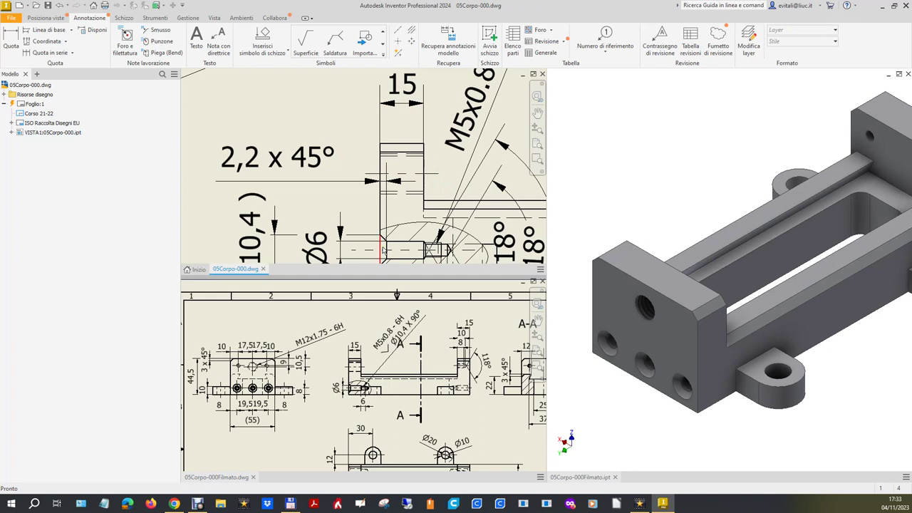
scroll(385, 230, down, 2)
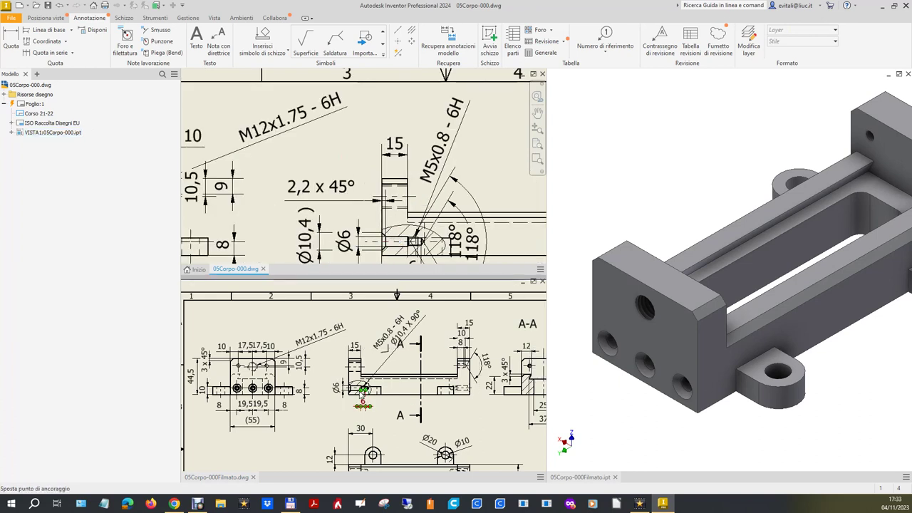
scroll(364, 403, up, 3)
scroll(365, 403, up, 2)
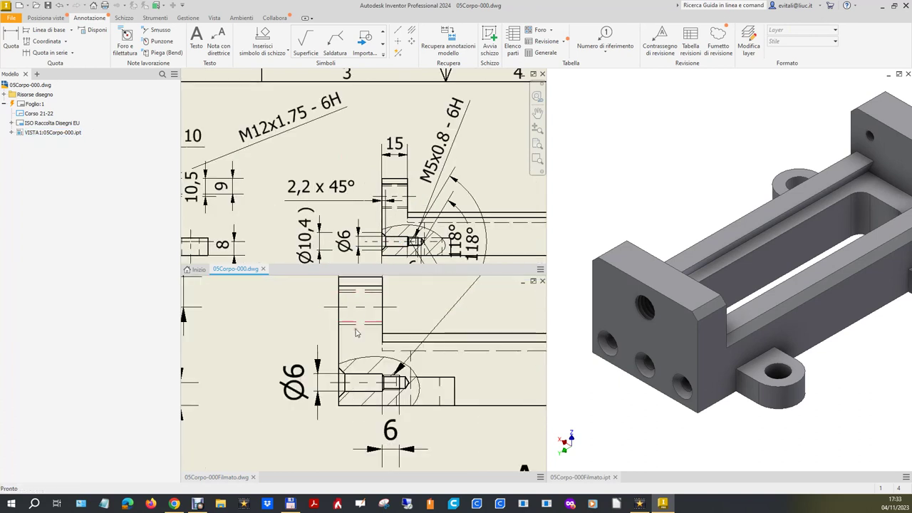
In the 05Corpo-000Filmato drawing, dimension the Ø6 hole's chamfer as 2,2 below the hole
click(10, 40)
scroll(351, 424, up, 2)
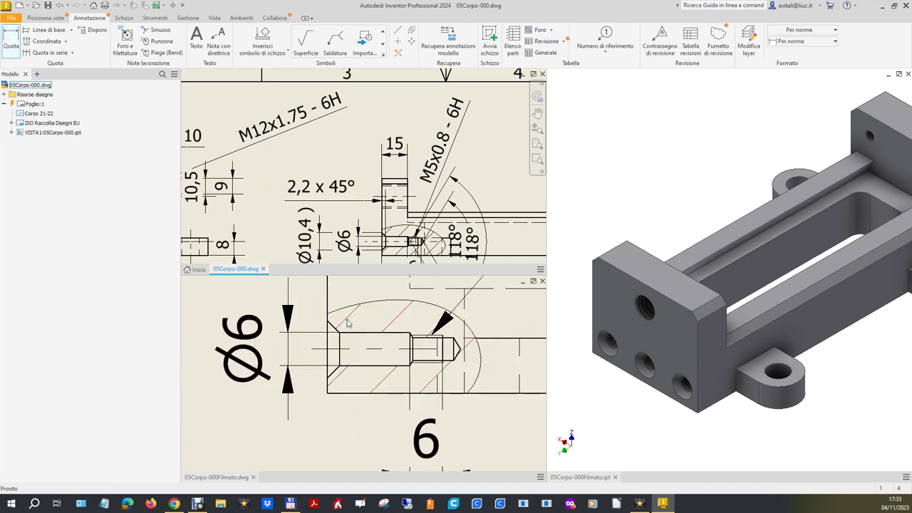
click(331, 328)
scroll(332, 329, down, 3)
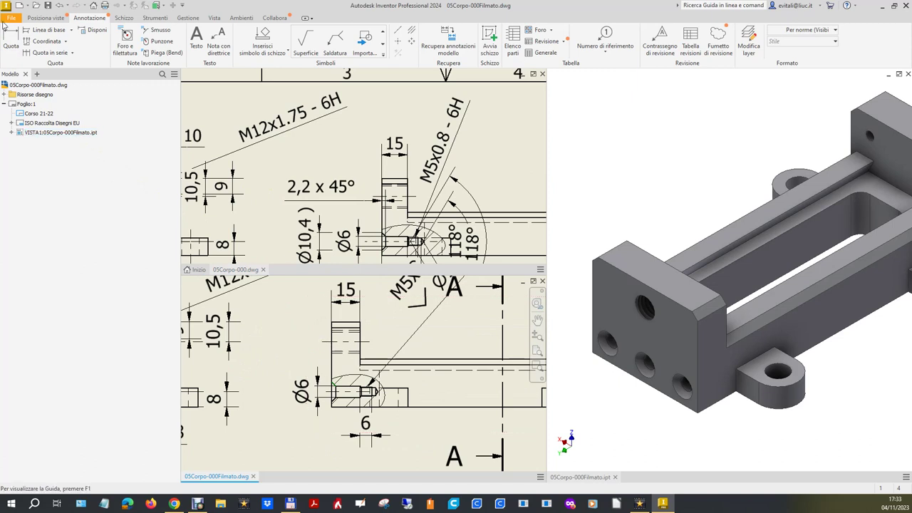
click(11, 42)
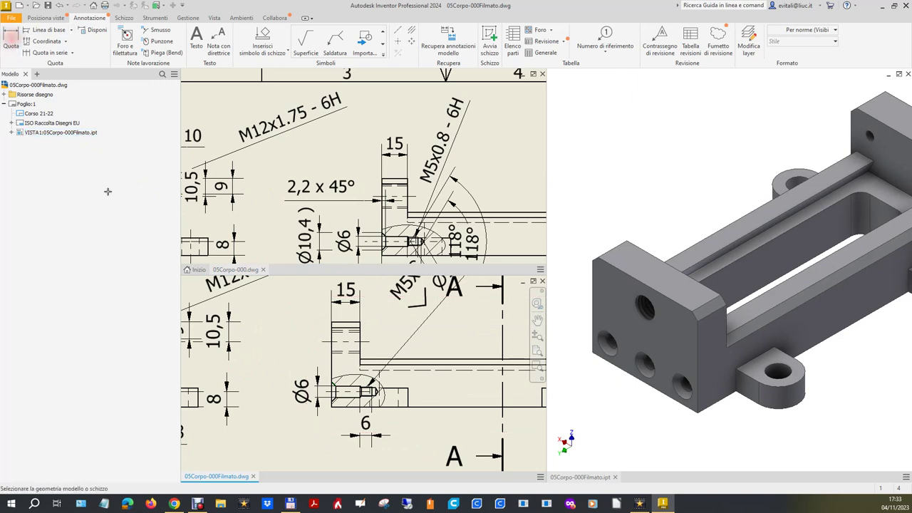
scroll(331, 403, up, 5)
click(336, 392)
scroll(334, 390, down, 1)
scroll(328, 386, down, 2)
scroll(321, 382, down, 2)
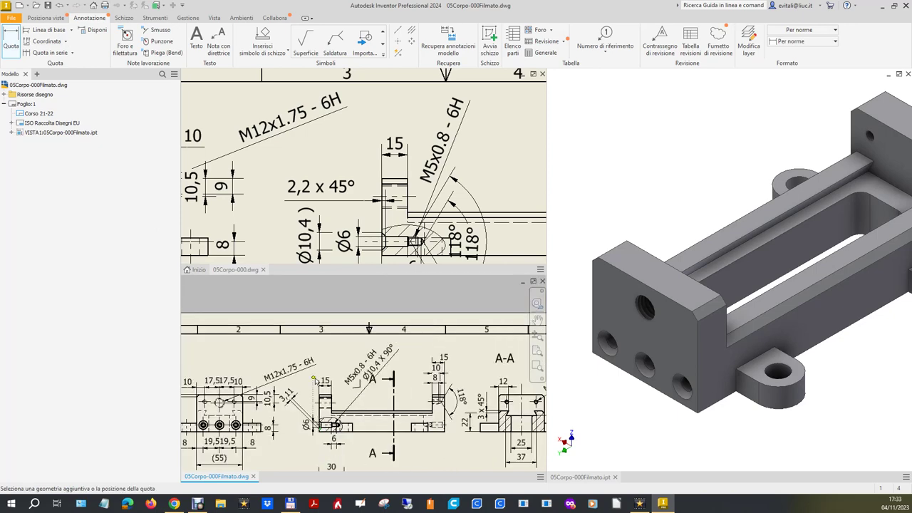
scroll(317, 424, down, 1)
scroll(321, 446, up, 5)
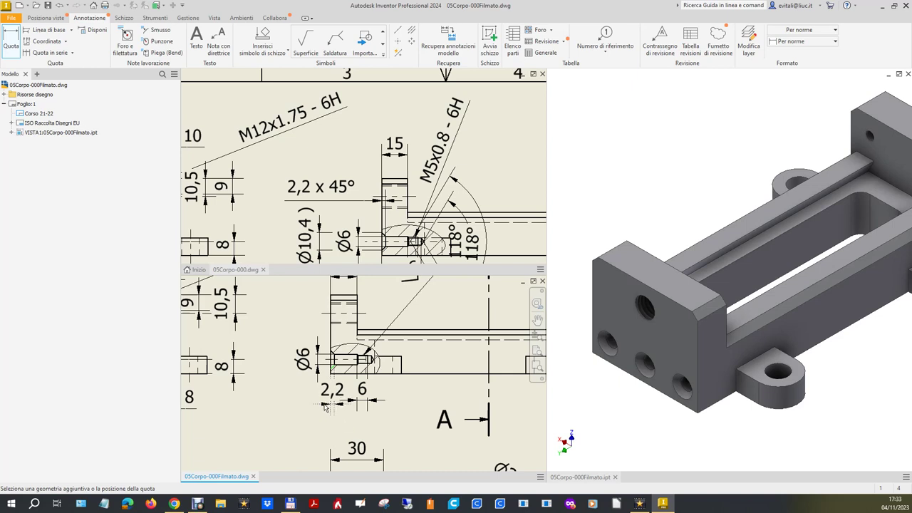
click(324, 404)
Append x45° to the 2,2 chamfer dimension and move the 6 dimension clear of it
double_click(339, 392)
click(230, 134)
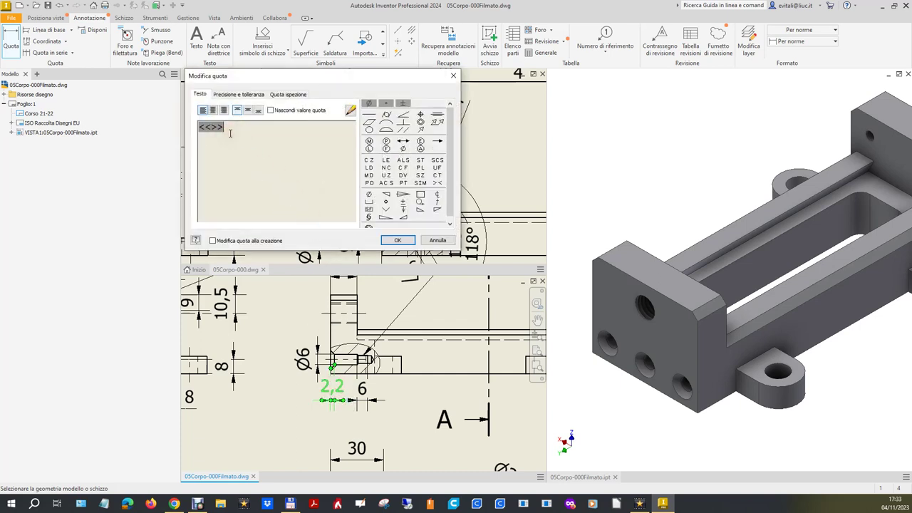
text( x)
text(45°)
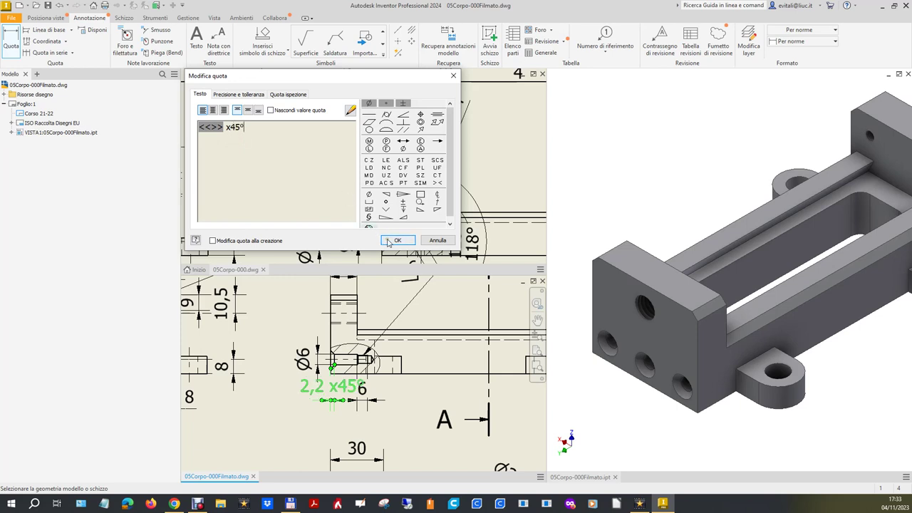
click(392, 240)
click(369, 393)
drag(367, 396, 383, 414)
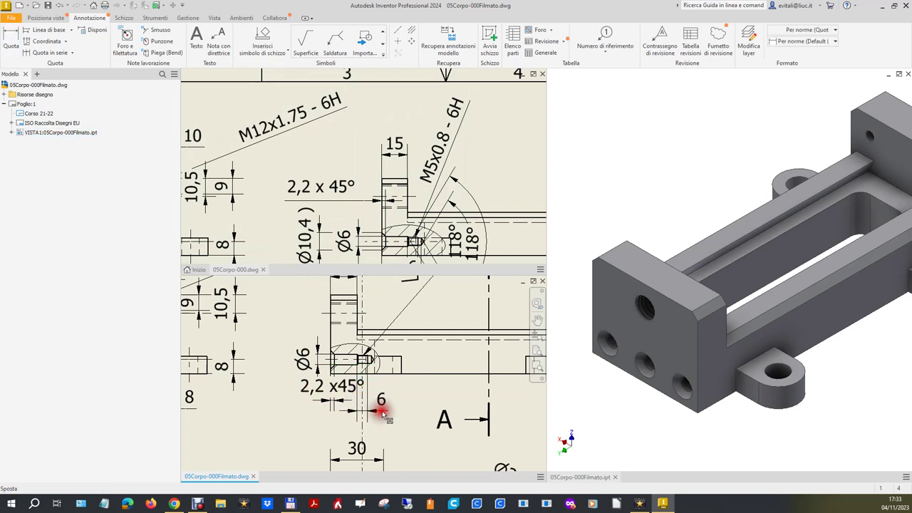
Start a dimension on the chamfer edge, then cancel it
scroll(339, 368, up, 3)
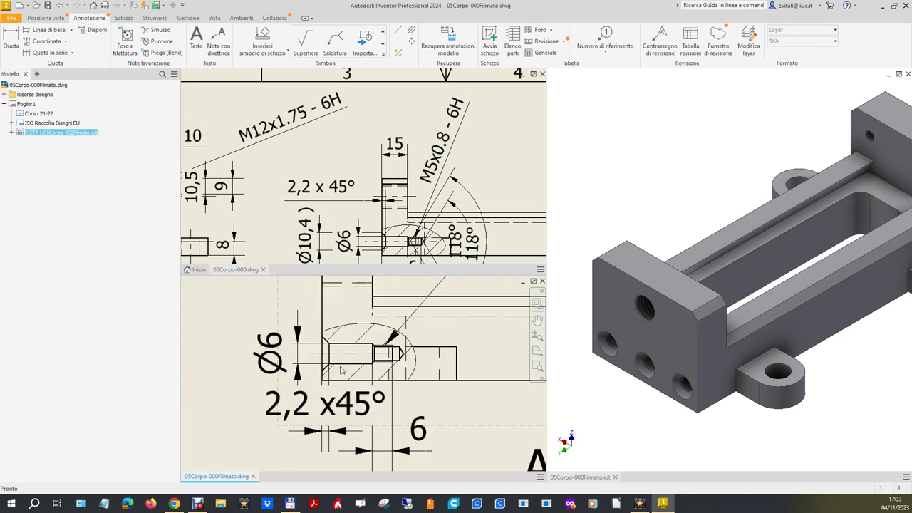
click(7, 48)
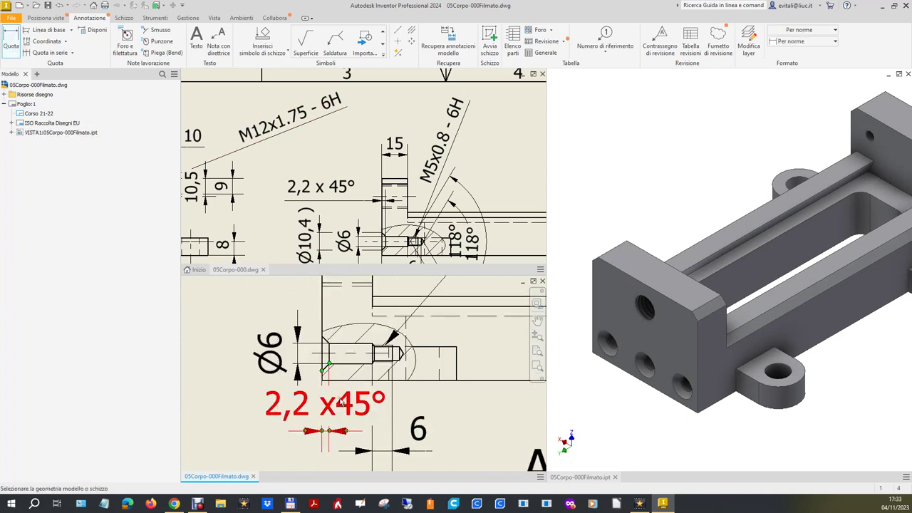
scroll(326, 367, up, 2)
click(324, 371)
scroll(327, 367, up, 2)
scroll(385, 360, up, 1)
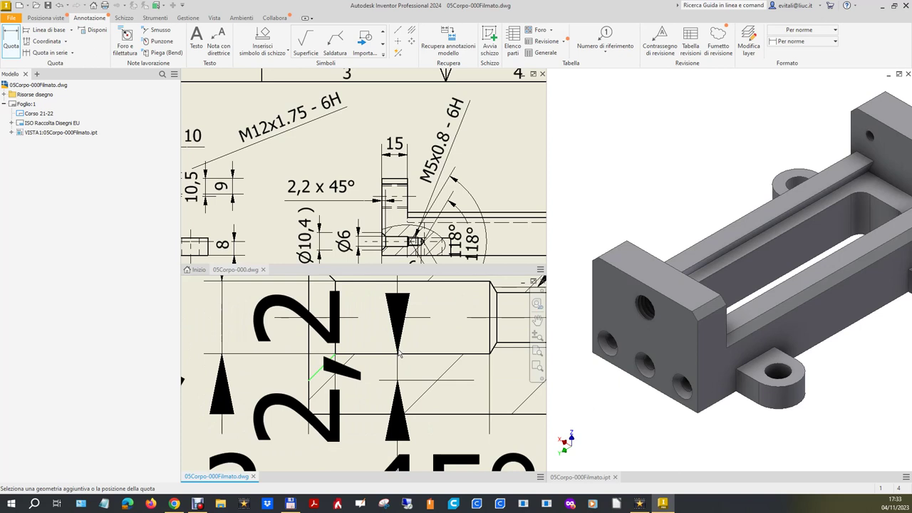
key(Escape)
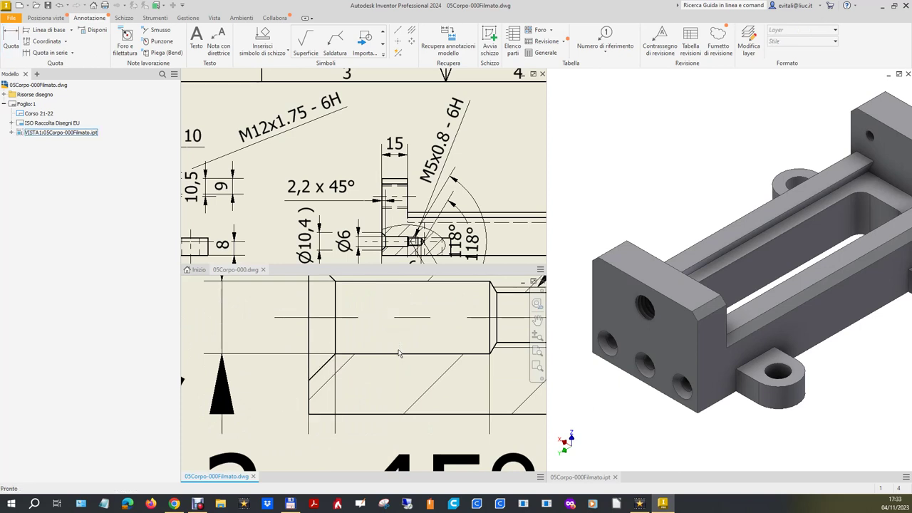
Move the 150 overall-length dimension slightly up and the dimension near Ø20 down
scroll(409, 362, down, 2)
scroll(410, 362, down, 1)
scroll(410, 362, down, 1)
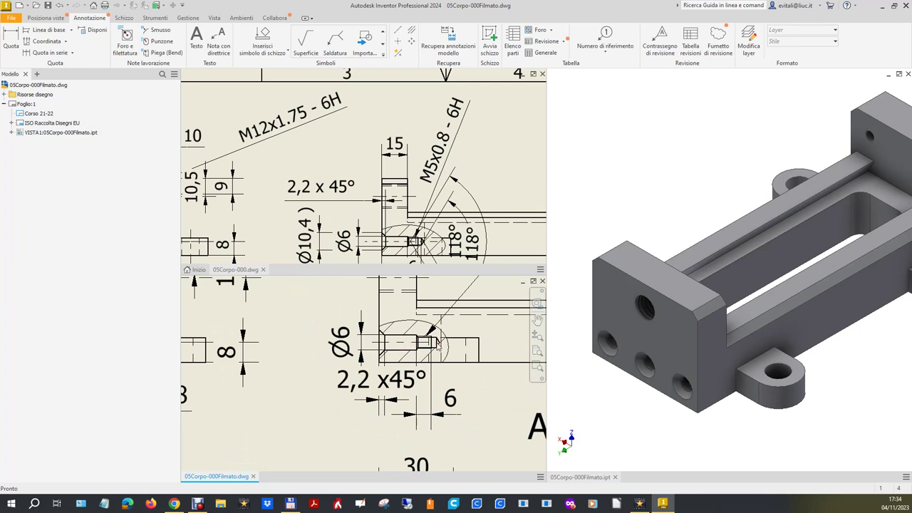
scroll(439, 347, up, 3)
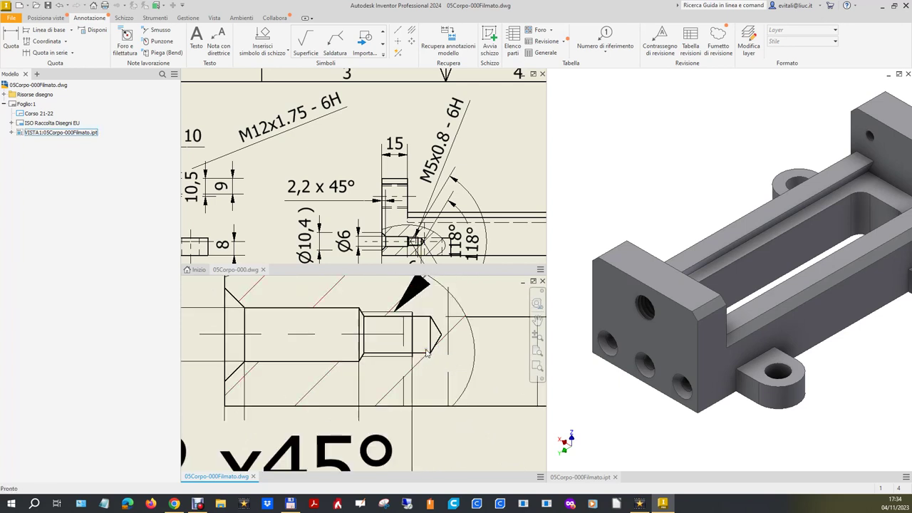
scroll(426, 354, down, 1)
scroll(435, 248, down, 1)
scroll(436, 250, down, 1)
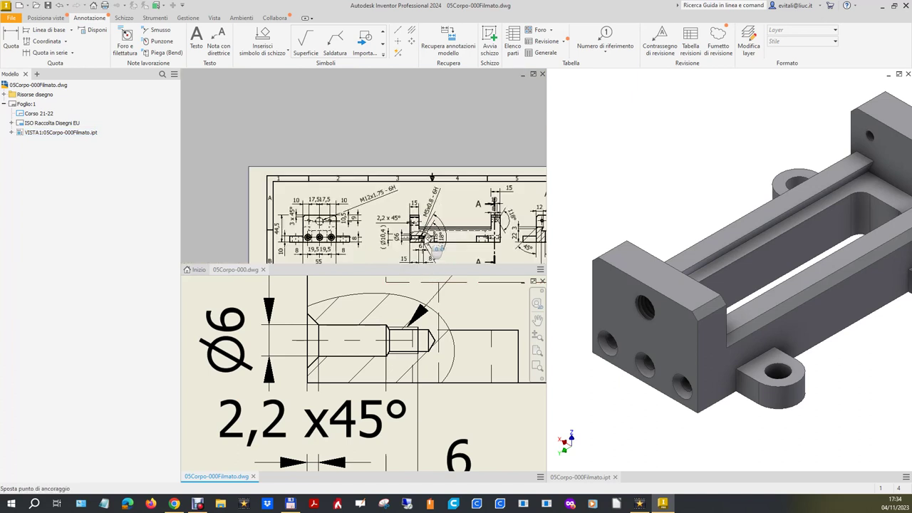
scroll(426, 253, up, 2)
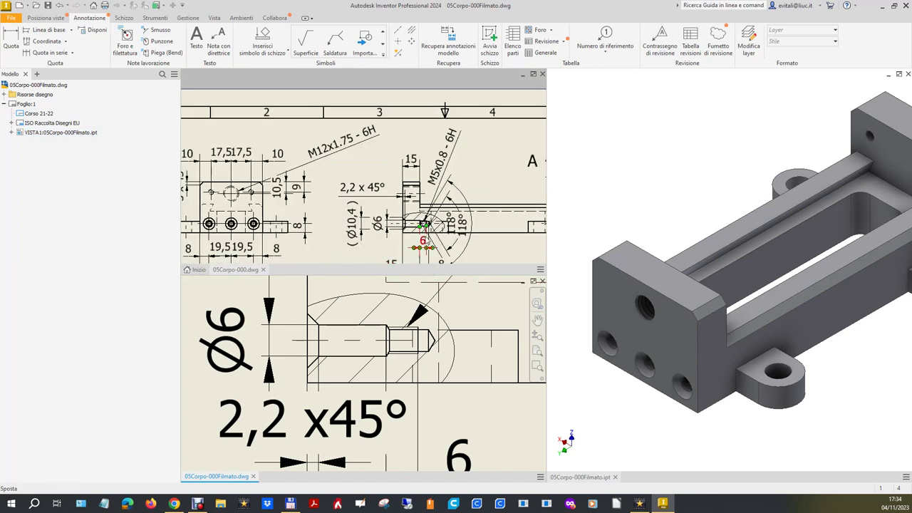
scroll(434, 400, down, 5)
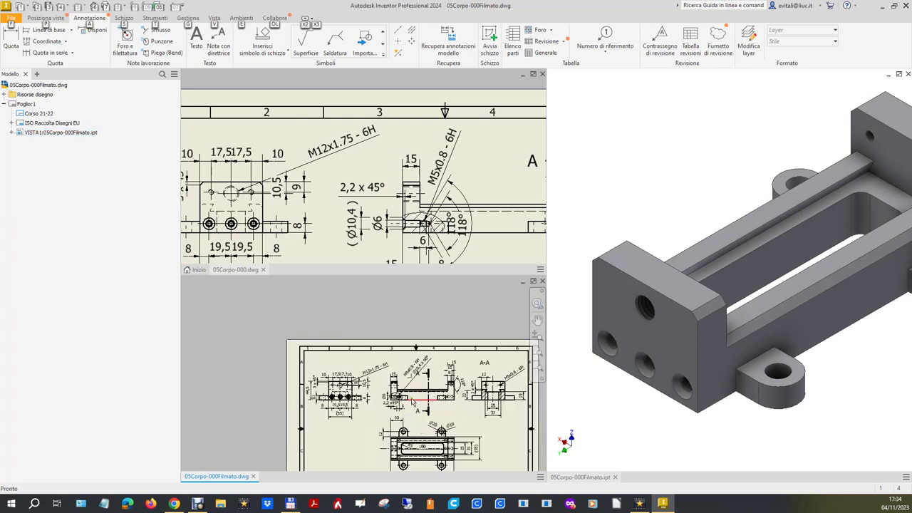
scroll(412, 417, down, 2)
scroll(420, 427, up, 4)
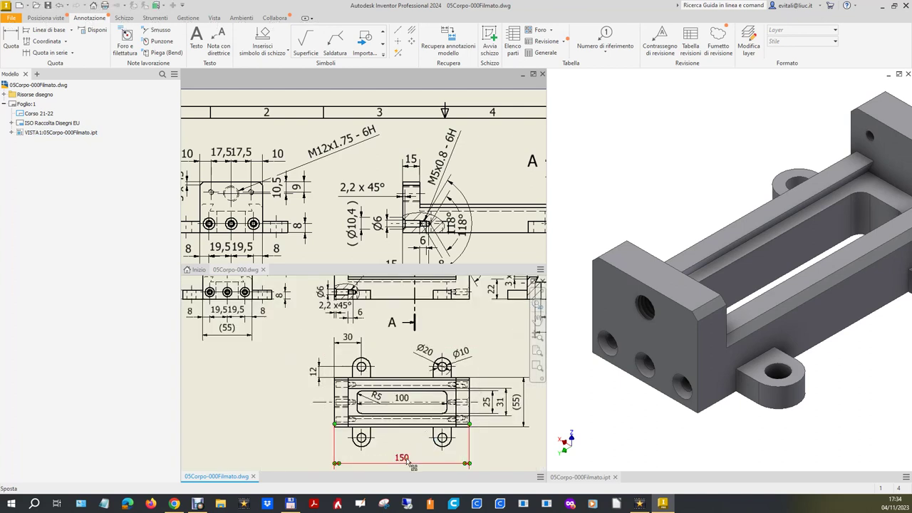
drag(409, 463, 409, 459)
scroll(409, 460, down, 3)
click(408, 384)
mouse_move(408, 384)
mouse_down()
mouse_move(409, 394)
mouse_move(407, 385)
mouse_up()
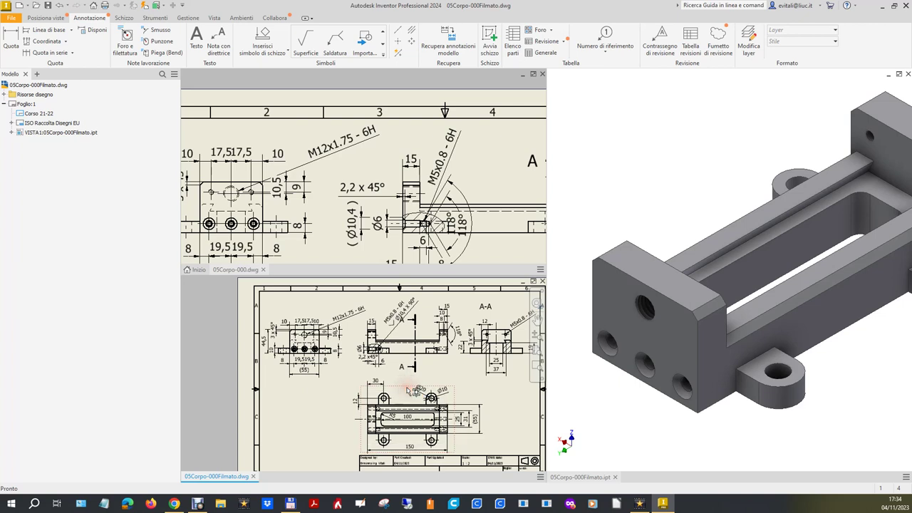
scroll(383, 357, up, 5)
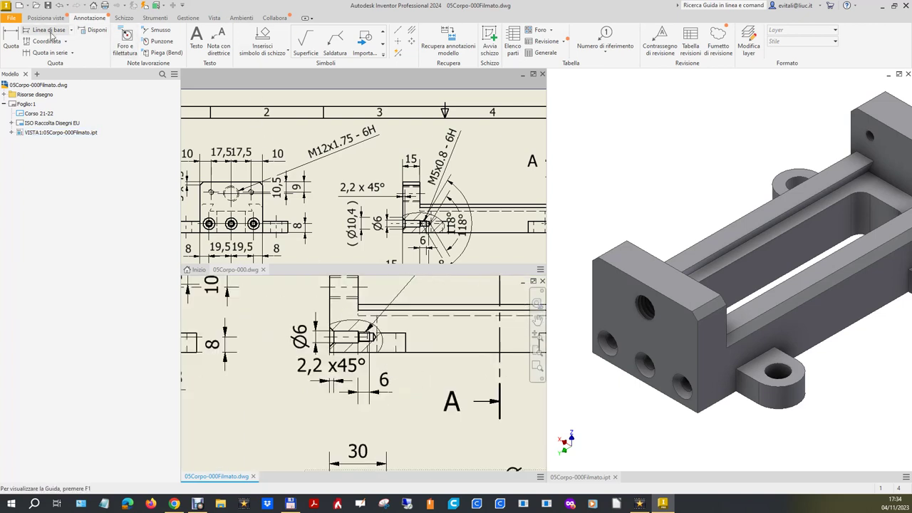
click(11, 39)
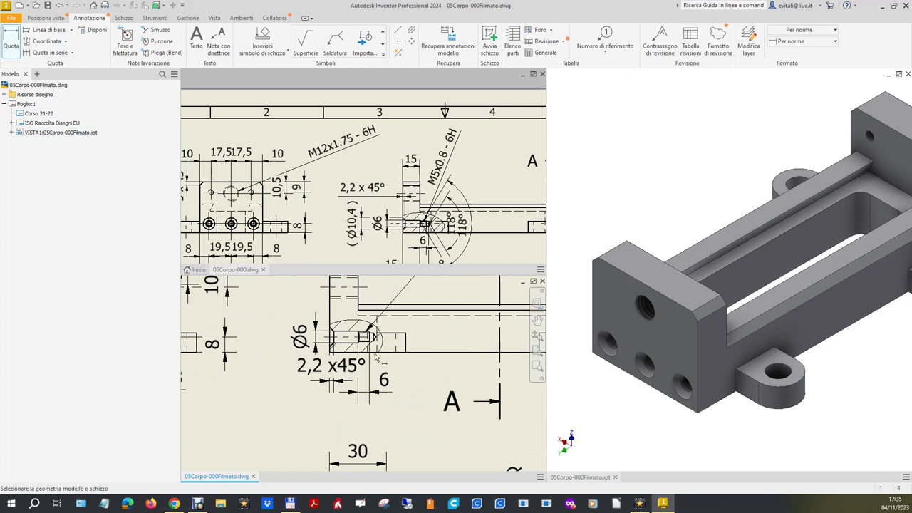
scroll(377, 360, up, 4)
click(370, 297)
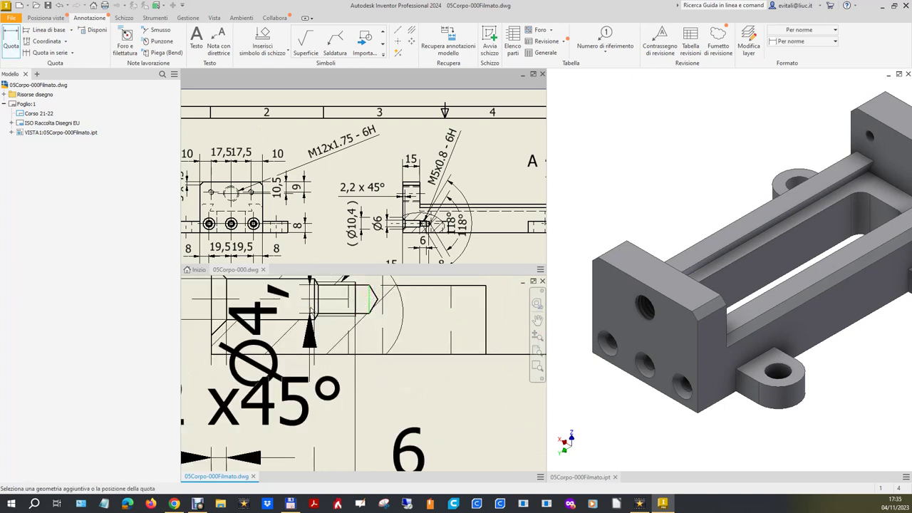
click(314, 308)
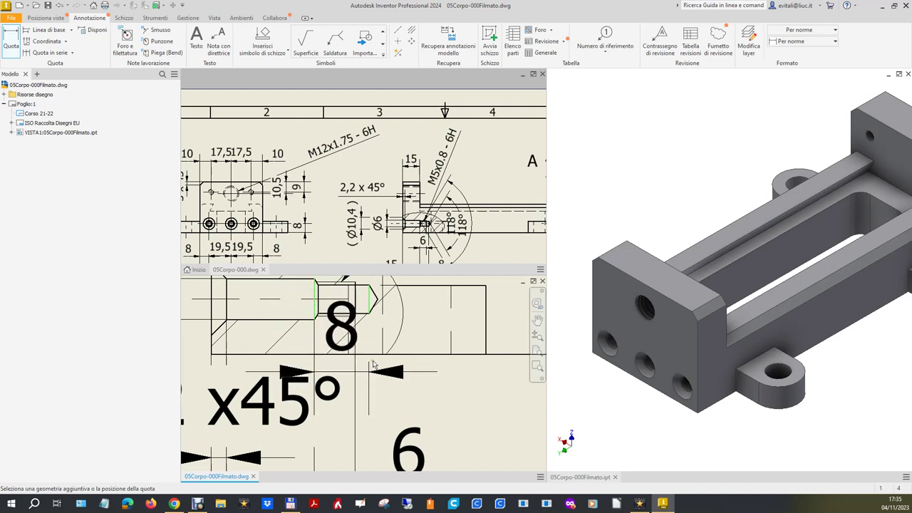
scroll(382, 378, down, 4)
click(390, 405)
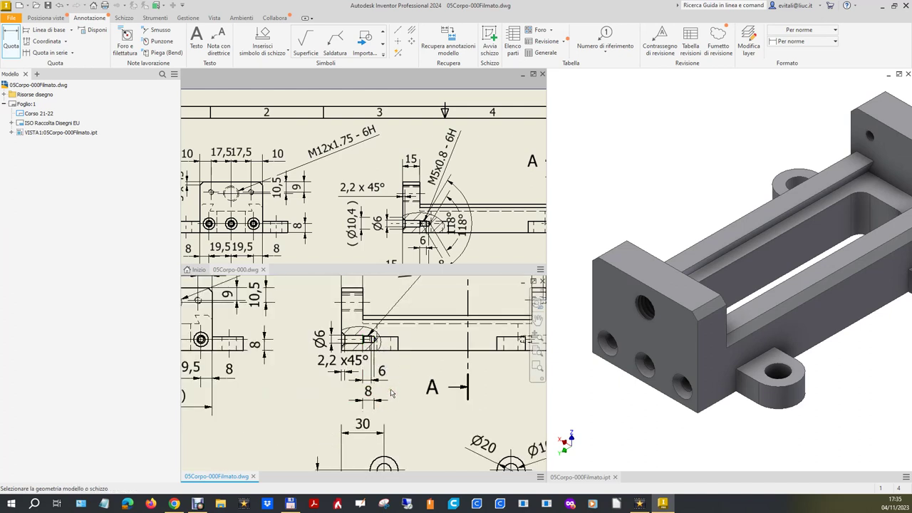
click(373, 341)
mouse_move(373, 350)
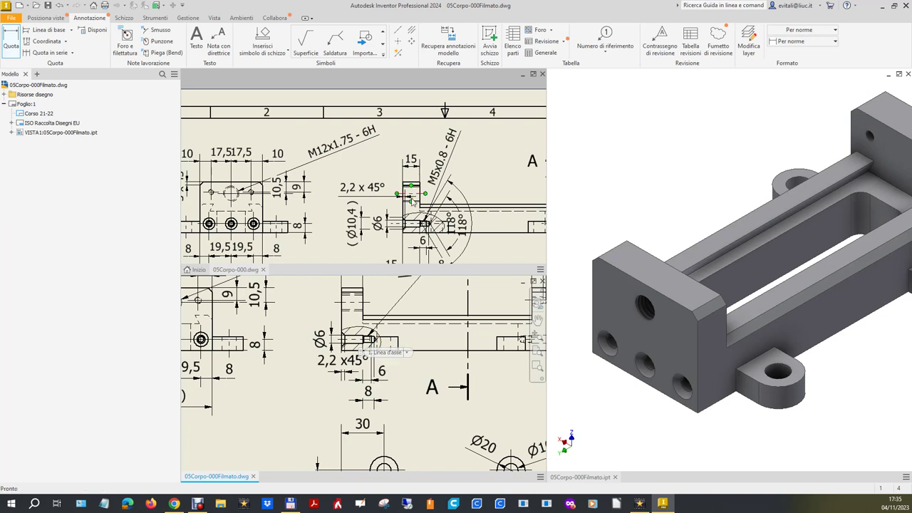
scroll(414, 207, down, 3)
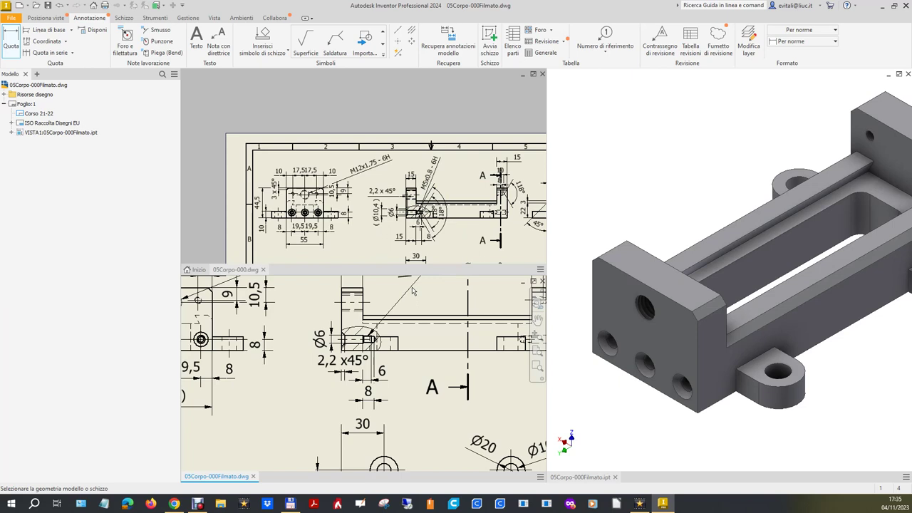
scroll(378, 356, down, 3)
scroll(377, 356, up, 5)
scroll(394, 372, up, 2)
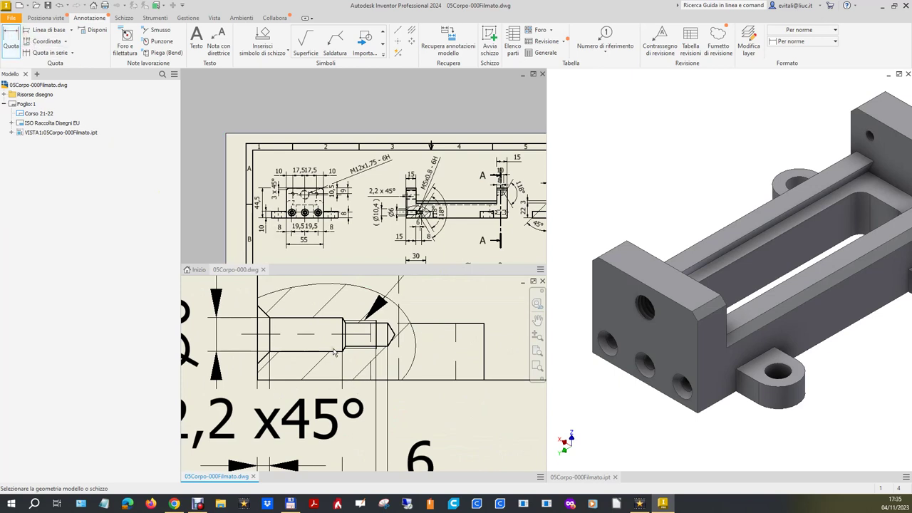
Pick the drill-point cone edges of the small threaded hole and place the 118° angle dimensions
scroll(334, 352, up, 2)
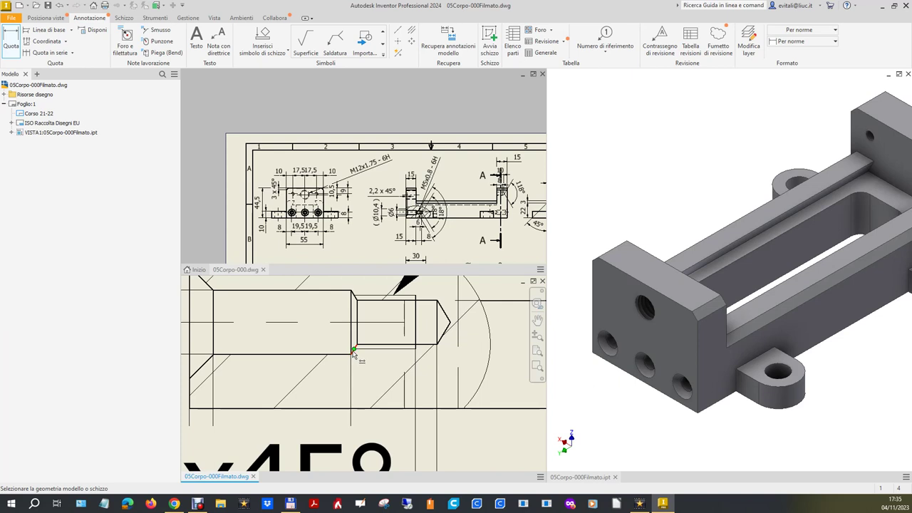
scroll(352, 355, up, 3)
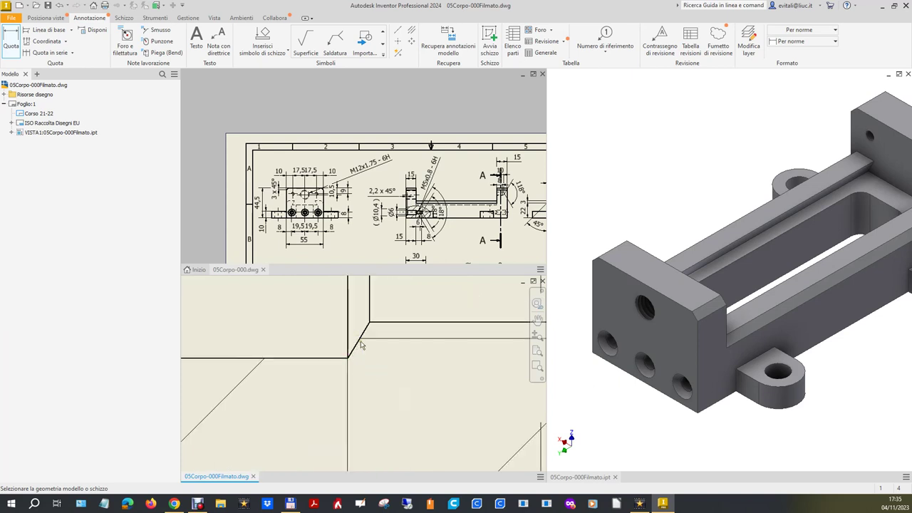
click(356, 347)
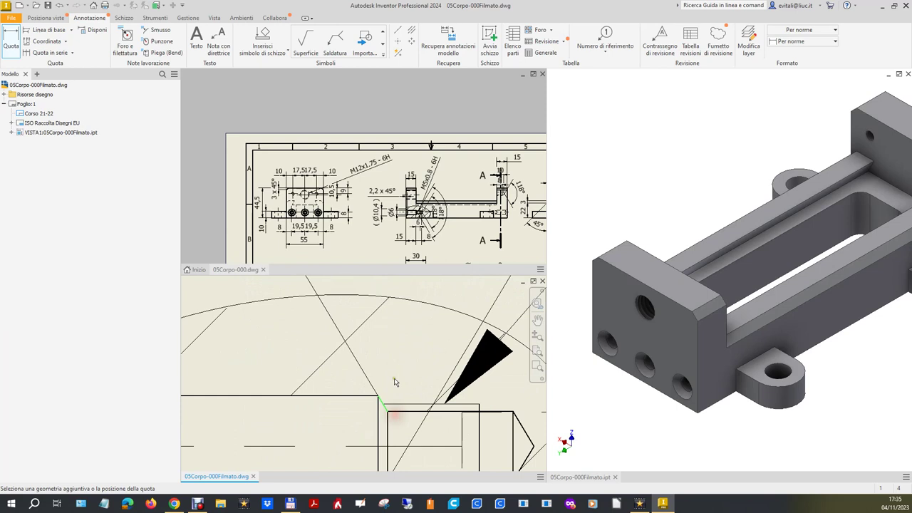
scroll(385, 410, up, 5)
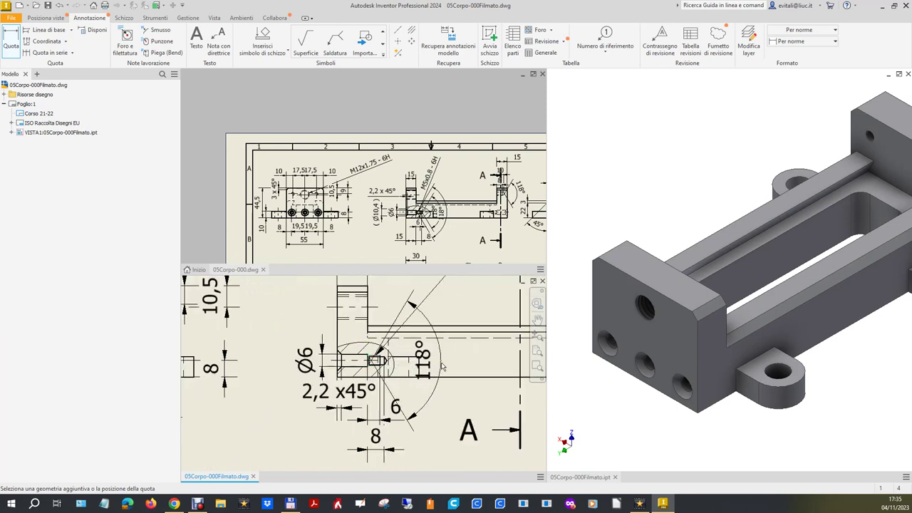
click(434, 363)
scroll(394, 367, down, 2)
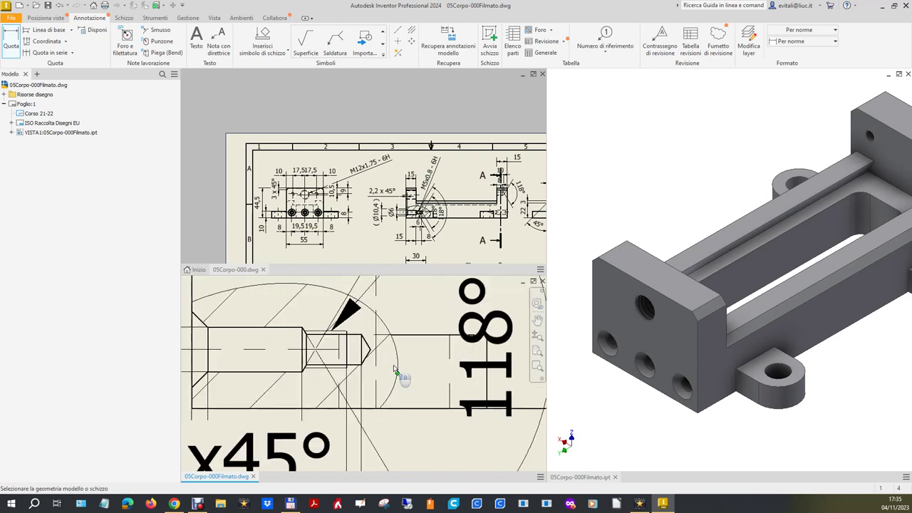
scroll(363, 342, down, 1)
click(347, 346)
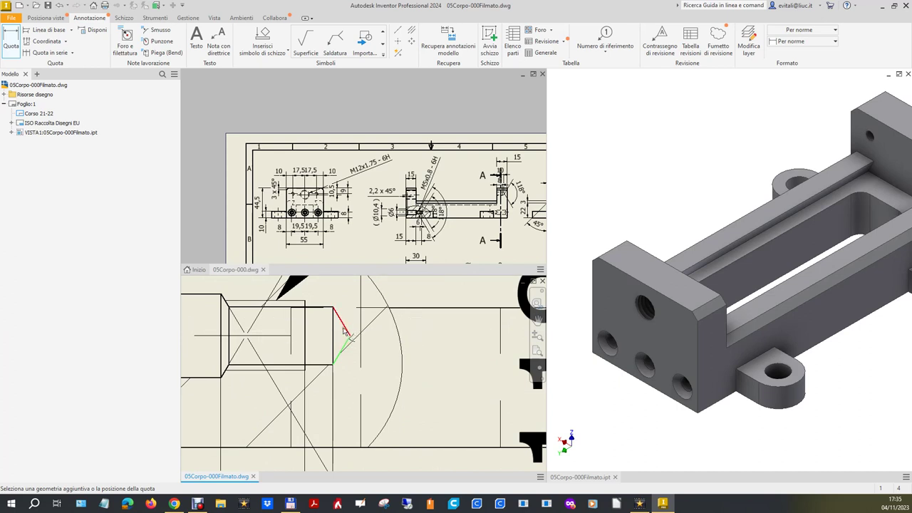
scroll(342, 334, up, 2)
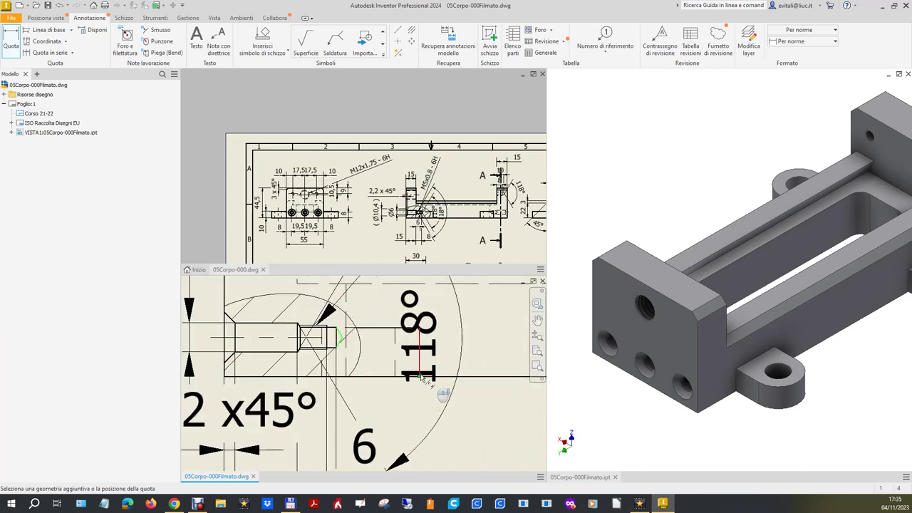
scroll(510, 376, up, 2)
click(492, 370)
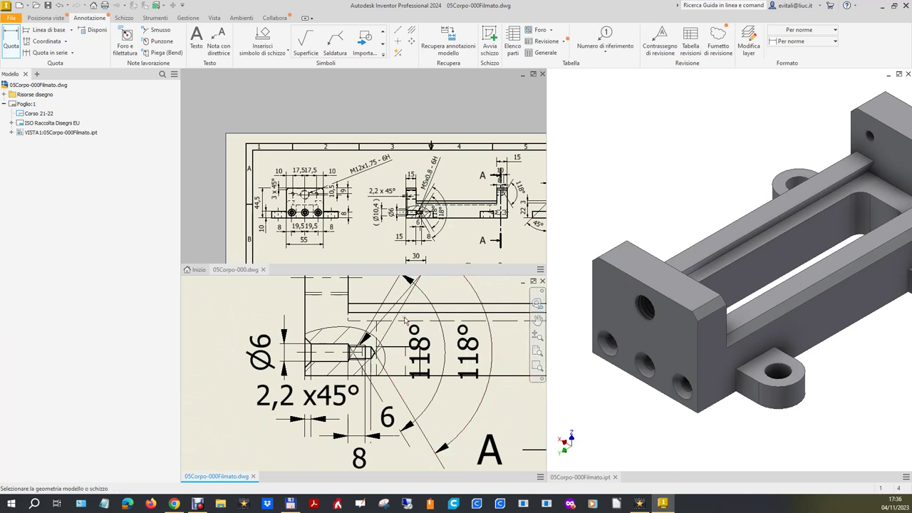
key(Escape)
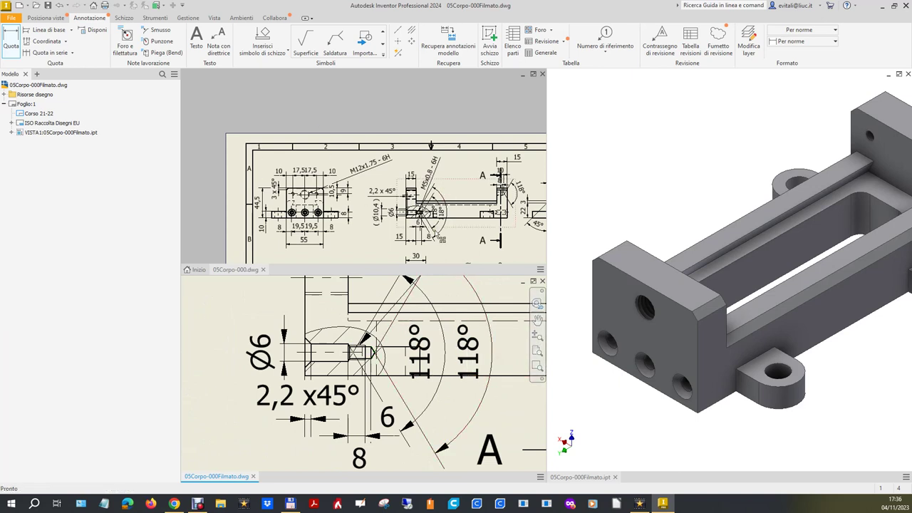
Fit the whole 05Corpo-000 reference sheet and drag the A-A section line's endpoints
click(499, 95)
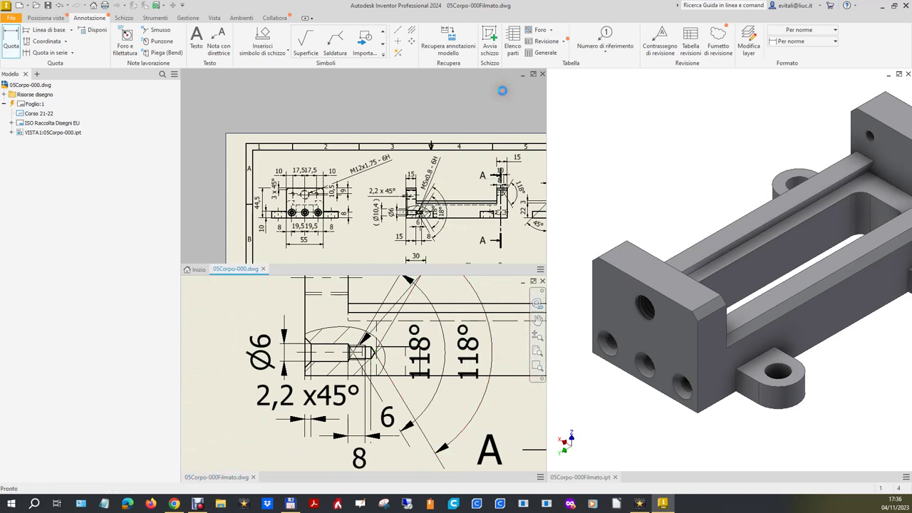
click(537, 143)
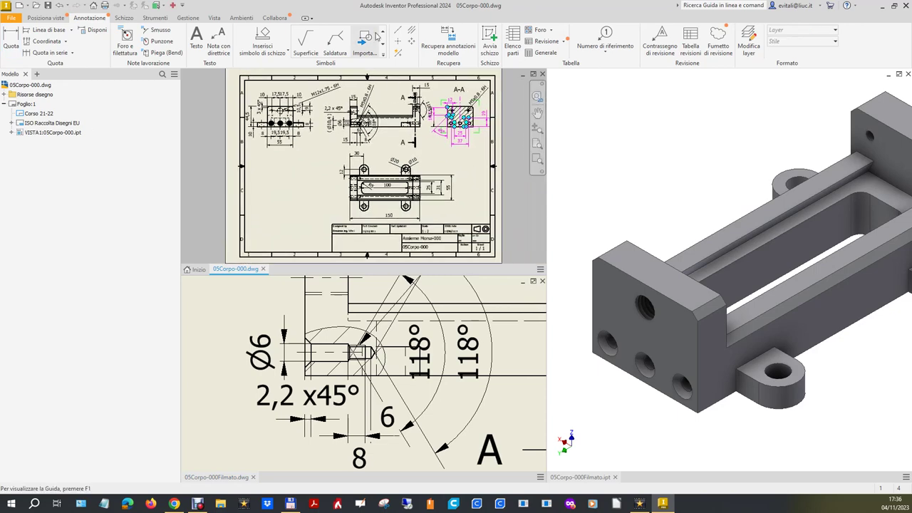
click(457, 163)
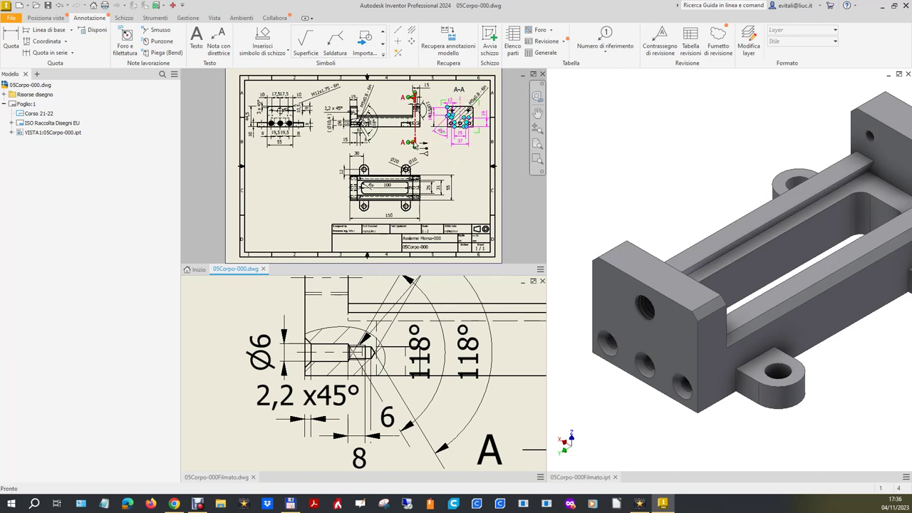
click(416, 137)
drag(415, 137, 411, 134)
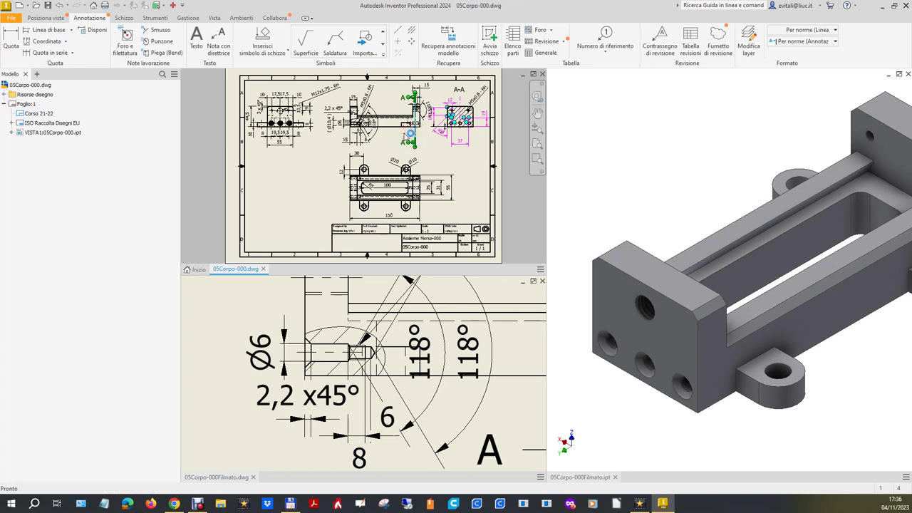
drag(410, 134, 415, 145)
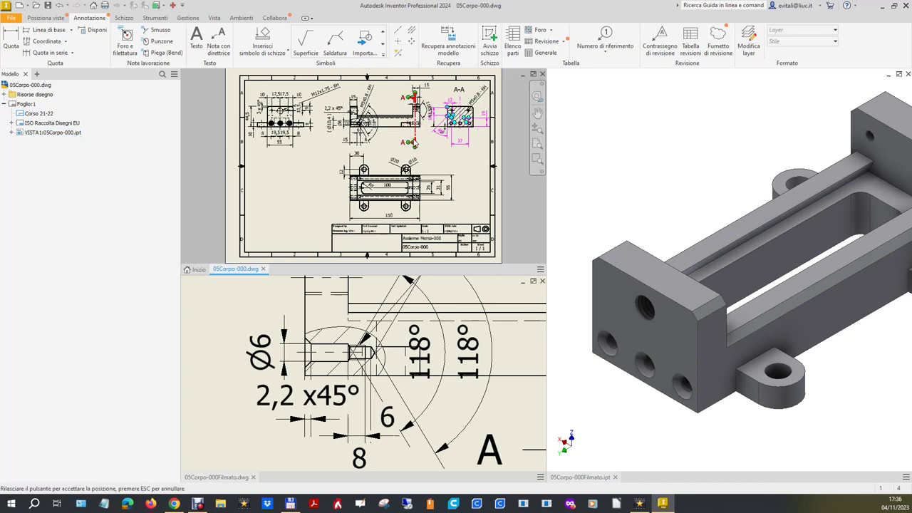
mouse_move(415, 145)
mouse_down()
mouse_move(408, 147)
mouse_move(417, 136)
mouse_up()
Move the section label A, reposition the A-A line, and expand VISTA1 in the browser
scroll(449, 92, up, 3)
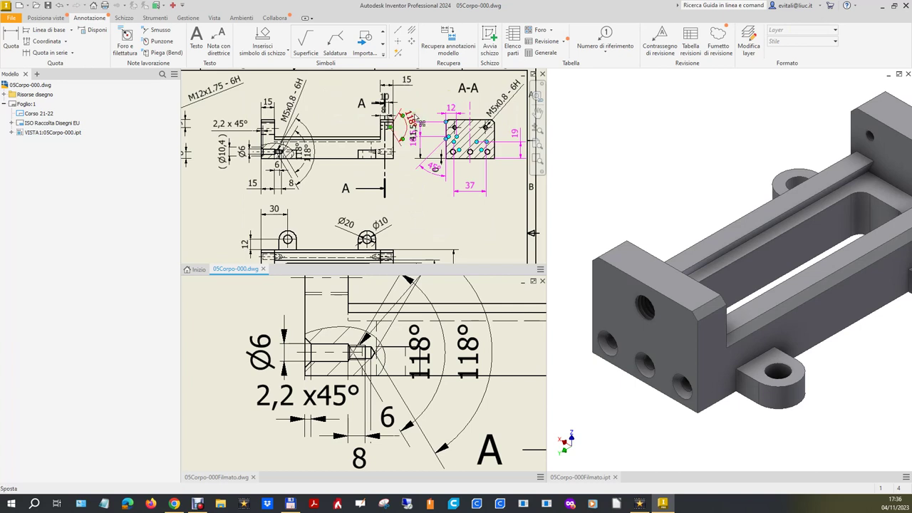
click(358, 101)
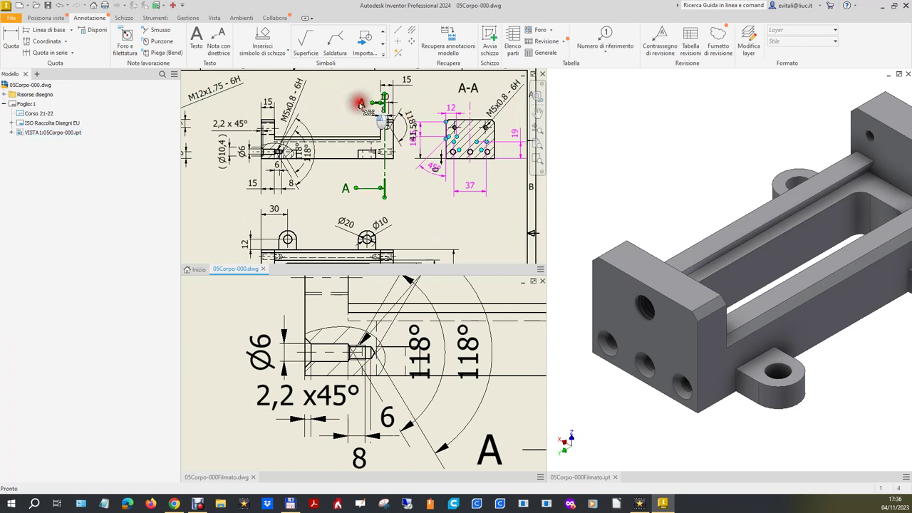
drag(349, 105, 350, 107)
drag(385, 176, 383, 177)
click(338, 177)
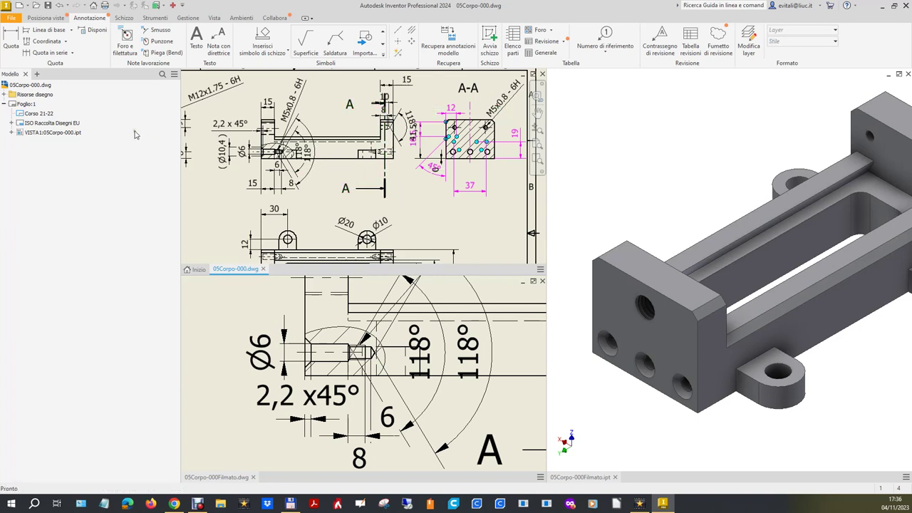
click(12, 133)
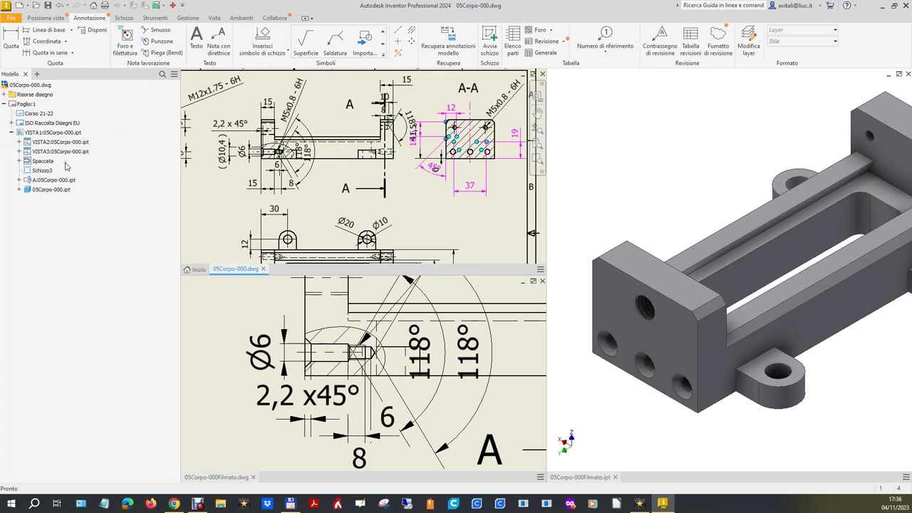
drag(384, 175, 384, 200)
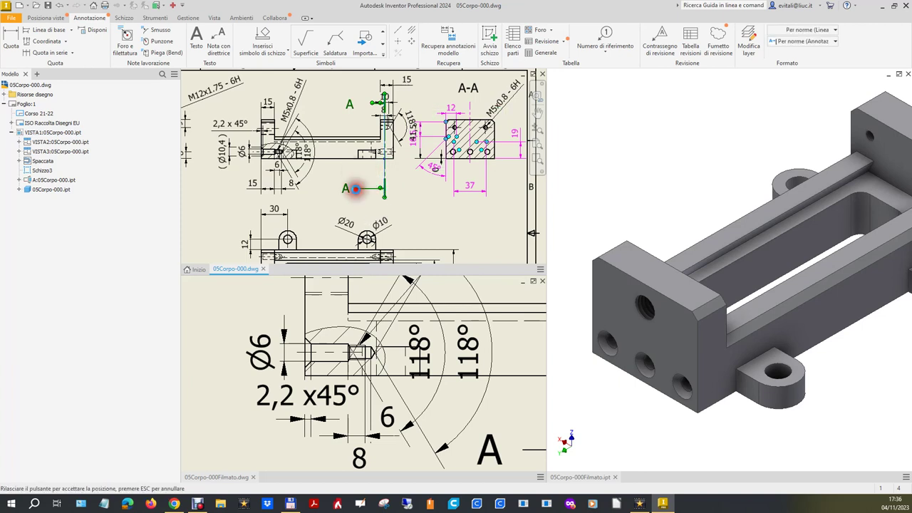
drag(385, 100, 345, 94)
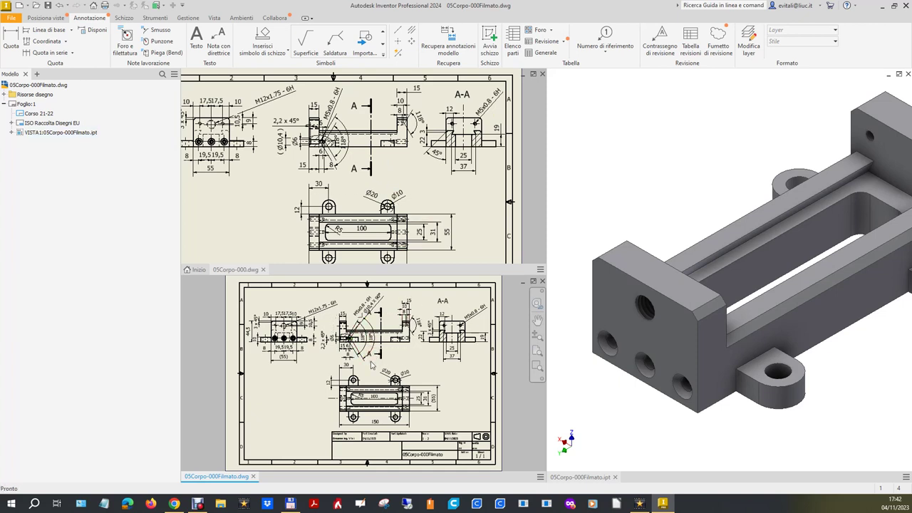
Zoom the 05Corpo-000Filmato view in and out, then fit the whole sheet
scroll(370, 363, up, 3)
scroll(371, 364, down, 3)
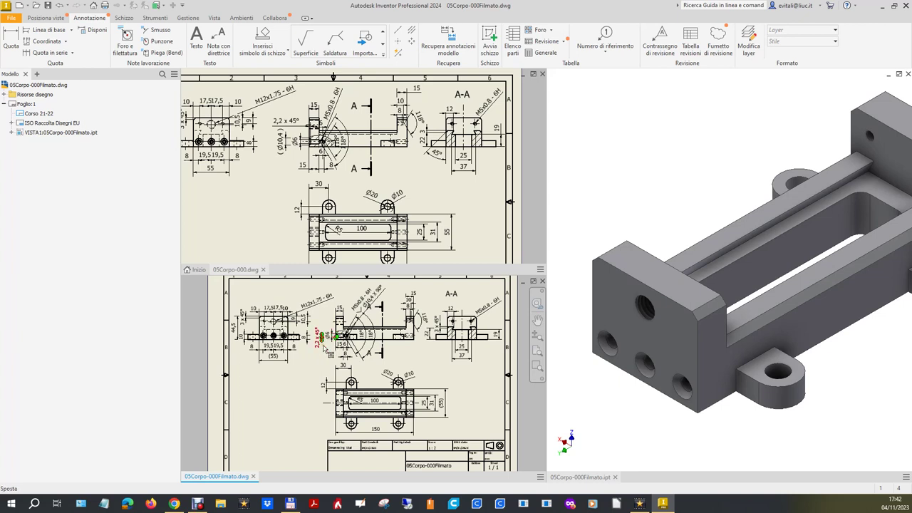
scroll(327, 349, up, 3)
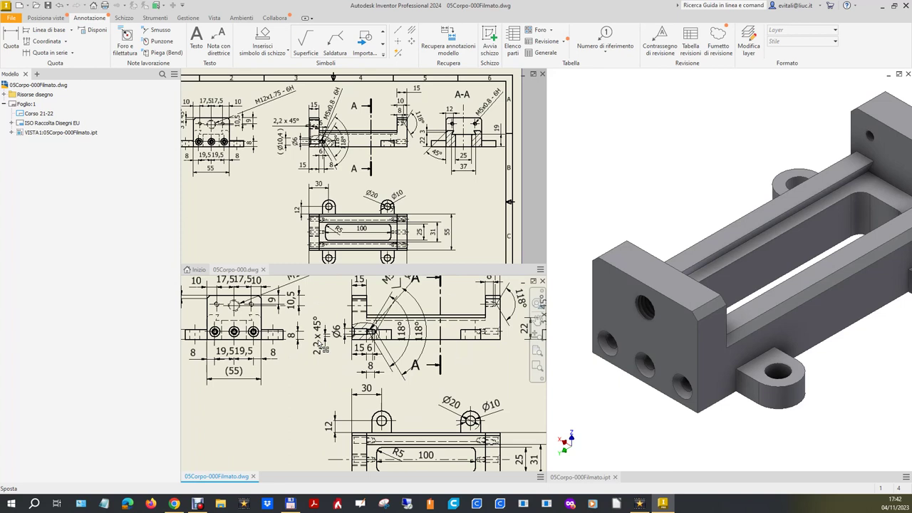
scroll(409, 389, down, 2)
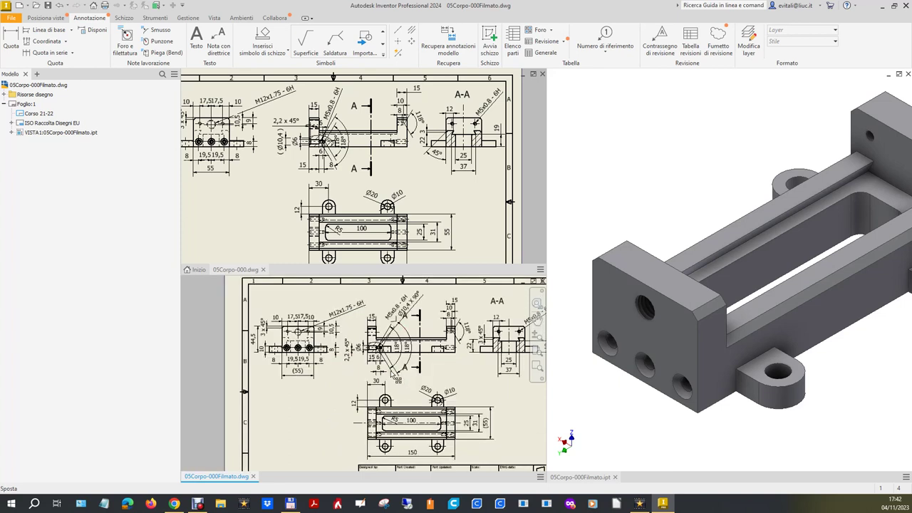
scroll(385, 357, down, 3)
scroll(375, 354, up, 3)
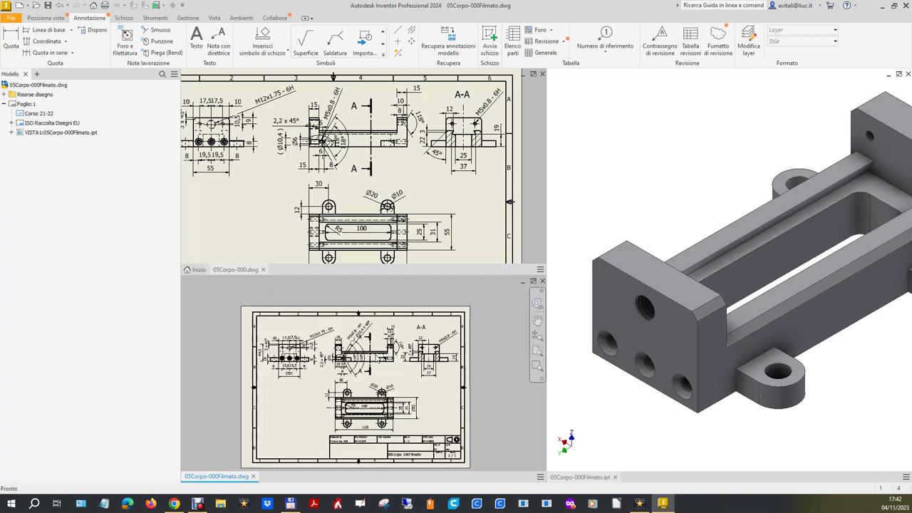
click(538, 350)
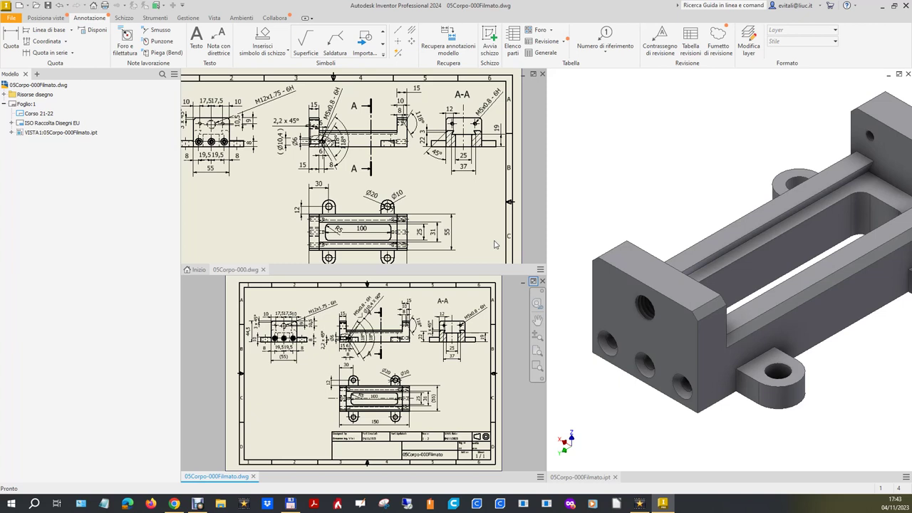
Use Zoom tutto to fit the 05Corpo part in 3D, then Zoom All the 05Corpo-000 sheet
click(647, 143)
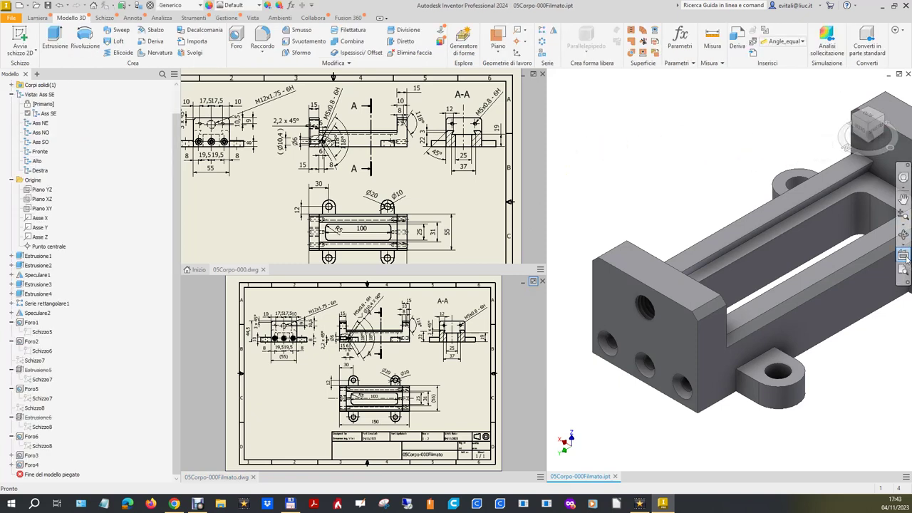
click(904, 222)
click(878, 248)
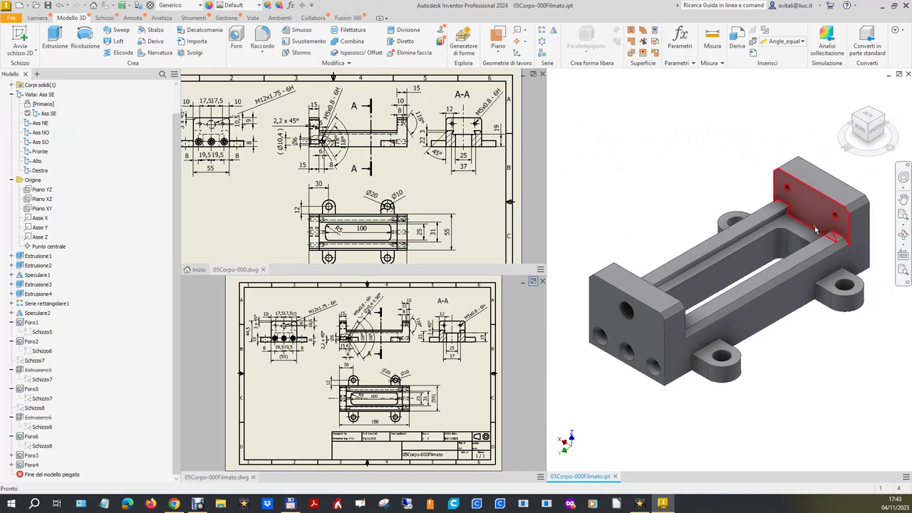
click(536, 175)
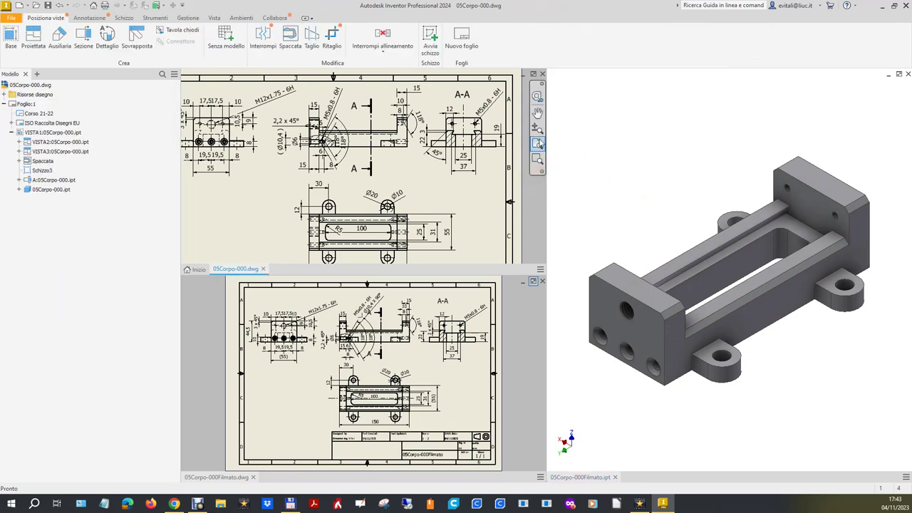
click(539, 144)
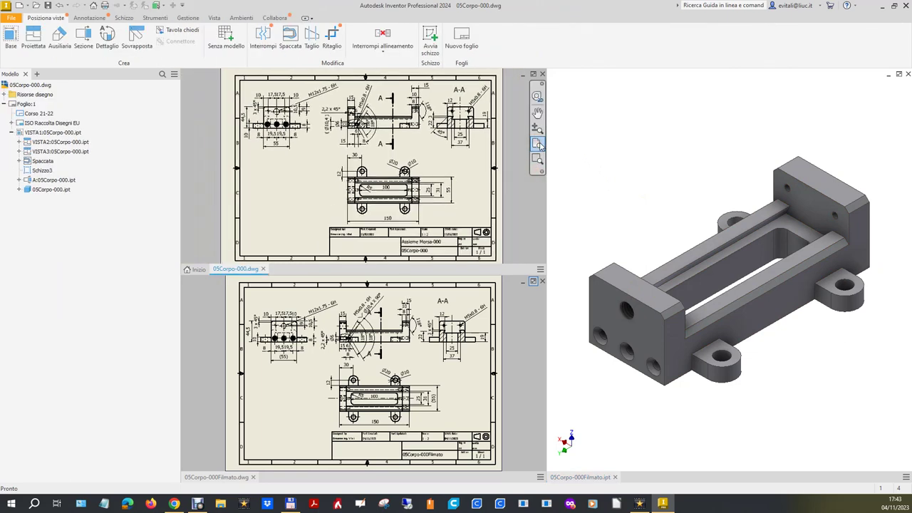